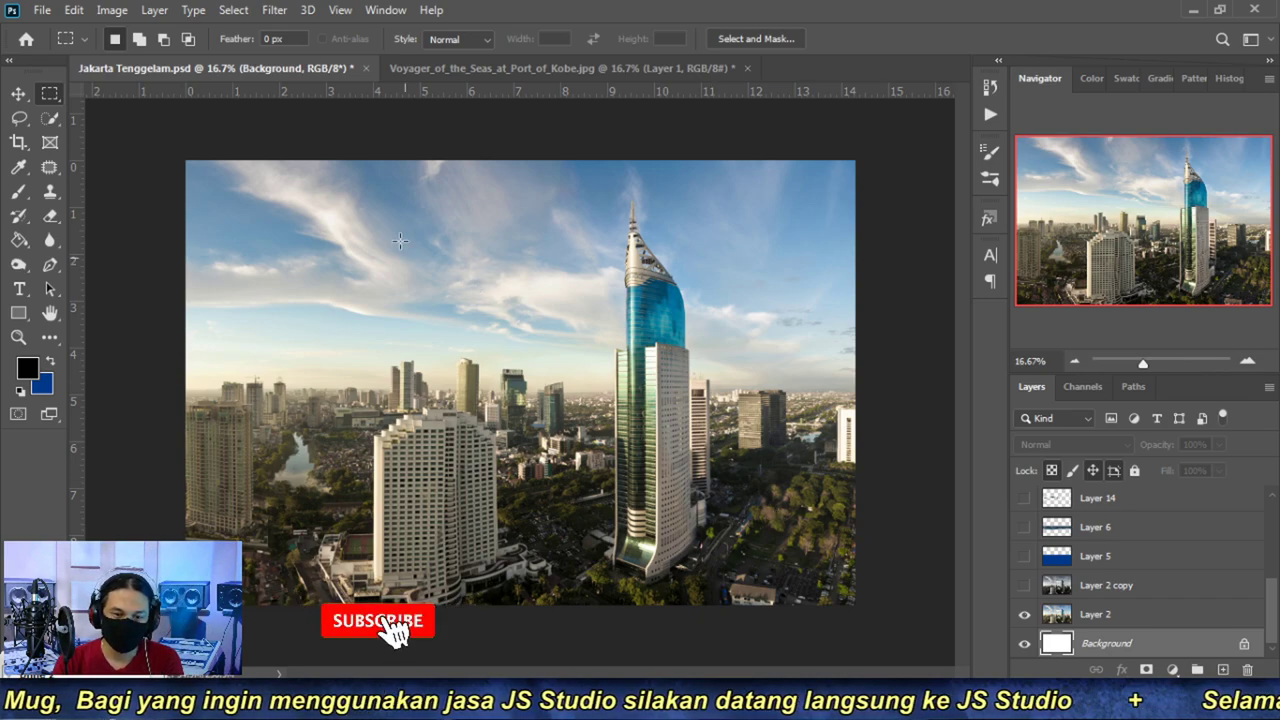
- Marquee-select the lower city area across the full image width, with Layer 5 active
left_click(1247, 361)
left_click_drag(1148, 240, 1090, 232)
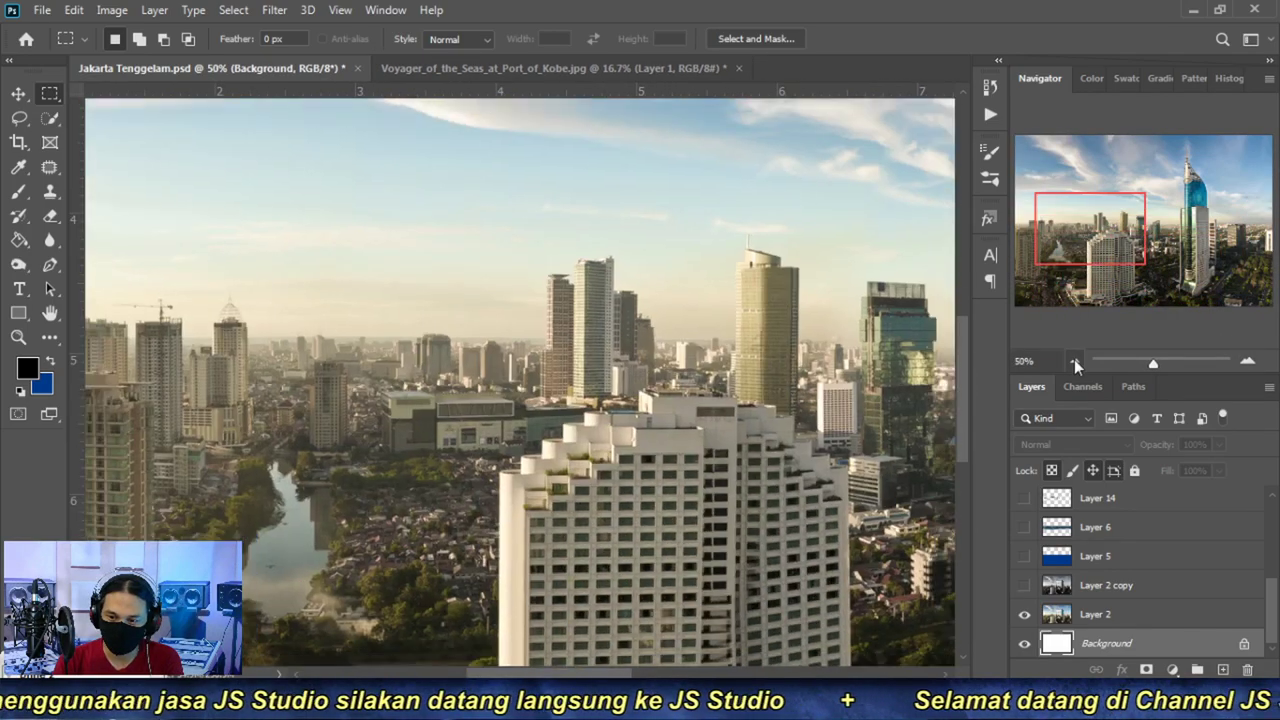
left_click(1074, 360)
left_click(1074, 360)
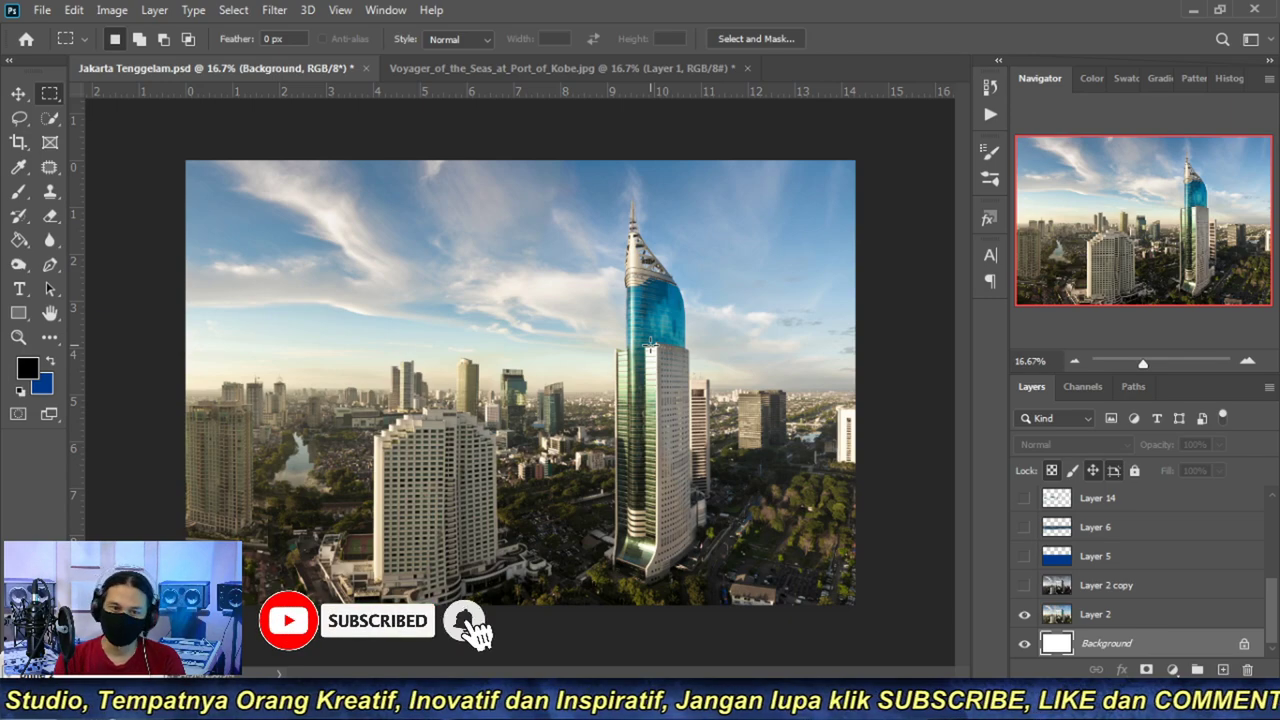
left_click(1248, 366)
left_click(1248, 366)
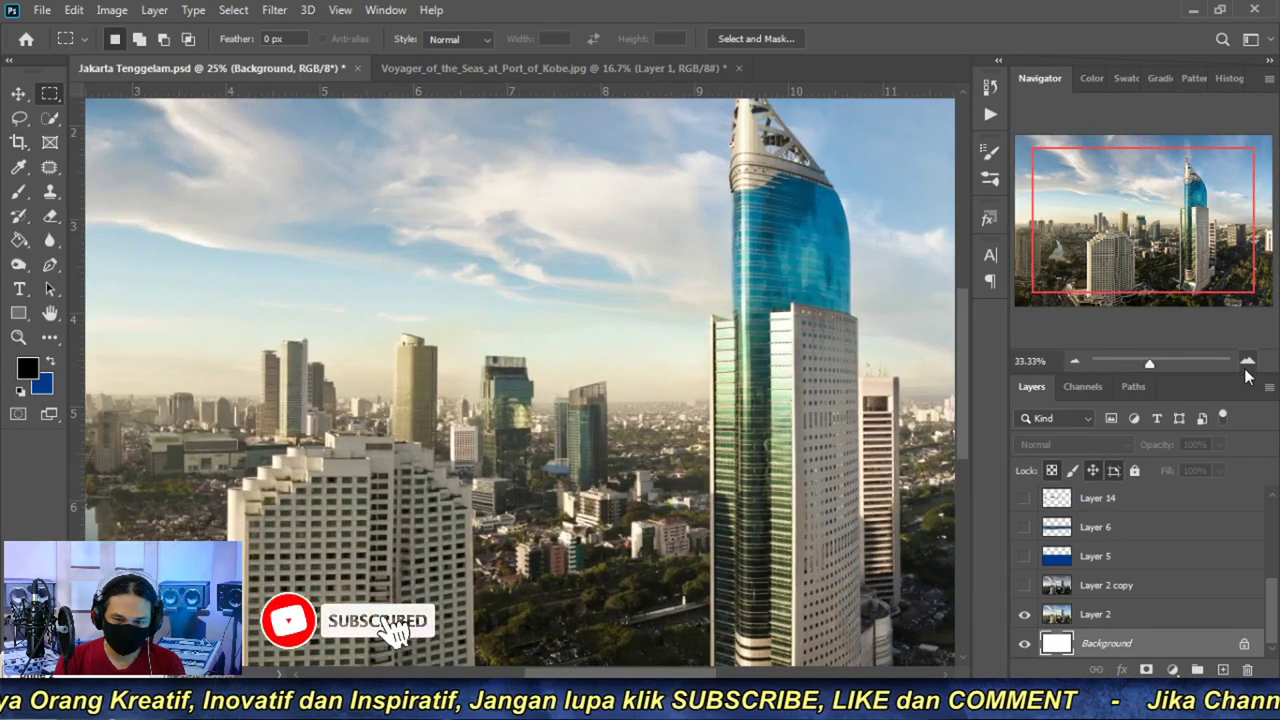
mouse_move(1125, 228)
left_mouse_down()
mouse_move(1095, 245)
mouse_move(1146, 238)
mouse_move(1188, 190)
left_mouse_up()
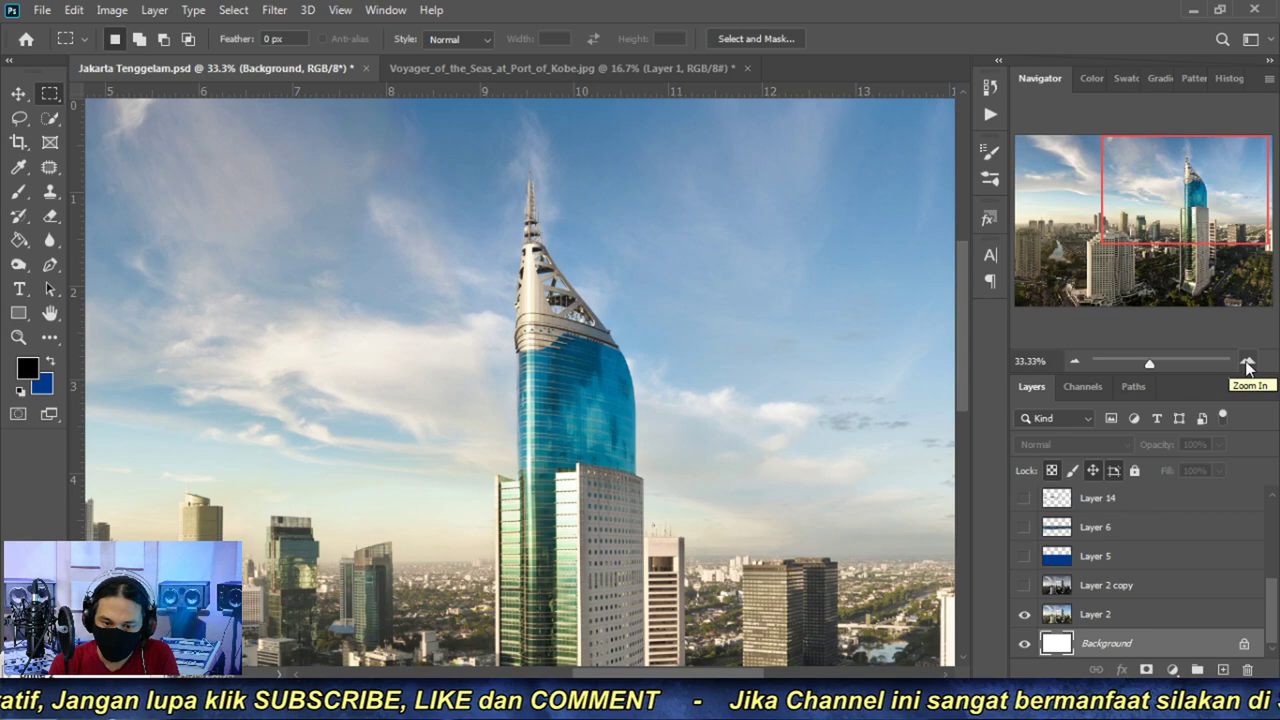
left_click(1072, 359)
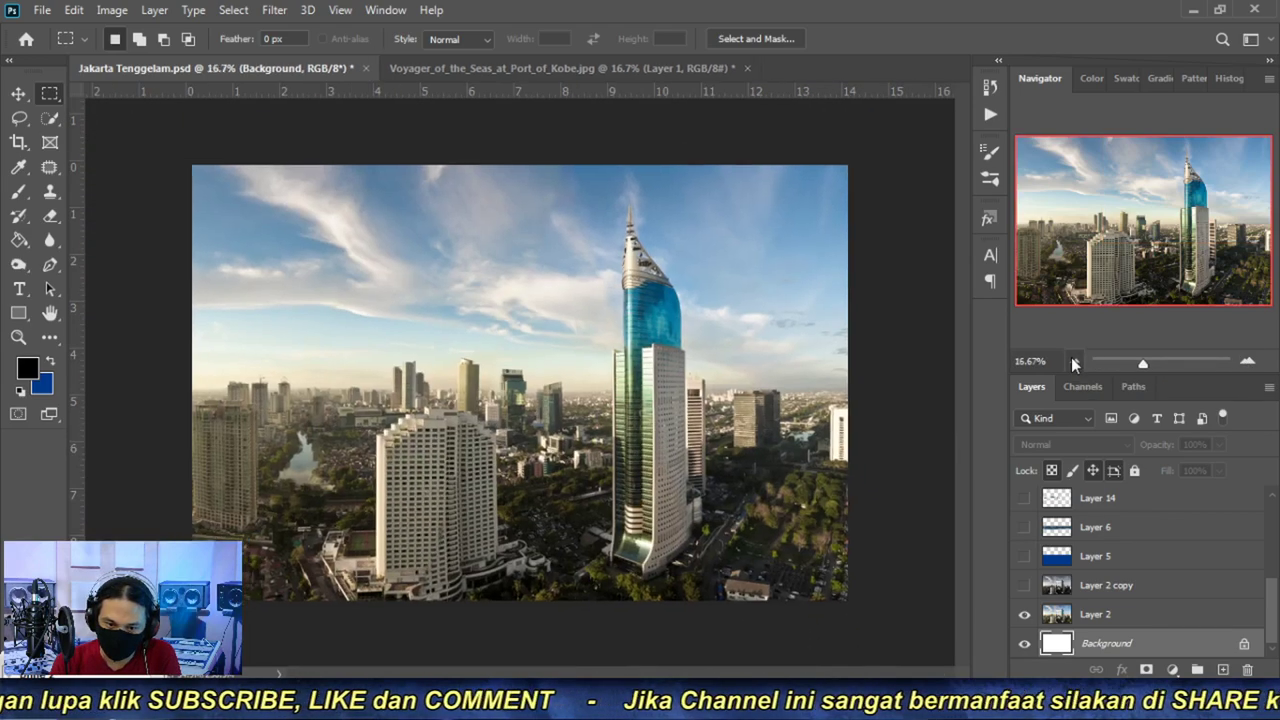
left_click(1072, 359)
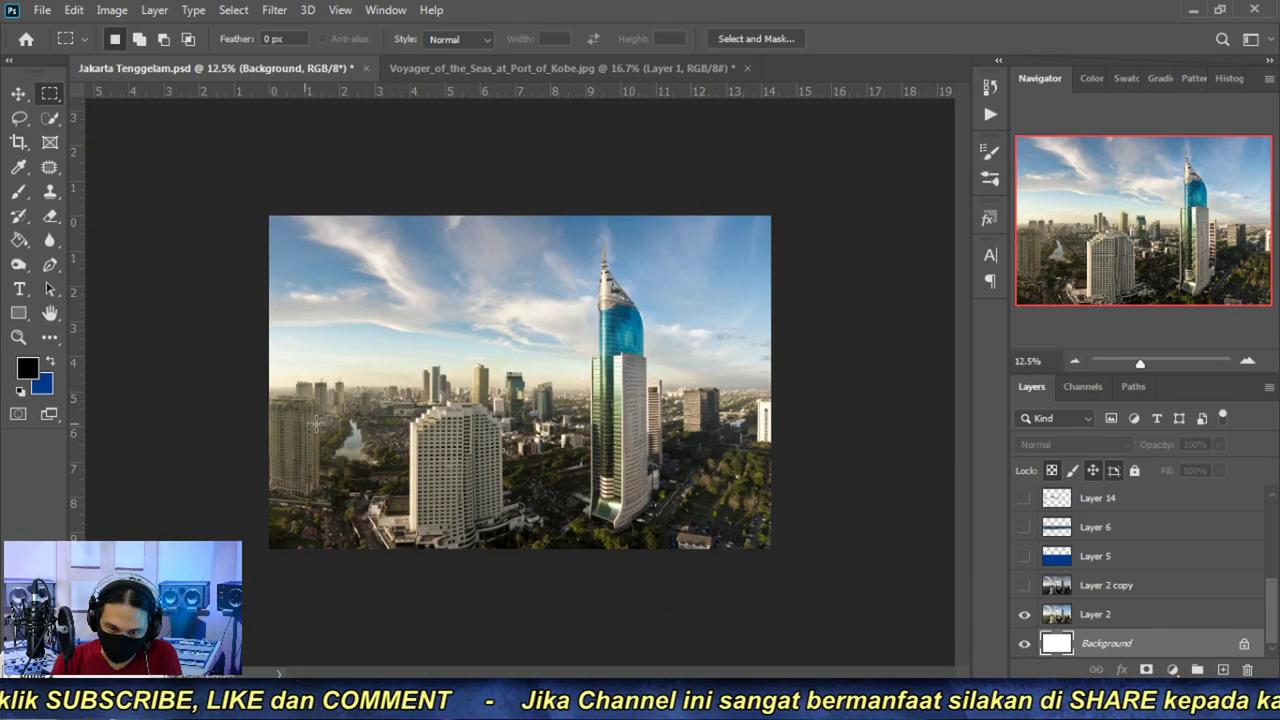
left_click(1248, 362)
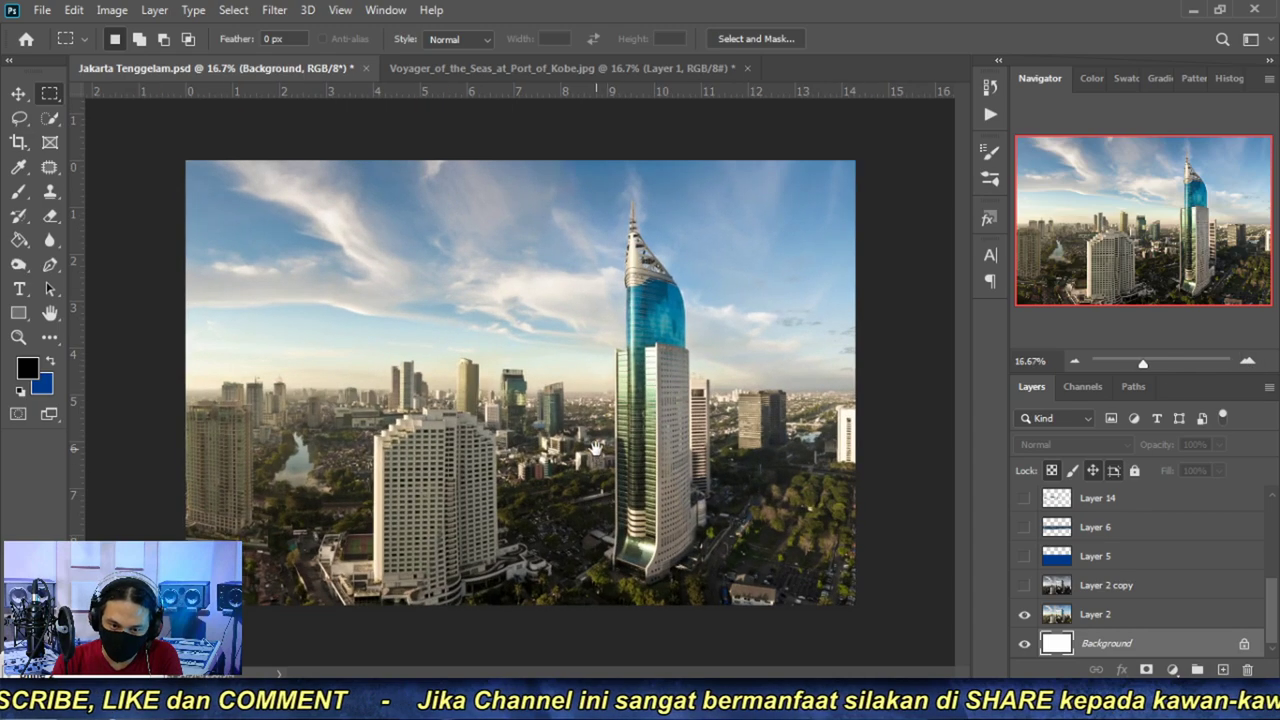
scroll(587, 432, "up", 1)
left_click_drag(587, 432, 703, 427)
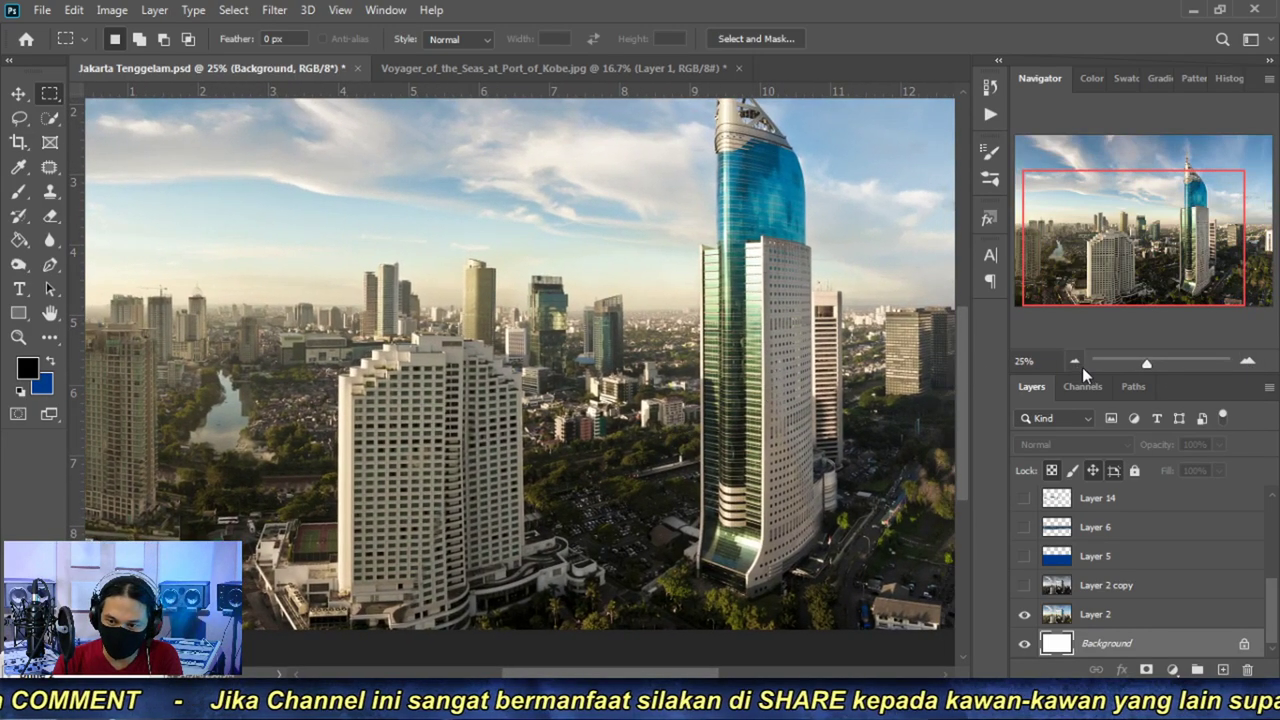
left_click(1074, 362)
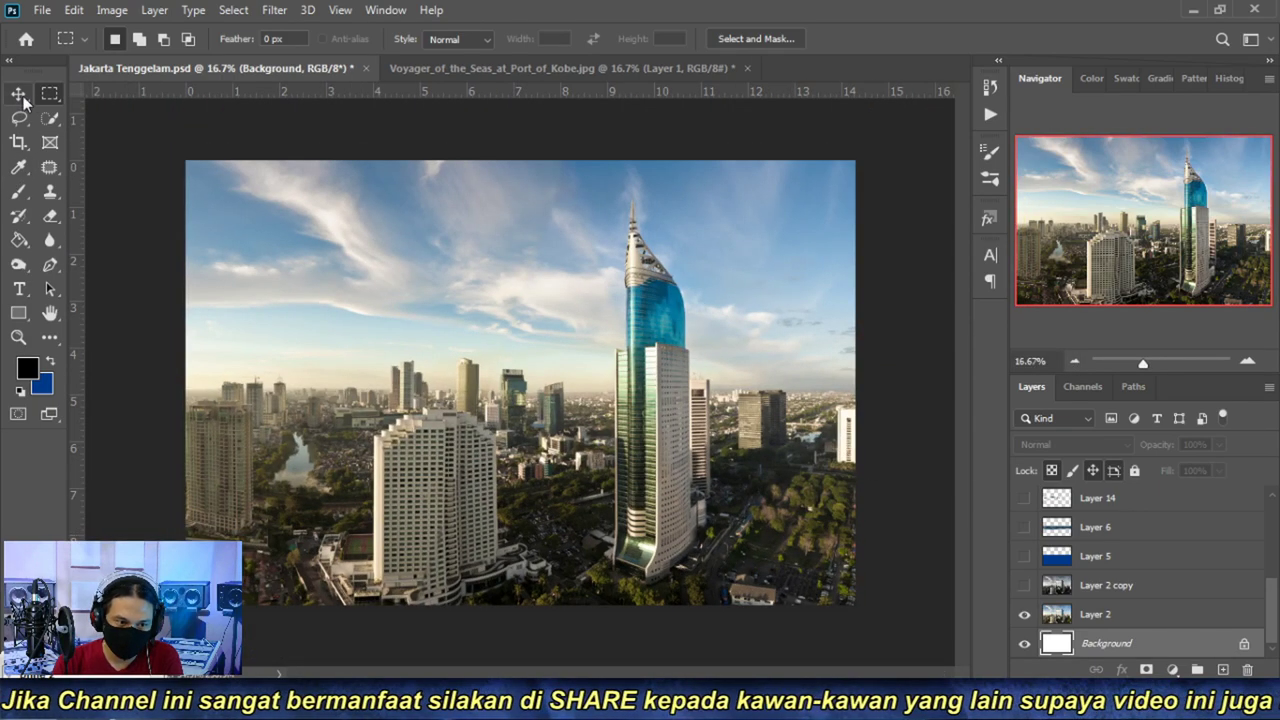
left_click_drag(180, 612, 891, 318)
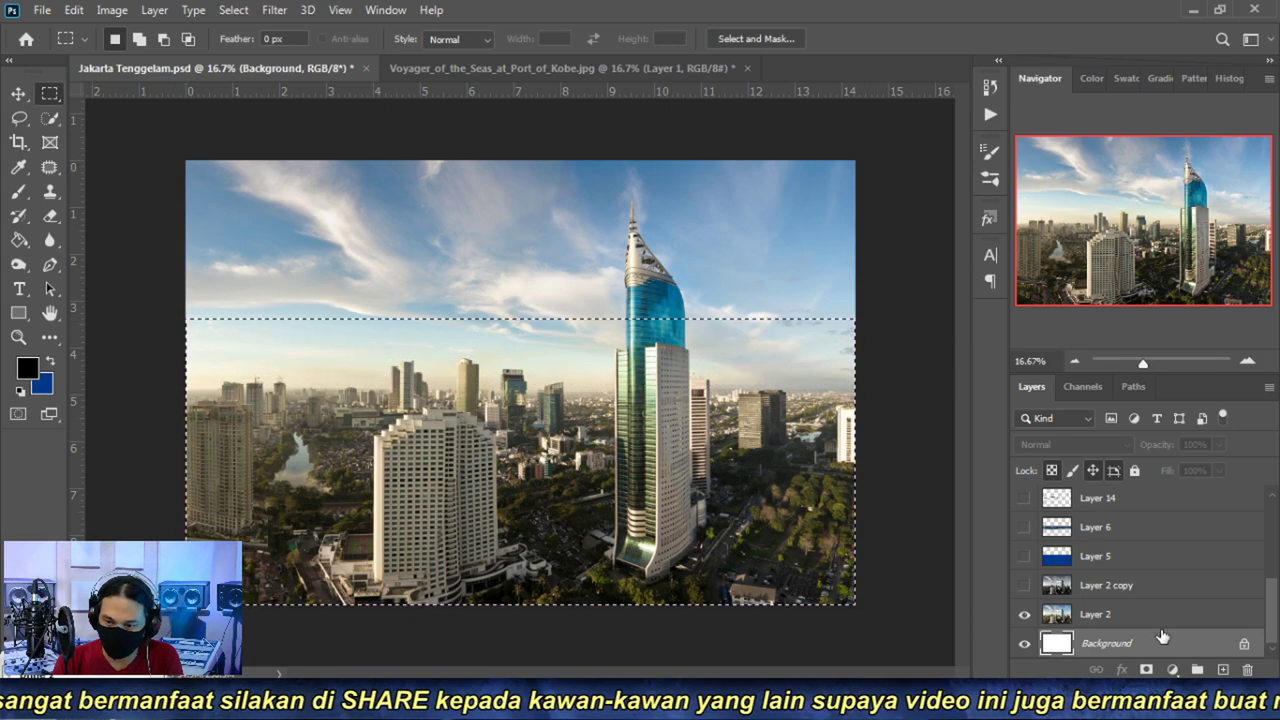
left_click(1100, 556)
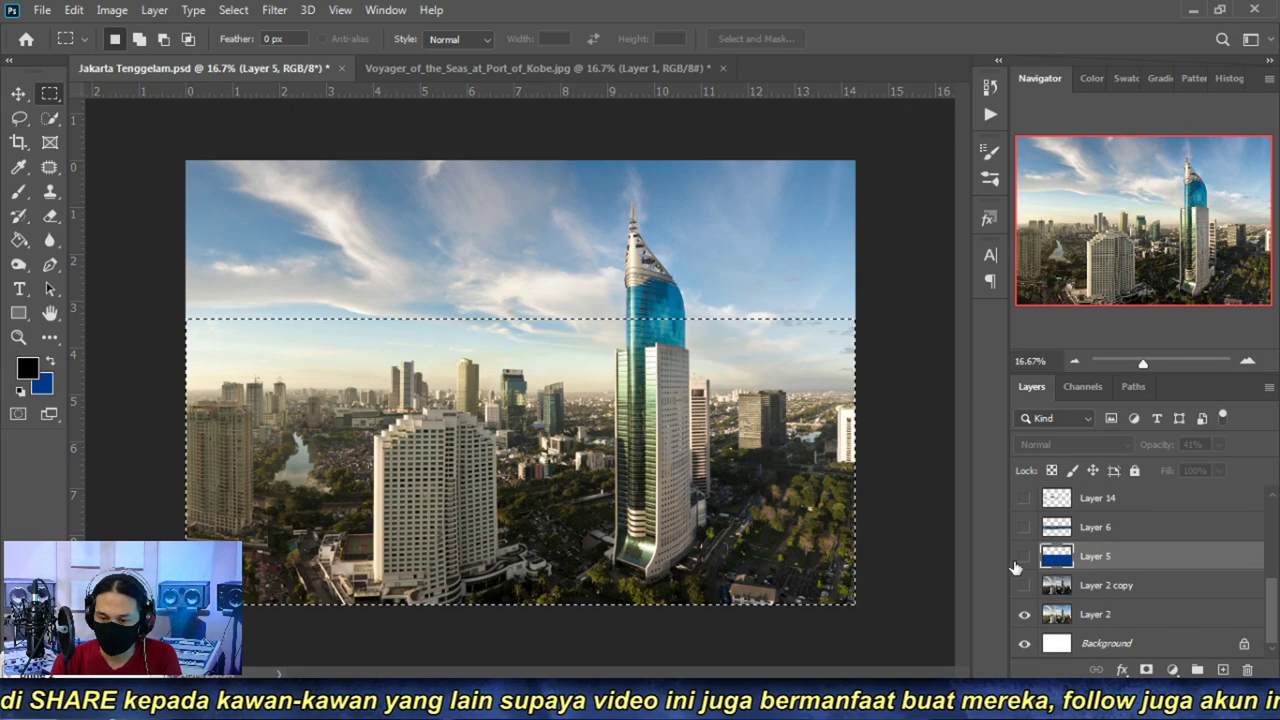
- Set the background colour to deep blue 11449a
left_click(44, 386)
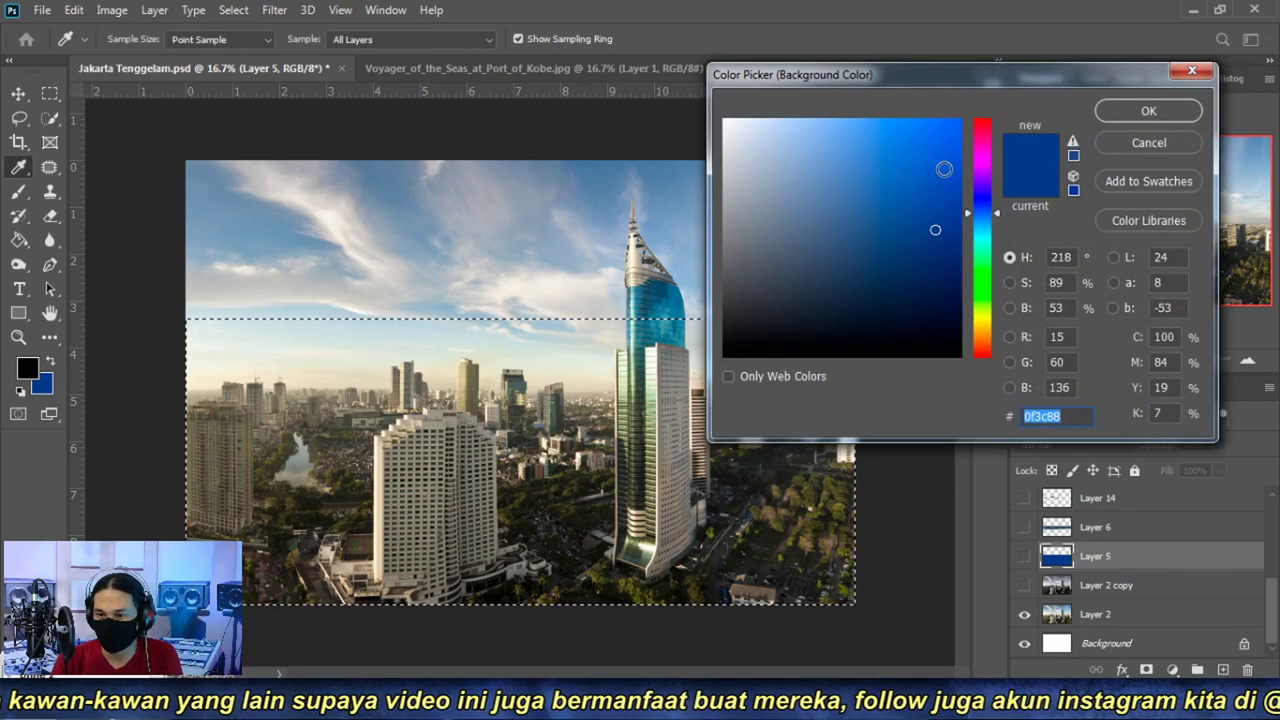
left_click(935, 212)
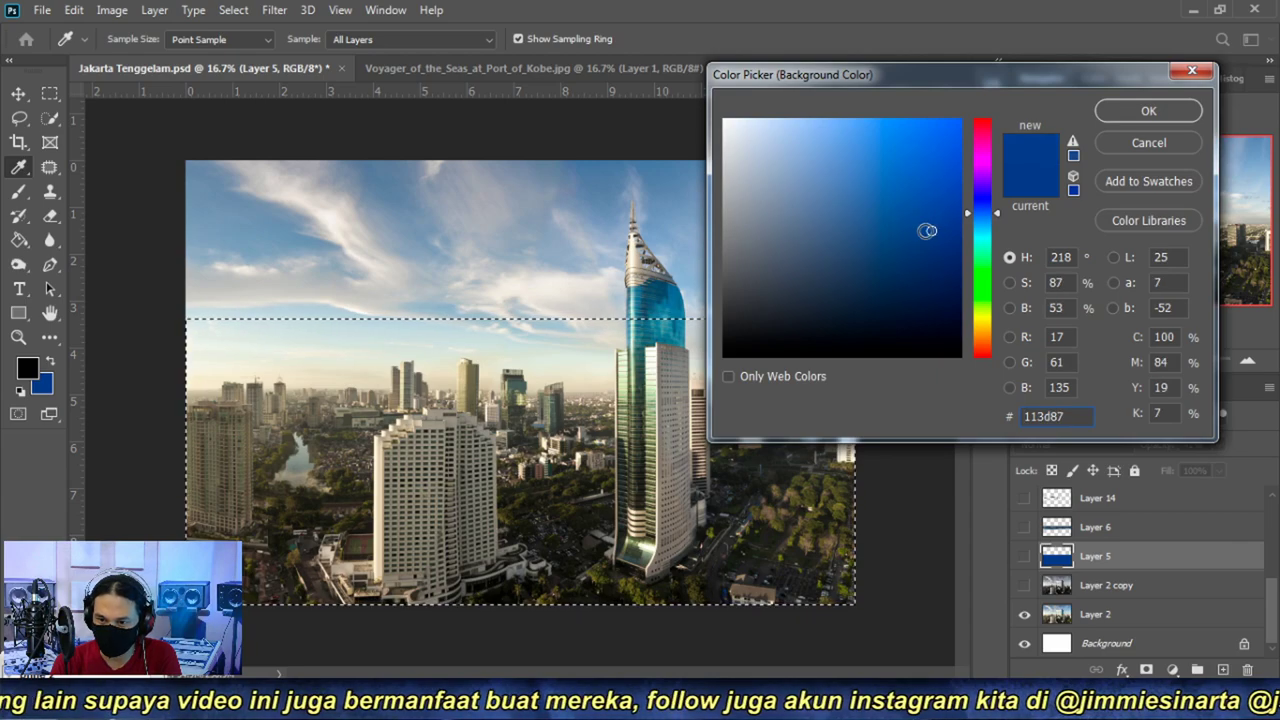
left_click(929, 207)
left_click(919, 181)
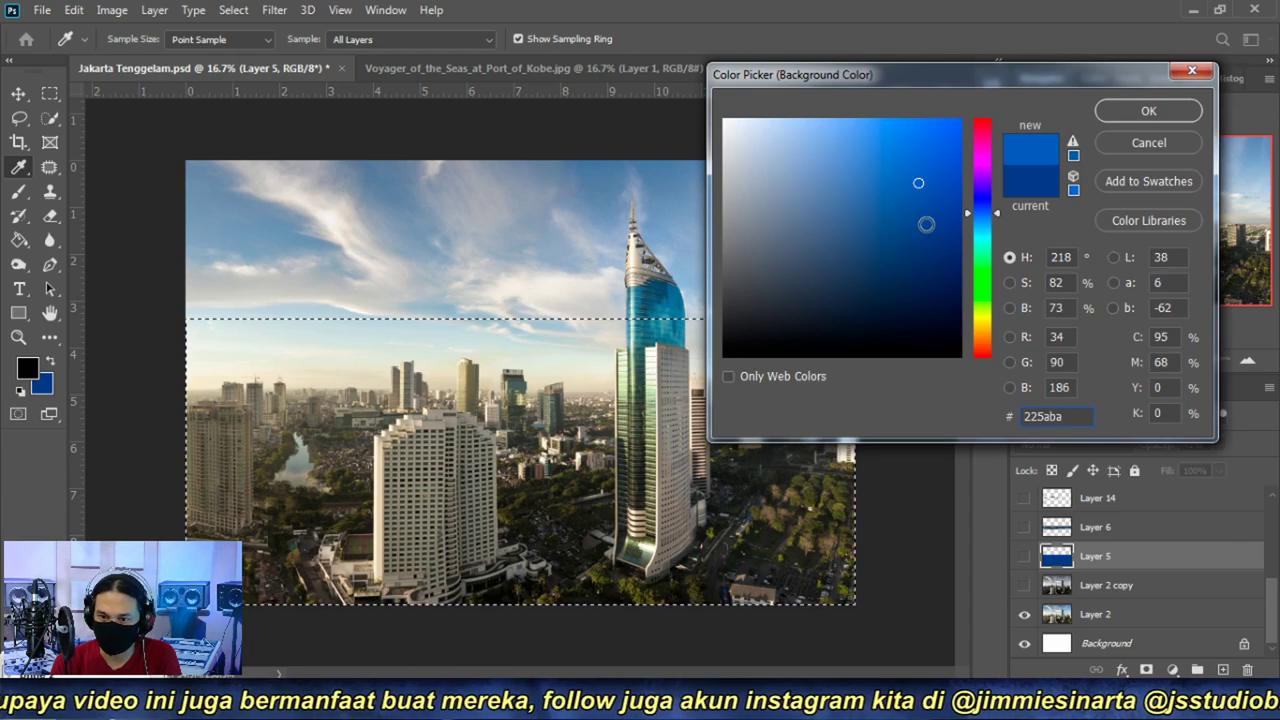
left_click(932, 214)
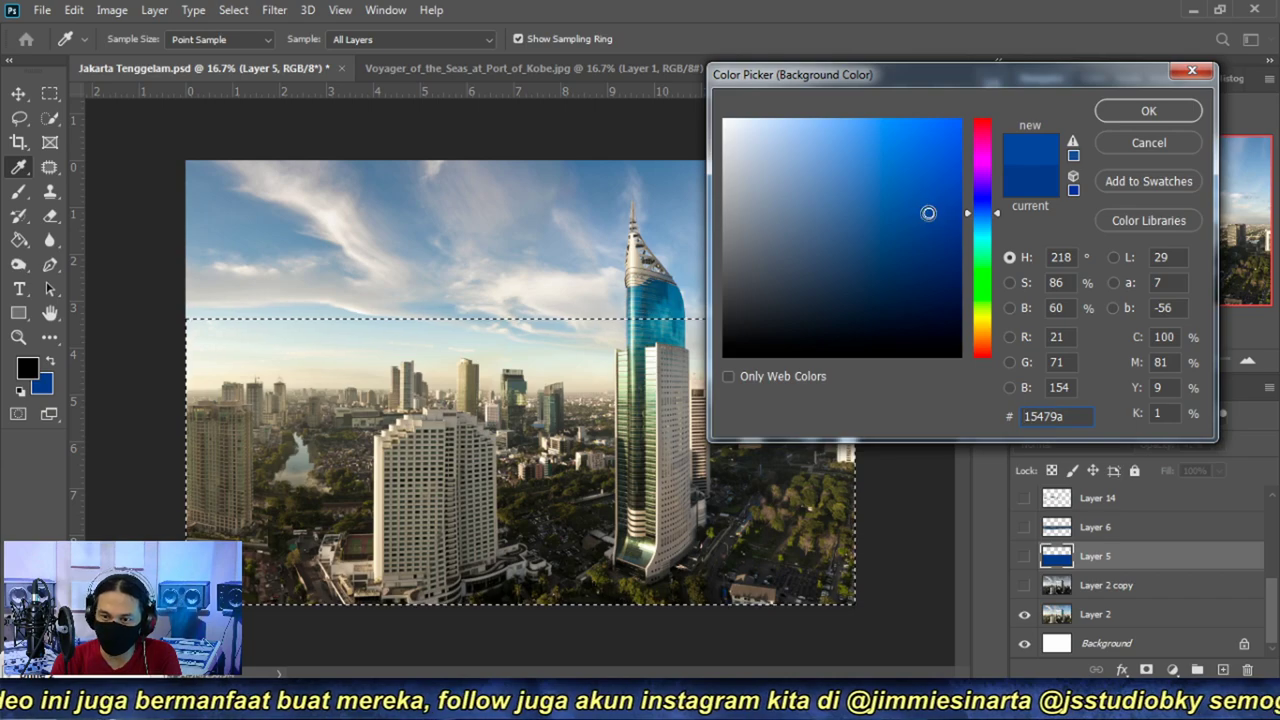
left_click(935, 213)
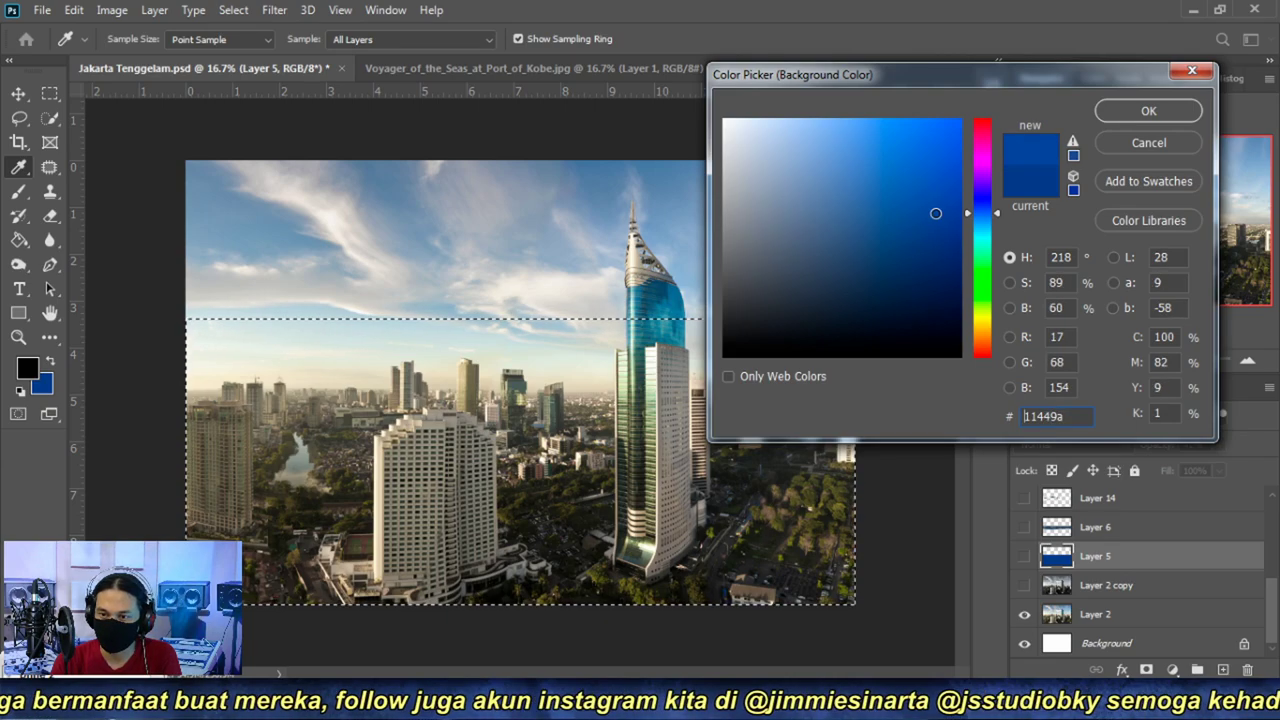
left_click(1150, 112)
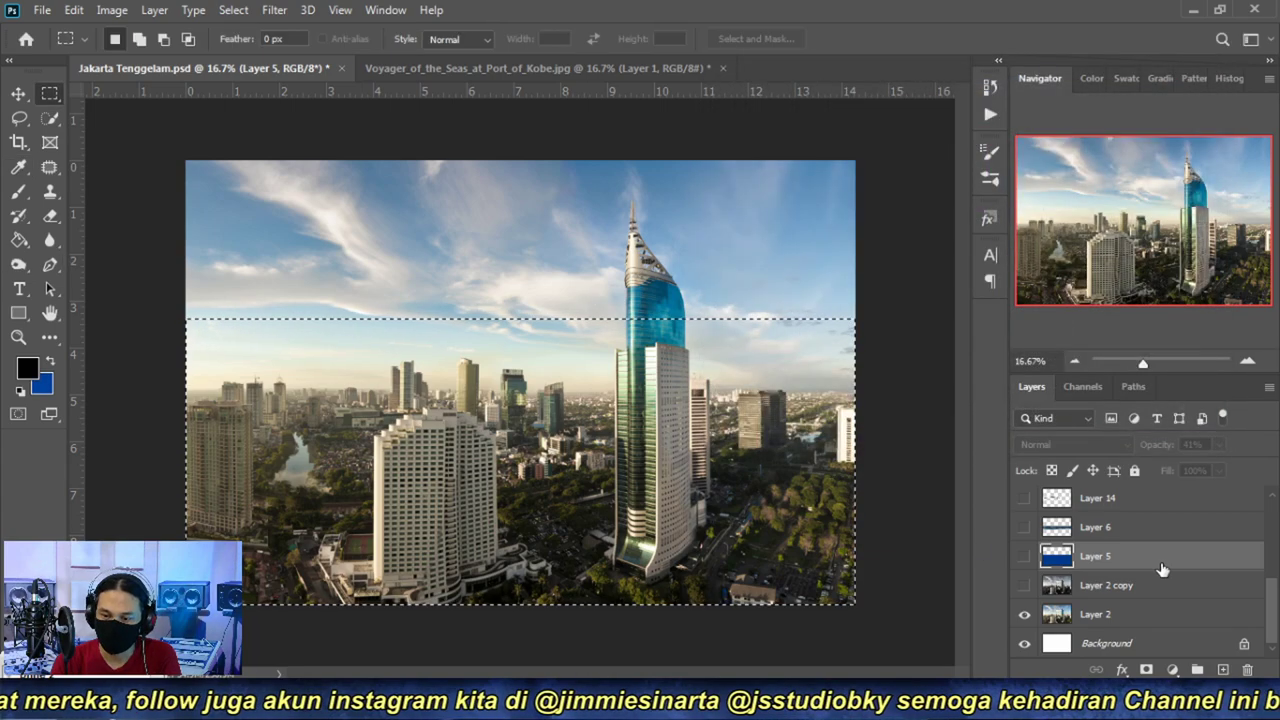
- Show the blue Layer 5 over the city at 48% opacity
left_click(1023, 563)
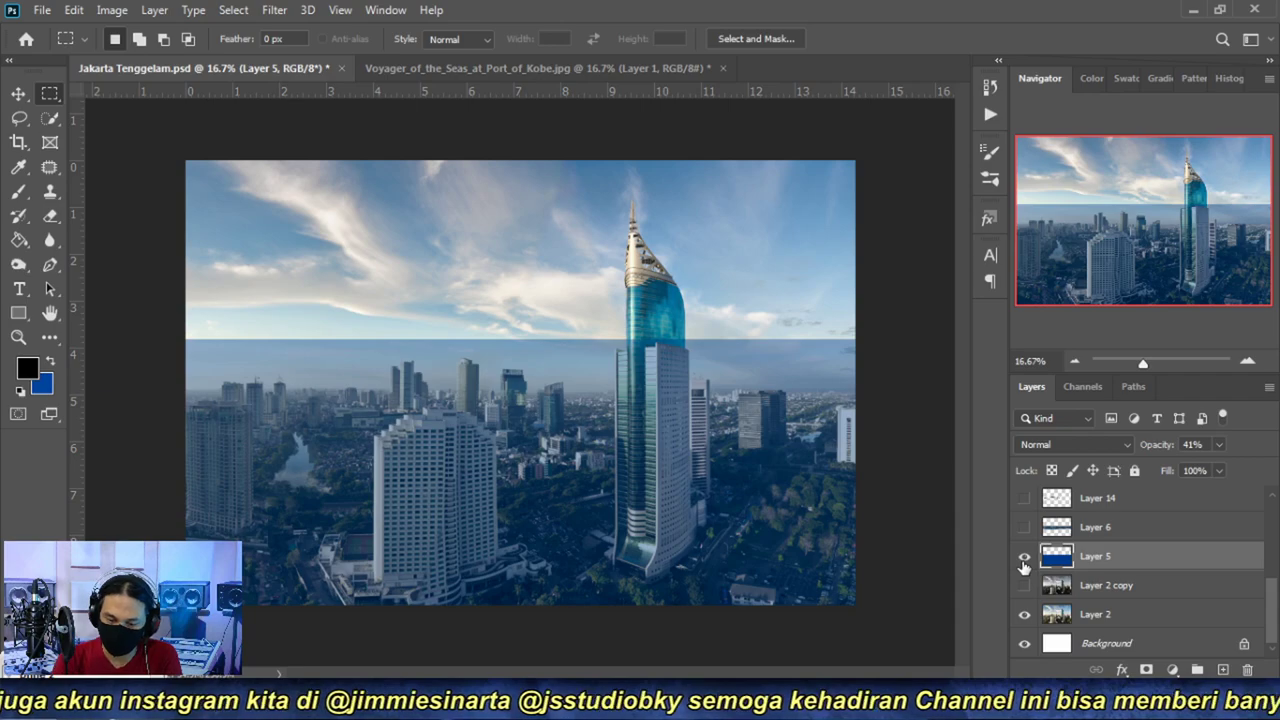
left_click(1192, 445)
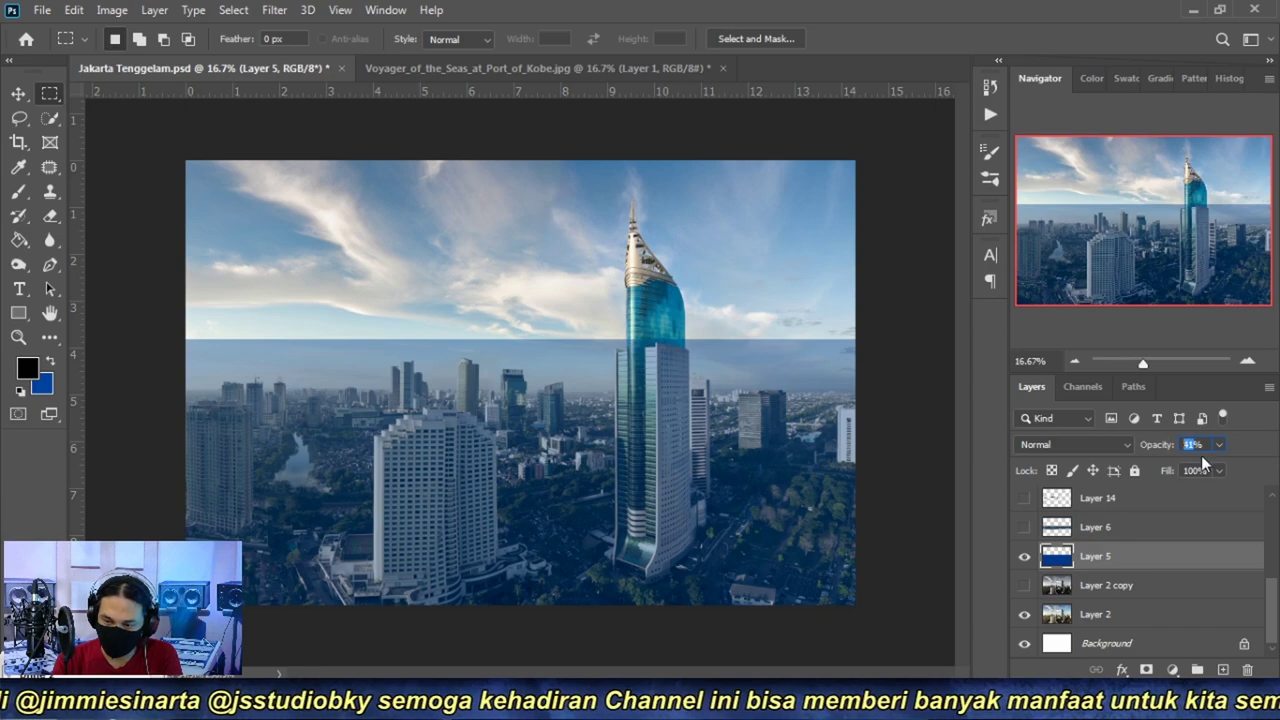
key("Up")
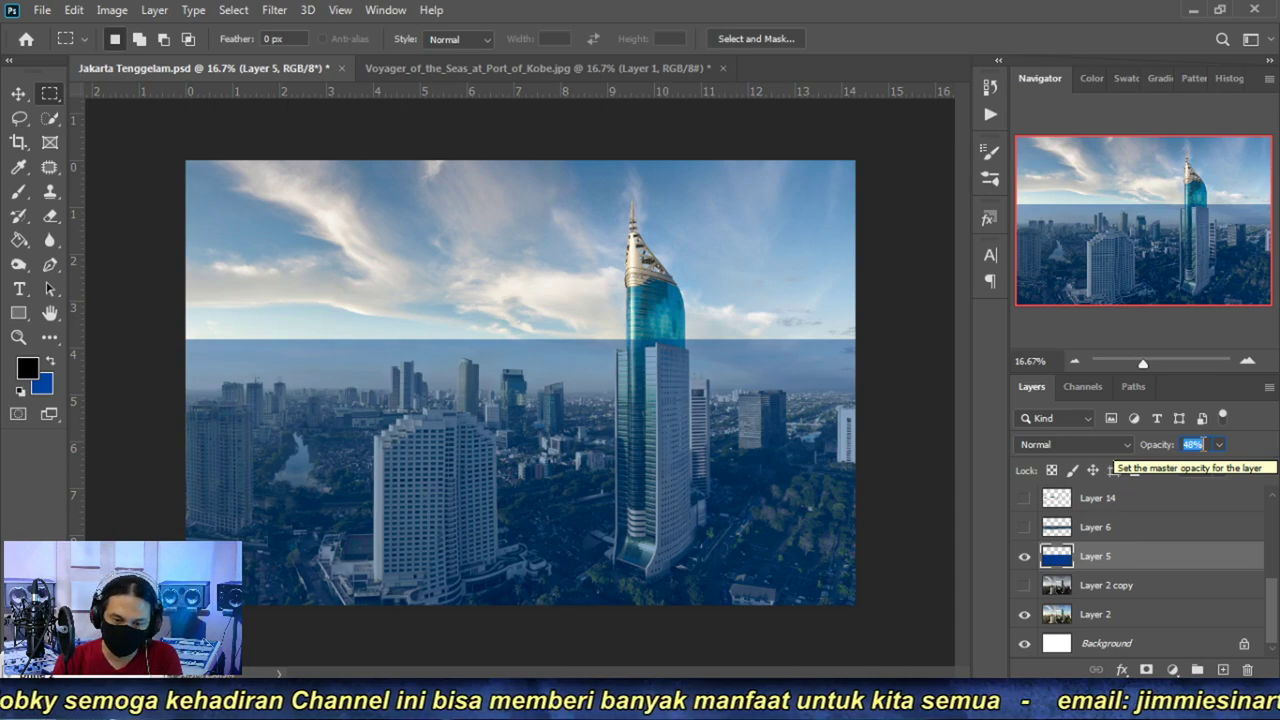
double_click(1247, 362)
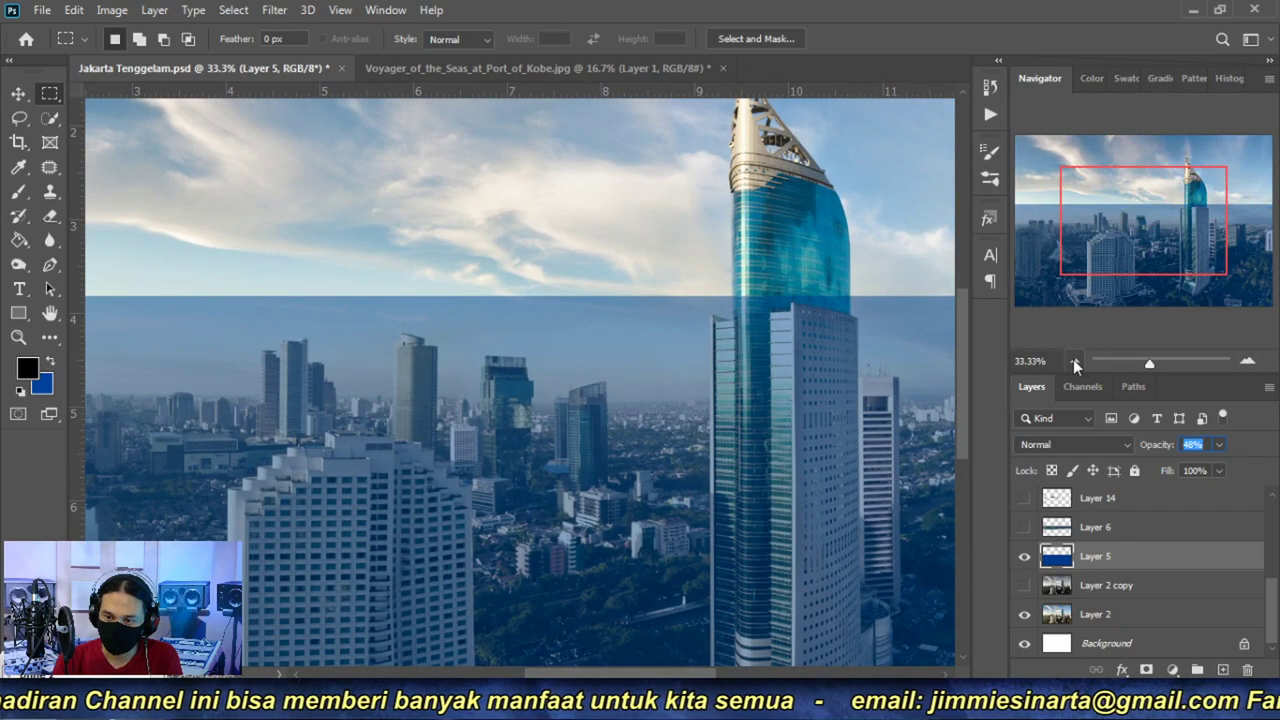
double_click(1074, 362)
left_click(1074, 362)
left_click(520, 432)
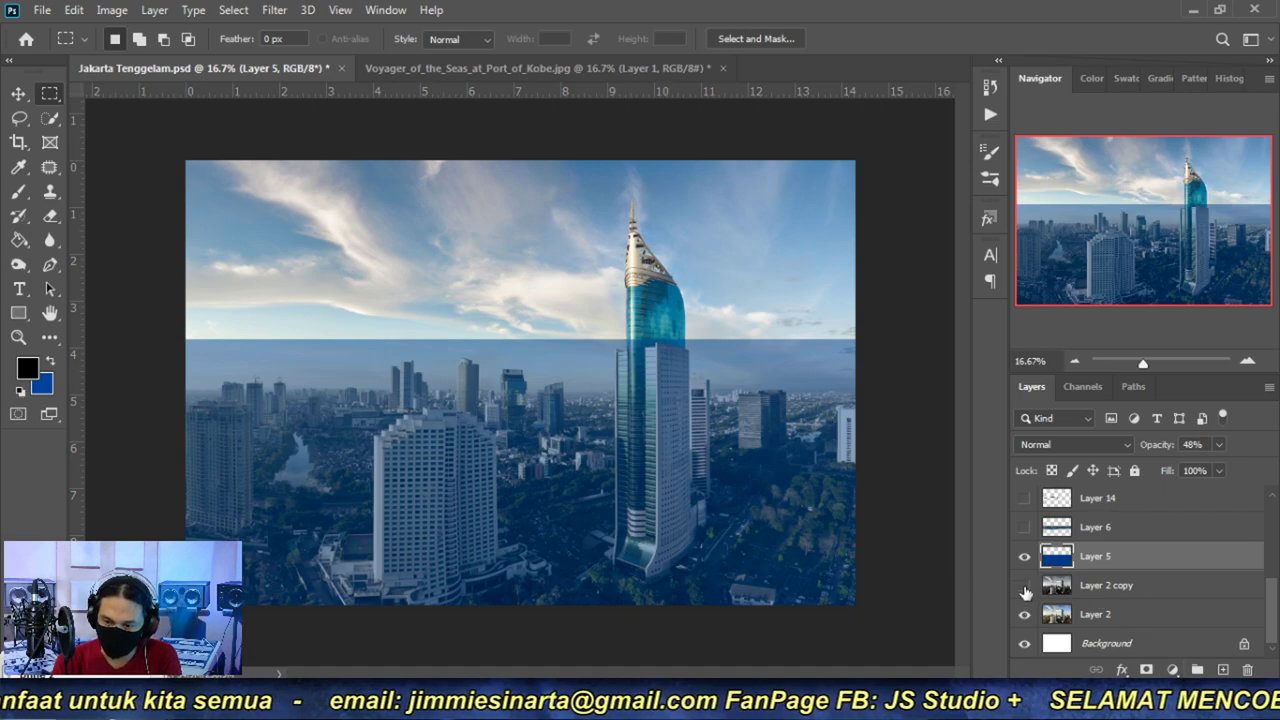
- Hide Layer 2 copy, check the blue tint, and make Layer 2 active
left_click(1024, 586)
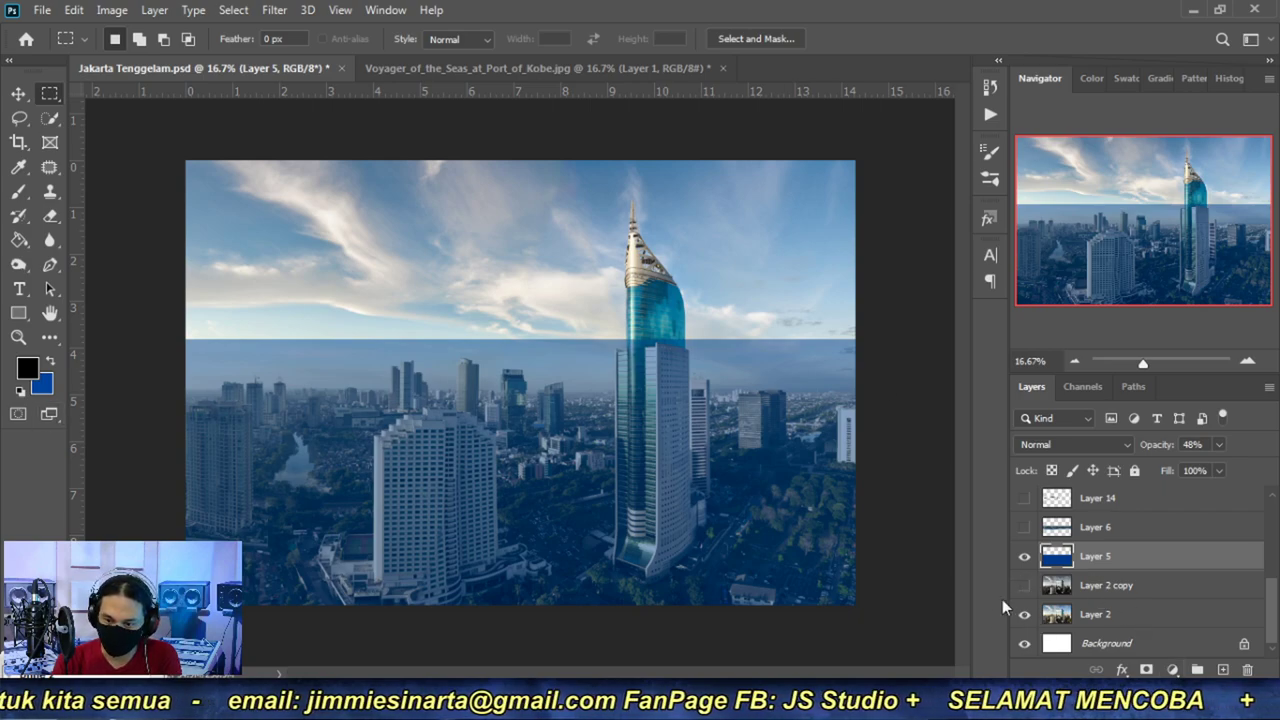
left_click(1247, 362)
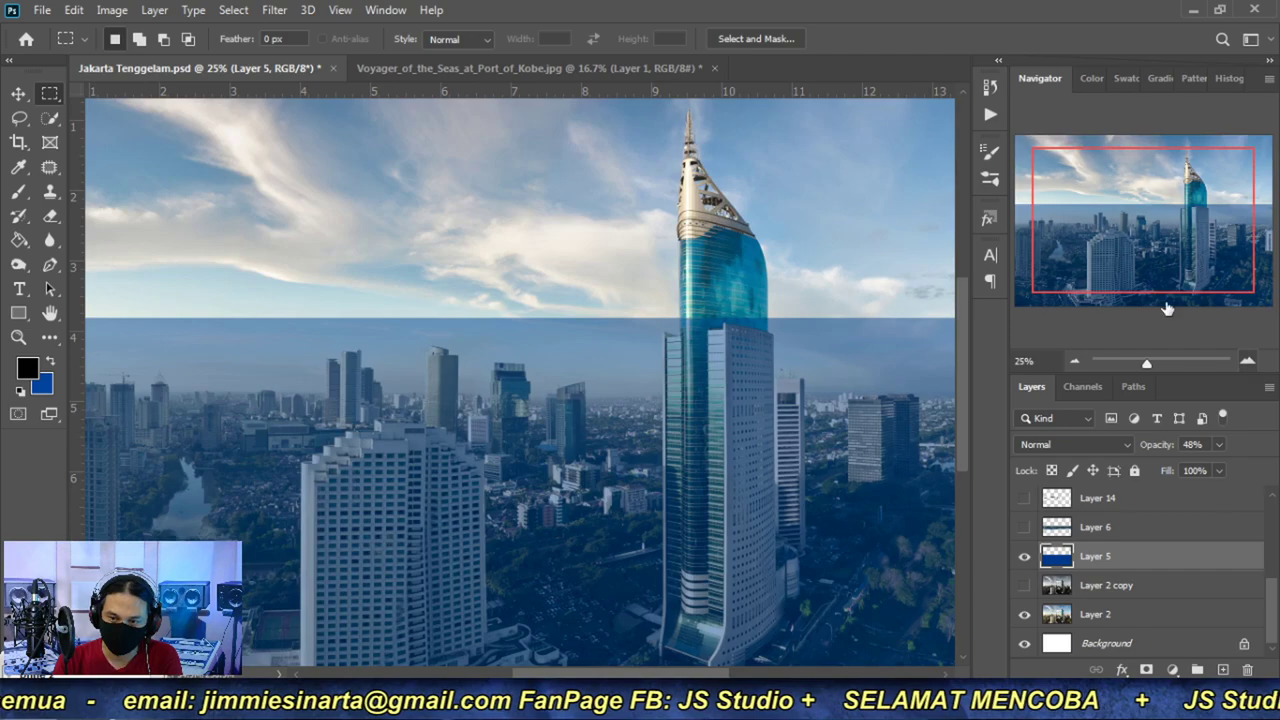
left_click_drag(1163, 295, 1082, 291)
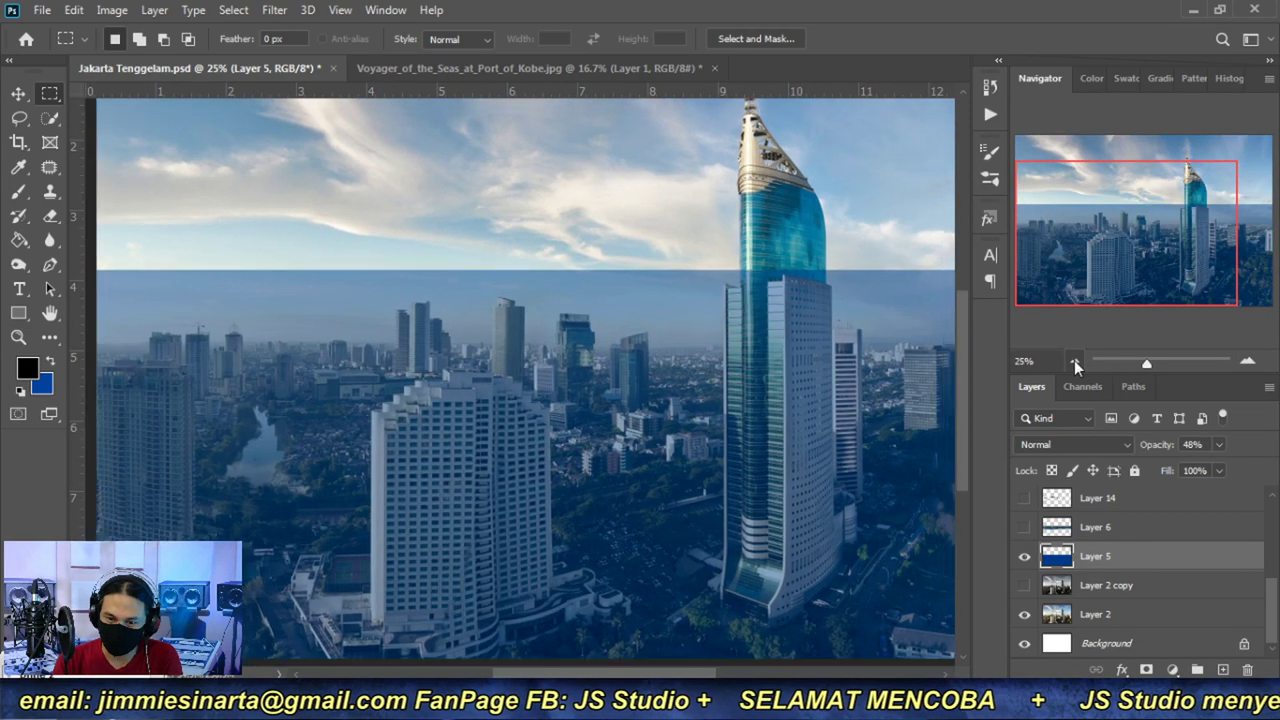
left_click(1074, 360)
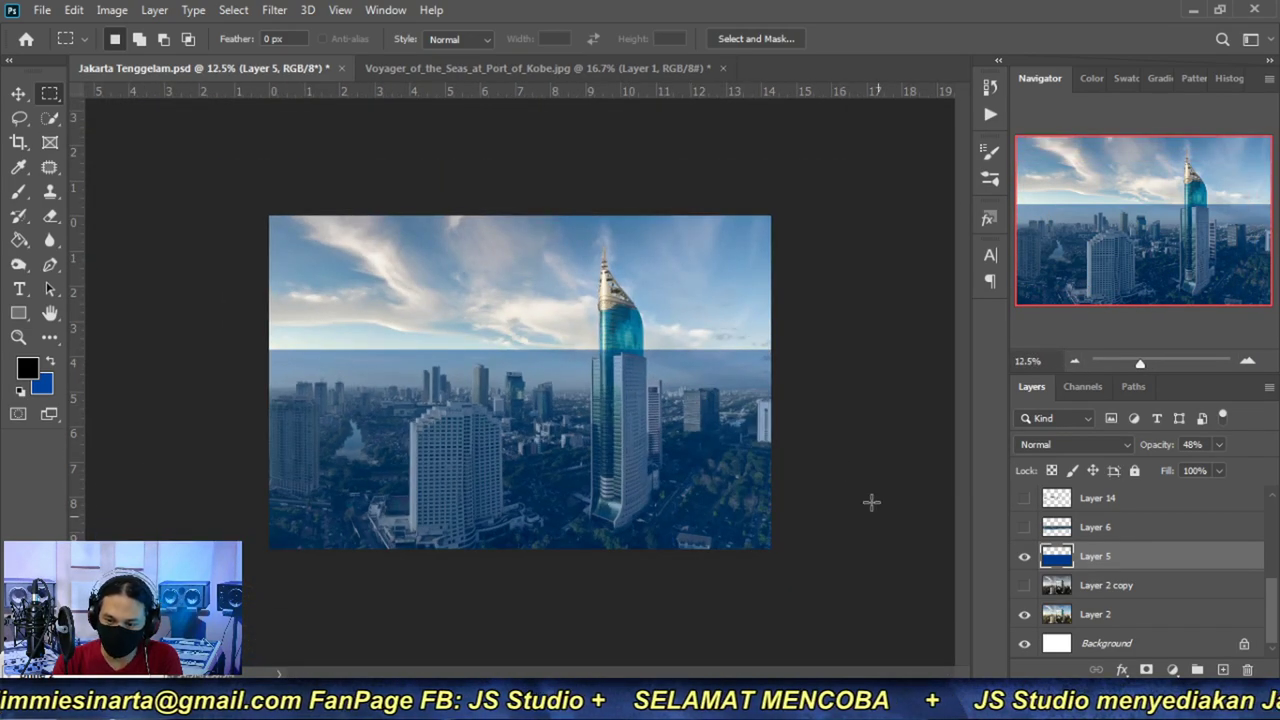
left_click(1052, 607)
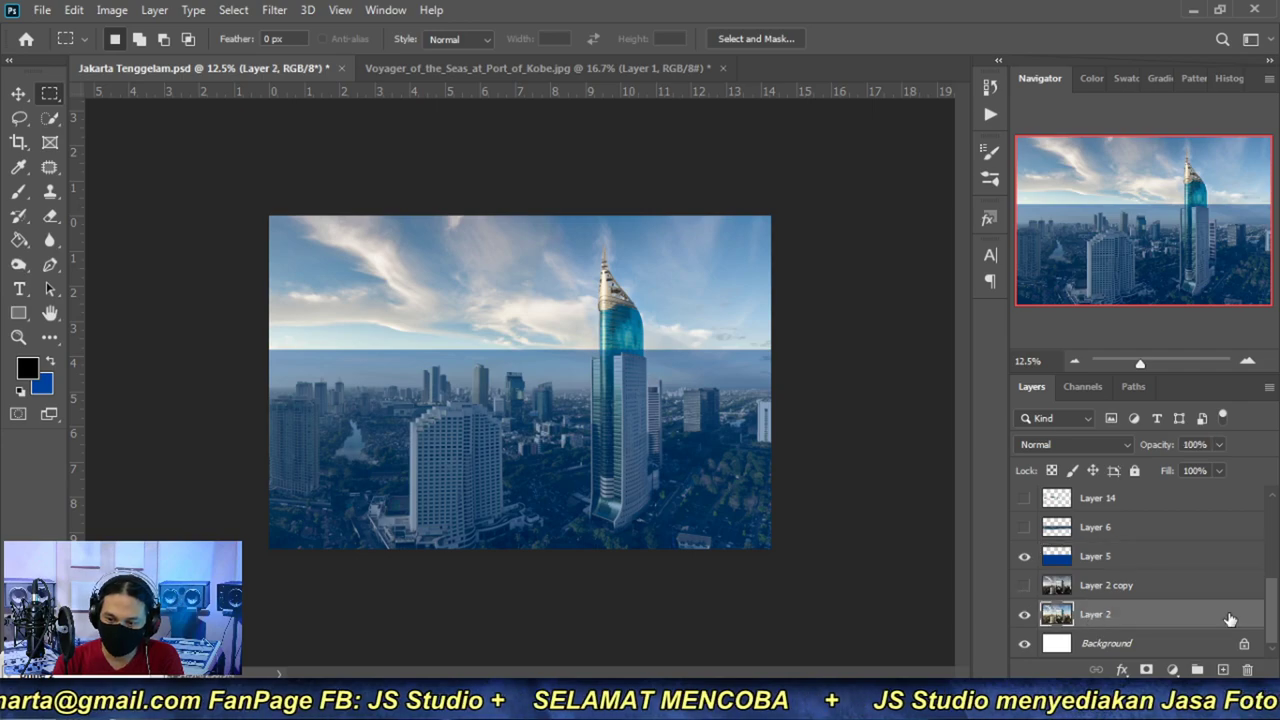
- Rename the blue Layer 5 to 'Air'
left_click(1113, 558)
double_click(1100, 556)
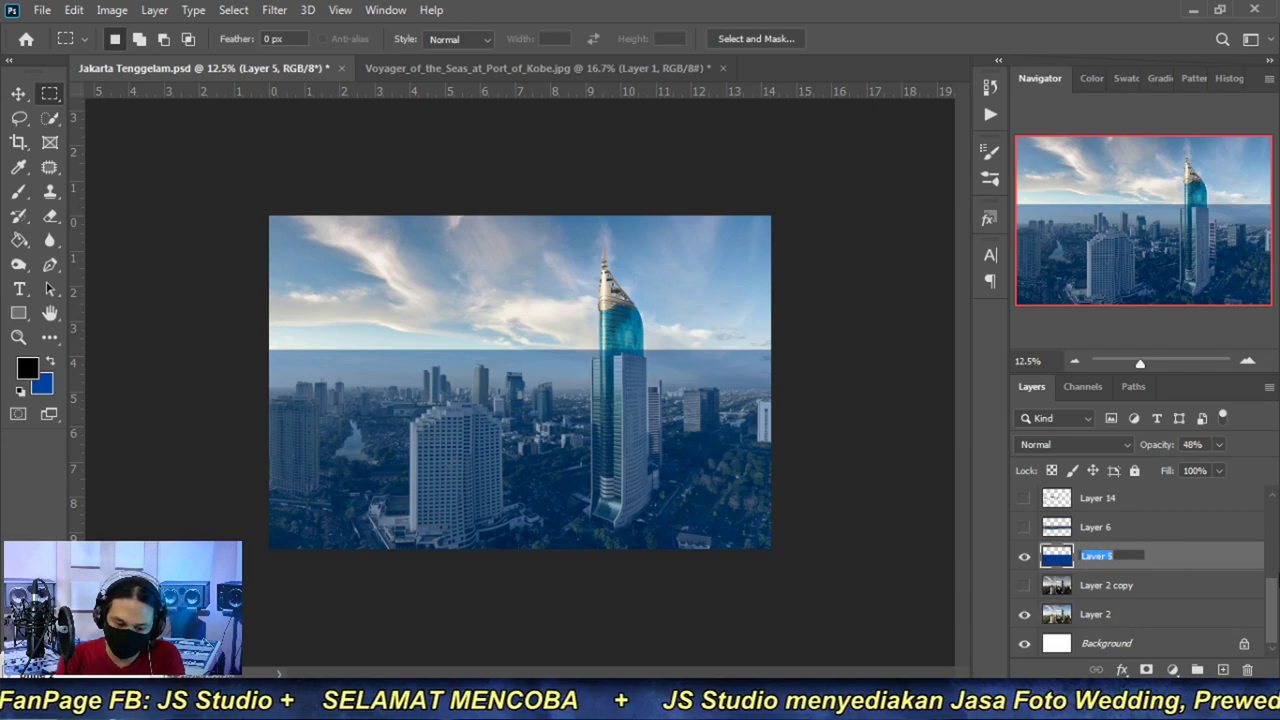
type("Air")
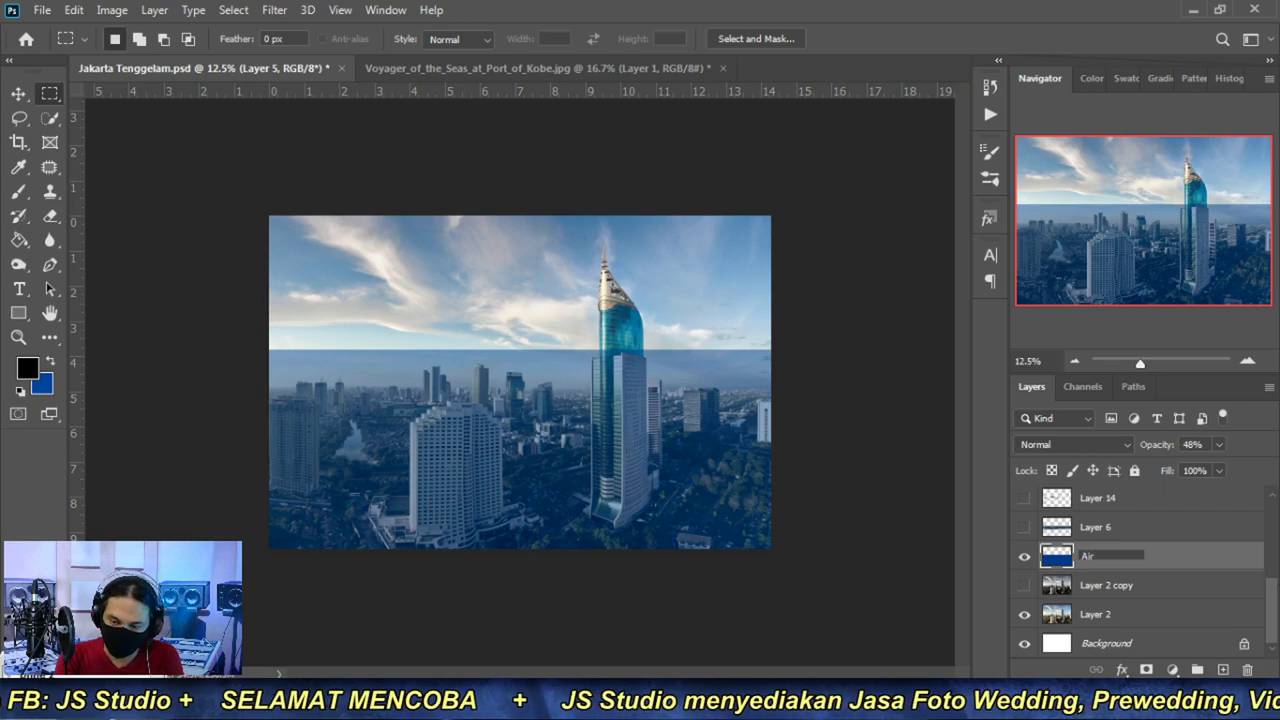
key("Return")
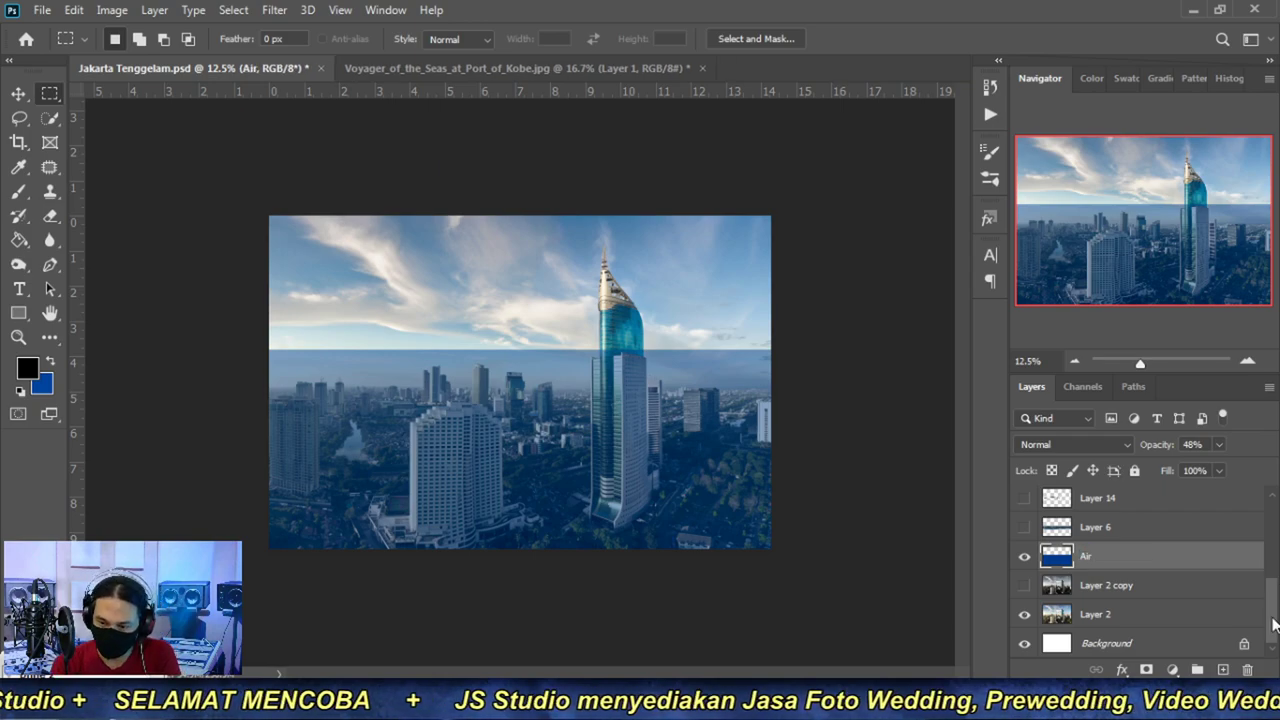
- Duplicate Layer 2 as Layer 2 copy 2 and make it active
left_click(1111, 616)
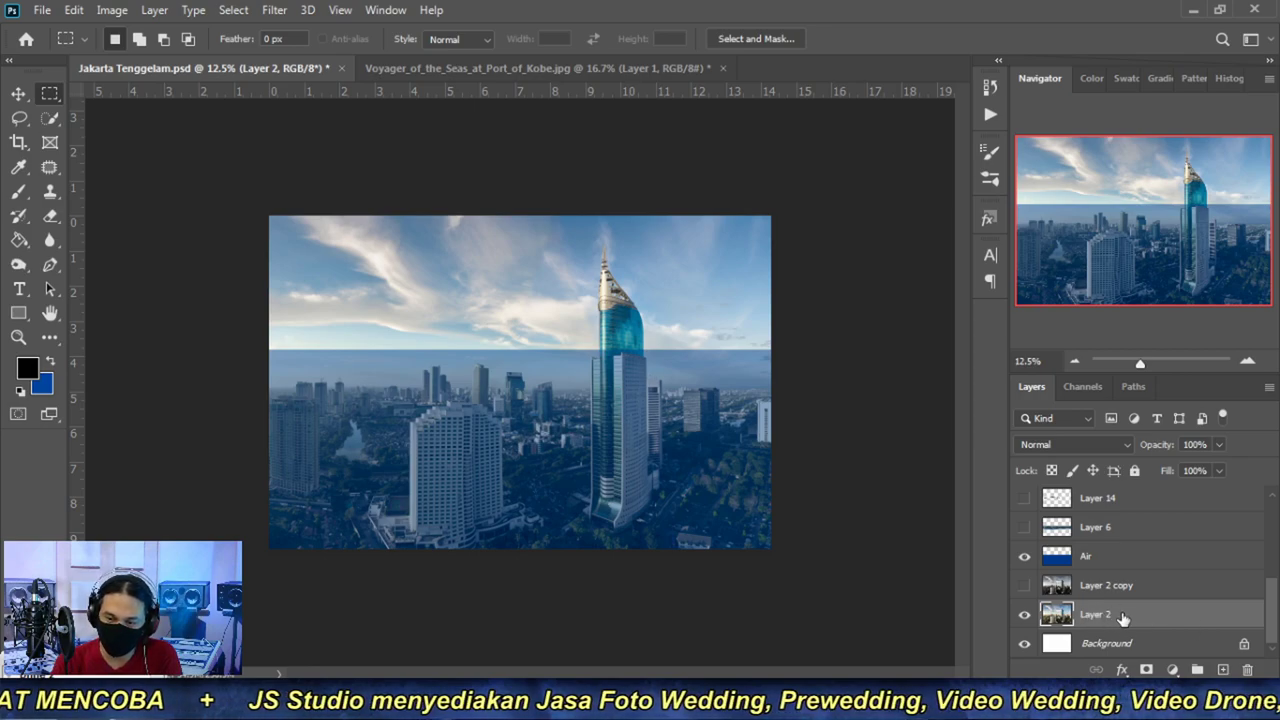
key("ctrl+j")
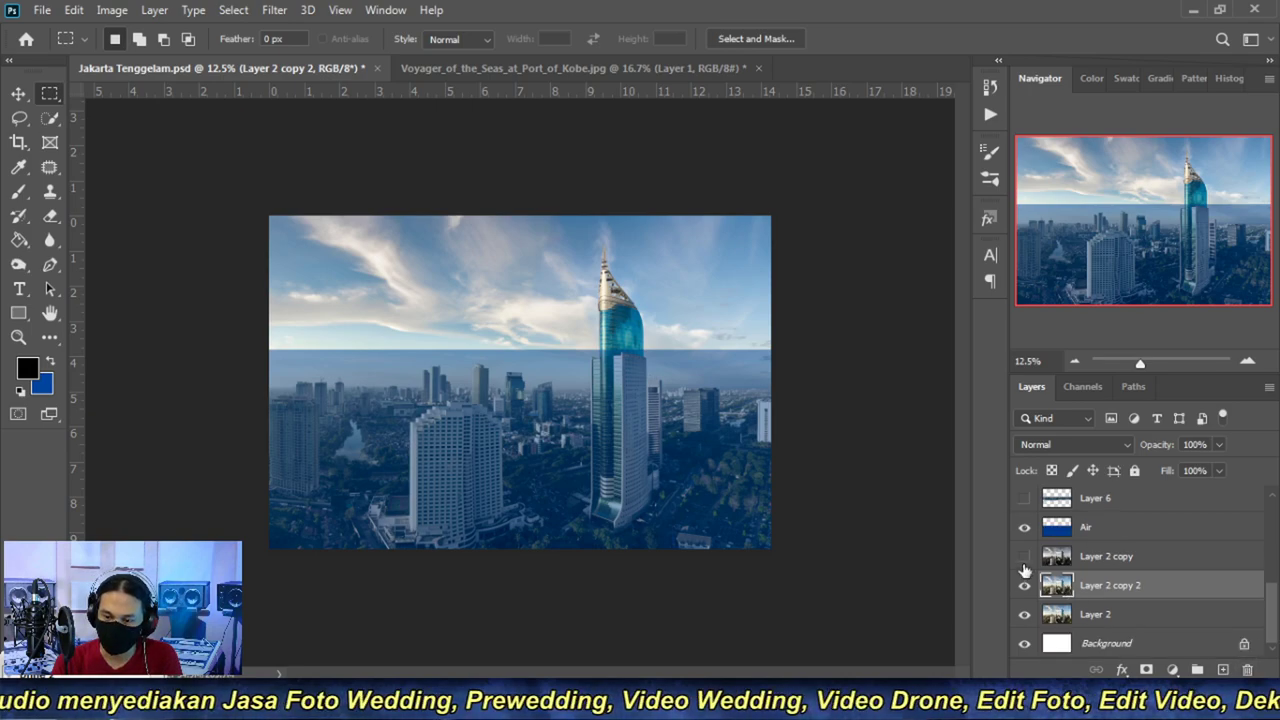
left_click(1120, 560)
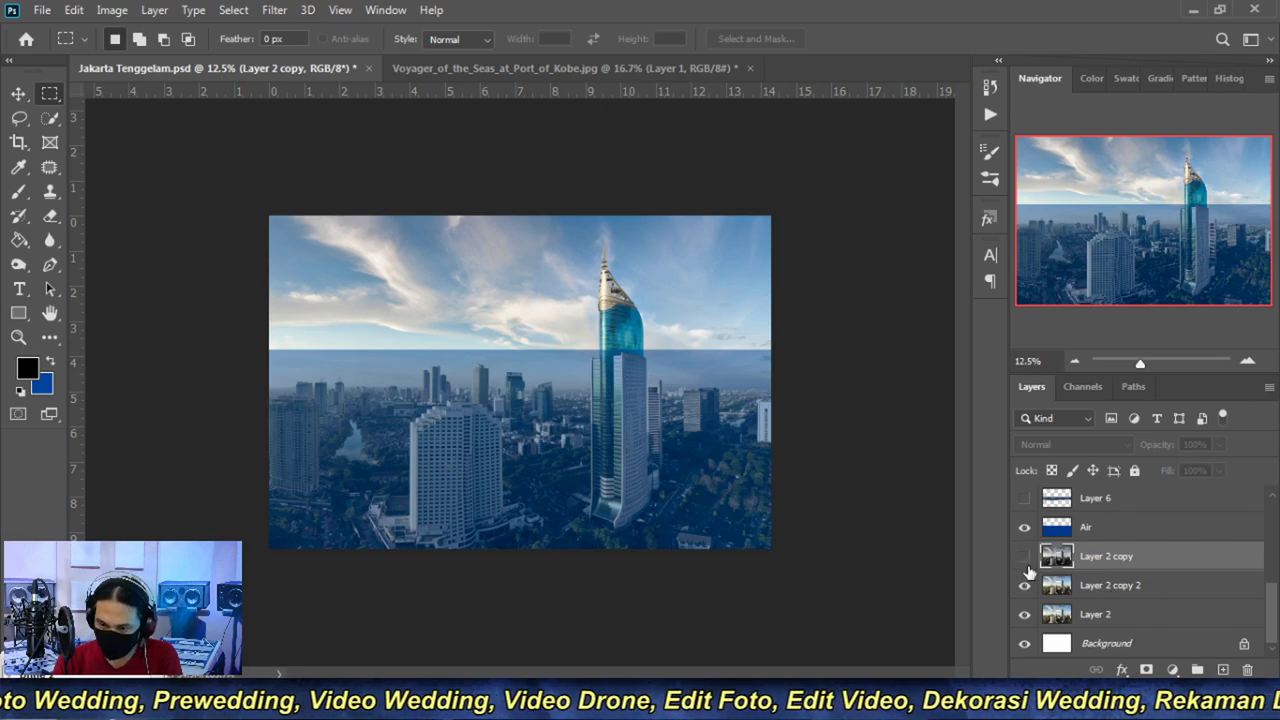
left_click(1116, 592)
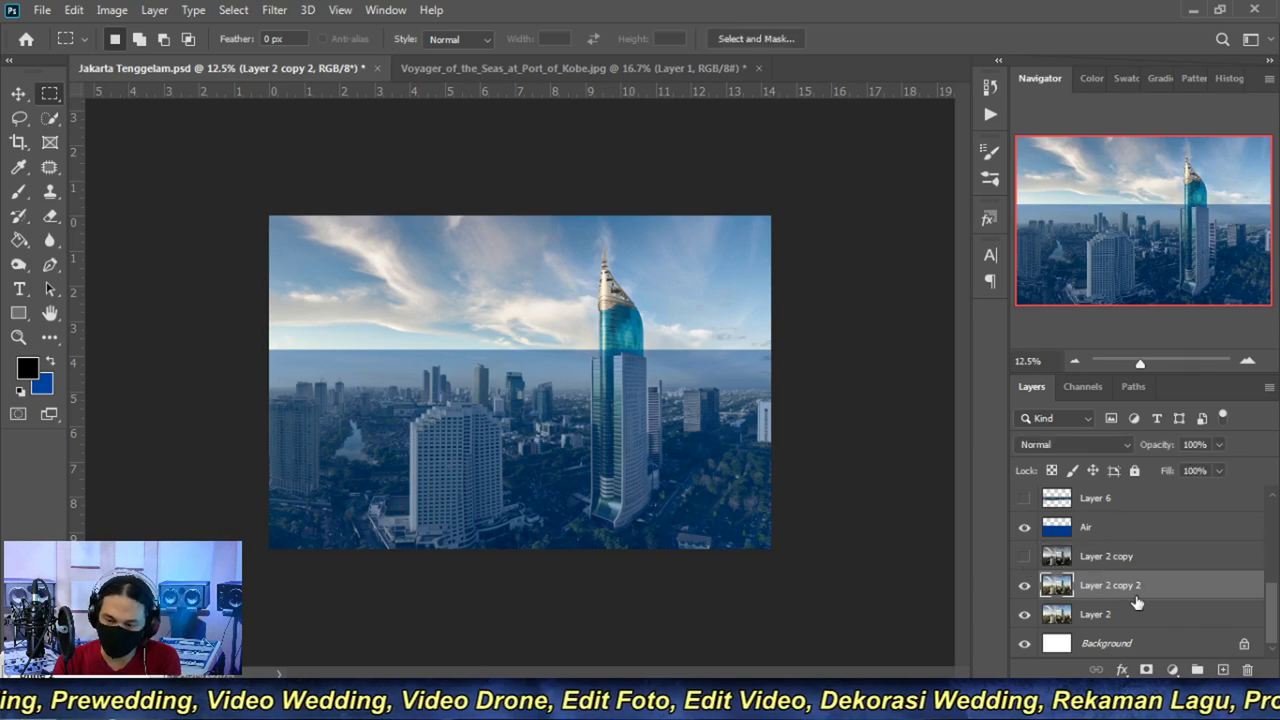
- Desaturate the city photo to Saturation -53 and delete the extra Layer 2 copy 2
key("ctrl+u")
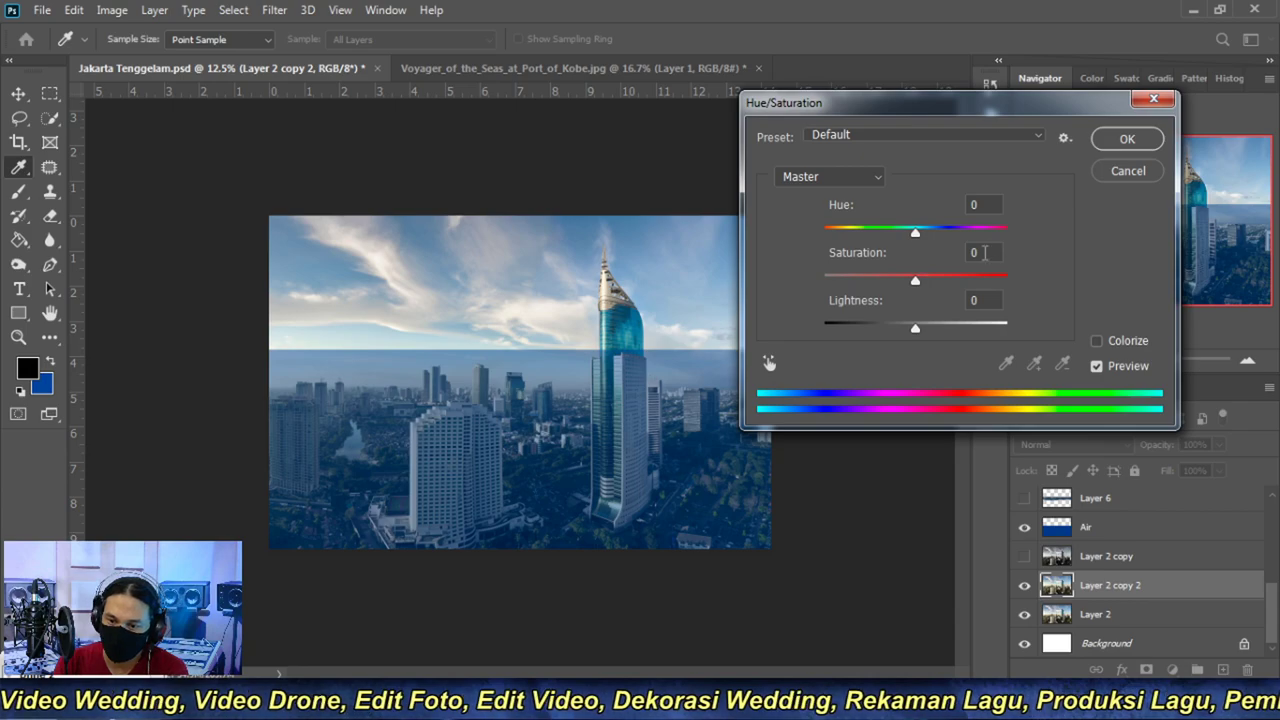
left_click_drag(915, 280, 876, 284)
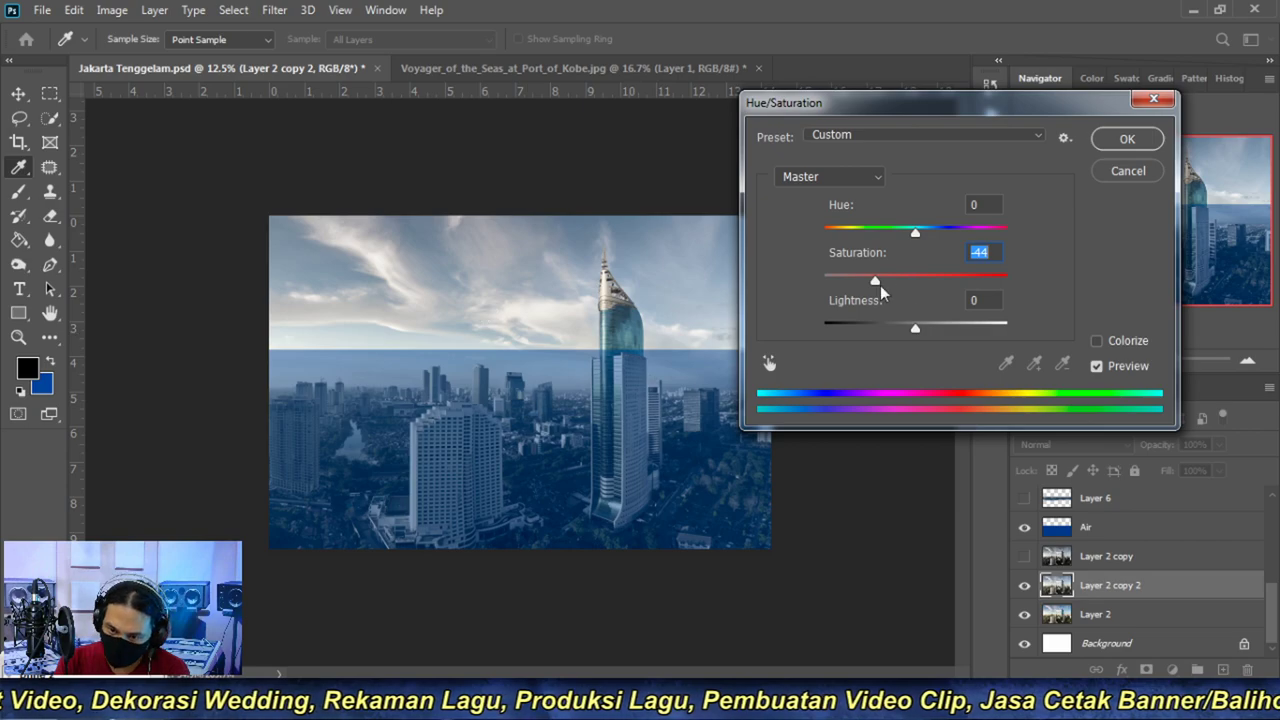
left_click_drag(875, 283, 868, 282)
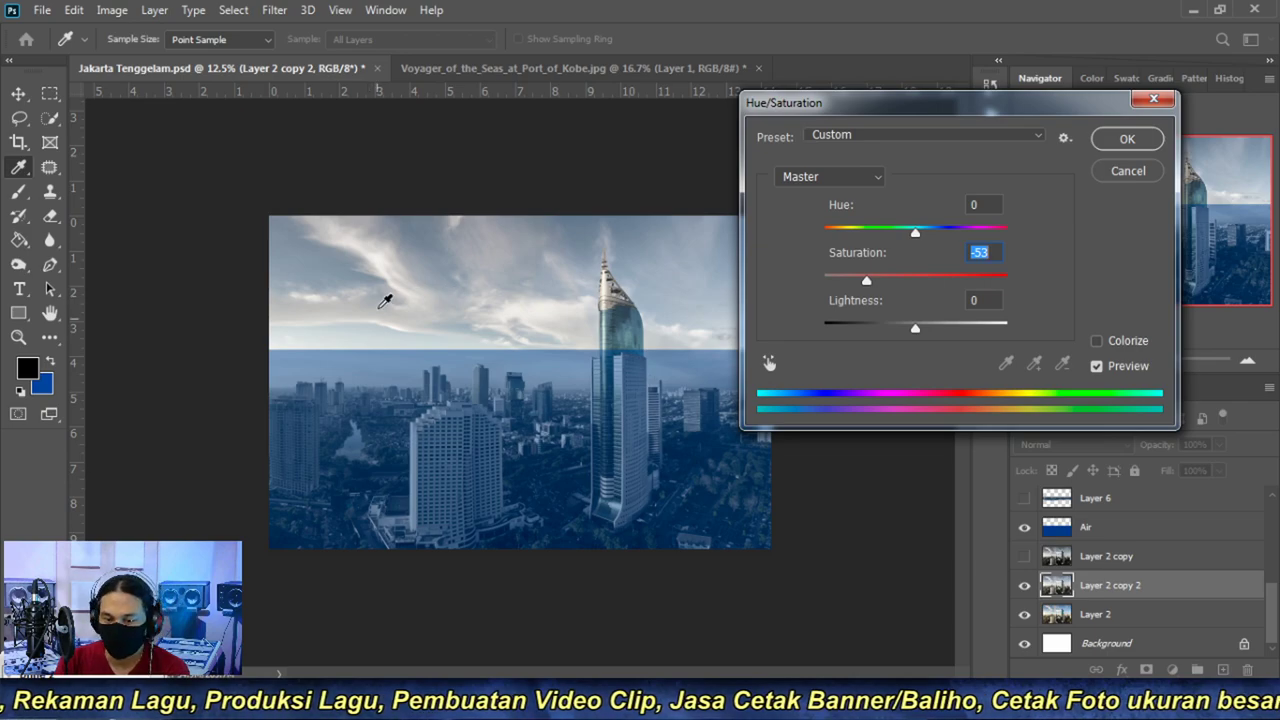
left_click(1126, 146)
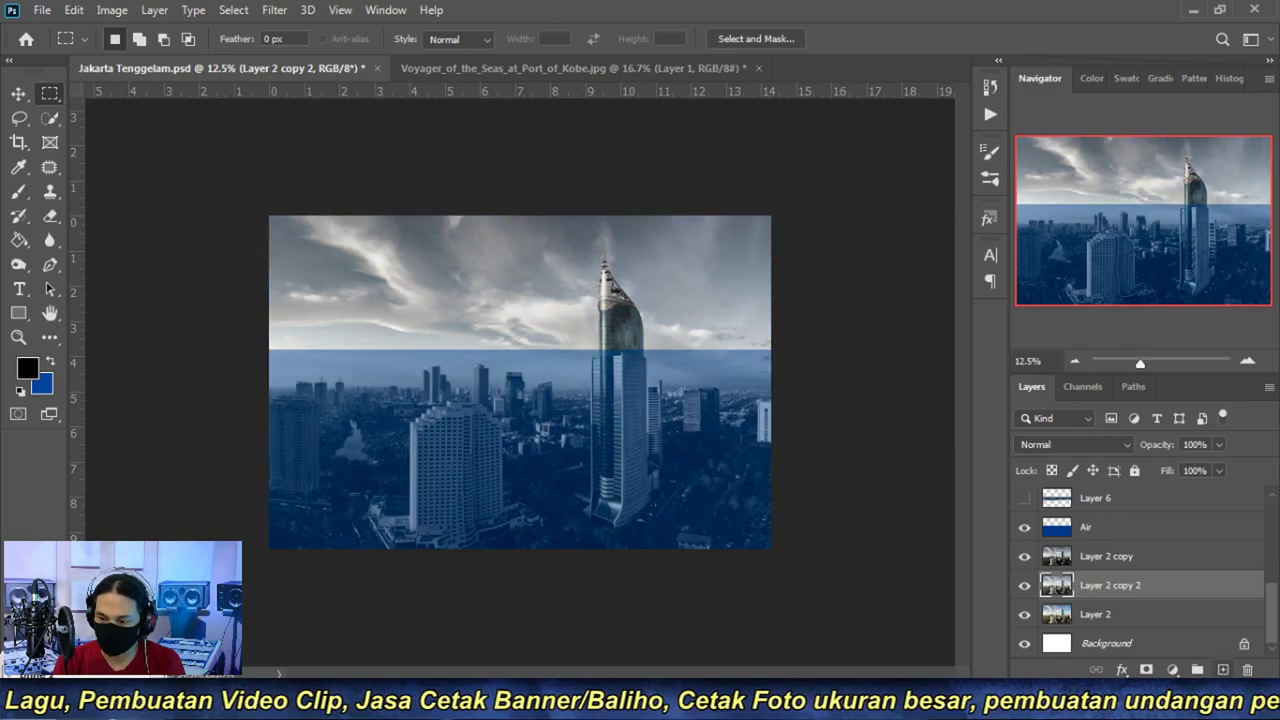
left_click_drag(1108, 585, 1247, 668)
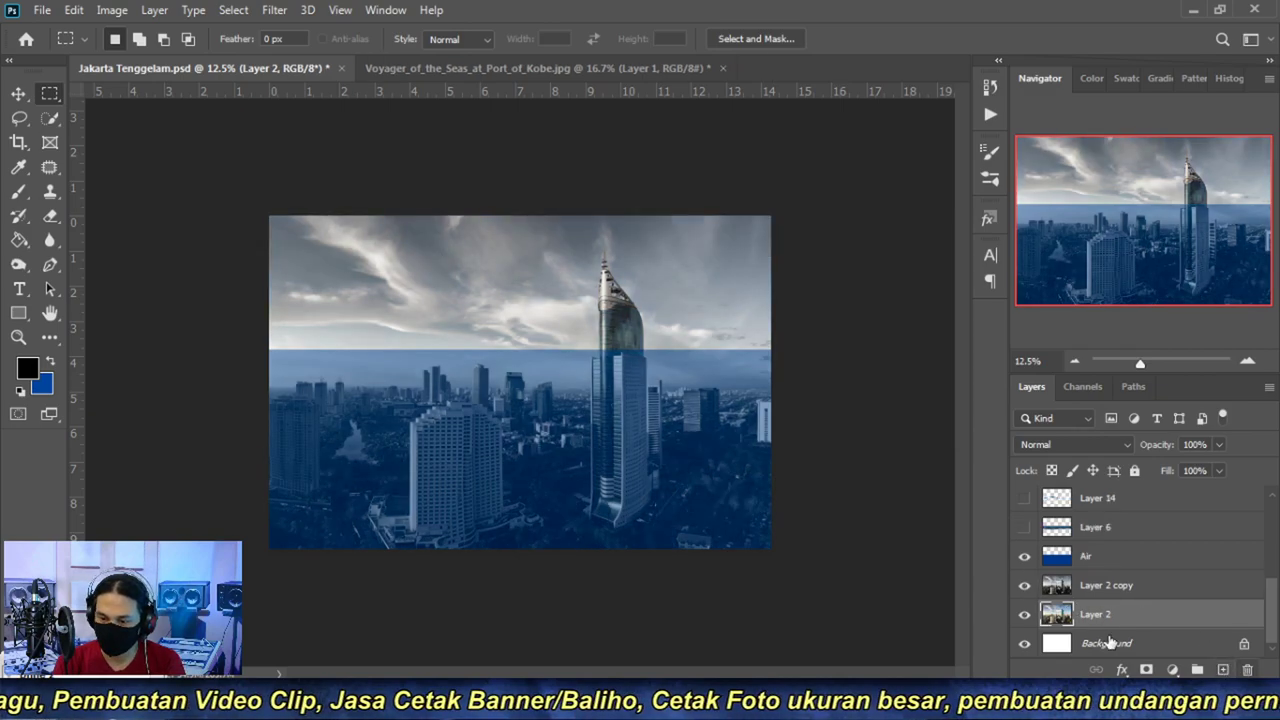
left_click(1247, 361)
scroll(623, 297, "up", 1)
left_click_drag(600, 409, 586, 317)
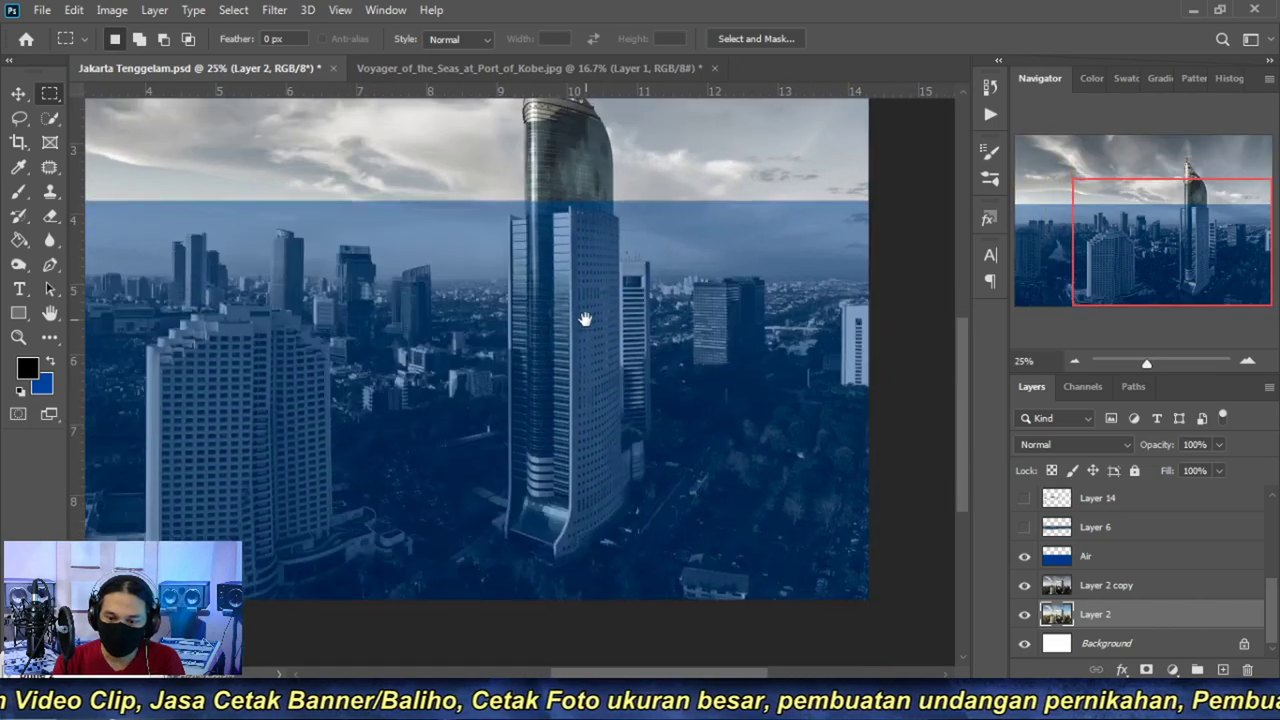
left_click(1075, 361)
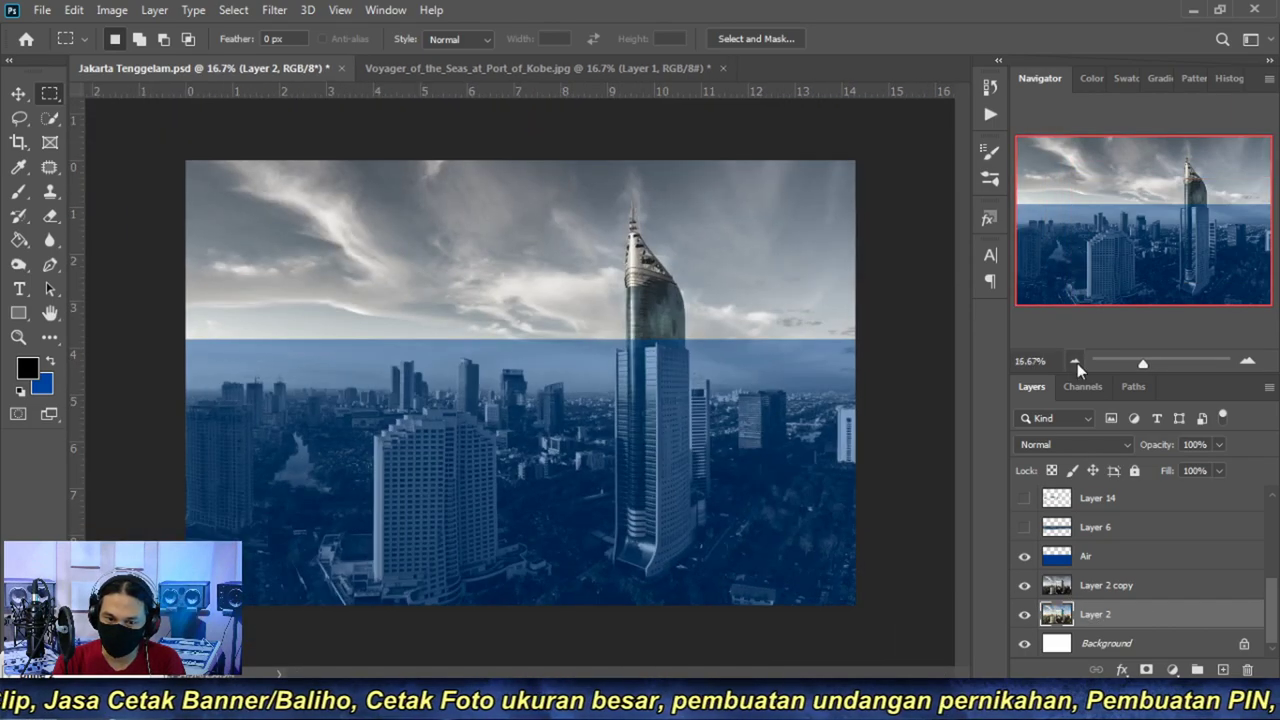
left_click(1026, 588)
left_click(1025, 586)
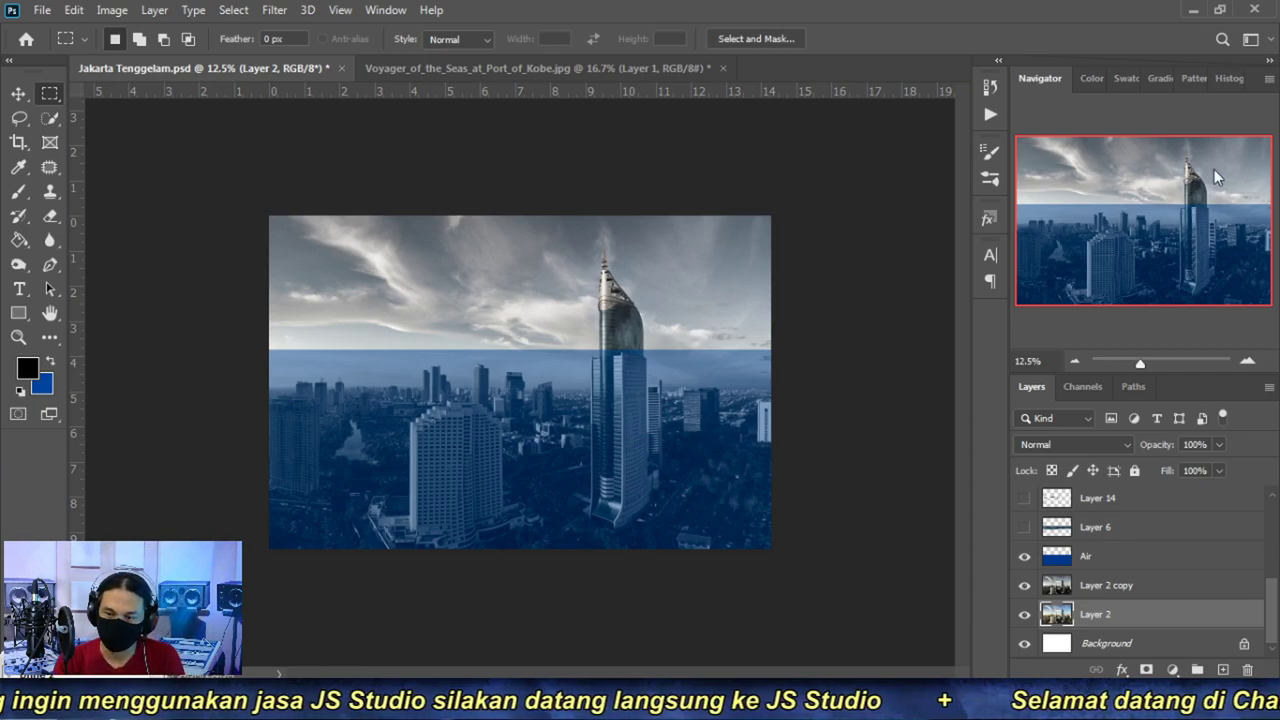
left_click(1247, 361)
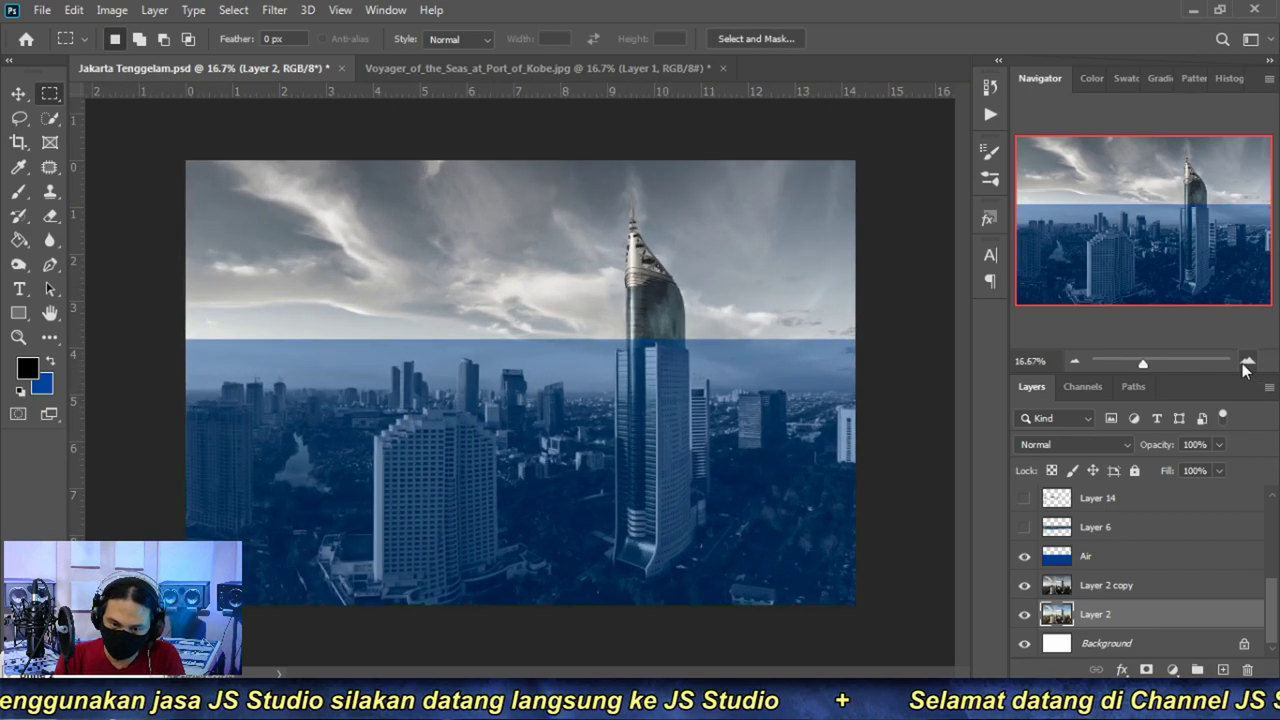
left_click(1074, 361)
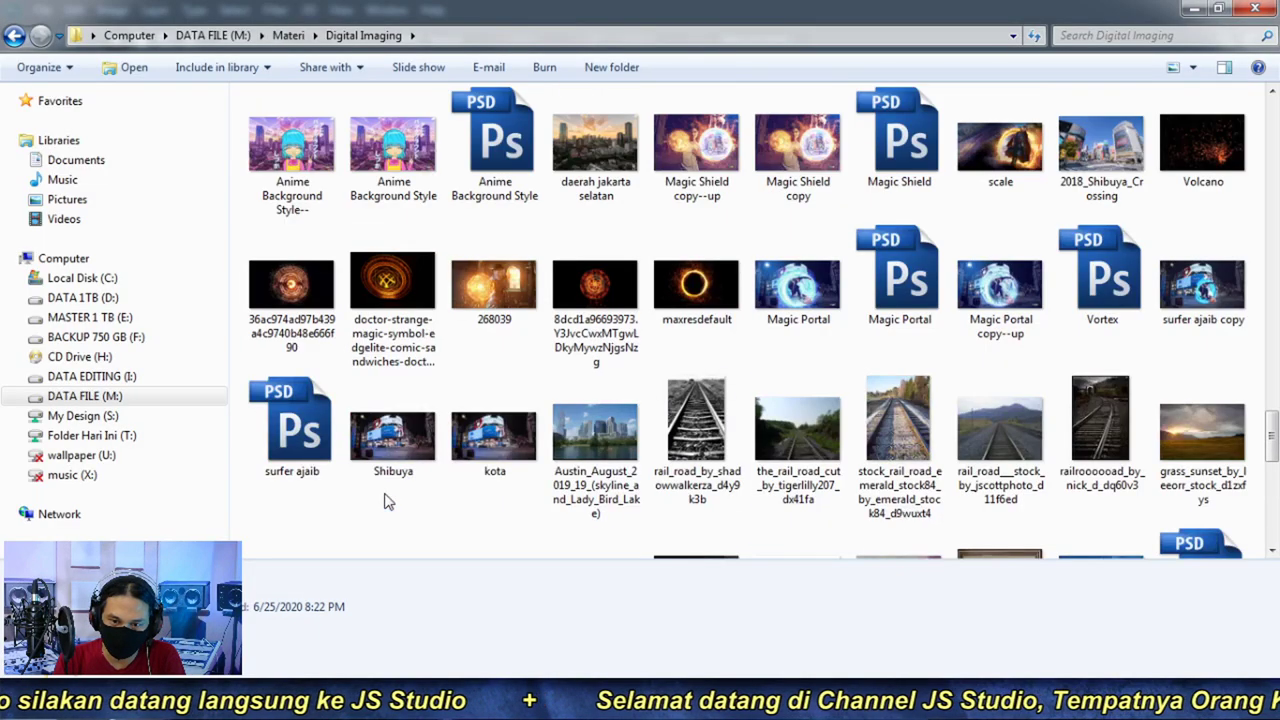
- Browse the Digital Imaging folder and preview an ocean background image
scroll(700, 400, "up", 10)
scroll(716, 385, "up", 10)
scroll(710, 400, "up", 2)
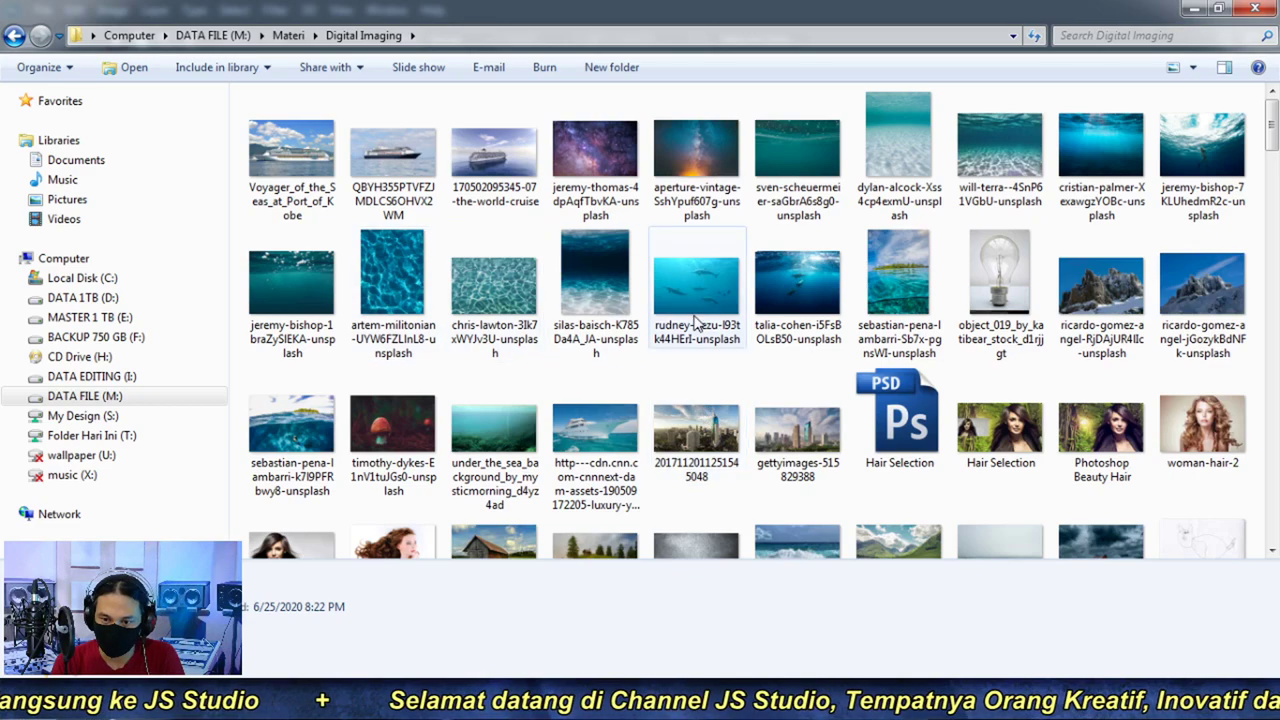
scroll(770, 365, "down", 3)
scroll(914, 400, "down", 3)
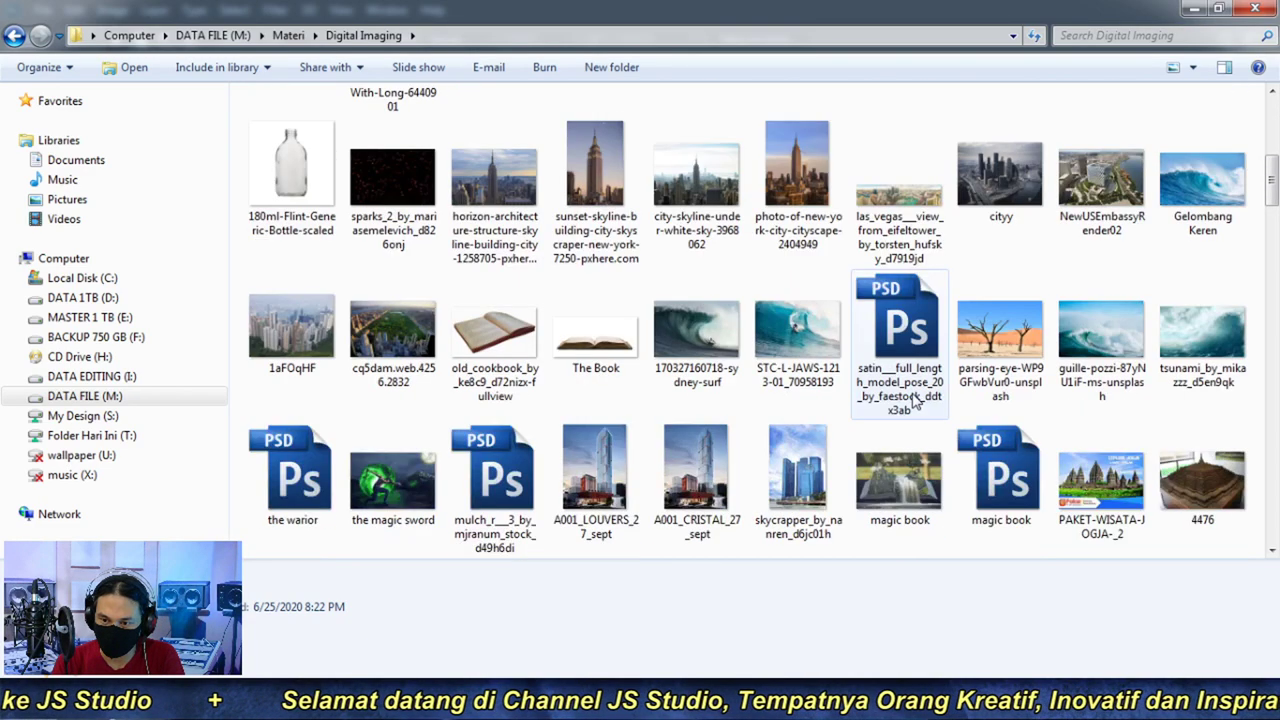
left_click(1000, 418)
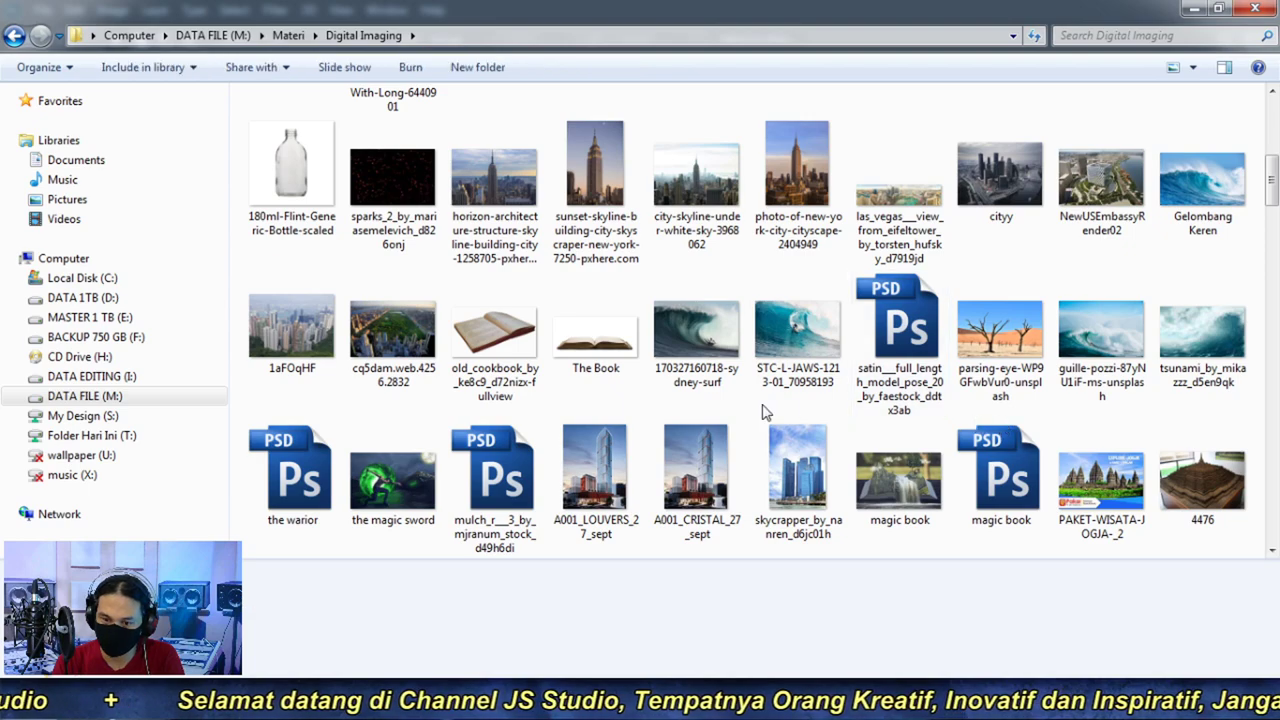
scroll(765, 411, "down", 3)
scroll(798, 403, "down", 3)
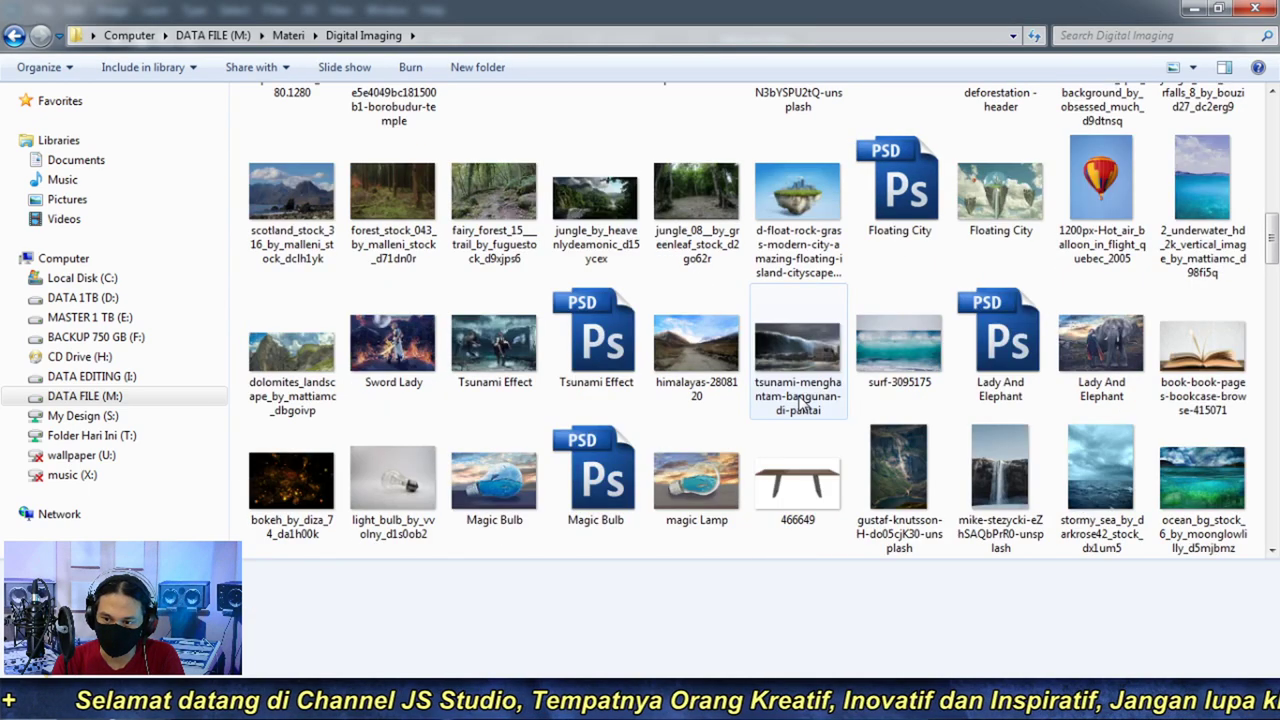
scroll(818, 393, "down", 3)
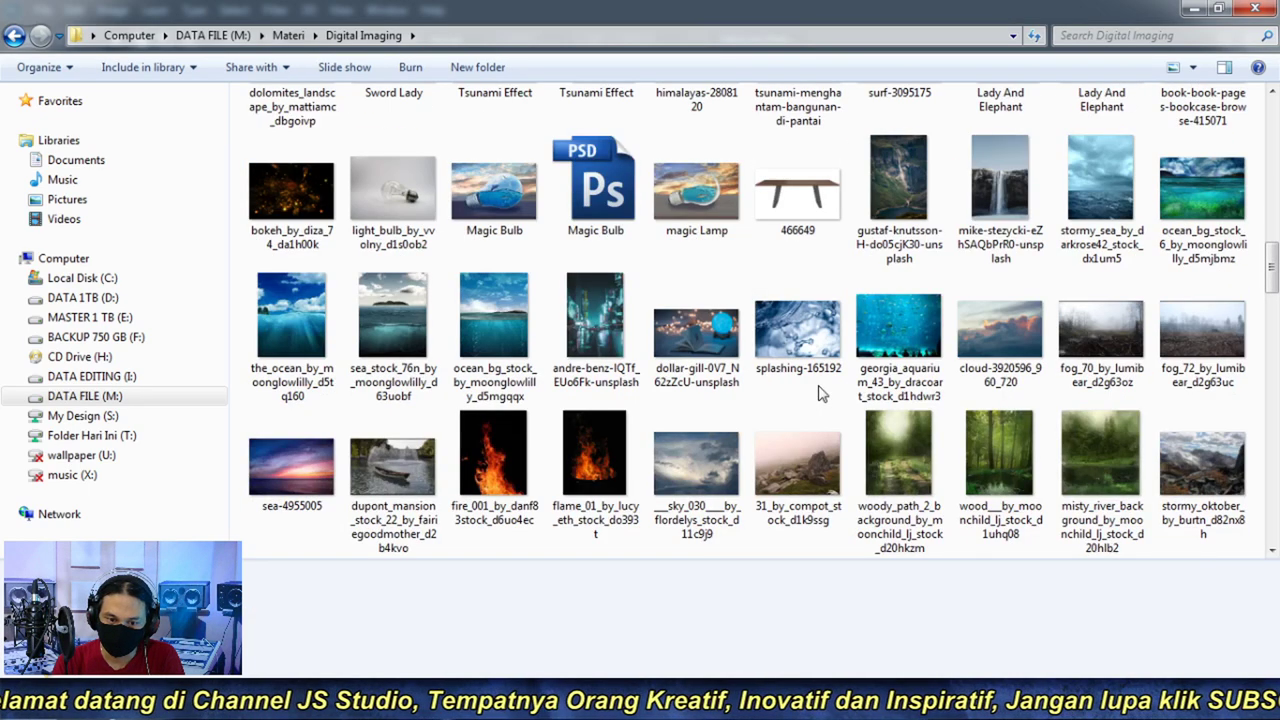
double_click(494, 330)
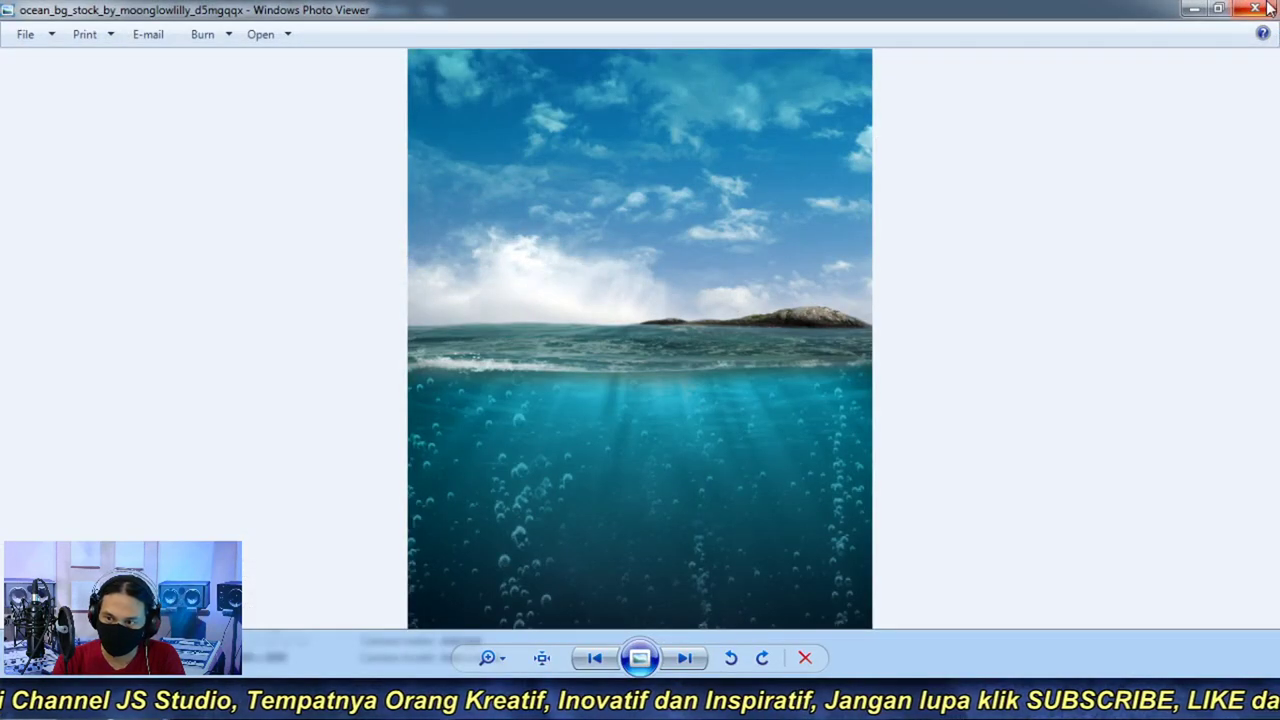
left_click(1255, 9)
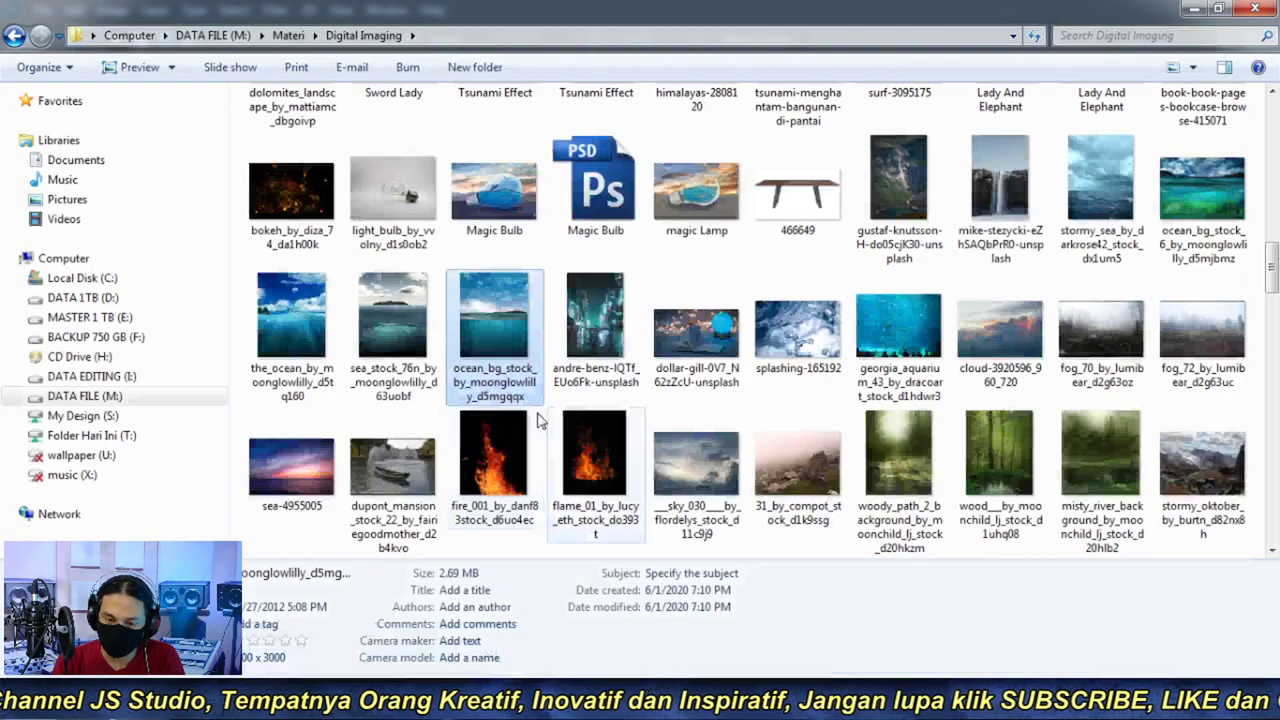
- Open ocean_bg_stock_6_by_moonglowlilly_d5mjbmz.jpg in Adobe Photoshop 2020
double_click(1165, 230)
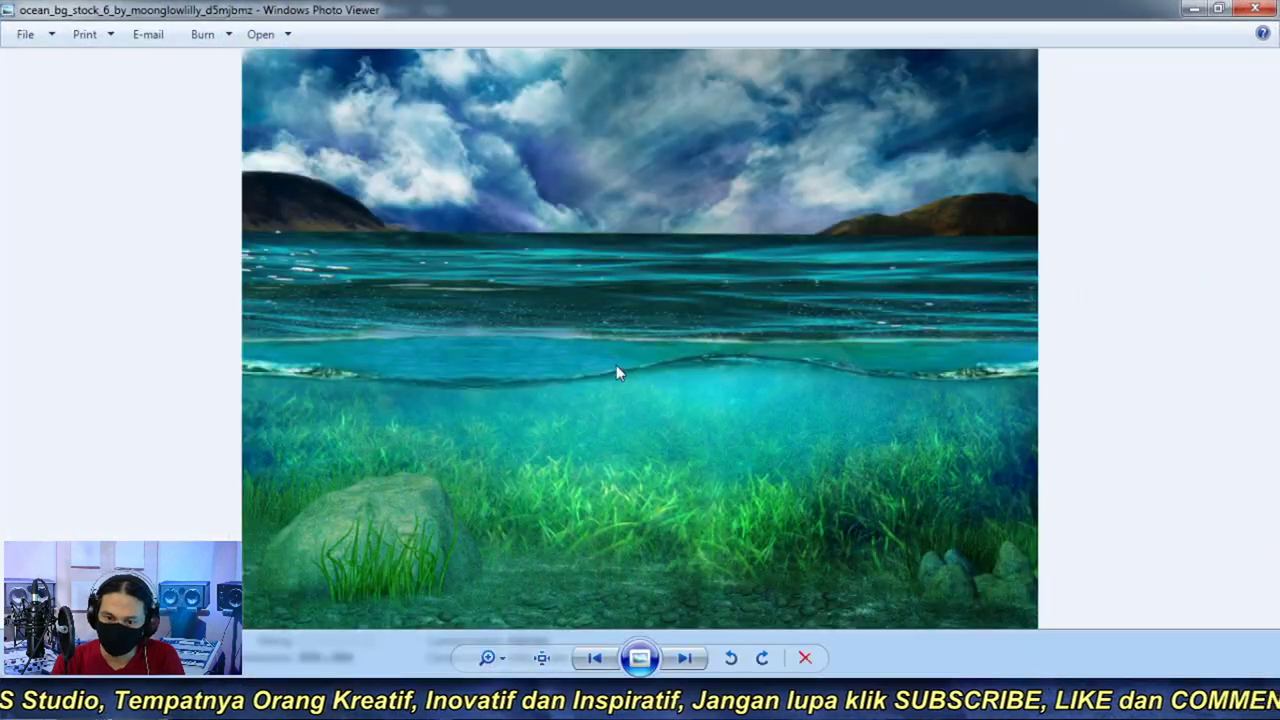
right_click(671, 205)
mouse_move(726, 188)
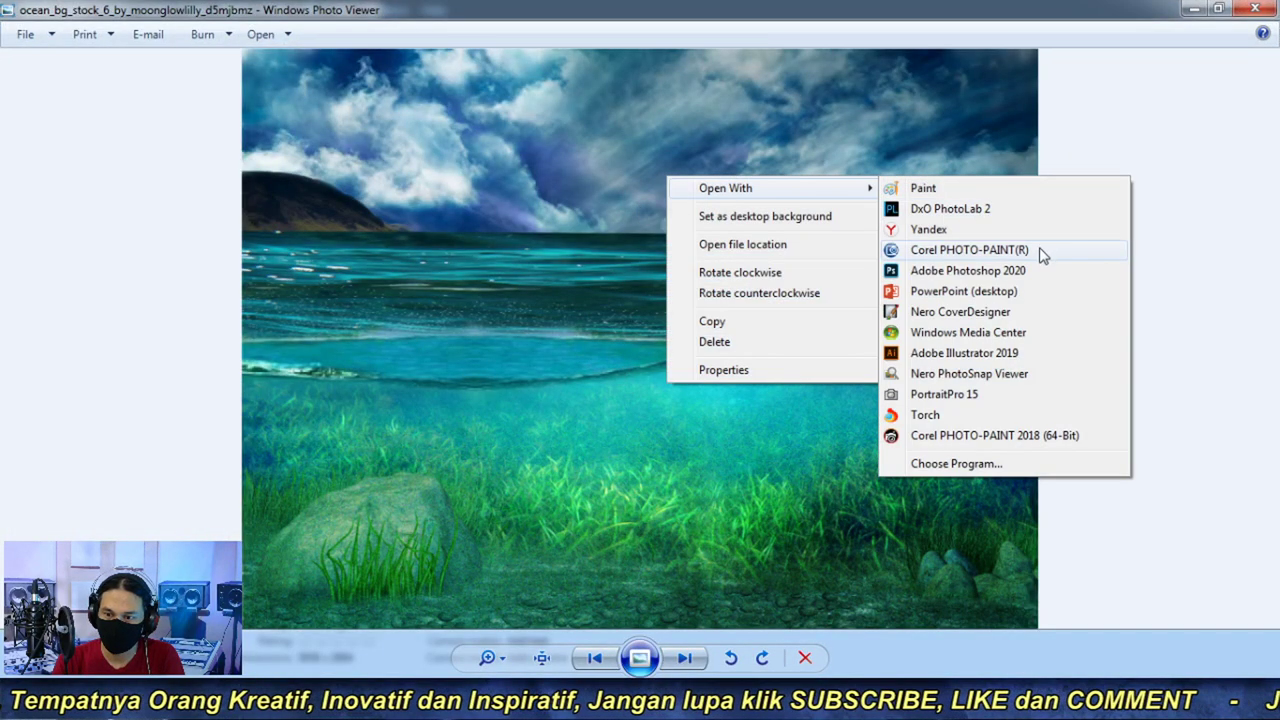
left_click(1025, 271)
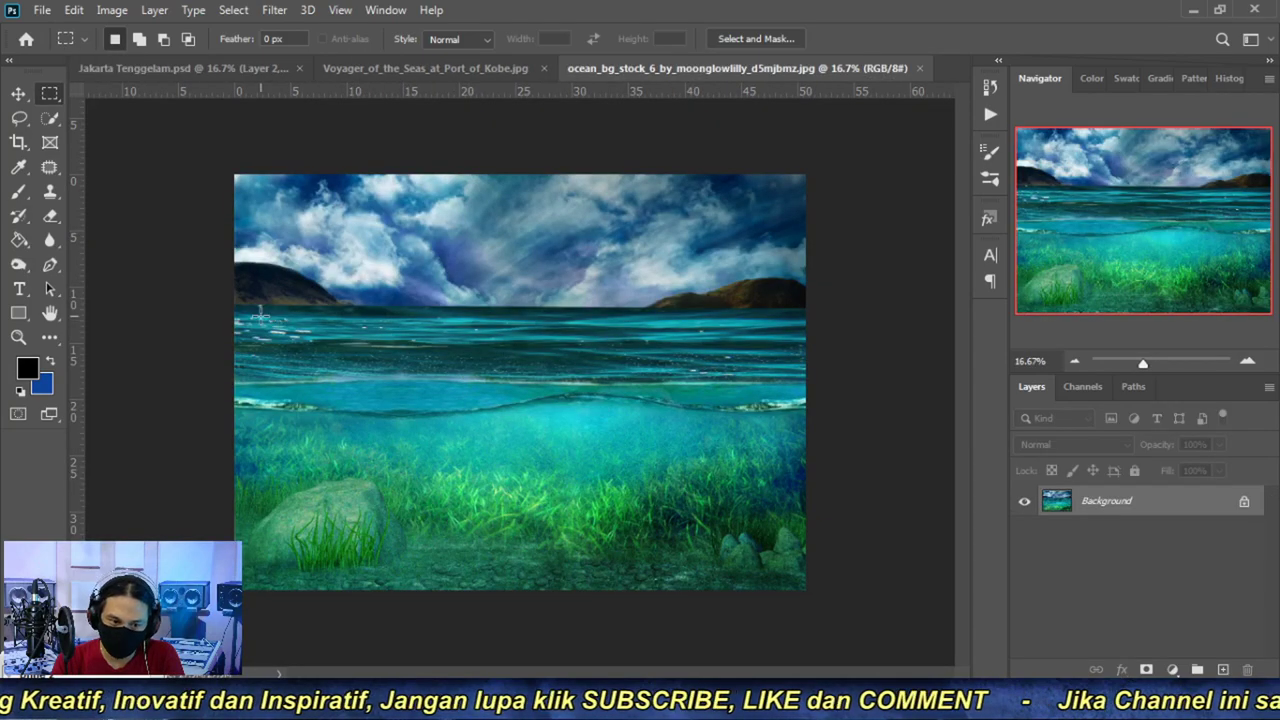
- Copy the sea-water band from the ocean photo and paste it above Air in Jakarta Tenggelam
left_click_drag(226, 303, 835, 447)
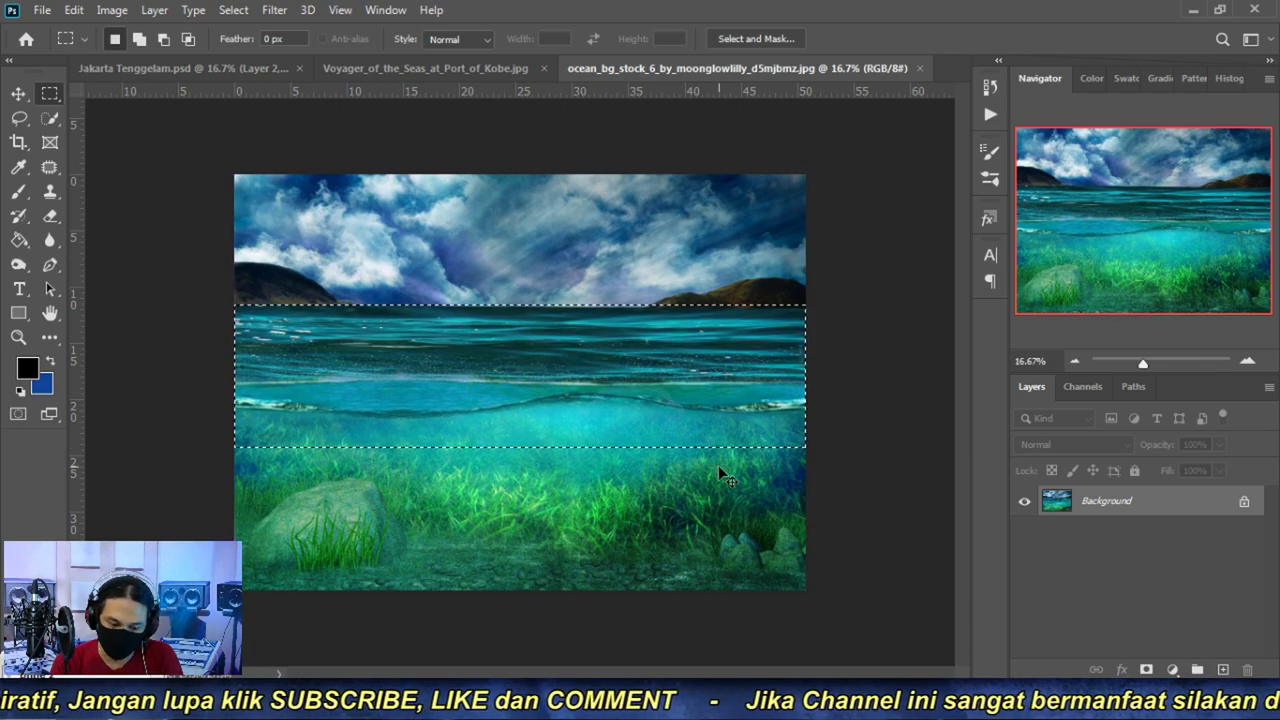
left_click(245, 68)
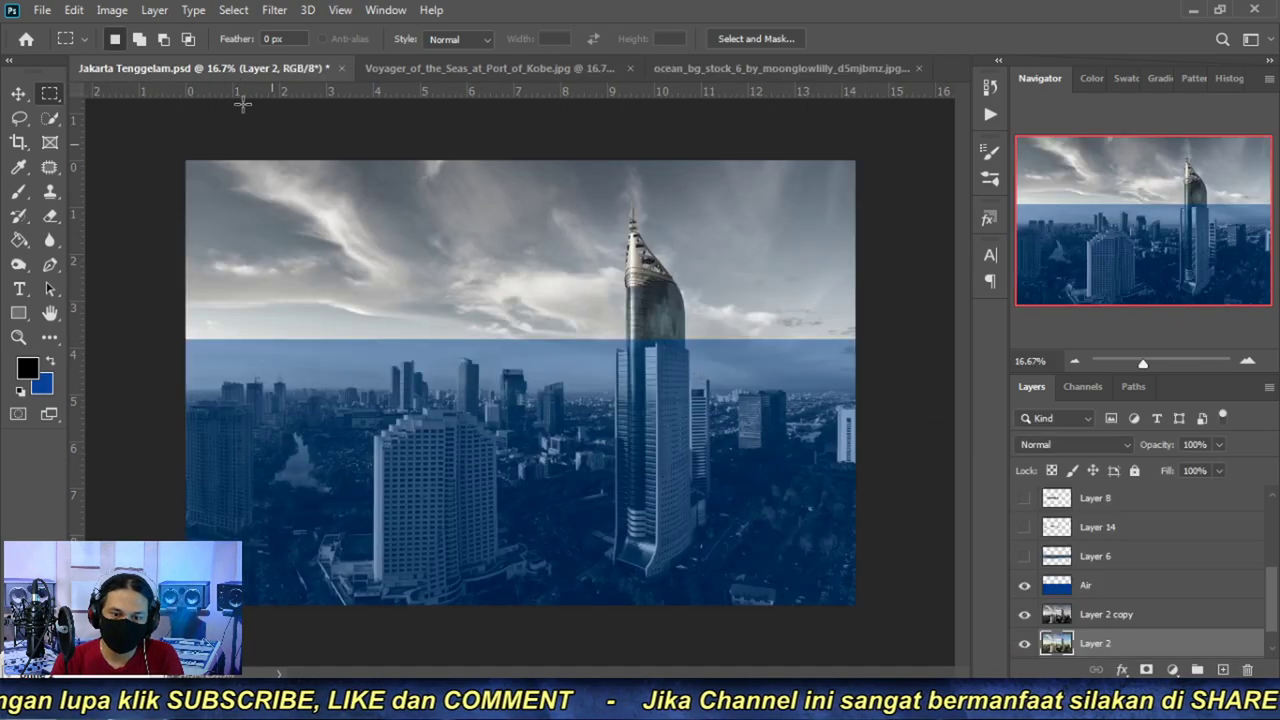
left_click(1114, 586)
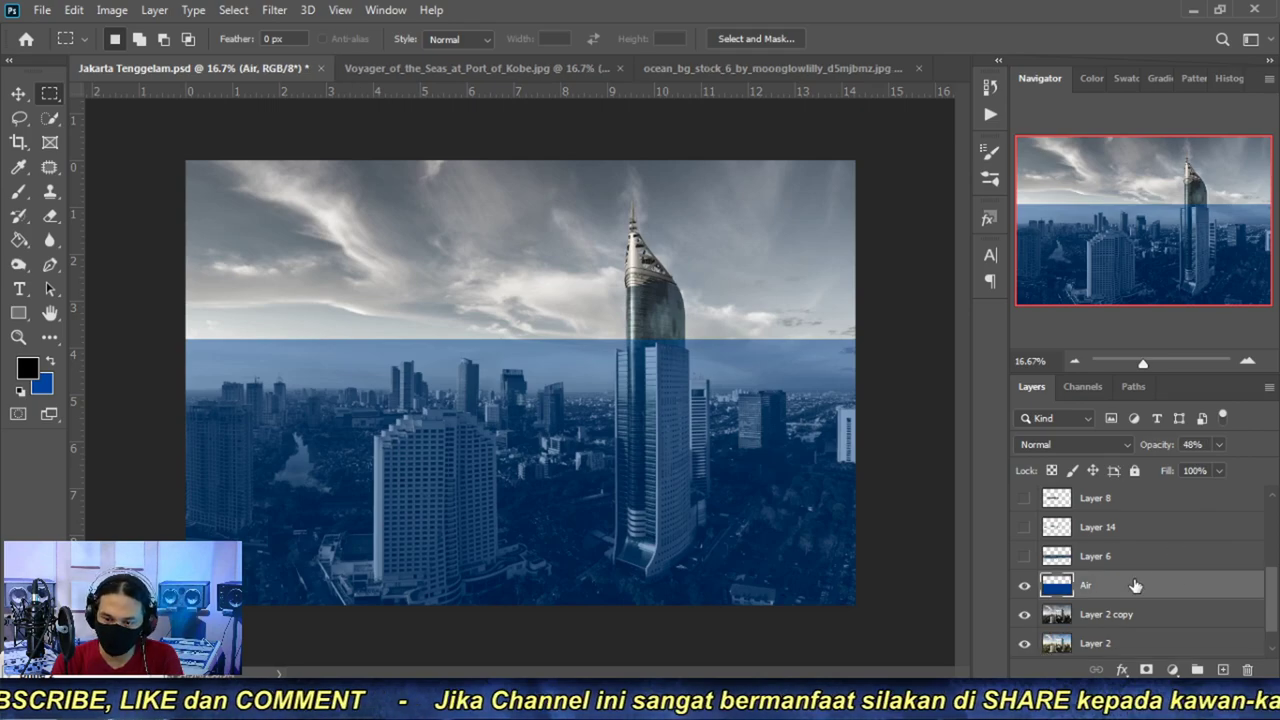
key("ctrl+v")
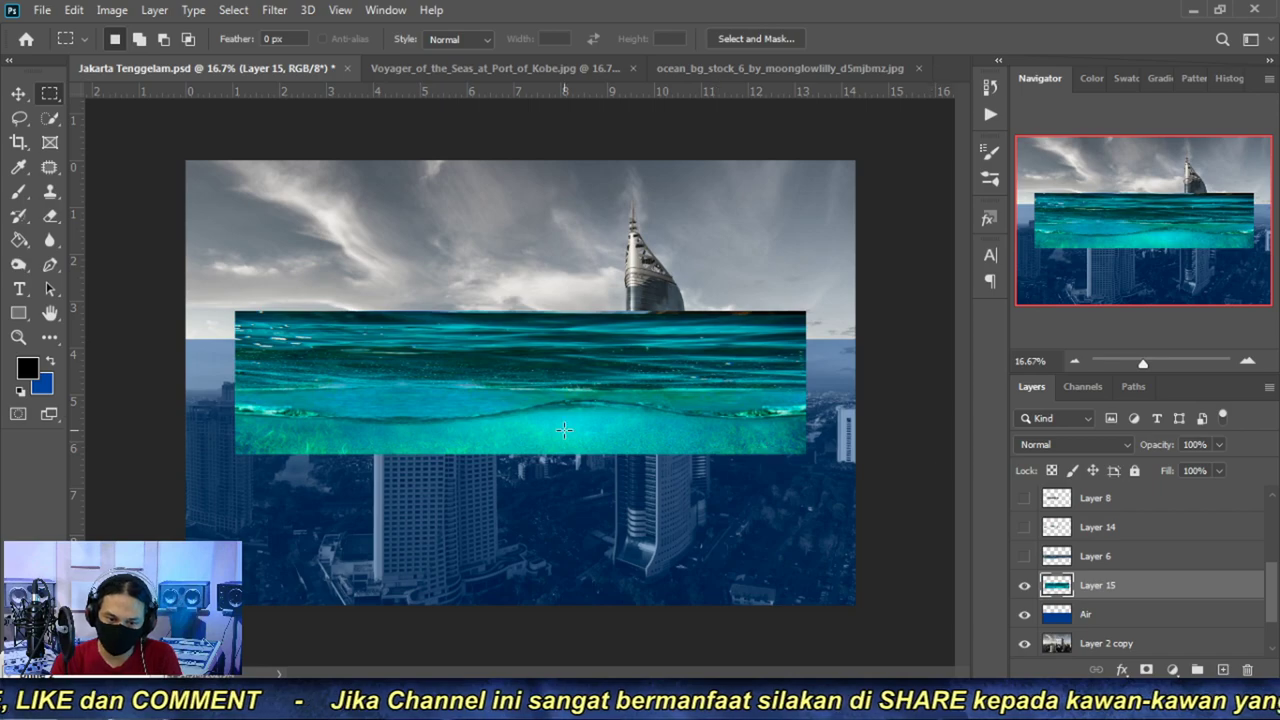
- Scale the pasted water strip to 120.35% and raise it to the tower's base
key("ctrl+t")
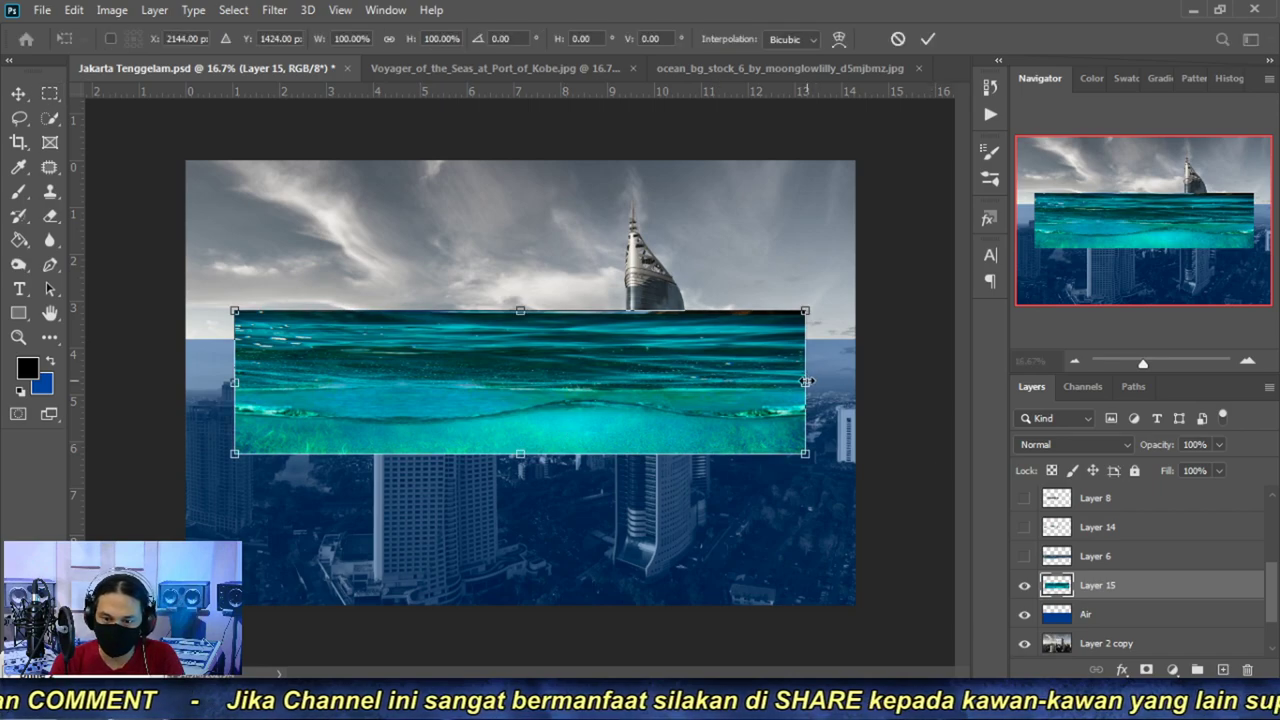
left_click_drag(806, 381, 863, 382)
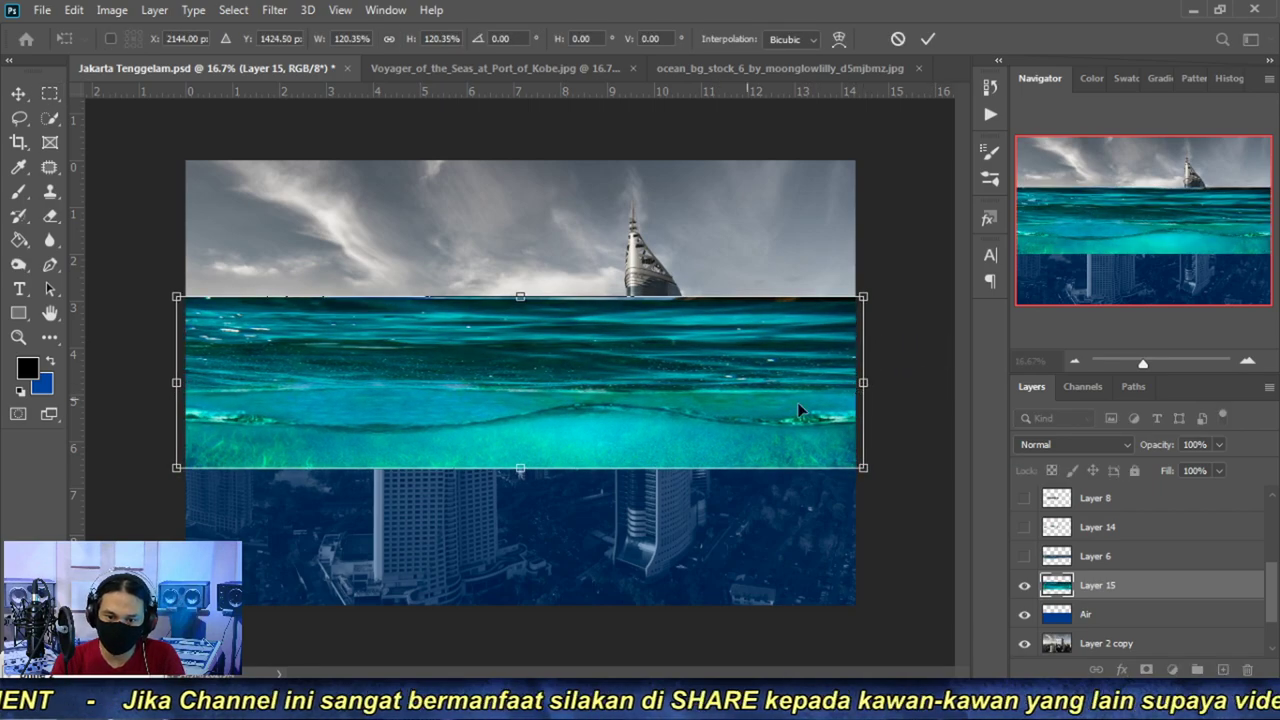
mouse_move(604, 345)
left_mouse_down()
mouse_move(607, 276)
mouse_move(607, 301)
left_mouse_up()
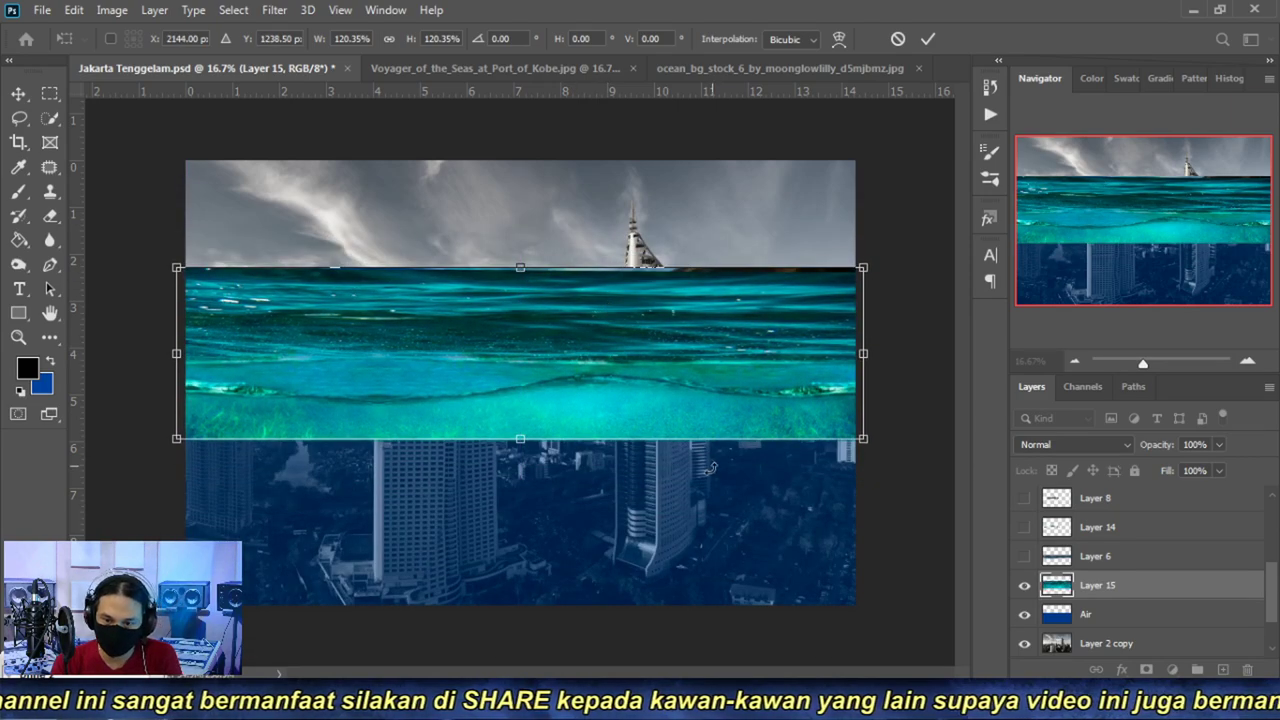
key("Return")
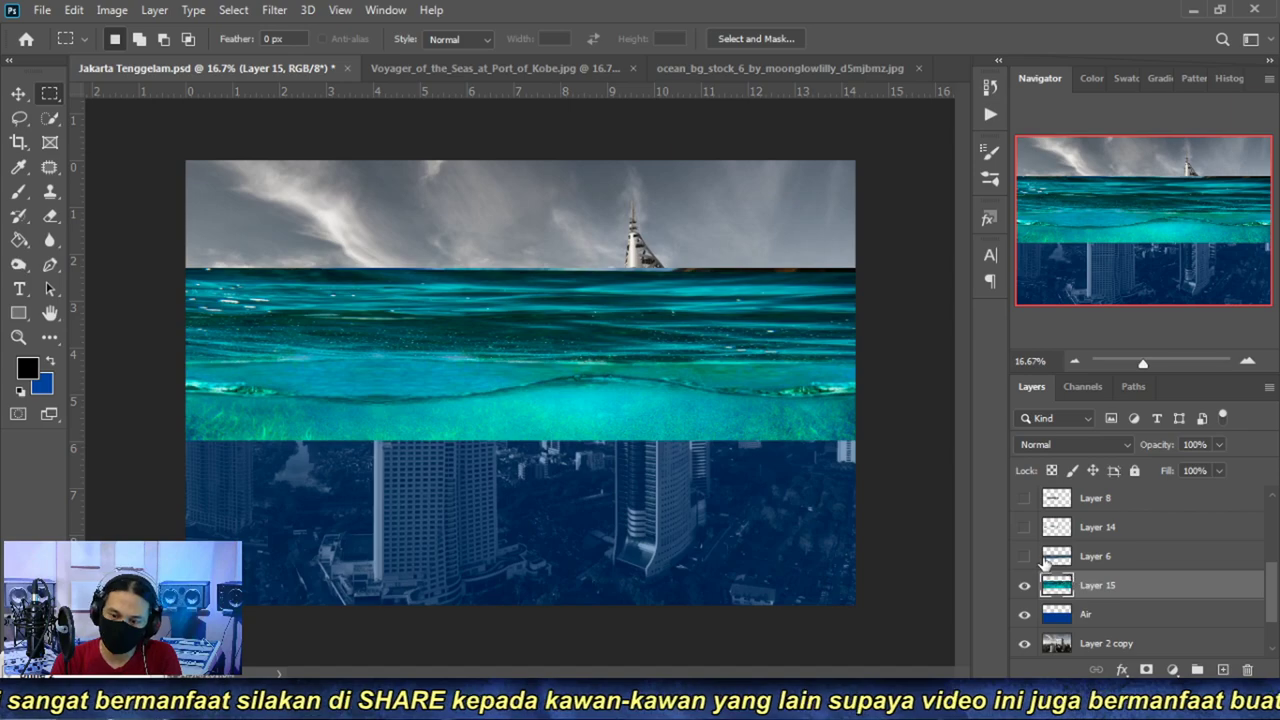
- Compare the water against Layer 6, leaving Layer 15 visible and Layer 6 hidden
left_click(1024, 556)
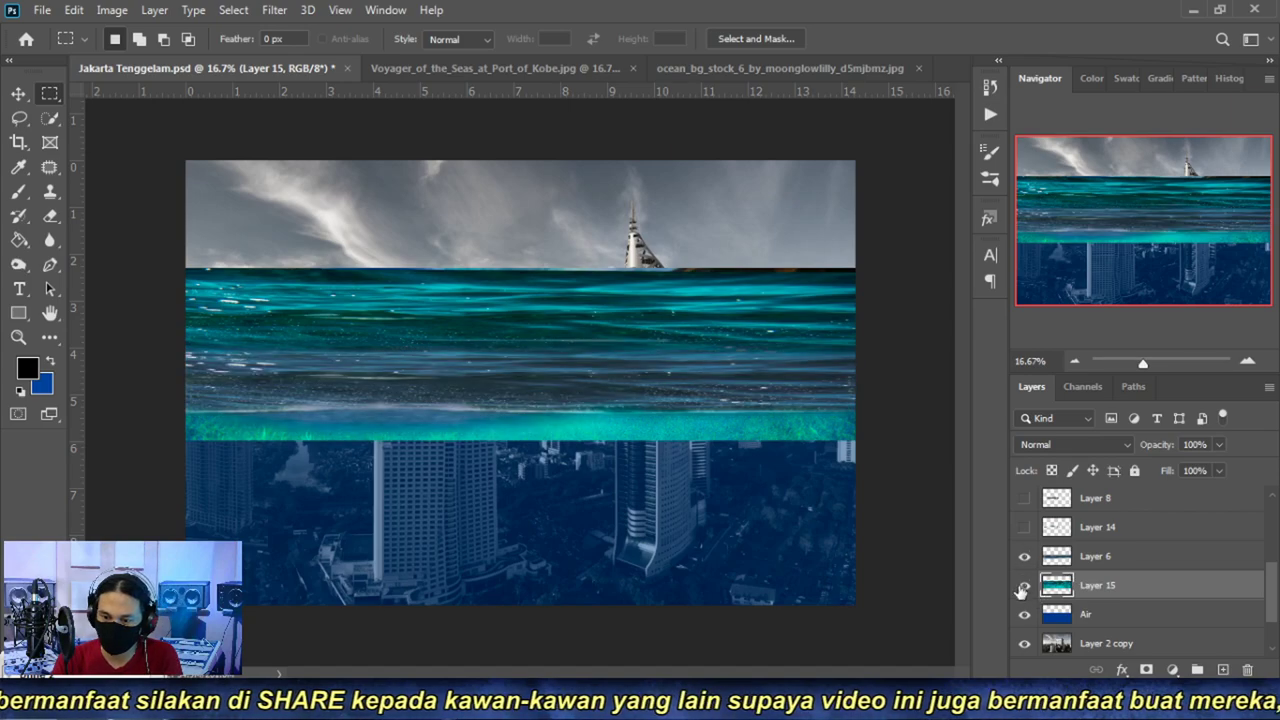
left_click(1024, 585)
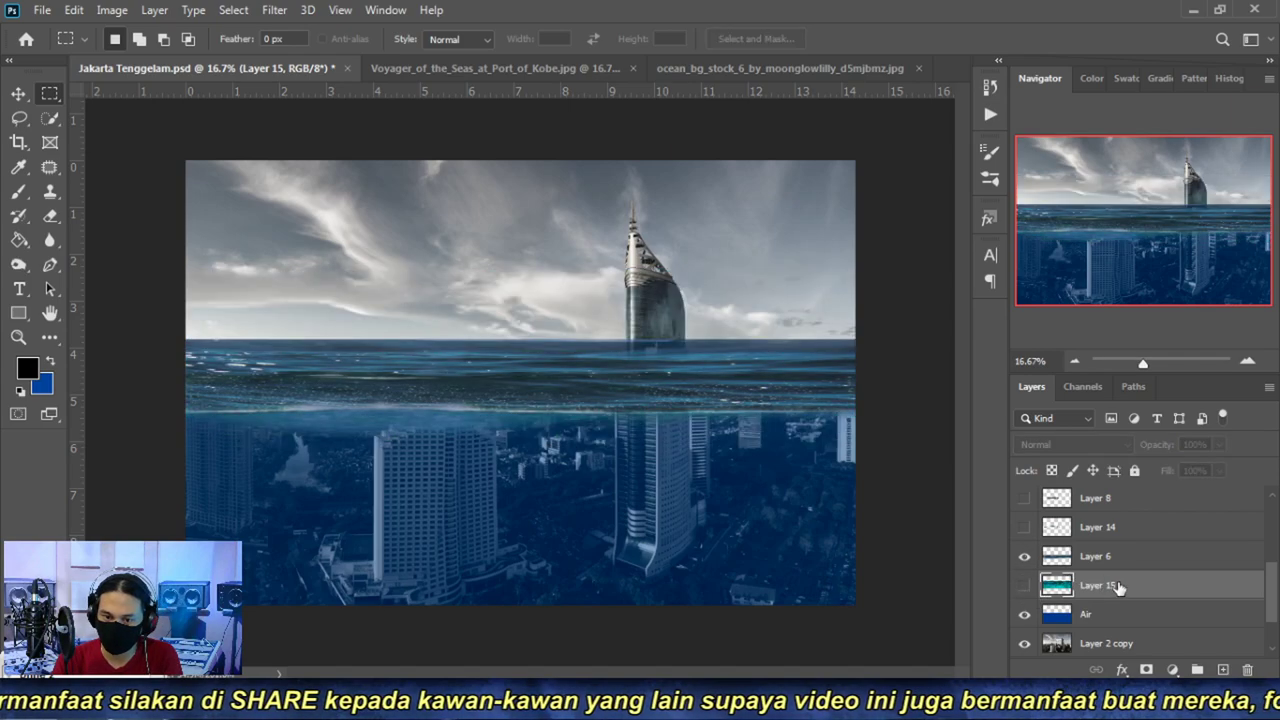
left_click(1024, 585)
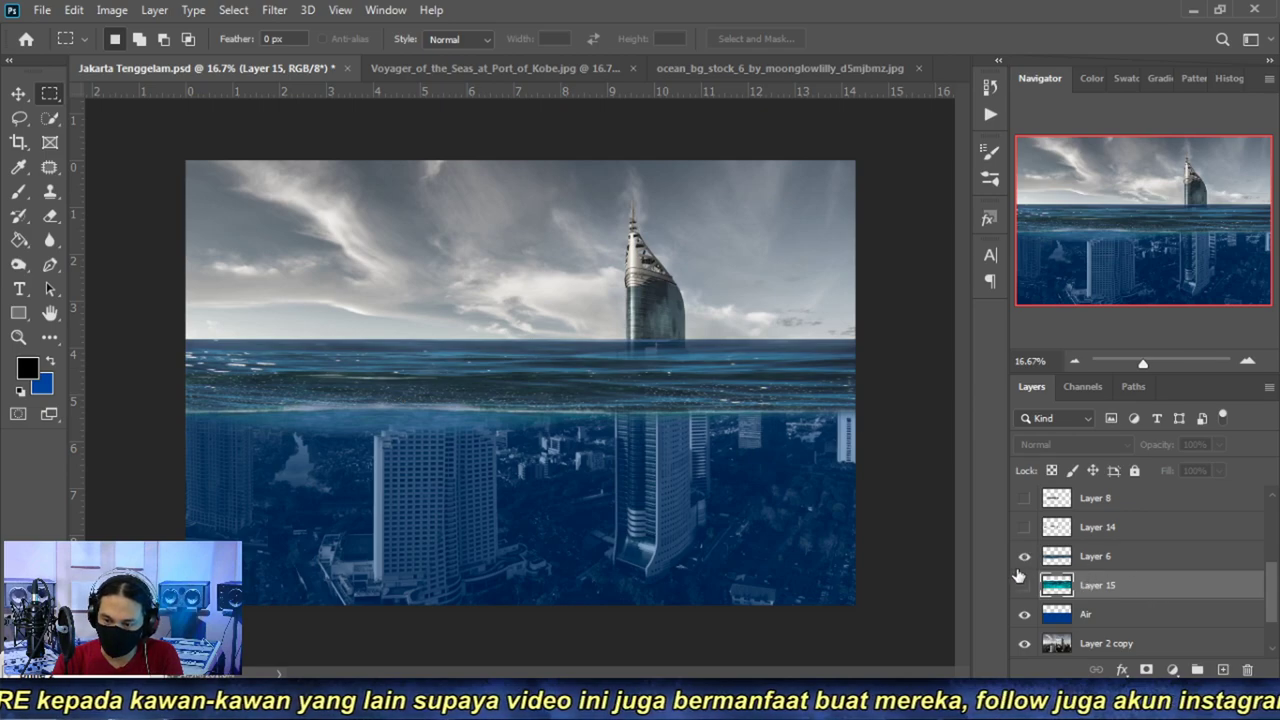
left_click(1024, 585)
left_click(1024, 556)
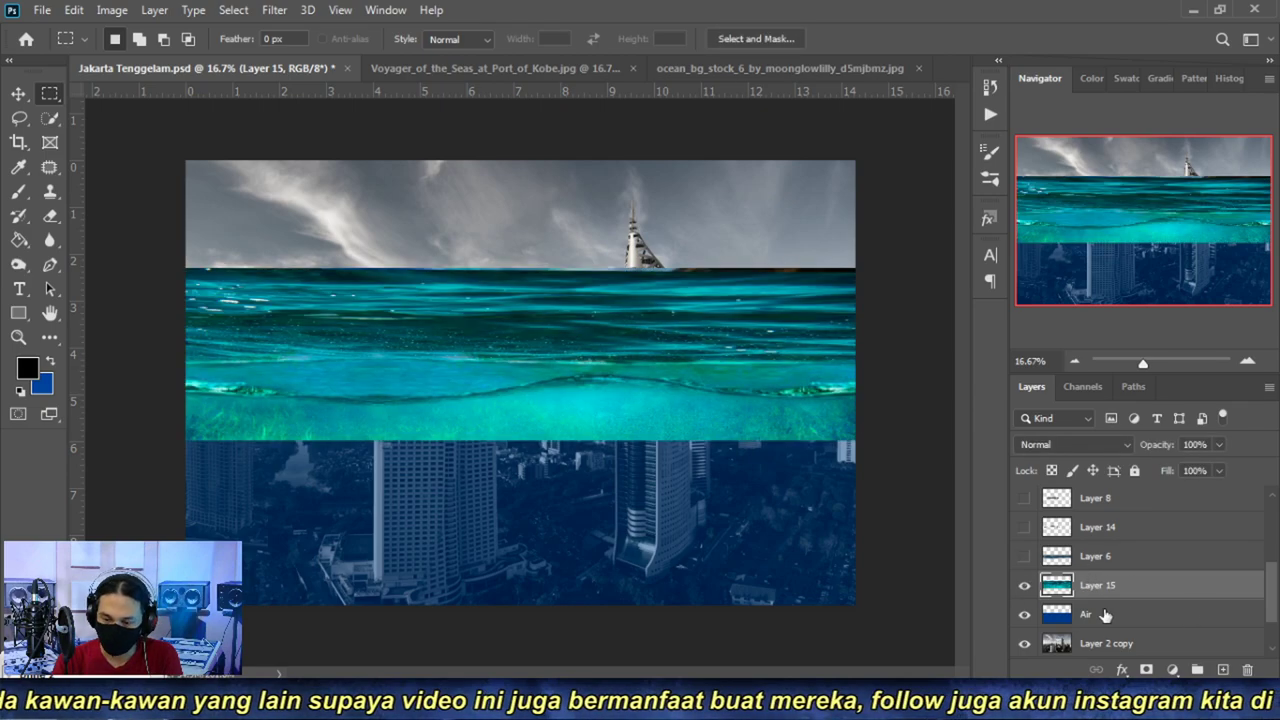
- Recolour Layer 15's teal water with Hue +28 and Saturation -60
key("ctrl+u")
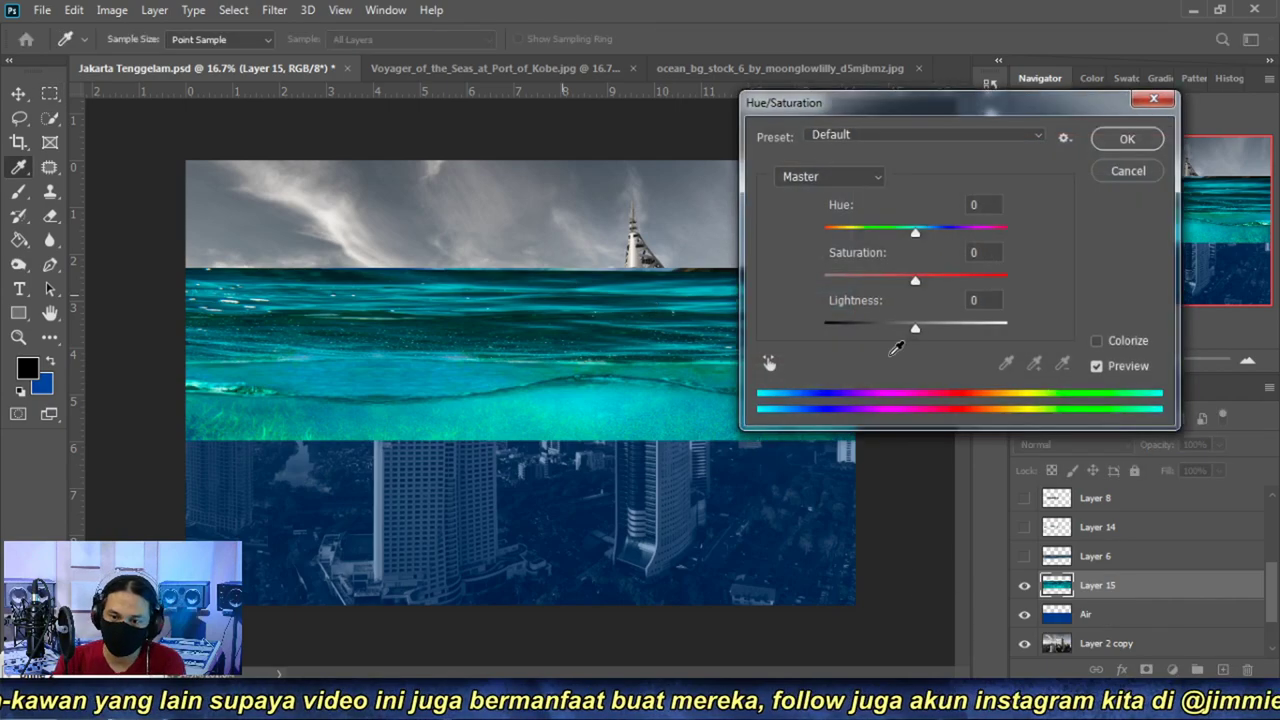
left_click_drag(915, 281, 887, 283)
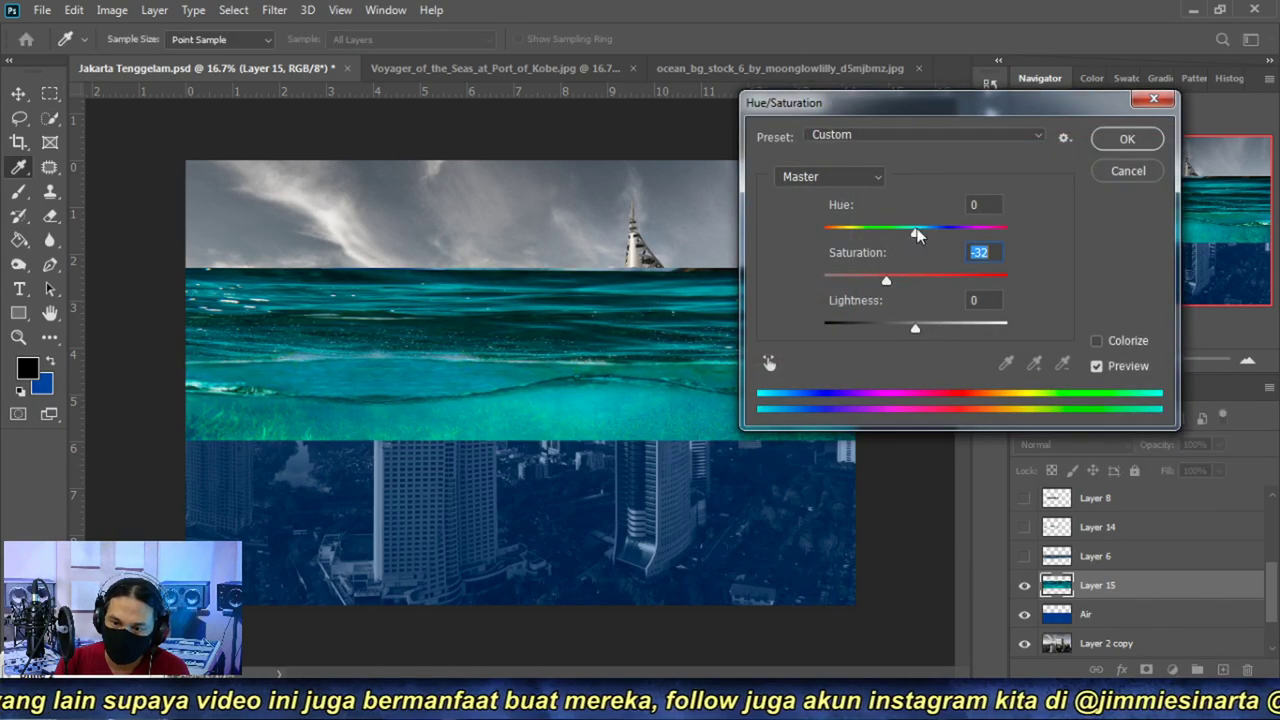
left_click_drag(917, 234, 937, 233)
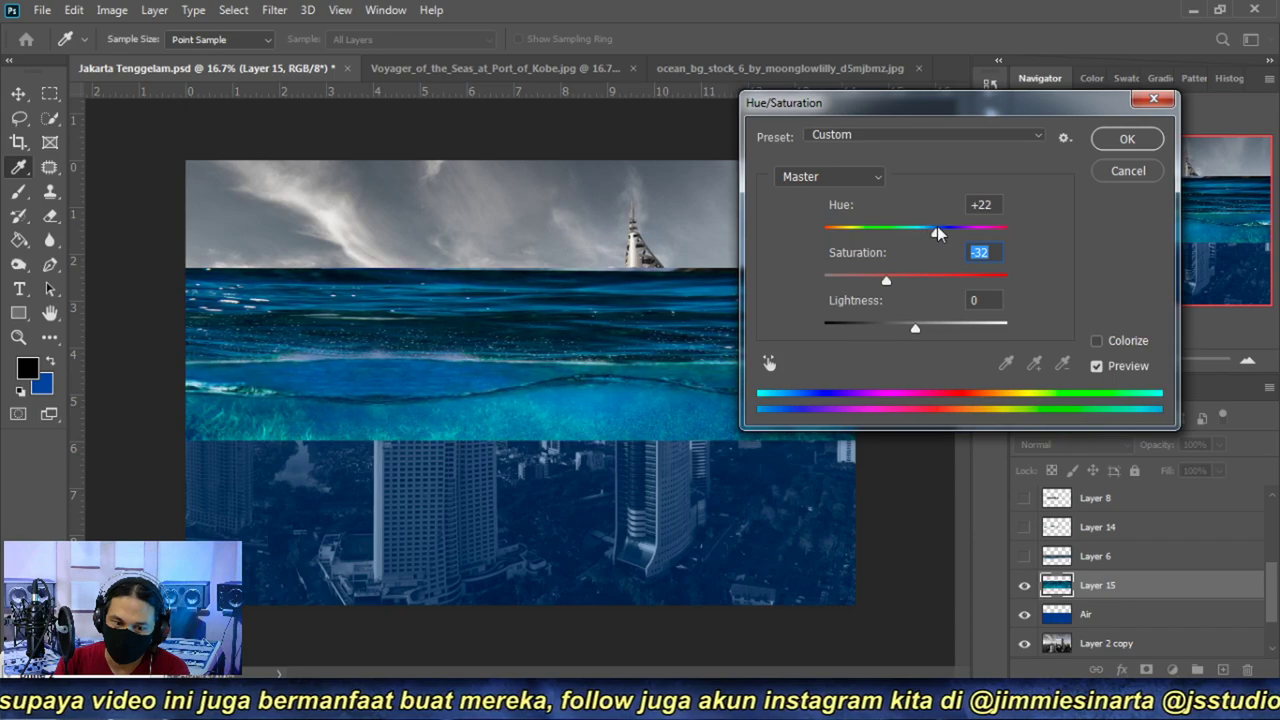
left_click_drag(937, 230, 941, 230)
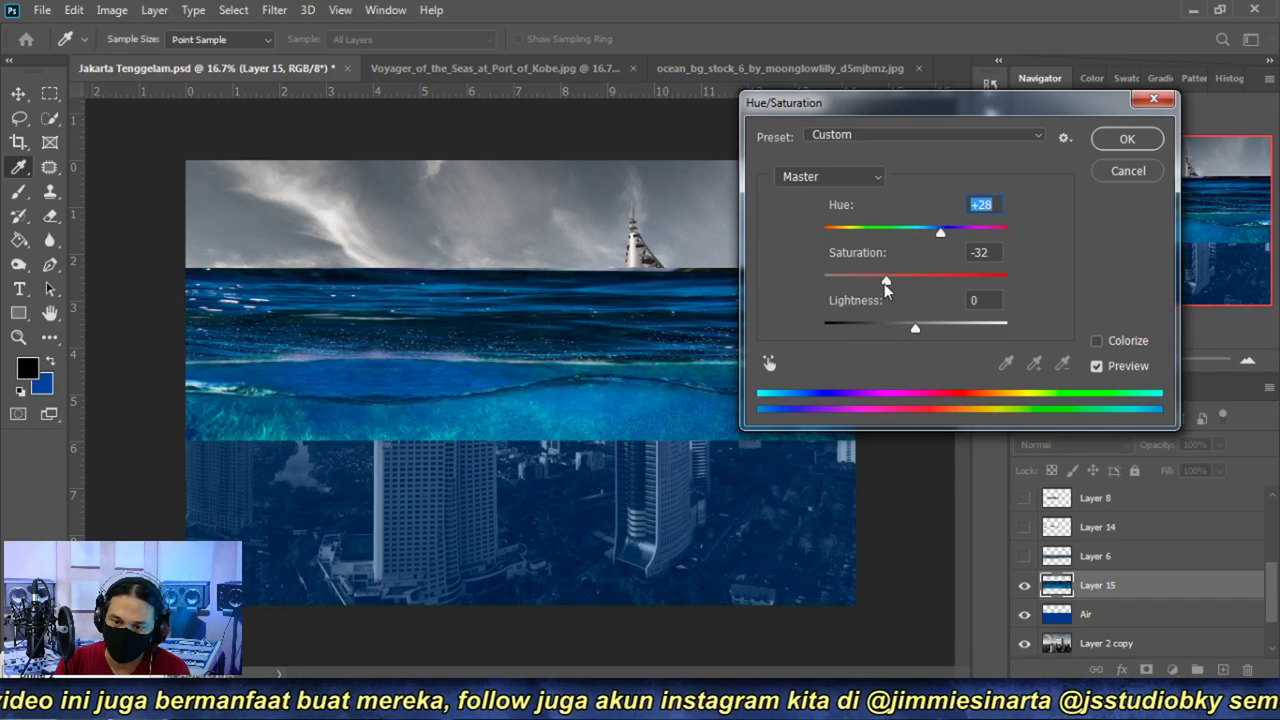
left_click_drag(884, 283, 860, 288)
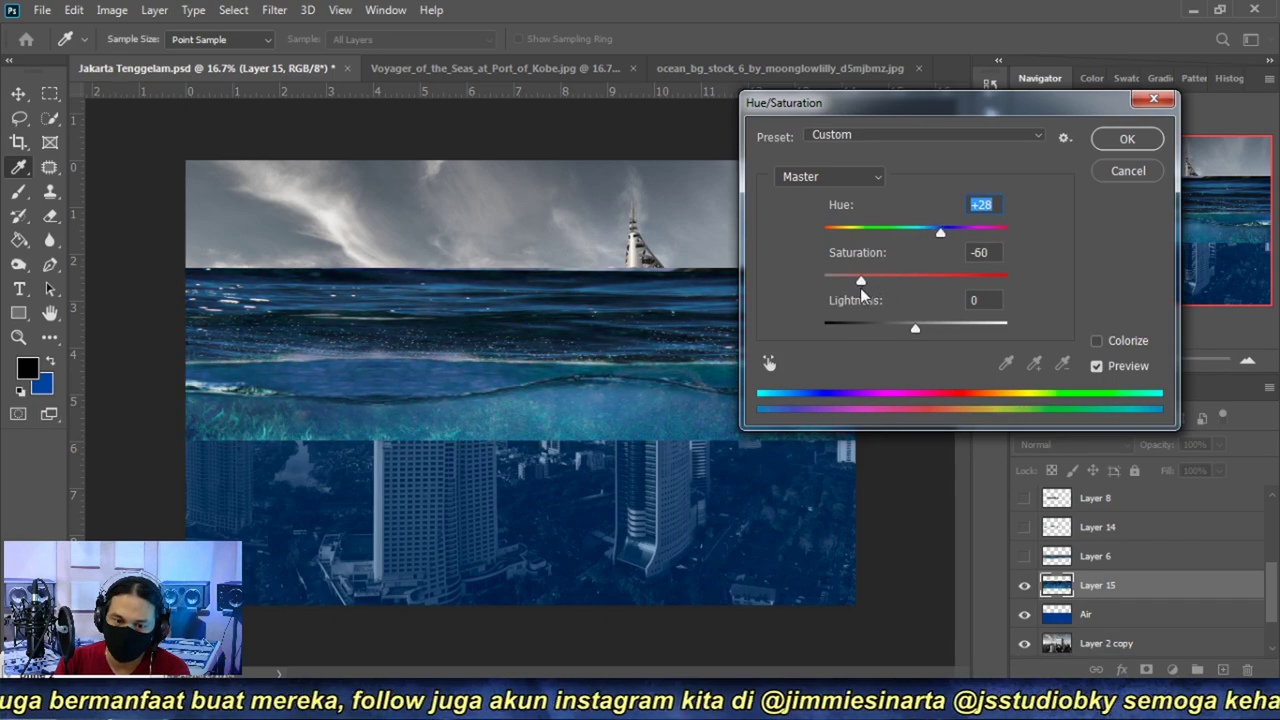
left_click(1122, 141)
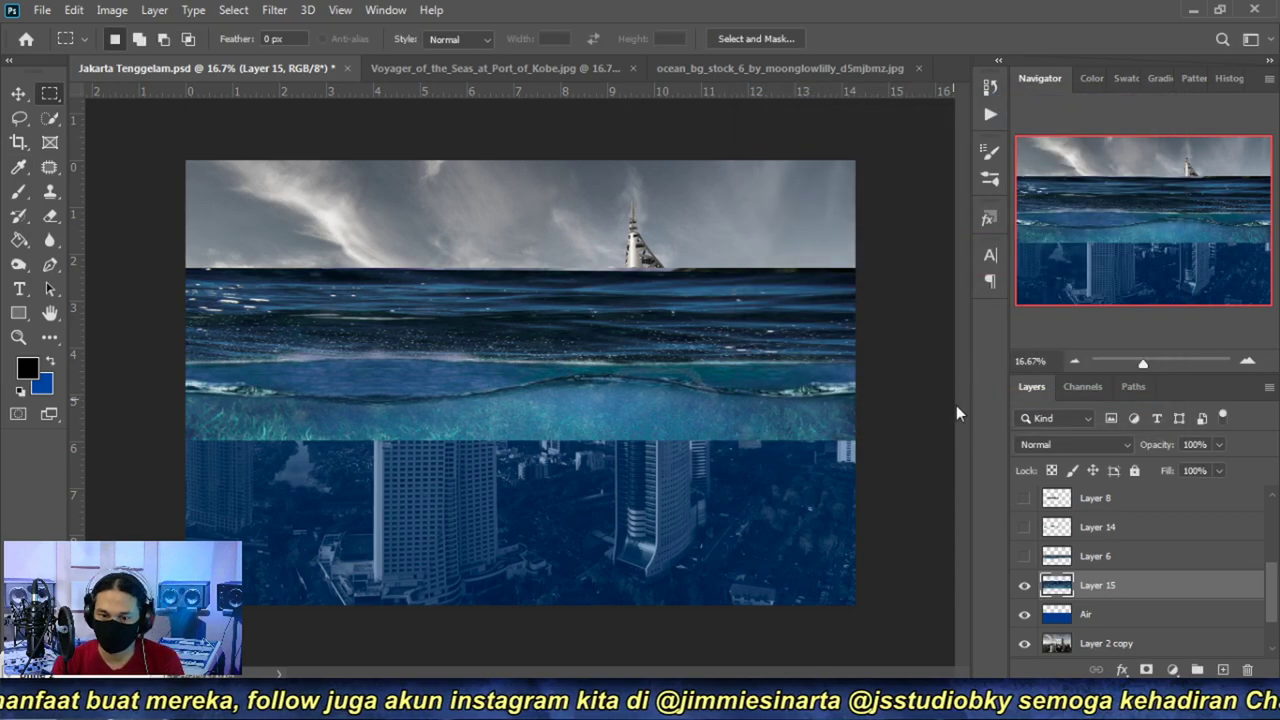
- Shrink the water band to about 97% width and erase its overlap into the sky
left_click(1247, 361)
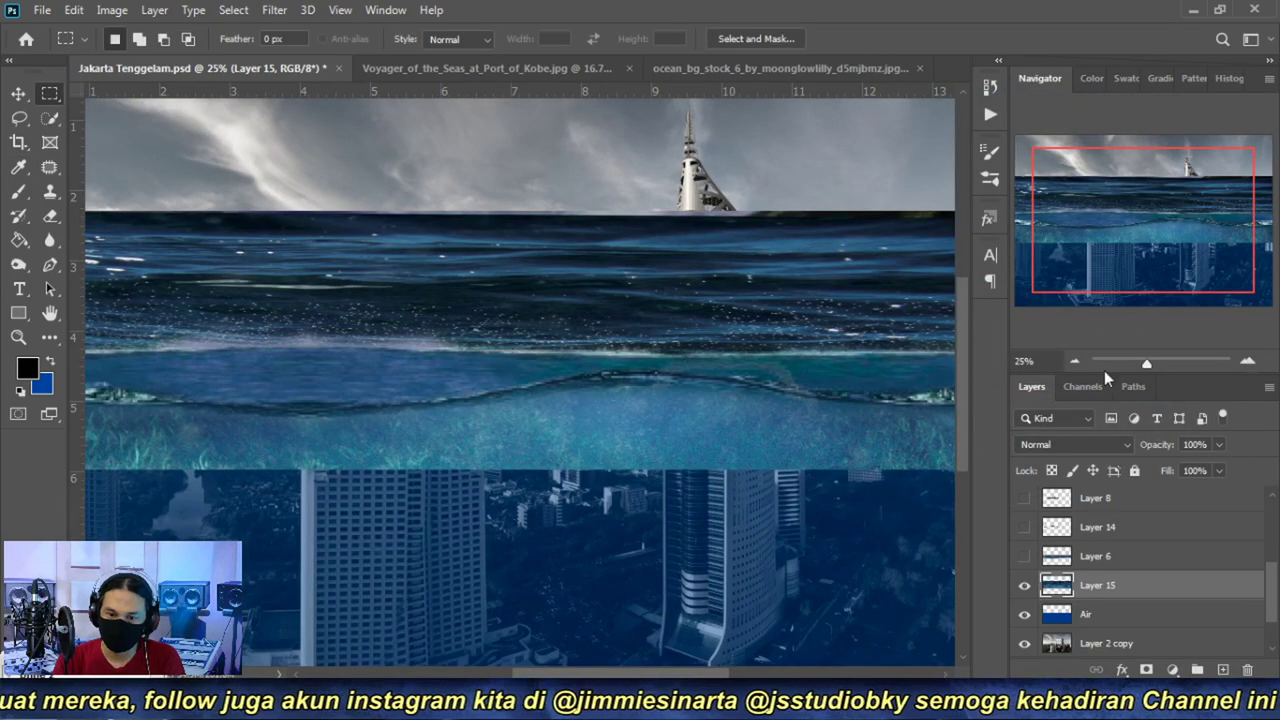
left_click(1073, 360)
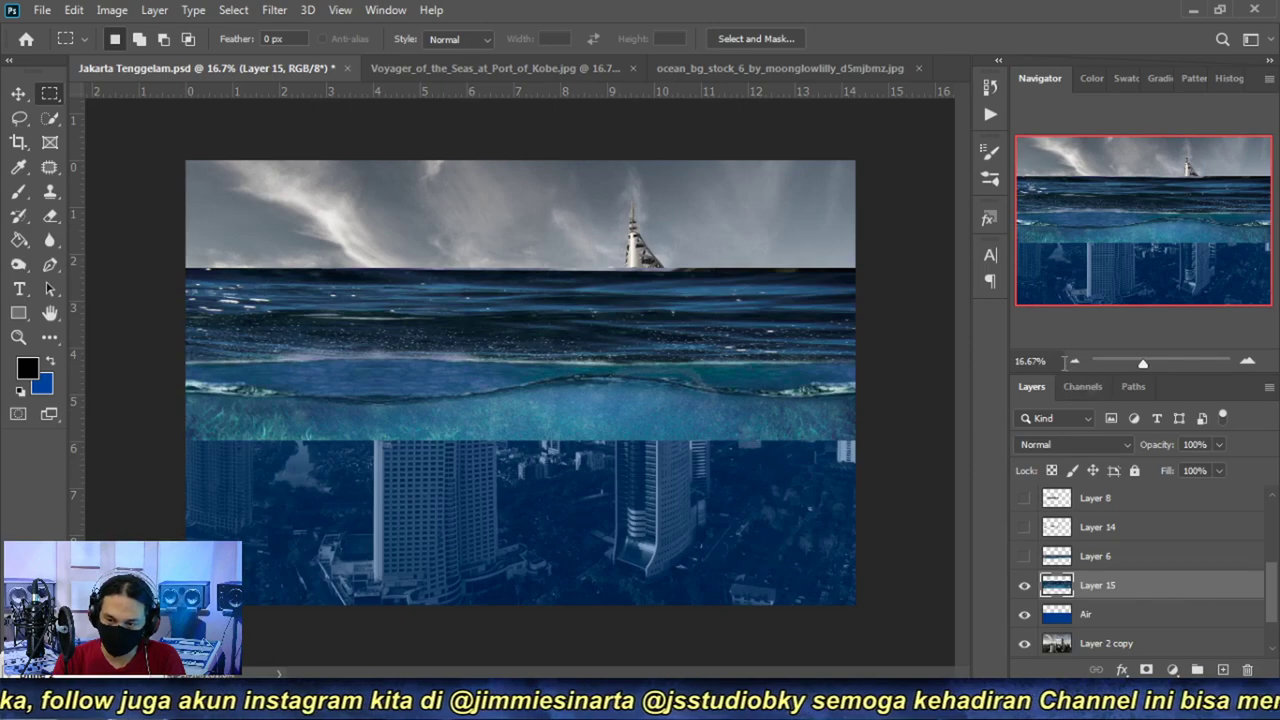
left_click(1068, 361)
key("ctrl+t")
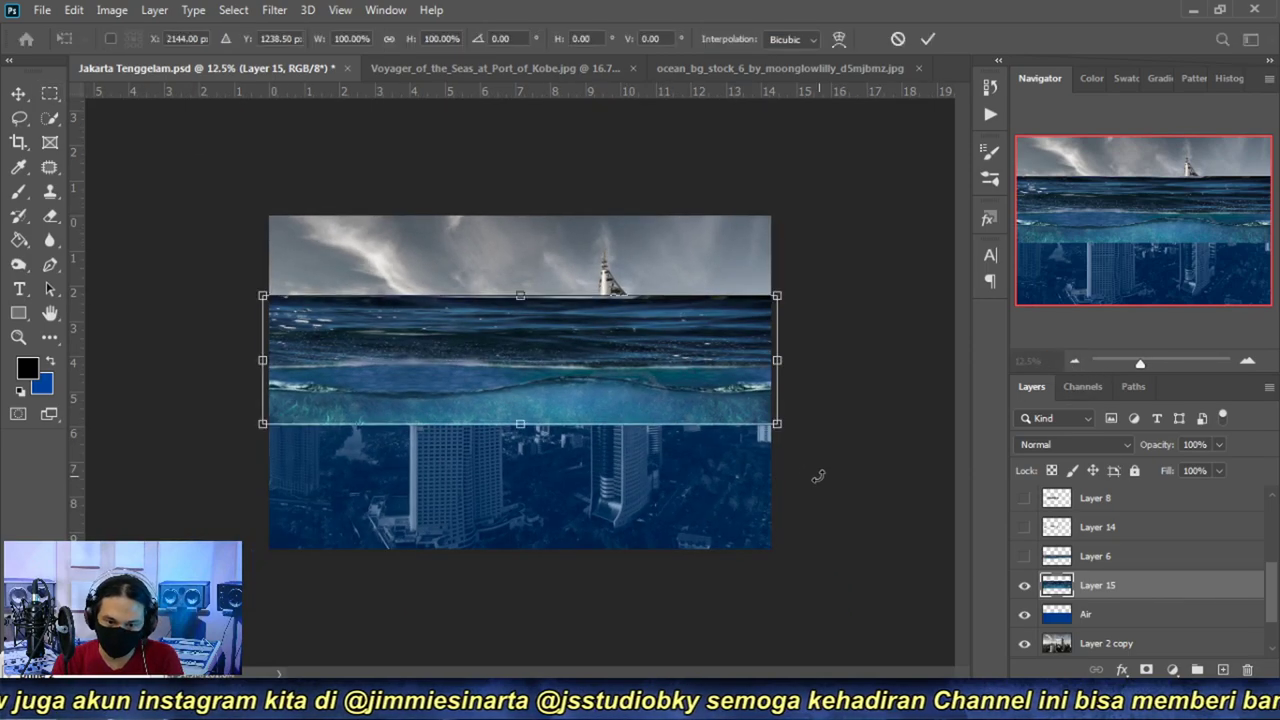
left_click_drag(777, 423, 765, 425)
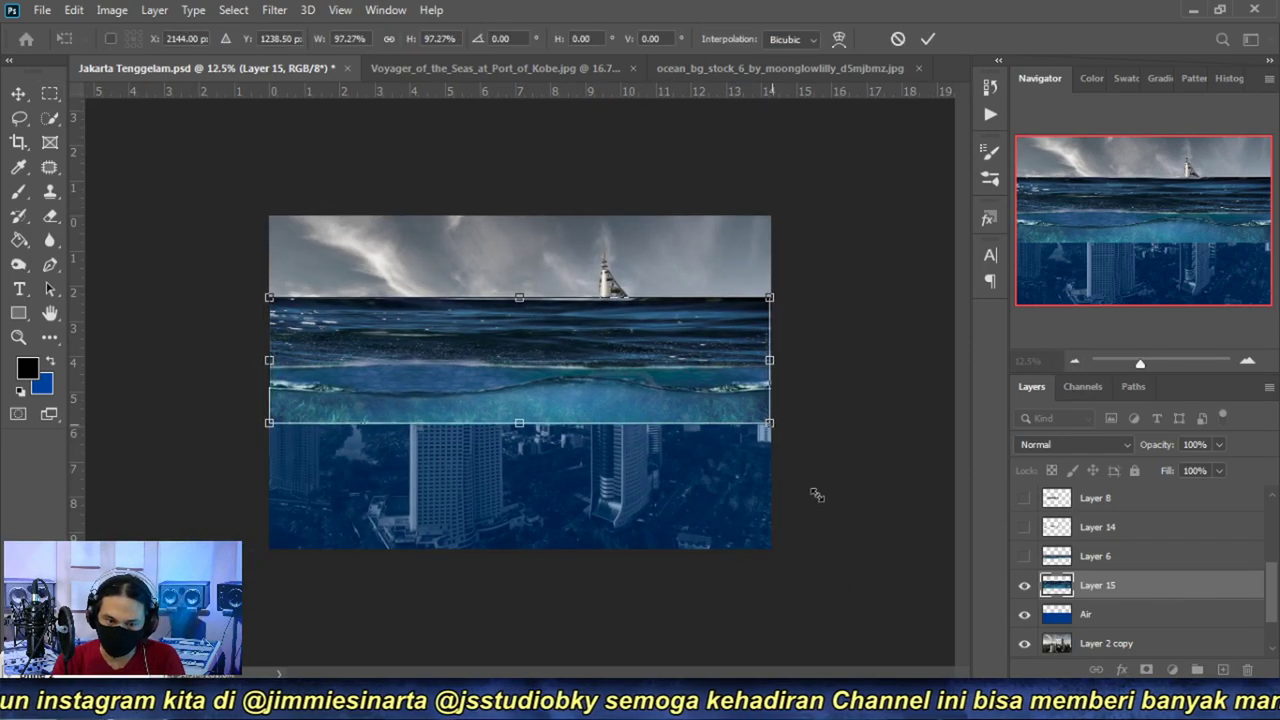
key("Return")
left_click_drag(268, 214, 796, 300)
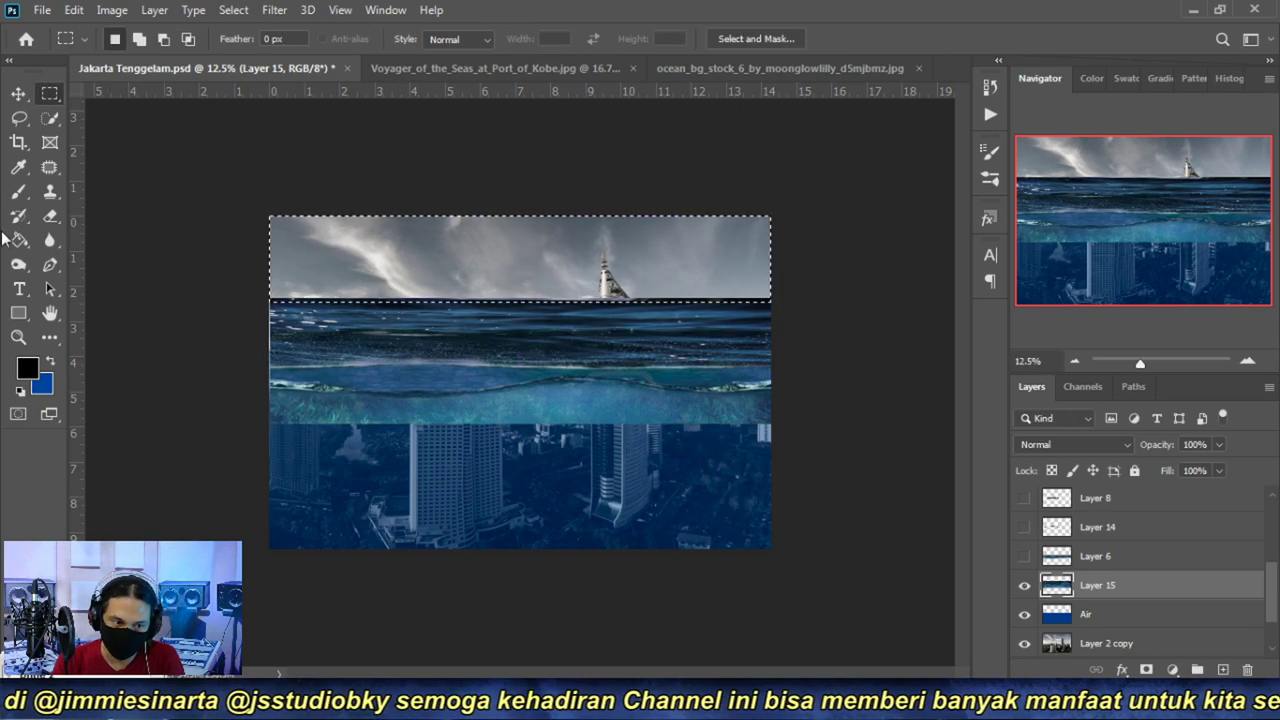
left_click(50, 218)
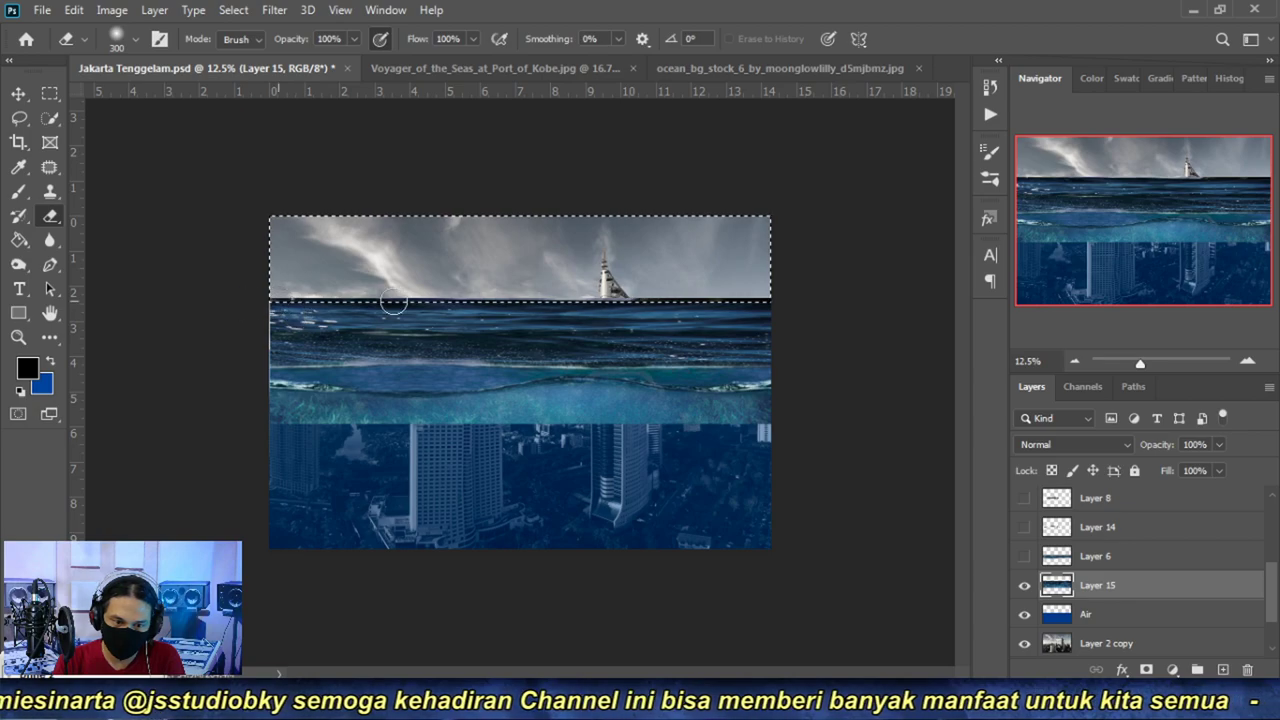
key("ctrl+d")
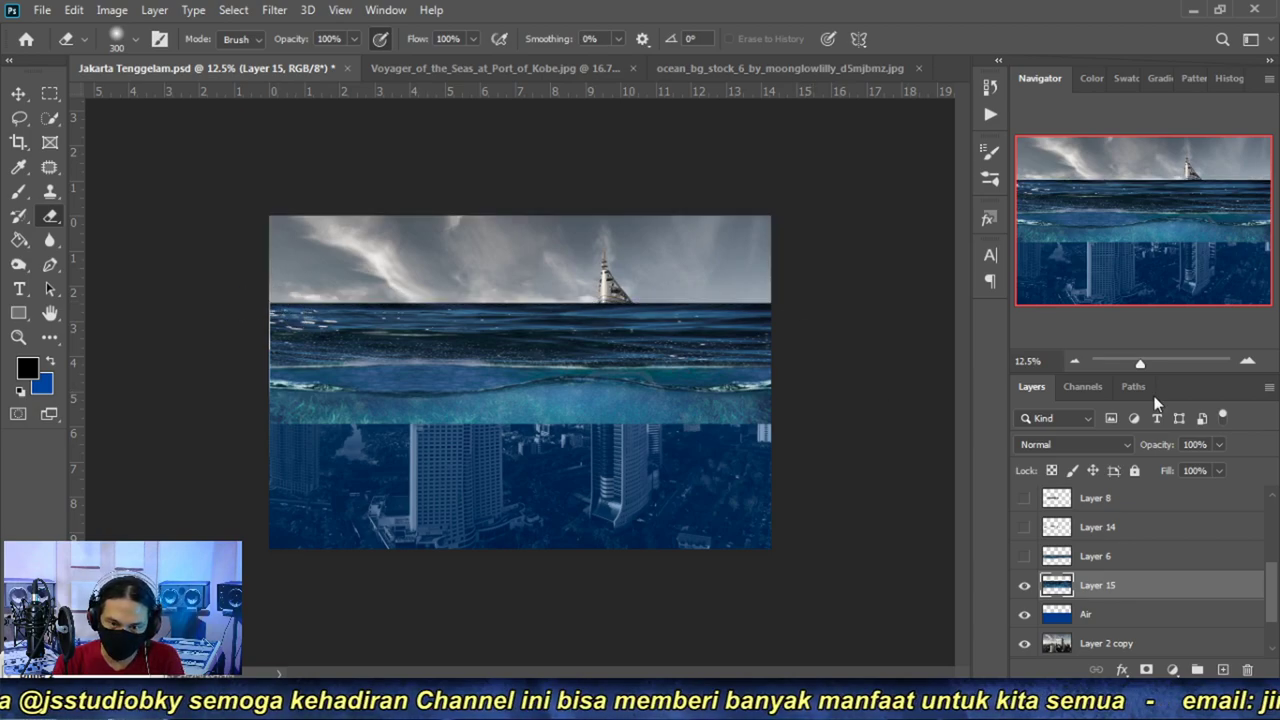
- Stretch the water band to 103.39% width so it fills the canvas edge to edge
left_click(1250, 364)
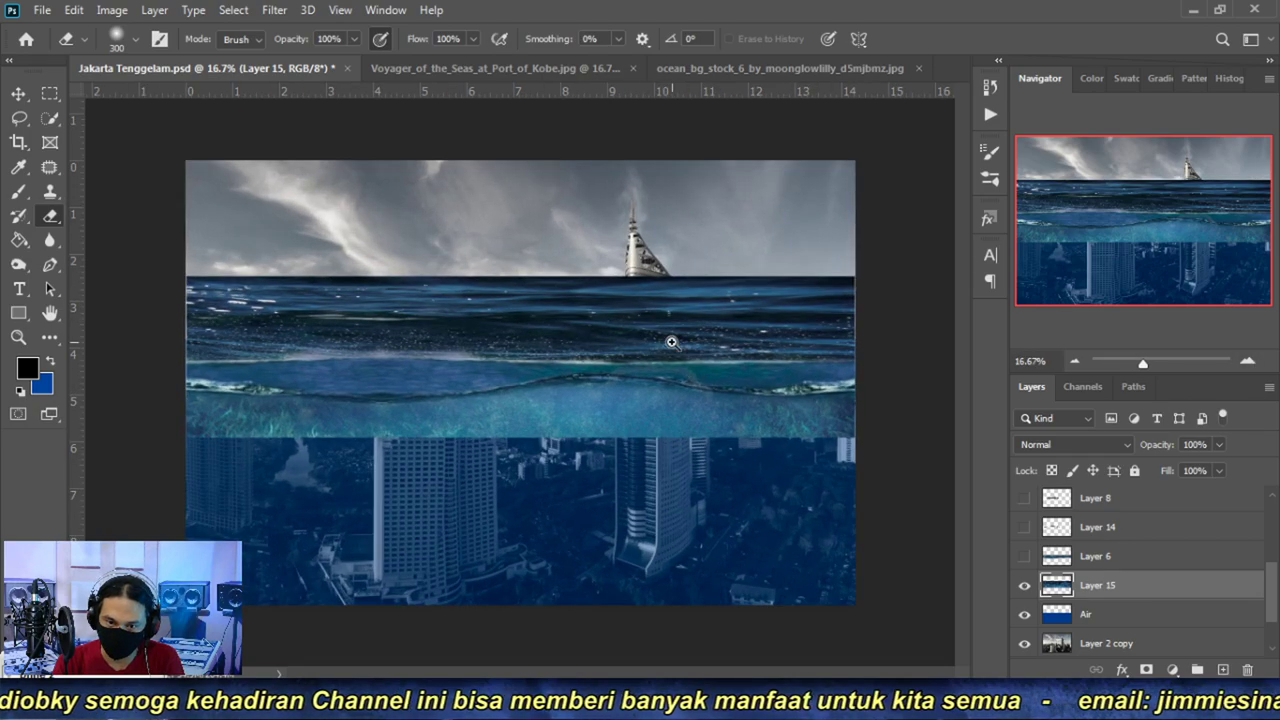
scroll(671, 343, "up", 1)
left_click(1077, 362)
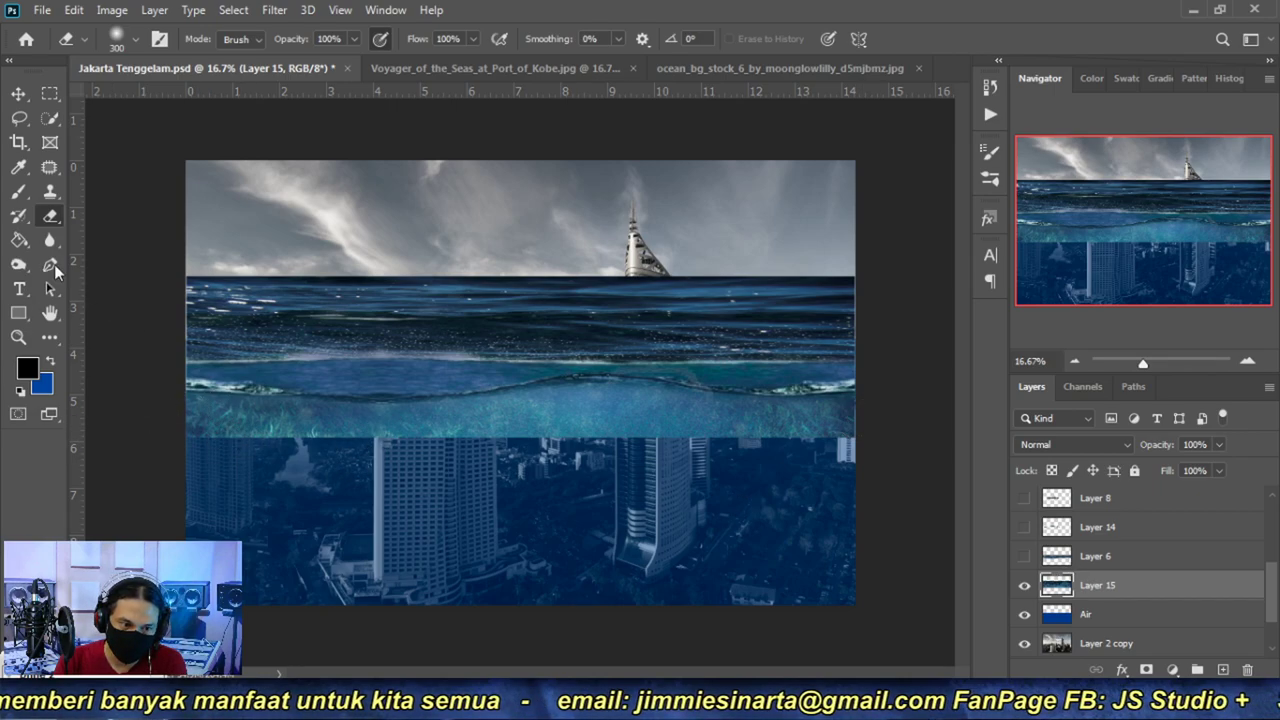
scroll(271, 397, "up", 1, "alt")
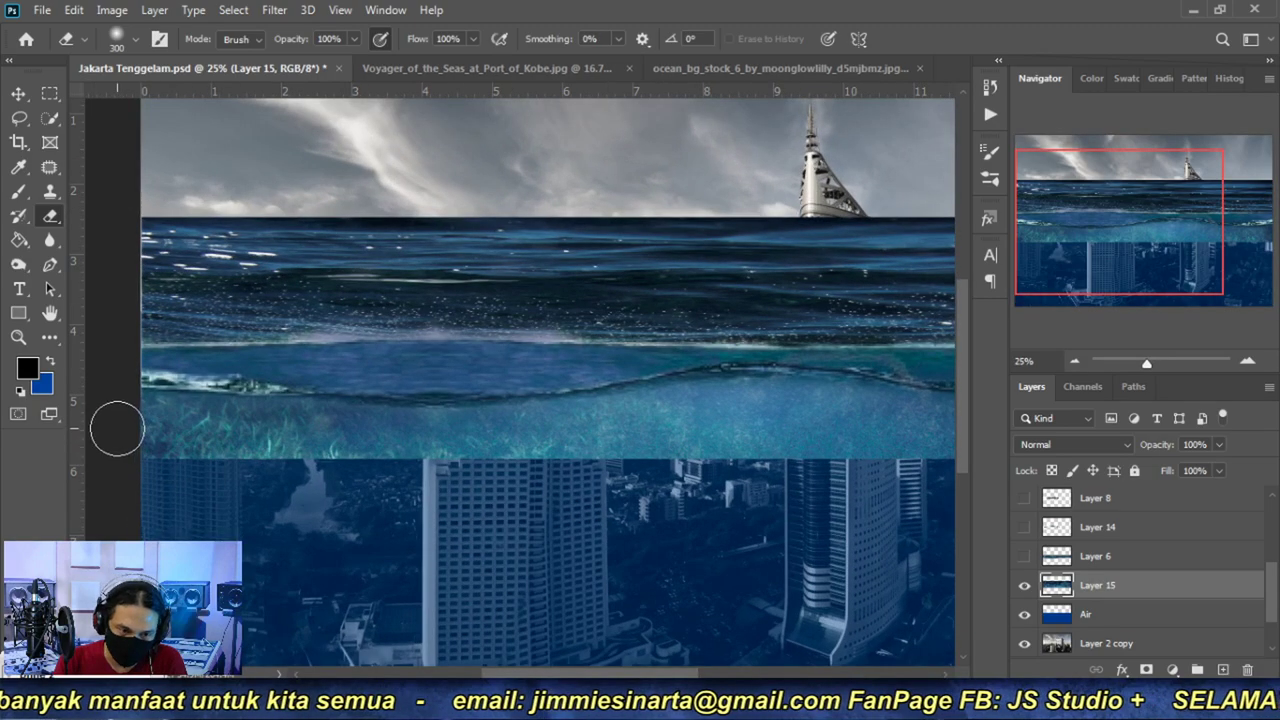
key("ctrl+t")
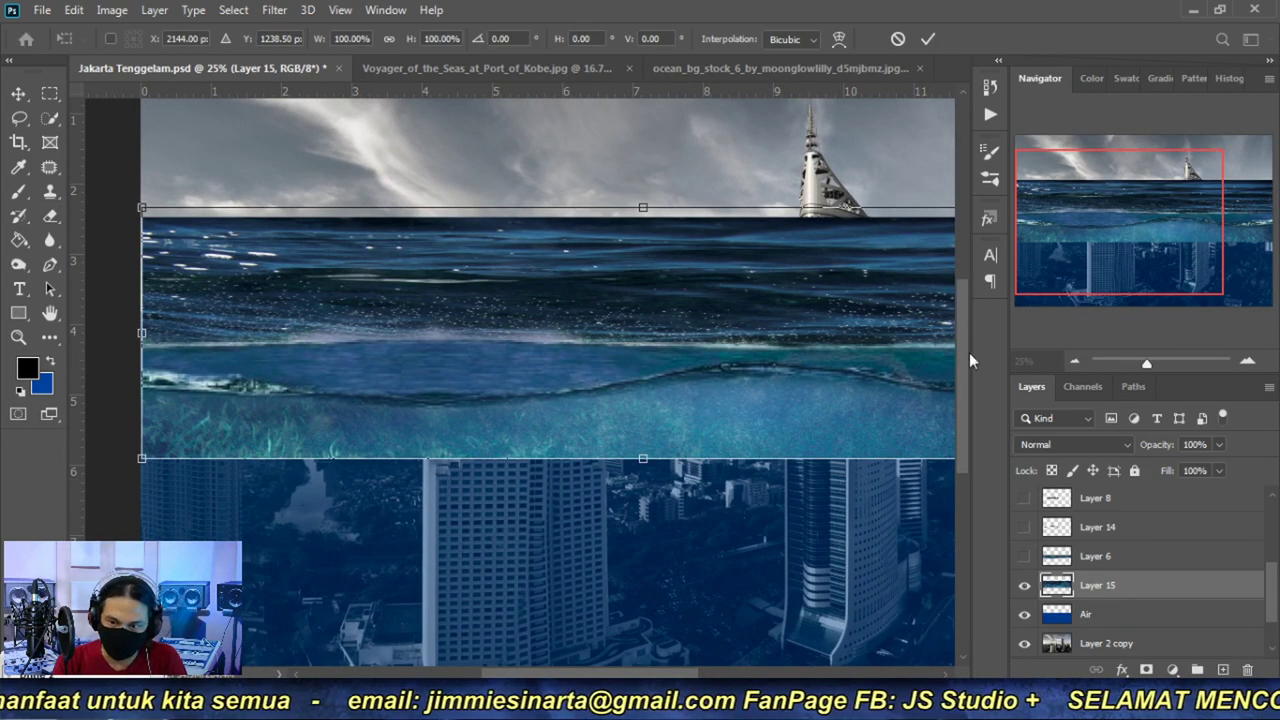
left_click(1074, 360)
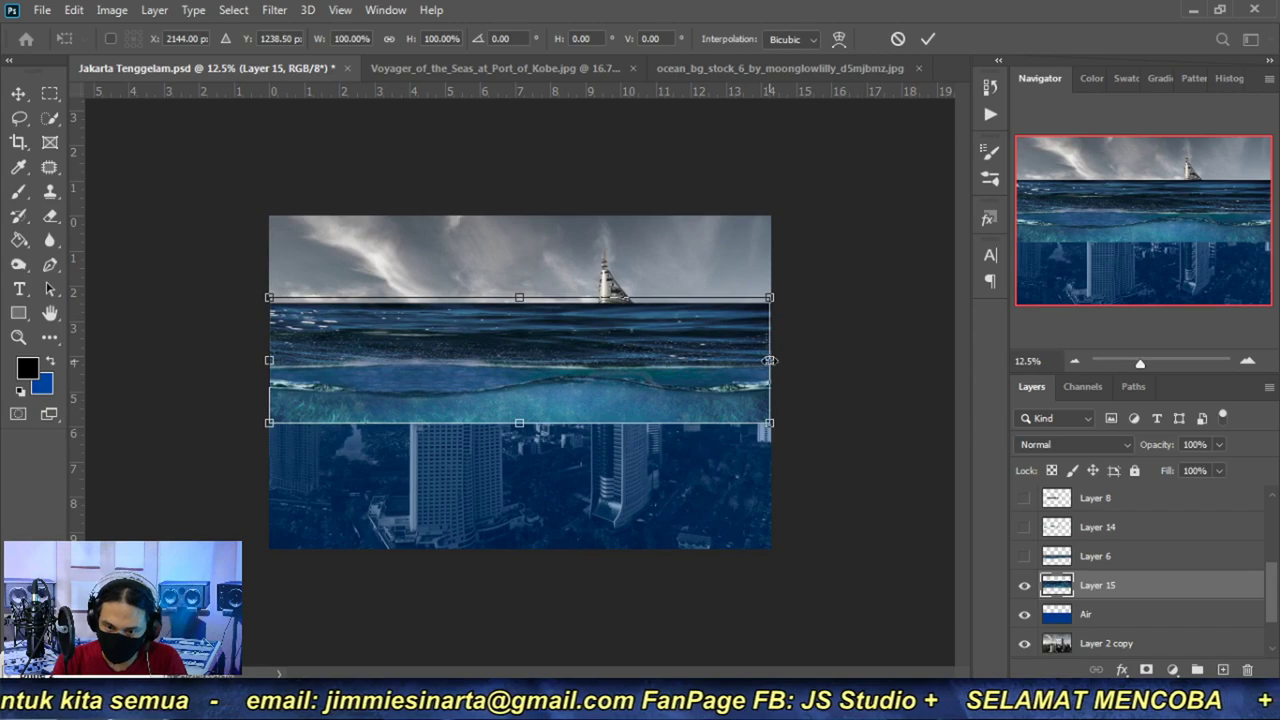
left_click_drag(771, 360, 786, 360)
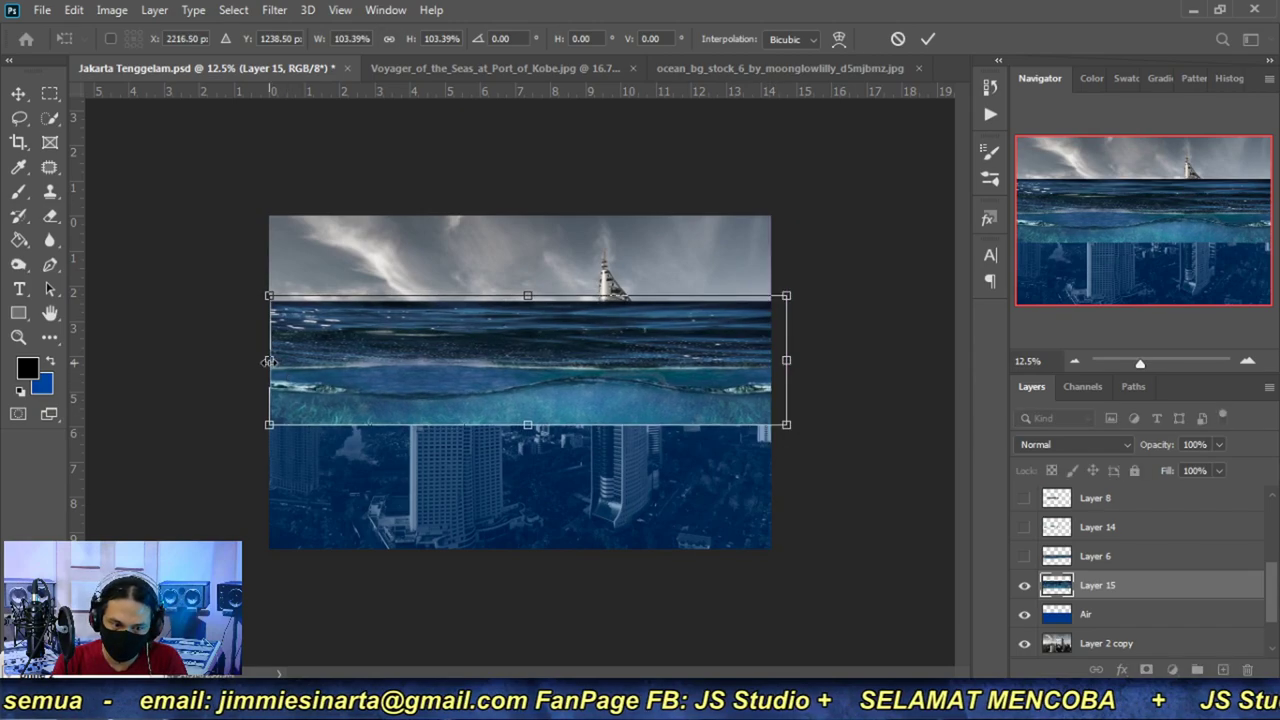
left_click_drag(269, 361, 262, 361)
key("Return")
key("e")
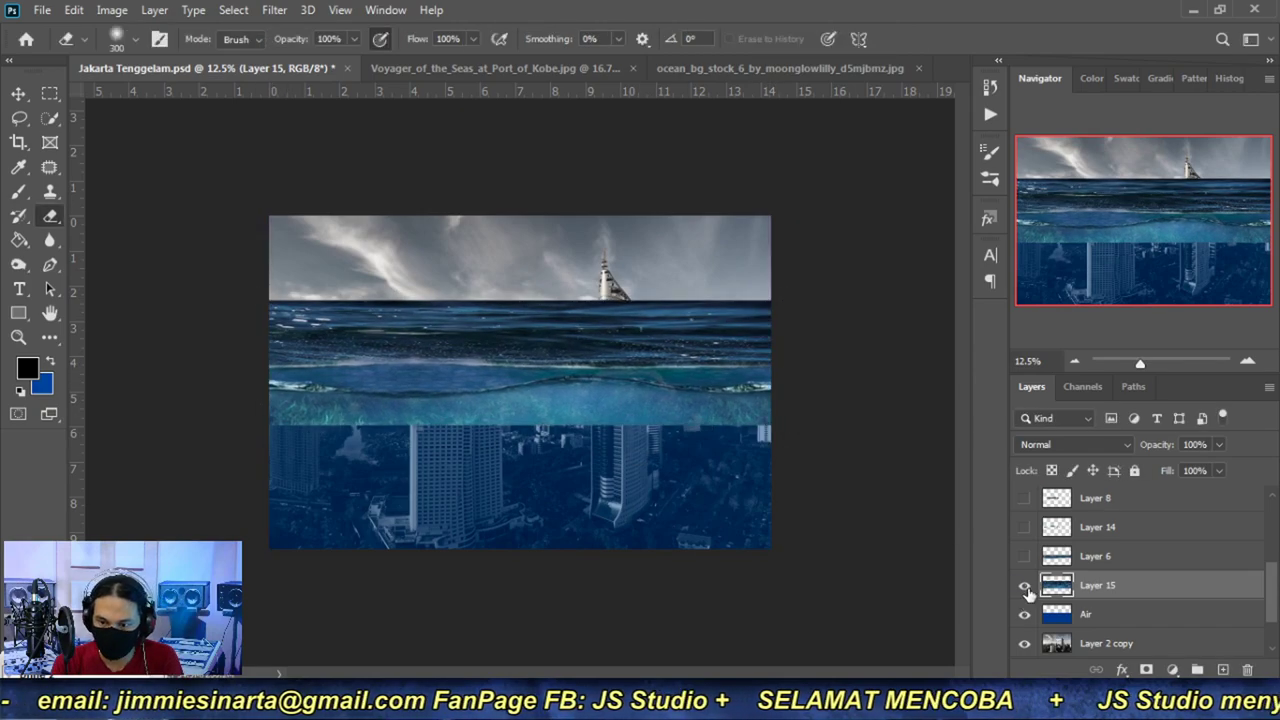
- Move the ocean layer slightly lower on the image
key("v")
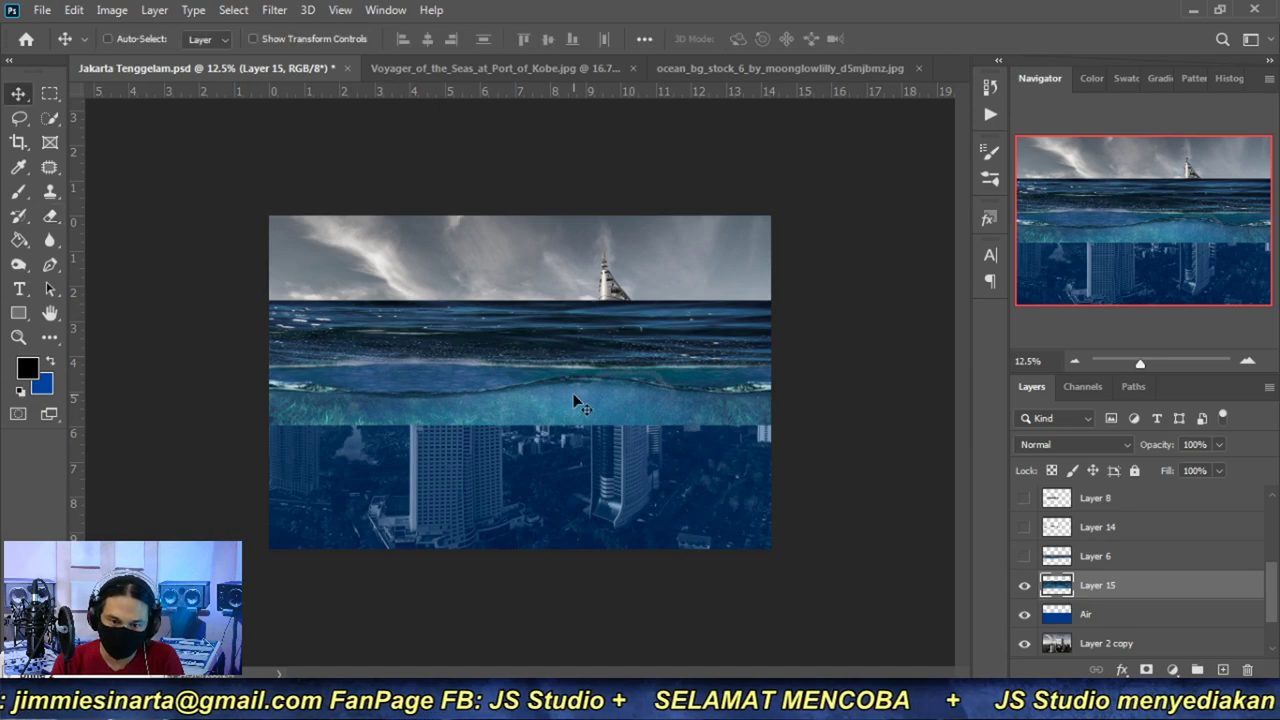
left_click_drag(594, 332, 587, 407)
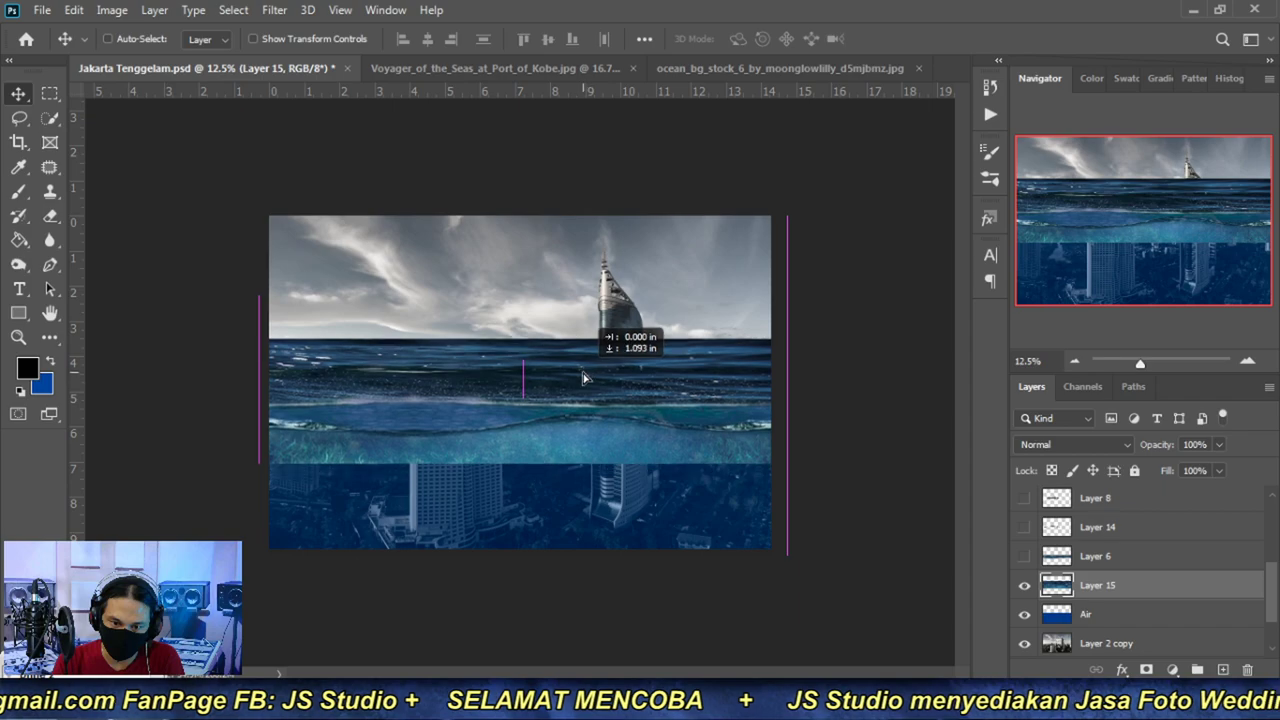
left_click_drag(586, 388, 586, 376)
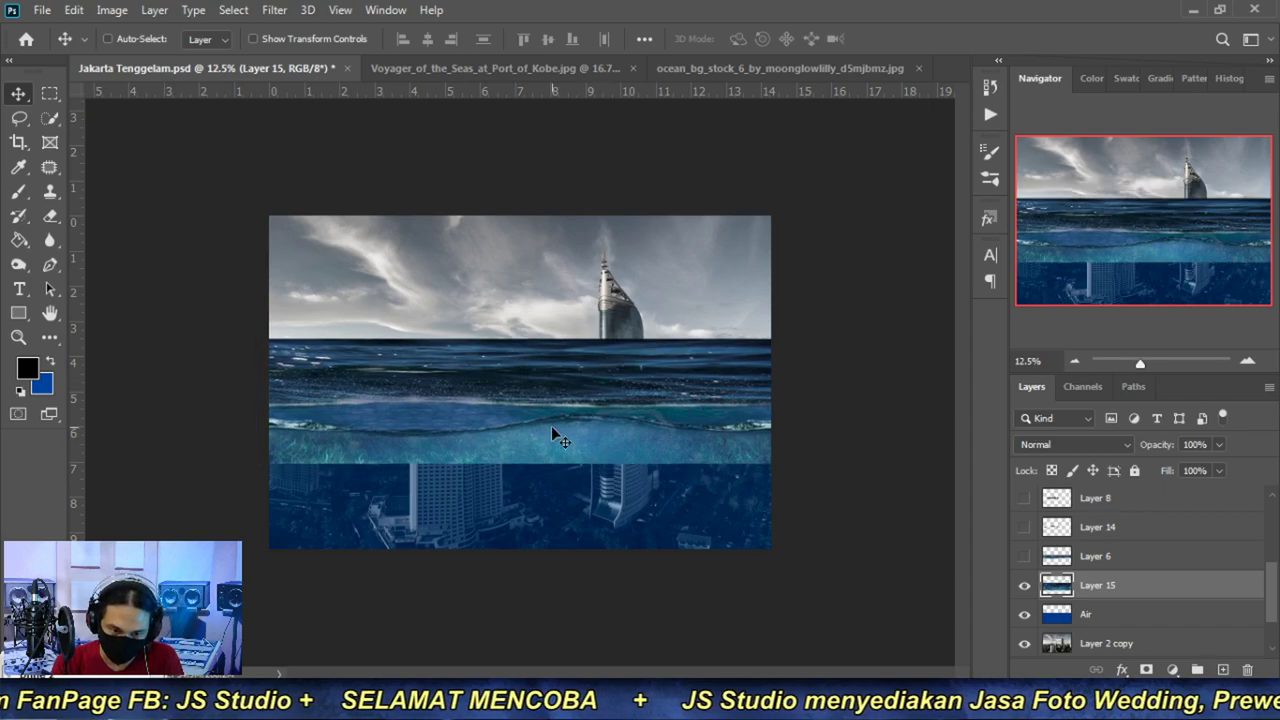
- Erase the lower part of the water band to reveal the building tops
key("ctrl+plus")
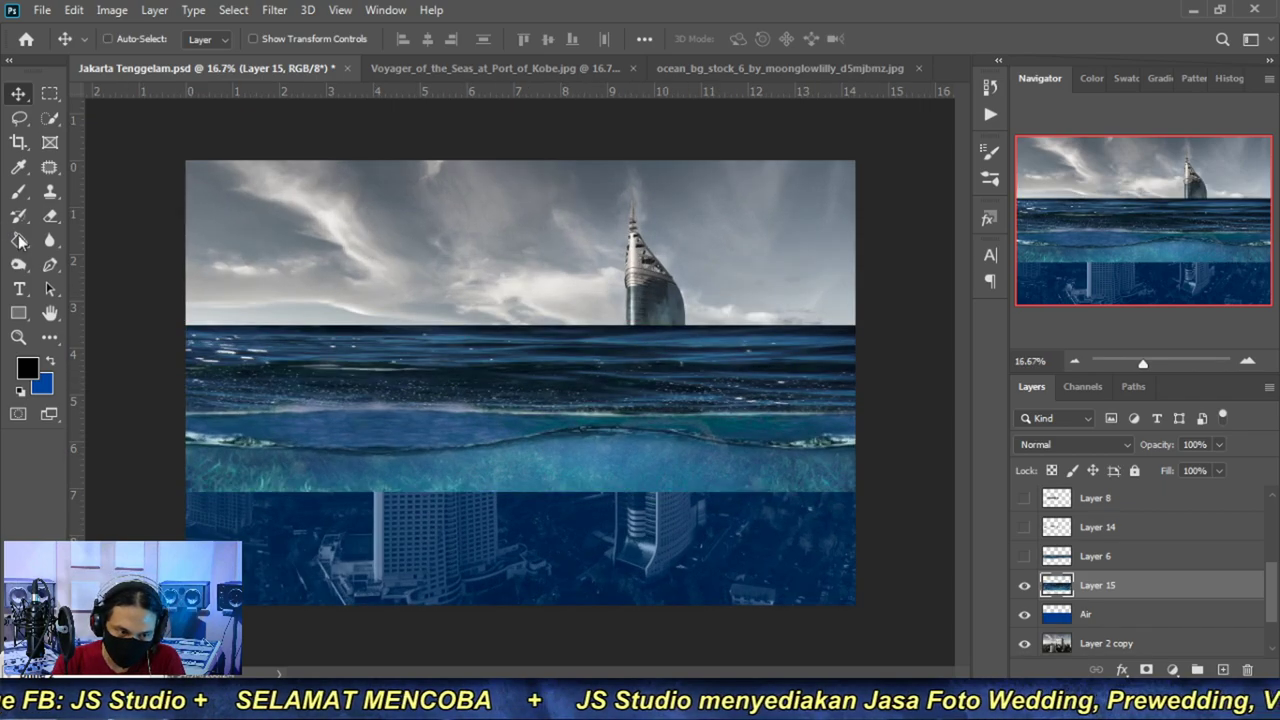
left_click(50, 216)
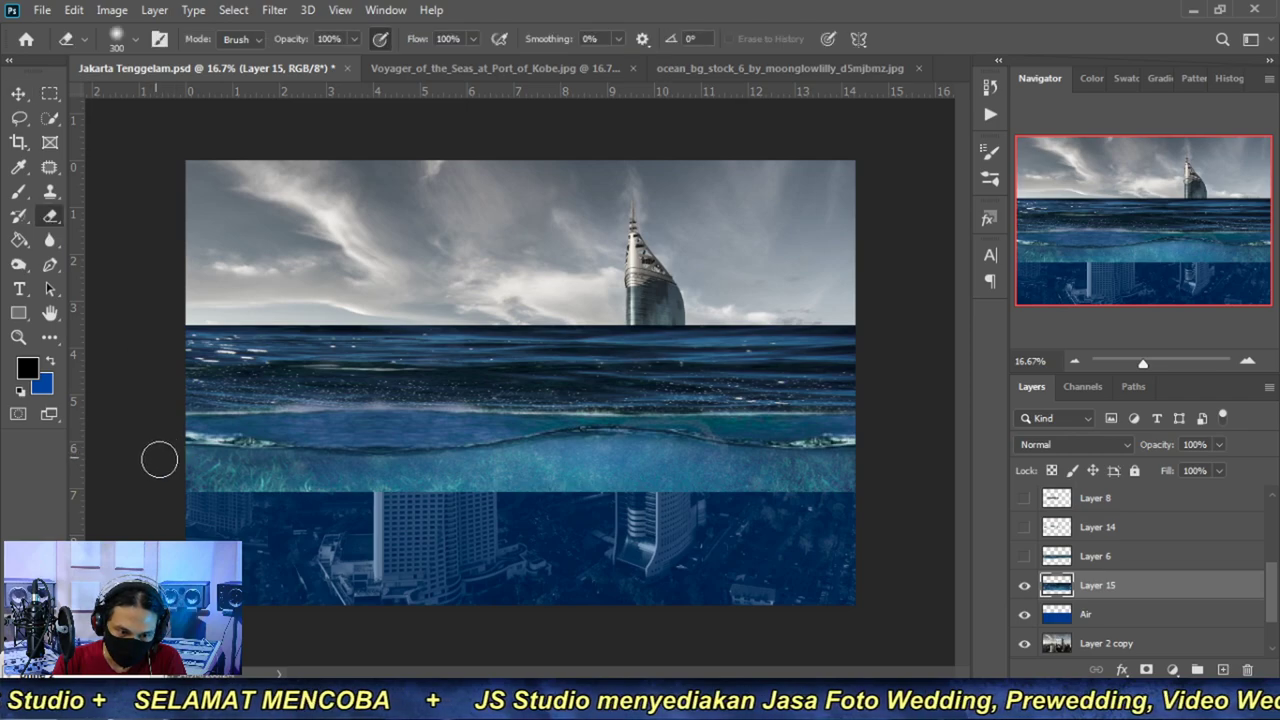
mouse_move(258, 490)
left_mouse_down()
mouse_move(174, 457)
mouse_move(246, 471)
mouse_move(460, 471)
mouse_move(247, 492)
mouse_move(623, 471)
mouse_move(480, 480)
mouse_move(565, 458)
mouse_move(739, 491)
mouse_move(643, 451)
mouse_move(897, 474)
mouse_move(879, 465)
left_mouse_up()
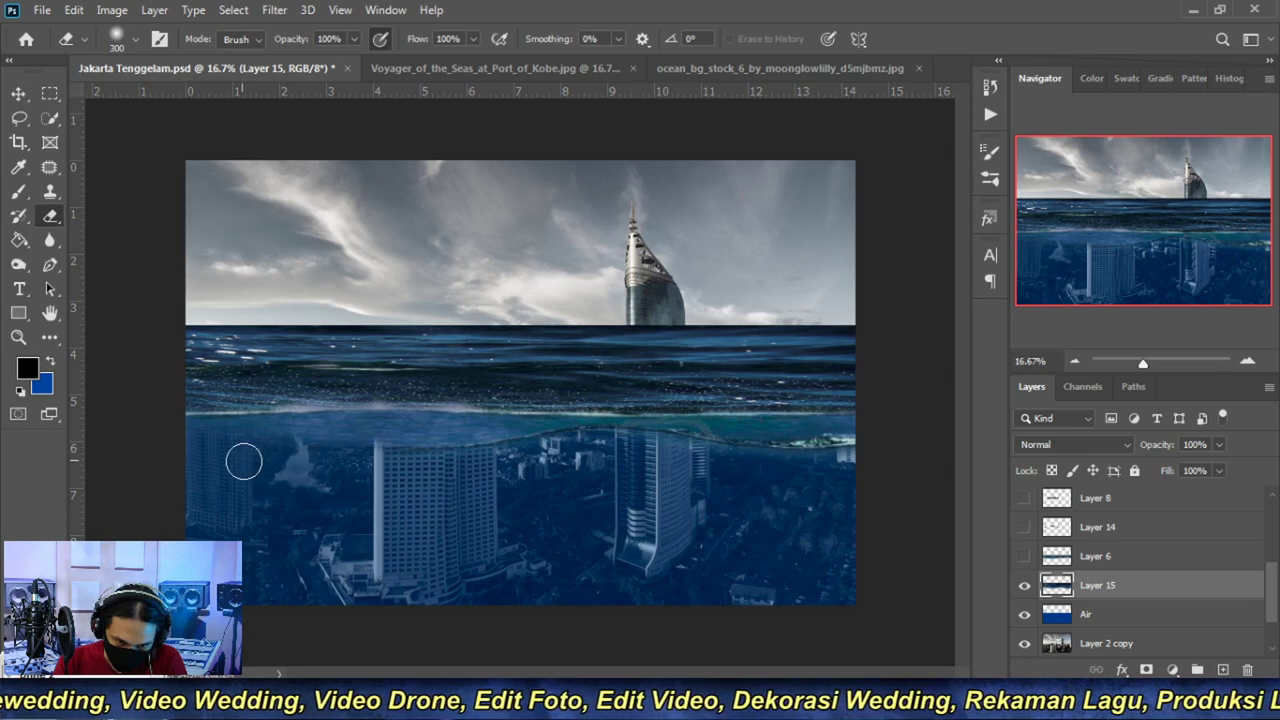
mouse_move(300, 446)
left_mouse_down()
mouse_move(271, 443)
mouse_move(874, 443)
left_mouse_up()
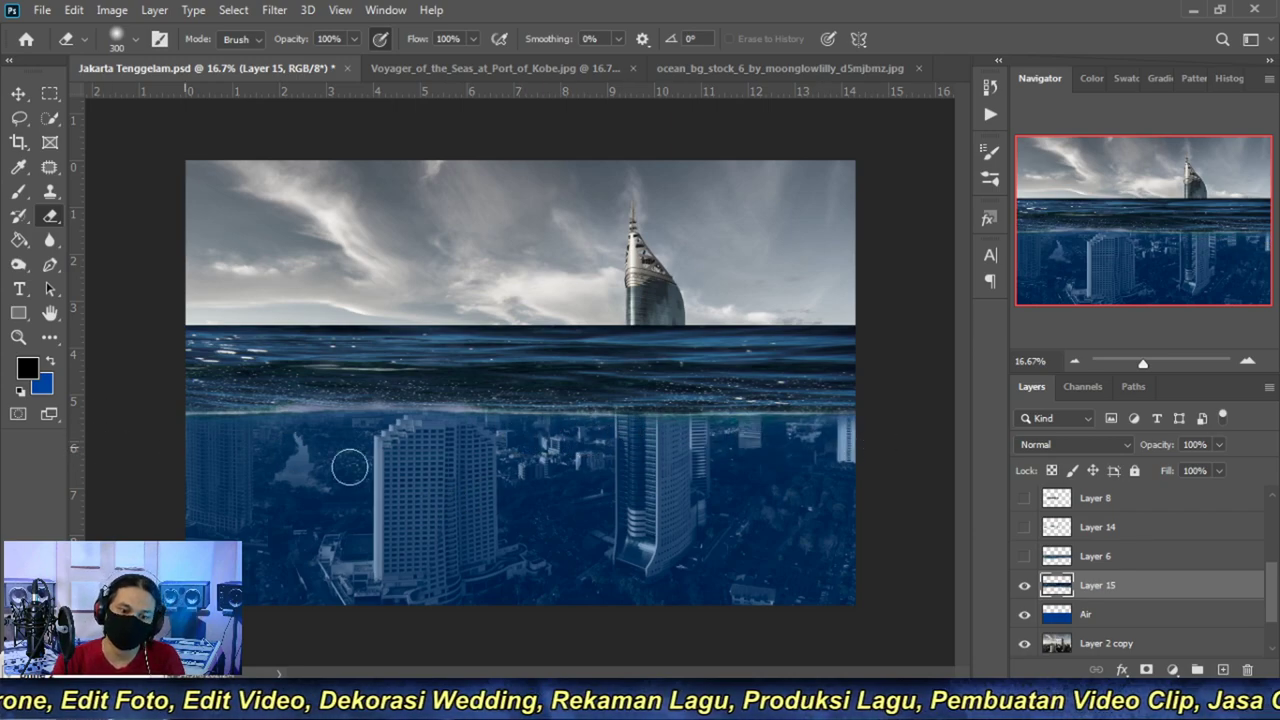
- Inspect the flooded city and turn on the Layer 6 water-surface overlay
left_click(1247, 361)
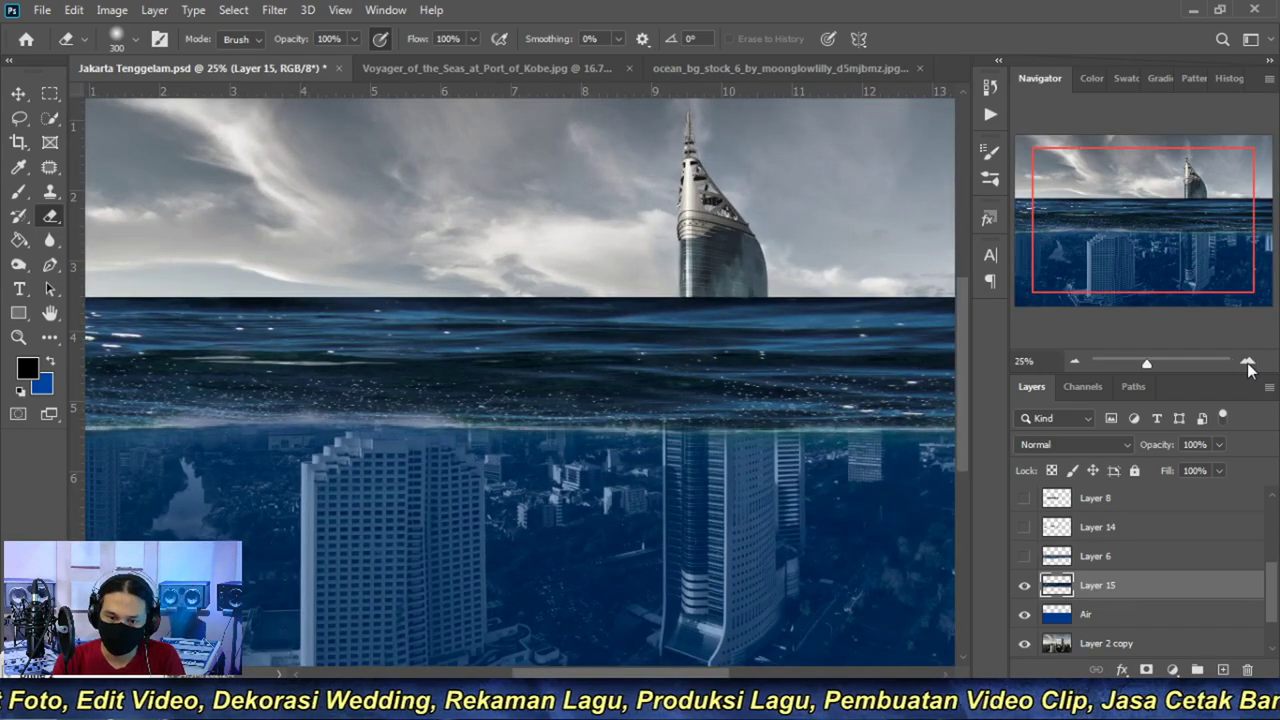
left_click_drag(629, 366, 593, 293)
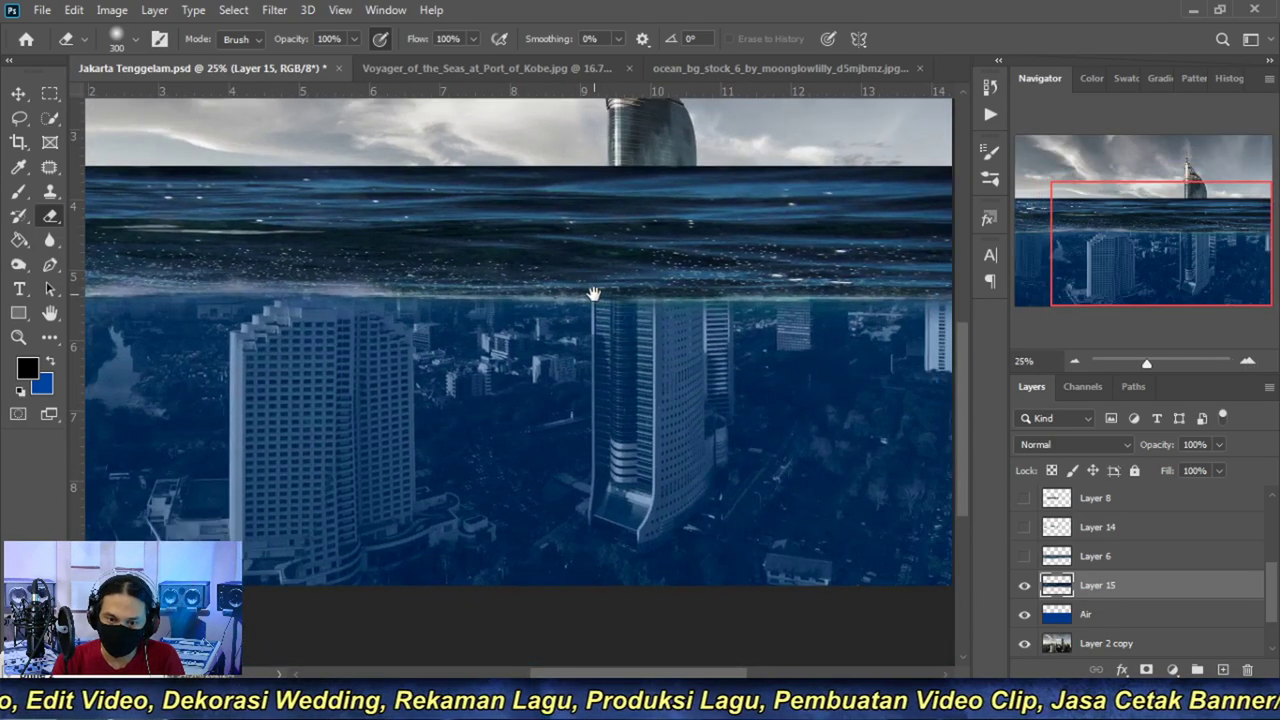
left_click(1074, 362)
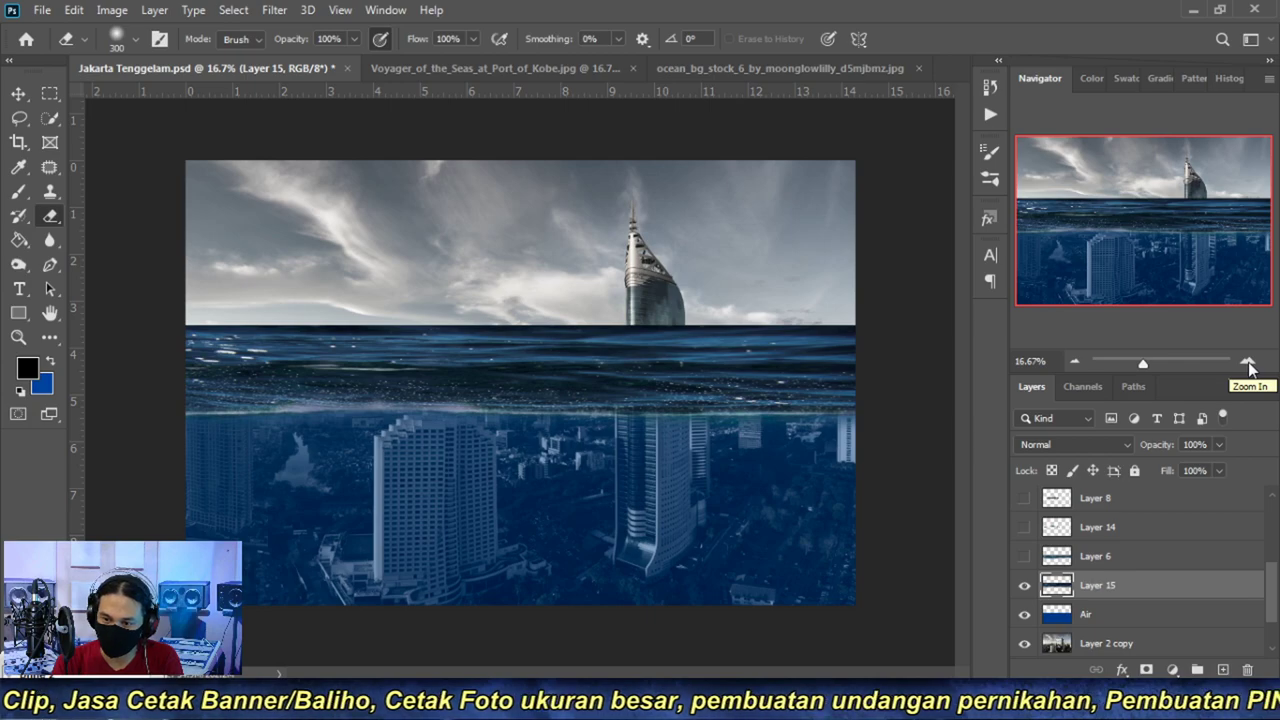
left_click(1024, 556)
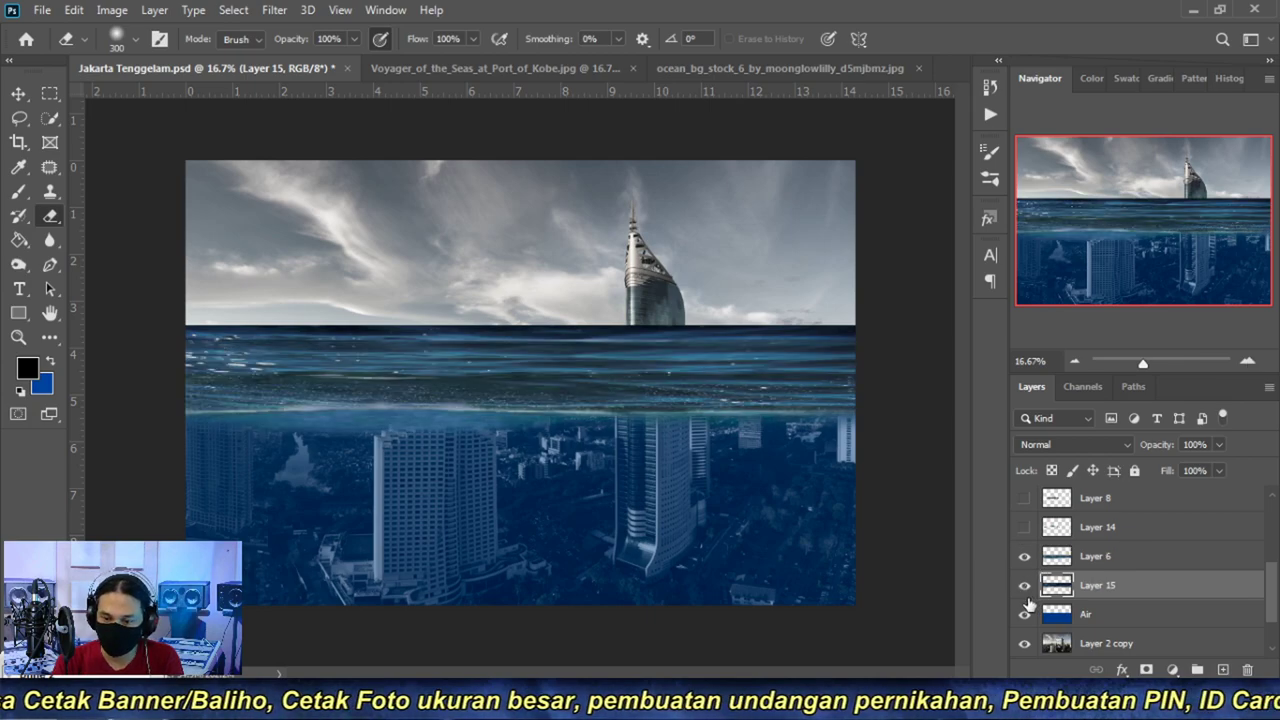
- Hide the Layer 15 water band and delete the layer
left_click(1024, 586)
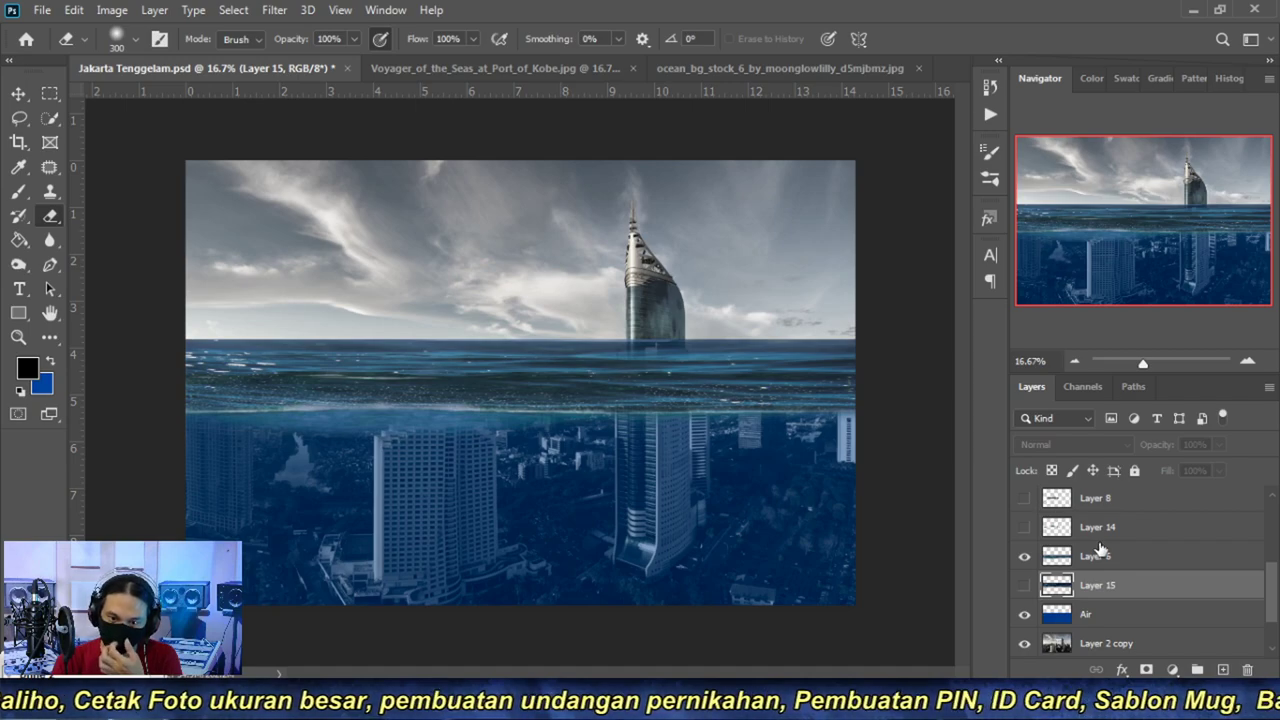
scroll(1112, 562, "down", 1)
scroll(1112, 562, "down", 1)
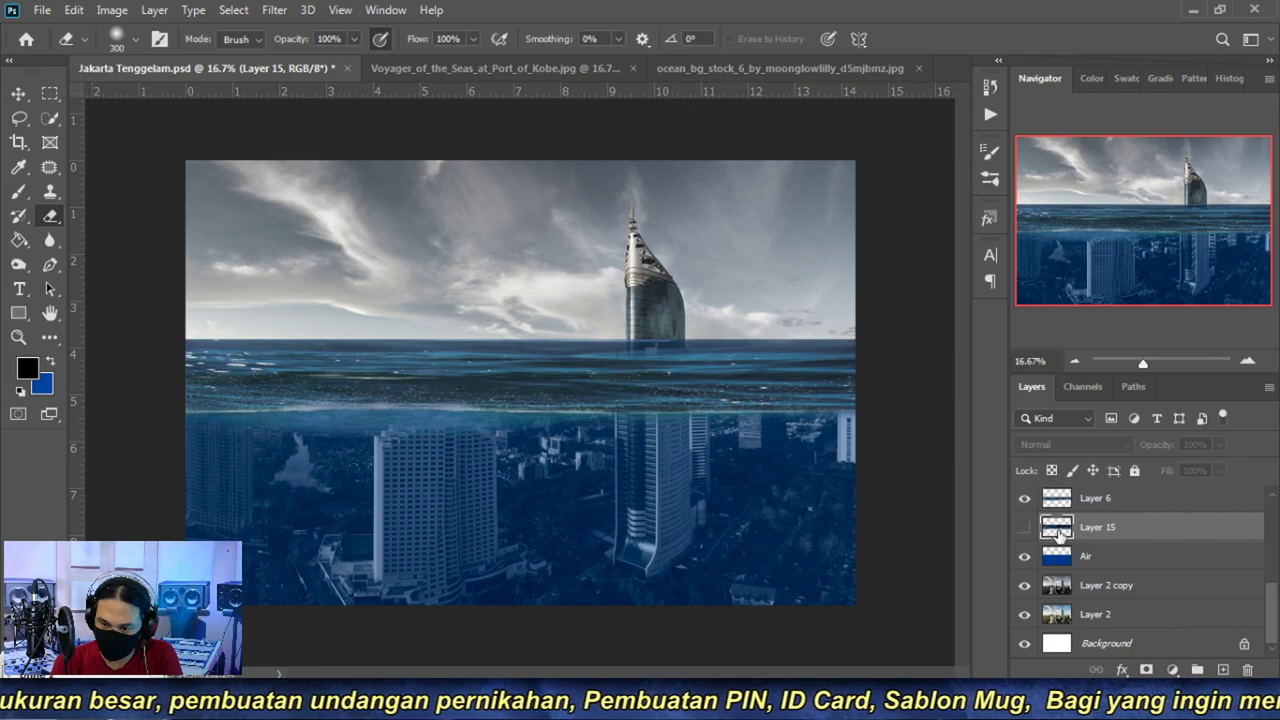
left_click_drag(1245, 670, 1246, 670)
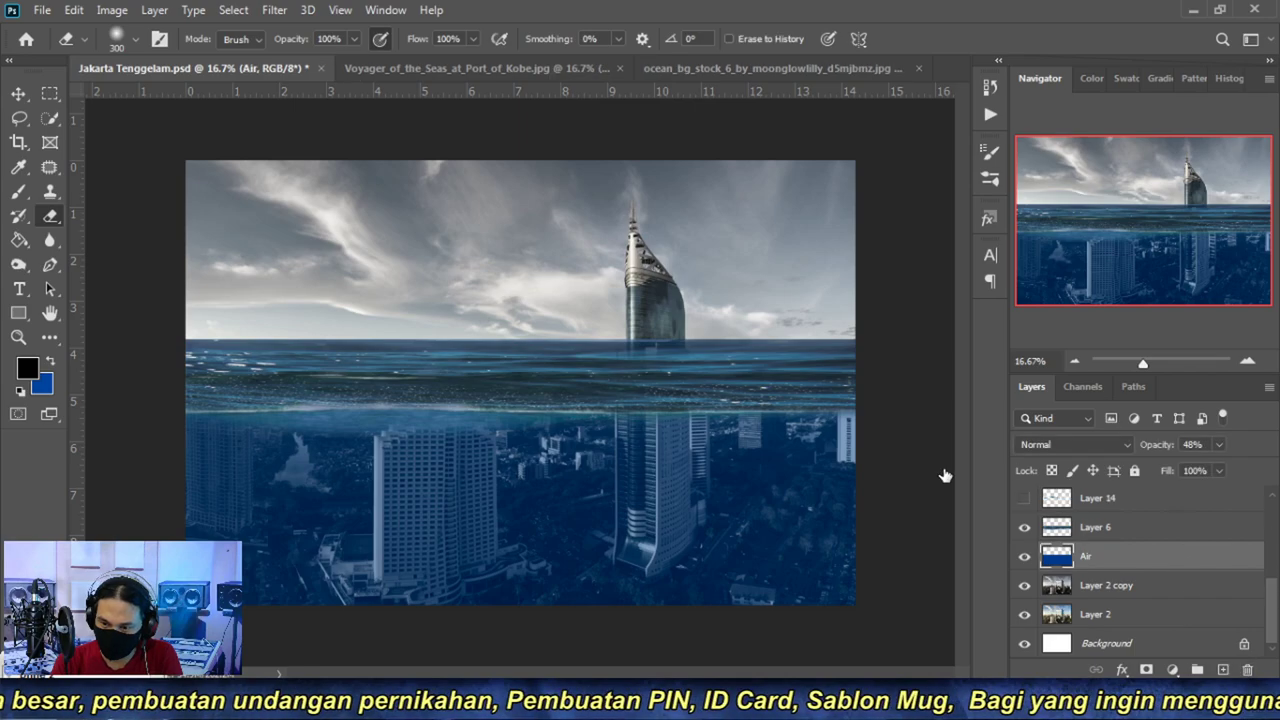
- Hide the Air and Layer 6 water layers and make Layer 2 copy active
left_click(1024, 557)
left_click(1025, 528)
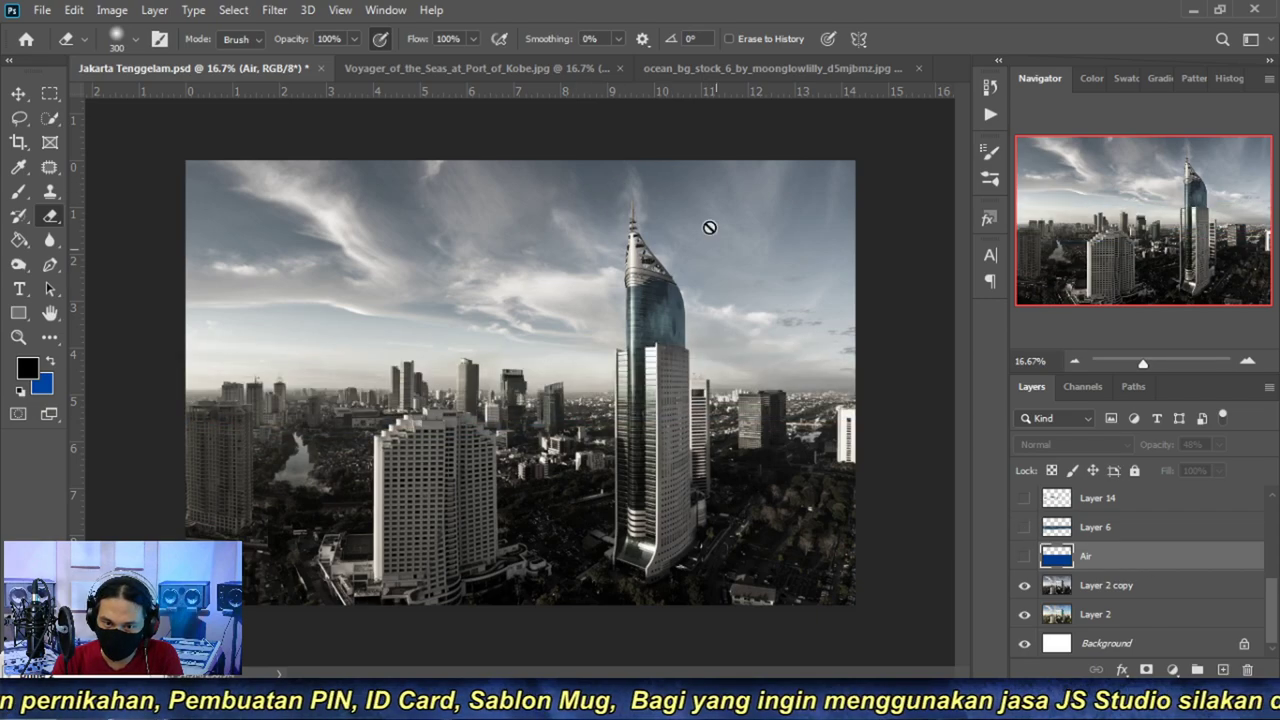
left_click(1125, 590)
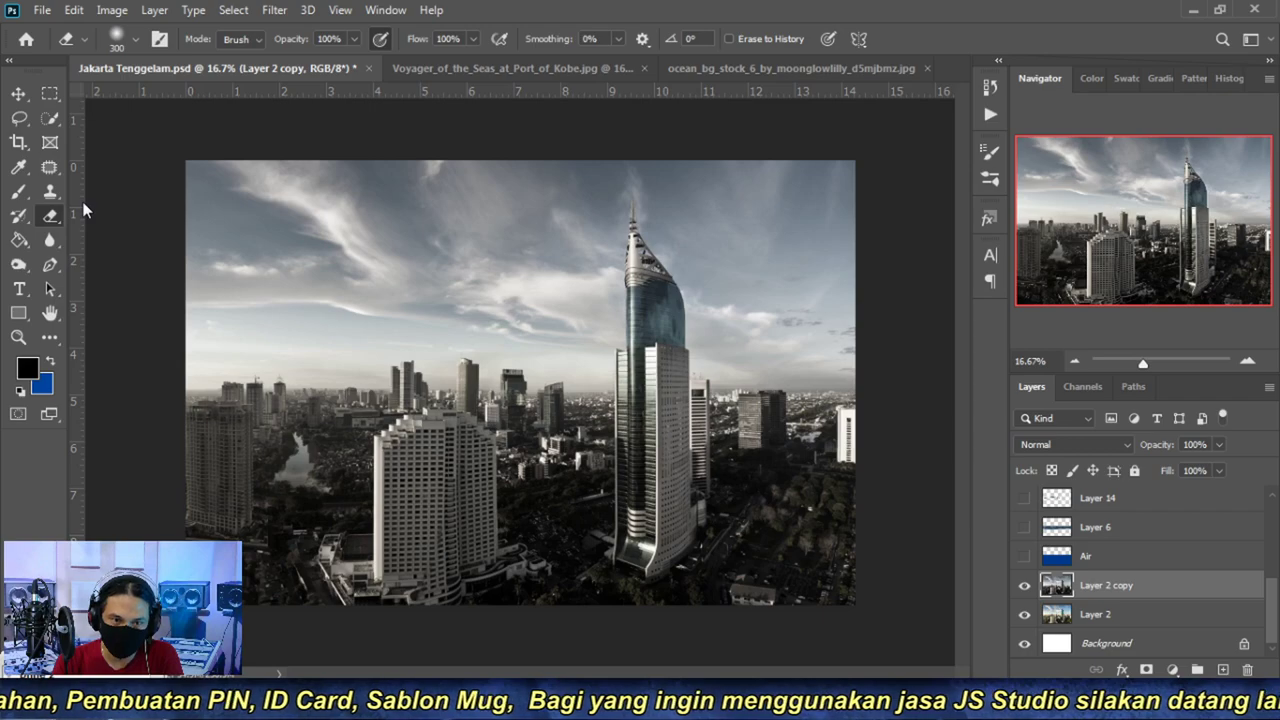
left_click(51, 122)
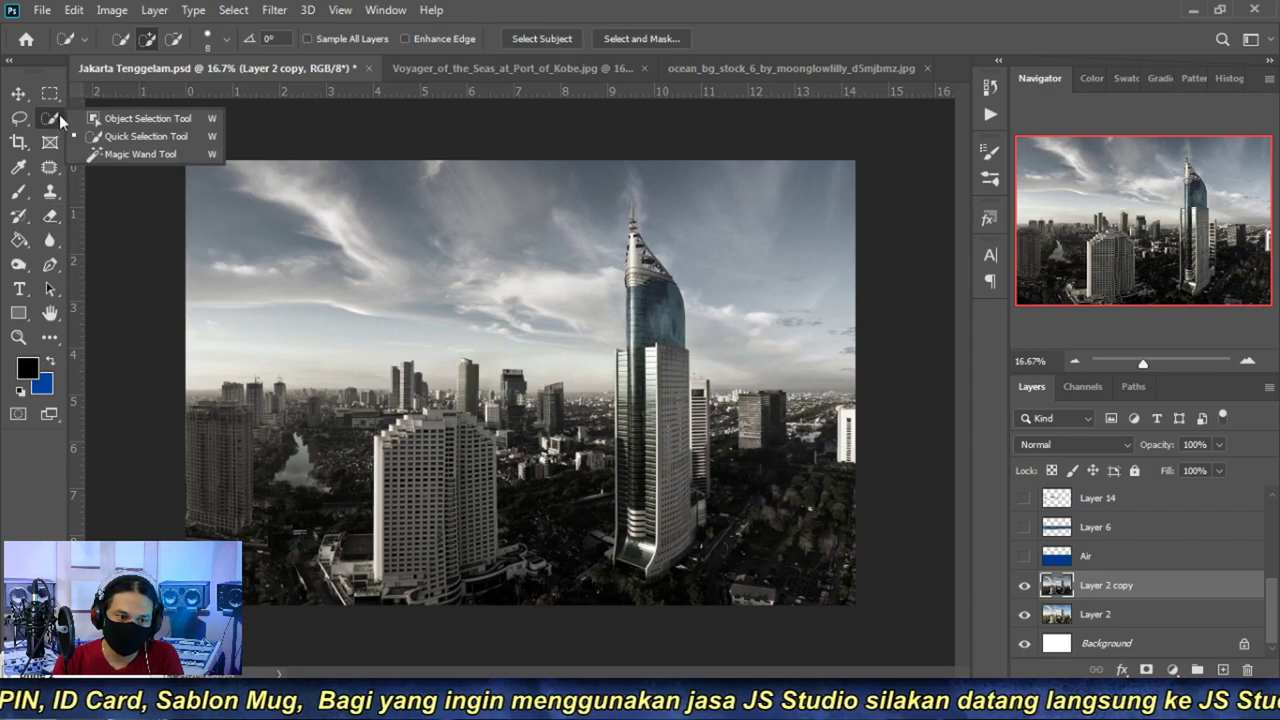
left_click(128, 118)
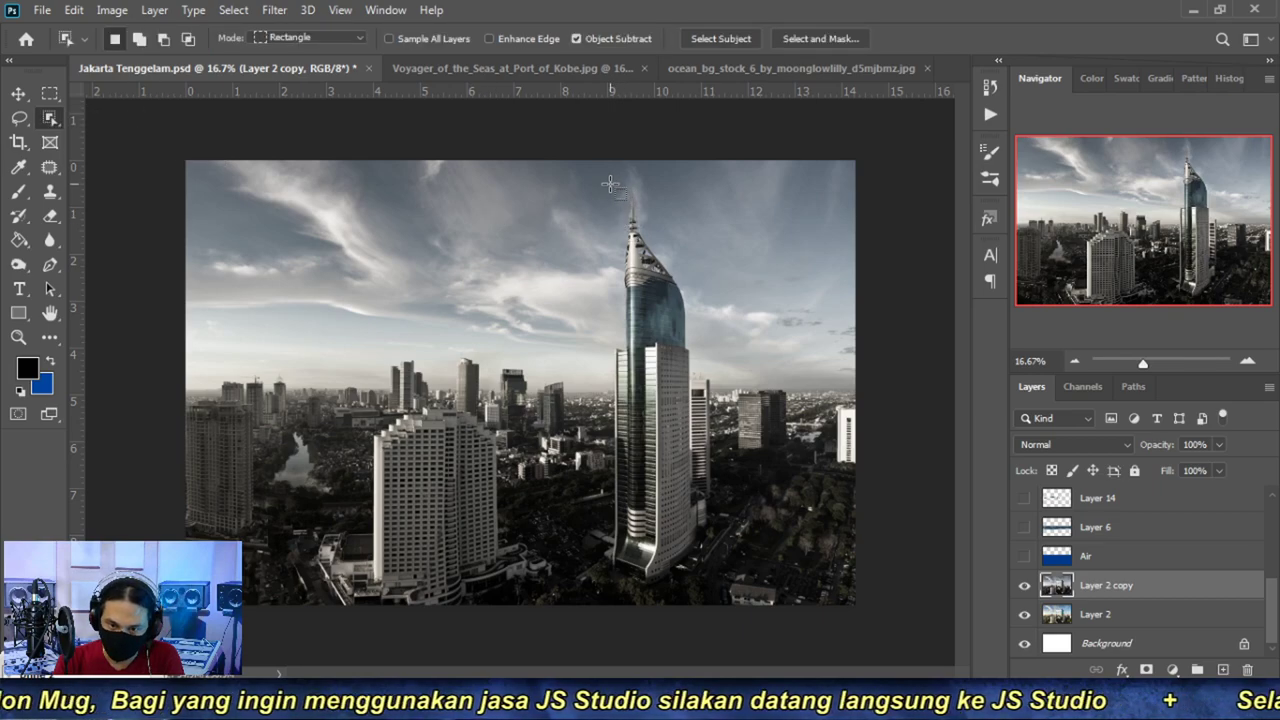
left_click_drag(605, 180, 716, 404)
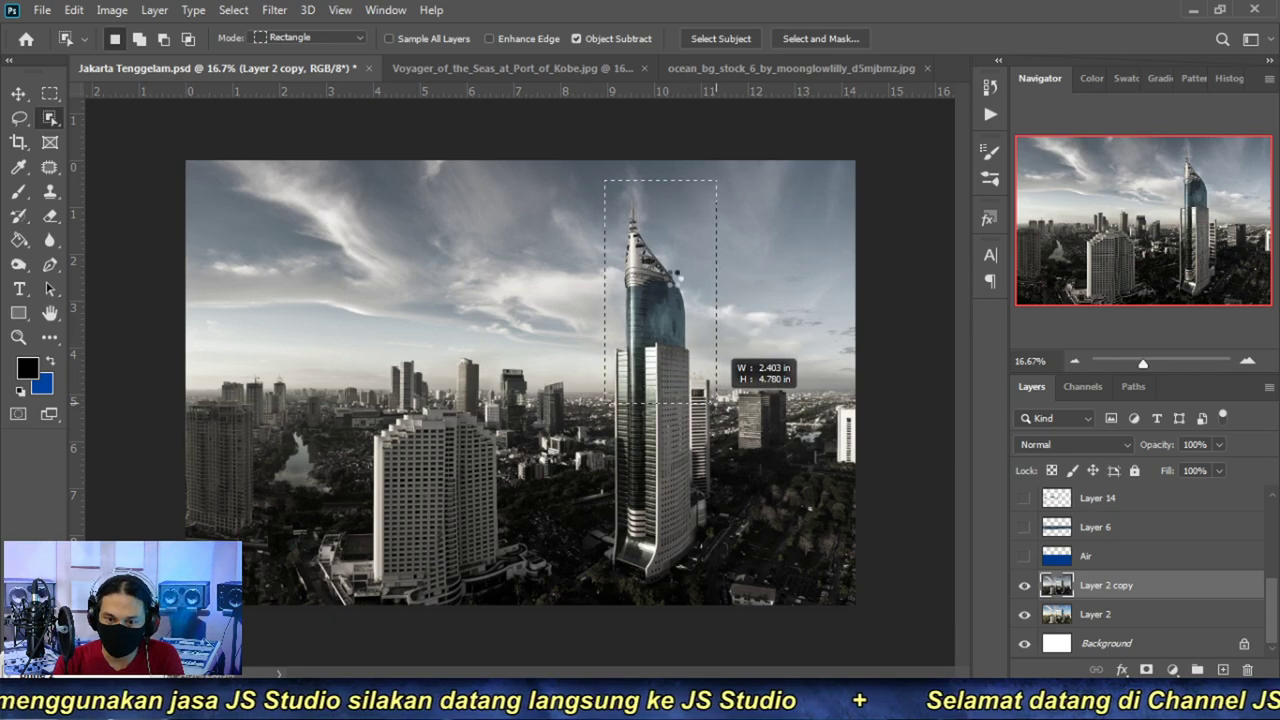
left_click_drag(716, 404, 716, 404)
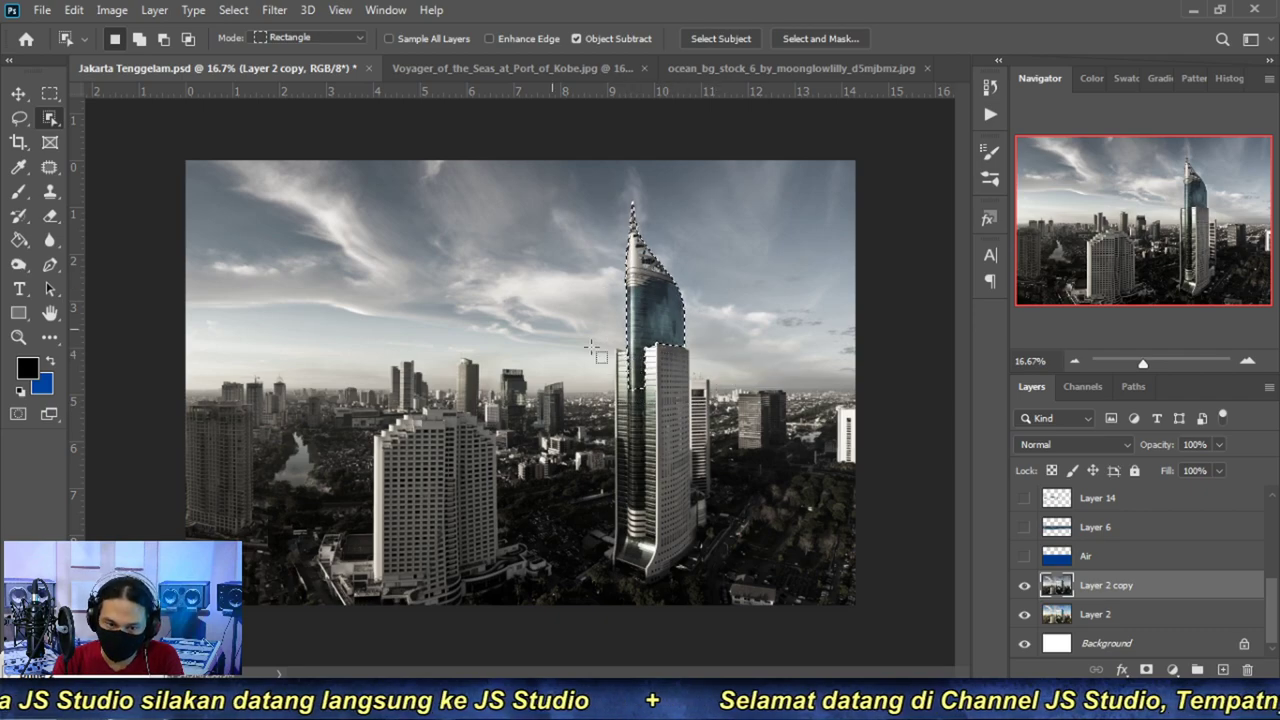
right_click(52, 122)
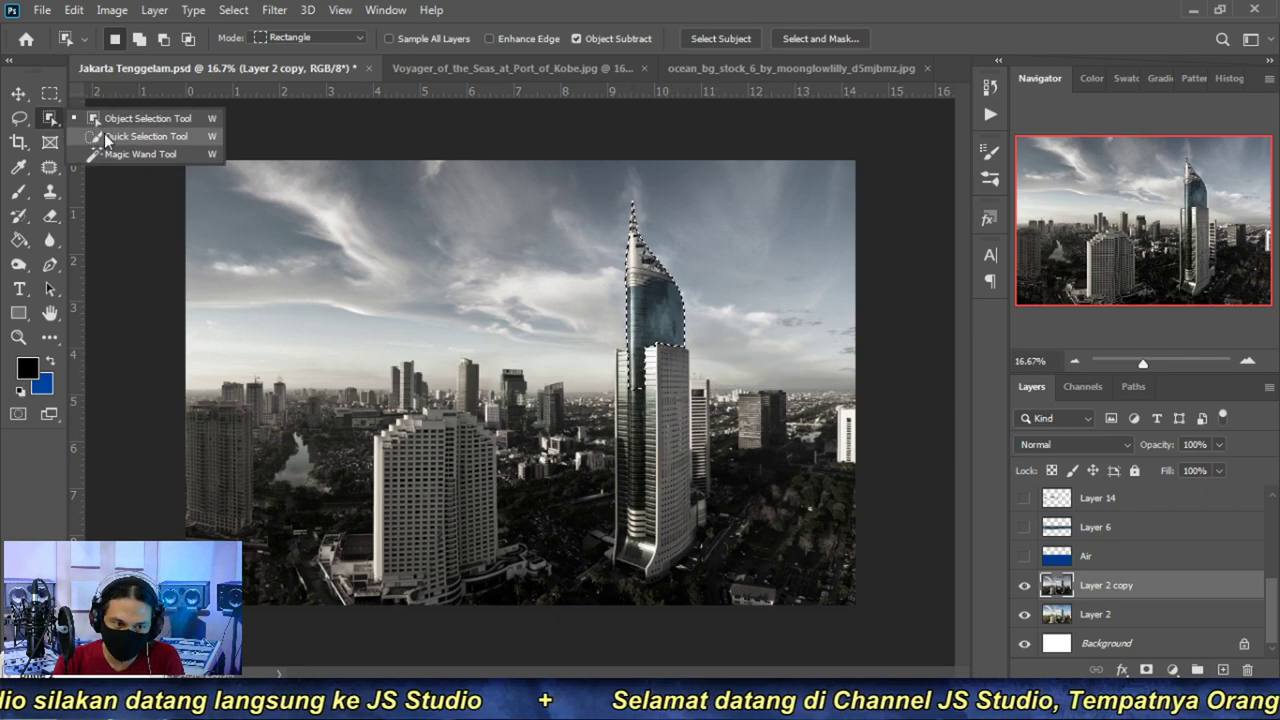
left_click(110, 136)
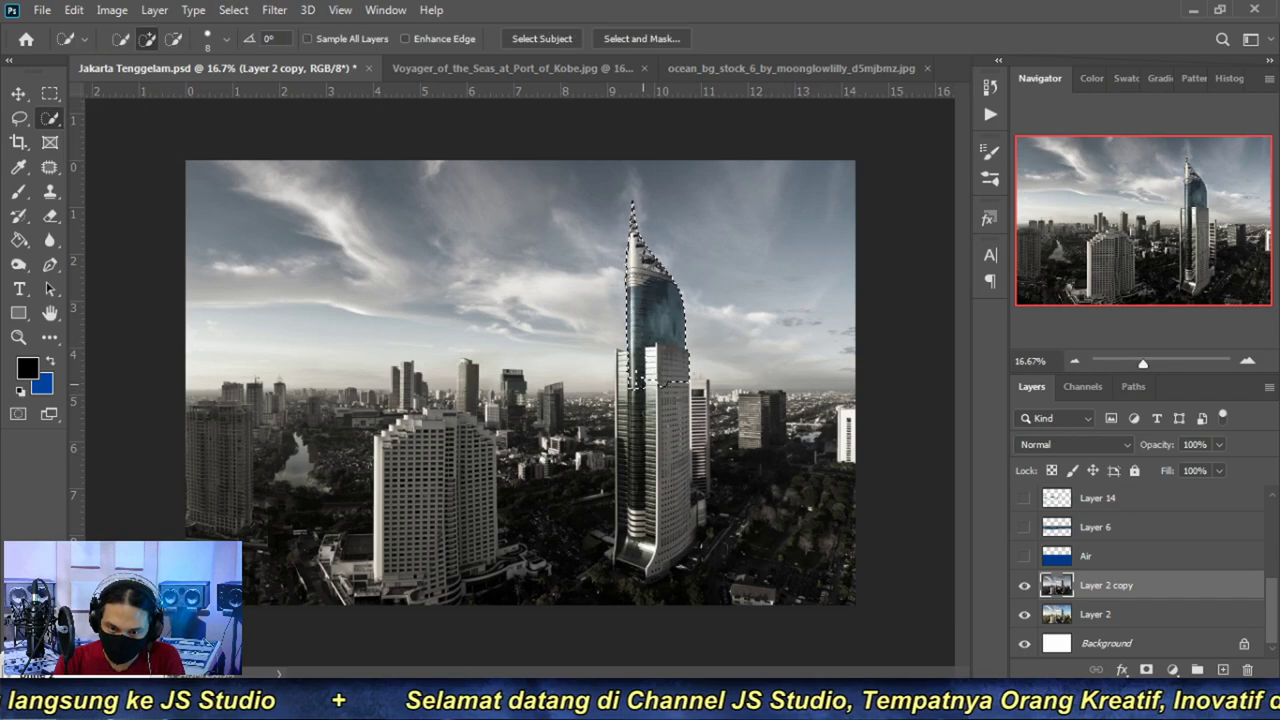
left_click(627, 385)
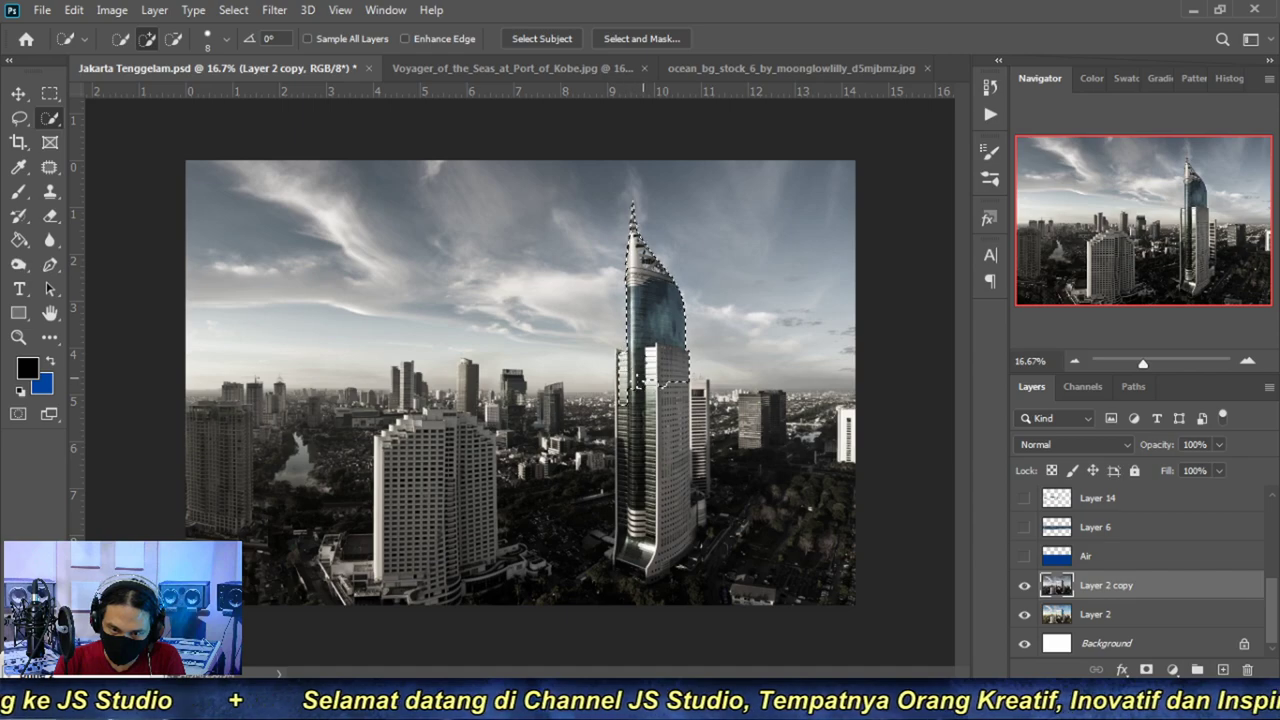
scroll(652, 310, "up", 2)
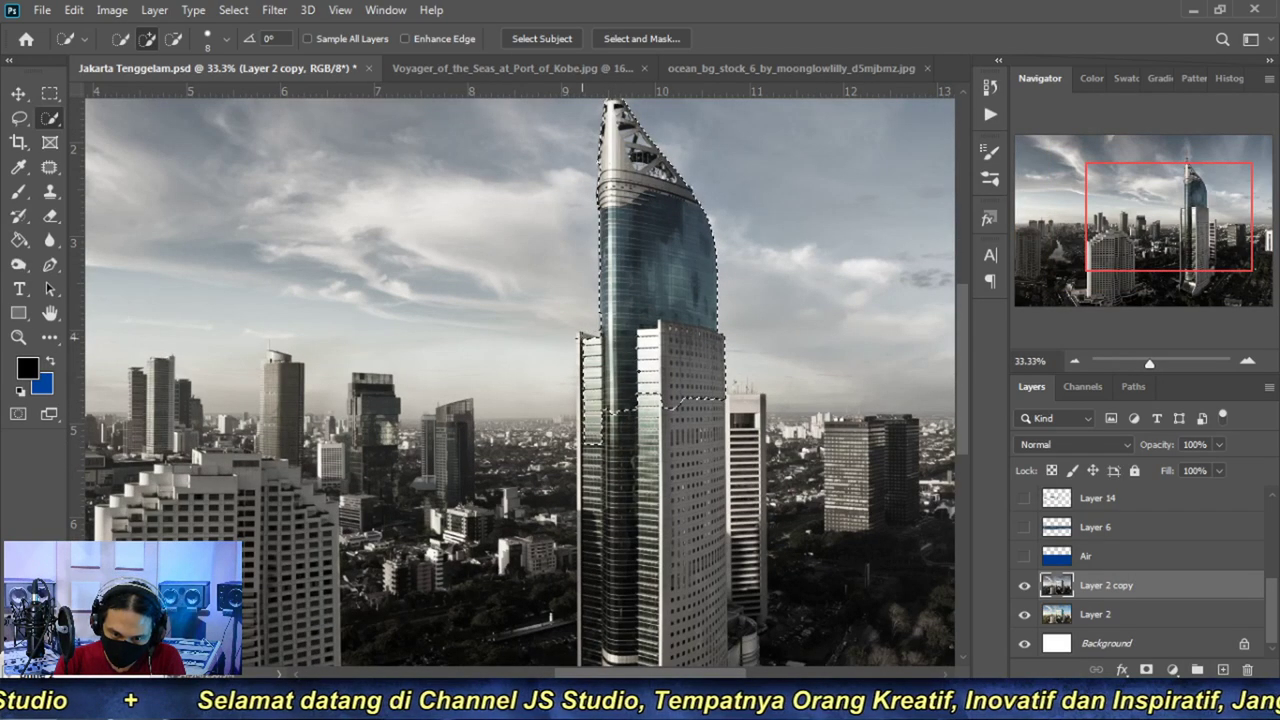
left_click(590, 390)
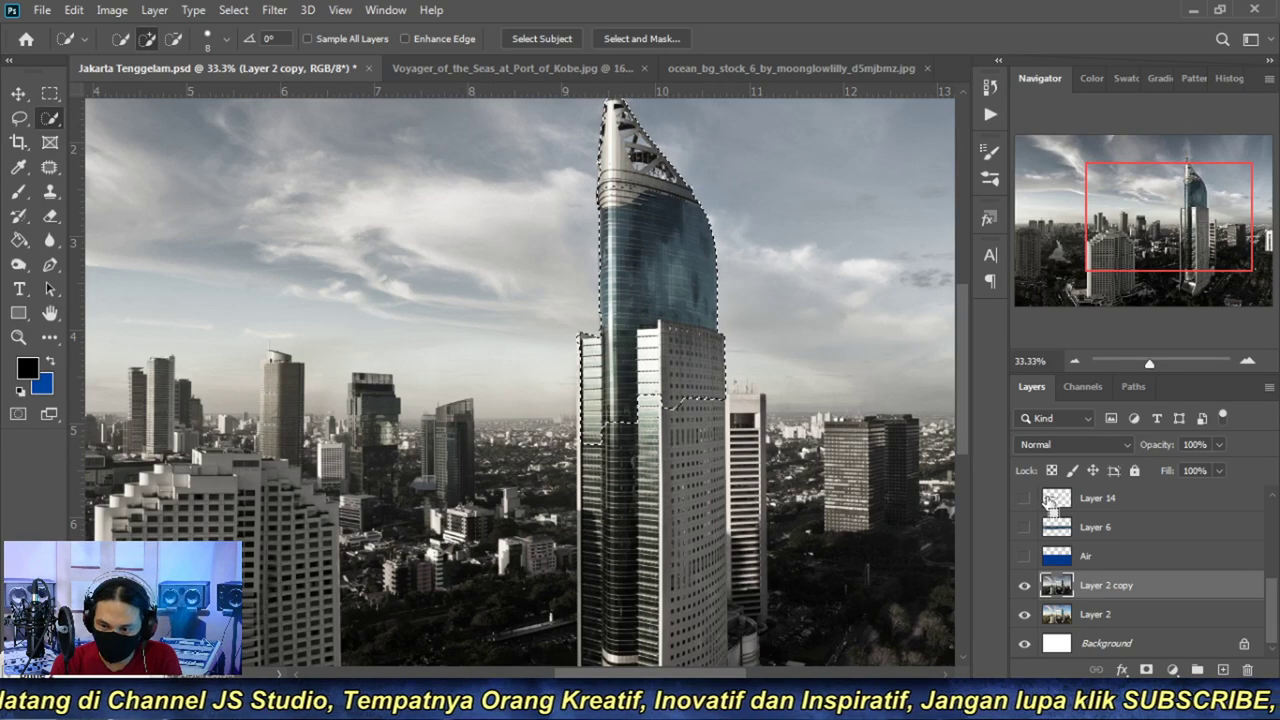
key("ctrl+d")
scroll(1141, 561, "up", 2)
scroll(1141, 561, "up", 2)
- Show the blue-glass tower Layer 4 plus the Air and Layer 6 water layers
scroll(1141, 561, "up", 1)
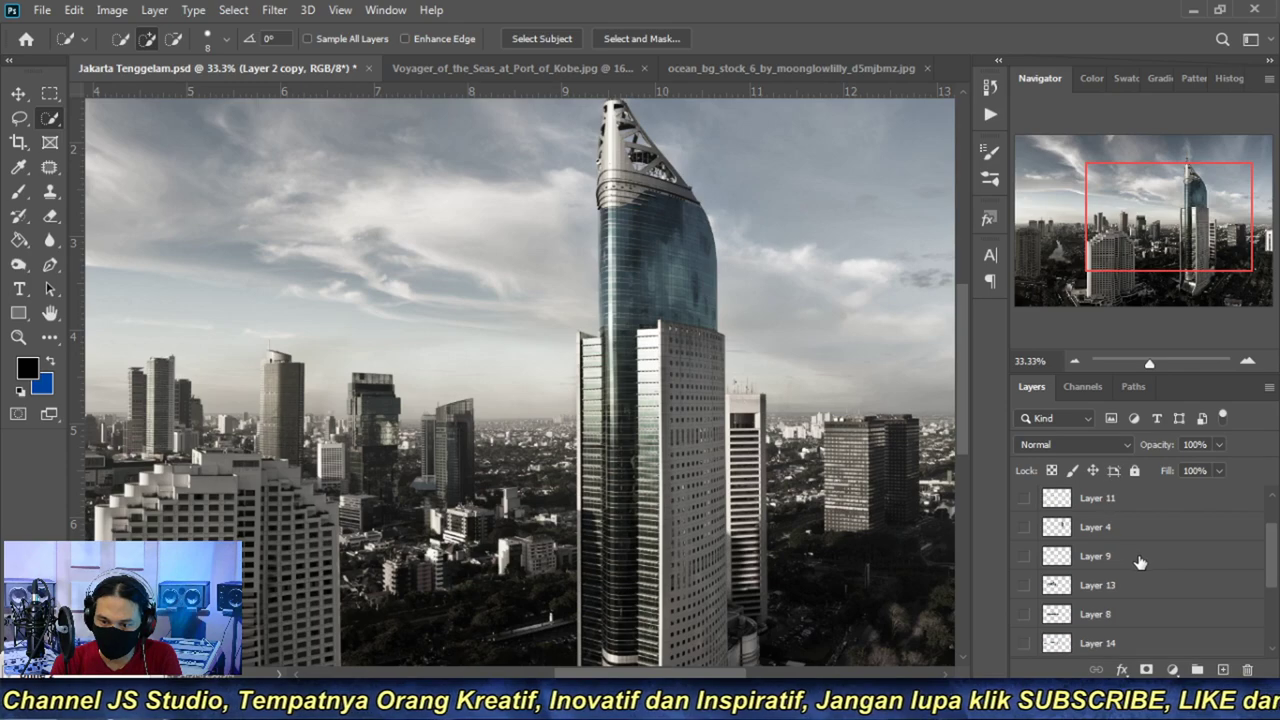
left_click(1024, 527)
scroll(1113, 563, "down", 4)
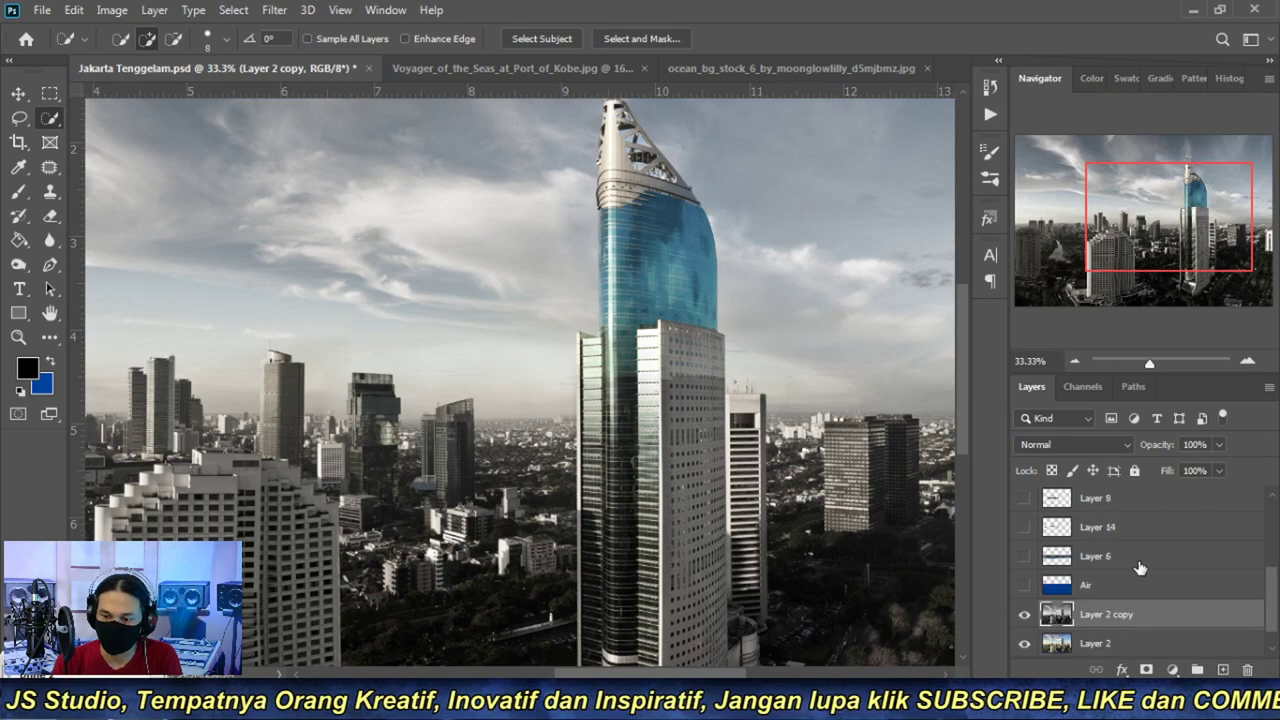
scroll(1140, 568, "down", 1)
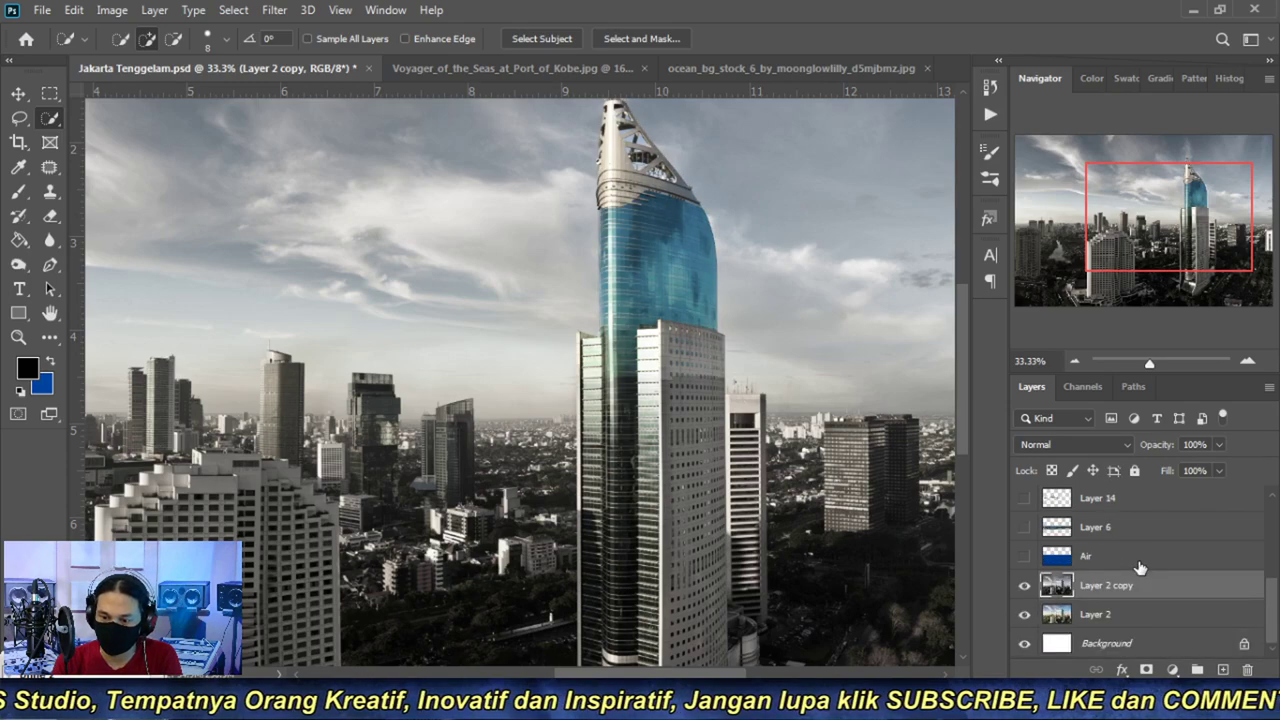
left_click(1024, 557)
left_click(1024, 527)
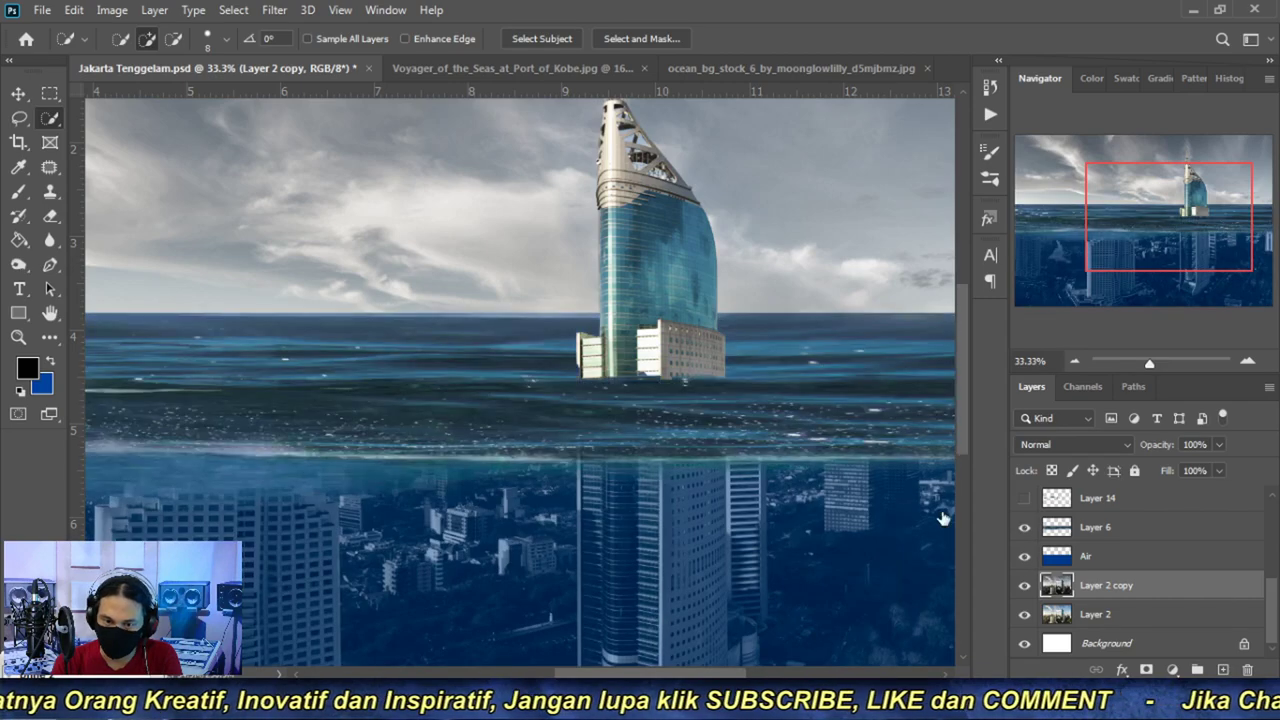
- Zoom and pan with the Navigator to inspect the tower rising from the flood
left_click(1074, 360)
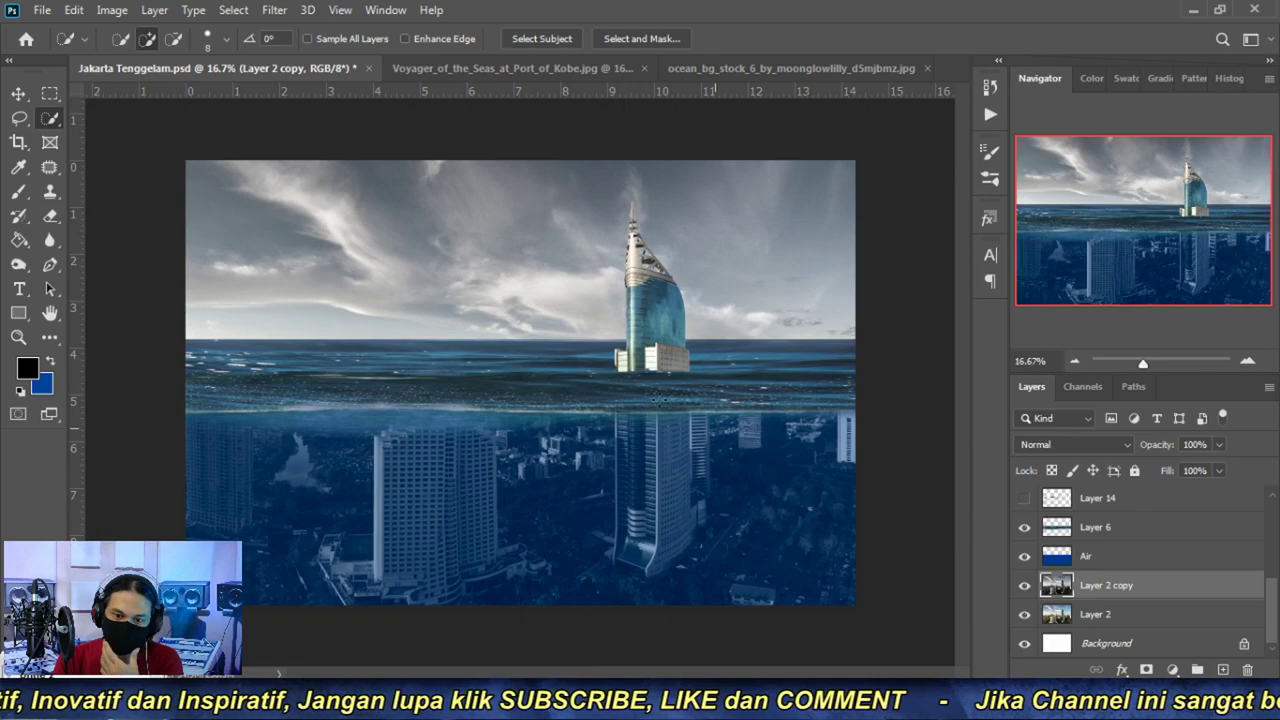
left_click(1248, 364)
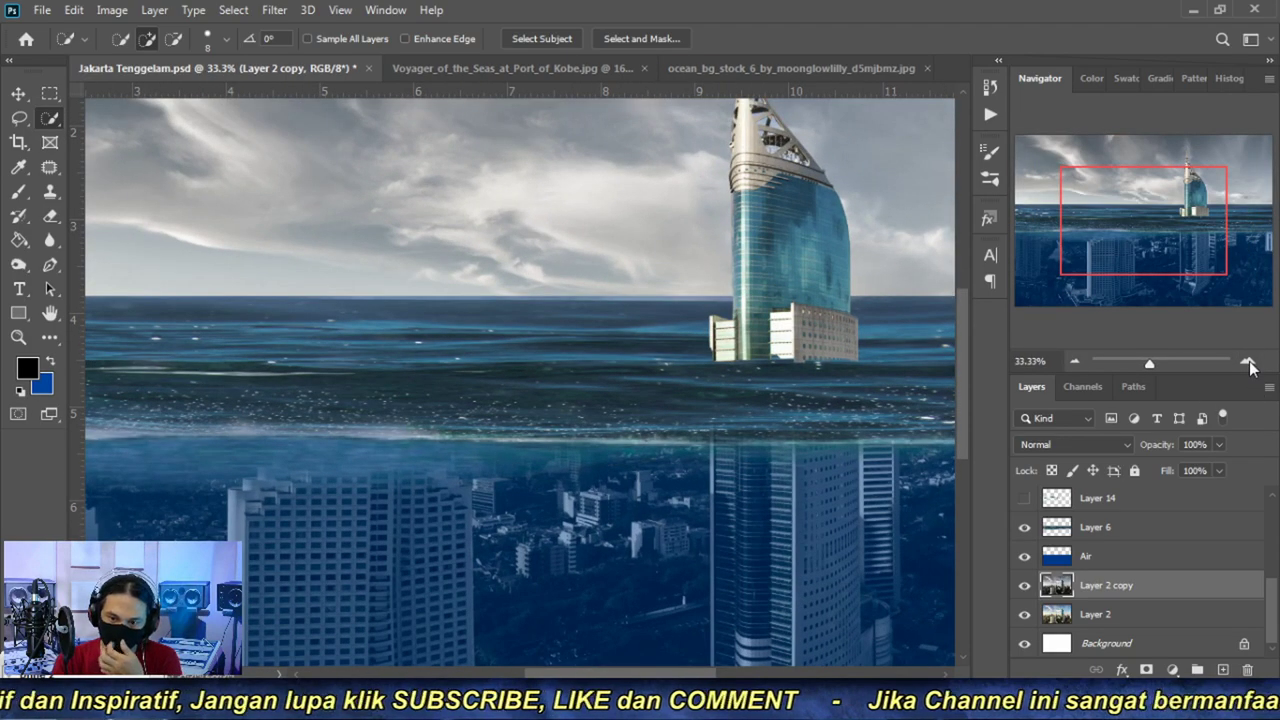
left_click_drag(1170, 237, 1201, 229)
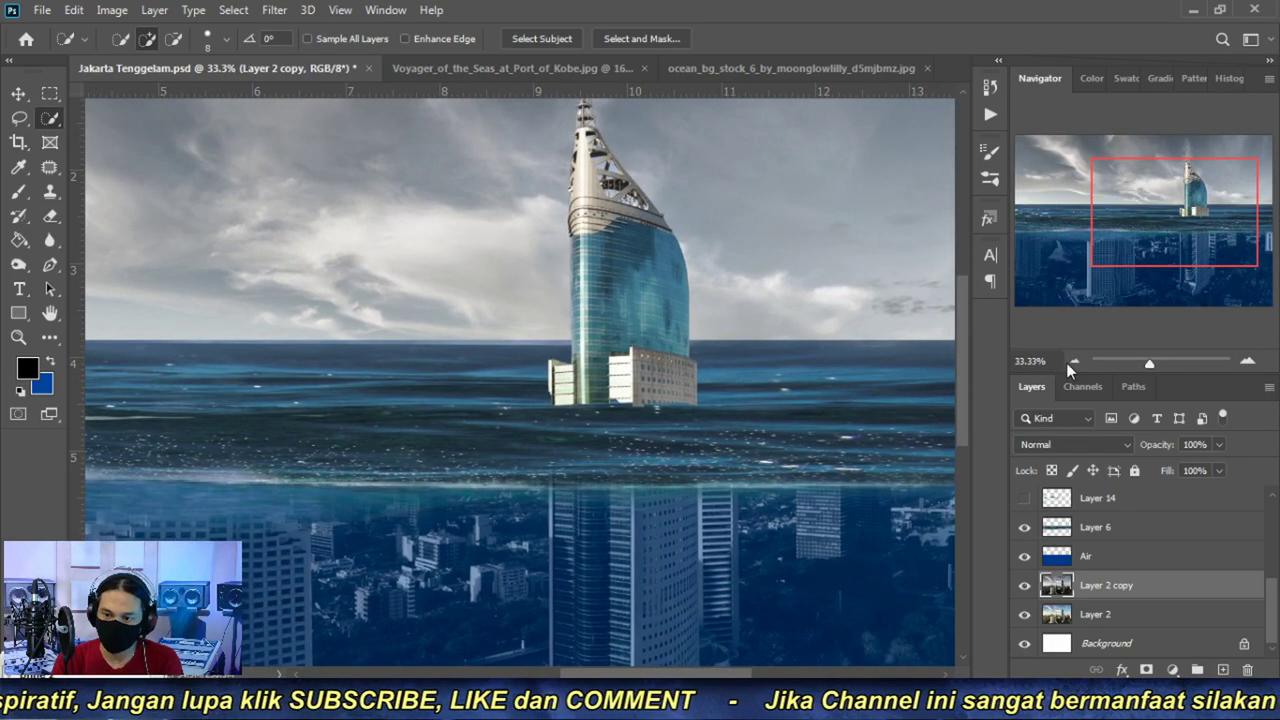
left_click(1073, 361)
left_click(1073, 361)
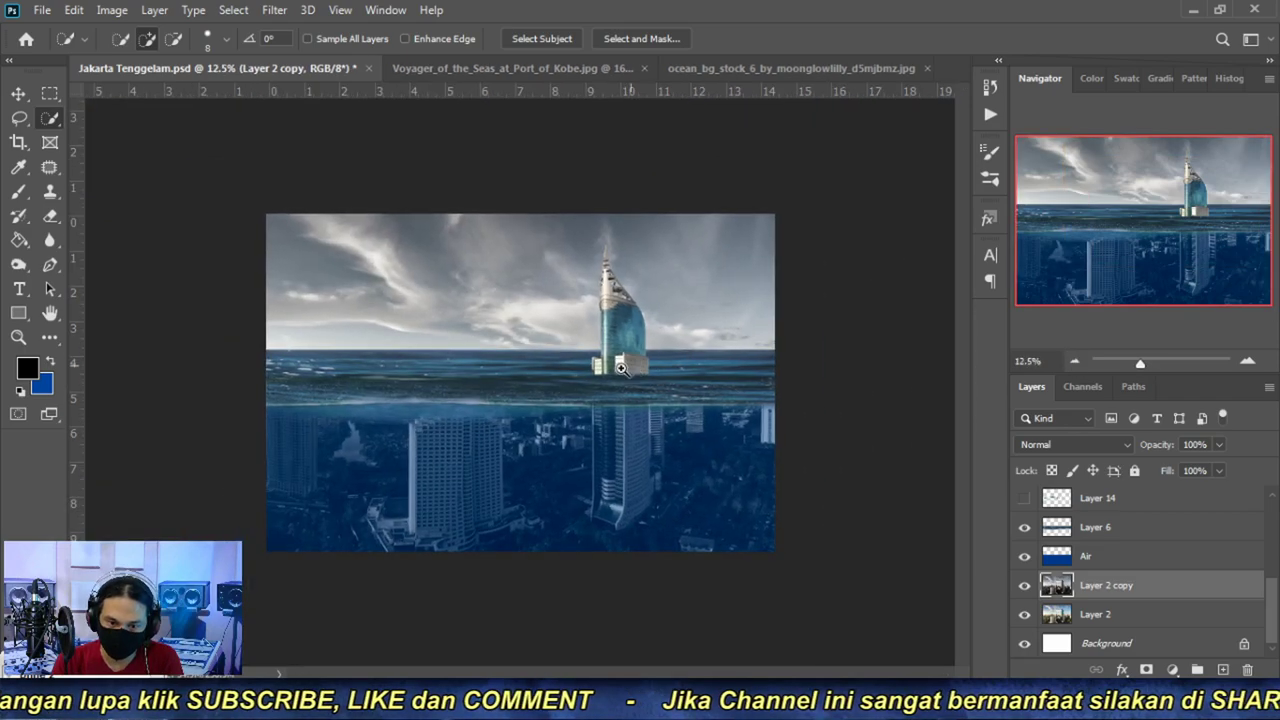
key("ctrl+plus")
left_click(656, 328)
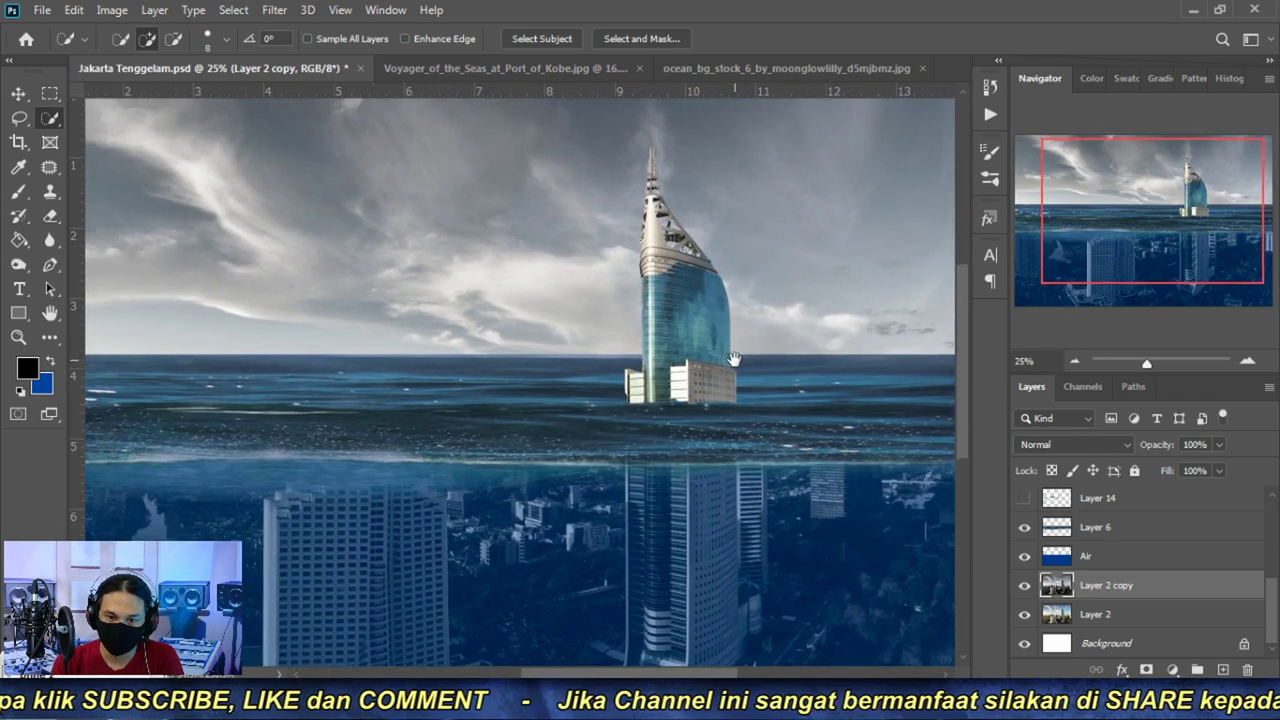
left_click_drag(707, 350, 773, 376)
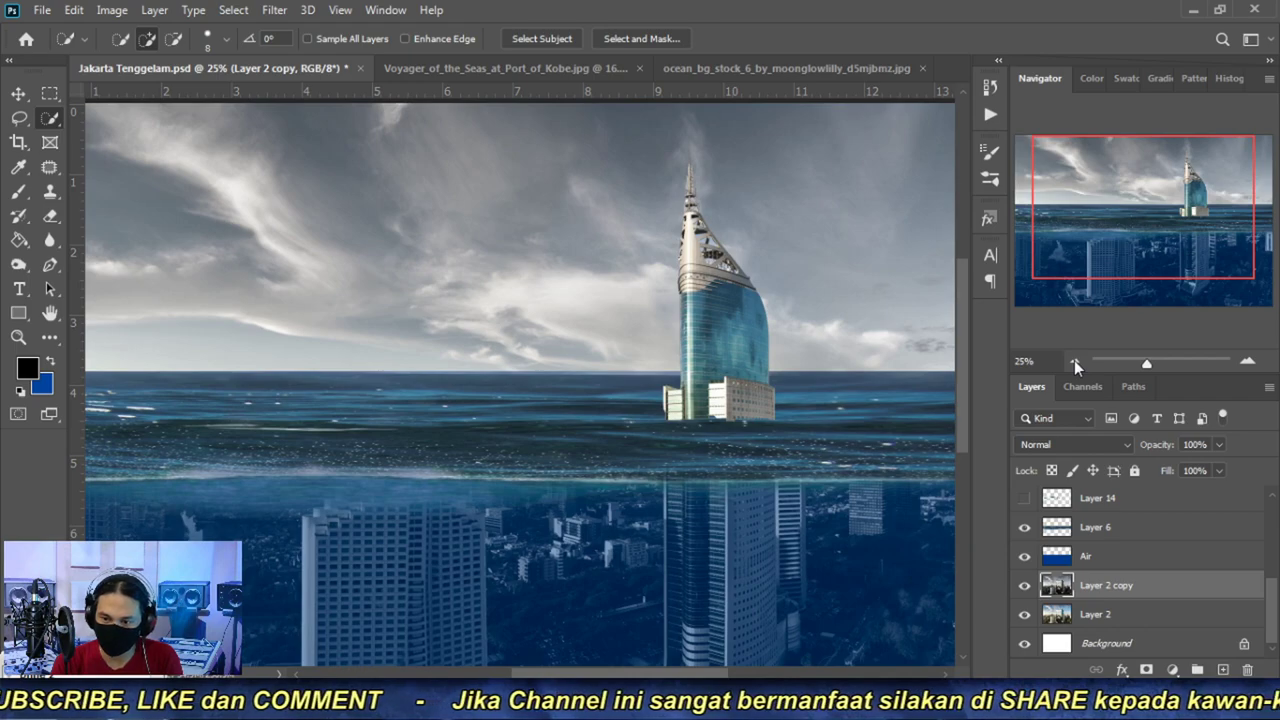
scroll(1170, 591, "up", 3)
scroll(1160, 586, "up", 2)
scroll(1155, 582, "up", 1)
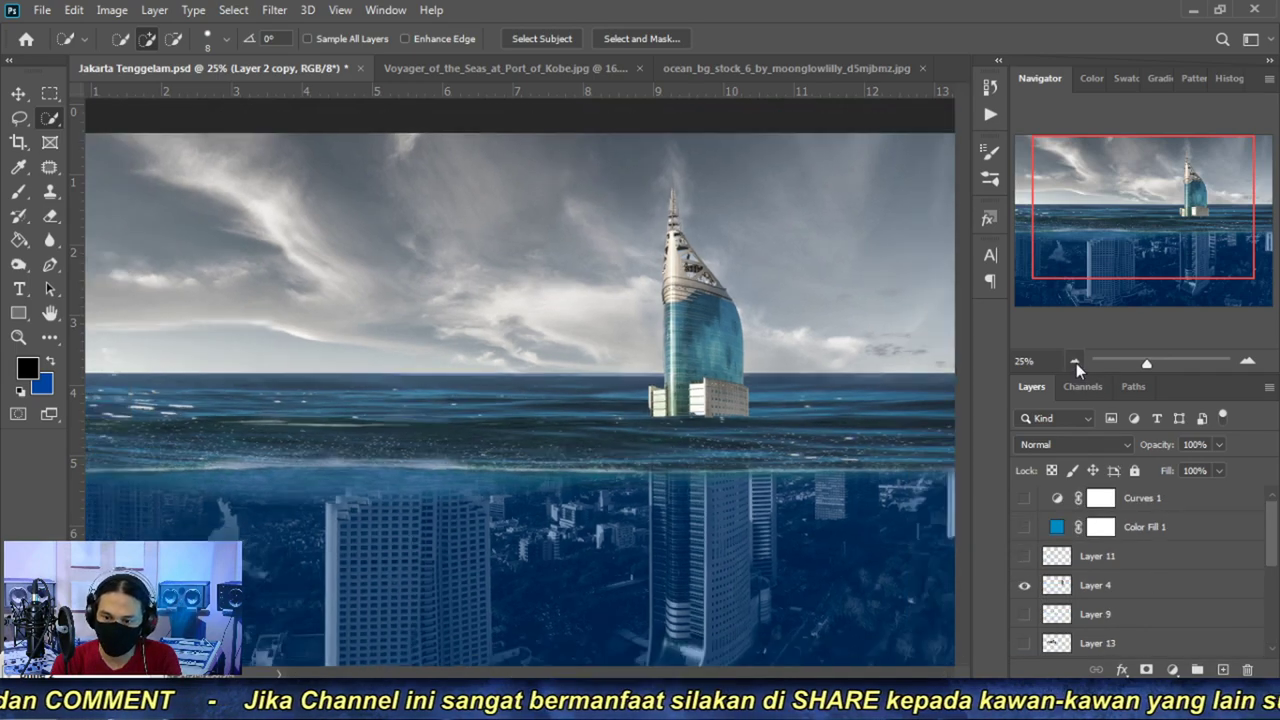
left_click(1075, 362)
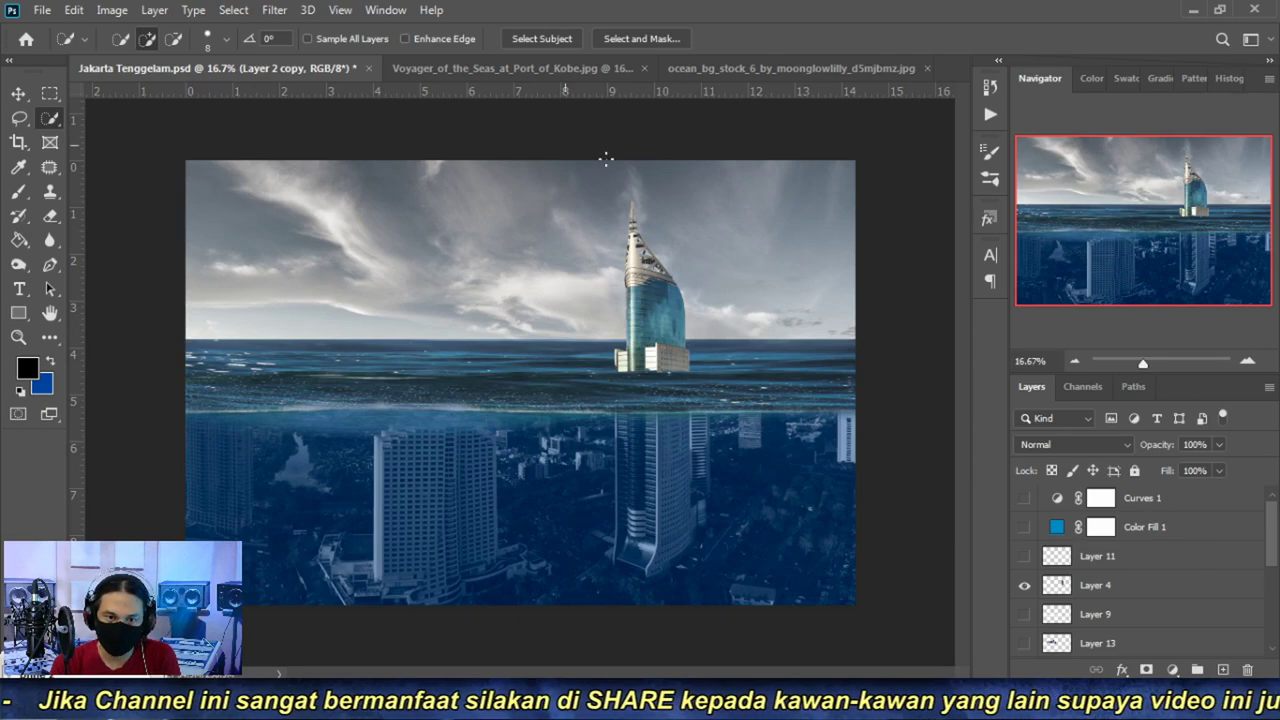
- Cut the cruise ship out with Object Selection onto Layer 1 and hide the Background layer
left_click(533, 66)
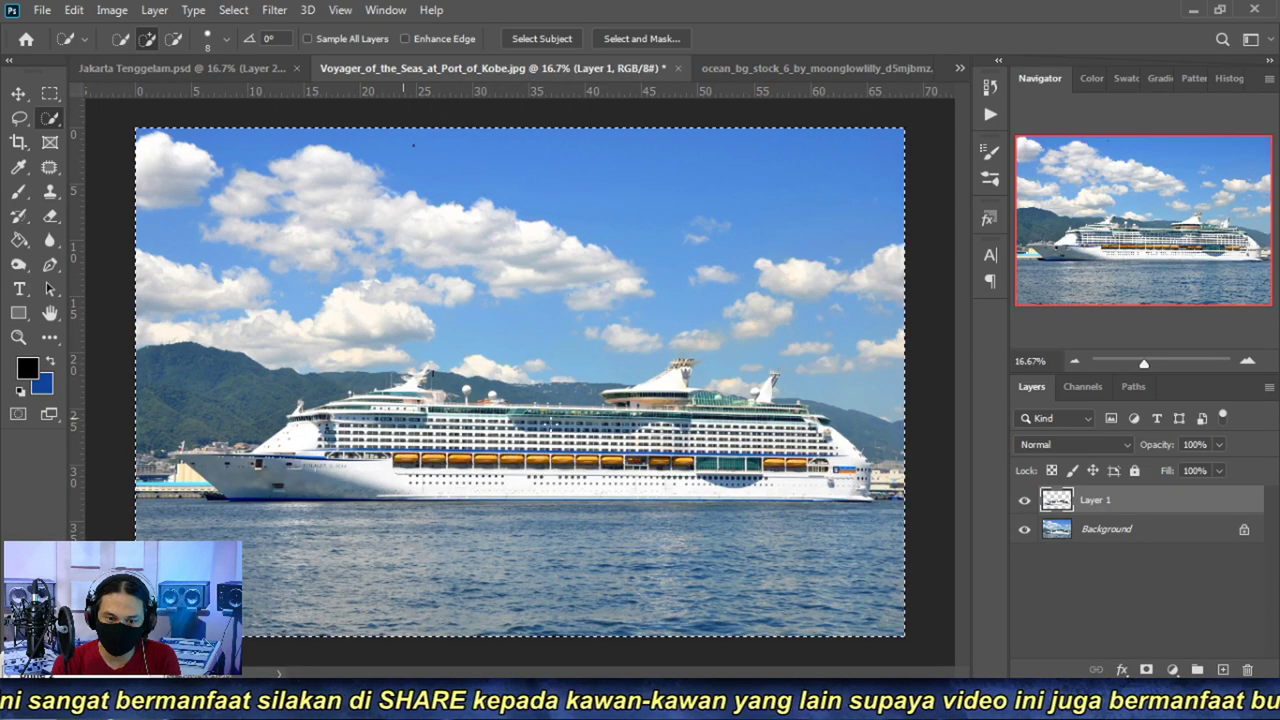
key("ctrl+d")
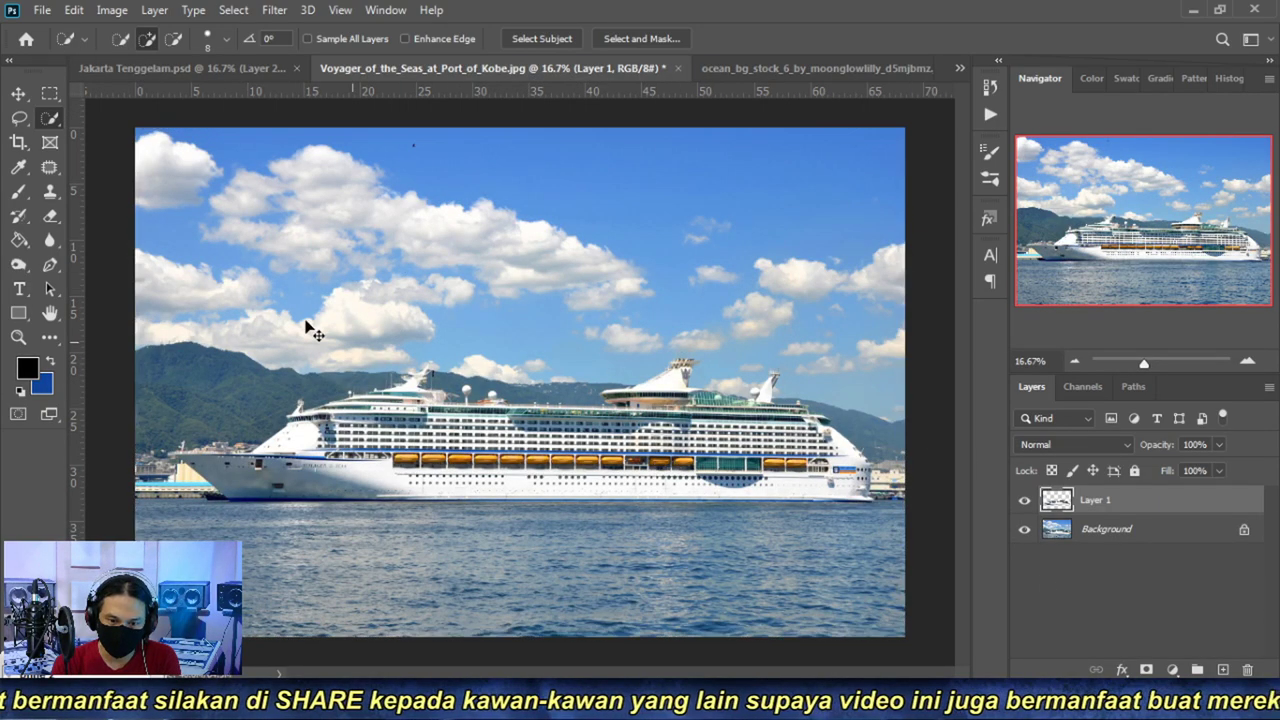
right_click(50, 117)
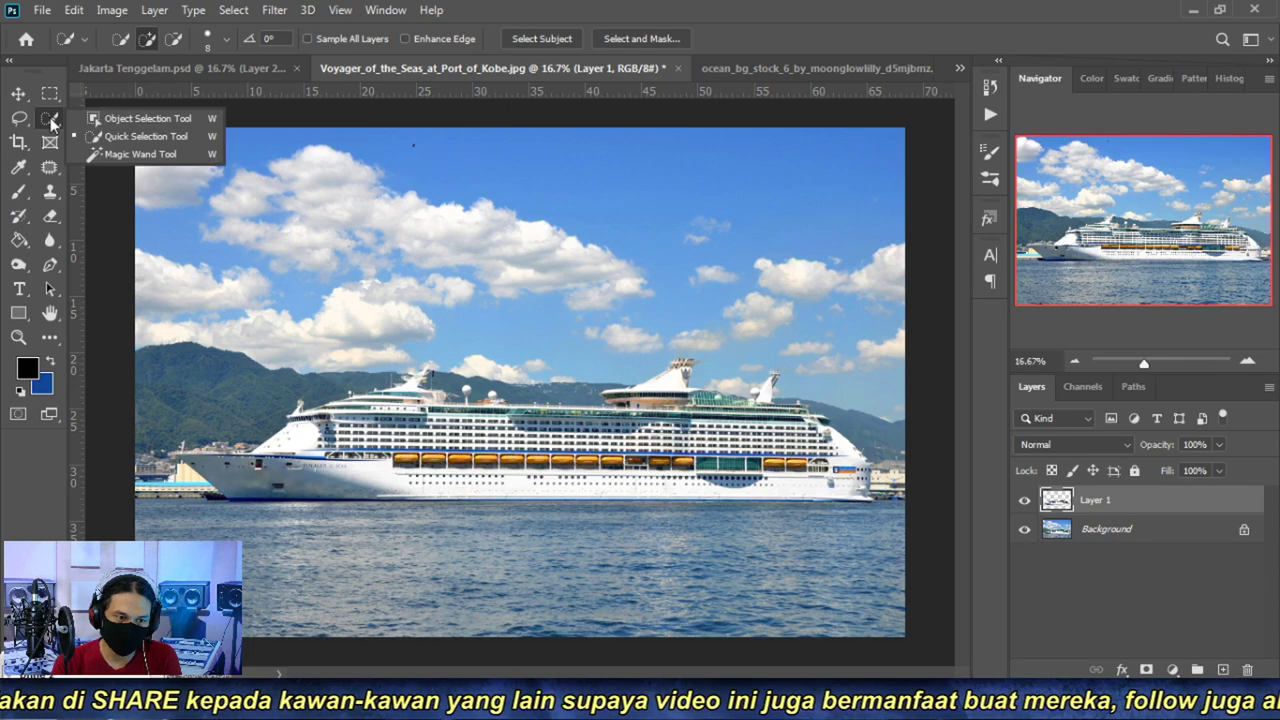
left_click(105, 122)
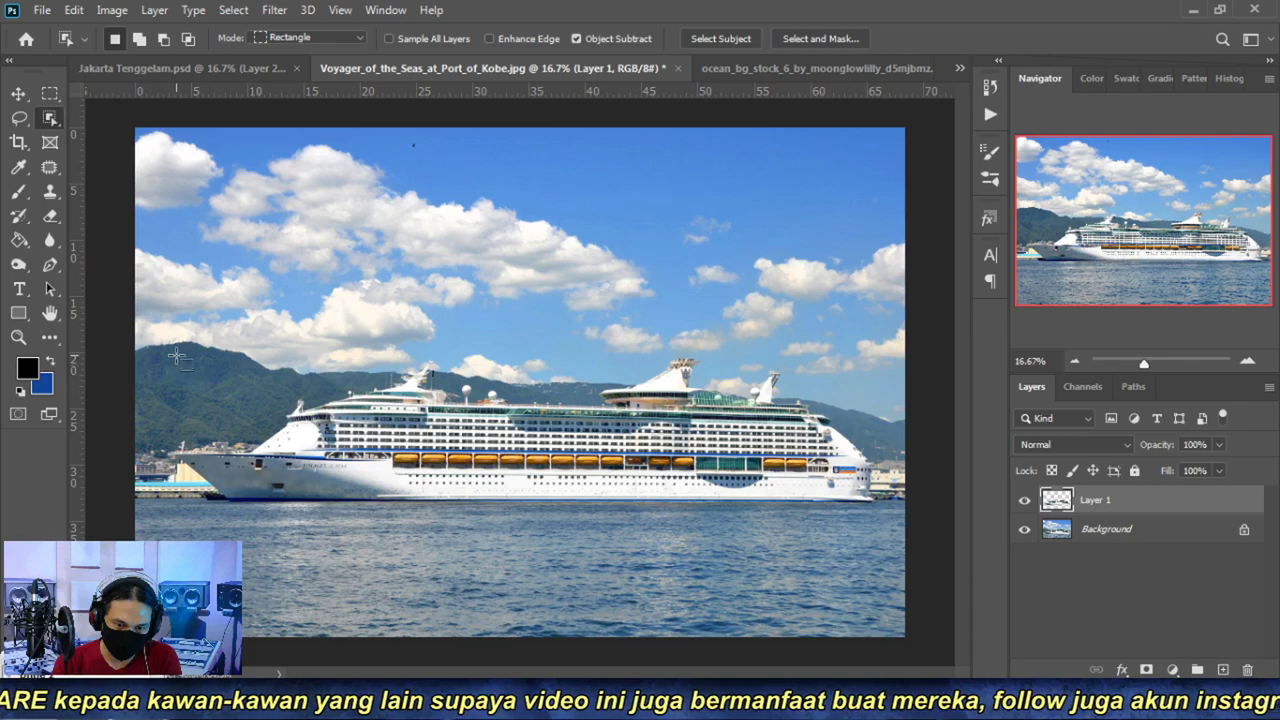
left_click_drag(174, 352, 881, 528)
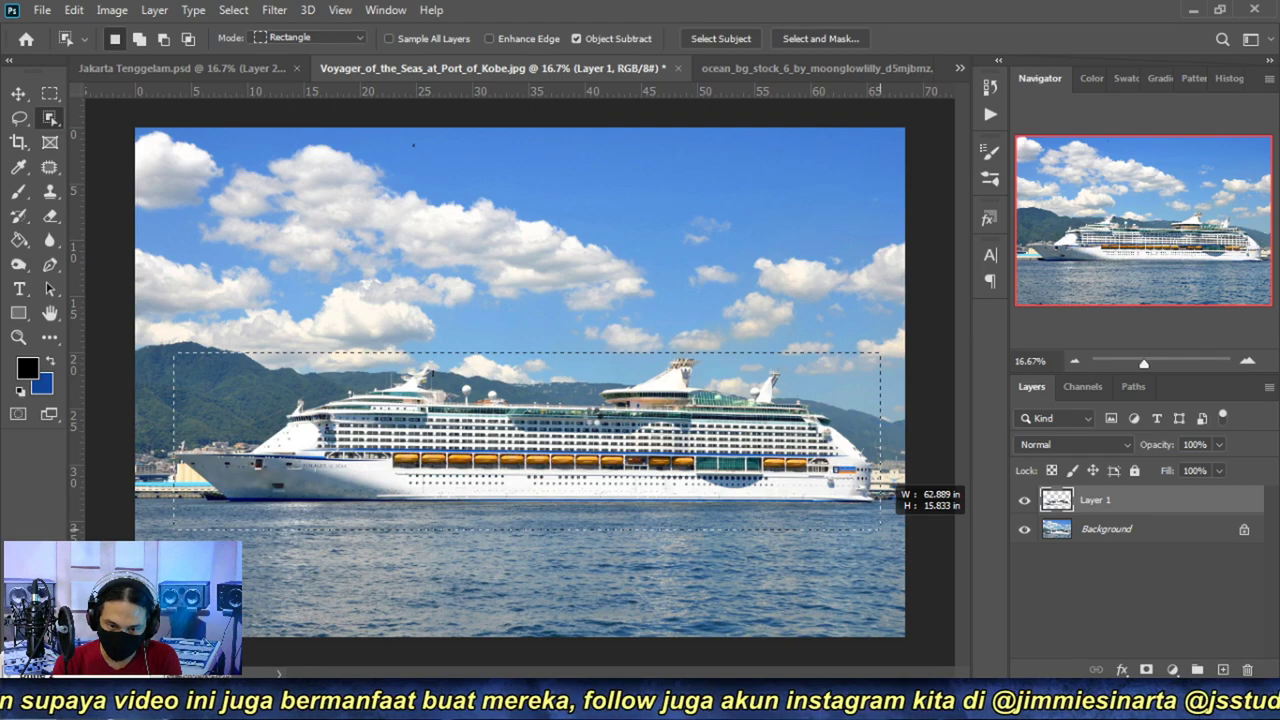
left_click_drag(881, 528, 881, 528)
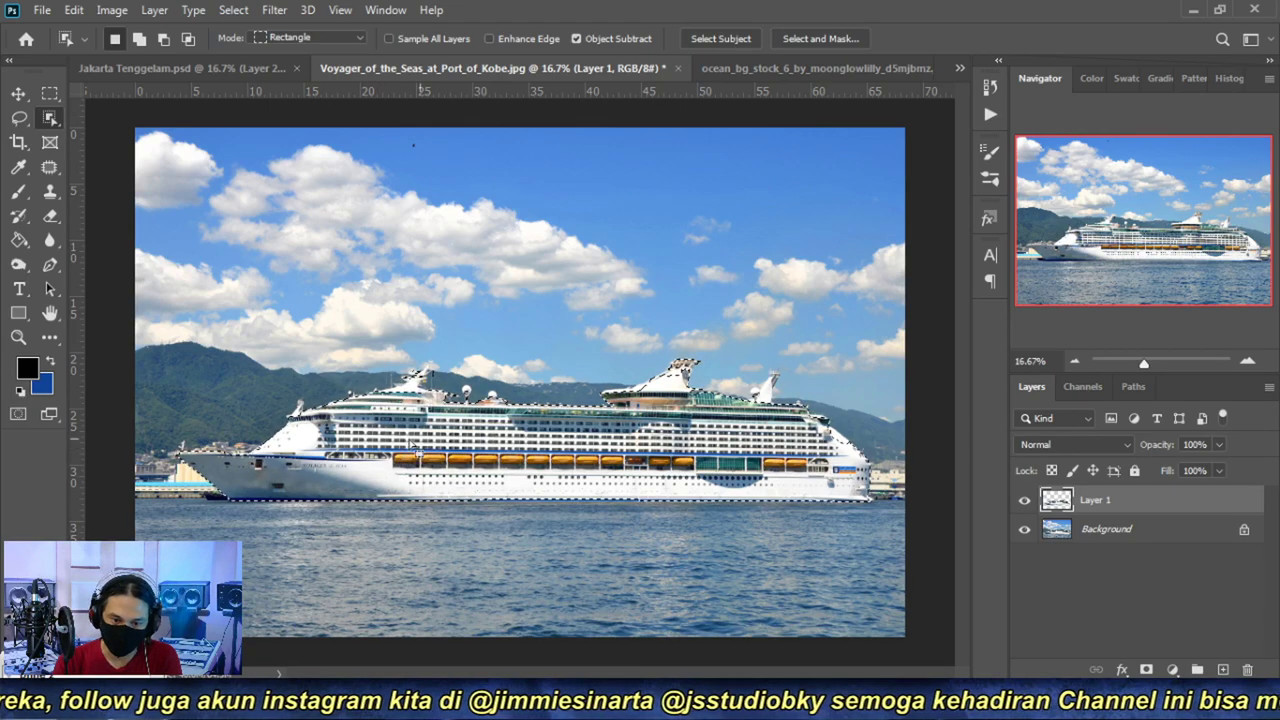
key("ctrl+d")
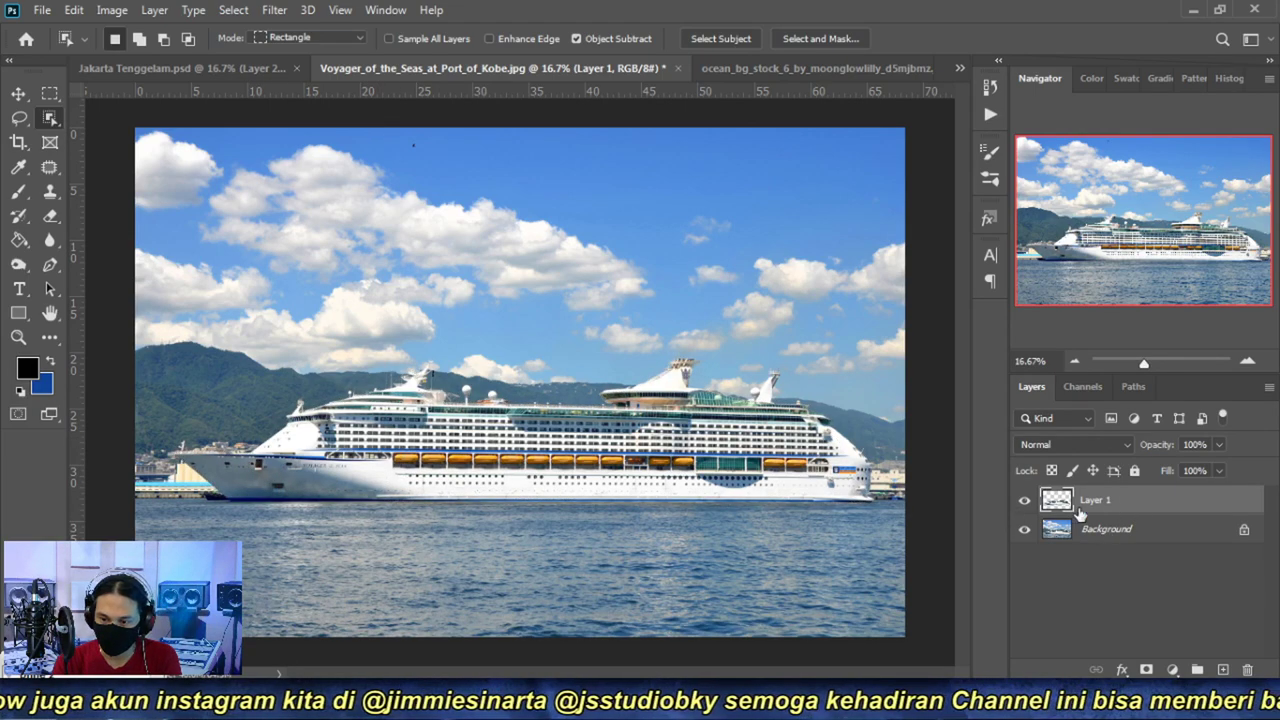
left_click(1024, 529)
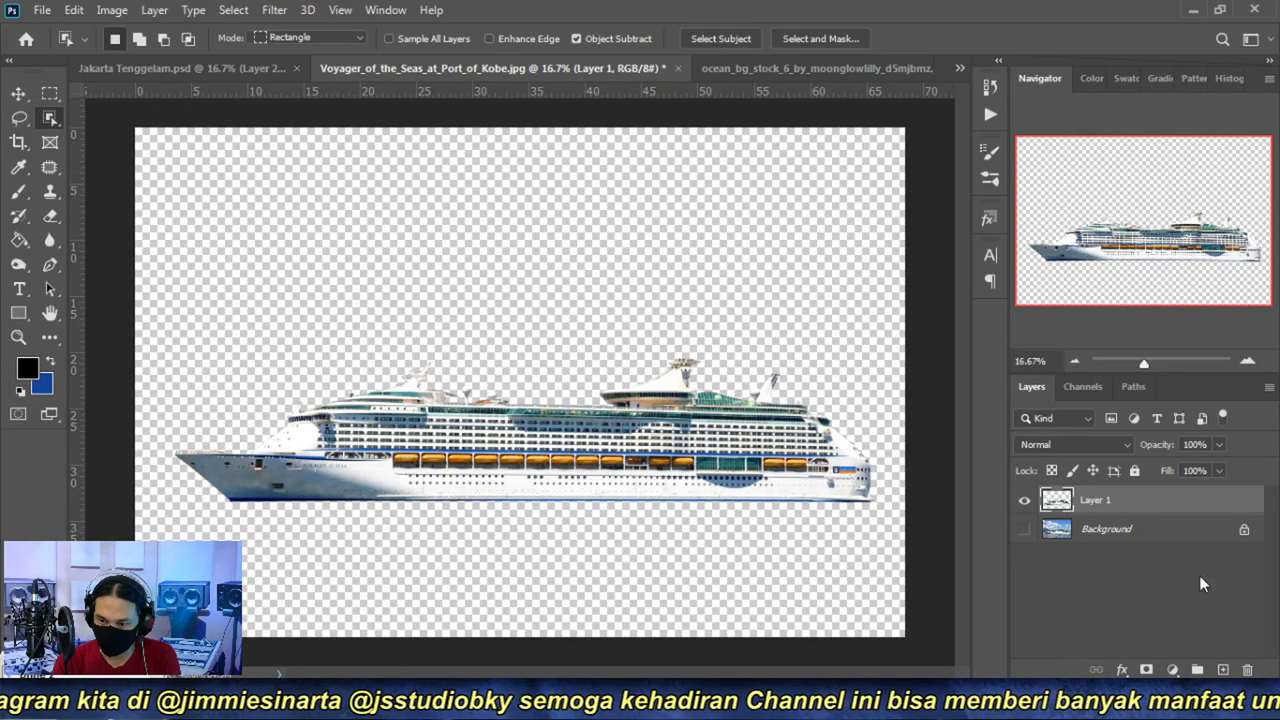
- Add a new empty layer between the Background and the ship layer
double_click(1145, 503)
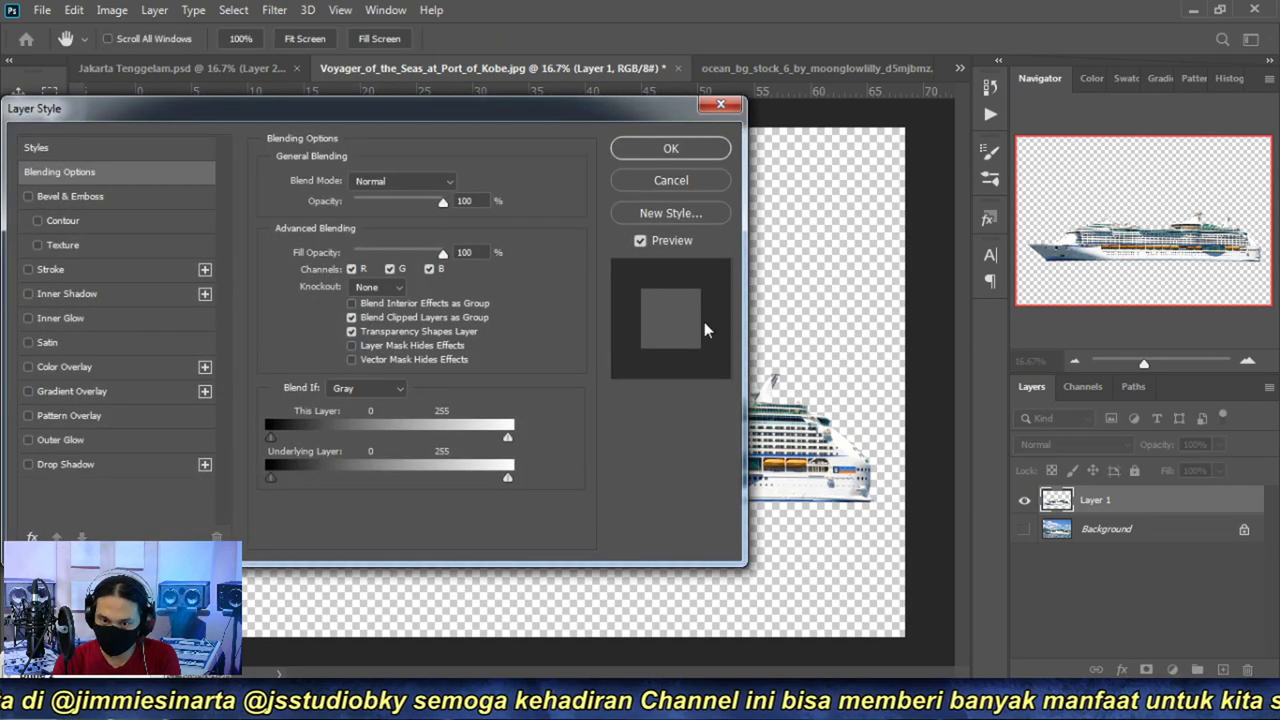
left_click(671, 180)
left_click(1145, 530)
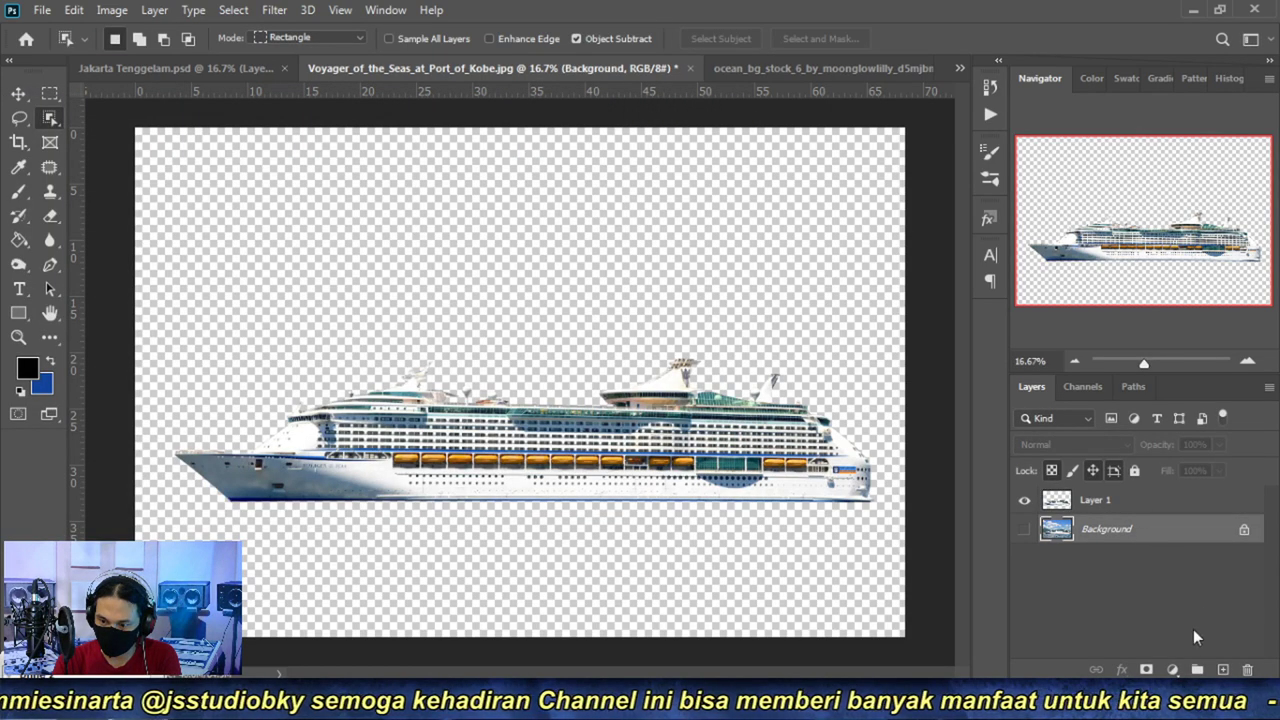
left_click(1222, 669)
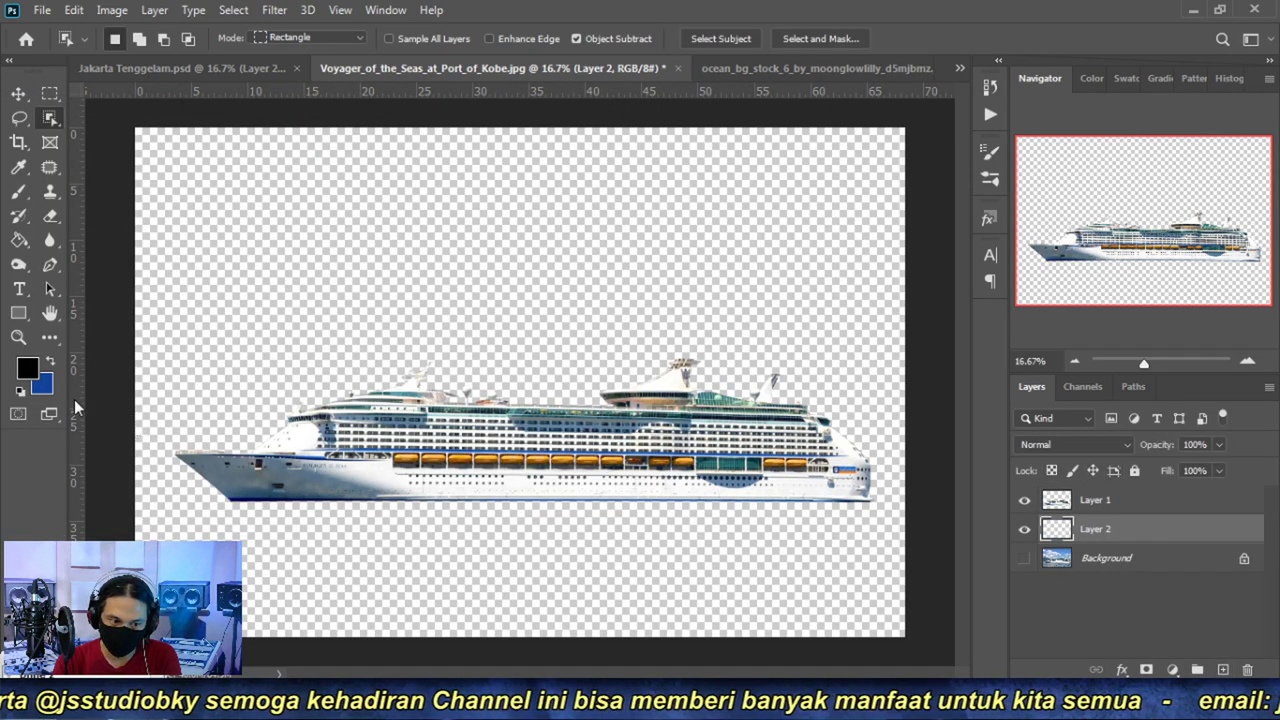
- Fill the new layer with background colour green #00963c
left_click(41, 382)
left_click(985, 262)
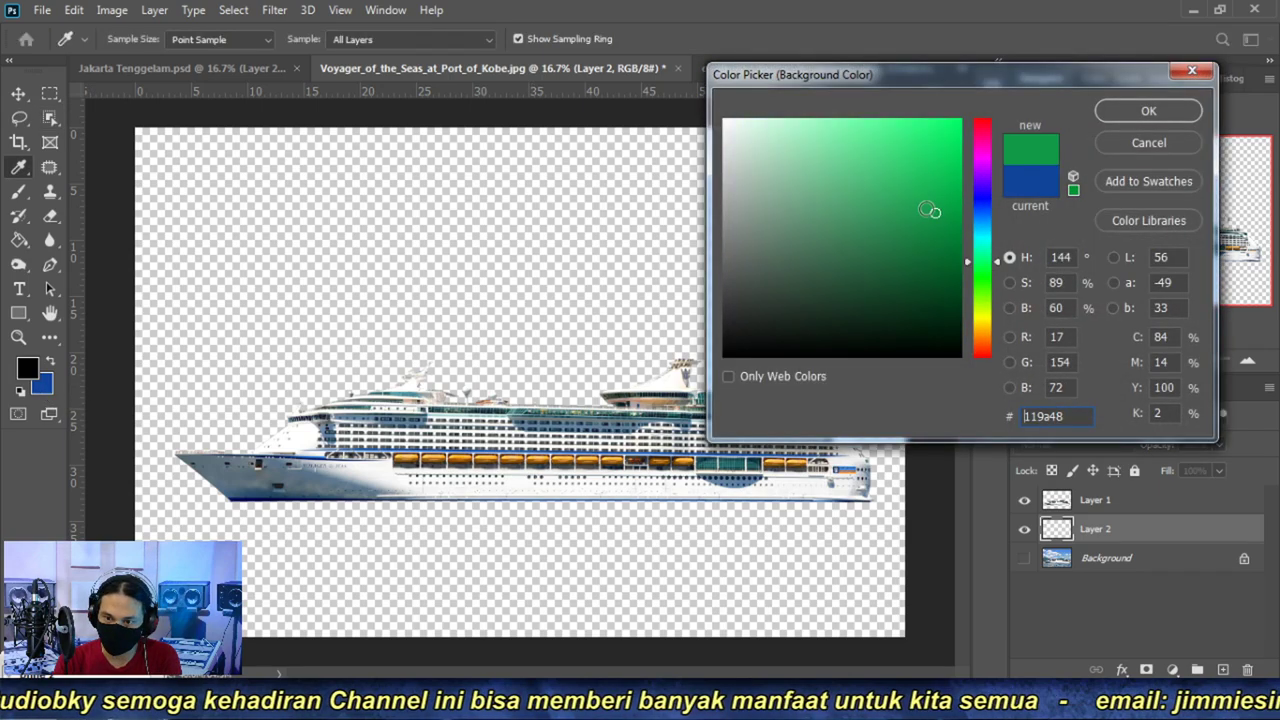
left_click_drag(935, 160, 958, 216)
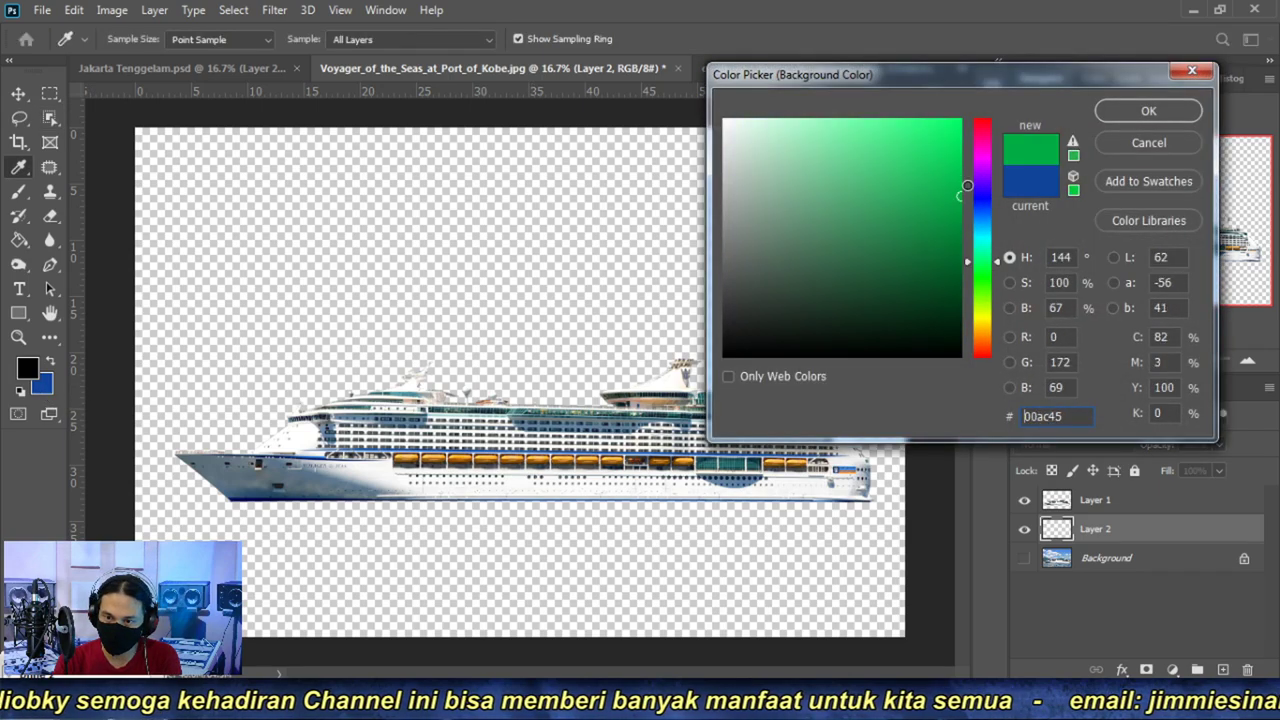
left_click(1177, 111)
key("ctrl+BackSpace")
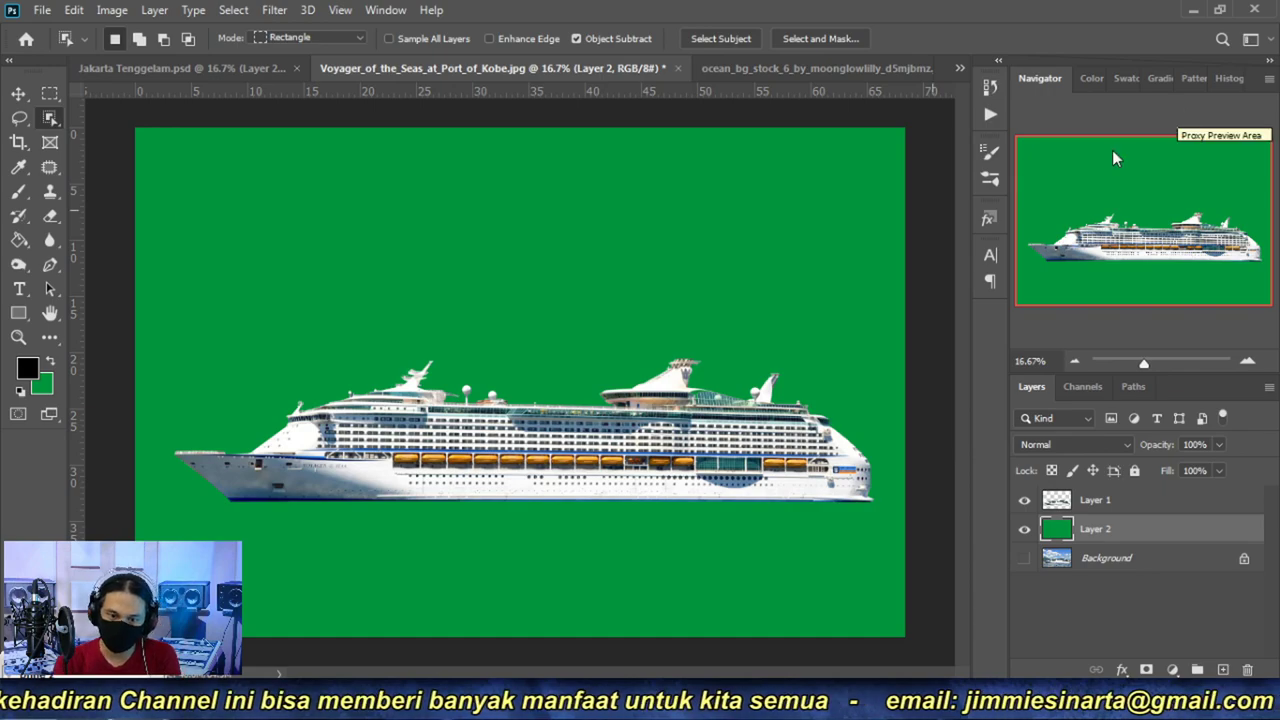
- Select all on ship Layer 1, then delete the yacht Layer 8 in Jakarta Tenggelam.psd
left_click(1100, 500)
key("ctrl+a")
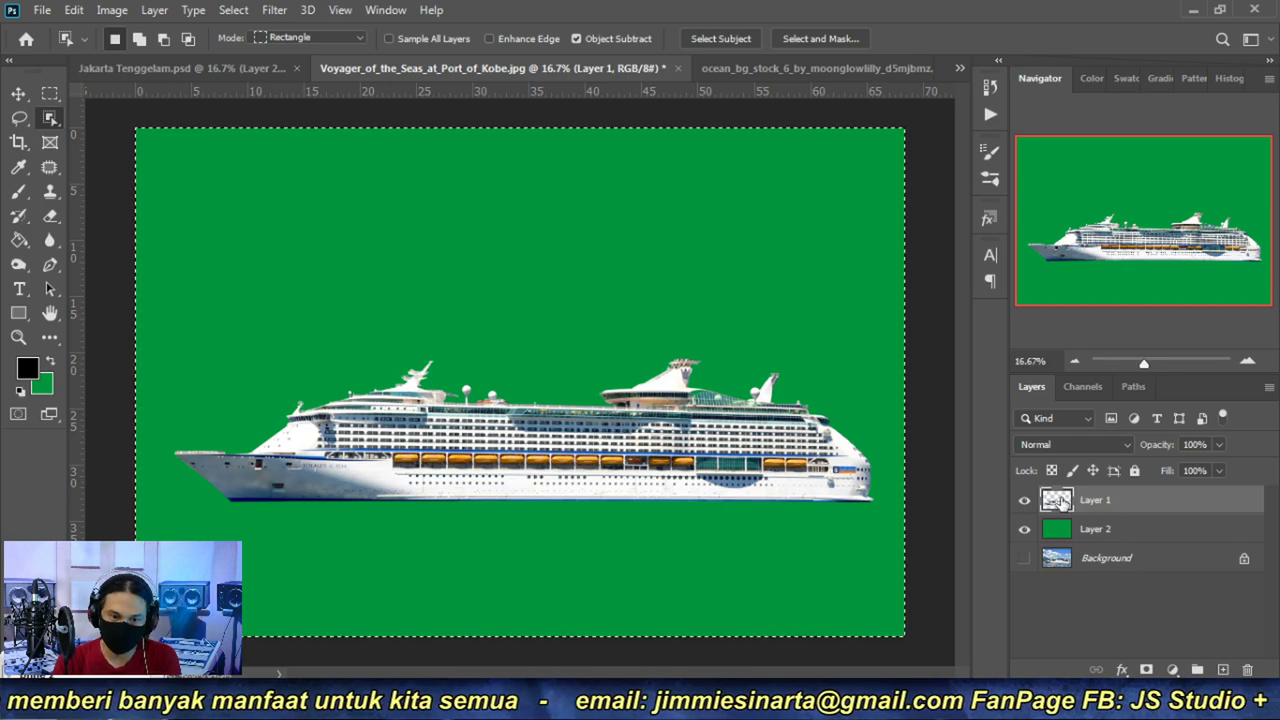
left_click(231, 66)
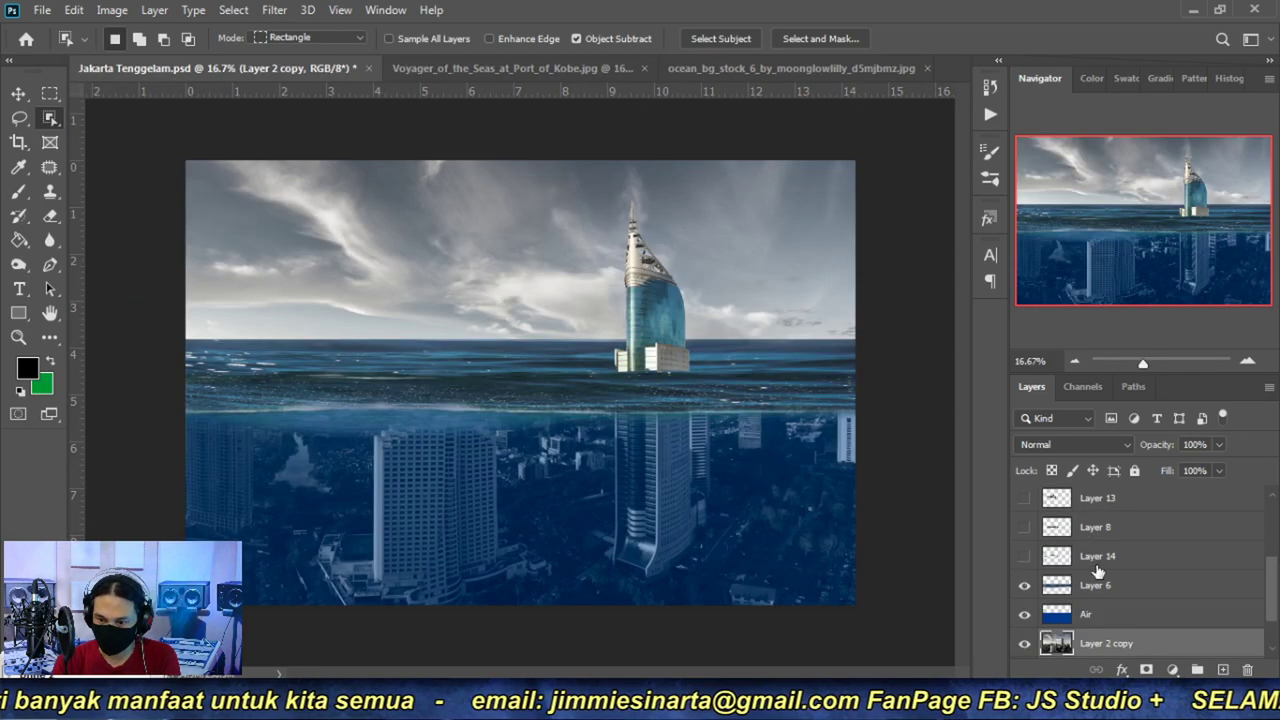
left_click(1024, 531)
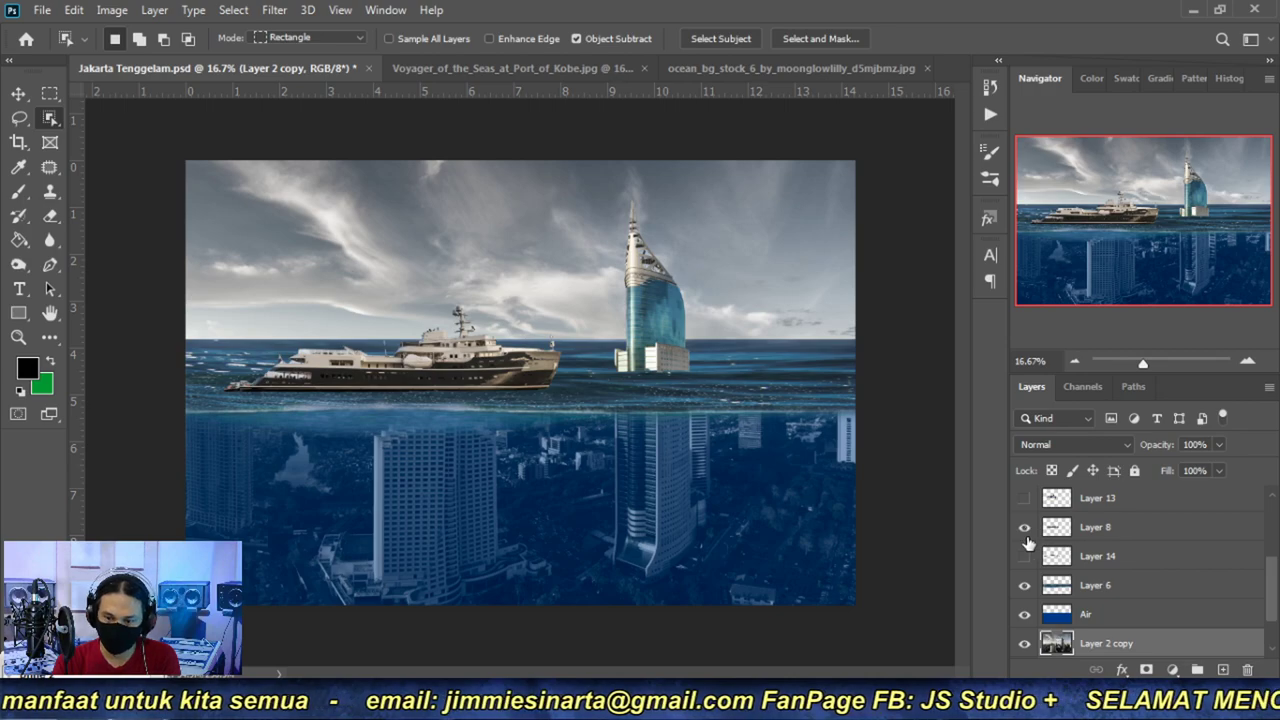
left_click(1127, 535)
left_click_drag(1248, 668, 1248, 669)
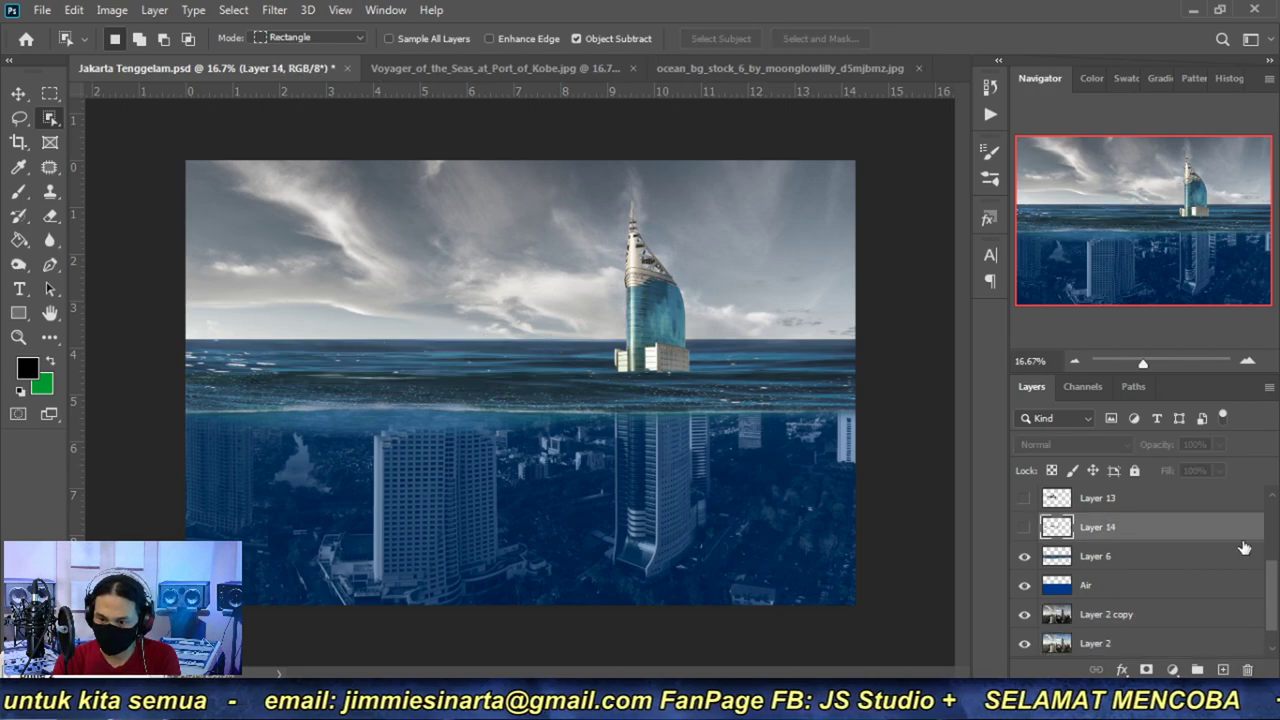
- Show the cruise ship Layer 14 and zoom to 25% to frame it beside the tower
scroll(1067, 566, "up", 2)
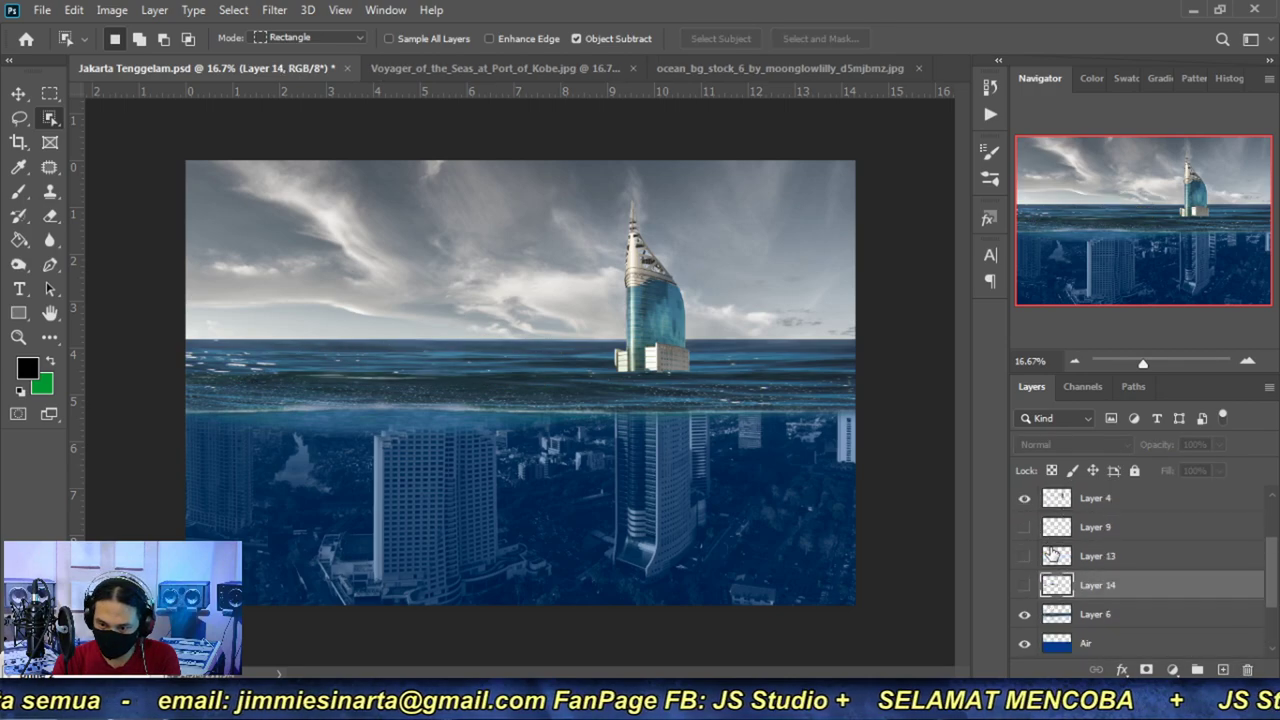
scroll(1055, 553, "up", 2)
scroll(1055, 553, "up", 1)
scroll(1055, 553, "down", 2)
scroll(1055, 553, "down", 1)
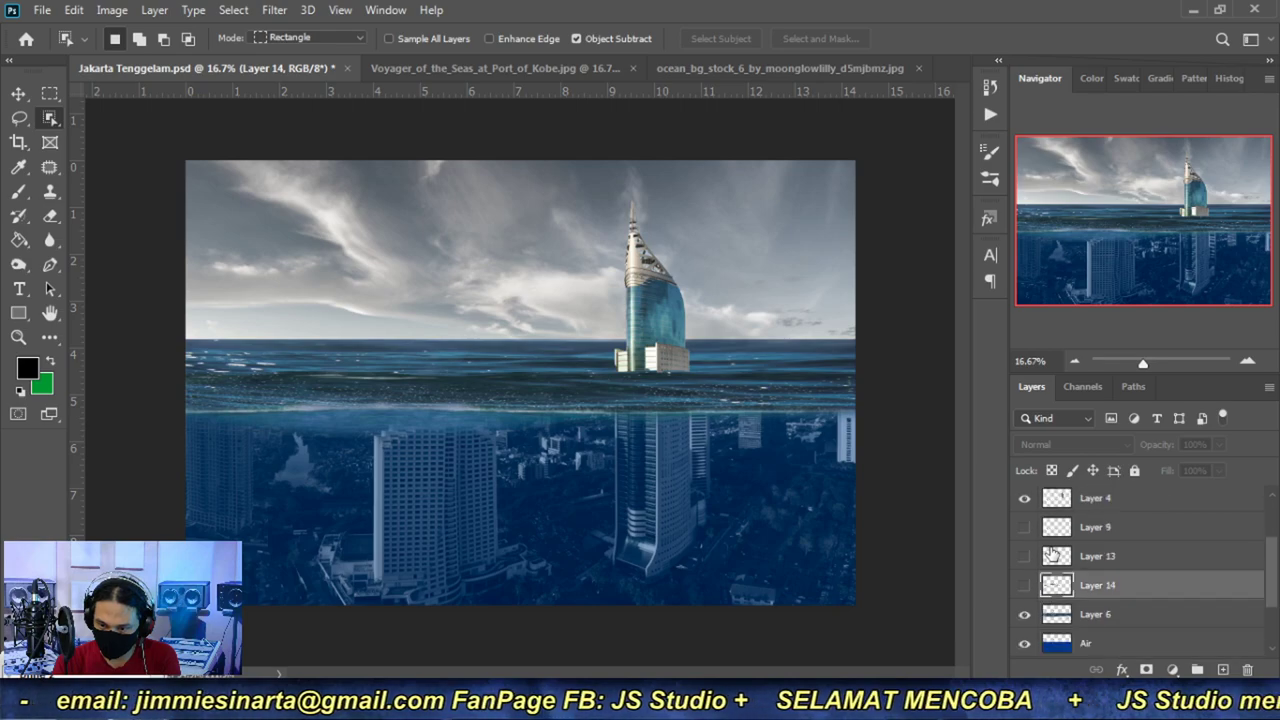
left_click(1024, 586)
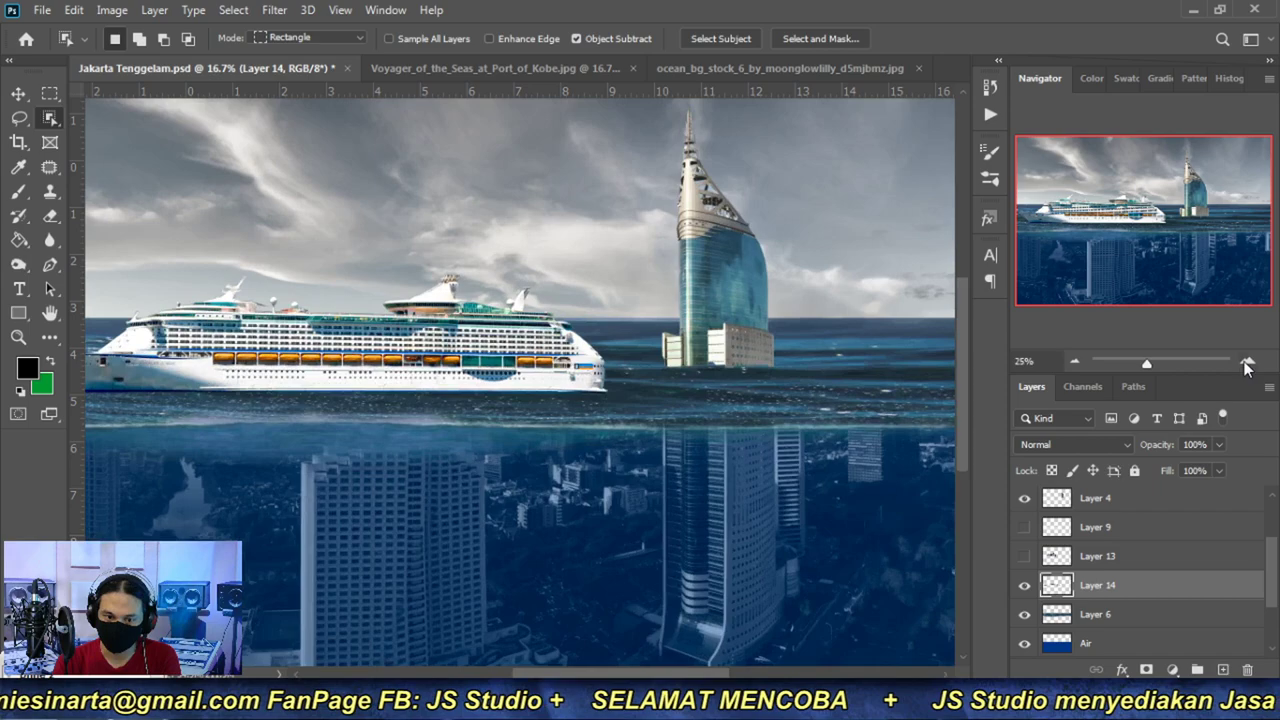
left_click(1247, 360)
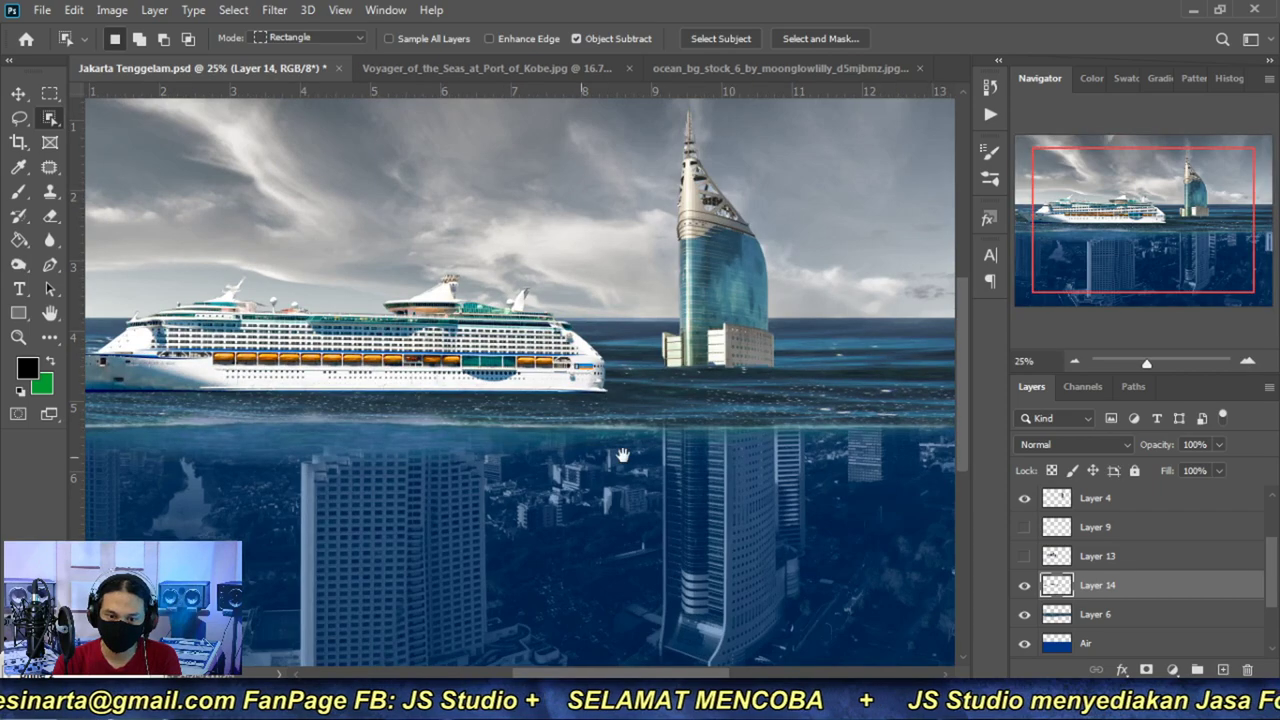
left_click_drag(622, 455, 722, 433)
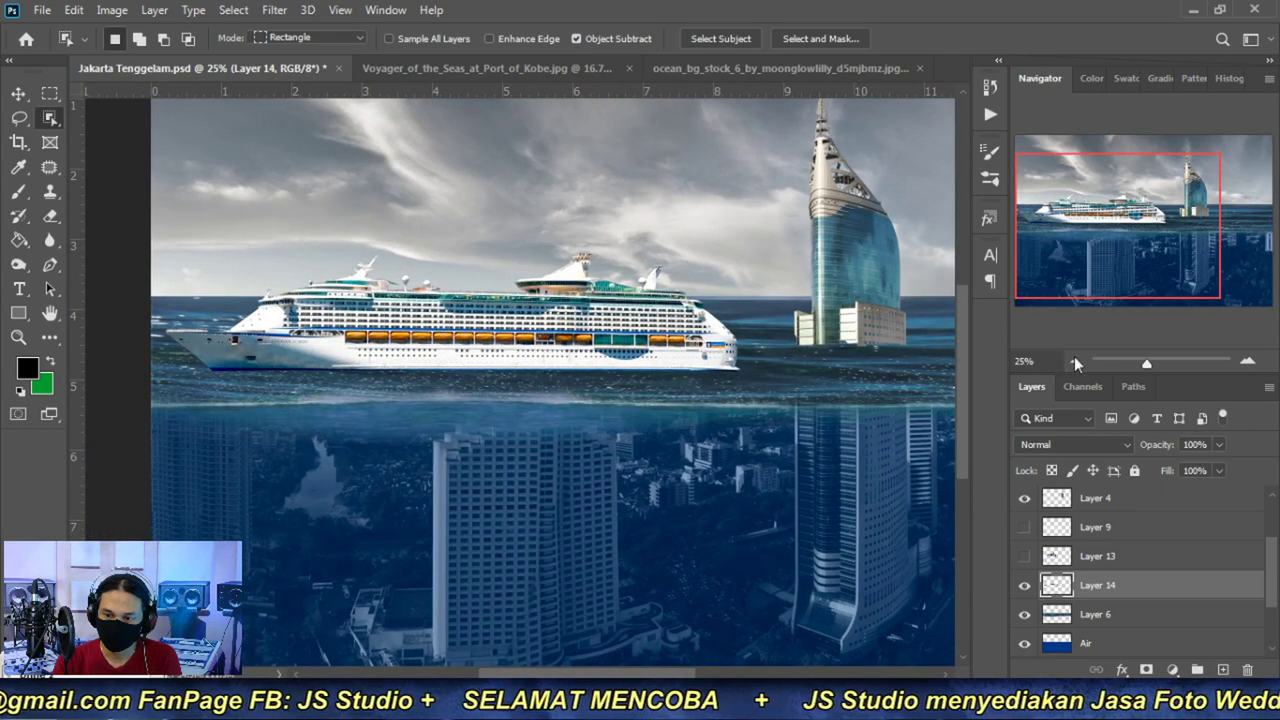
left_click(1074, 361)
scroll(473, 341, "up", 1)
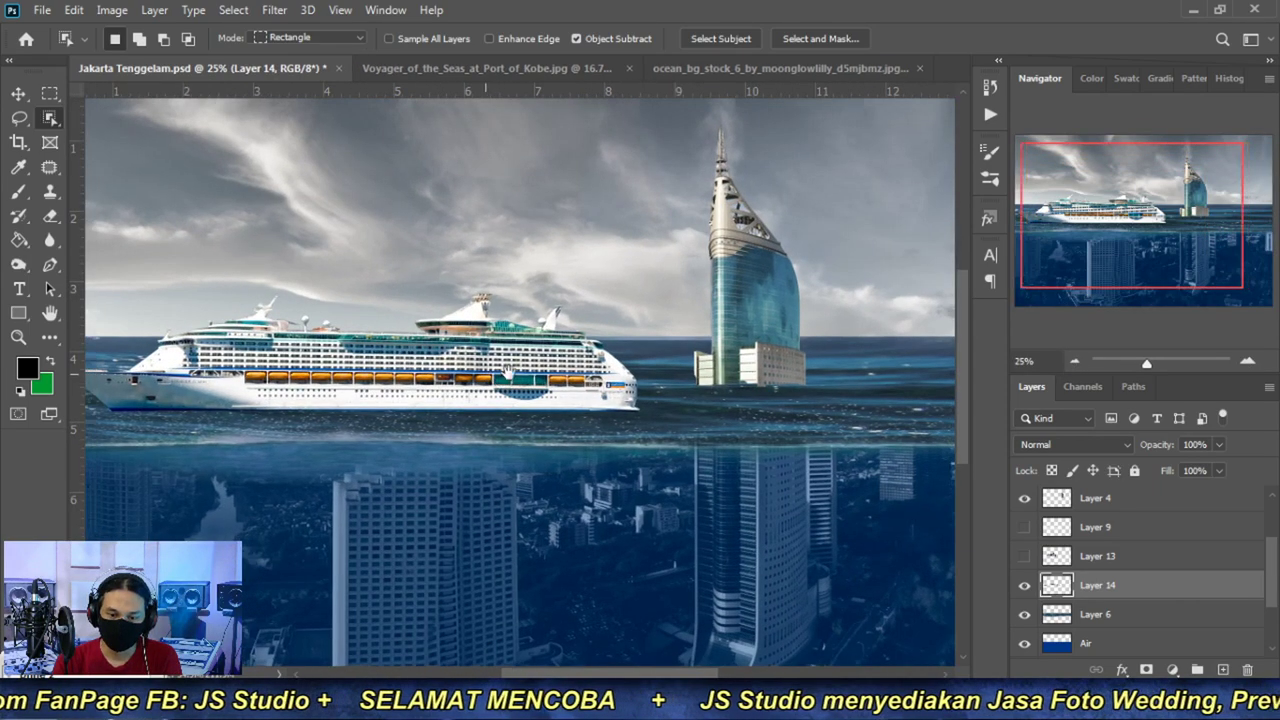
key("ctrl+t")
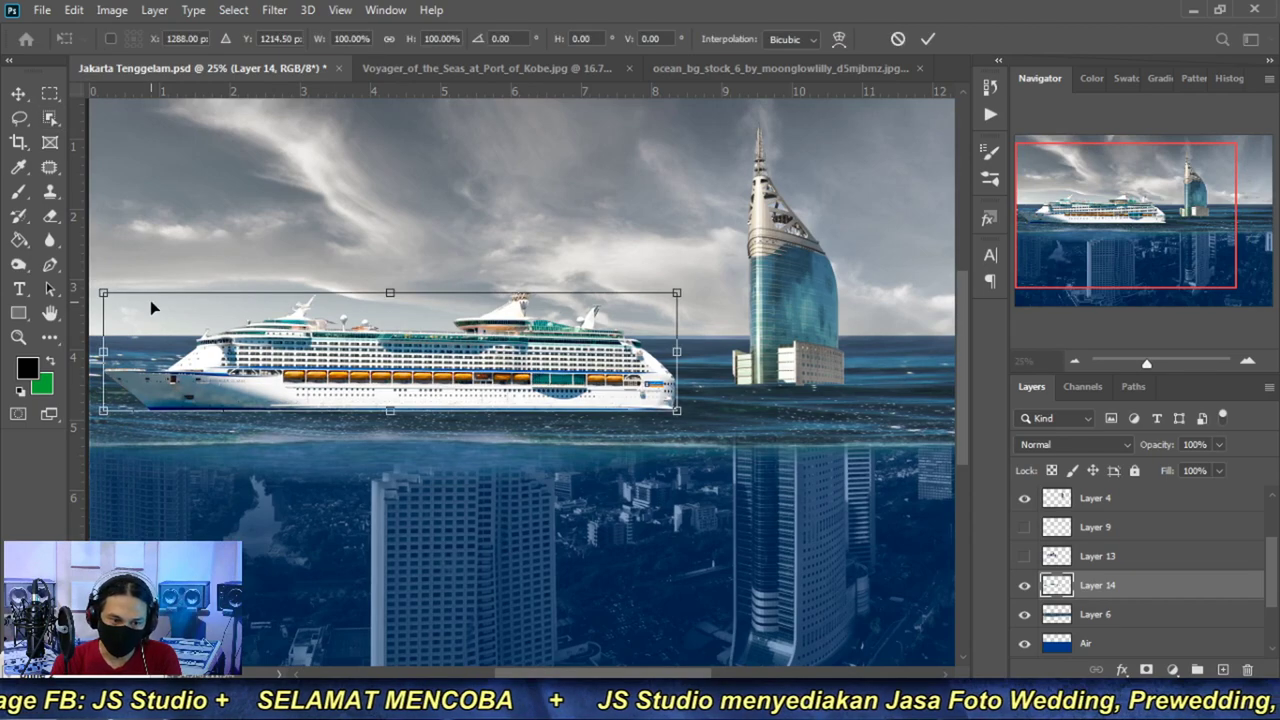
left_click_drag(103, 293, 166, 307)
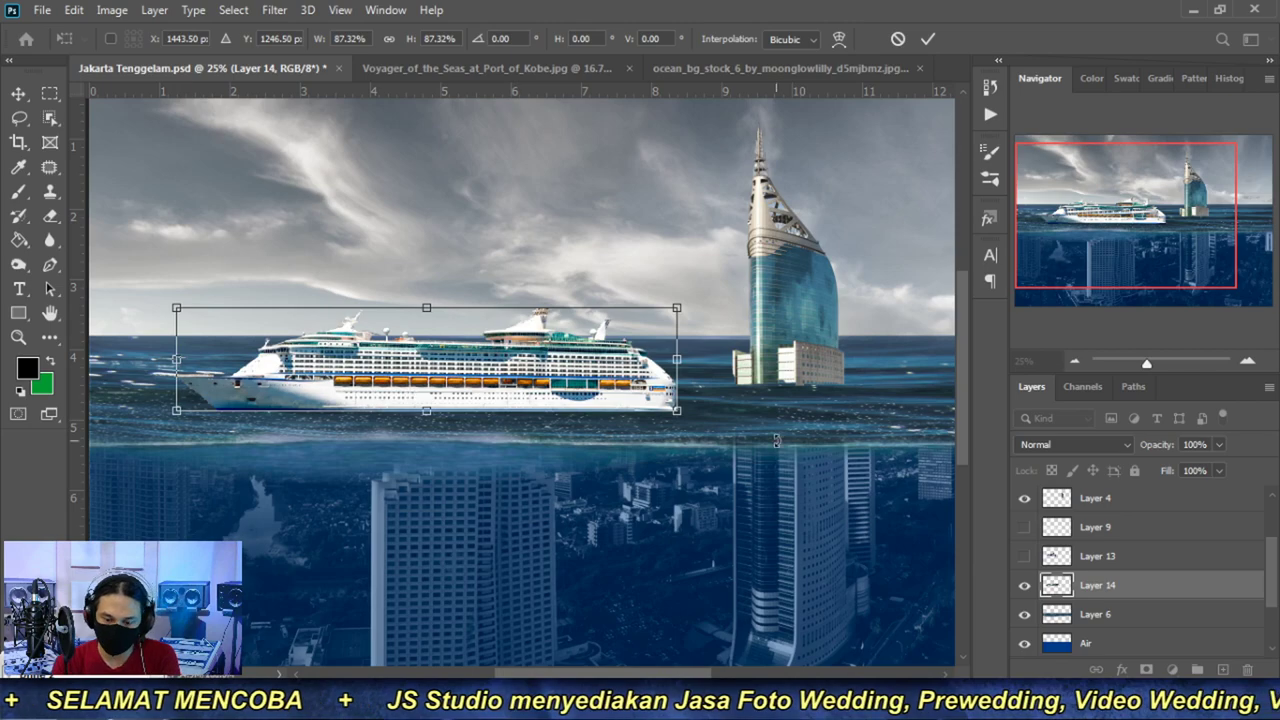
key("Return")
key("w")
left_click(1074, 360)
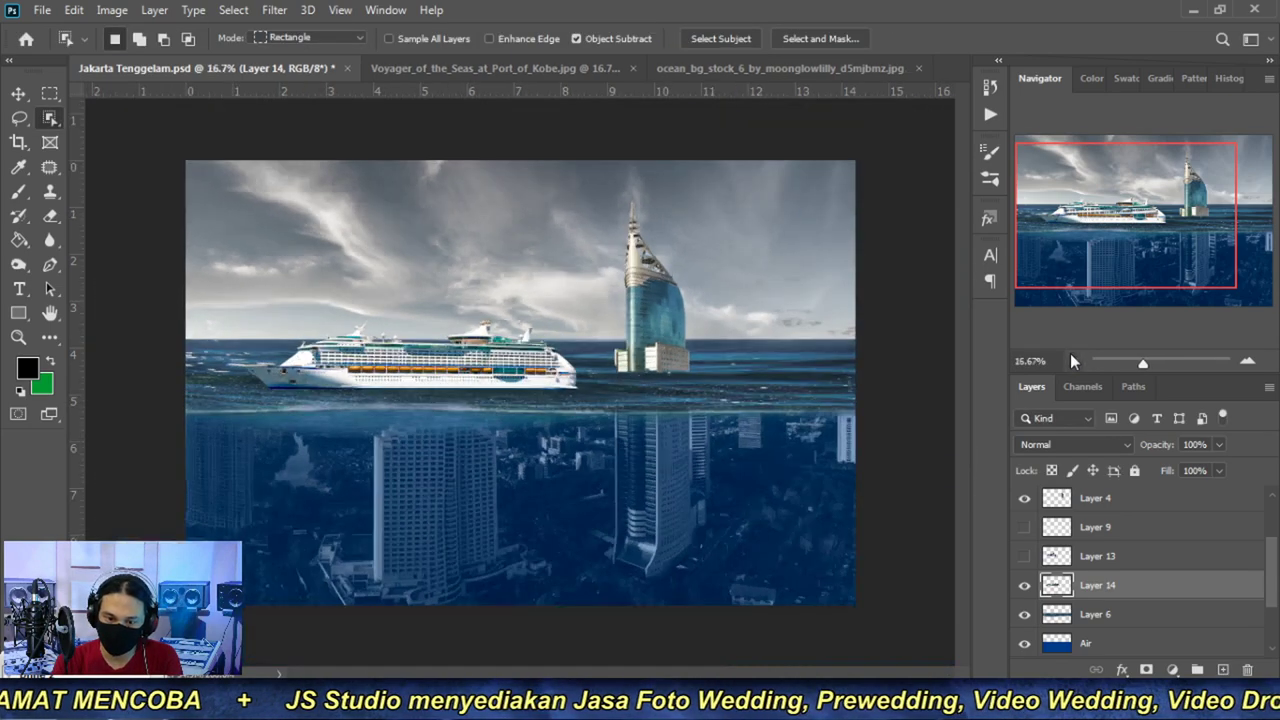
key("ctrl+equal")
left_click_drag(644, 449, 538, 378)
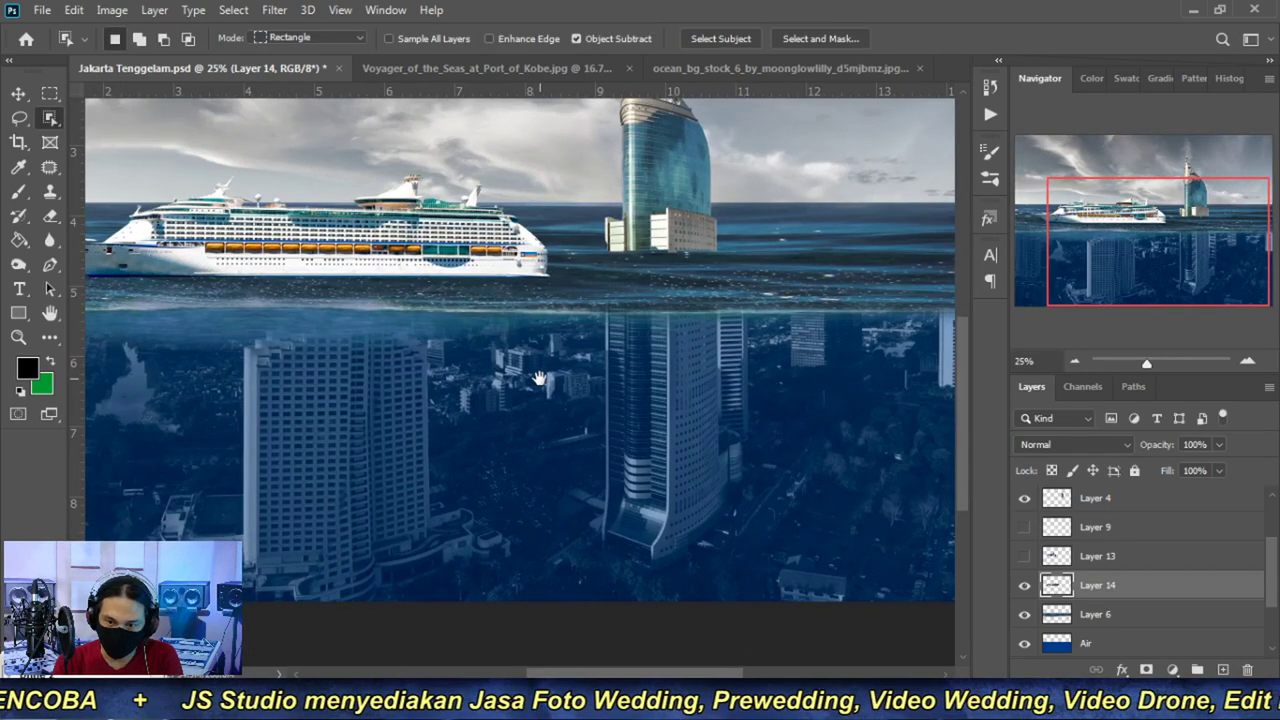
left_click(1073, 361)
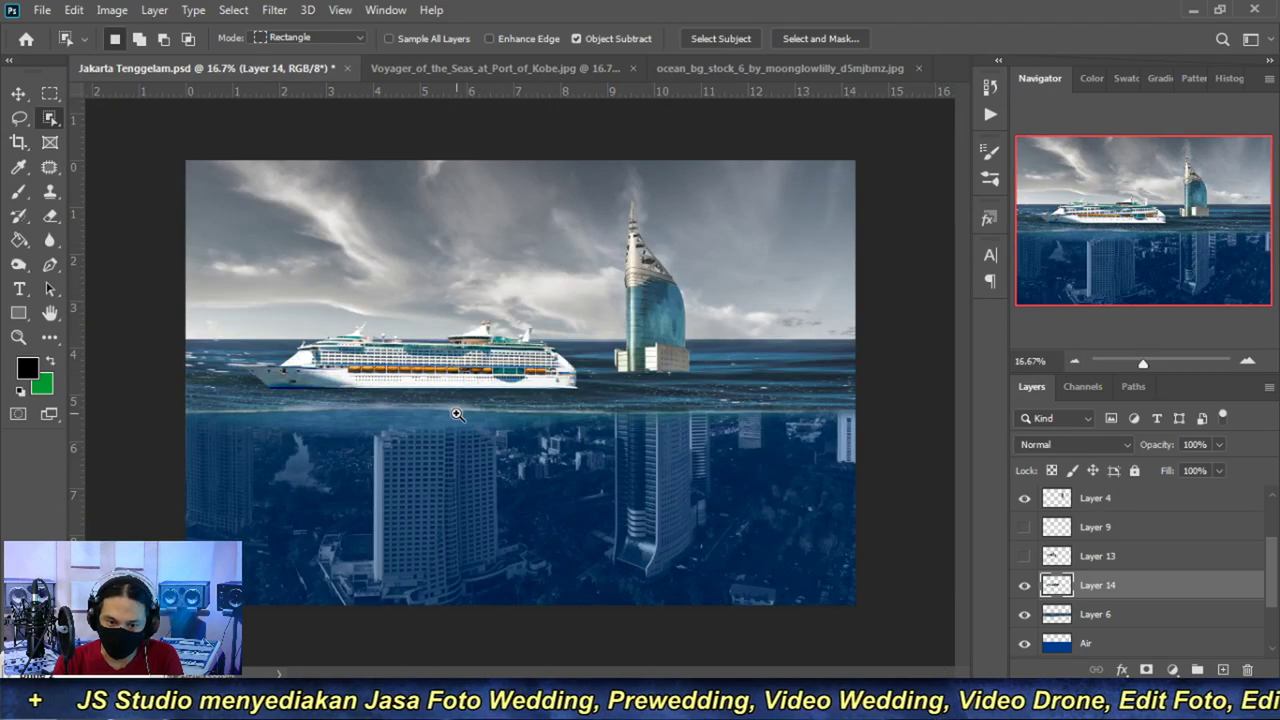
key("ctrl+equal")
mouse_move(666, 516)
left_mouse_down()
mouse_move(517, 457)
mouse_move(560, 456)
left_mouse_up()
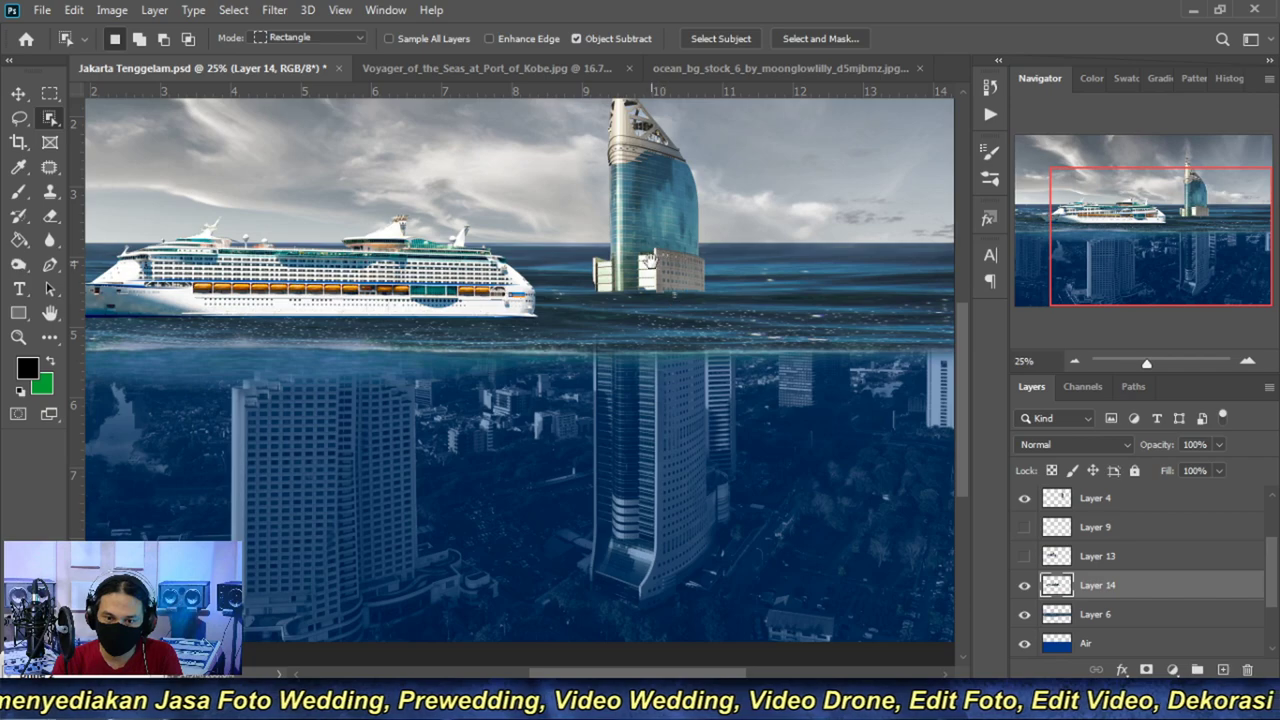
left_click_drag(651, 261, 663, 355)
left_click_drag(651, 517, 674, 443)
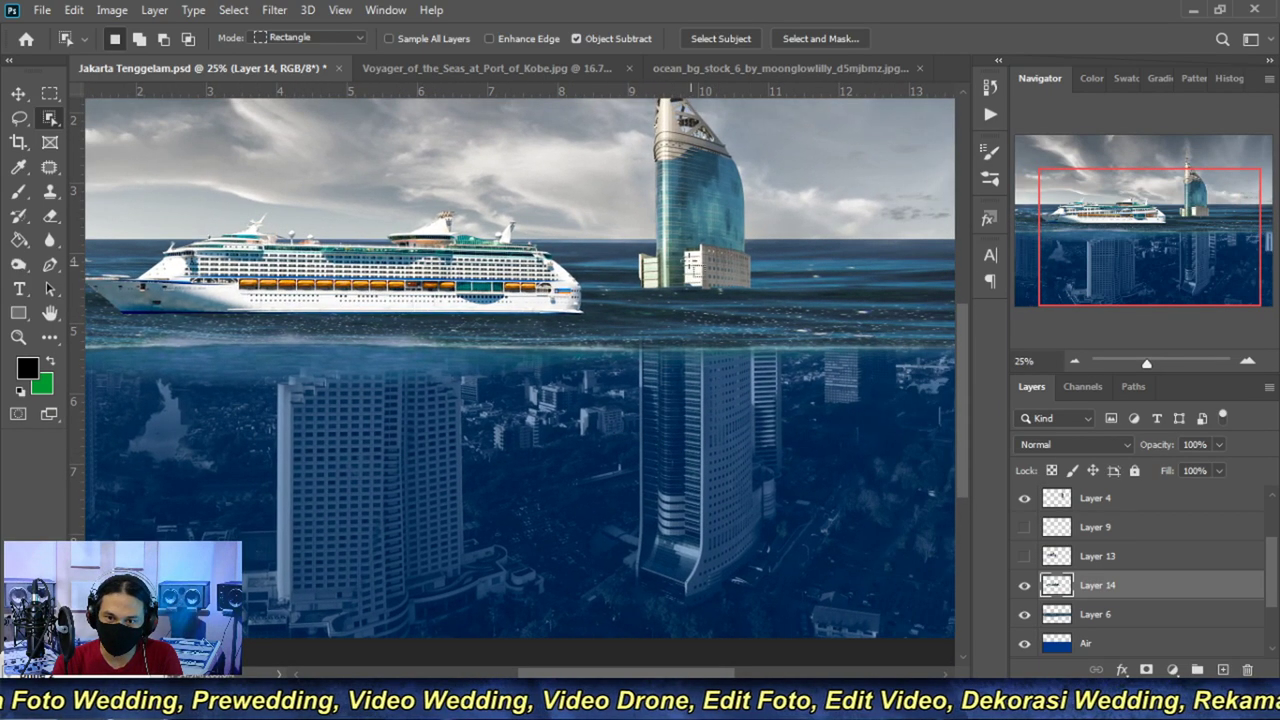
mouse_move(492, 381)
left_mouse_down()
mouse_move(537, 380)
mouse_move(562, 398)
left_mouse_up()
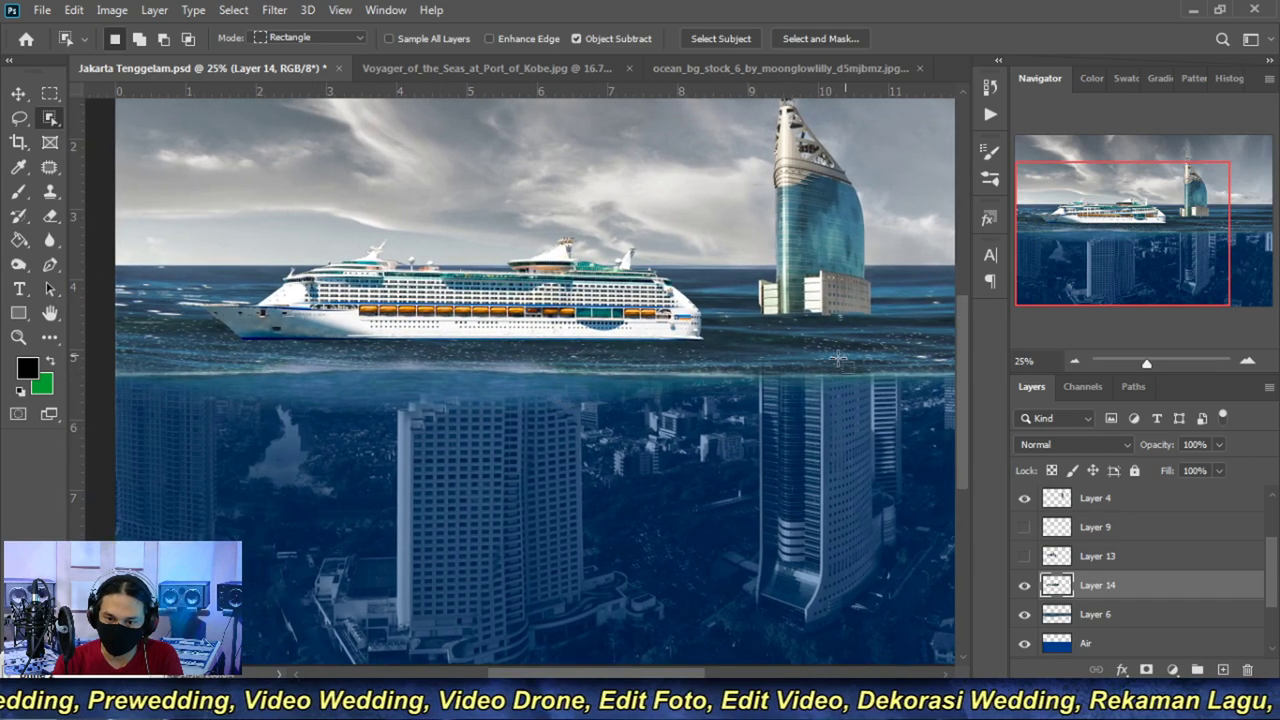
left_click(1074, 361)
key("ctrl+plus")
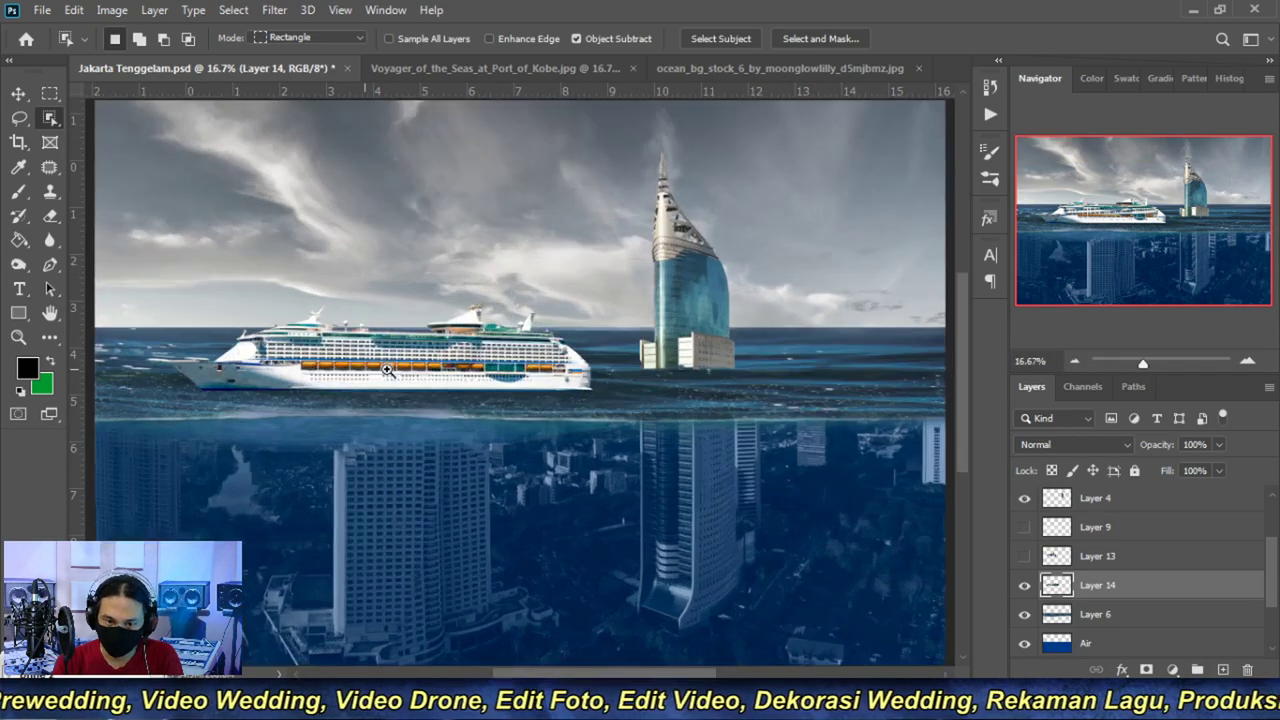
left_click_drag(533, 263, 529, 340)
left_click_drag(580, 423, 577, 376)
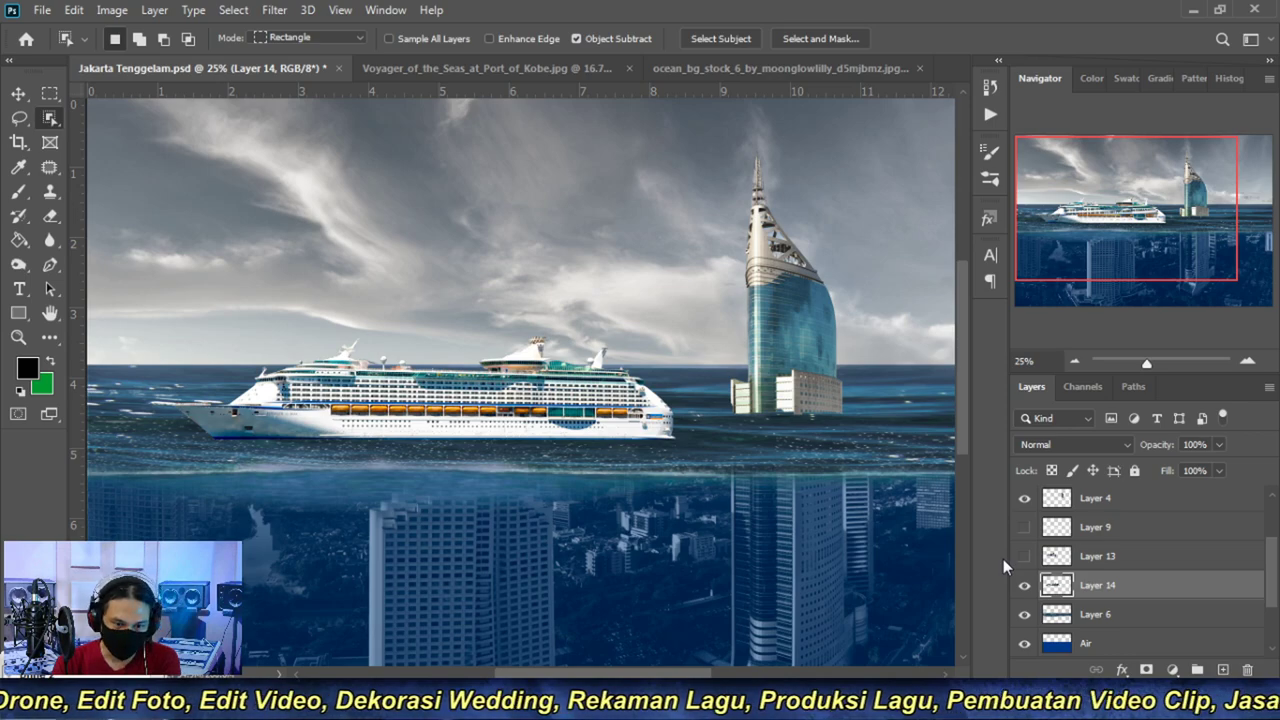
- Darken the ship's midtones with Curves, mapping input 136 to output 115
key("ctrl+m")
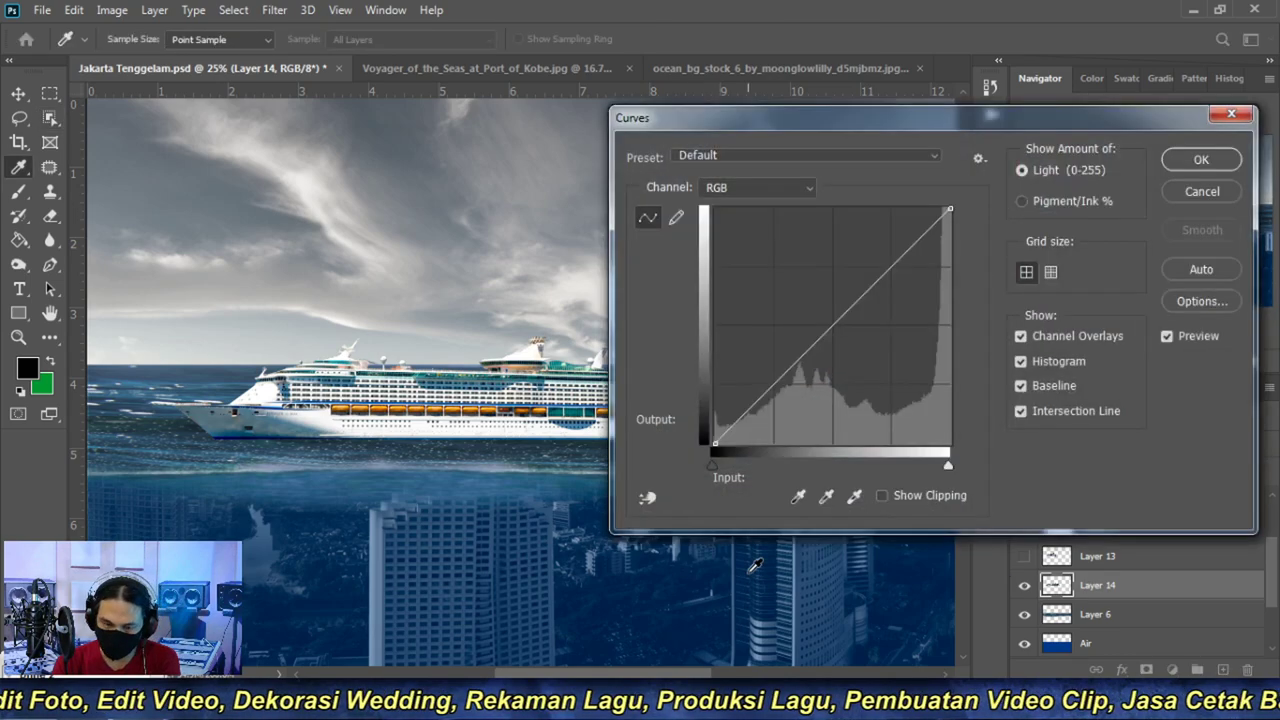
mouse_move(782, 122)
left_mouse_down()
mouse_move(919, 124)
mouse_move(865, 112)
left_mouse_up()
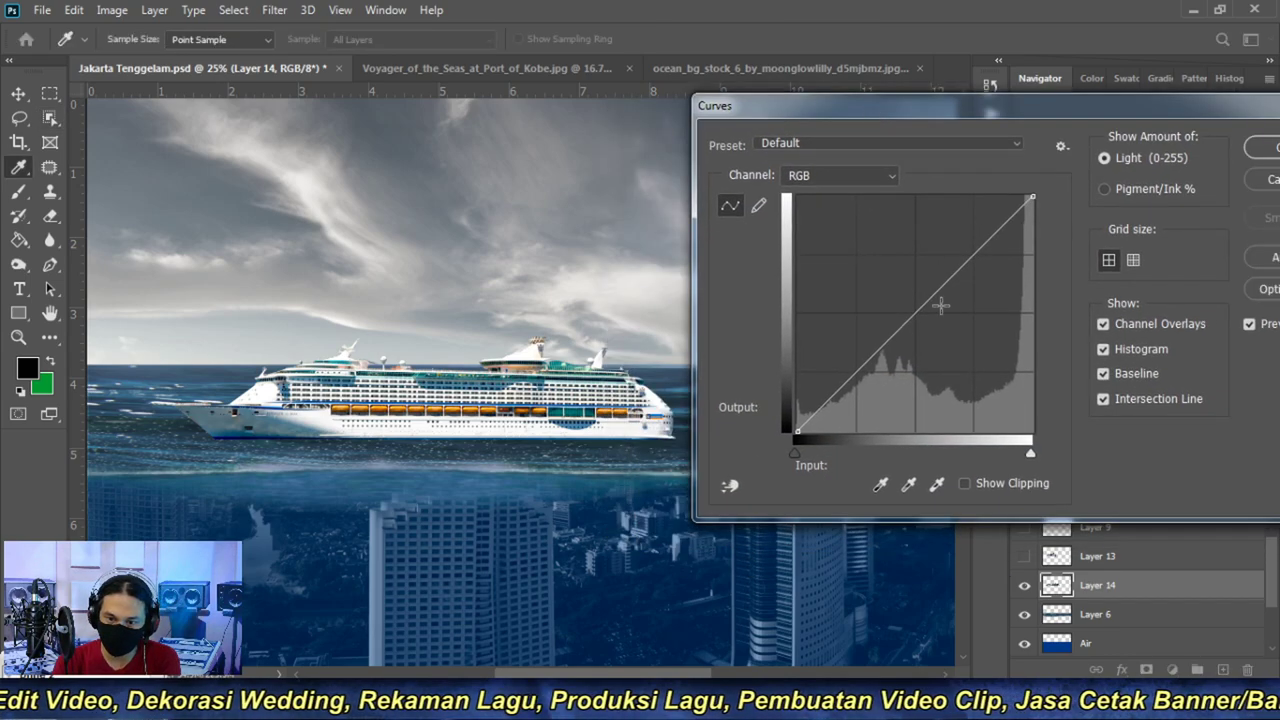
left_click_drag(910, 322, 923, 325)
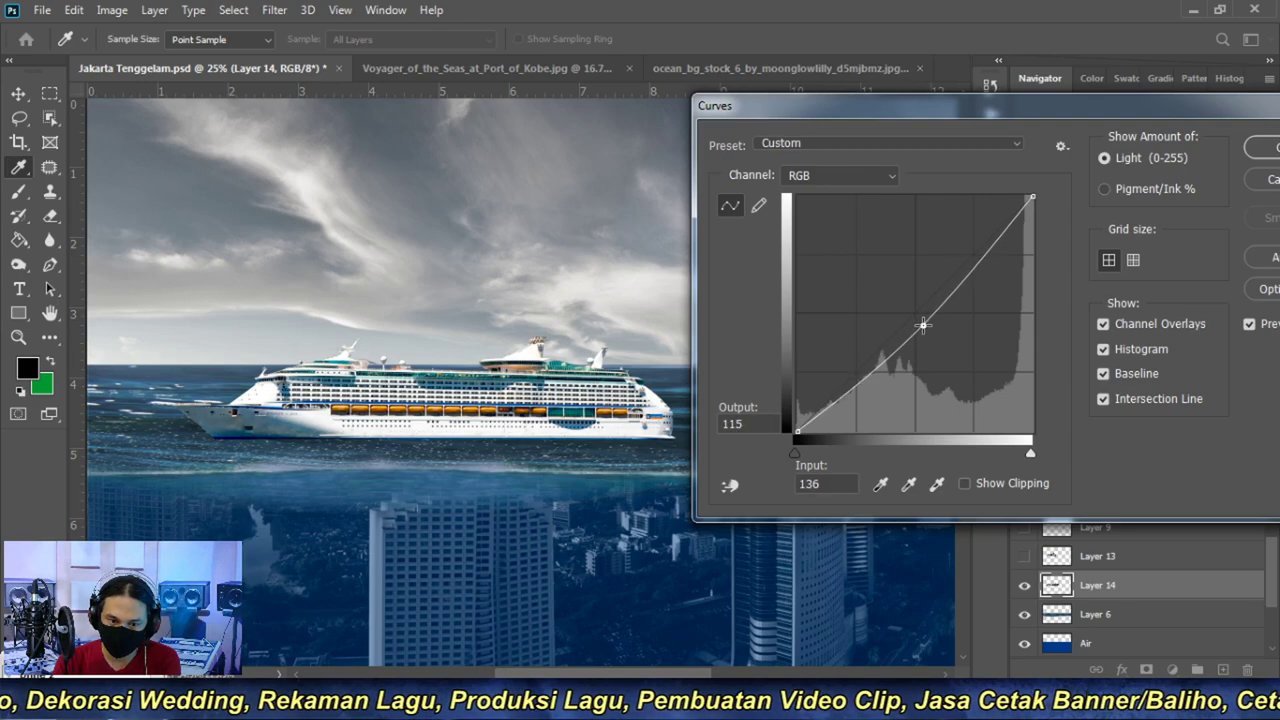
left_click(1274, 149)
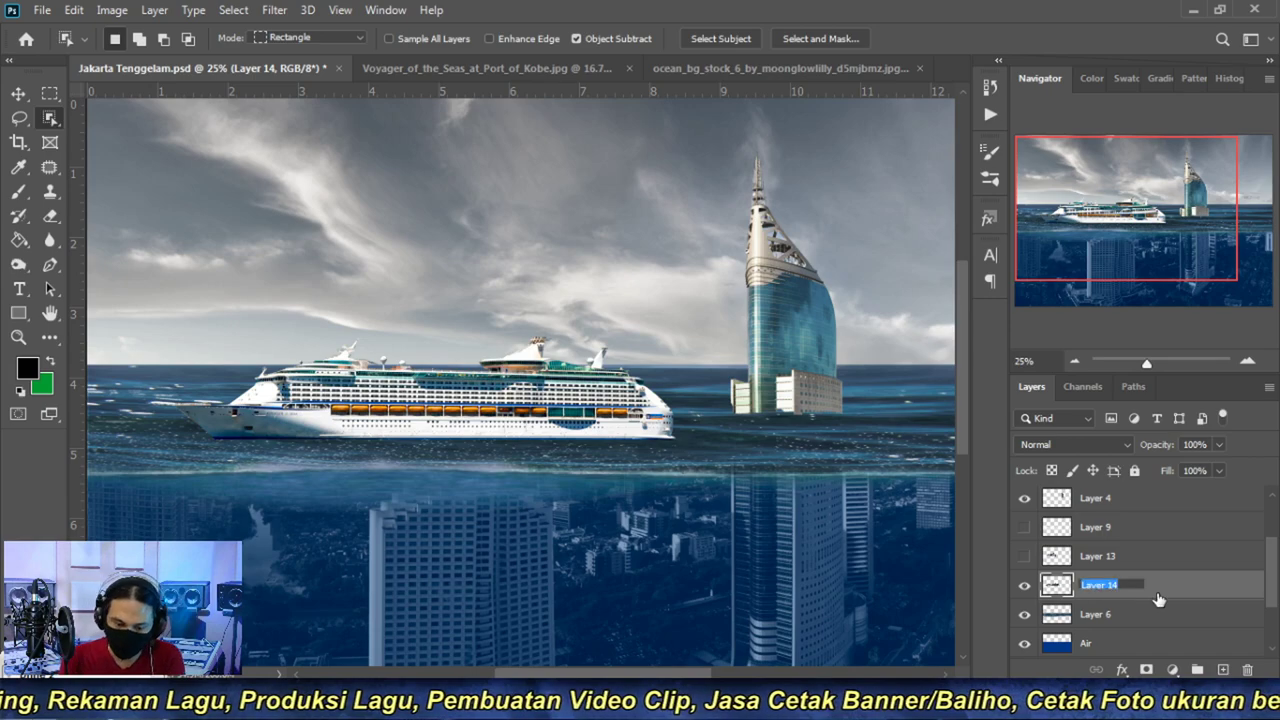
- Name the ship layer 'kapal pesiar' and rename Layer 6 to 'gelombang'
type("kapal besar")
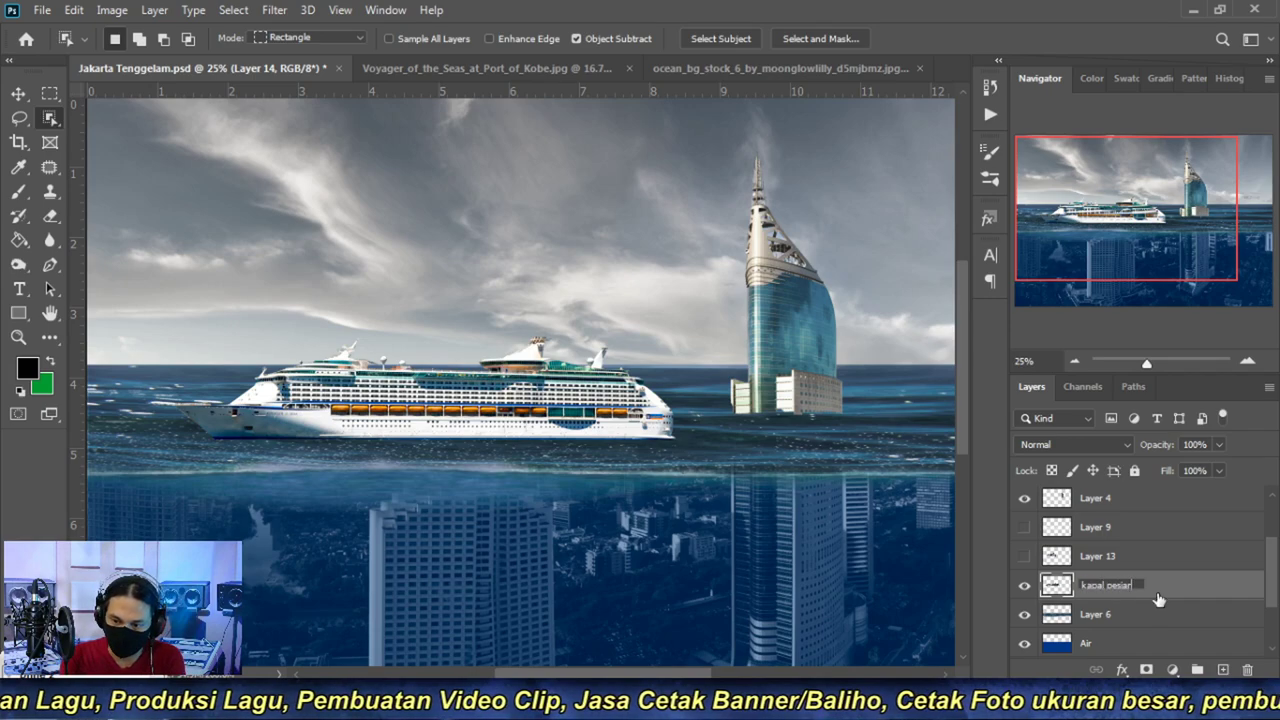
key("Return")
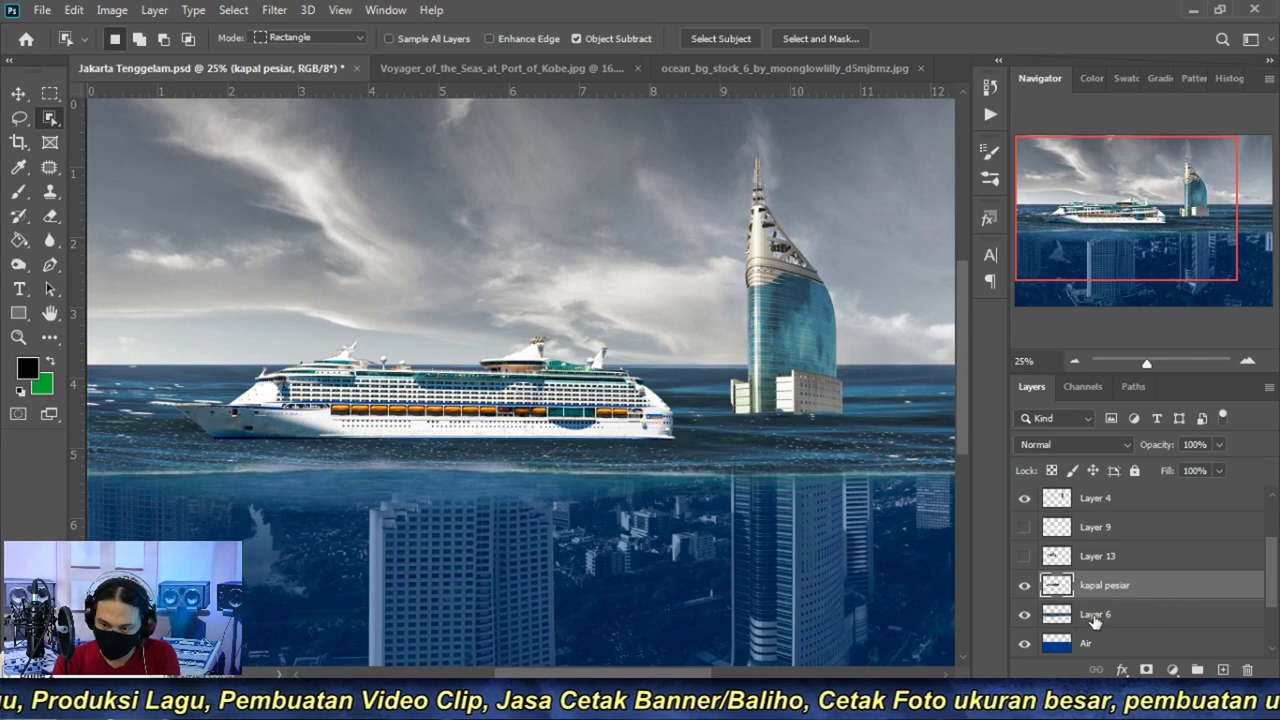
double_click(1096, 614)
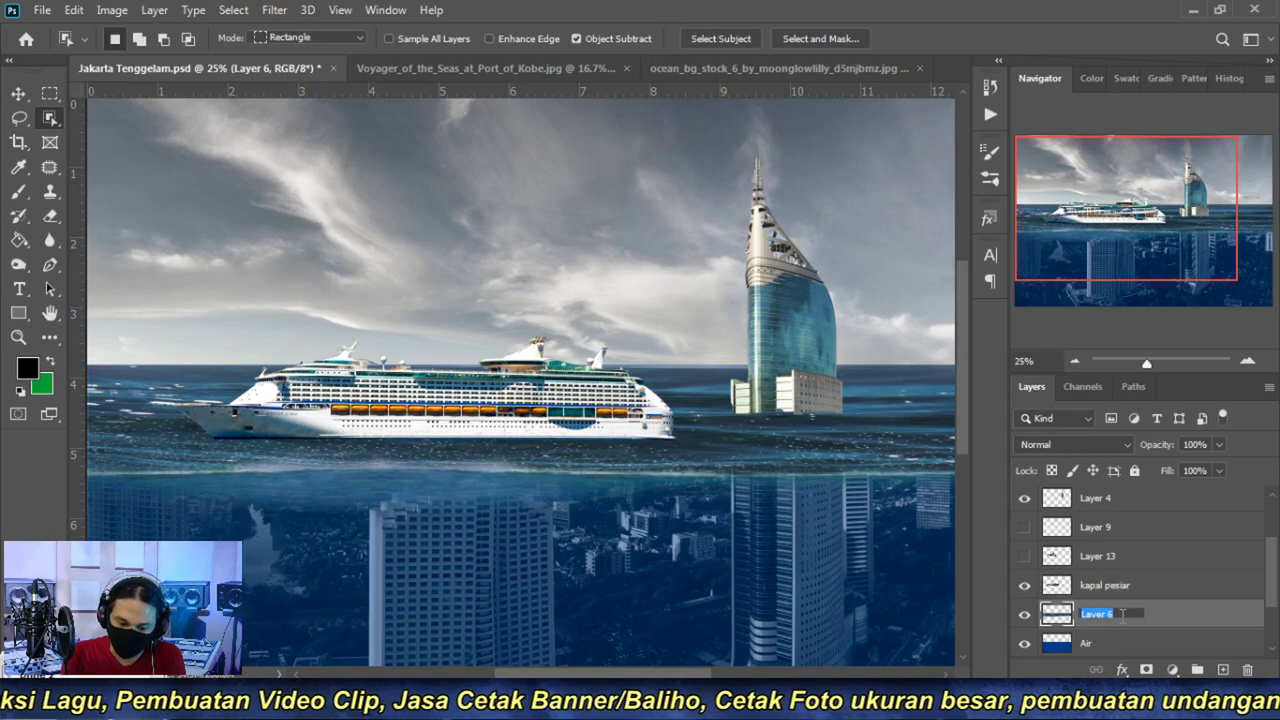
type("o")
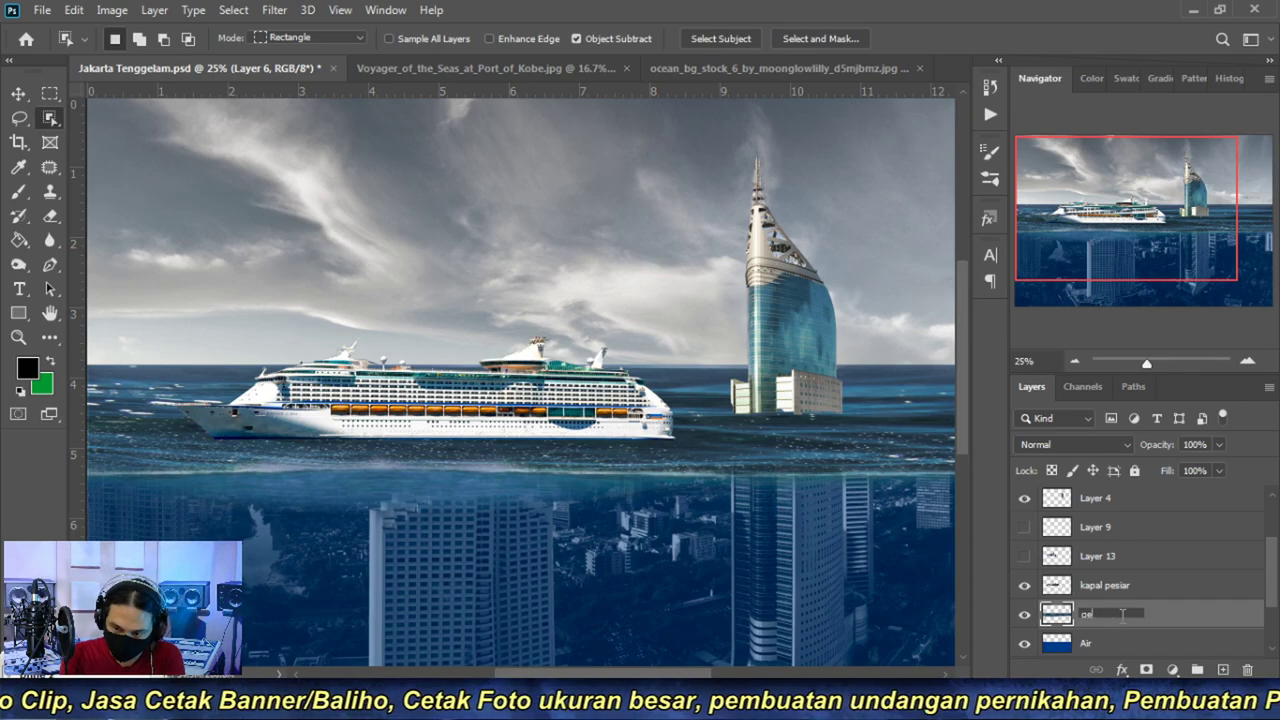
type("bang")
key("Return")
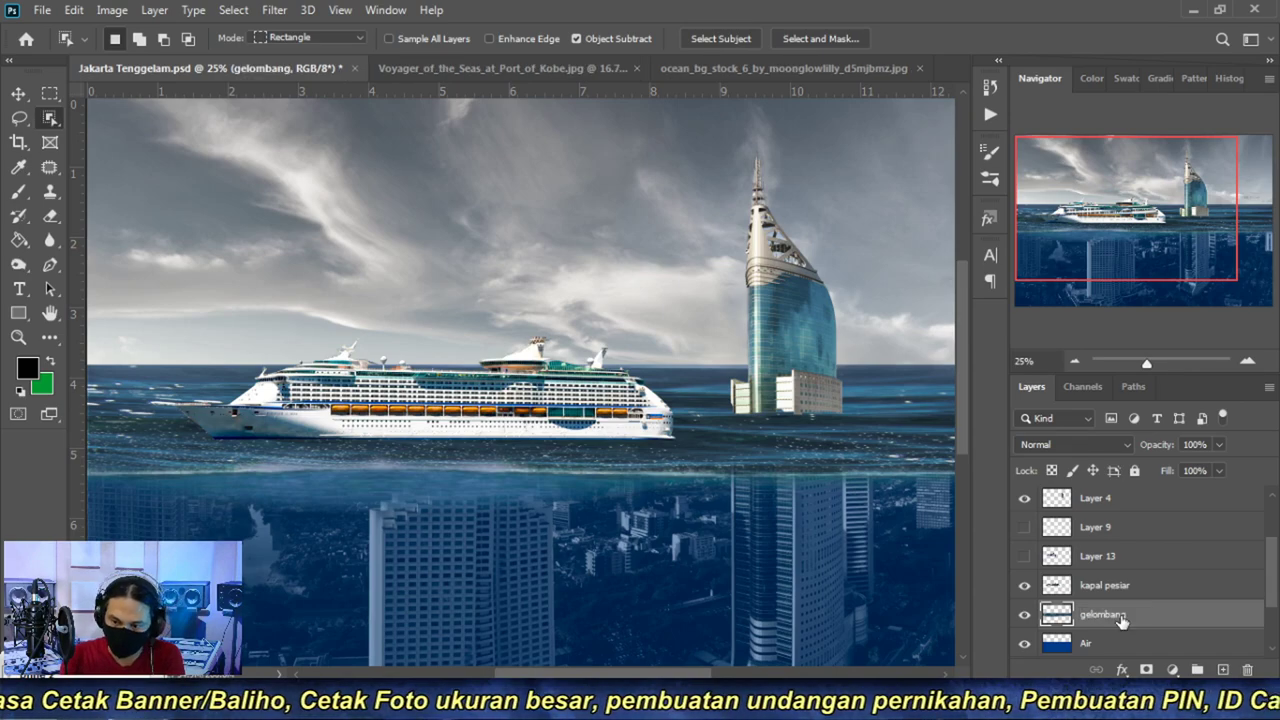
- Rename Layer 2 copy to 'kota'
scroll(1120, 622, "down", 2)
scroll(1120, 622, "down", 1)
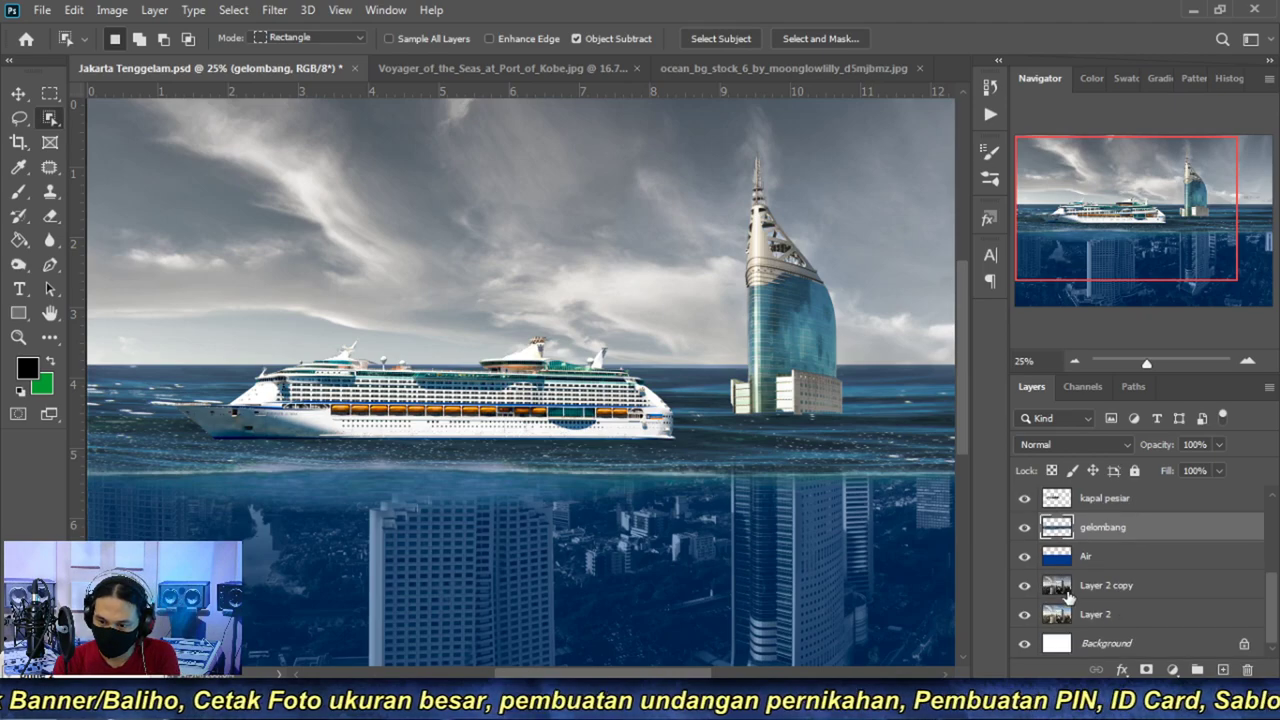
left_click(1092, 588)
double_click(1092, 588)
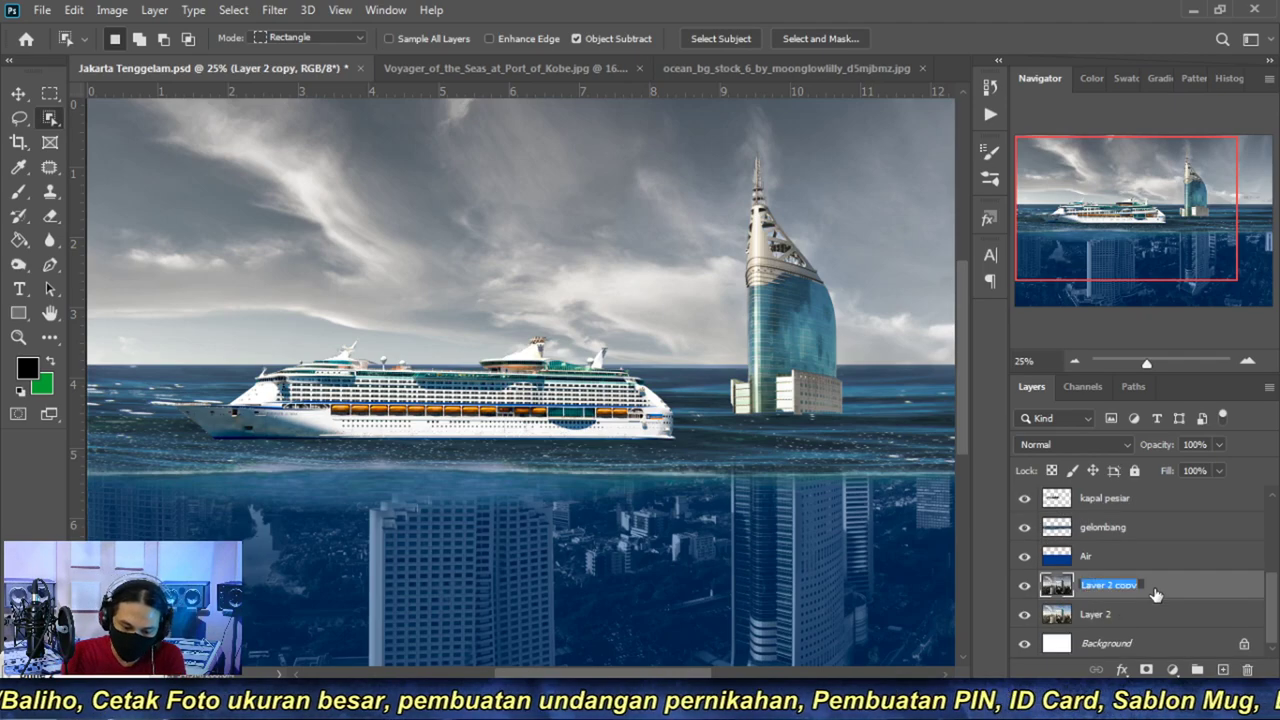
type("kota")
key("Return")
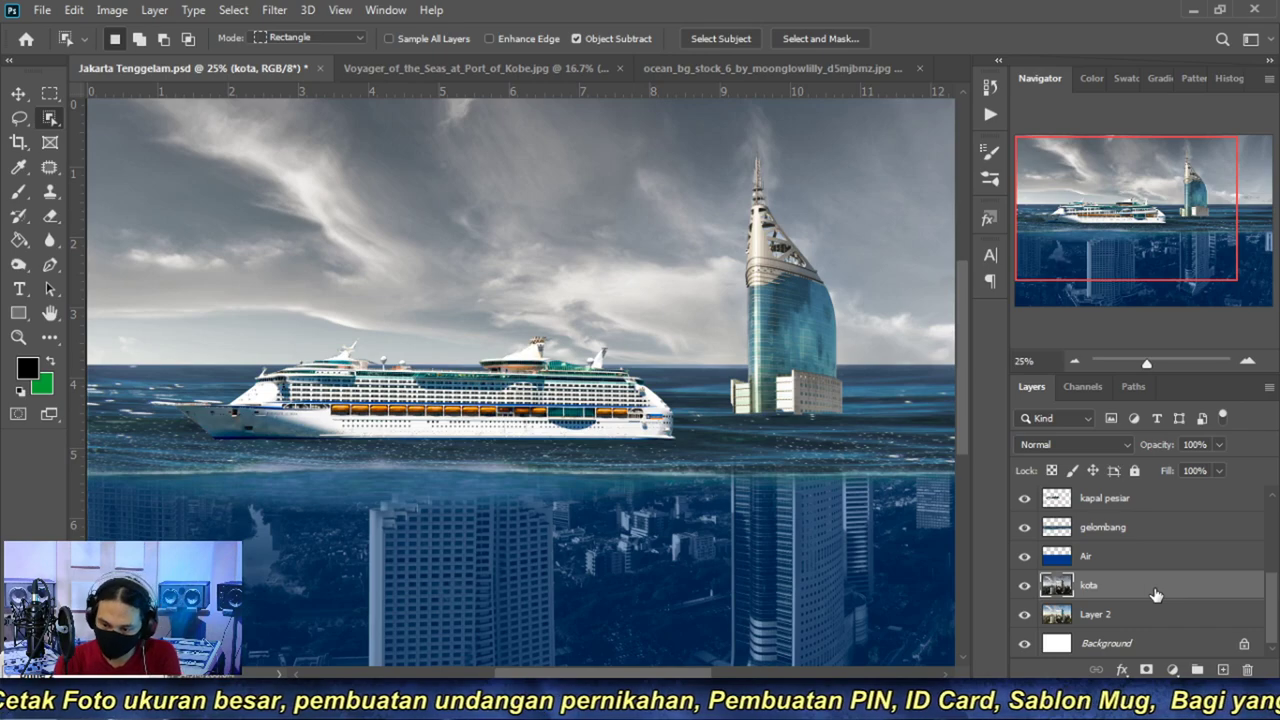
scroll(1140, 597, "up", 2)
scroll(1115, 600, "up", 1)
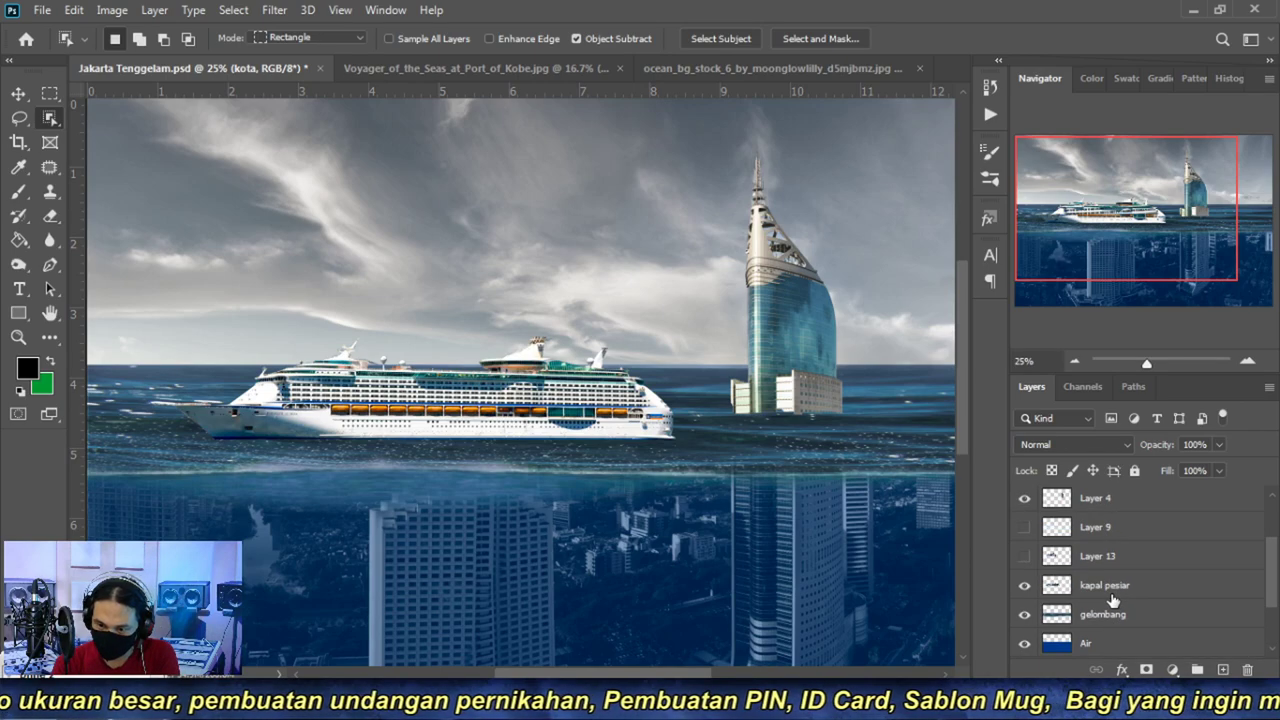
- Delete Layer 13 with its unused second cruise ship
left_click(1136, 560)
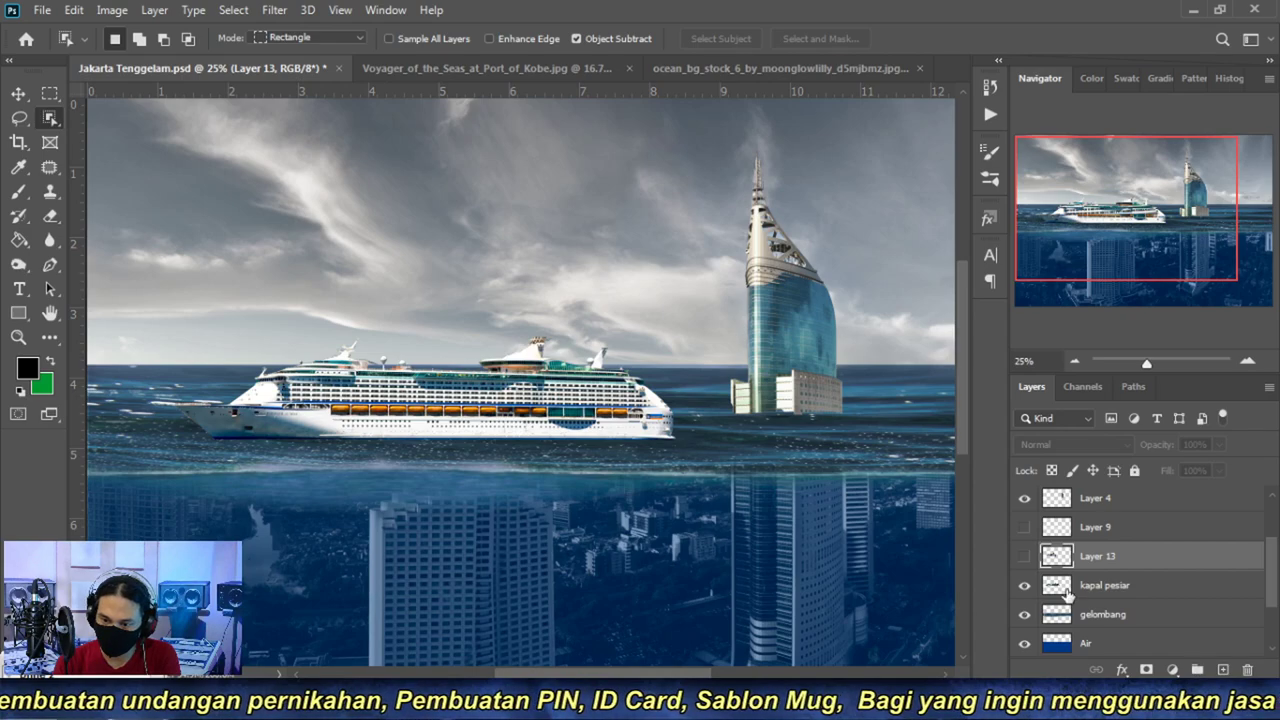
left_click(1024, 556)
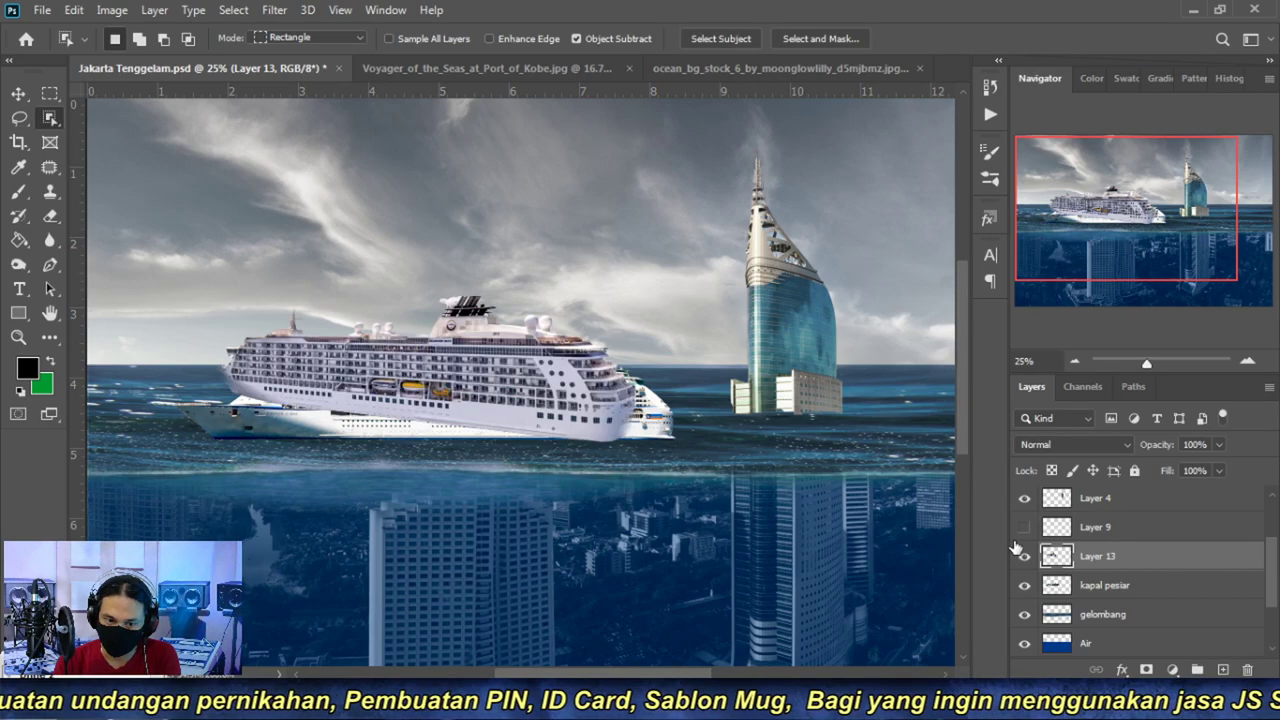
left_click(1247, 669)
- Toggle the Layer 9 foam spray to compare, leaving it selected and visible
left_click(1024, 527)
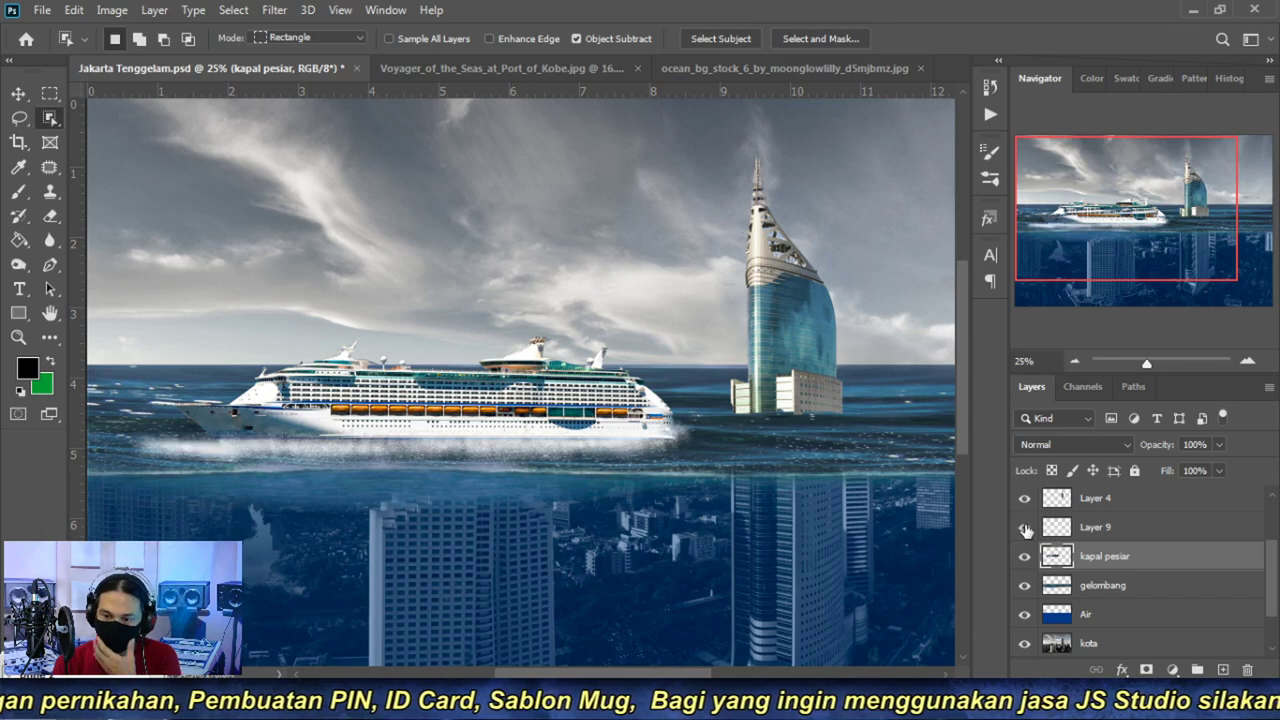
left_click(1024, 527)
left_click(1118, 538)
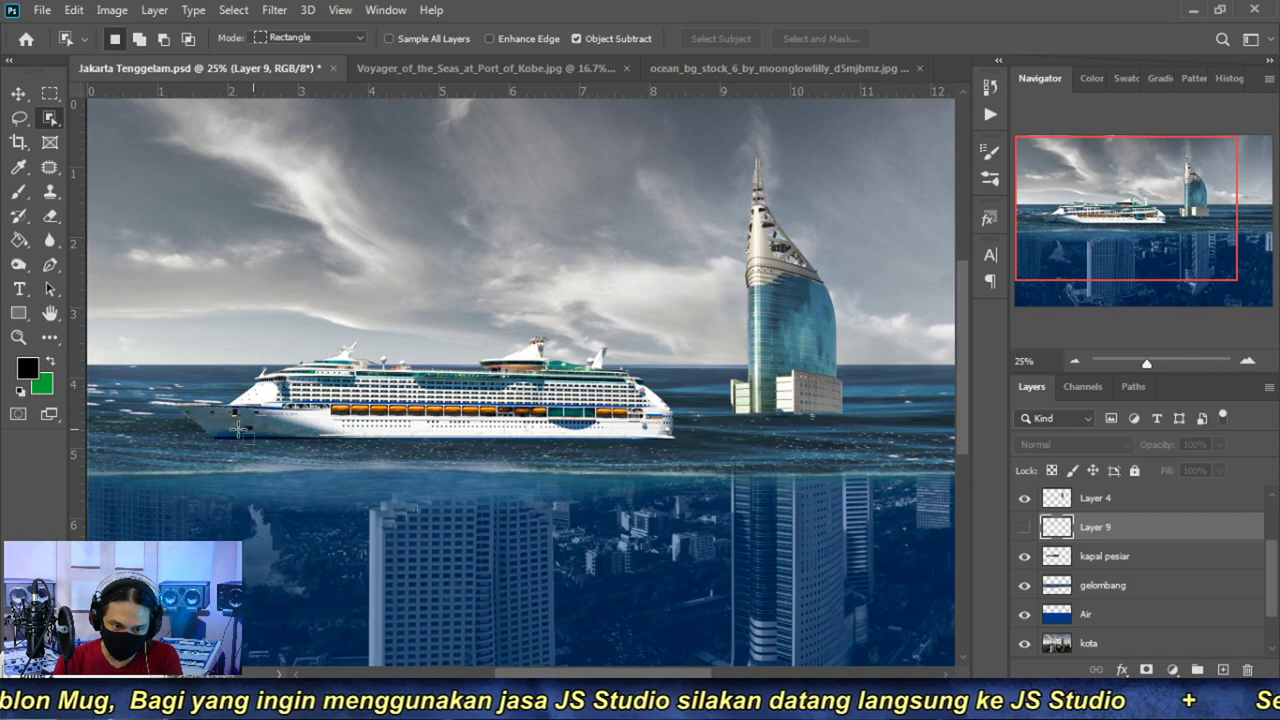
left_click(1074, 360)
- Move the Layer 9 spray slightly right beneath the ship
left_click(1025, 528)
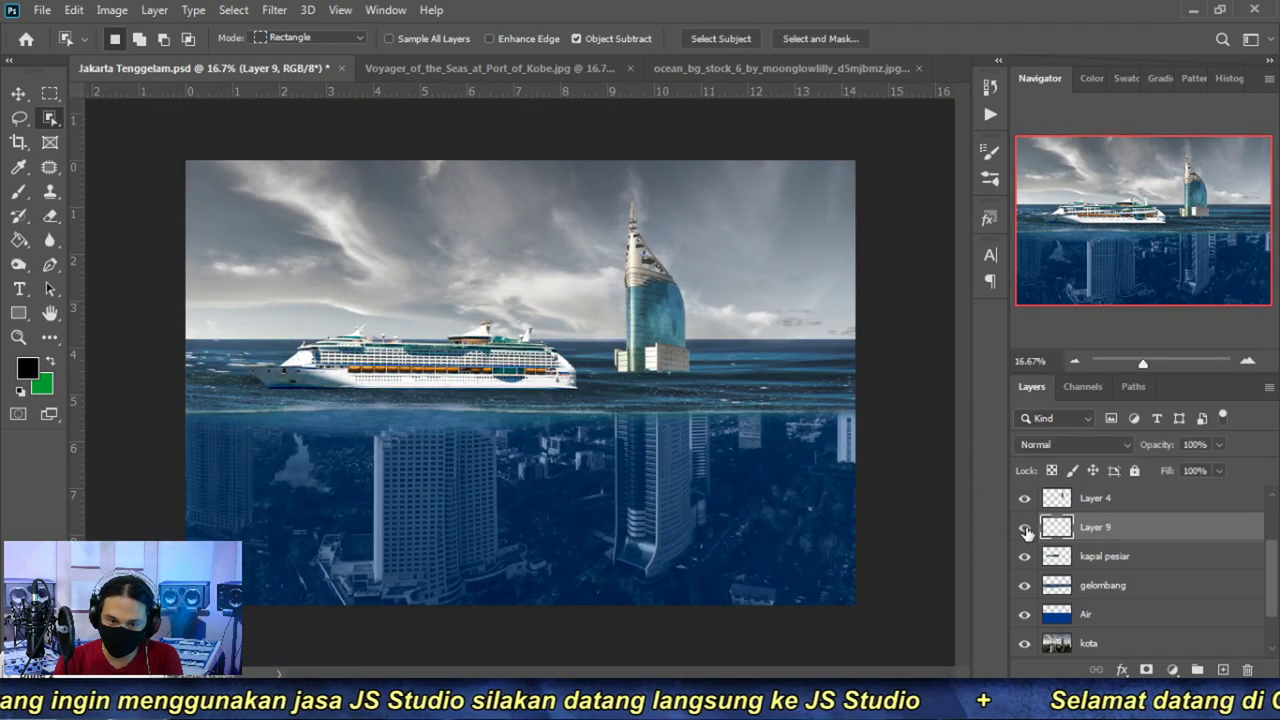
scroll(377, 375, "up", 2)
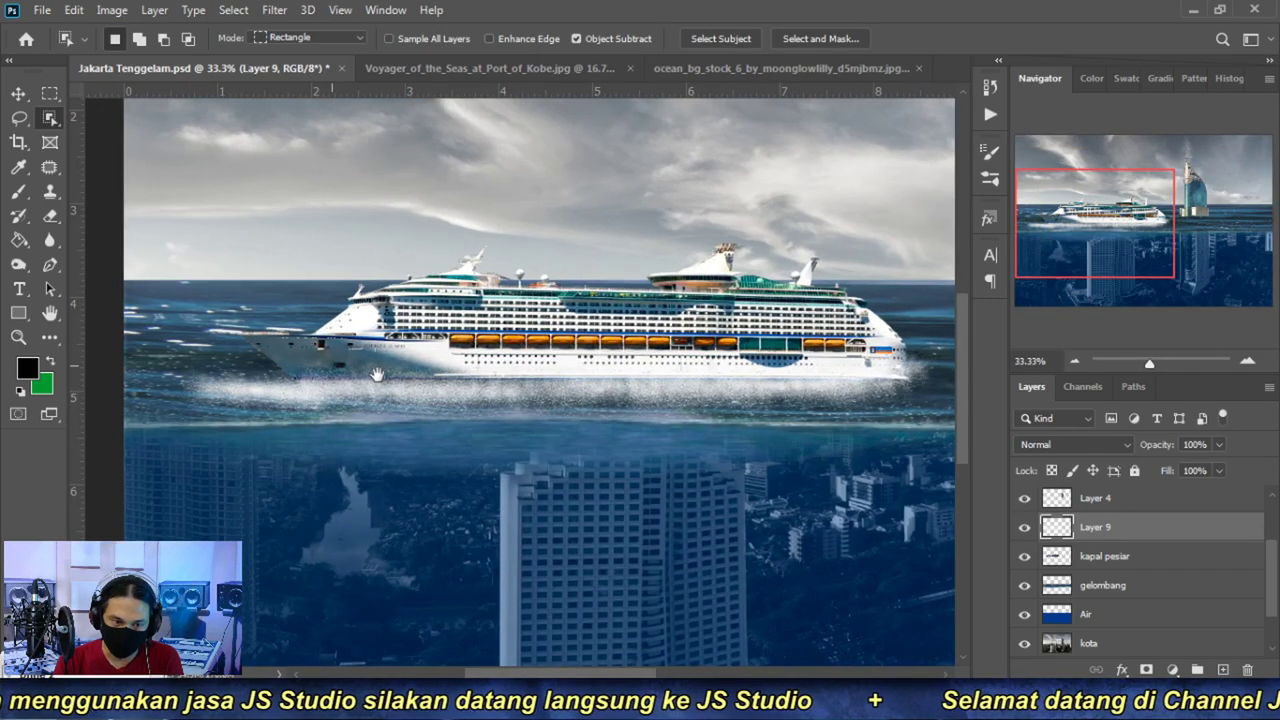
left_click(19, 93)
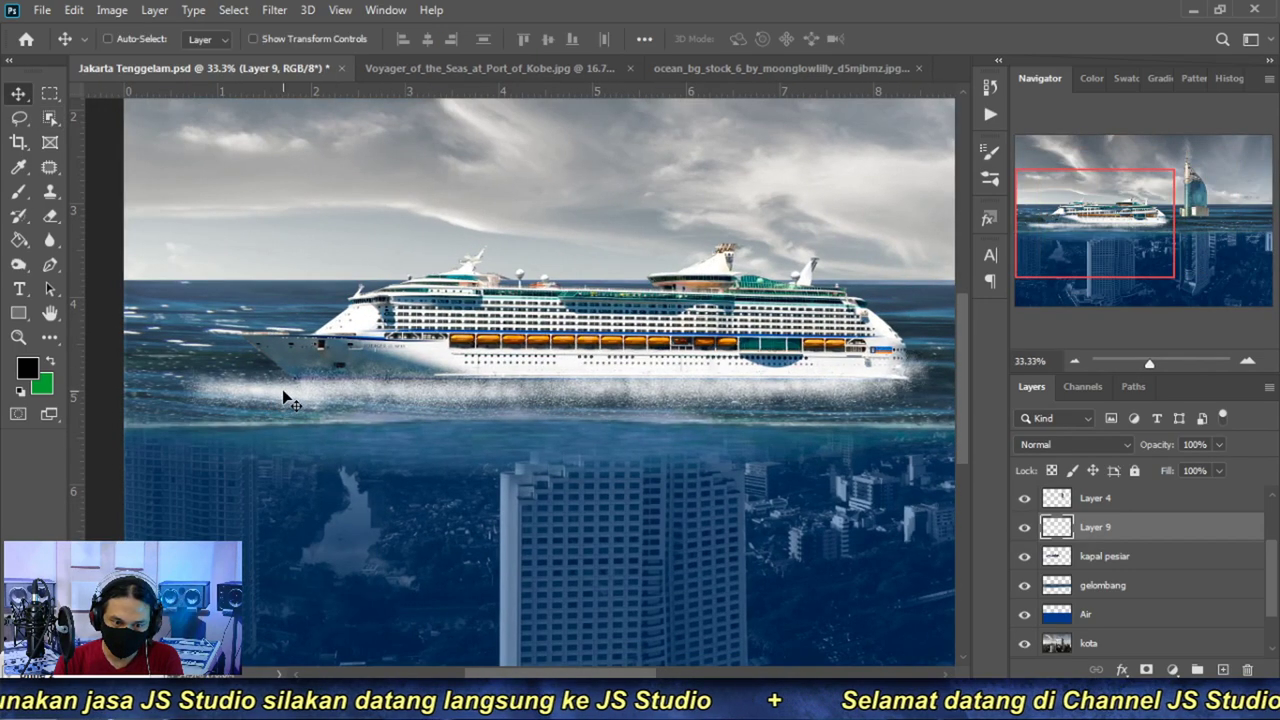
left_click_drag(289, 393, 338, 392)
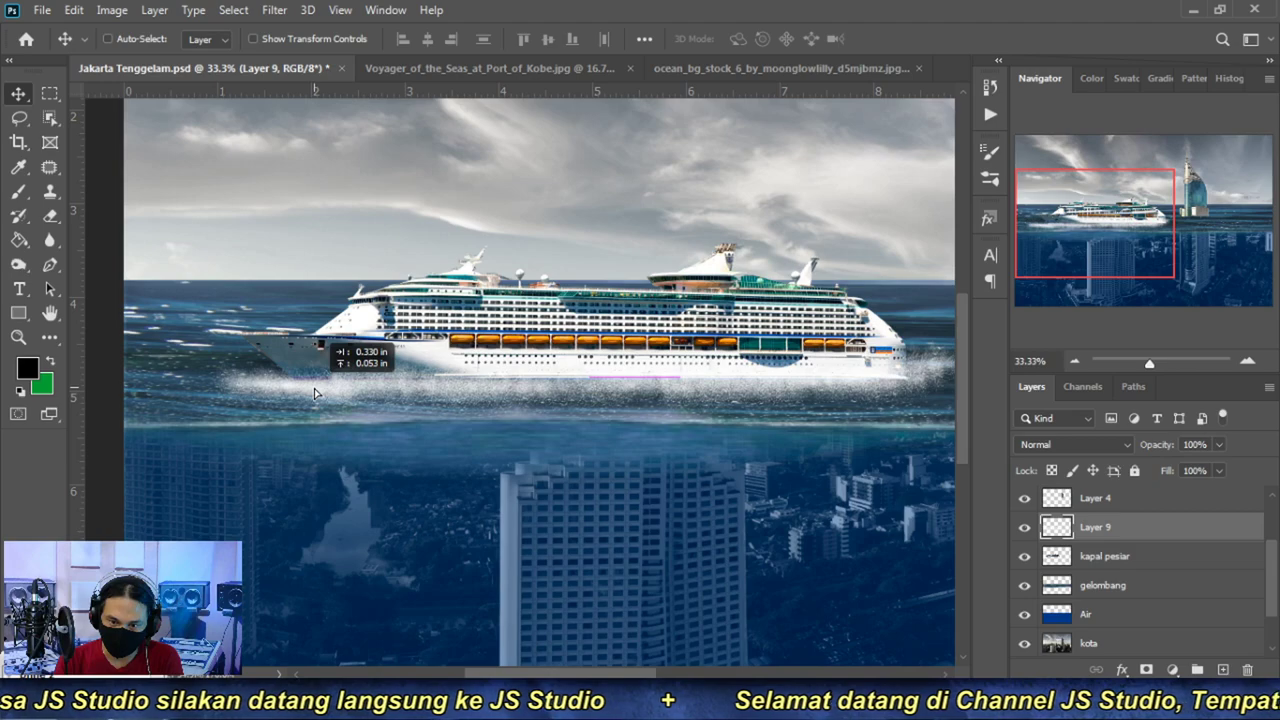
key("ctrl+minus")
key("ctrl+minus")
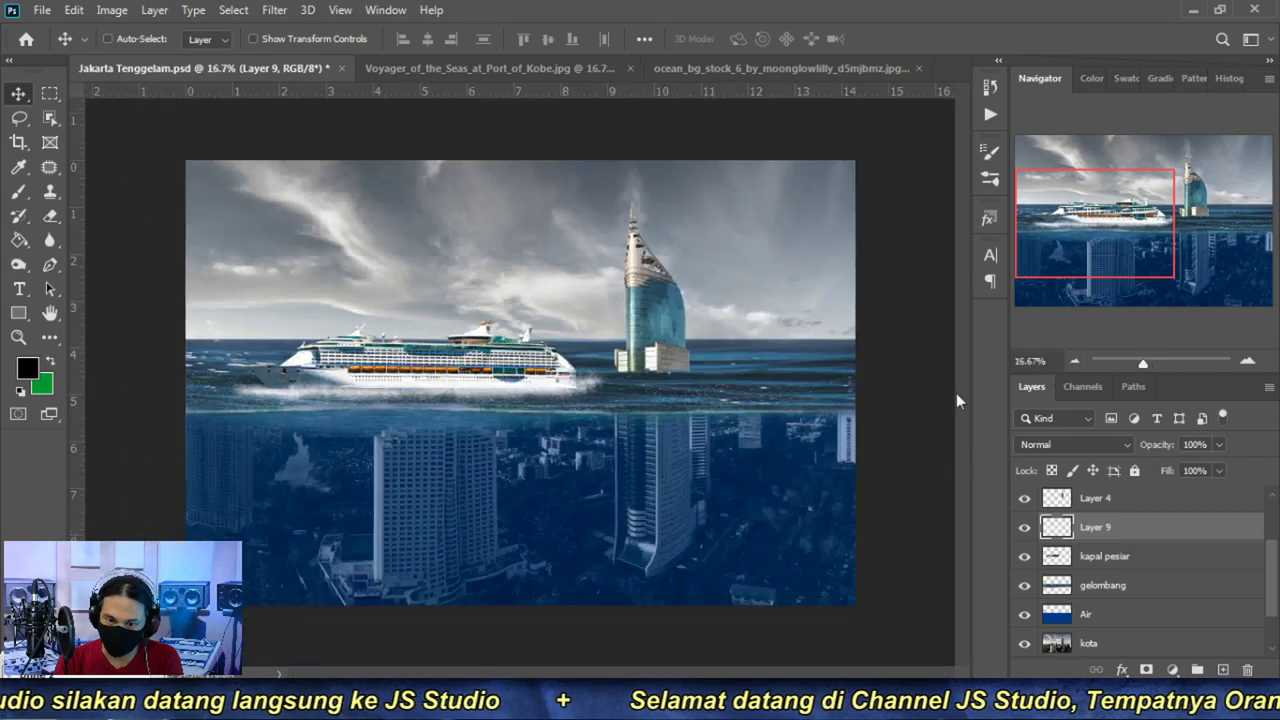
scroll(255, 370, "up", 1)
scroll(255, 370, "up", 1)
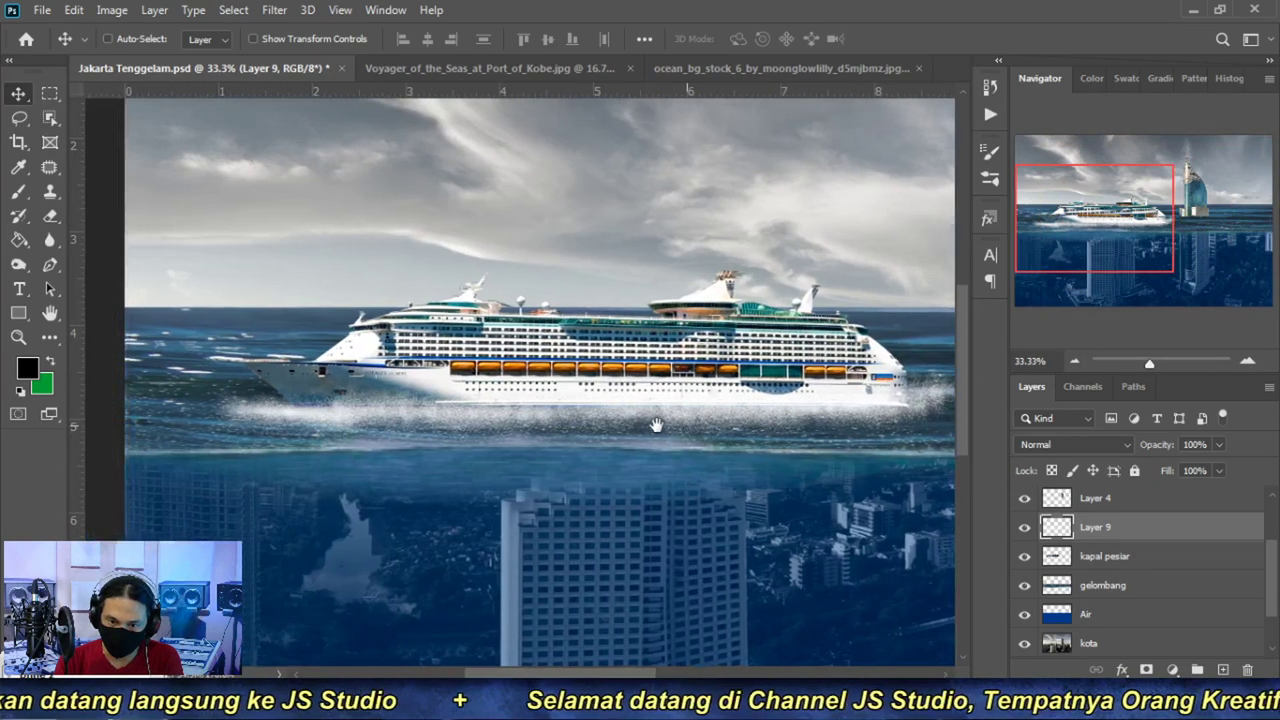
left_click_drag(512, 425, 444, 410)
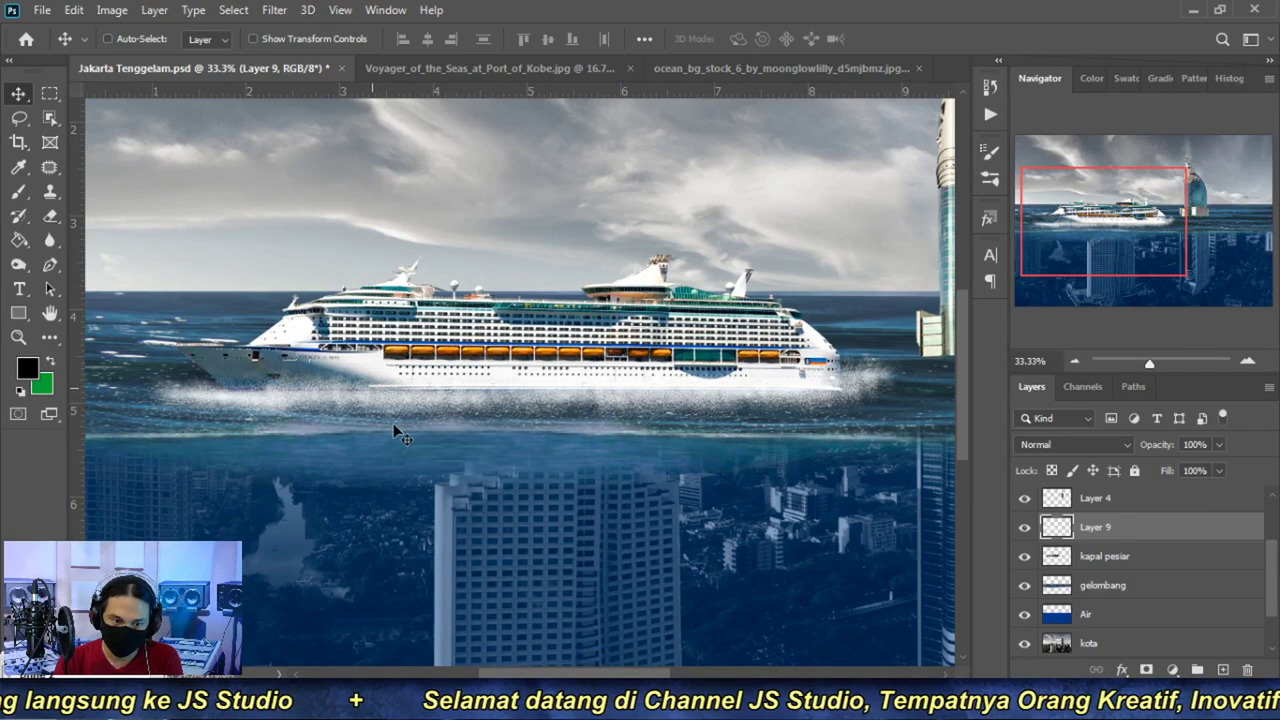
- Select the Brush tool with white (ffffff) as the foreground colour
left_click(20, 194)
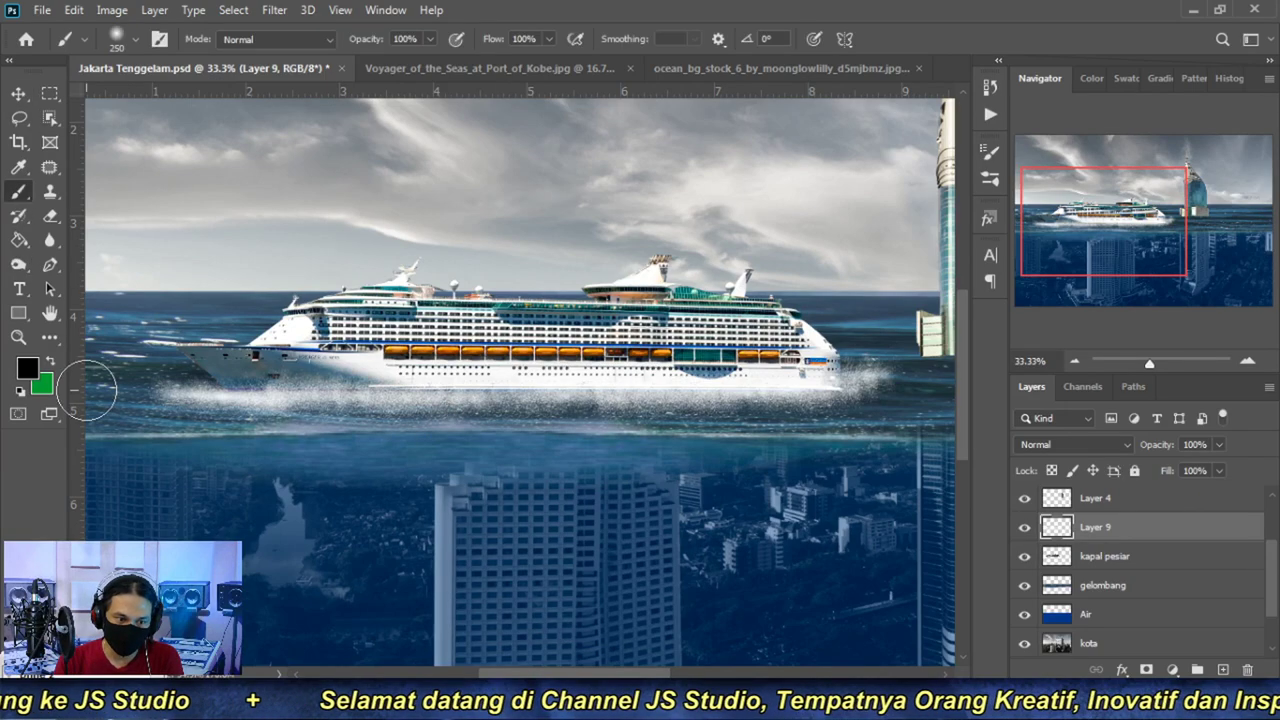
left_click(27, 370)
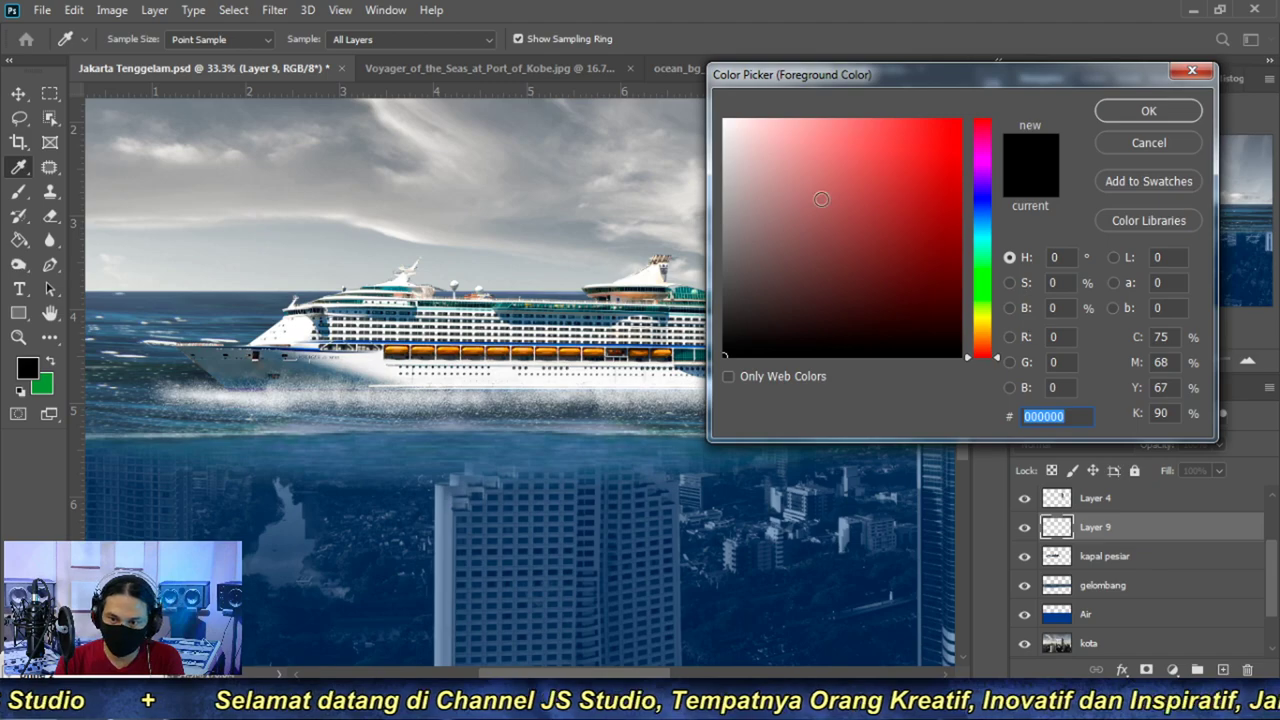
type("ffffff")
left_click(1130, 113)
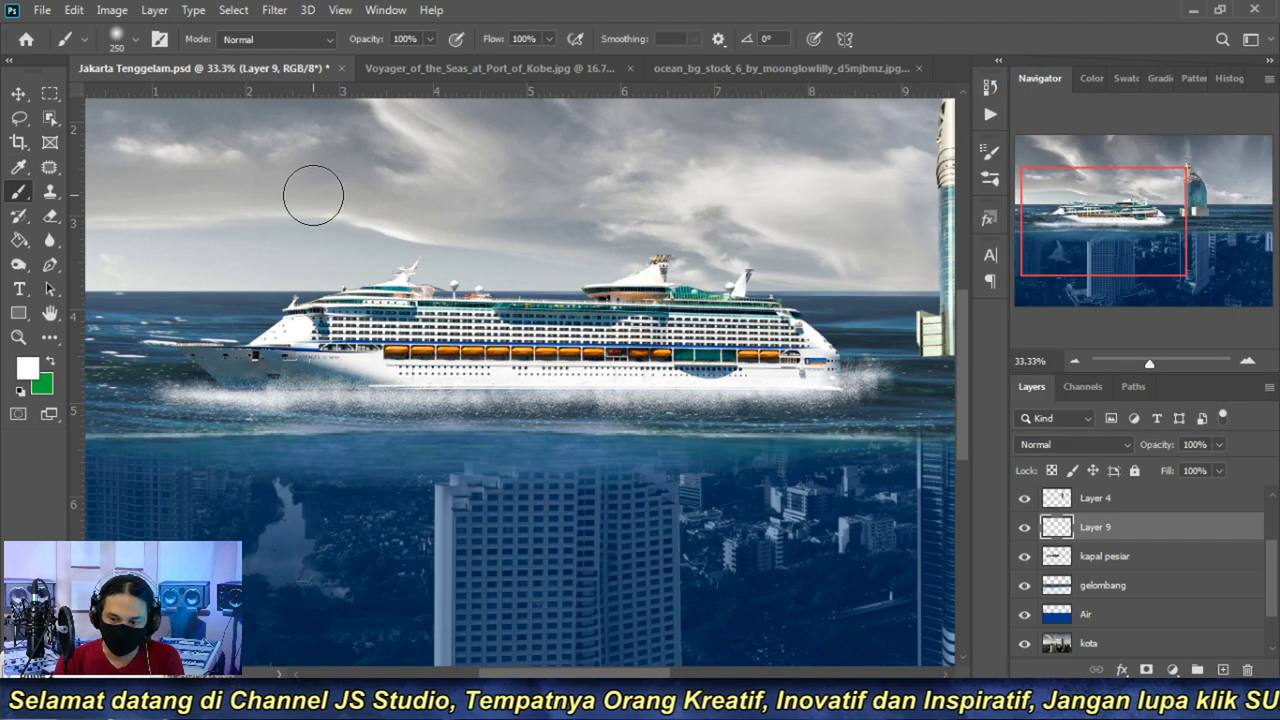
- Rename the Layer 9 foam wake to 'gelombang kapal'
left_click(1024, 527)
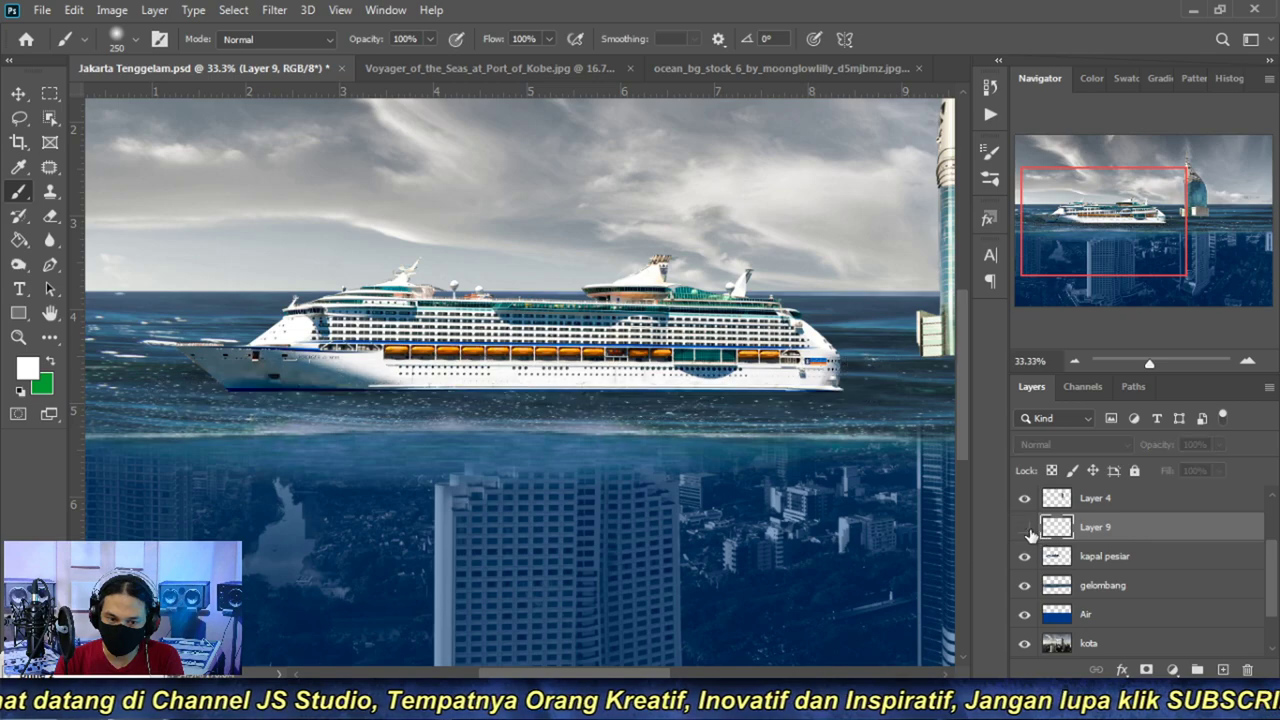
double_click(1097, 527)
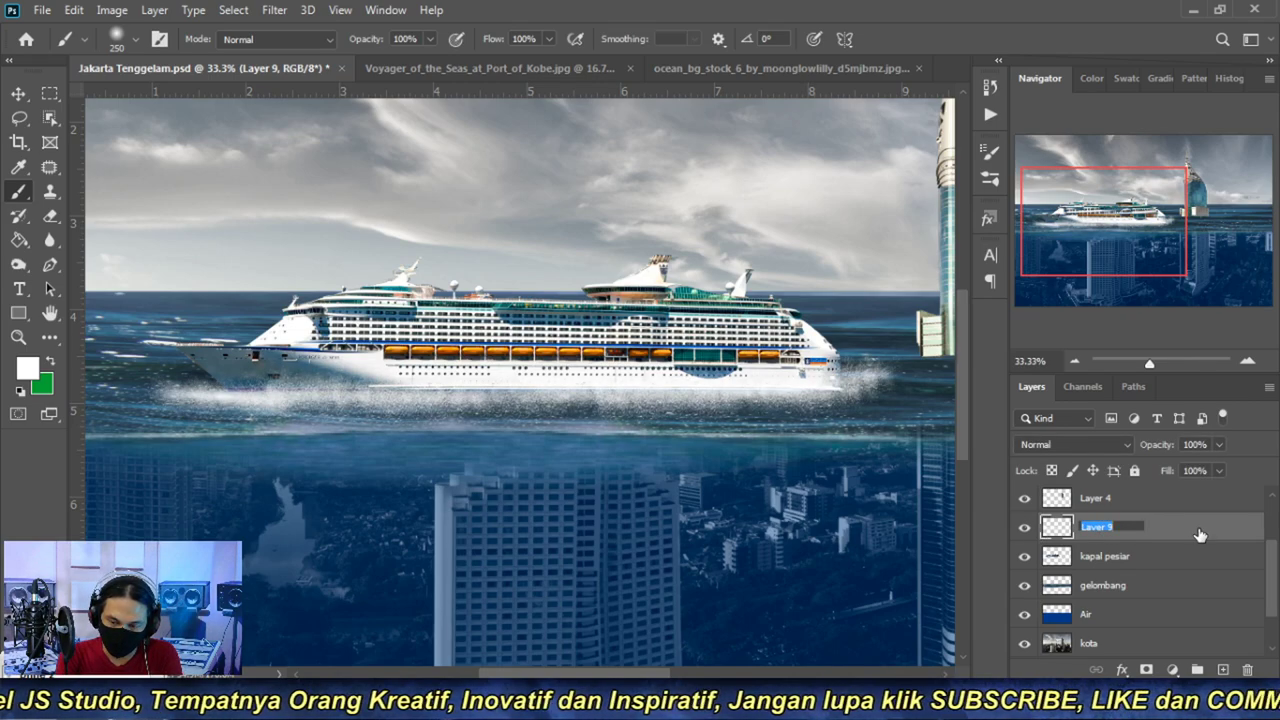
type("gelombang kapal")
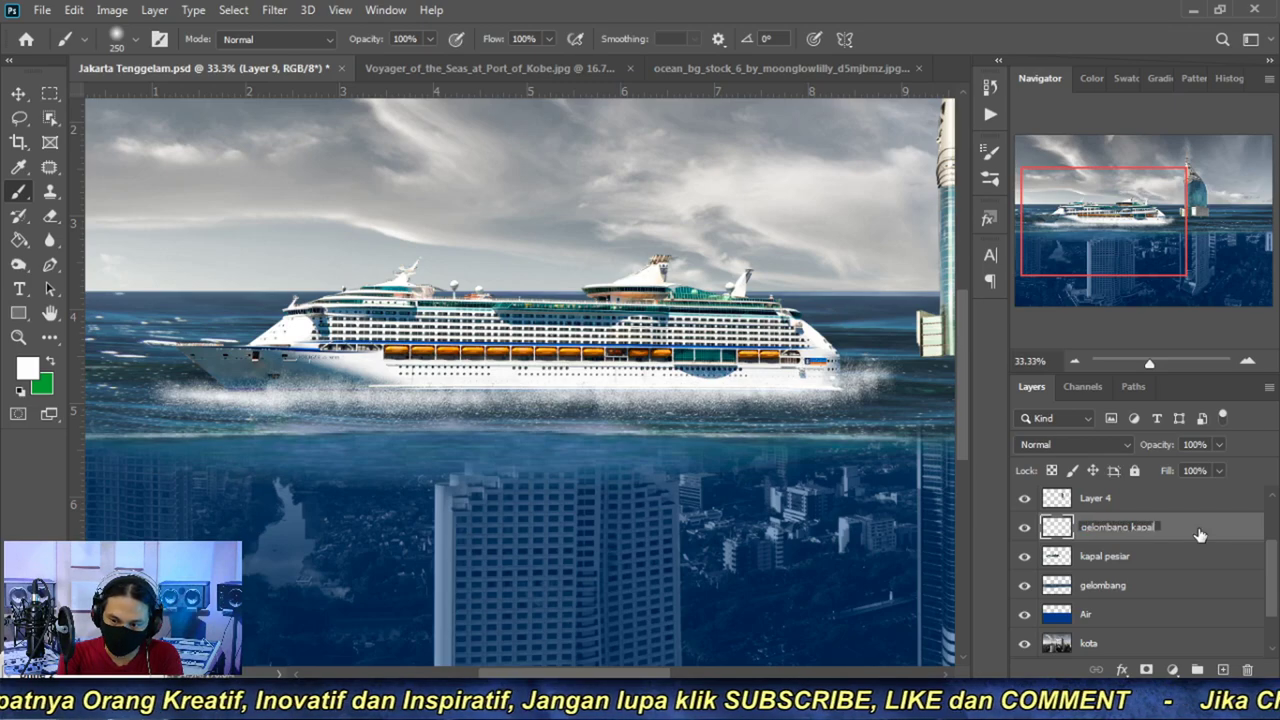
key("Return")
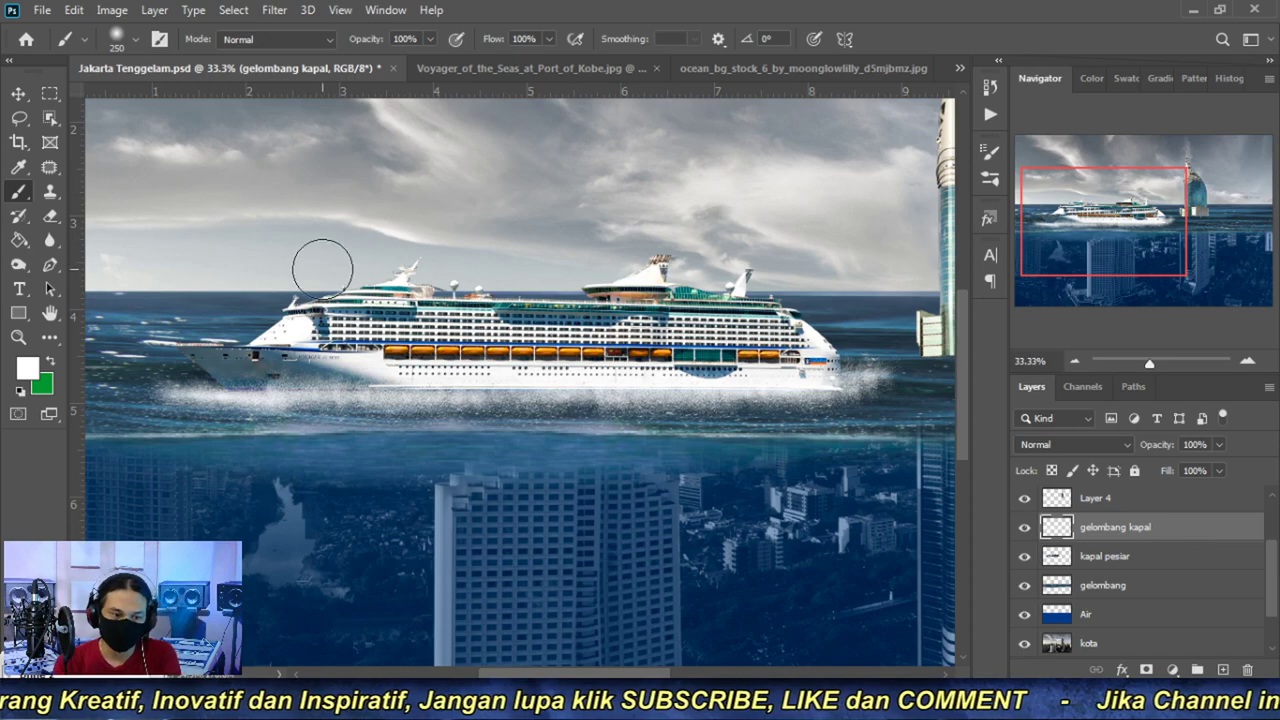
- Load the 3168 water-splash brush from the Percikan Air Photoshop Brushes preset set
right_click(141, 240)
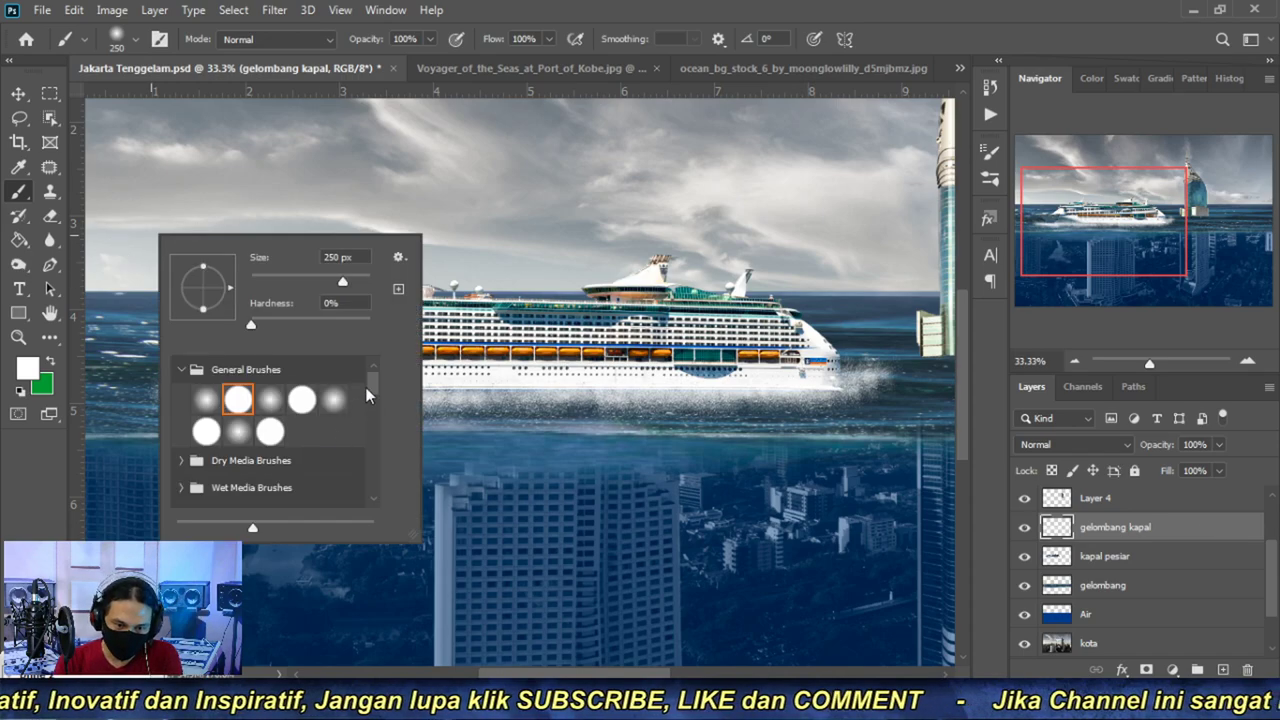
left_click_drag(371, 400, 367, 445)
scroll(367, 480, "down", 3)
left_click(369, 499)
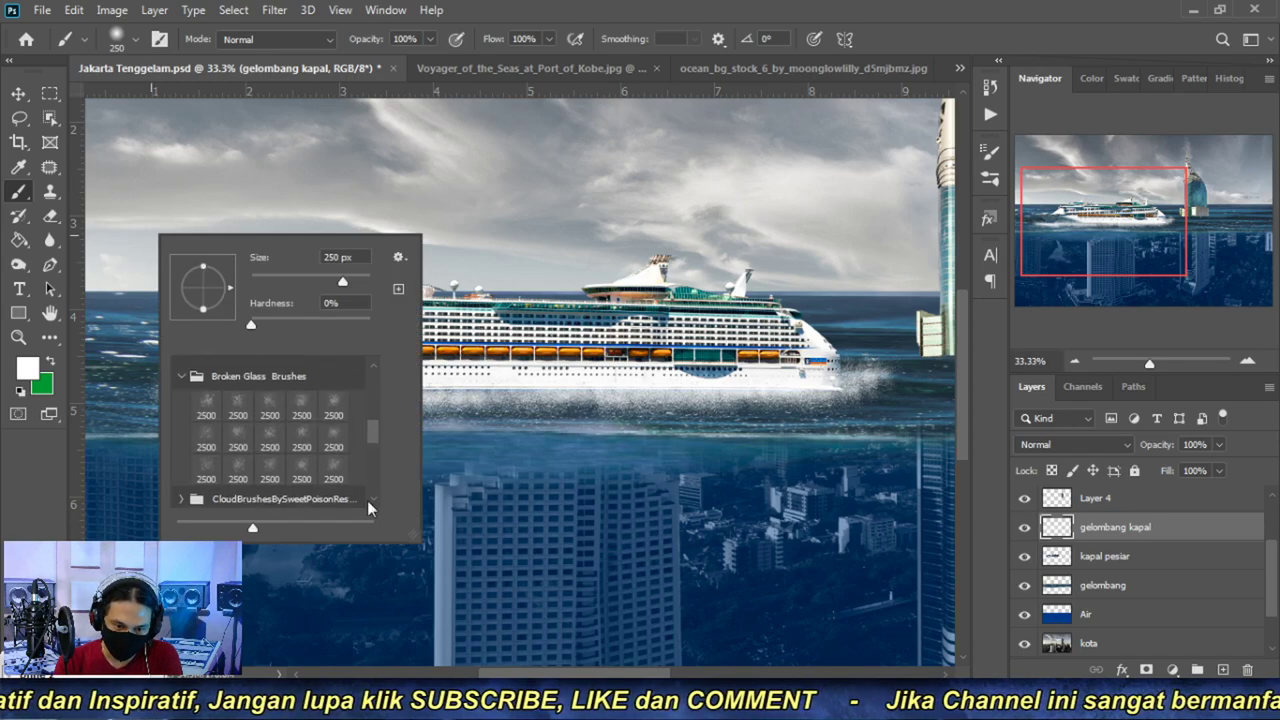
left_click_drag(372, 436, 374, 502)
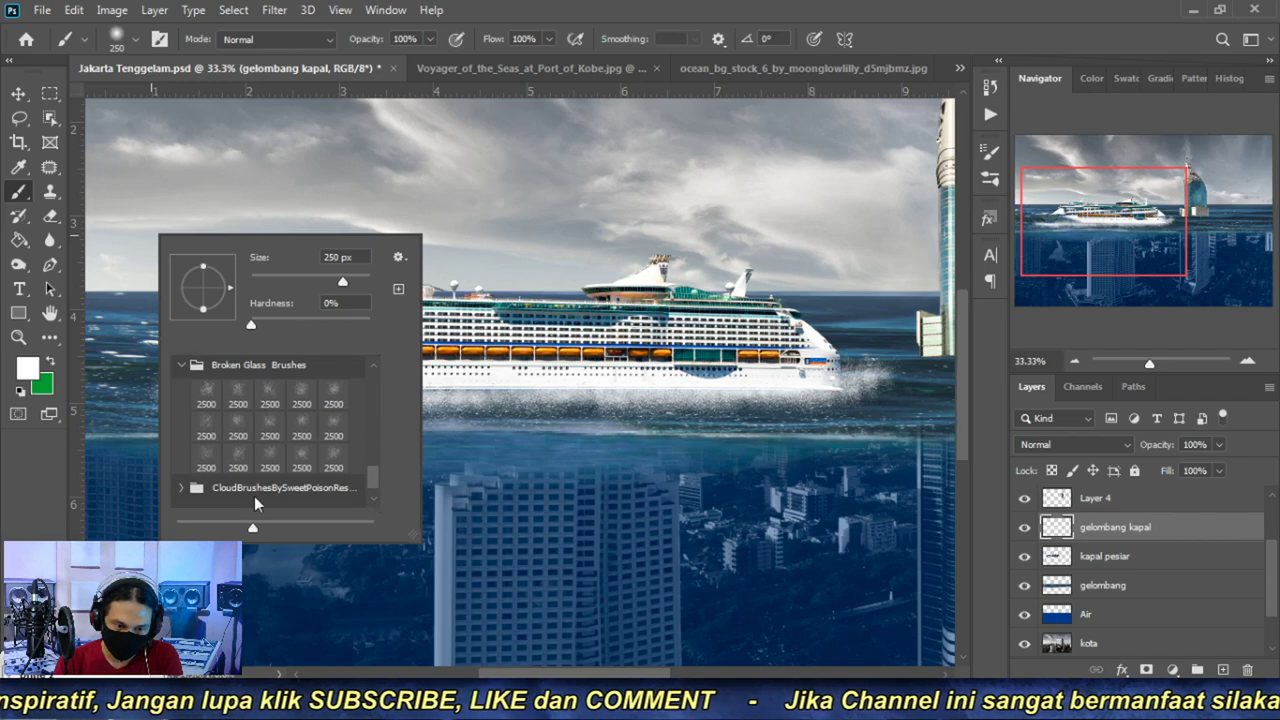
scroll(297, 449, "down", 2)
scroll(381, 448, "down", 2)
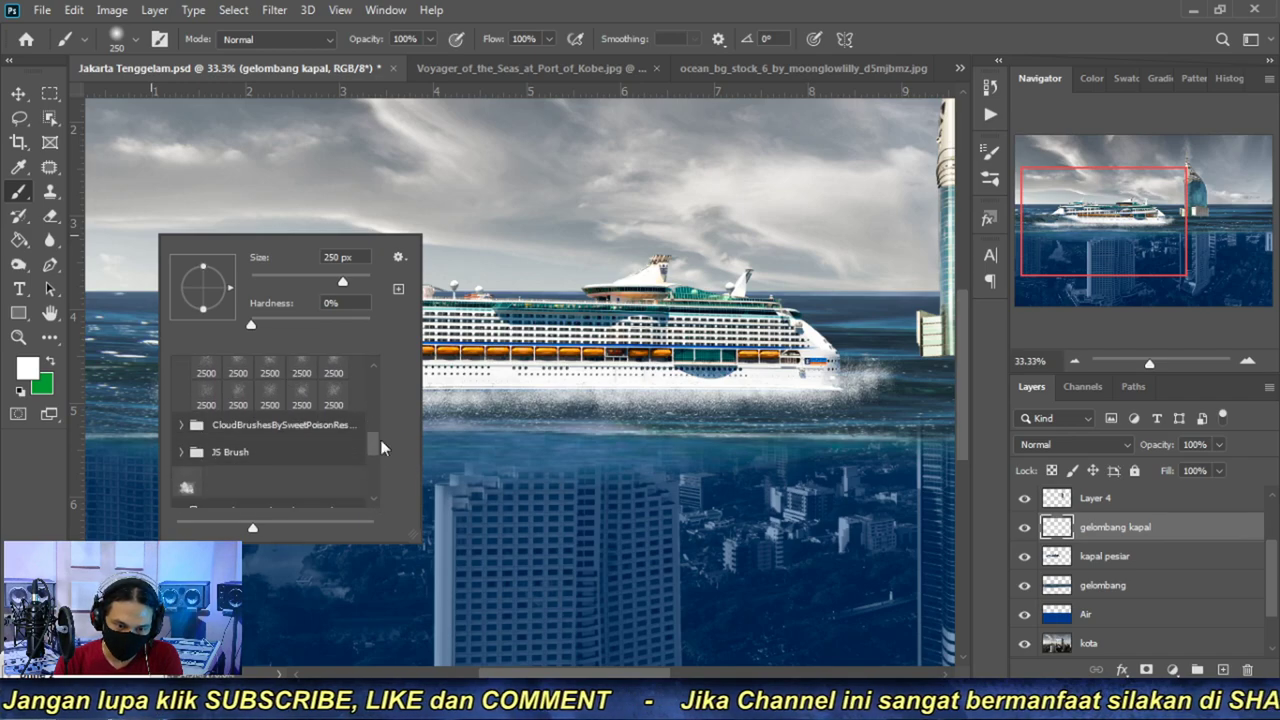
left_click_drag(369, 448, 377, 499)
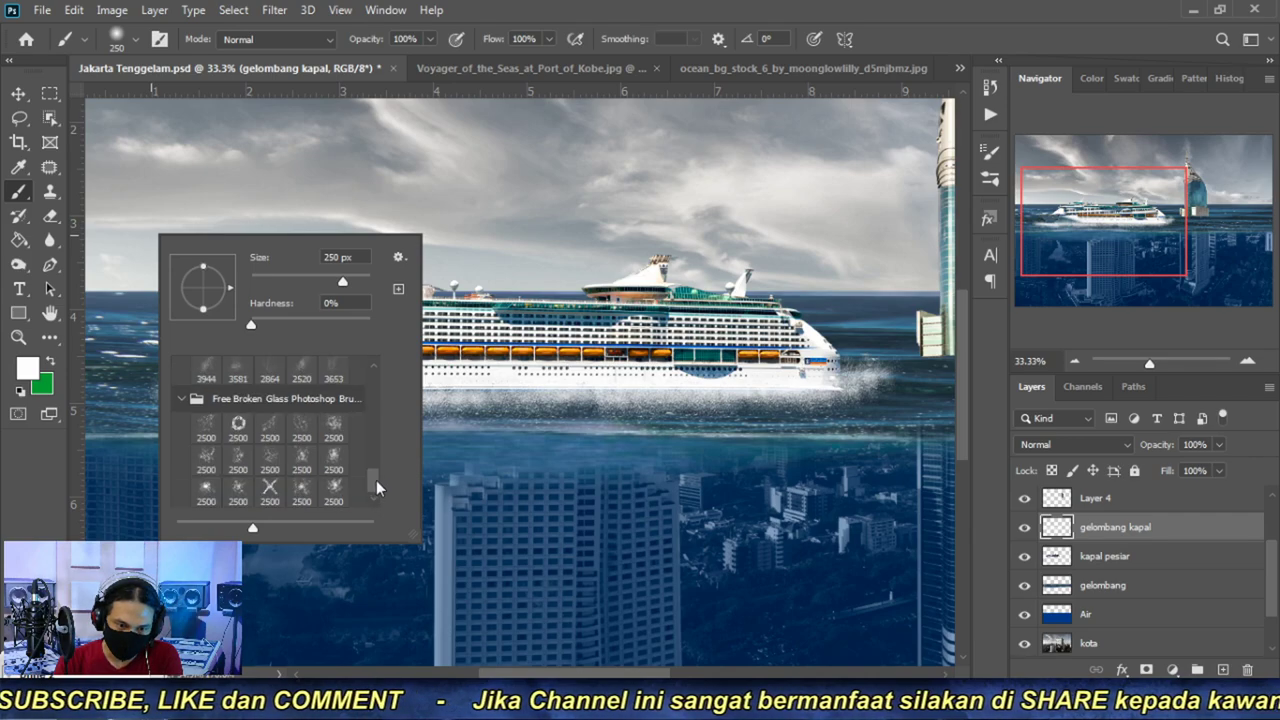
left_click_drag(377, 487, 375, 466)
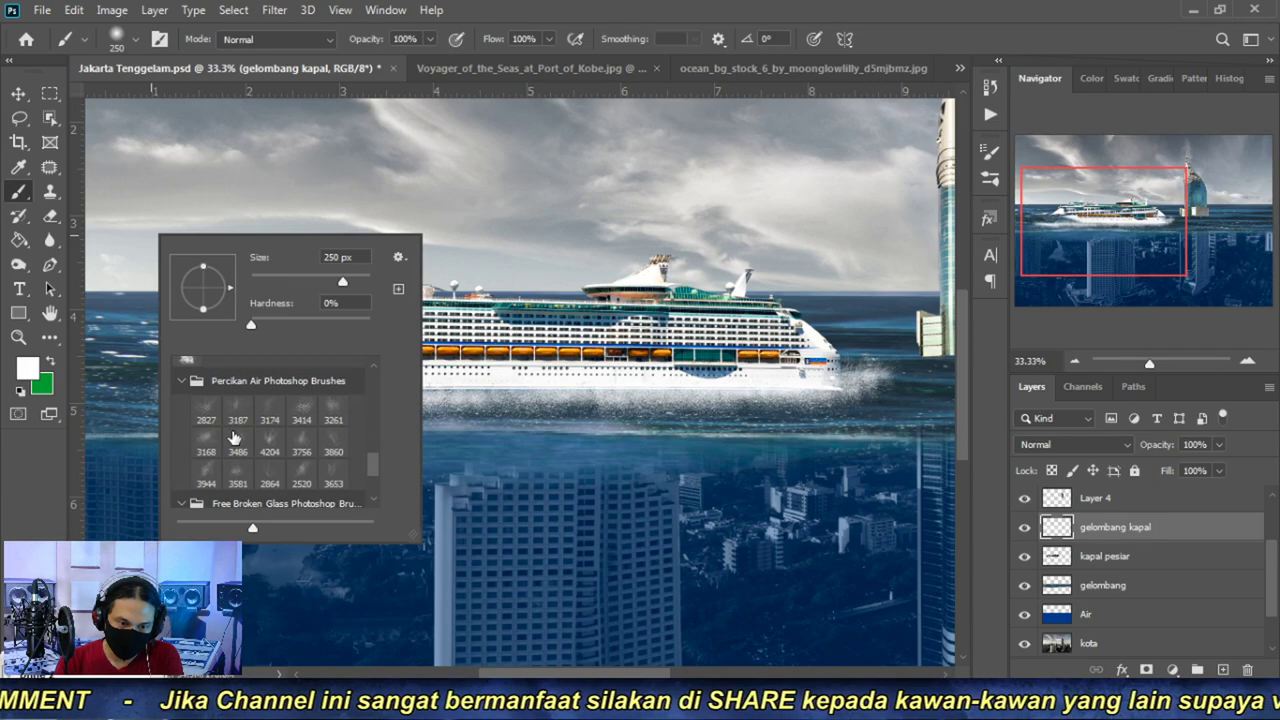
left_click(206, 442)
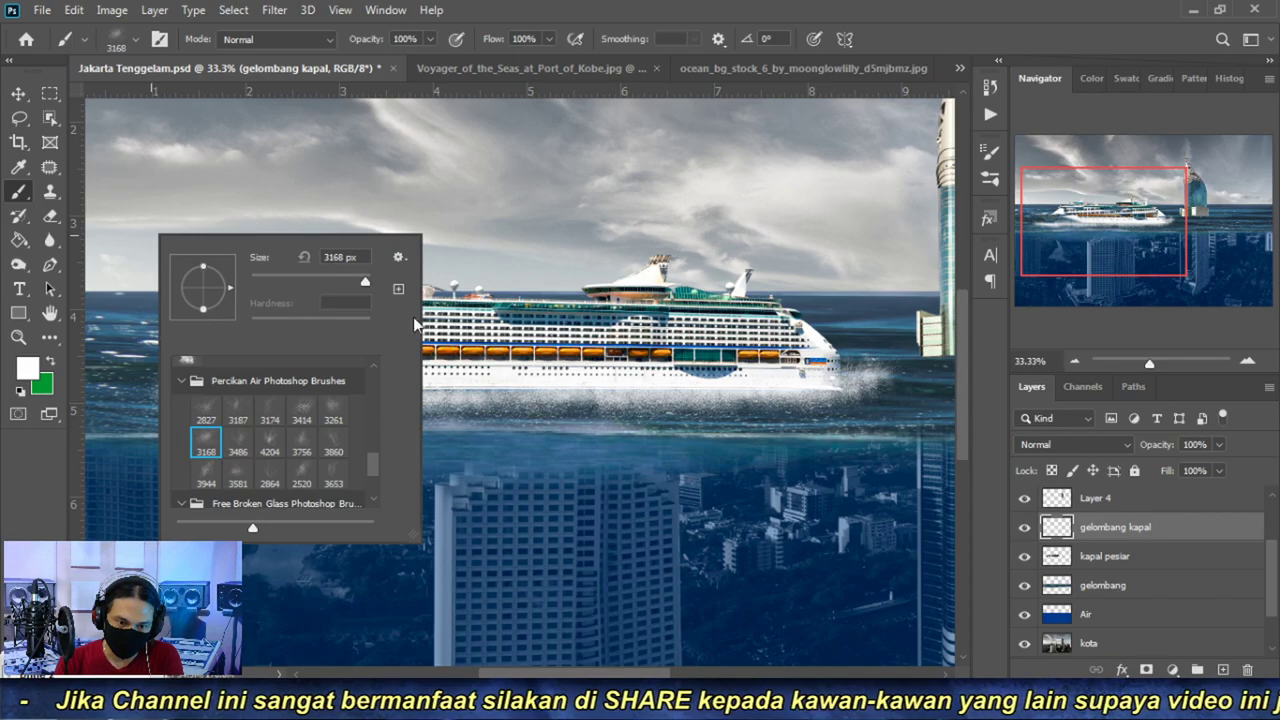
key("Return")
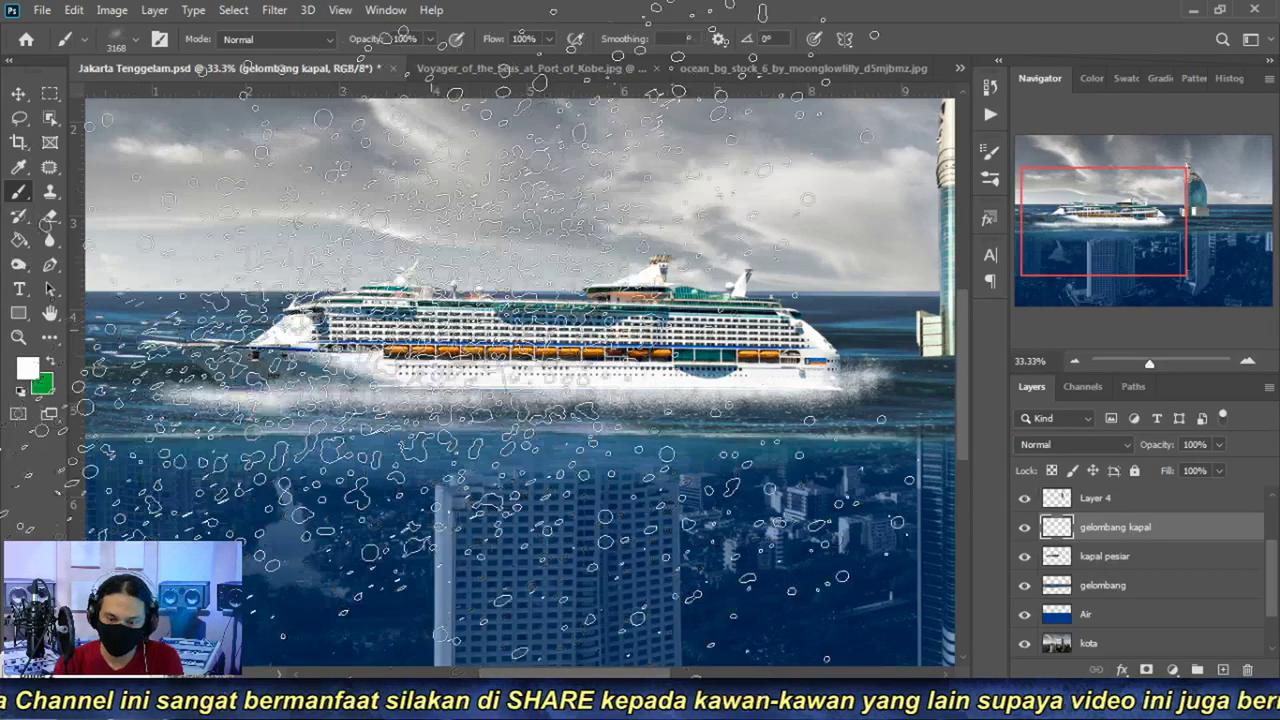
- Shrink the splash brush to 400 px, undoing the trial splashes painted in the sky
key("bracketleft")
key("bracketleft")
key("bracketleft")
key("bracketleft")
key("bracketleft")
key("bracketleft")
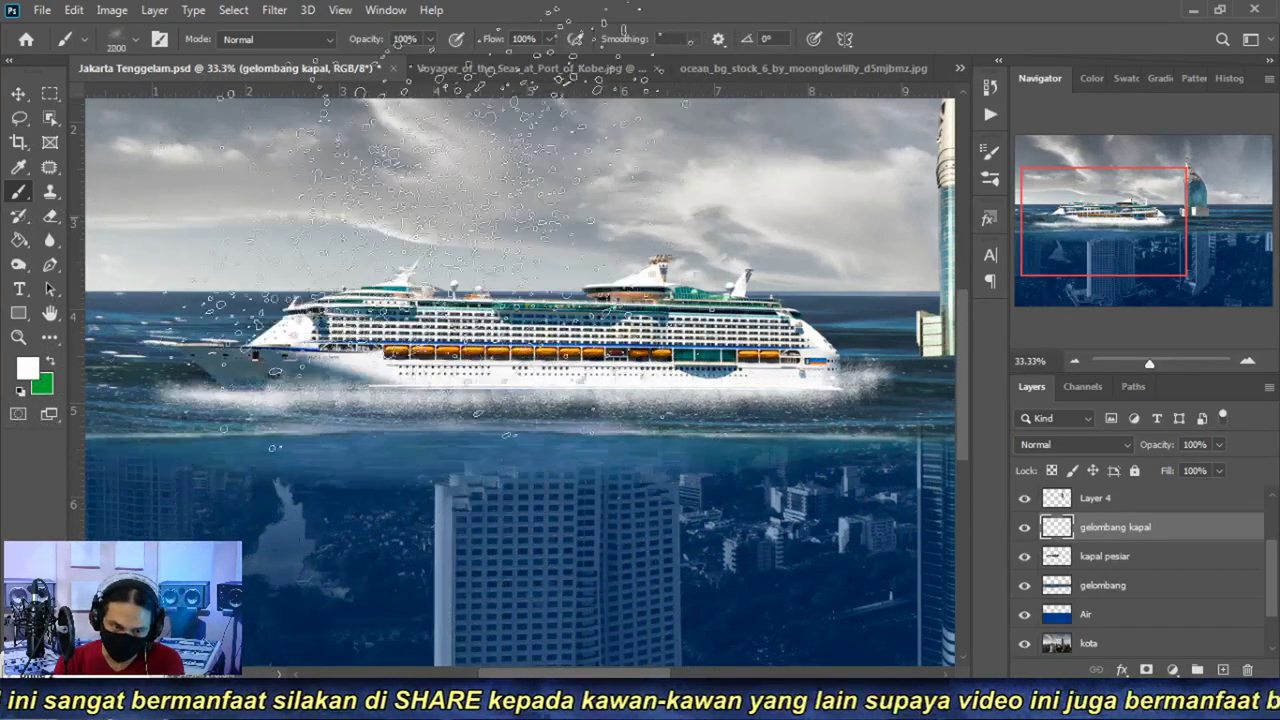
key("bracketleft")
key("bracketleft")
key("bracketleft")
key("bracketleft")
key("bracketleft")
key("bracketleft")
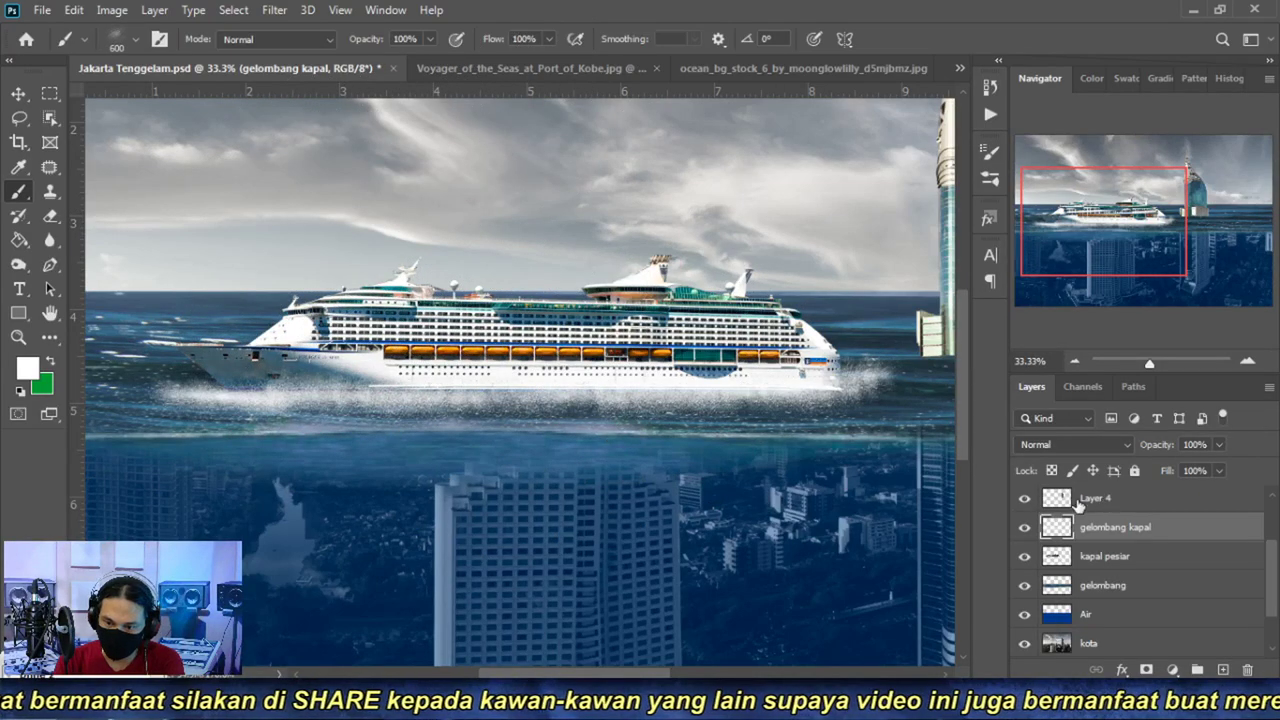
key("bracketleft")
key("bracketleft")
key("bracketleft")
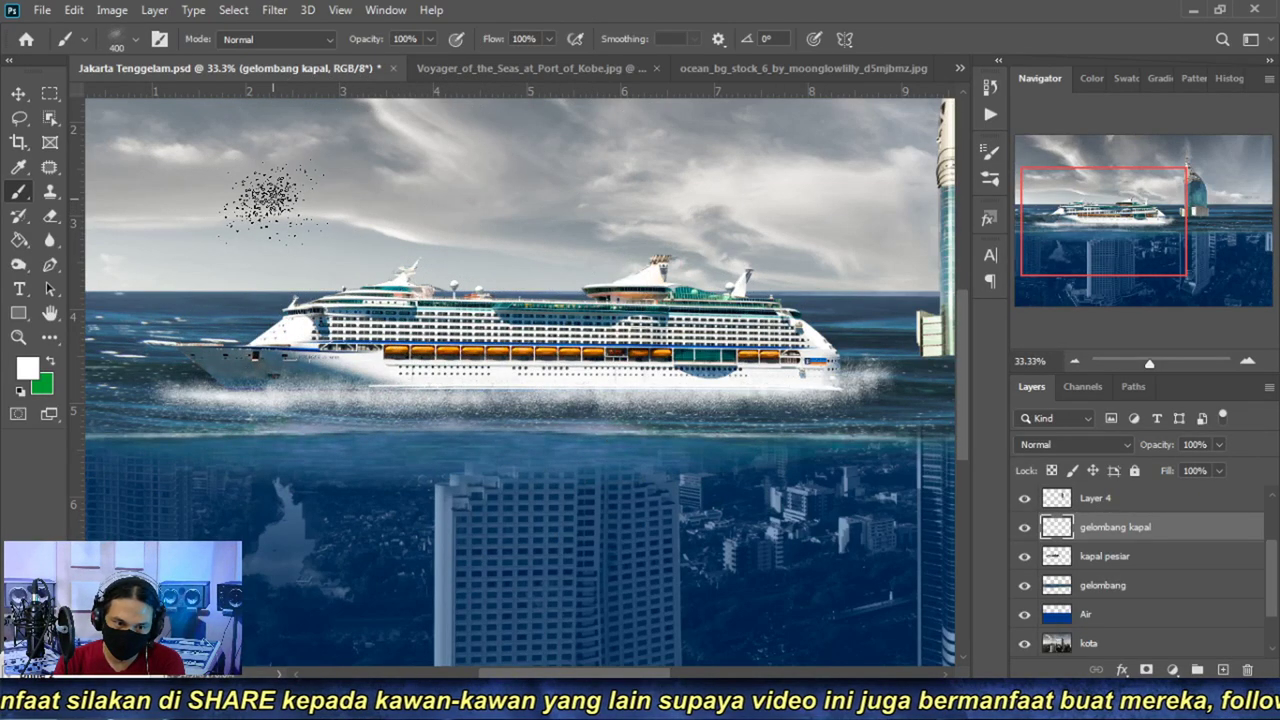
left_click(265, 200)
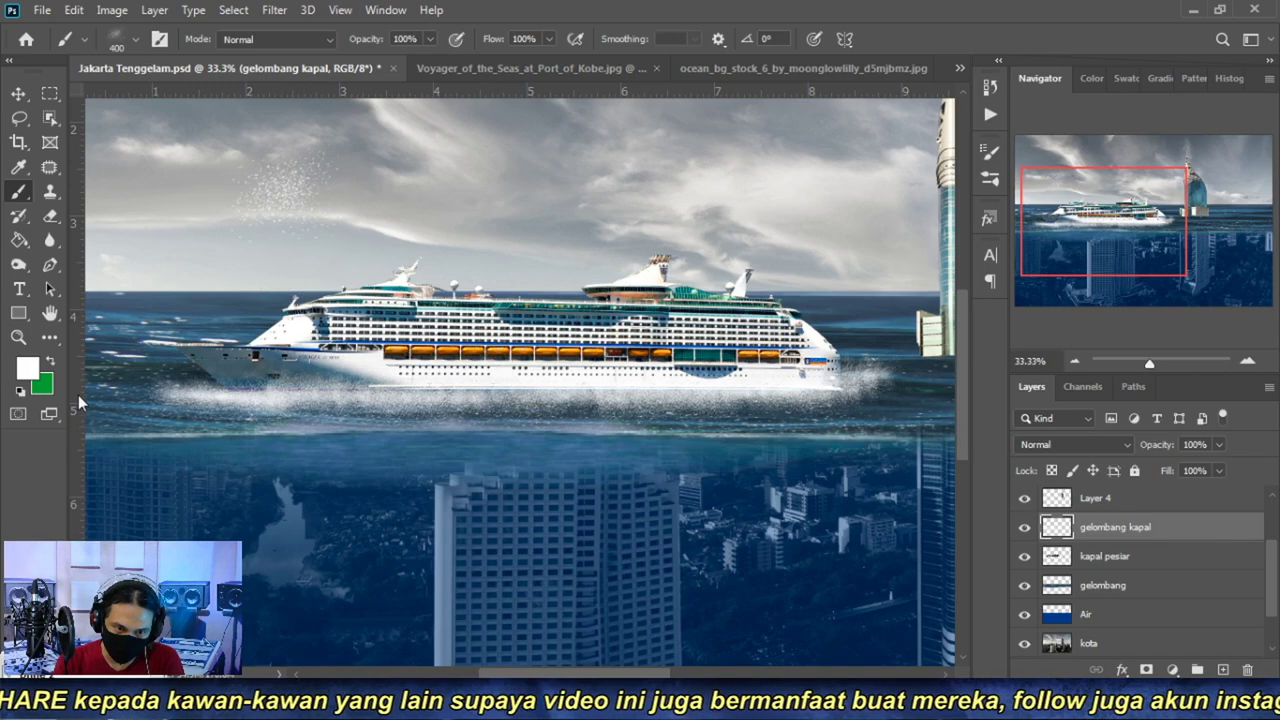
key("ctrl+z")
scroll(890, 495, "up", 5)
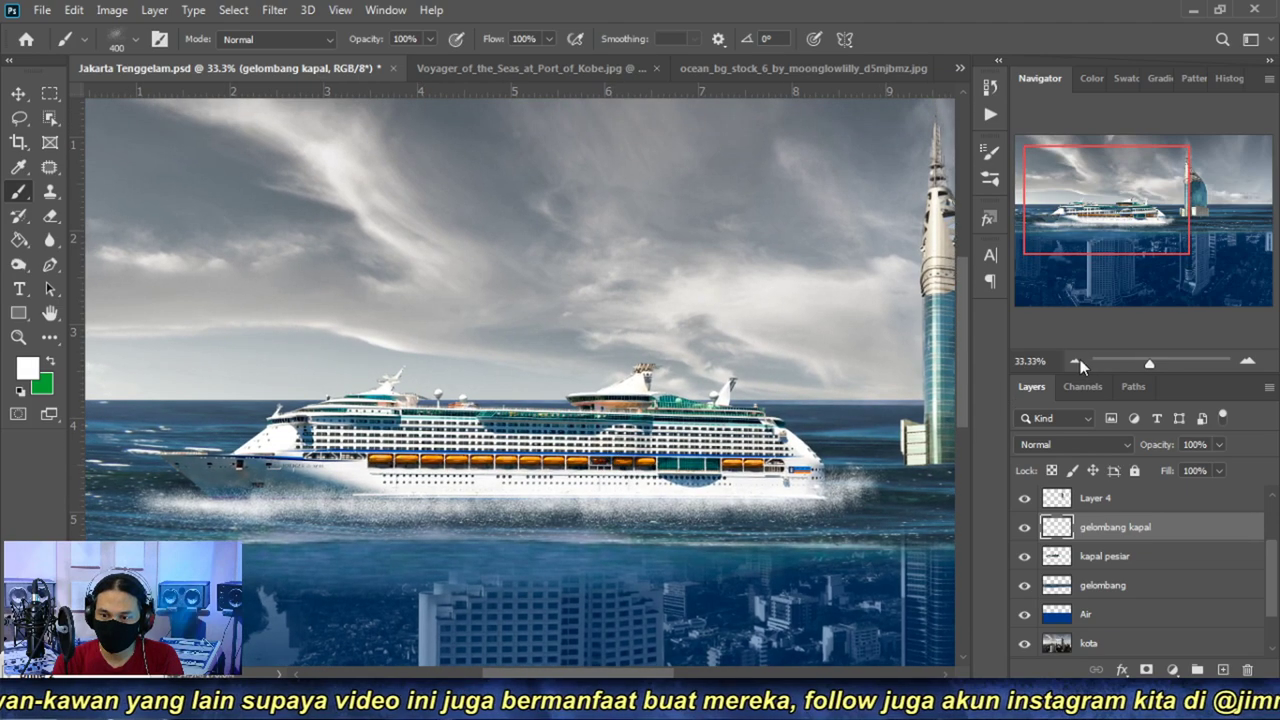
left_click(1075, 361)
left_click_drag(330, 262, 730, 262)
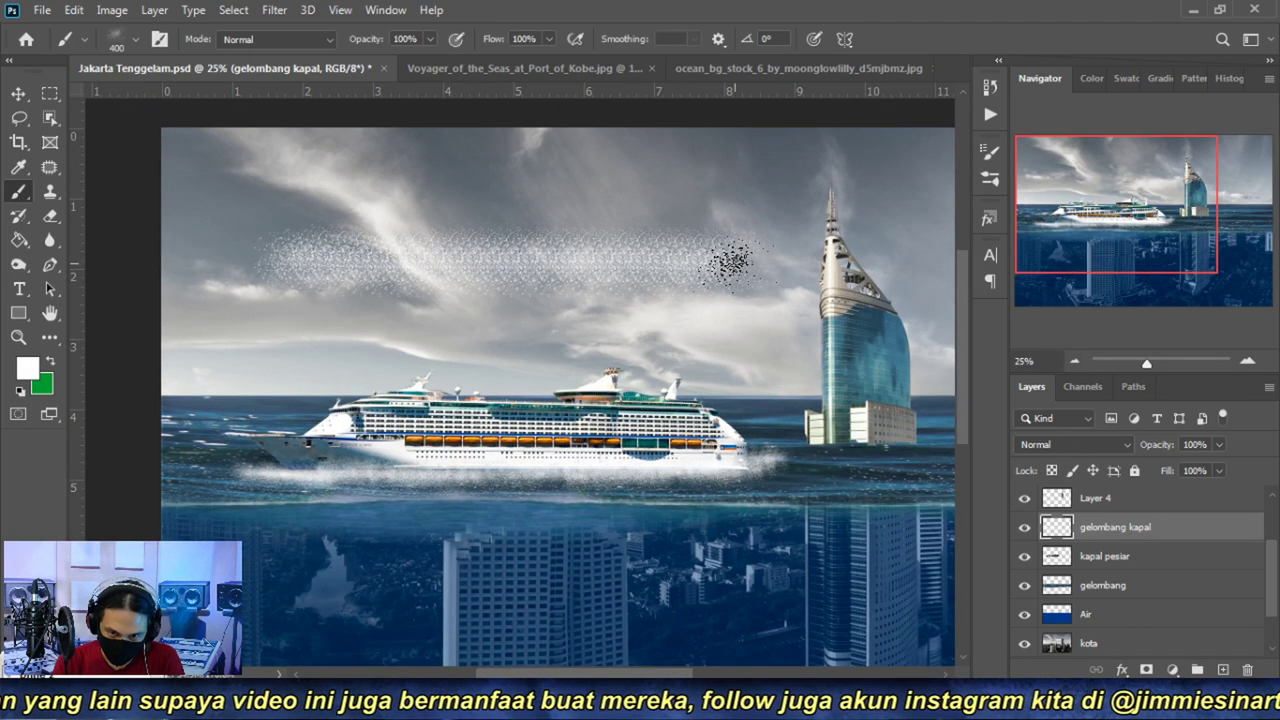
key("ctrl+z")
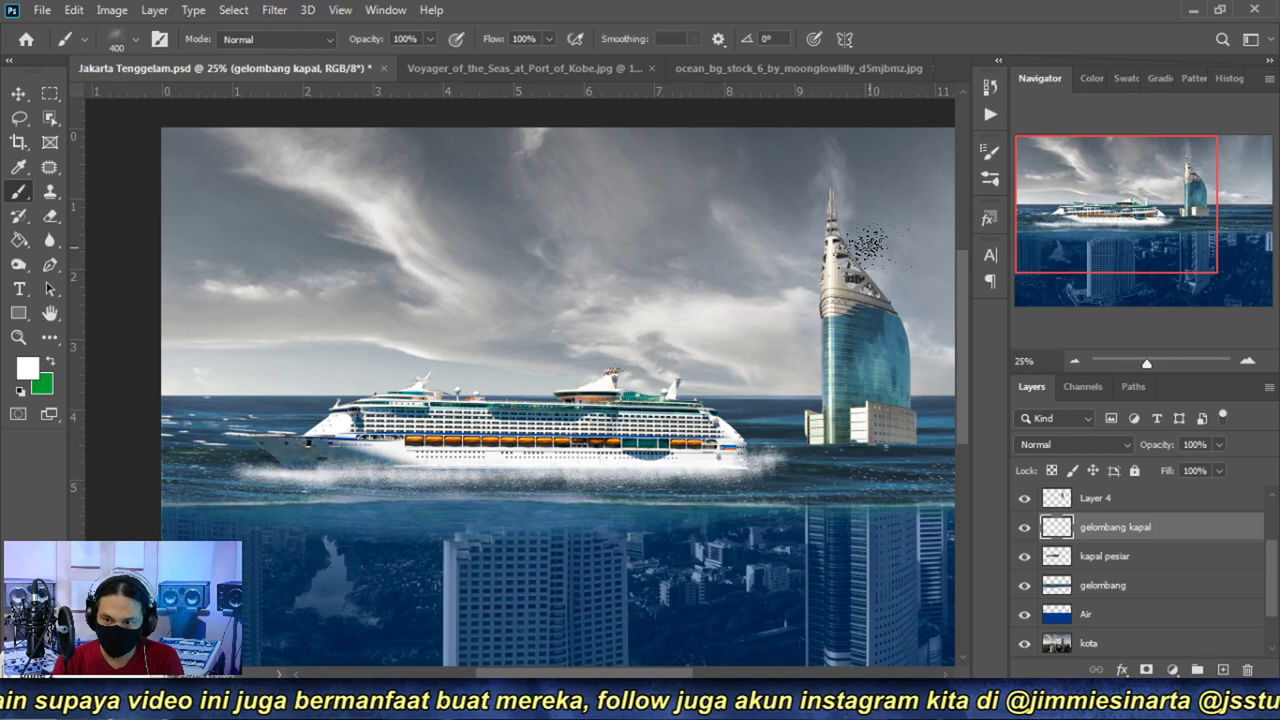
- Enable Shape Dynamics: 58% size jitter, 13% minimum diameter, 85% angle jitter, slight roundness jitter
left_click(991, 153)
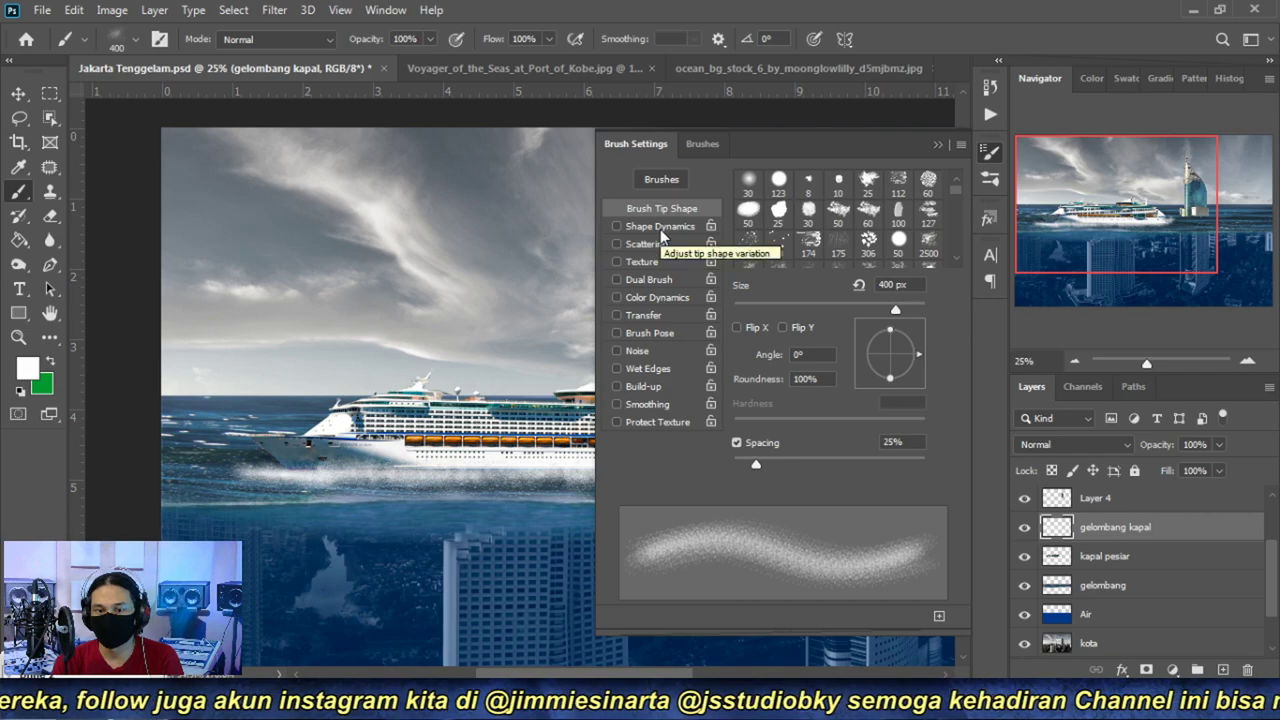
left_click(660, 229)
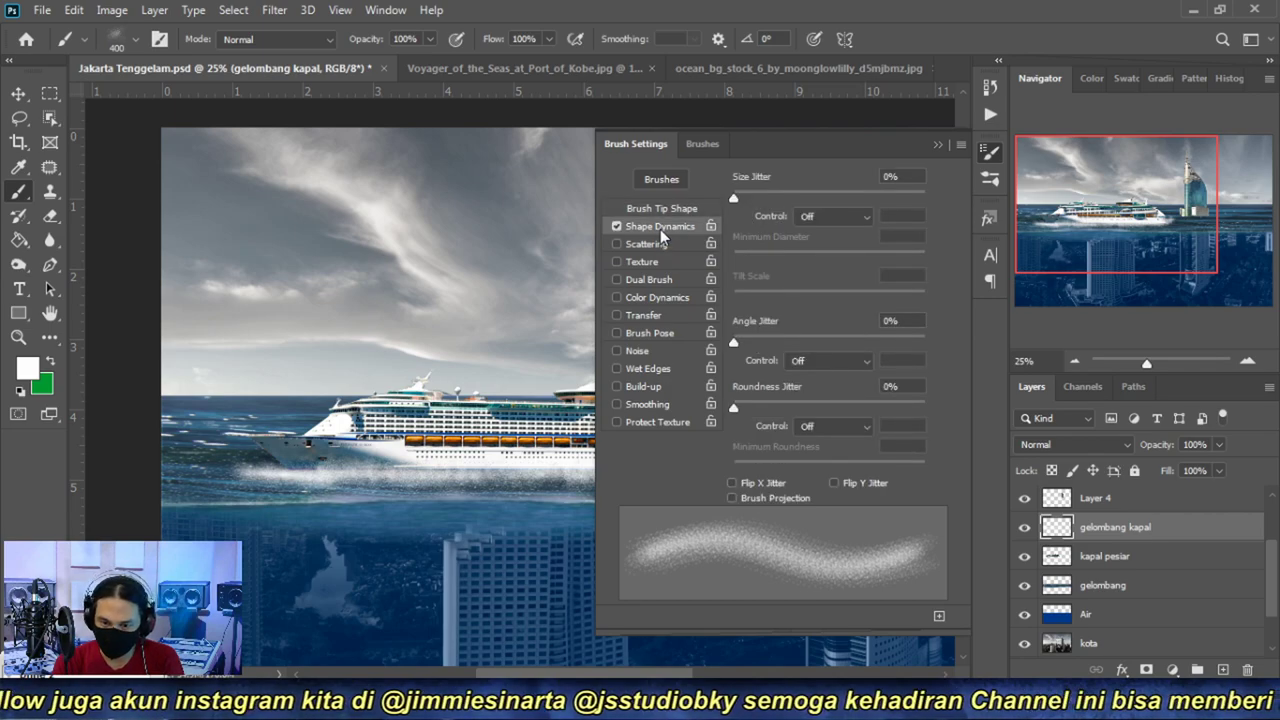
left_click_drag(736, 198, 845, 198)
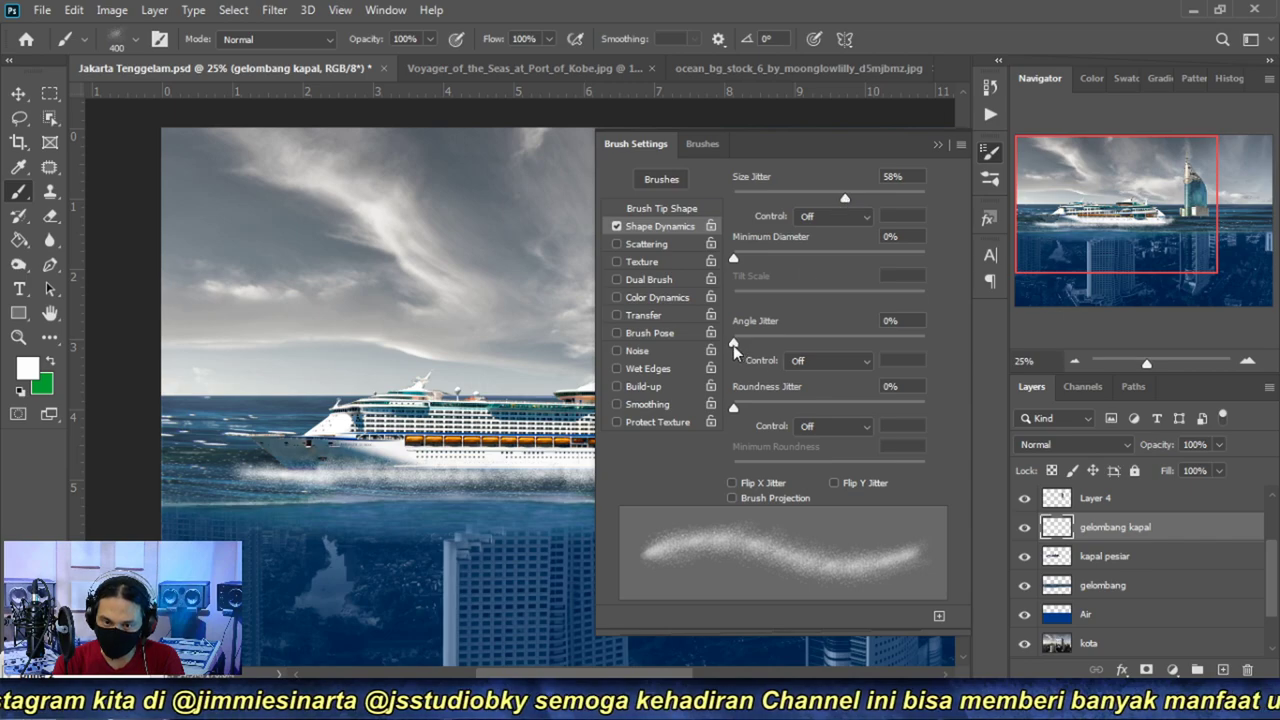
left_click_drag(733, 345, 882, 346)
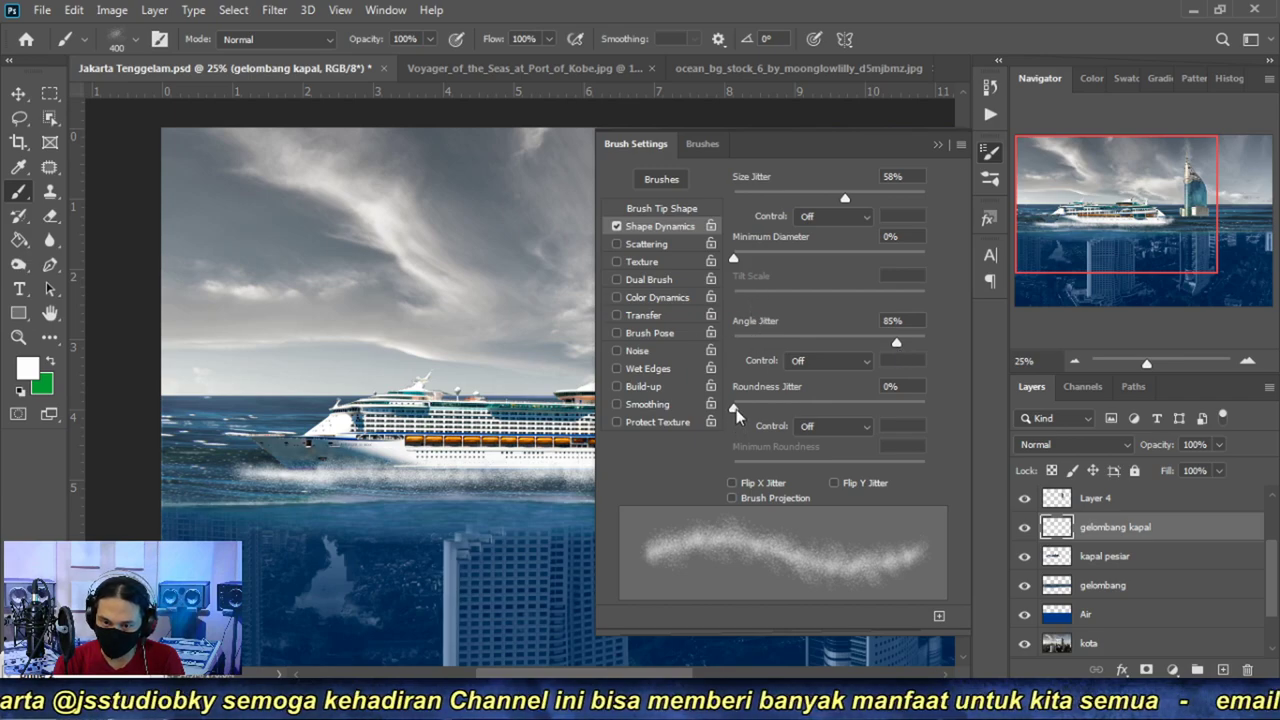
mouse_move(736, 409)
left_mouse_down()
mouse_move(861, 413)
mouse_move(756, 403)
left_mouse_up()
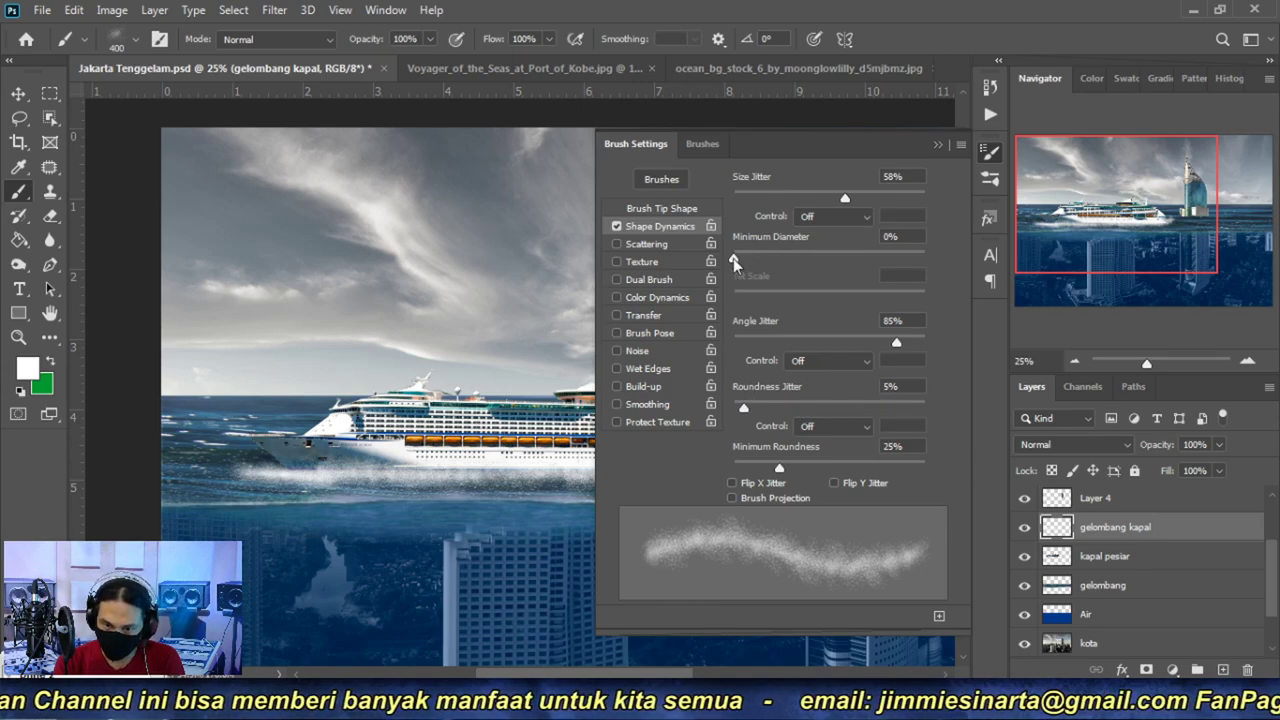
mouse_move(733, 258)
left_mouse_down()
mouse_move(922, 262)
mouse_move(757, 257)
left_mouse_up()
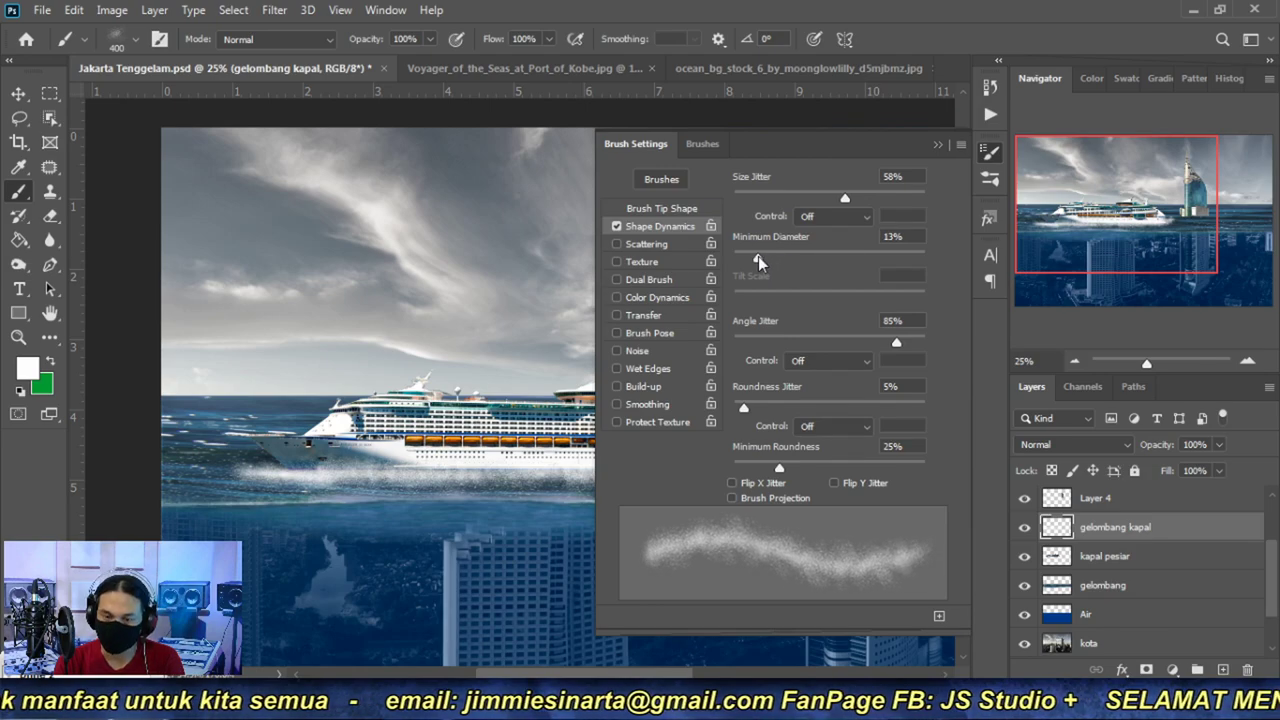
- Enable Scattering with a small scatter amount and 15% count jitter
left_click(626, 246)
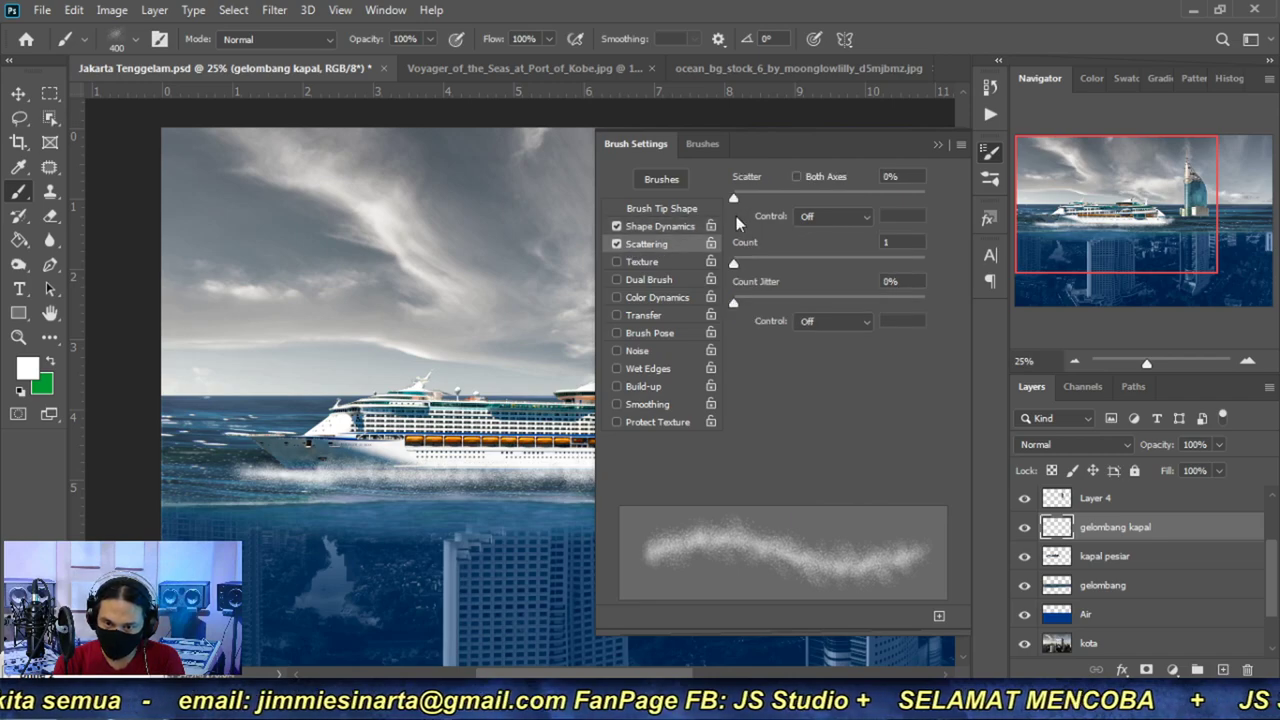
left_click_drag(735, 197, 736, 196)
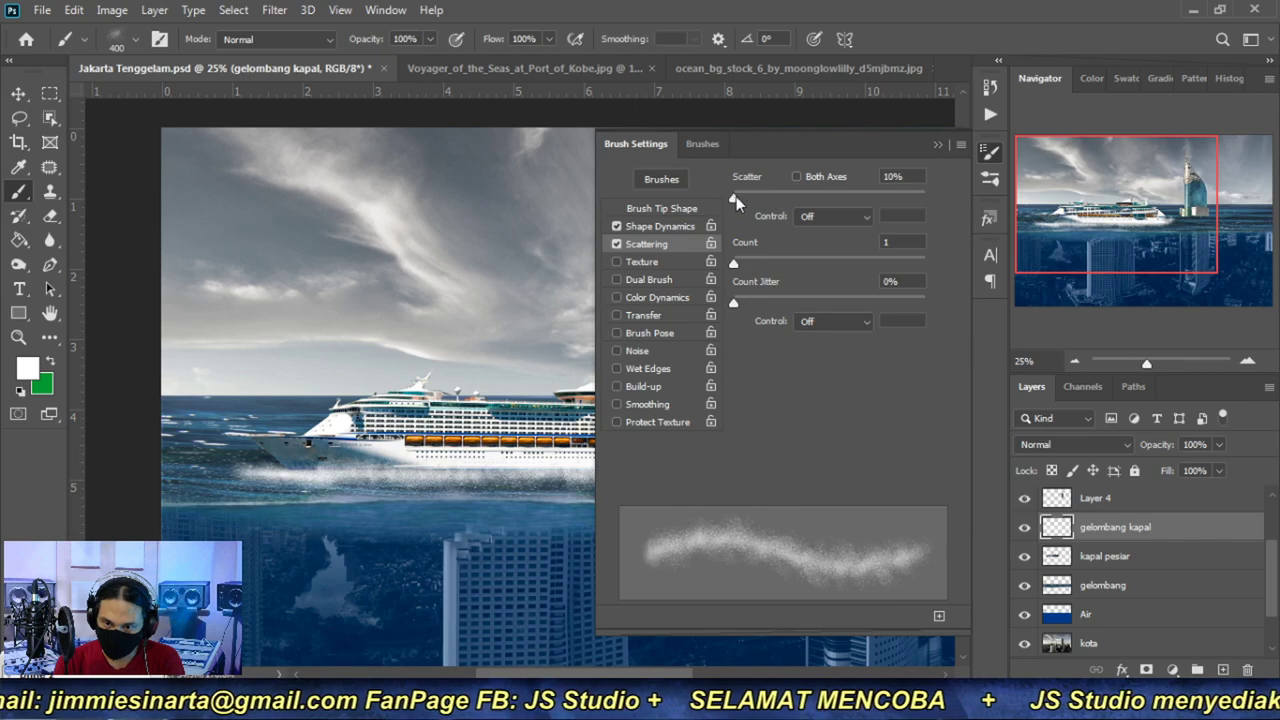
left_click_drag(896, 179, 924, 178)
type("5")
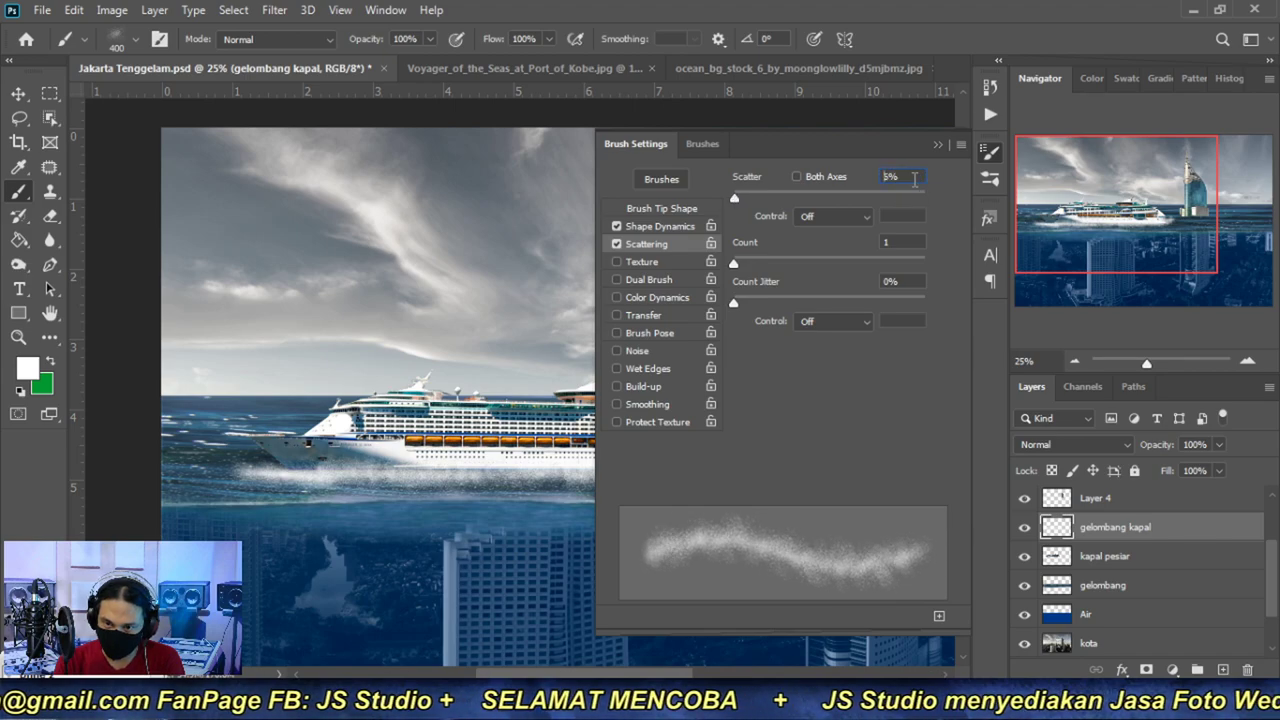
key("Up")
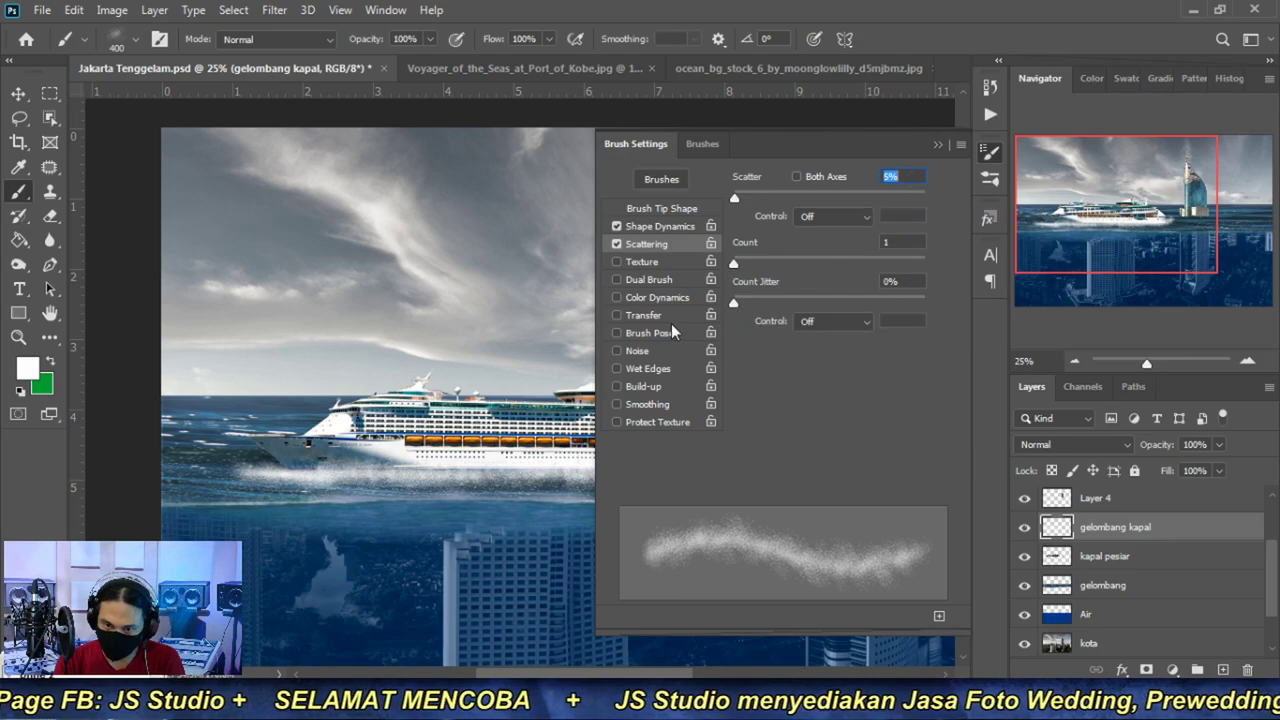
left_click_drag(733, 303, 764, 298)
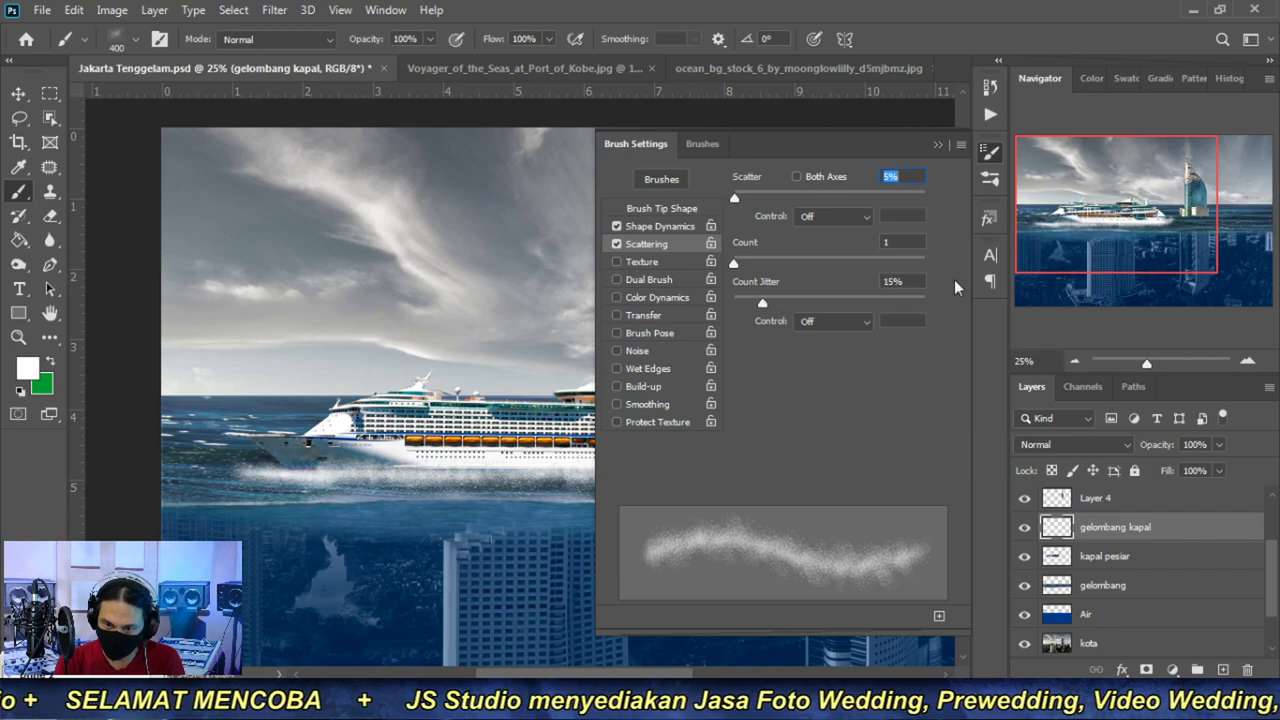
left_click(910, 281)
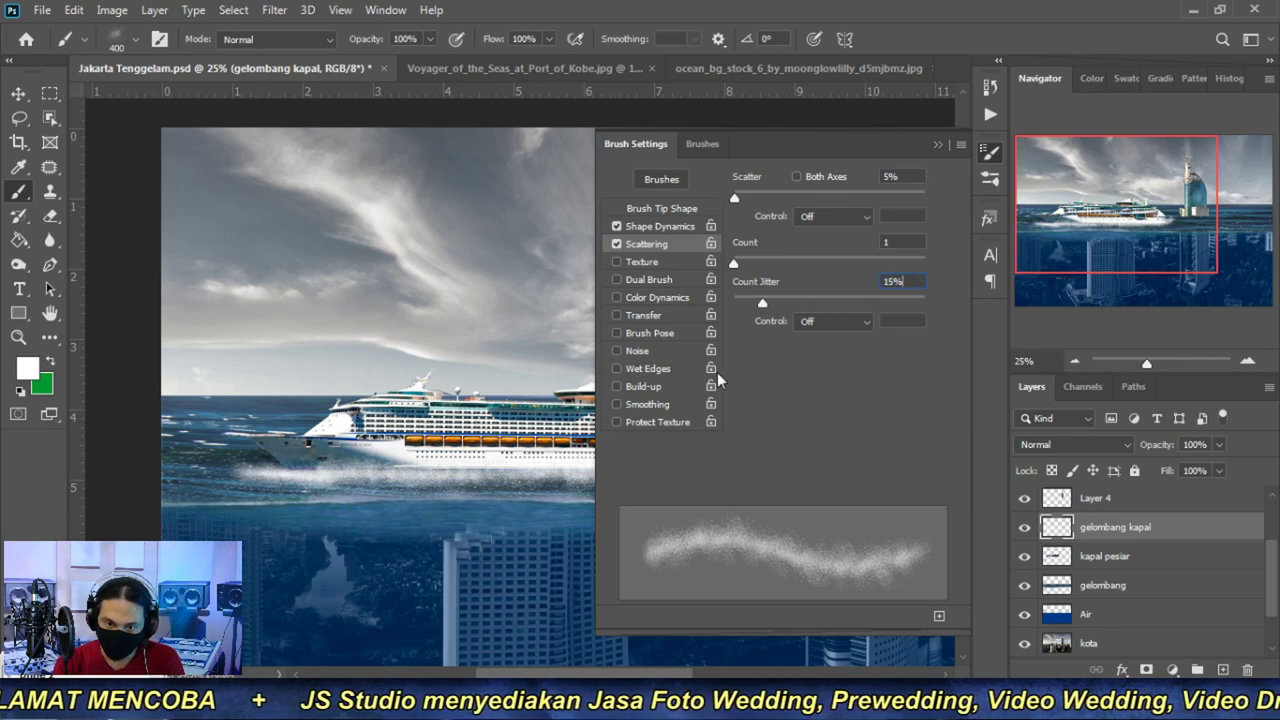
- Enable Transfer with 25% opacity jitter and 6% flow jitter
left_click(642, 318)
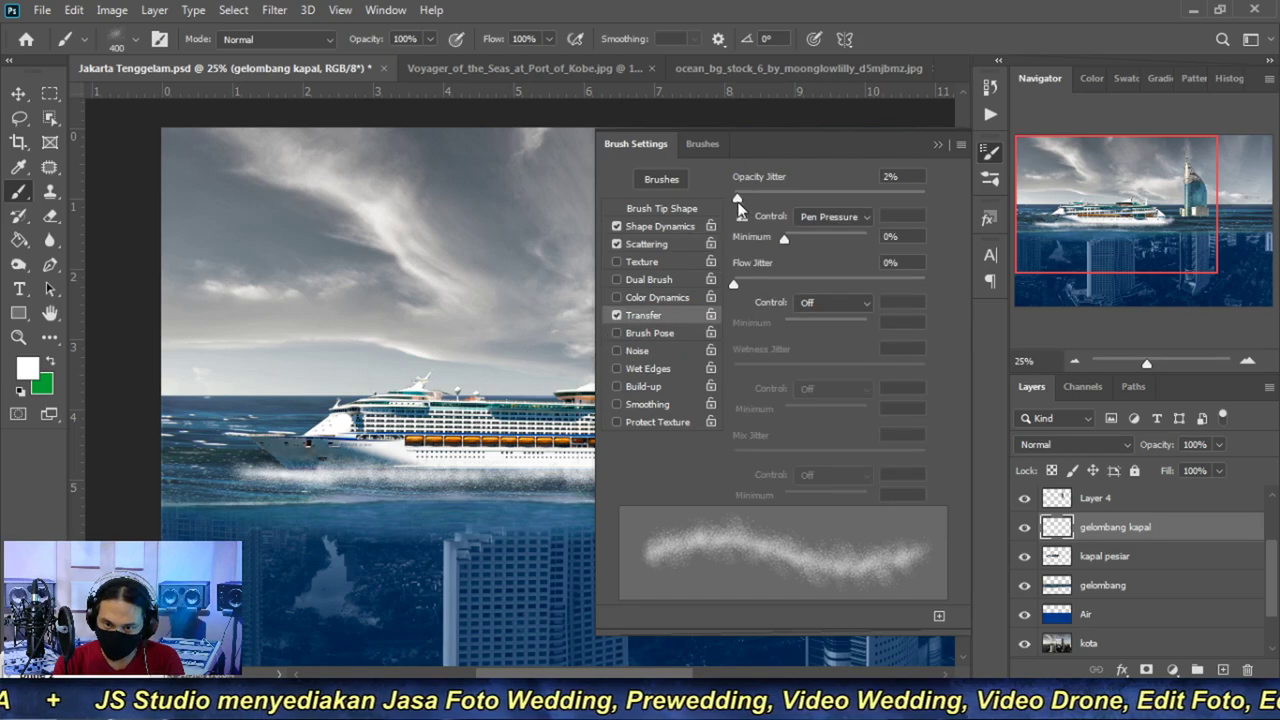
mouse_move(800, 194)
left_mouse_down()
mouse_move(846, 194)
mouse_move(775, 191)
left_mouse_up()
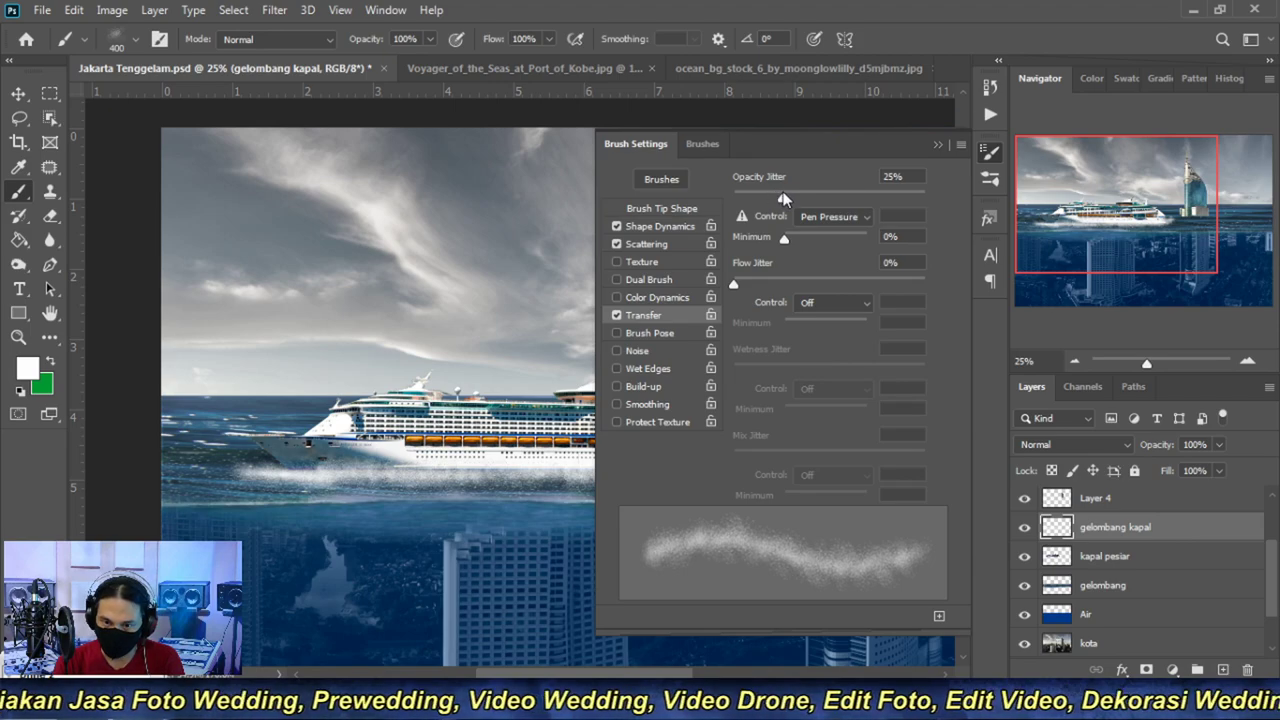
mouse_move(734, 287)
left_mouse_down()
mouse_move(815, 287)
mouse_move(738, 289)
left_mouse_up()
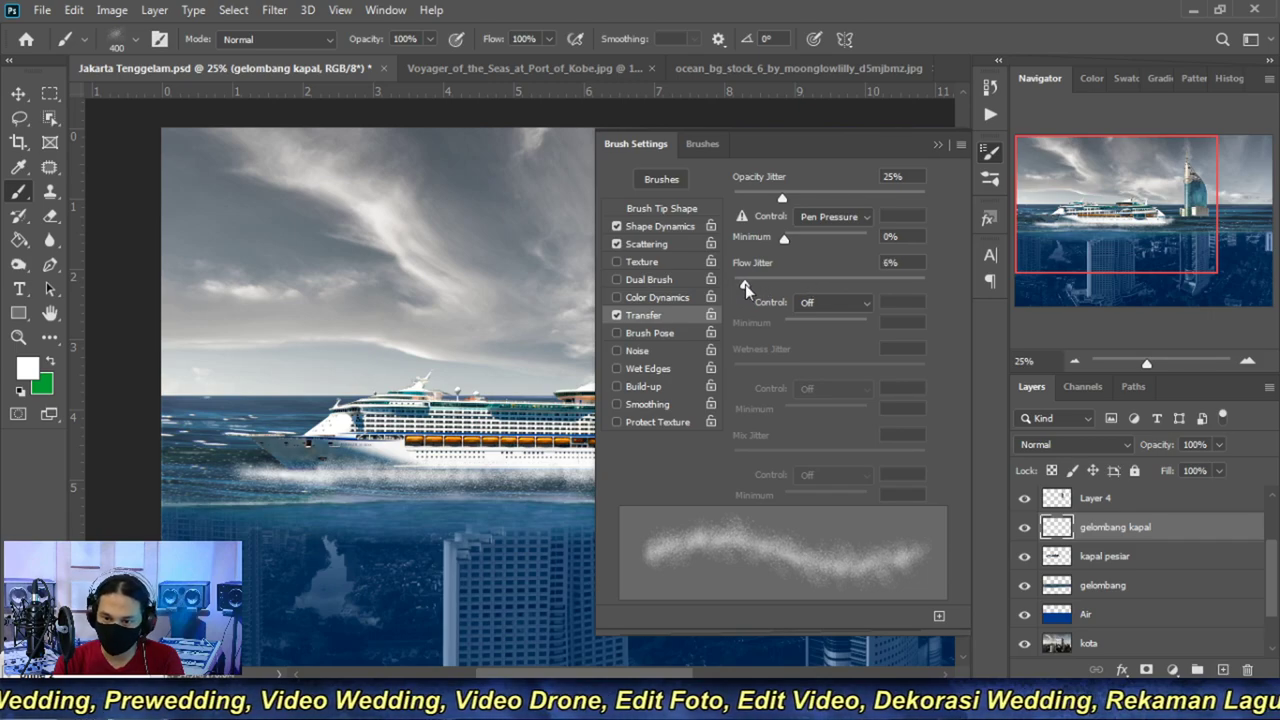
- Paint white spray around the cruise ship's bow on the gelombang kapal layer
left_click(937, 143)
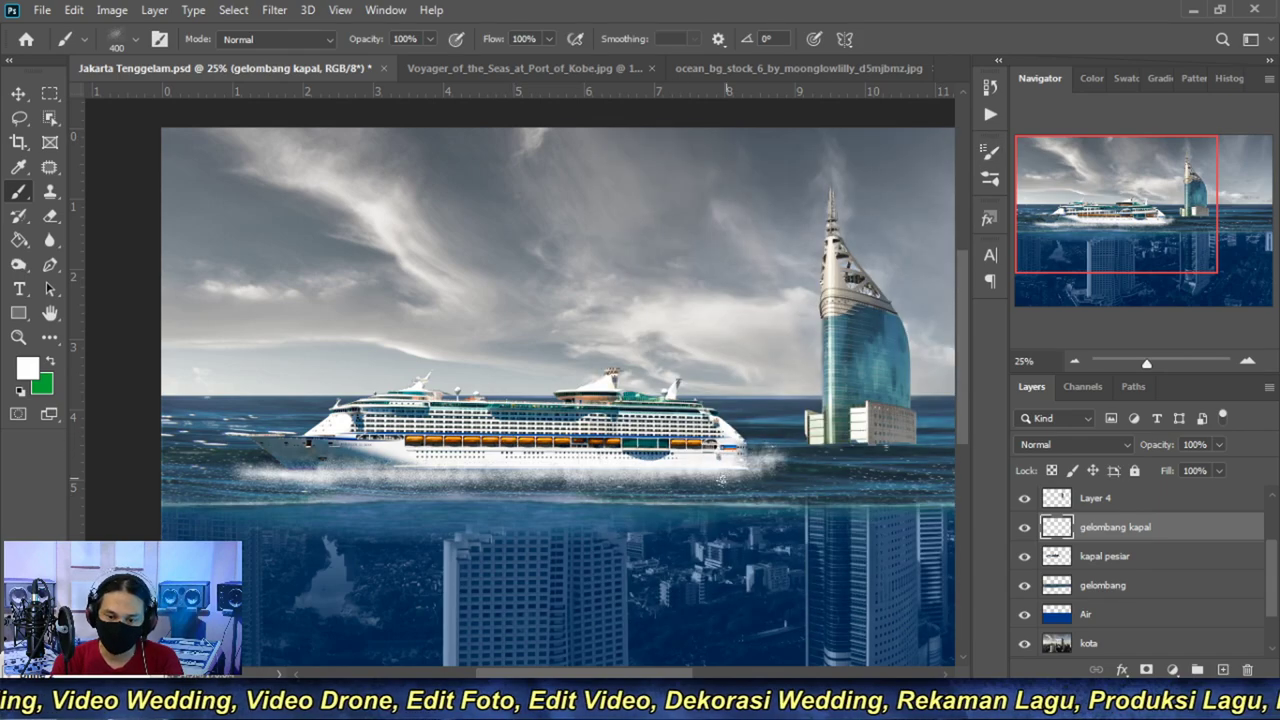
left_click(741, 454)
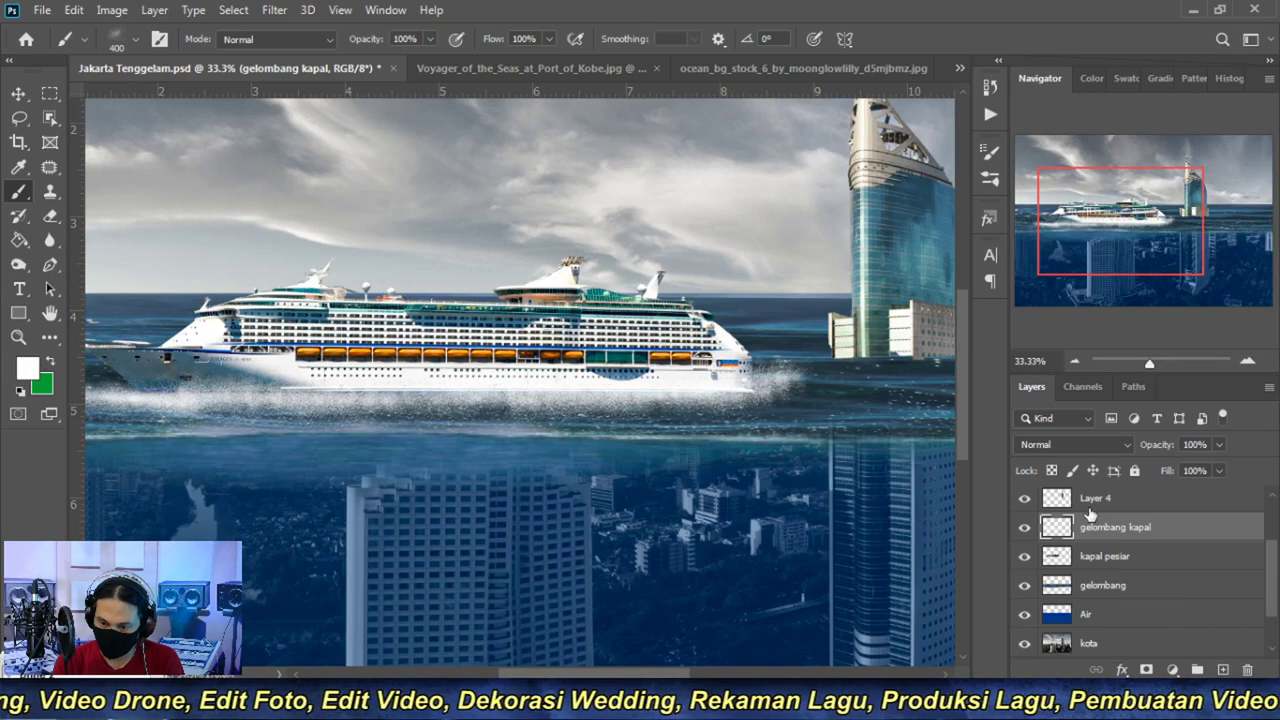
scroll(320, 420, "left", 3)
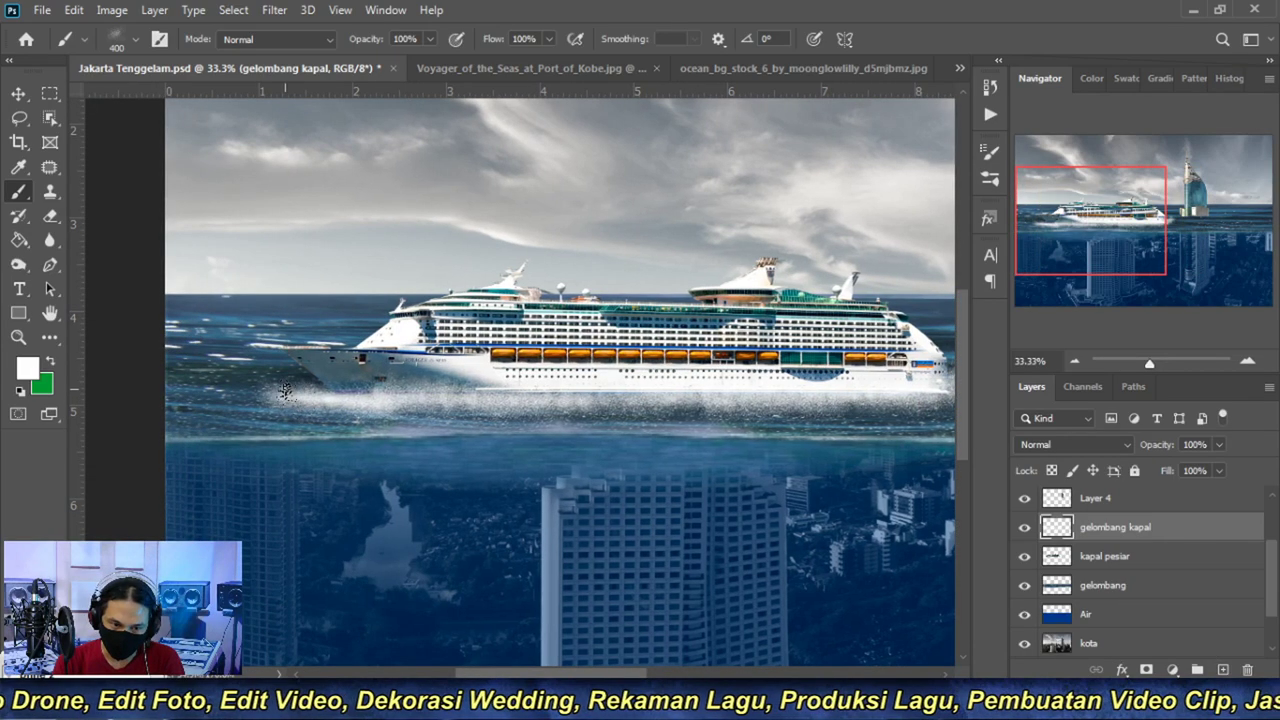
left_click_drag(285, 392, 325, 378)
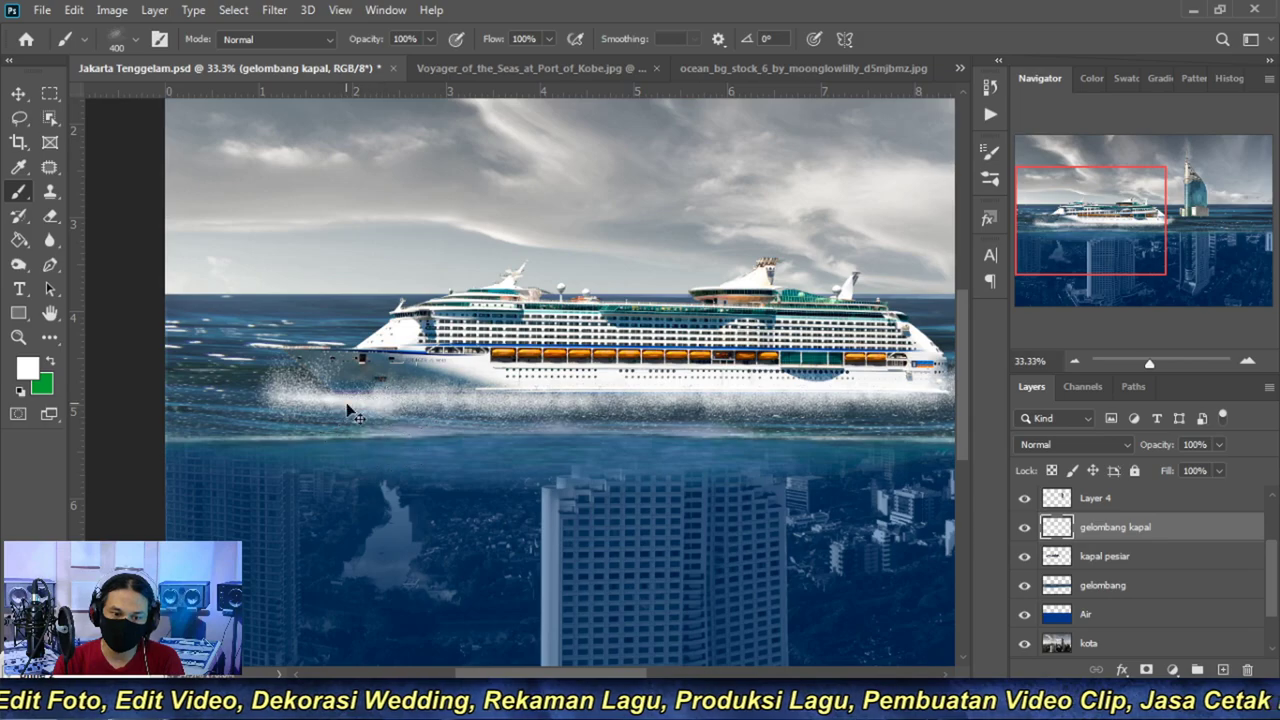
scroll(350, 412, "up", 1)
scroll(350, 412, "up", 1)
scroll(400, 400, "up", 1)
scroll(428, 392, "up", 1)
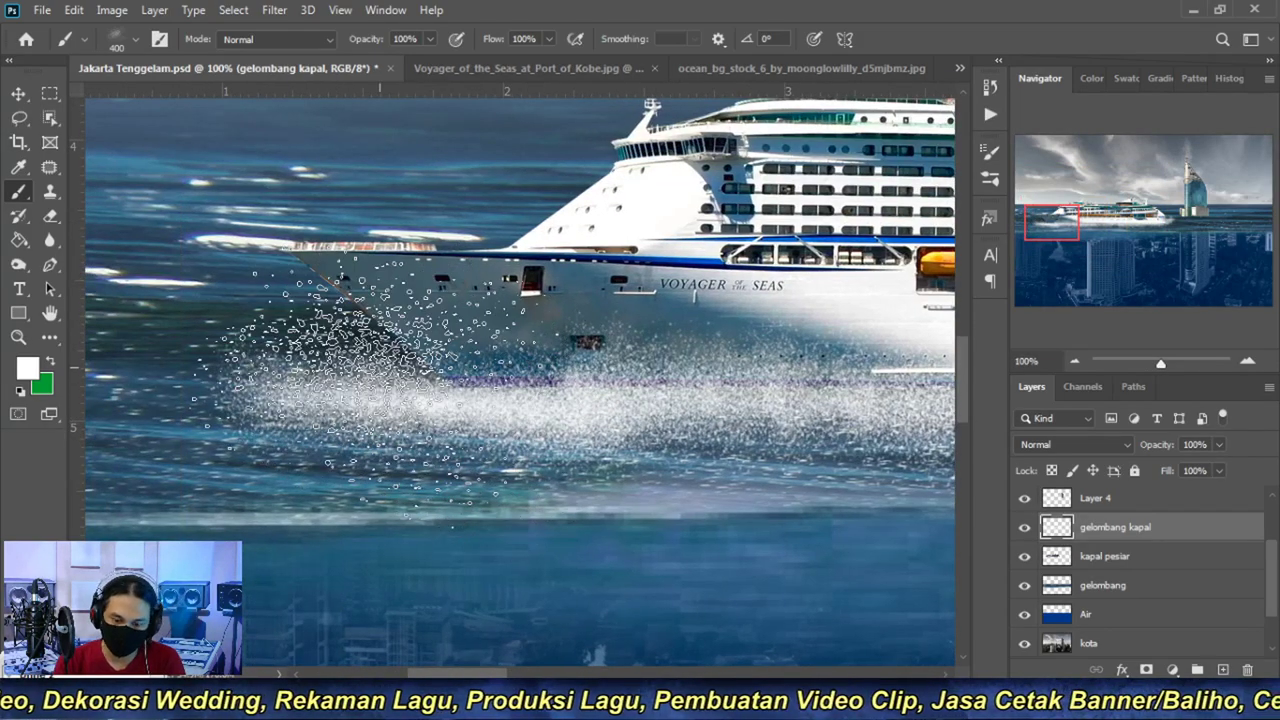
key("bracketleft")
key("bracketleft")
key("bracketleft")
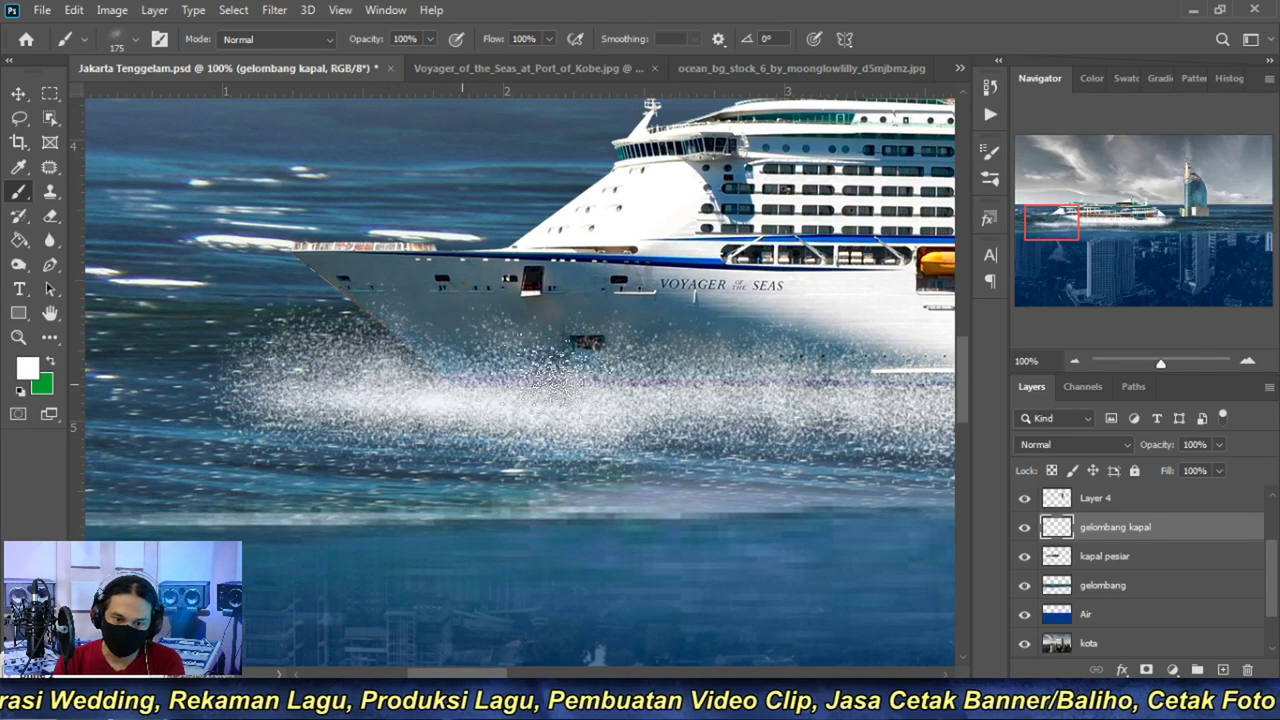
left_click_drag(500, 390, 230, 315)
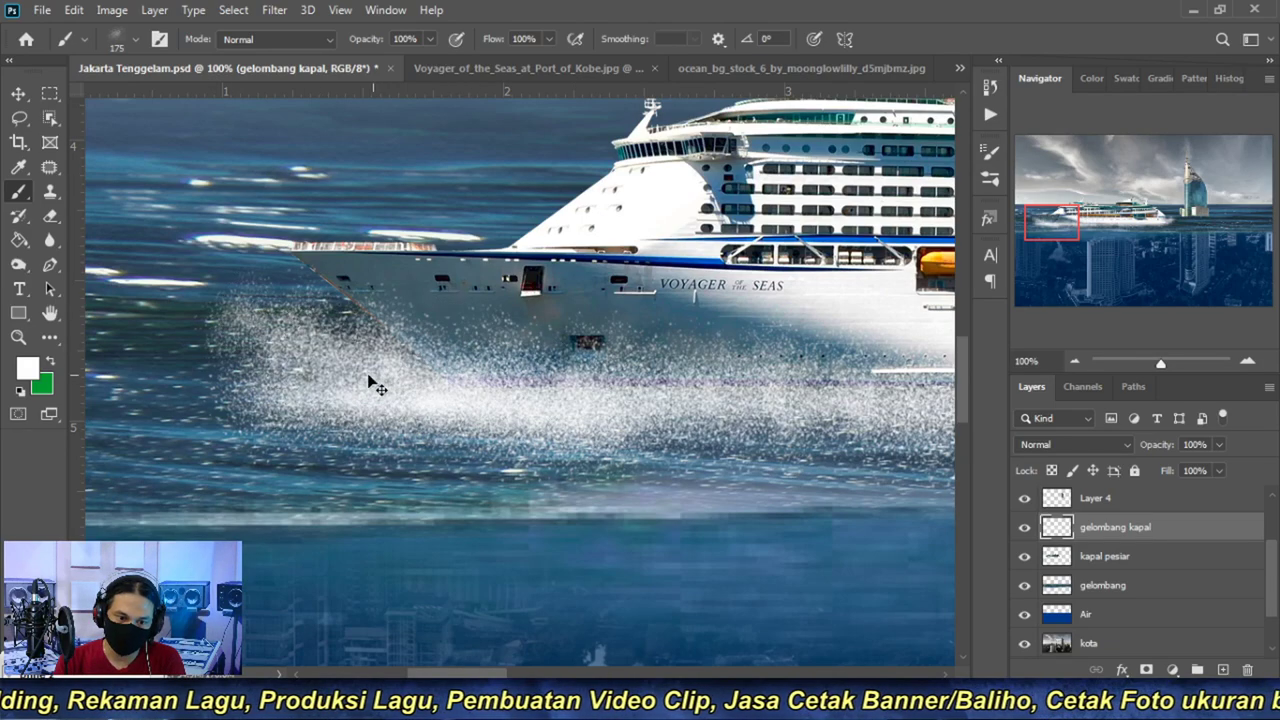
key("ctrl+z")
- Test wide 700 px spray strokes, undo them, and reduce the brush to 150 px
left_click(1076, 362)
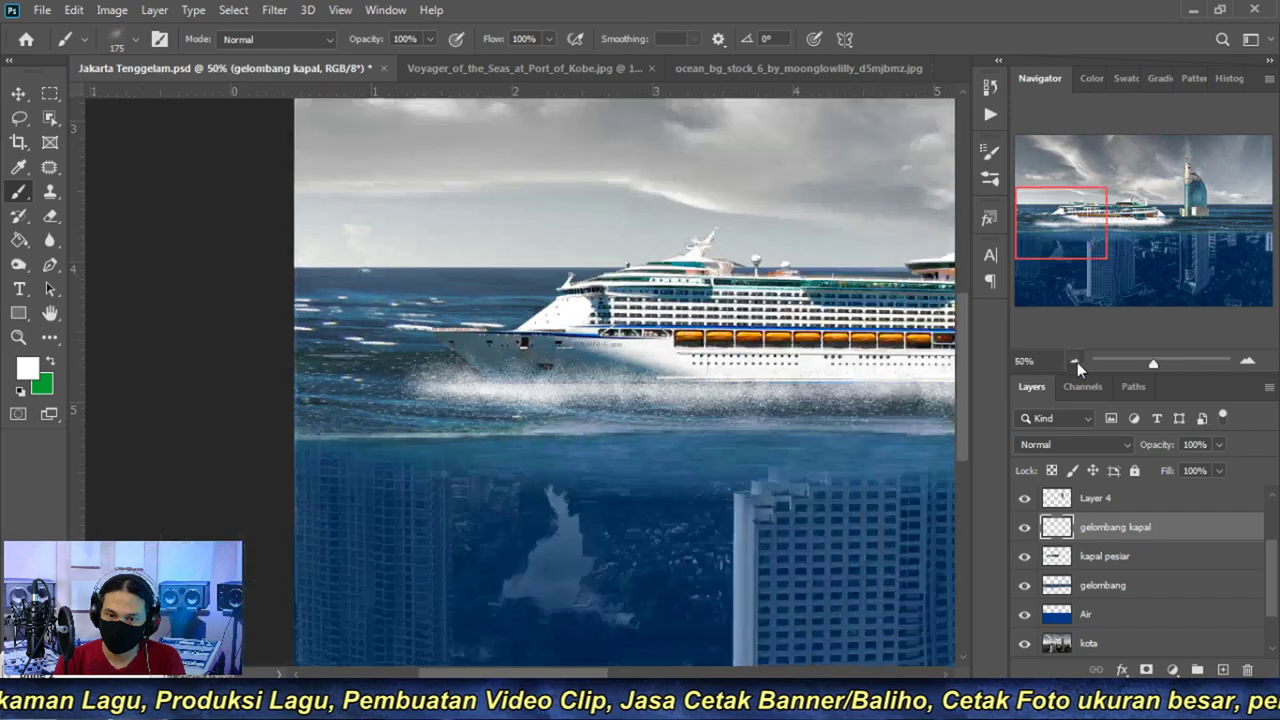
left_click(1076, 362)
left_click_drag(305, 248, 765, 262)
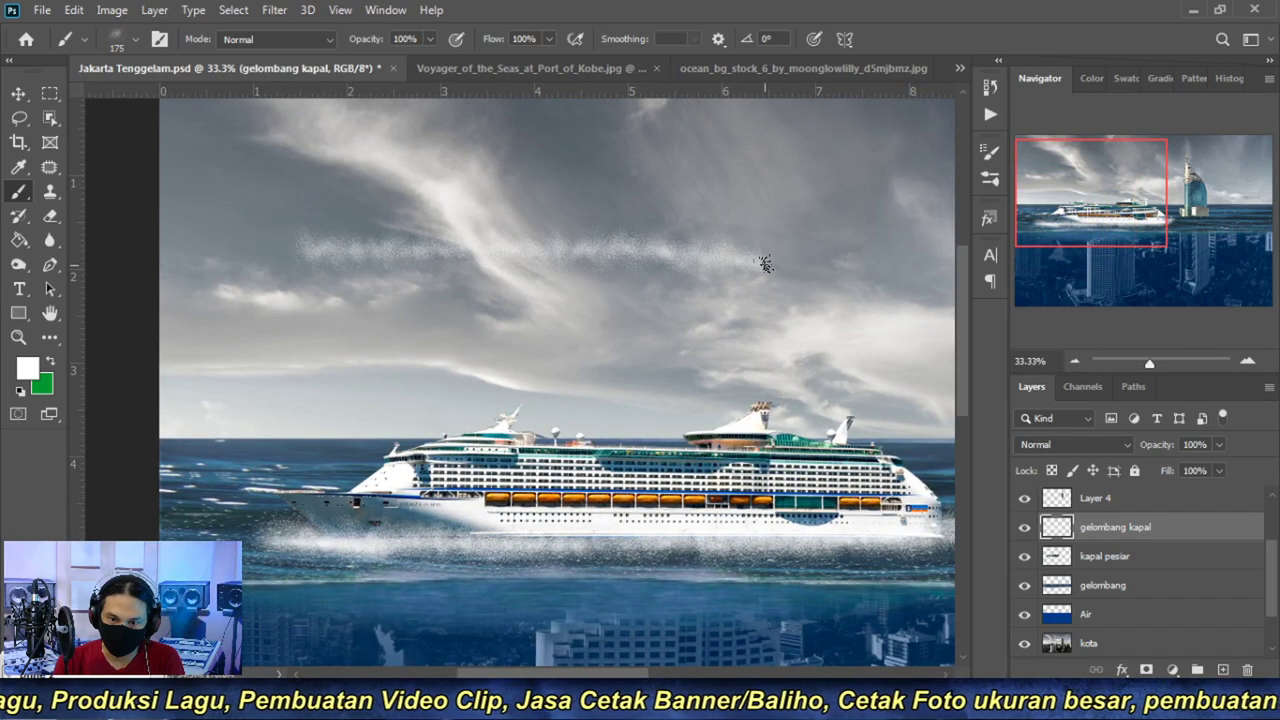
key("ctrl+z")
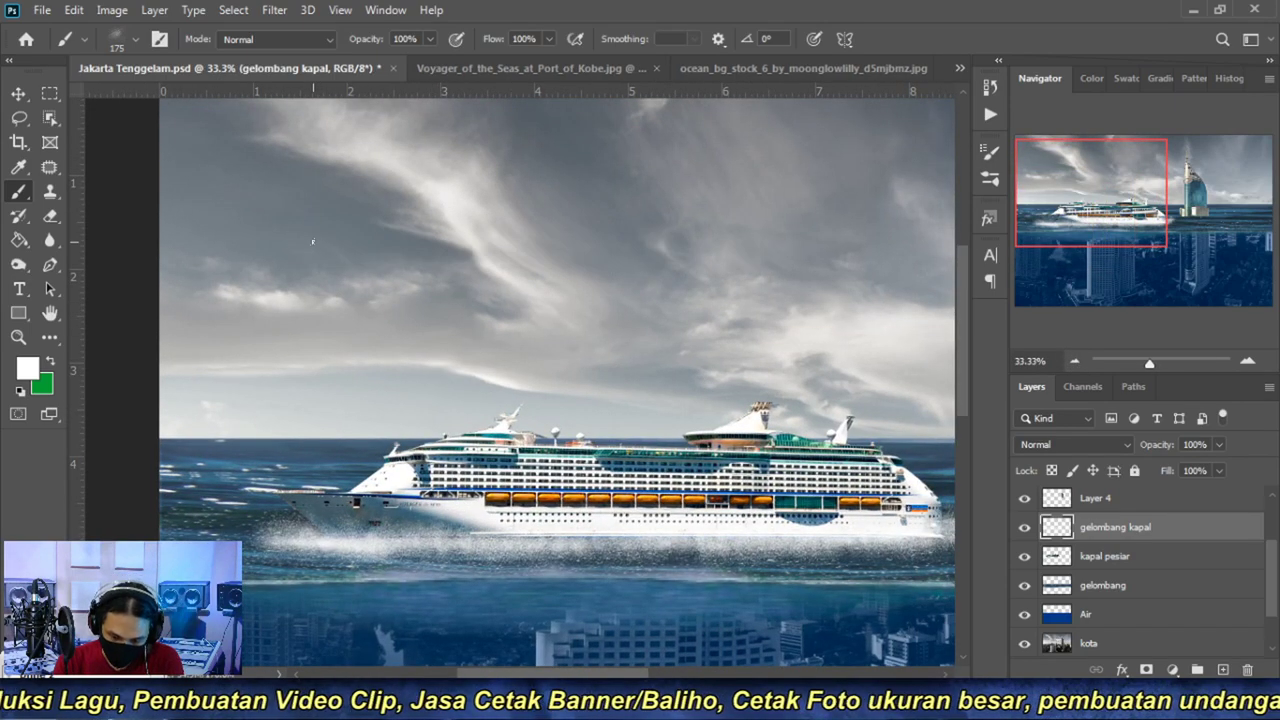
key("bracketright")
key("bracketright")
key("bracketright")
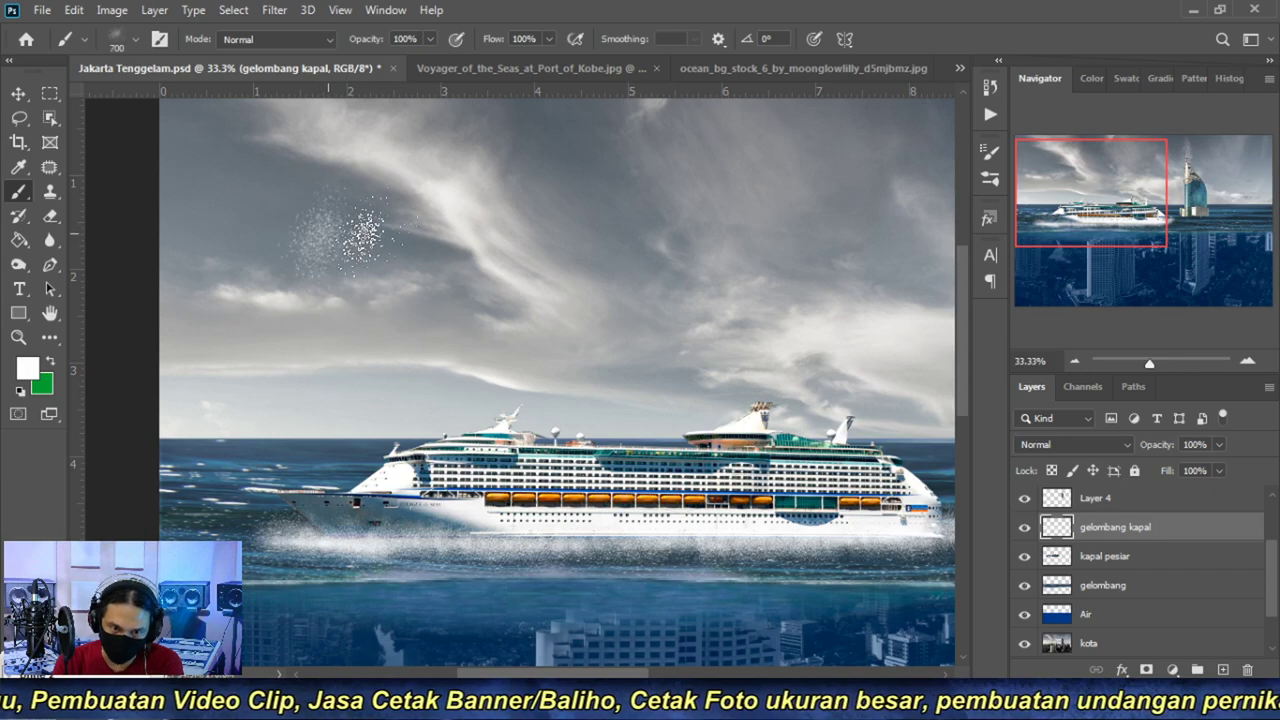
left_click_drag(331, 240, 810, 235)
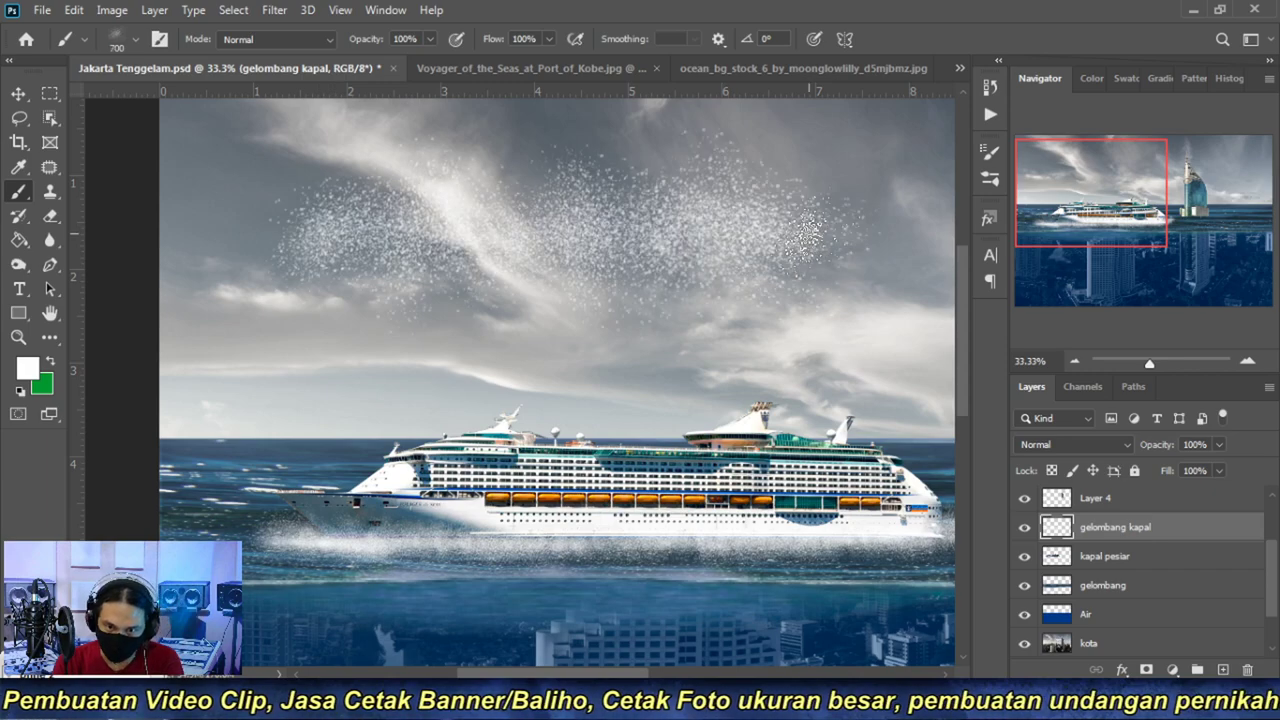
left_click(1074, 361)
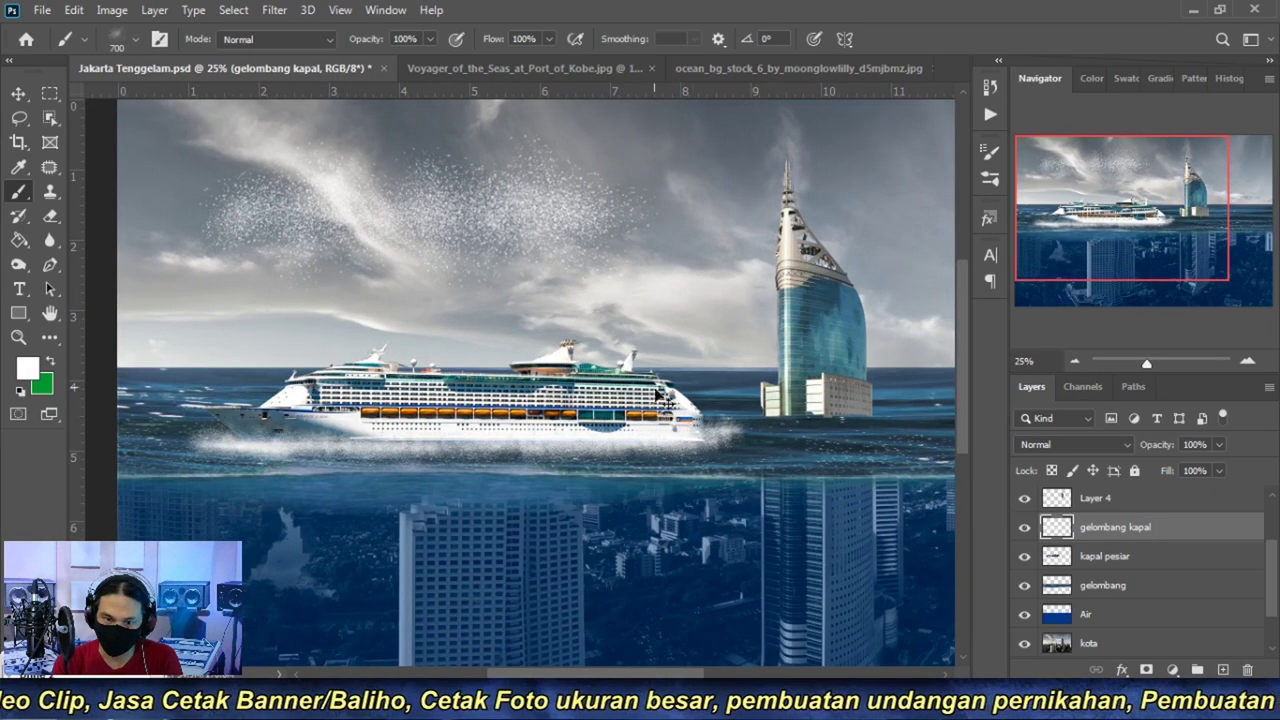
key("ctrl+z")
mouse_move(709, 416)
left_mouse_down()
mouse_move(727, 438)
mouse_move(790, 440)
left_mouse_up()
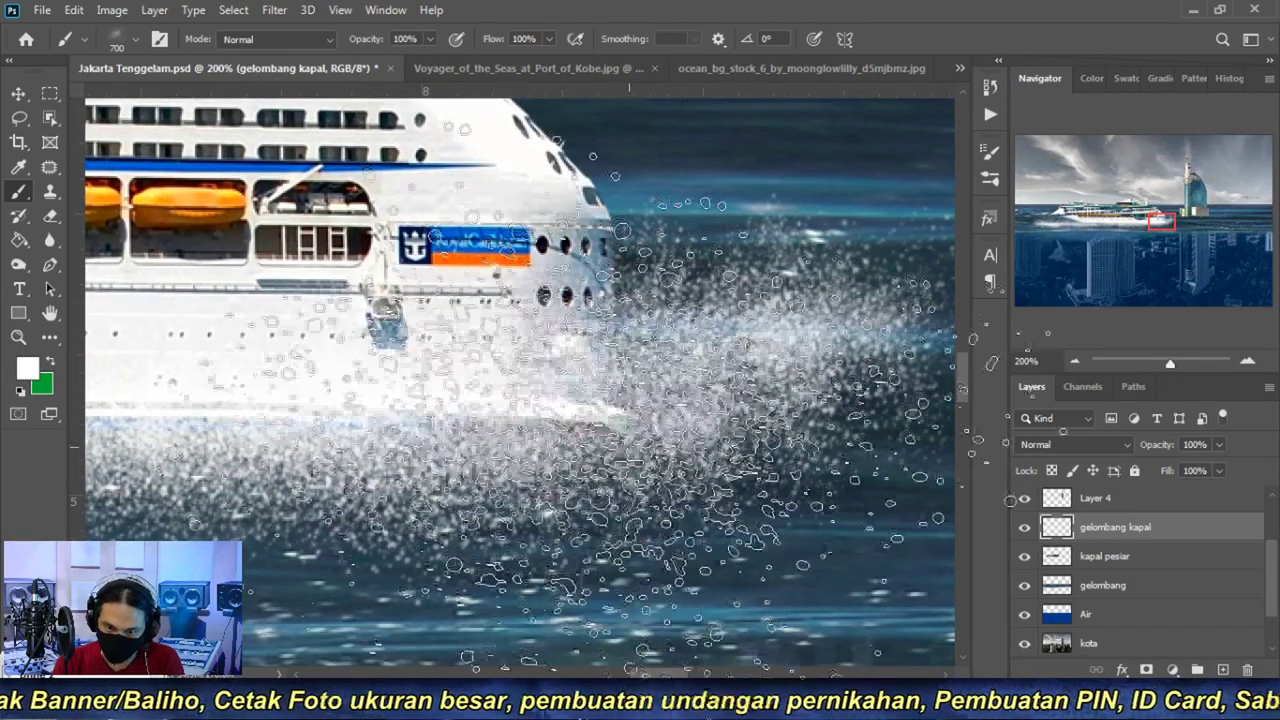
key("bracketleft")
key("bracketleft")
key("bracketleft")
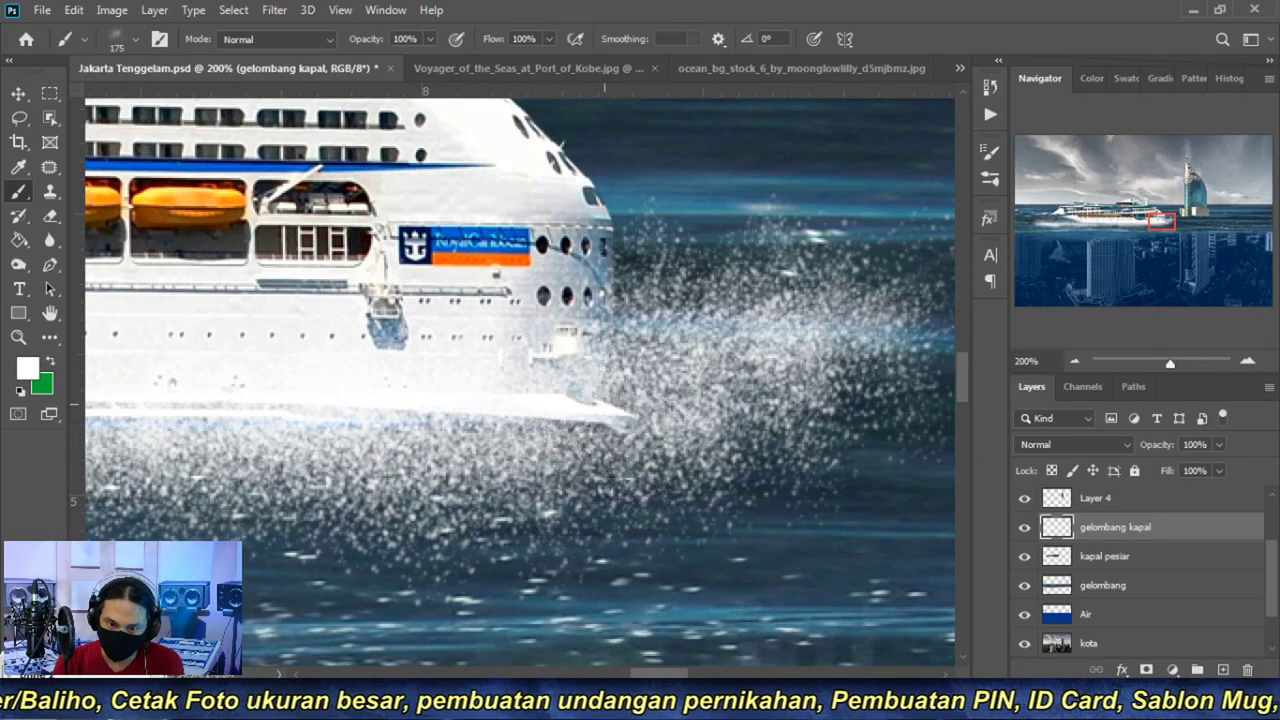
key("bracketleft")
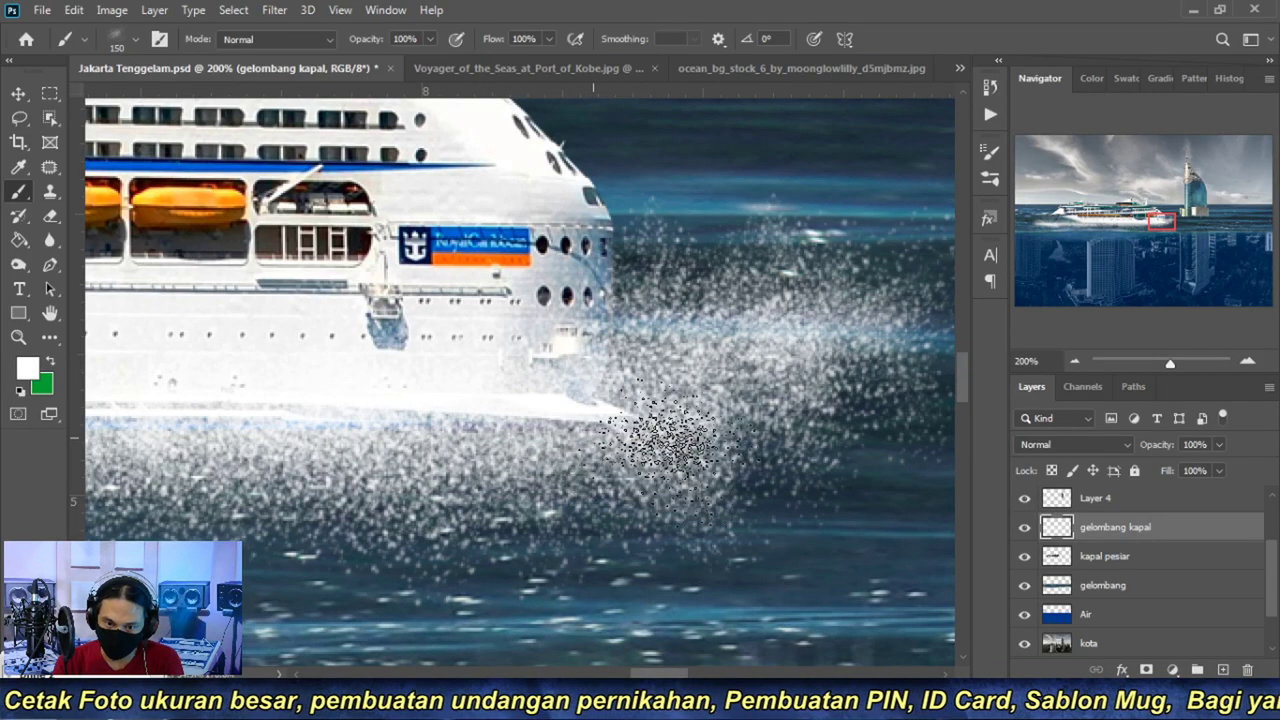
- Extend the wake spray rightward along the waterline toward the tower
left_click(1075, 361)
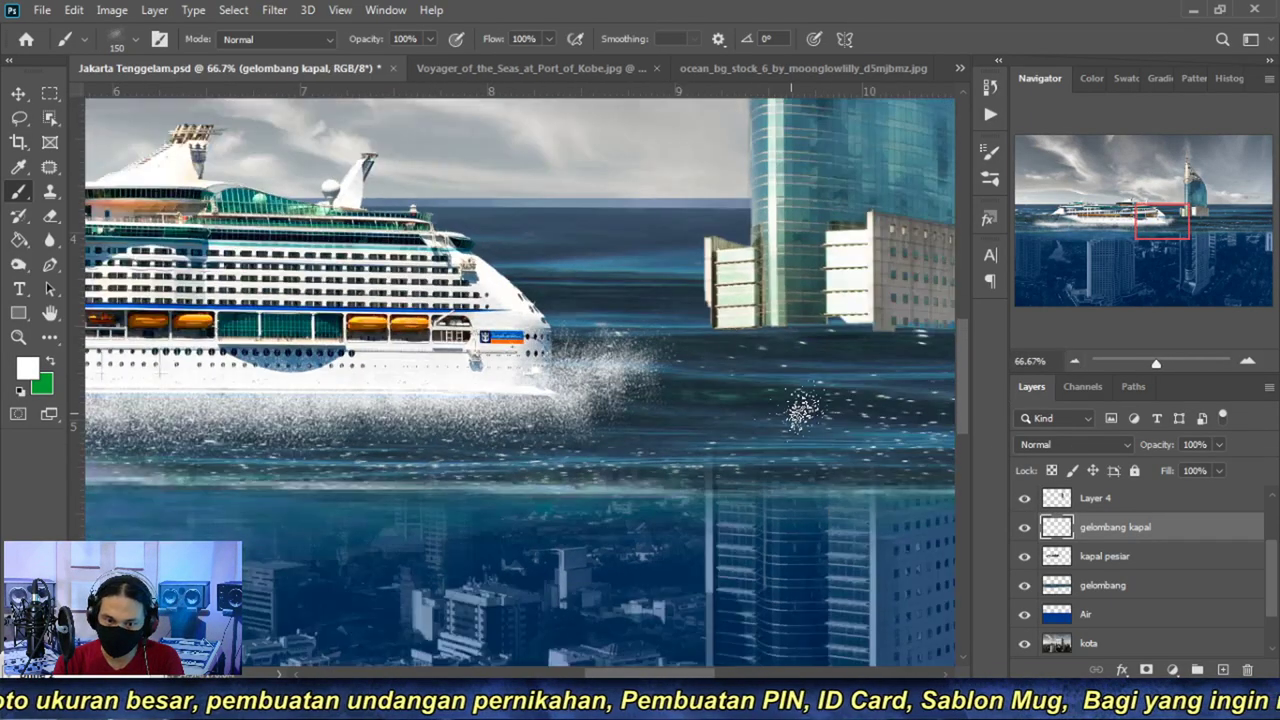
left_click_drag(792, 420, 534, 420)
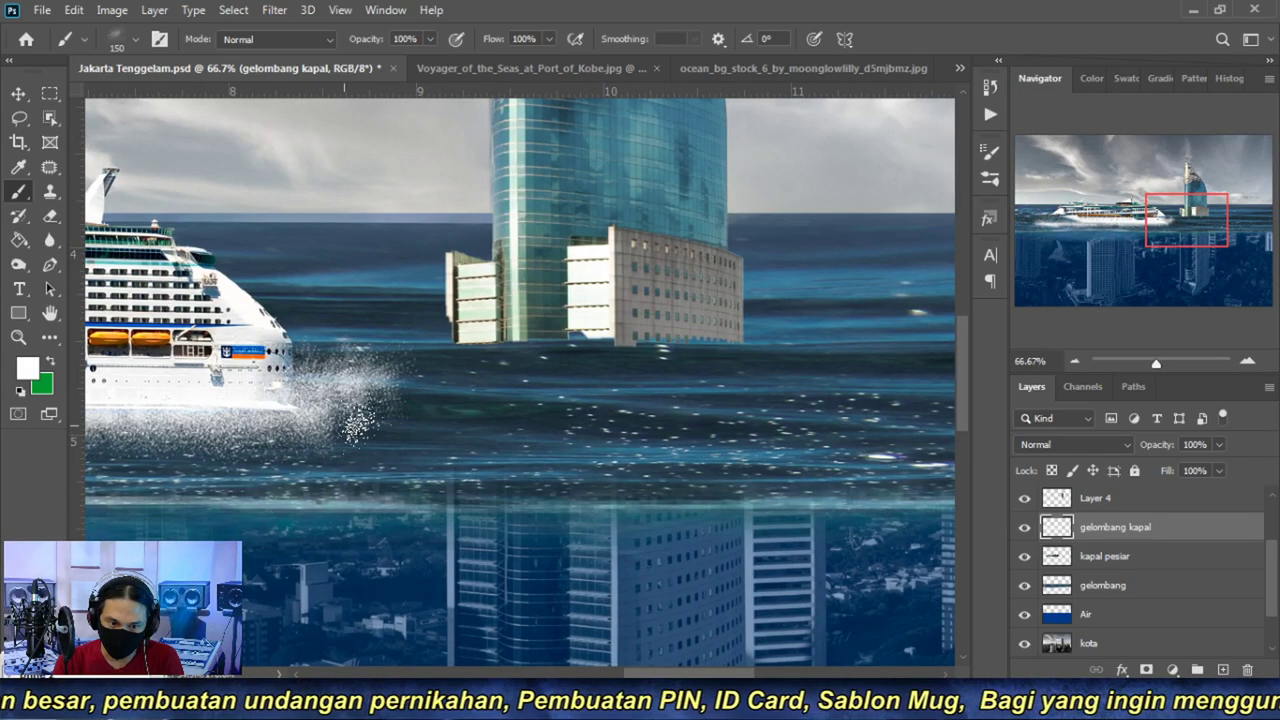
left_click_drag(436, 428, 606, 430)
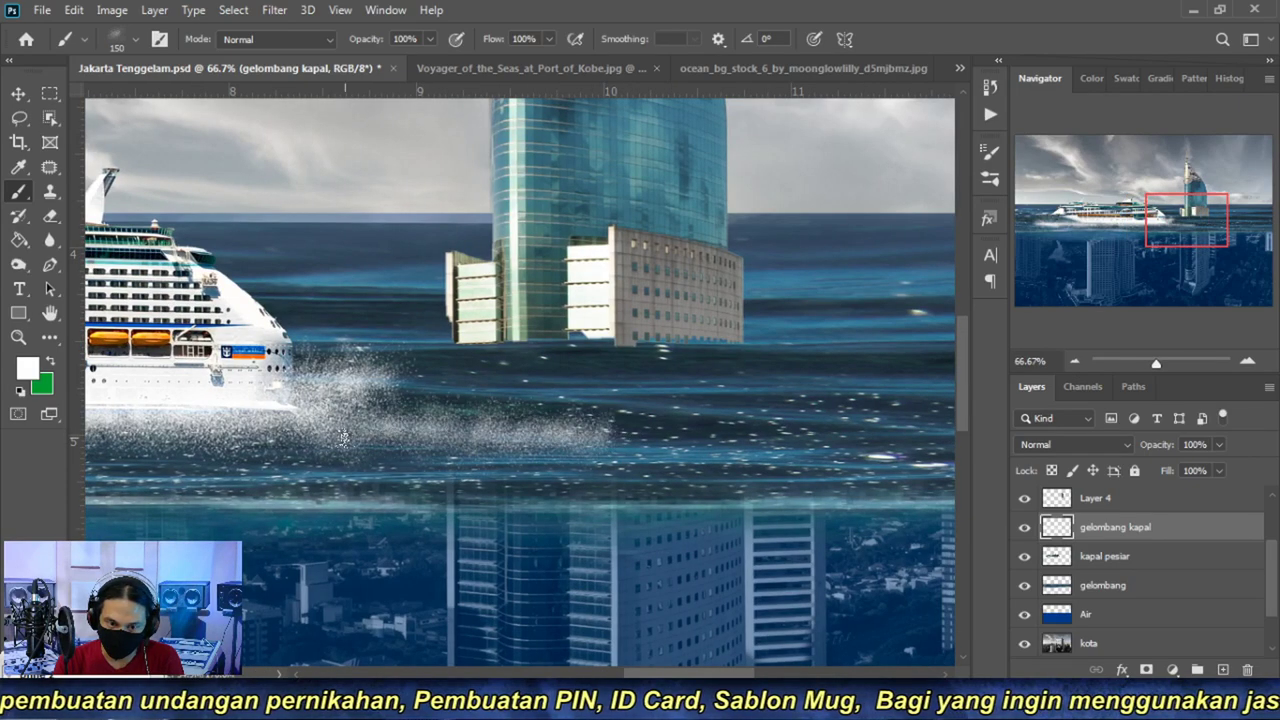
left_click_drag(320, 434, 728, 432)
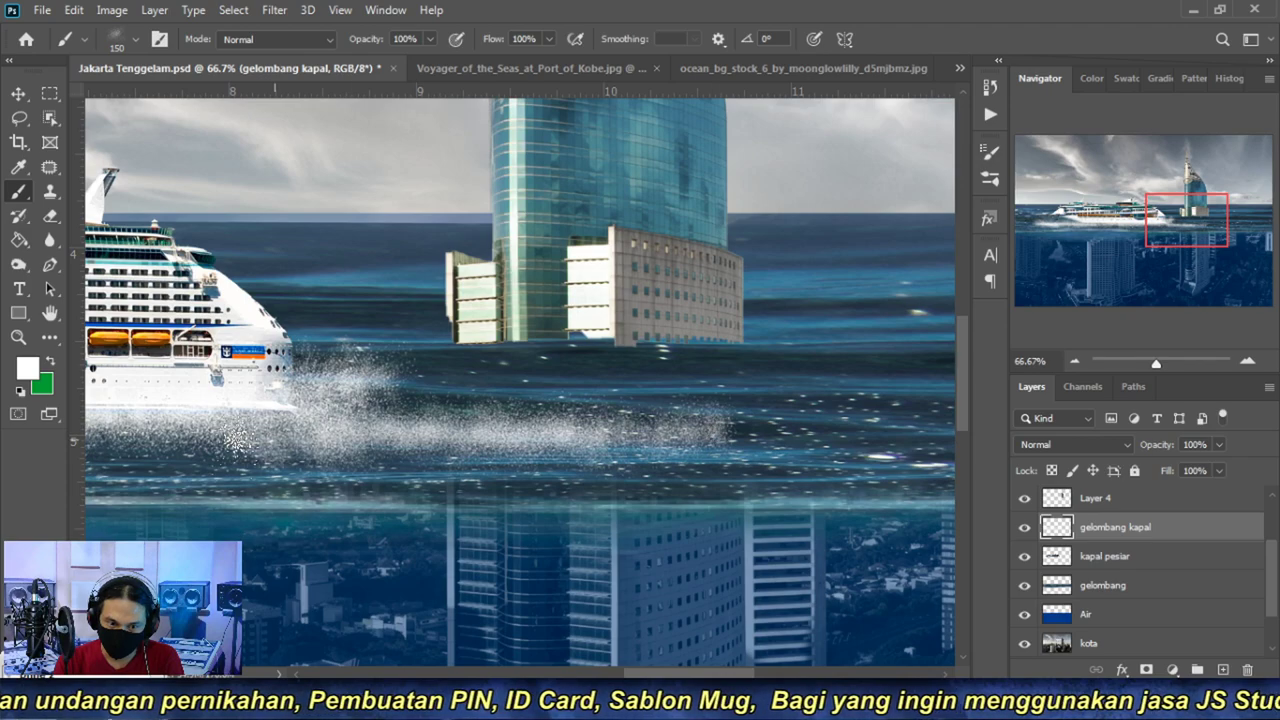
left_click(1077, 362)
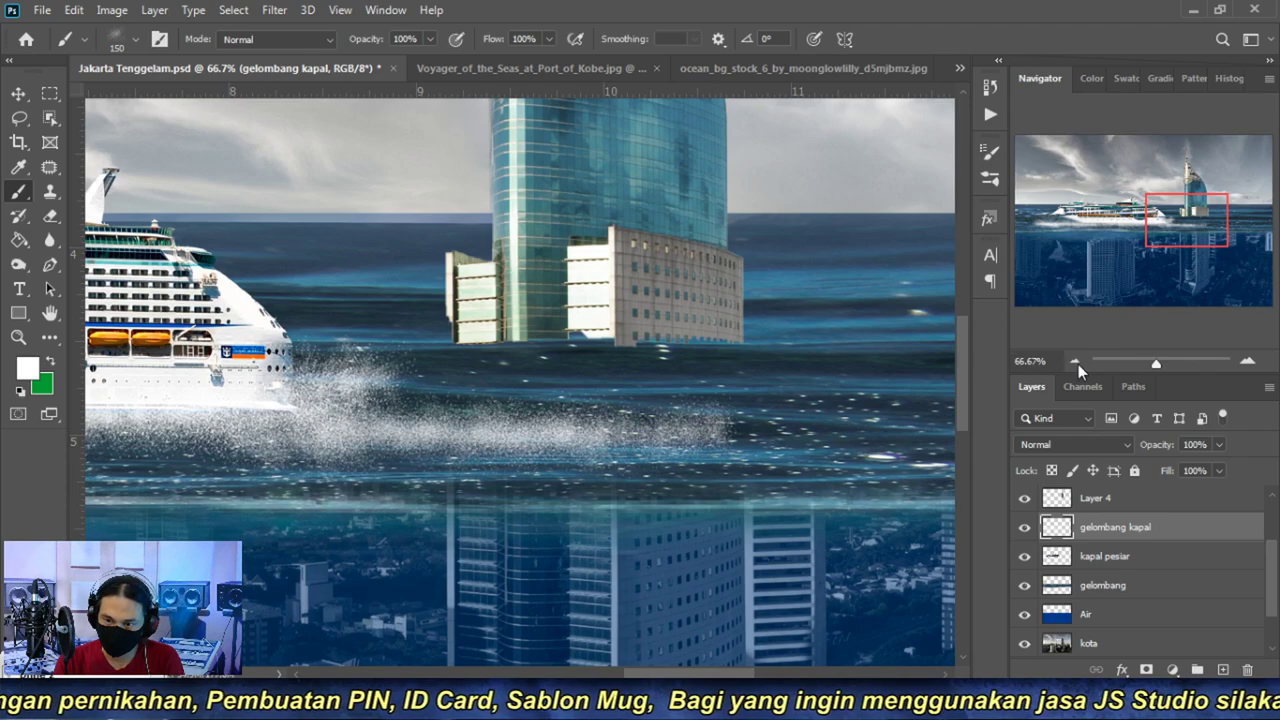
left_click(1077, 362)
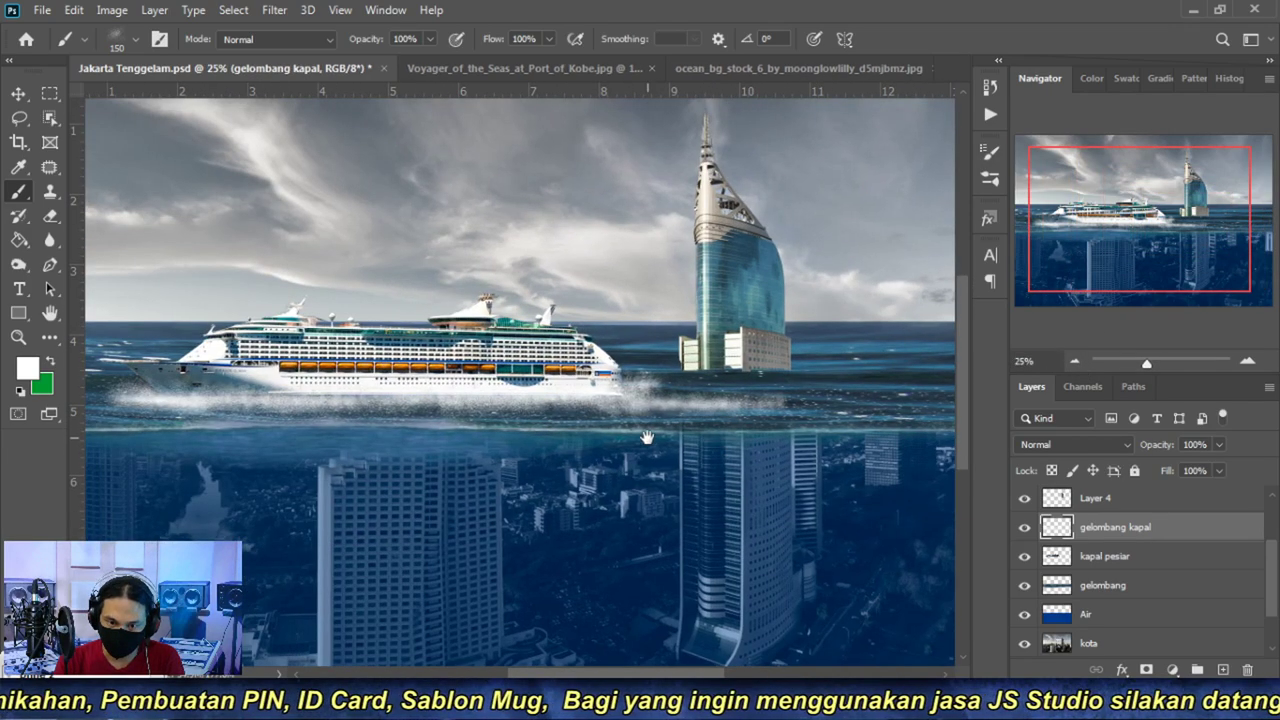
left_click_drag(715, 440, 749, 457)
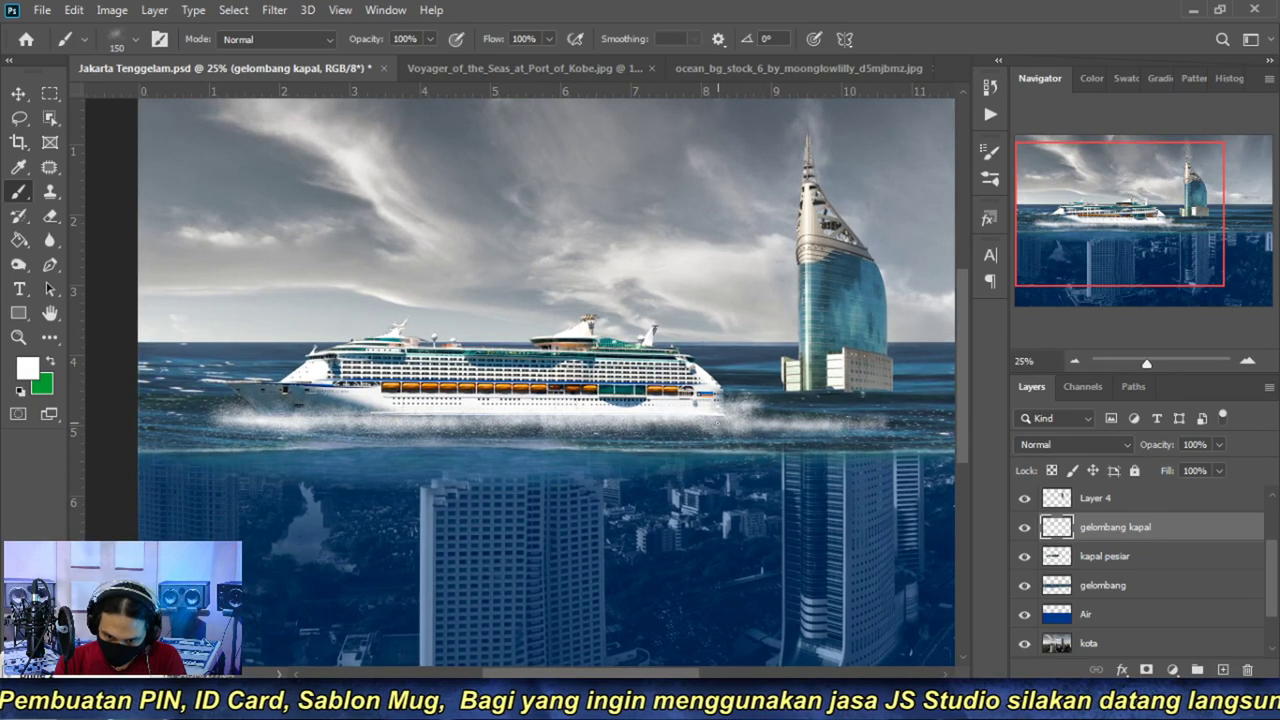
key("bracketright")
key("bracketright")
mouse_move(716, 421)
left_mouse_down()
mouse_move(307, 420)
mouse_move(536, 431)
left_mouse_up()
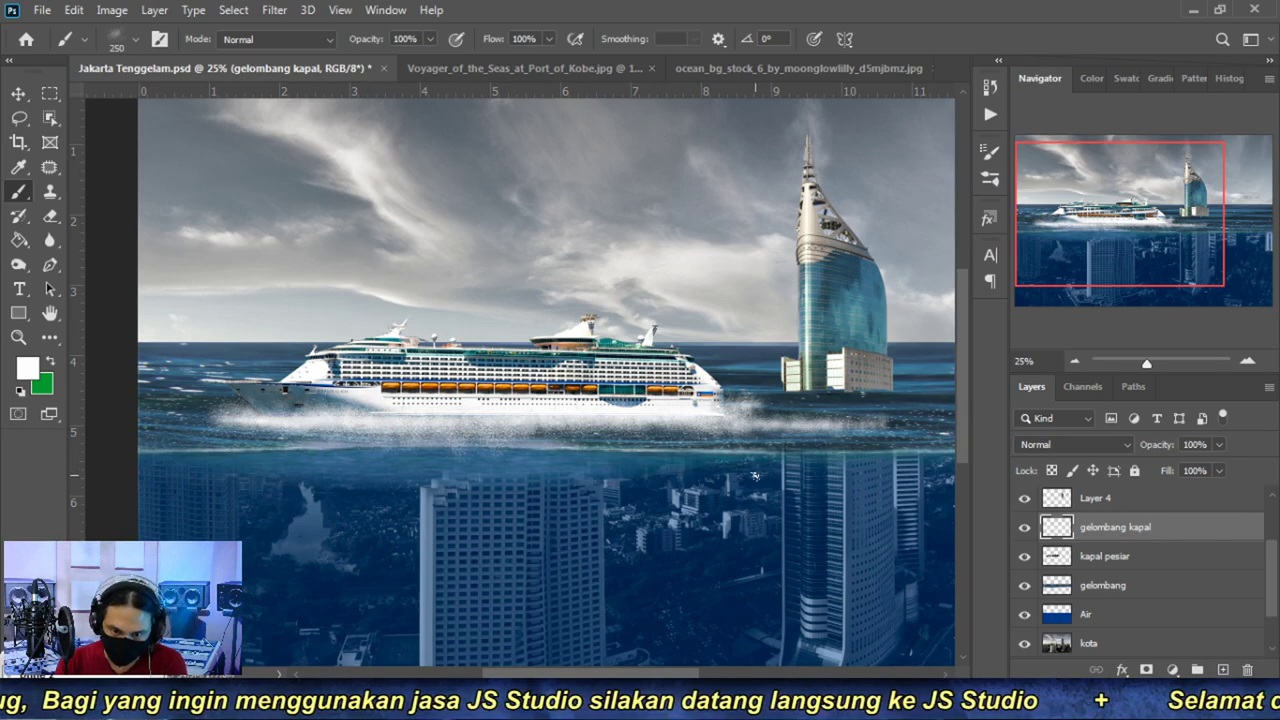
key("ctrl+z")
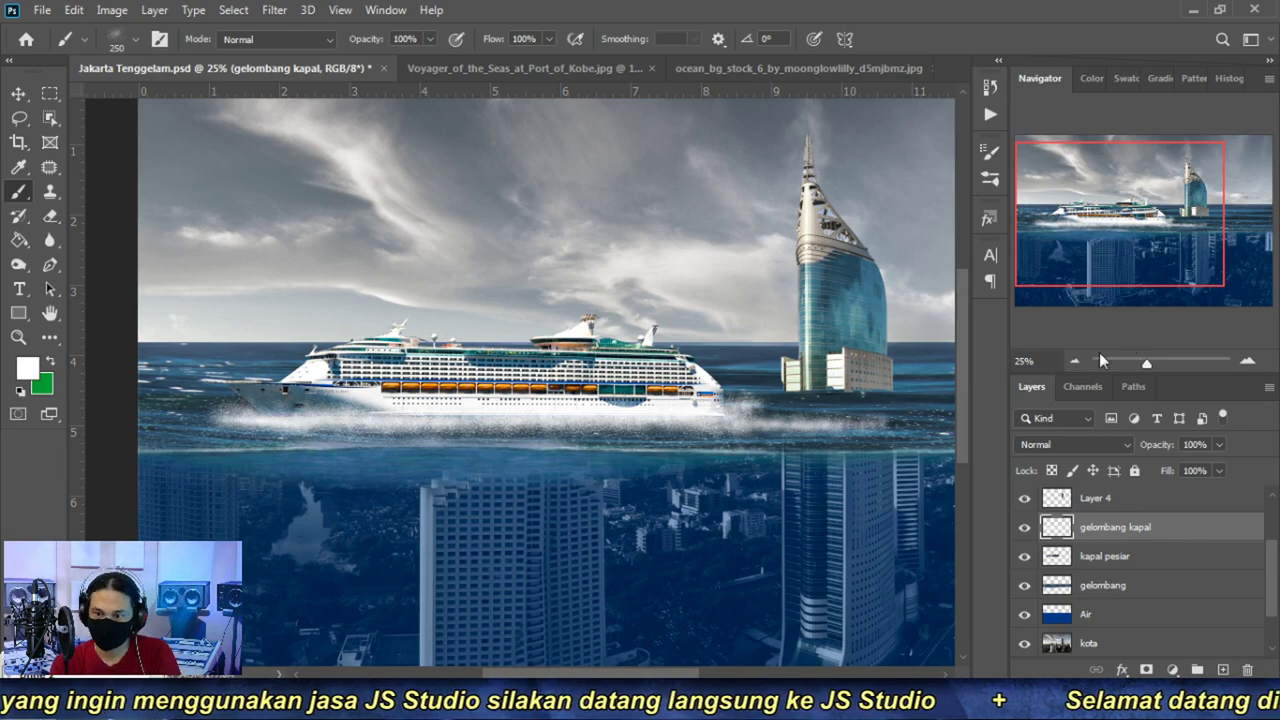
scroll(705, 366, "down", 1)
scroll(705, 366, "up", 1)
scroll(716, 367, "up", 1)
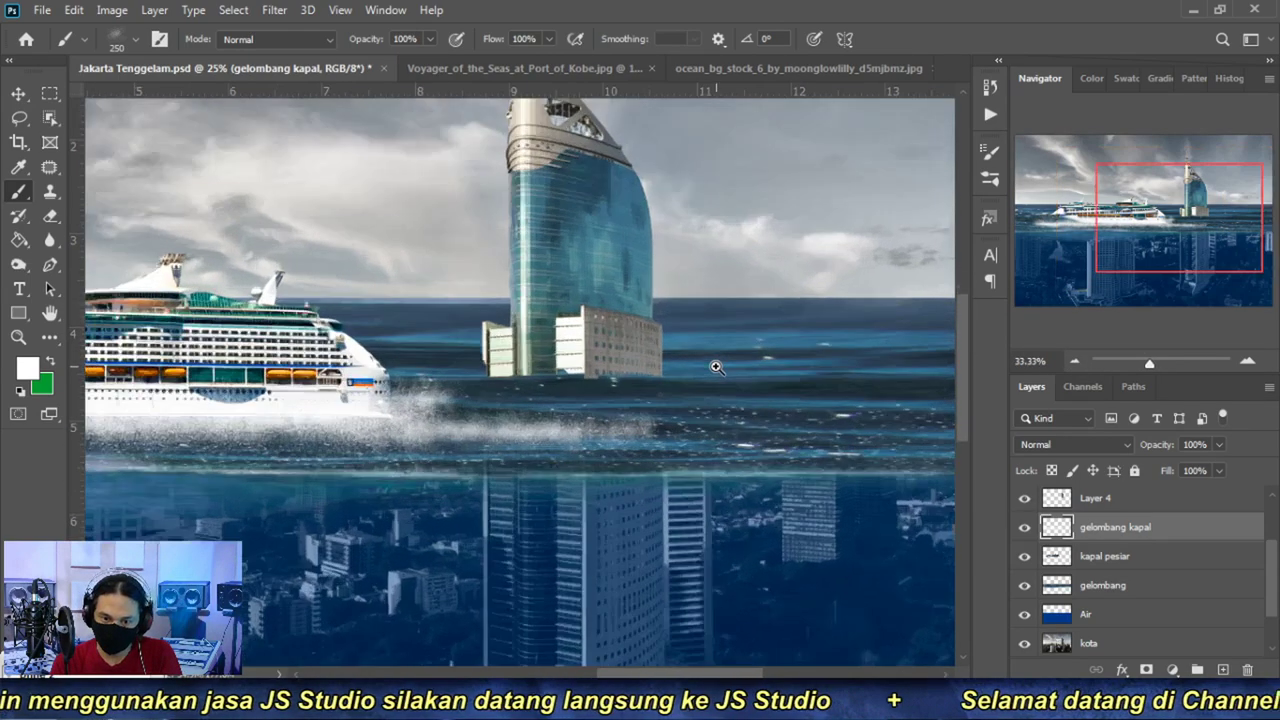
scroll(712, 370, "up", 1)
scroll(710, 372, "up", 1)
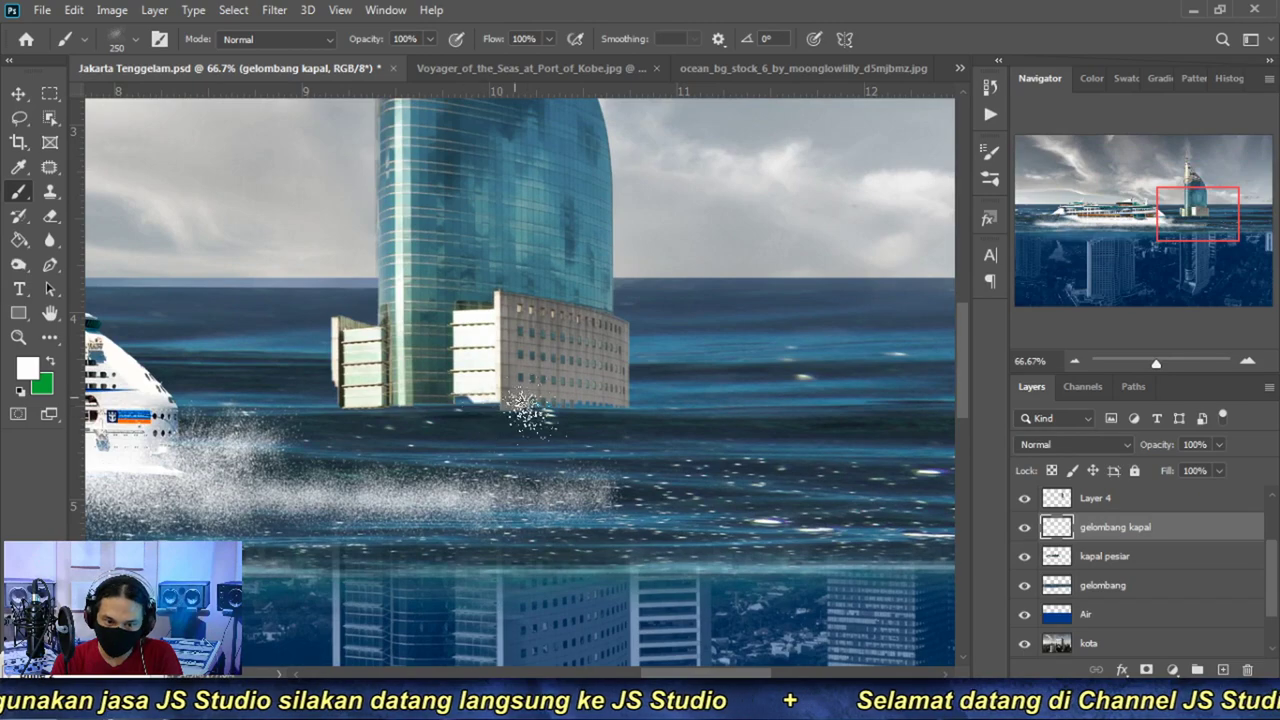
left_click(1073, 361)
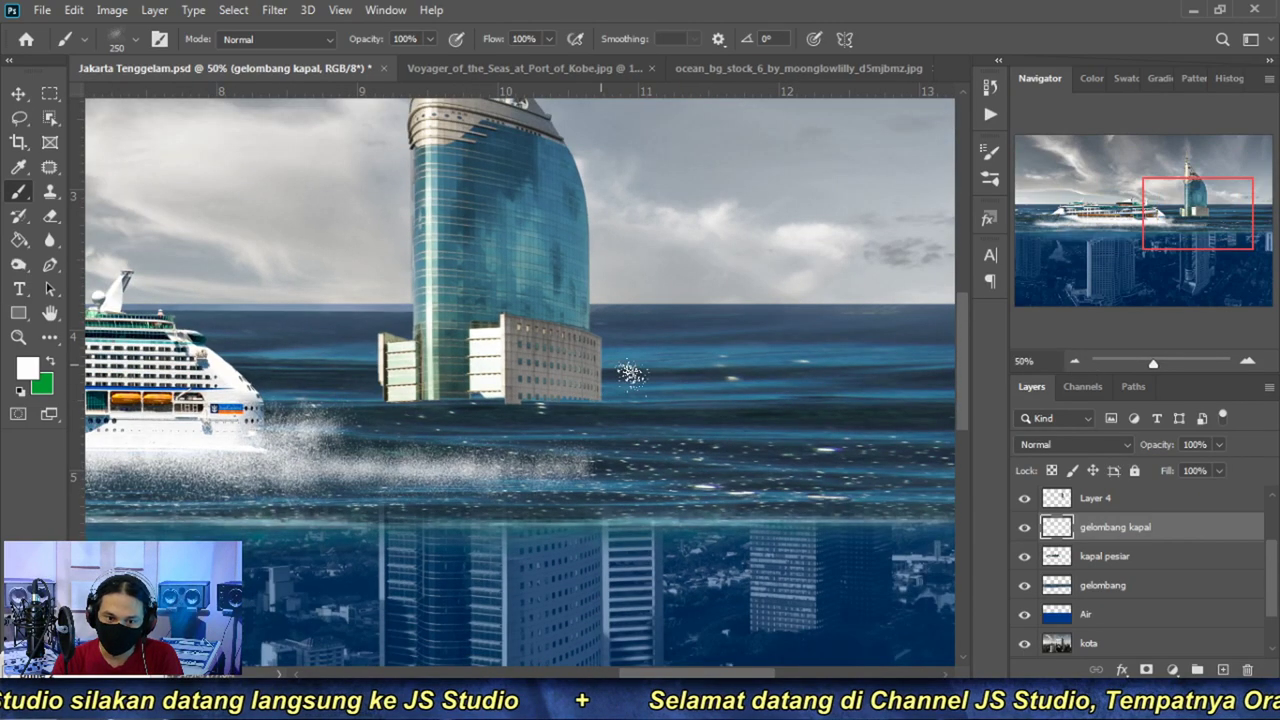
left_click(1073, 361)
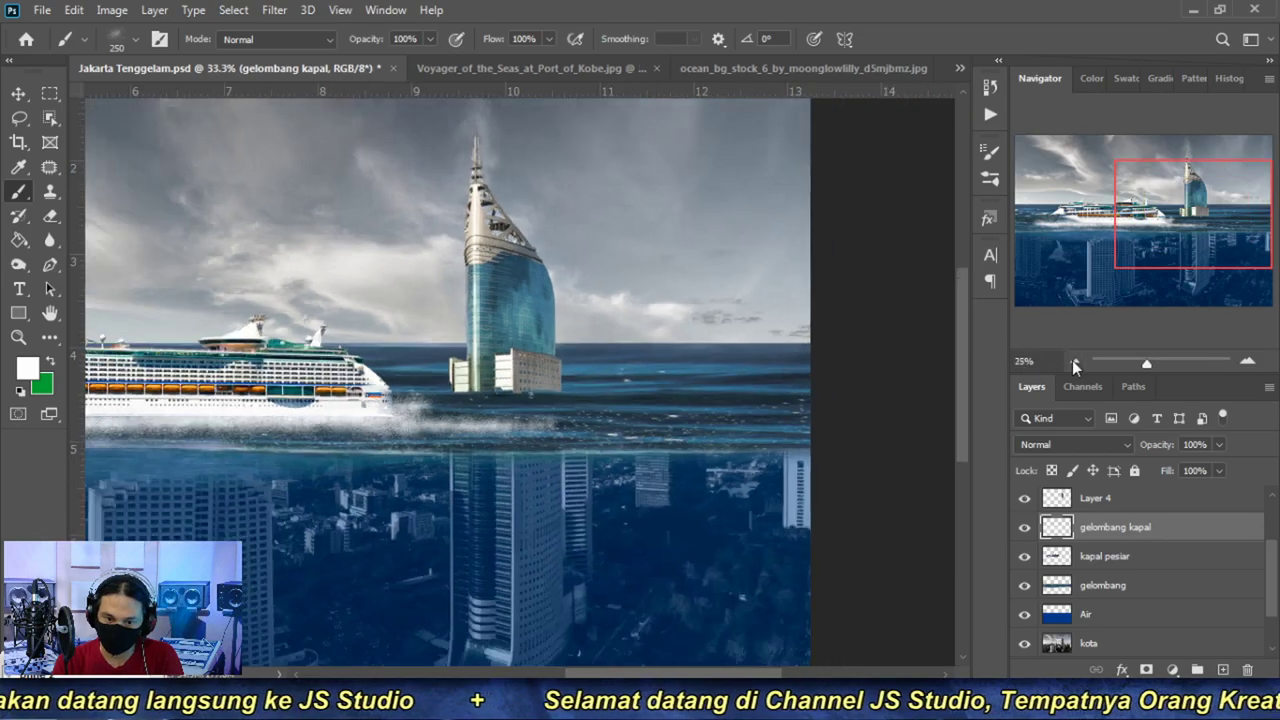
scroll(690, 360, "up", 2)
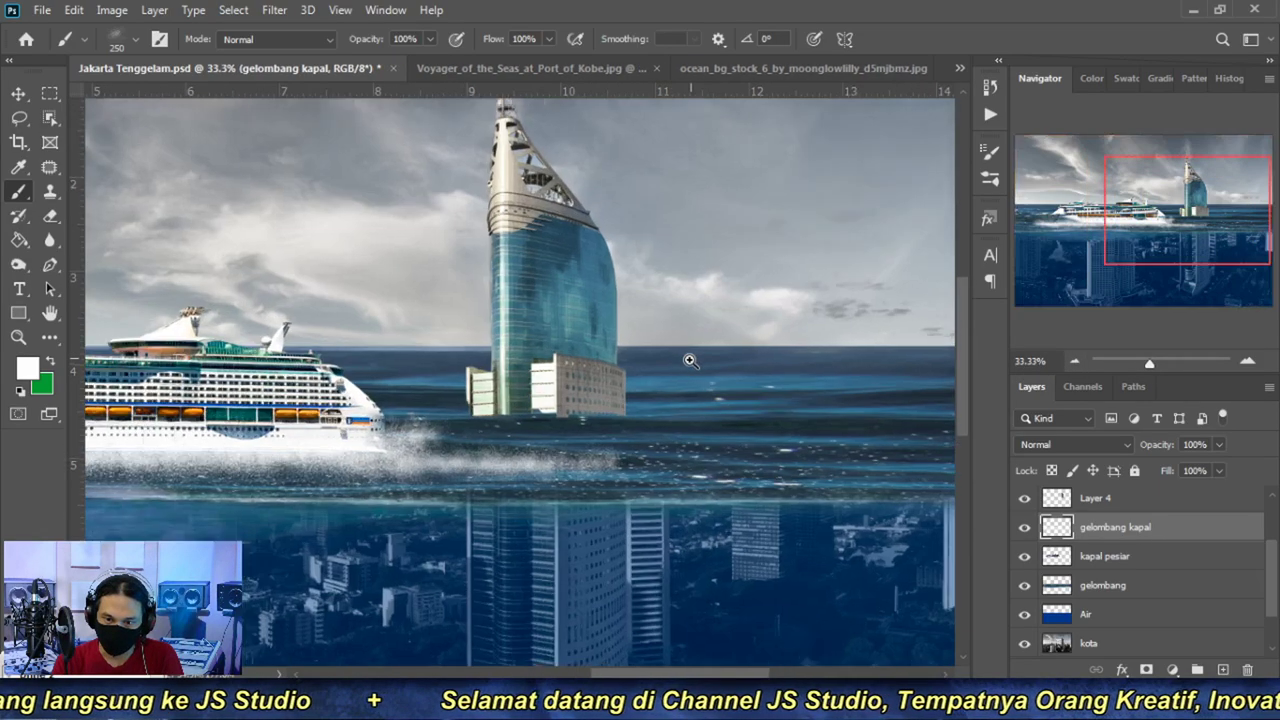
scroll(690, 360, "up", 1)
left_click_drag(753, 480, 513, 467)
mouse_move(635, 378)
left_mouse_down()
mouse_move(708, 459)
mouse_move(463, 459)
left_mouse_up()
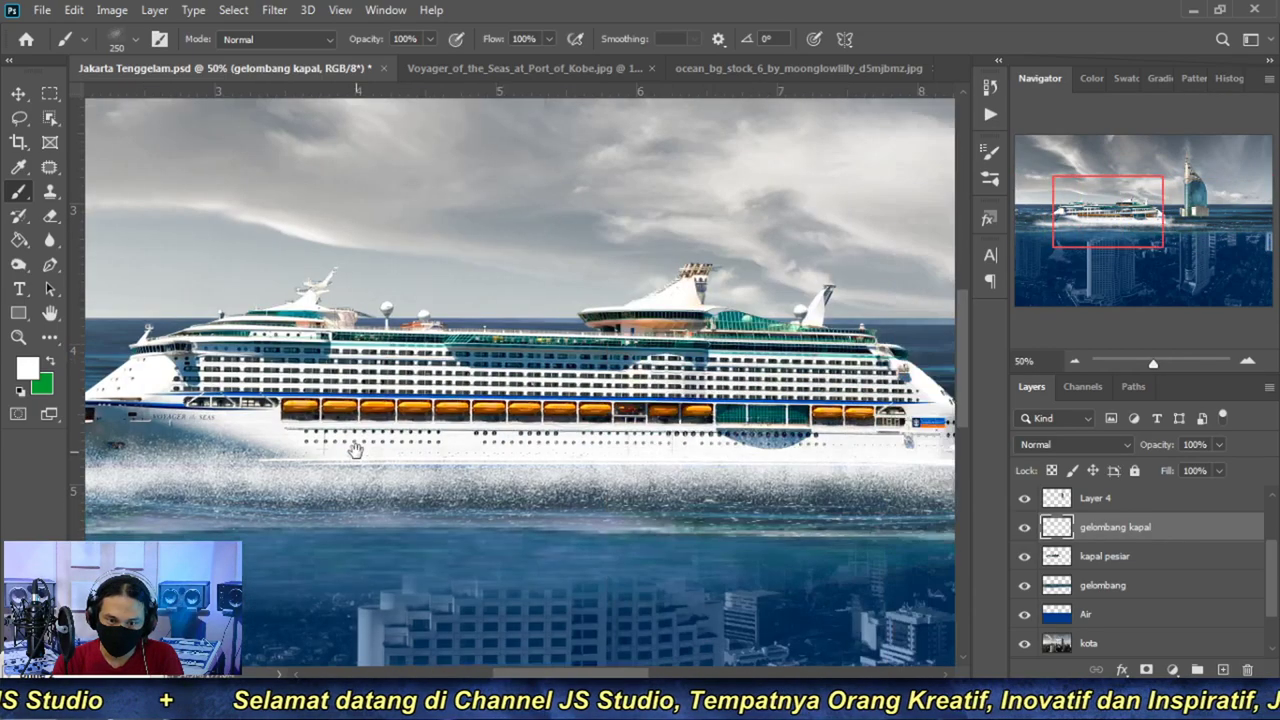
left_click_drag(700, 440, 437, 440)
left_click_drag(900, 400, 516, 400)
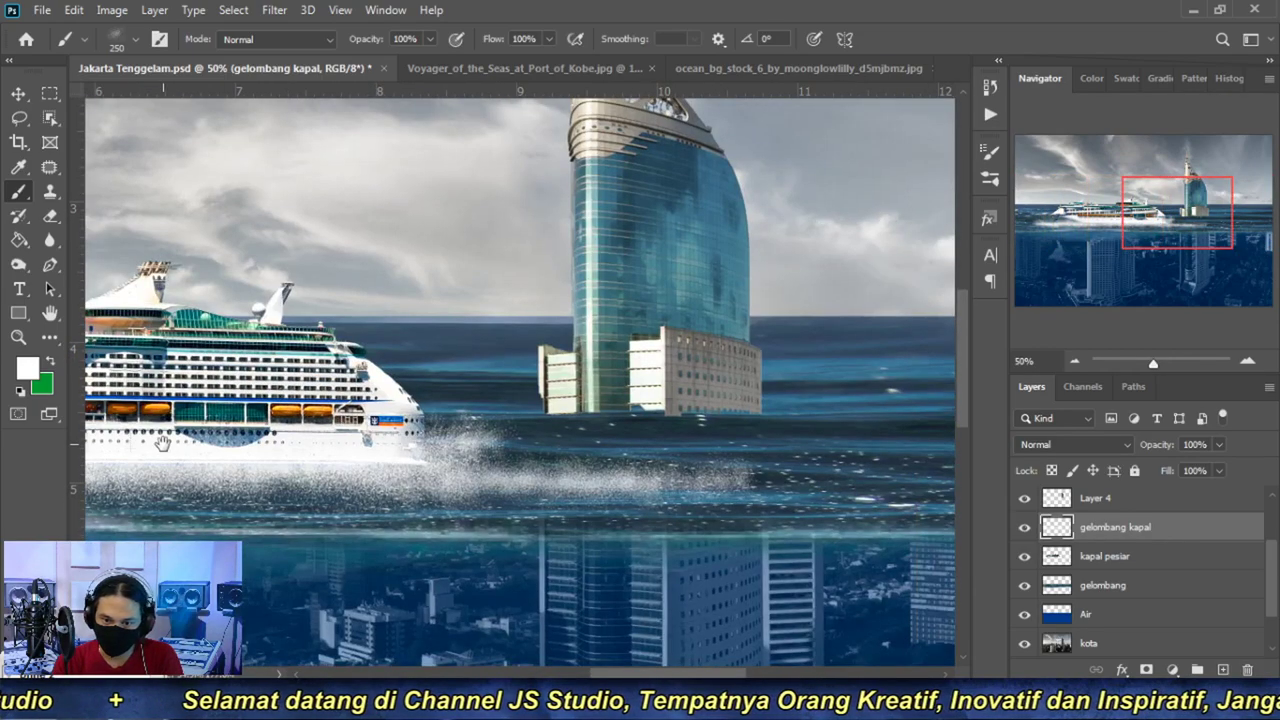
left_click(1076, 360)
left_click(1076, 360)
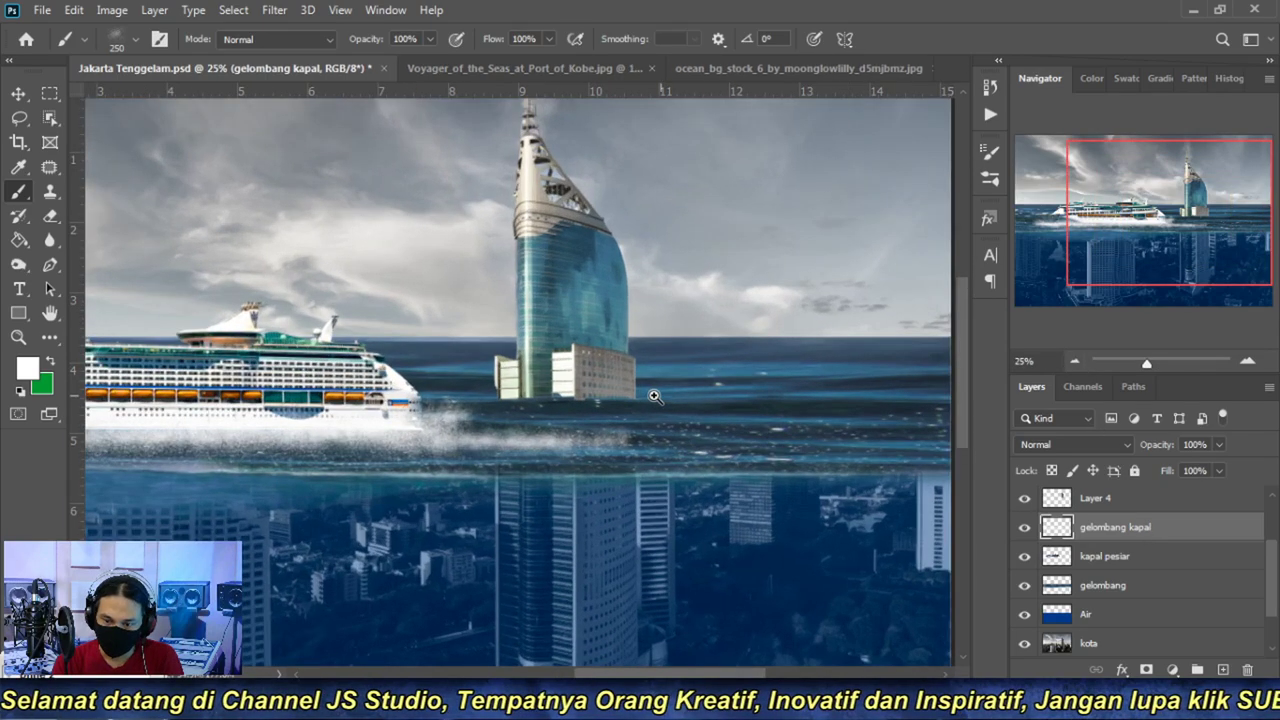
- Unhide Layer 11's tower-base splash, select it, and rename it 'Gelombang gedung'
left_click(653, 396)
scroll(1085, 545, "up", 2)
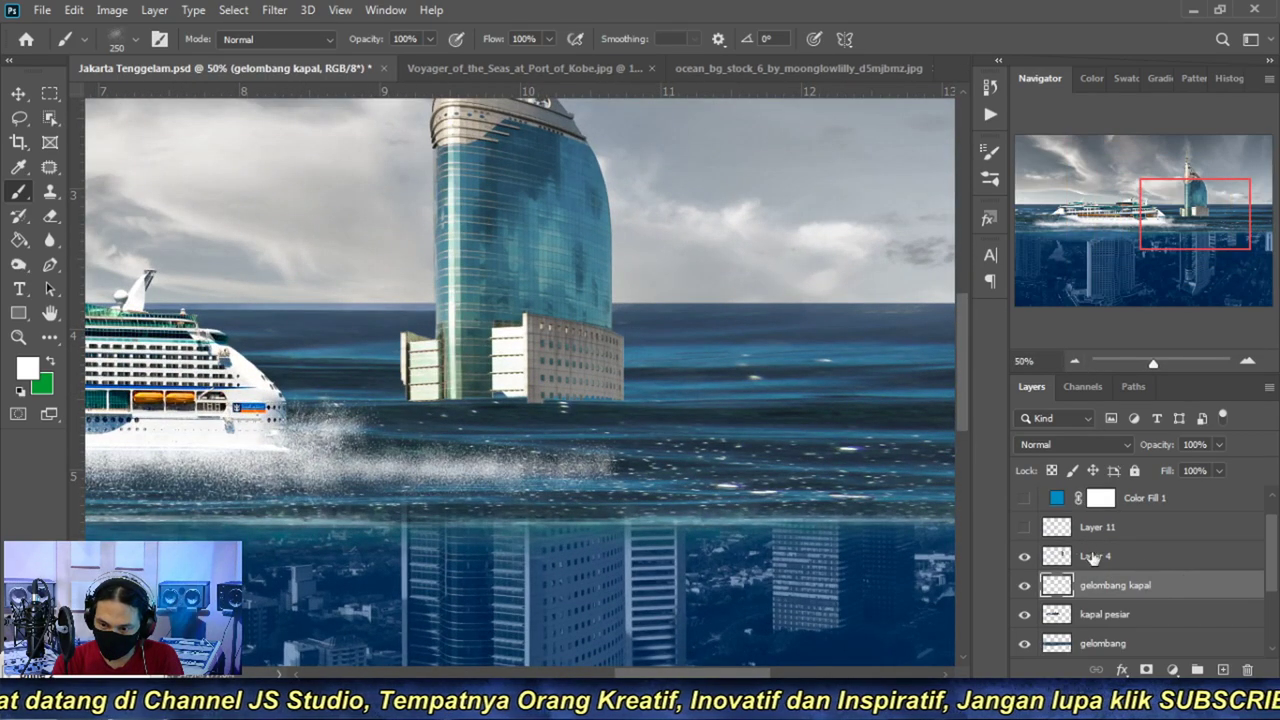
left_click(1025, 530)
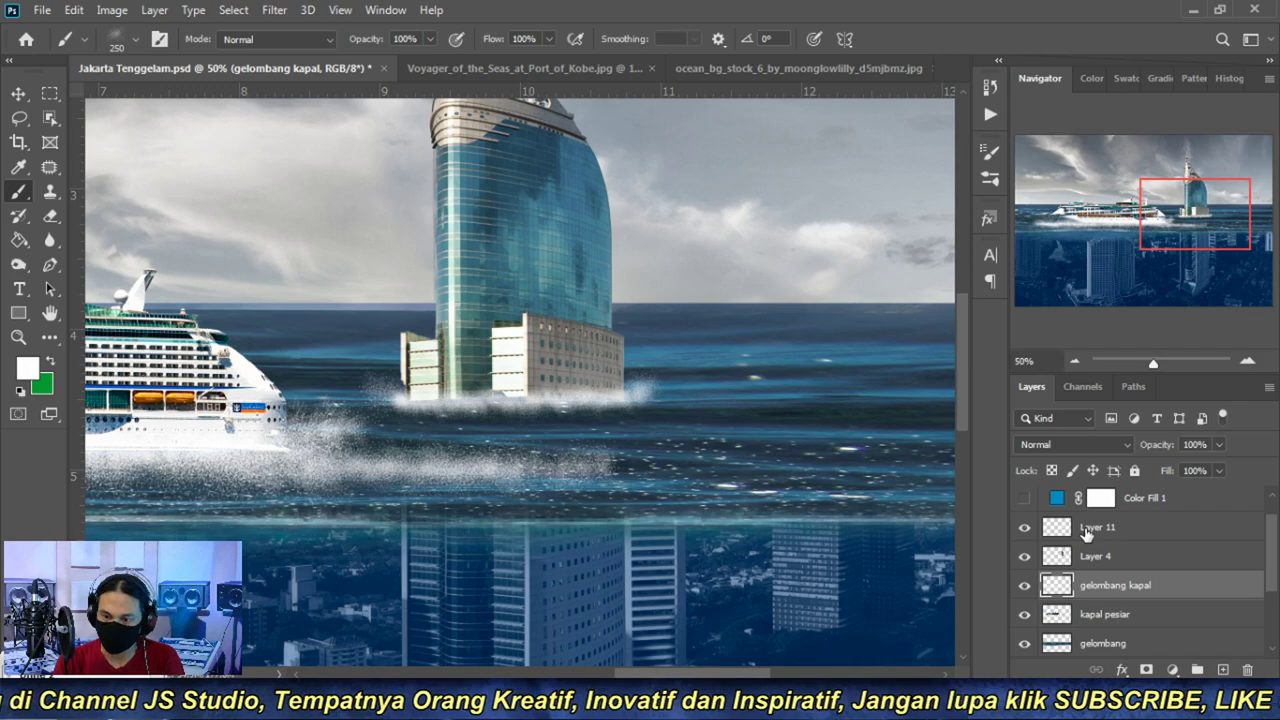
left_click(1090, 533)
double_click(1099, 530)
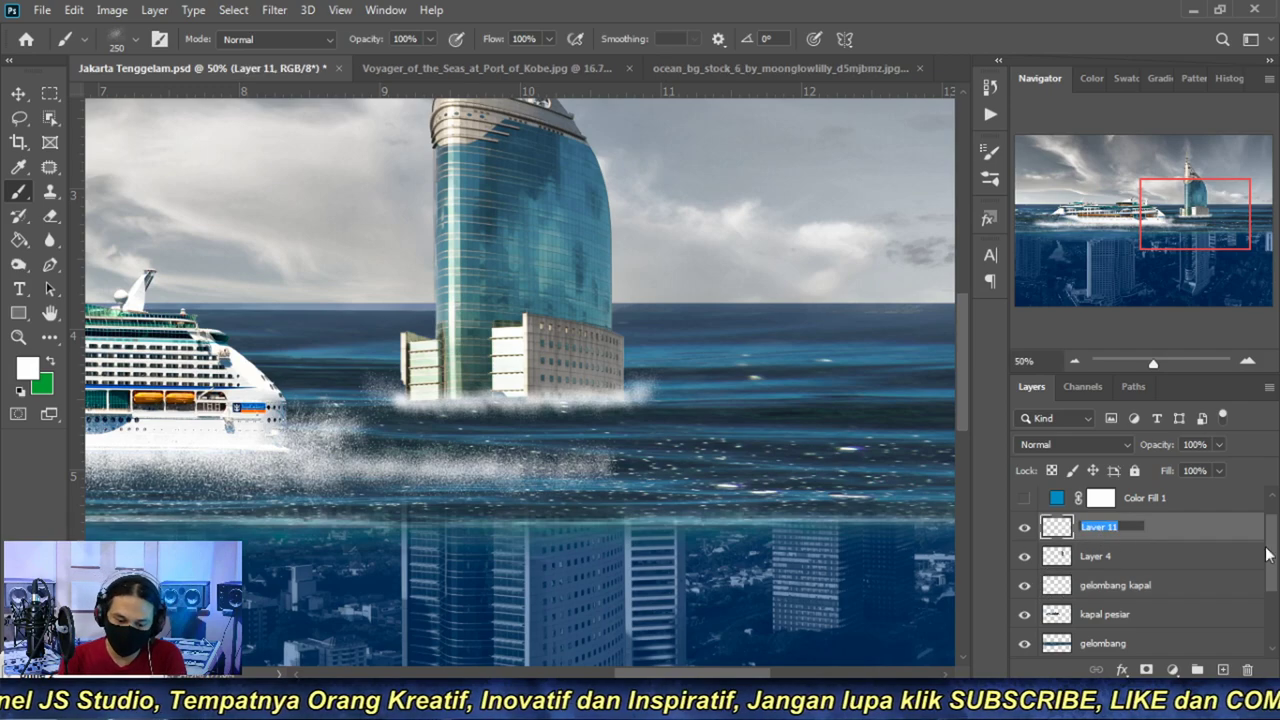
type("Gelombang gedung")
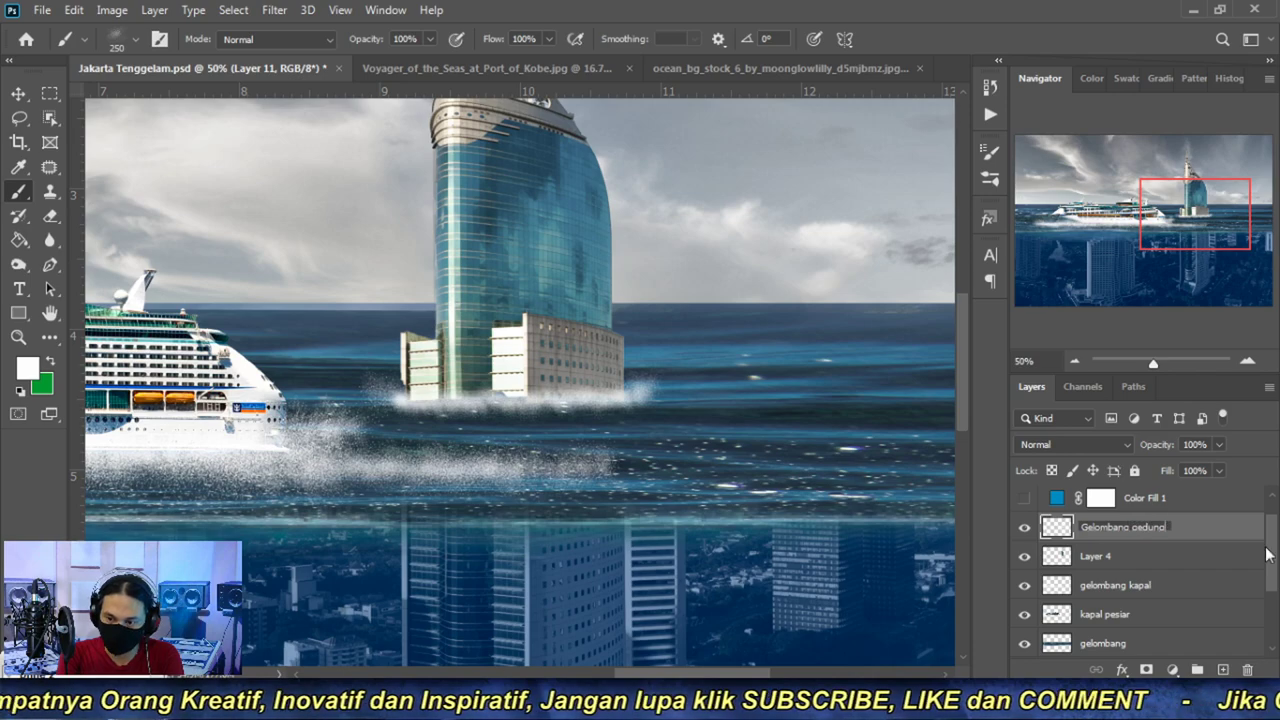
key("Return")
scroll(517, 411, "up", 1)
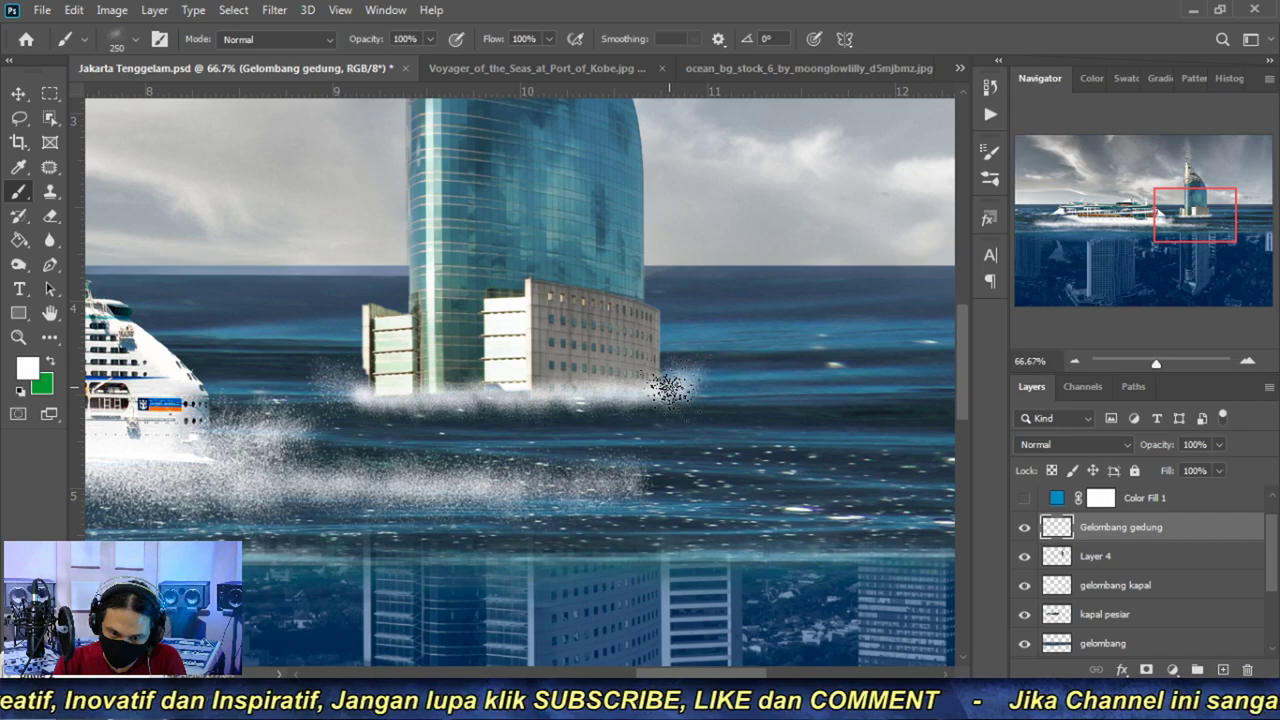
- Replace the first strokes with smaller-brush white spray along the whole tower base
left_click_drag(662, 383, 607, 395)
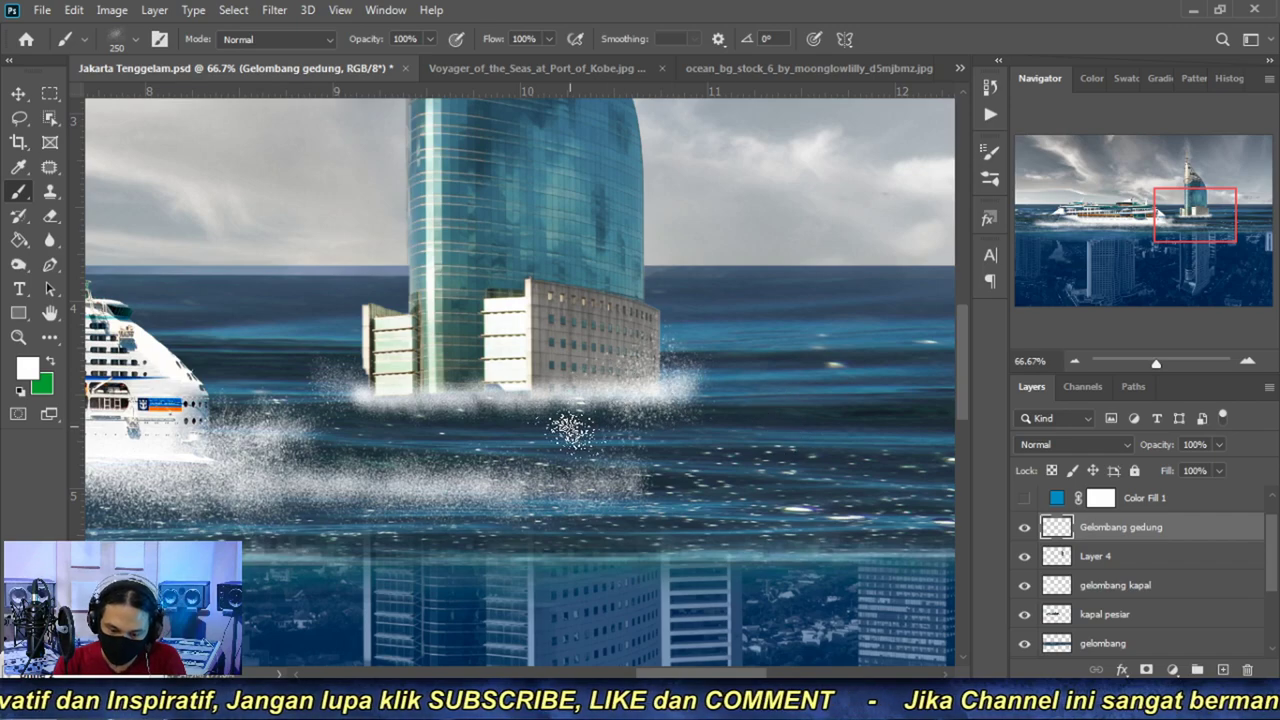
key("ctrl+z")
key("bracketleft")
key("bracketleft")
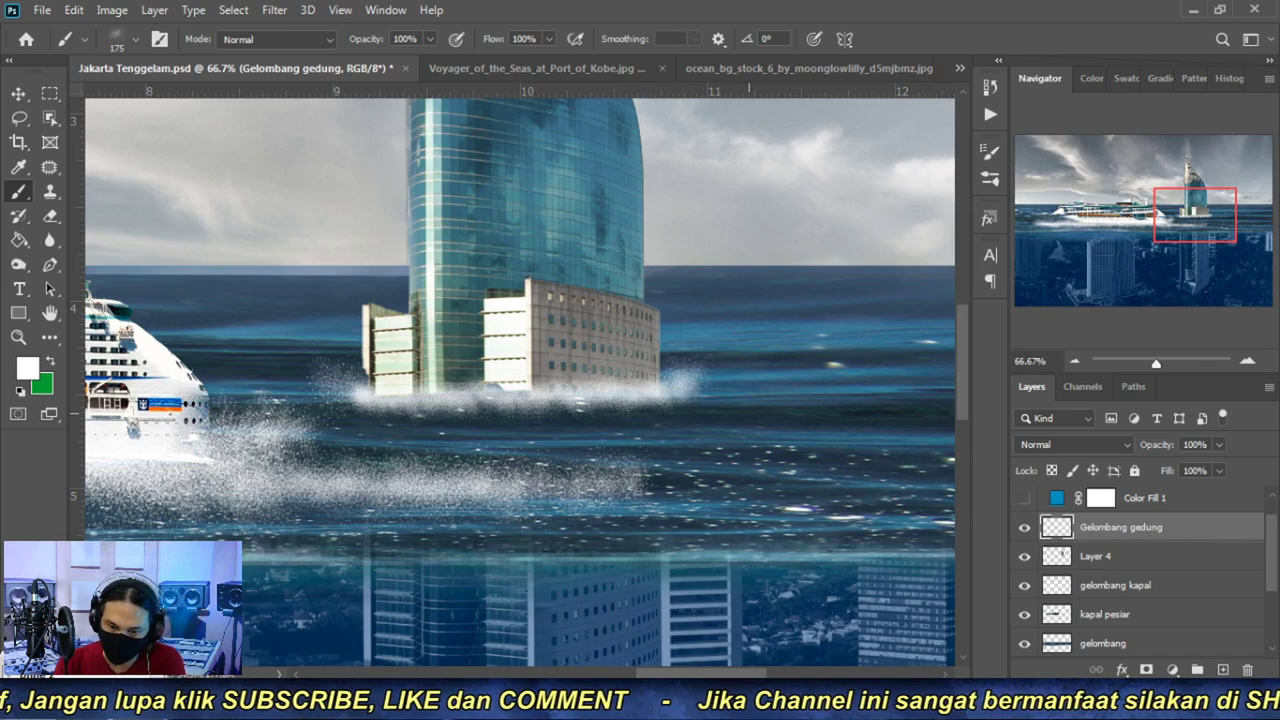
key("ctrl+z")
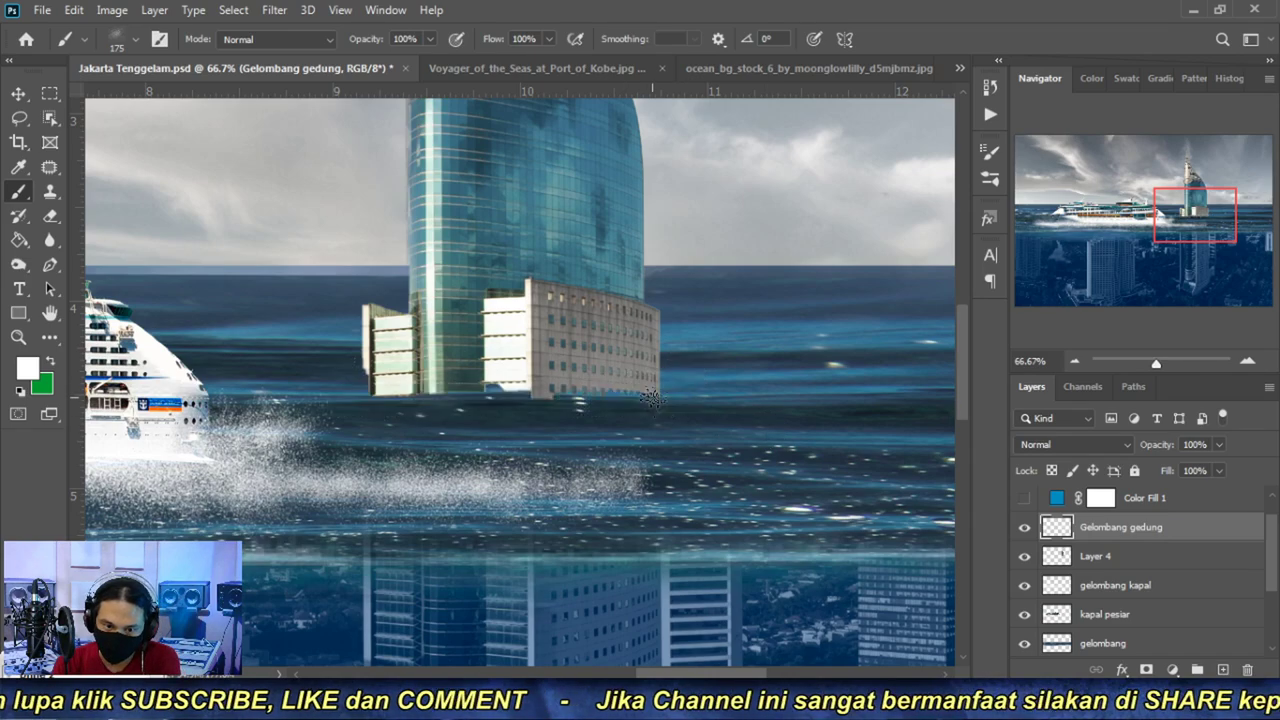
left_click_drag(405, 392, 395, 395)
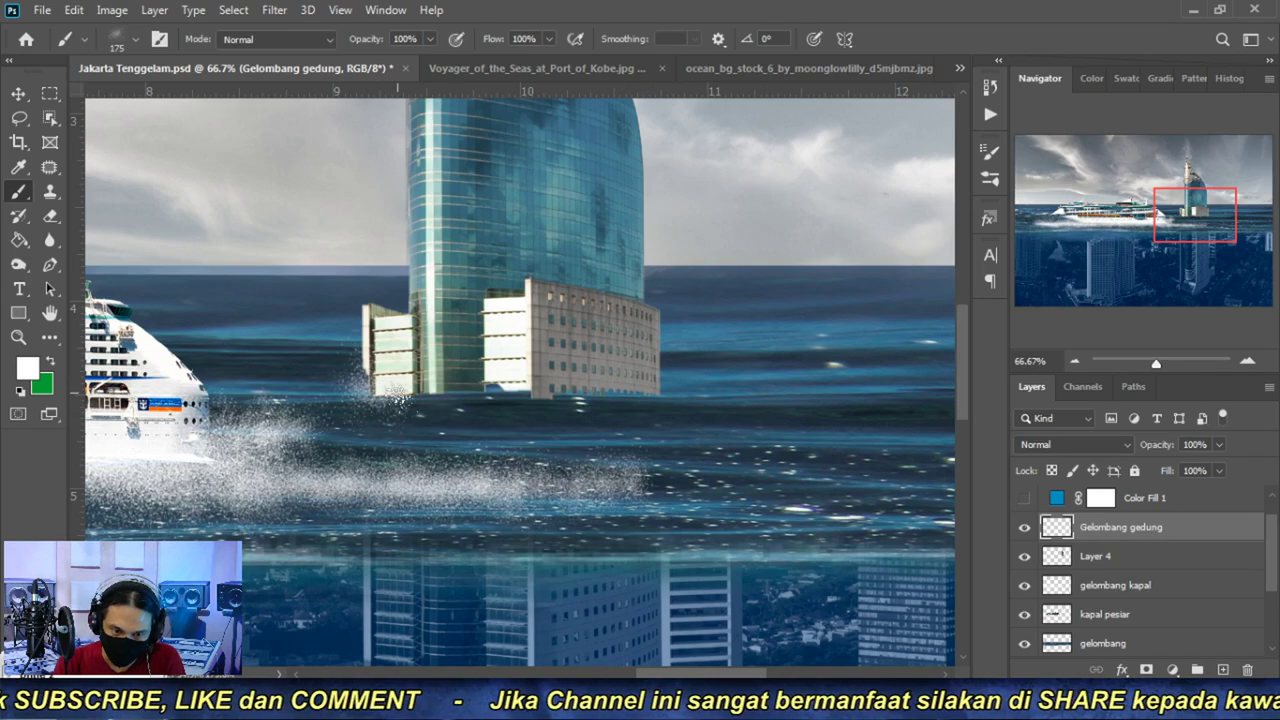
key("bracketleft")
key("bracketleft")
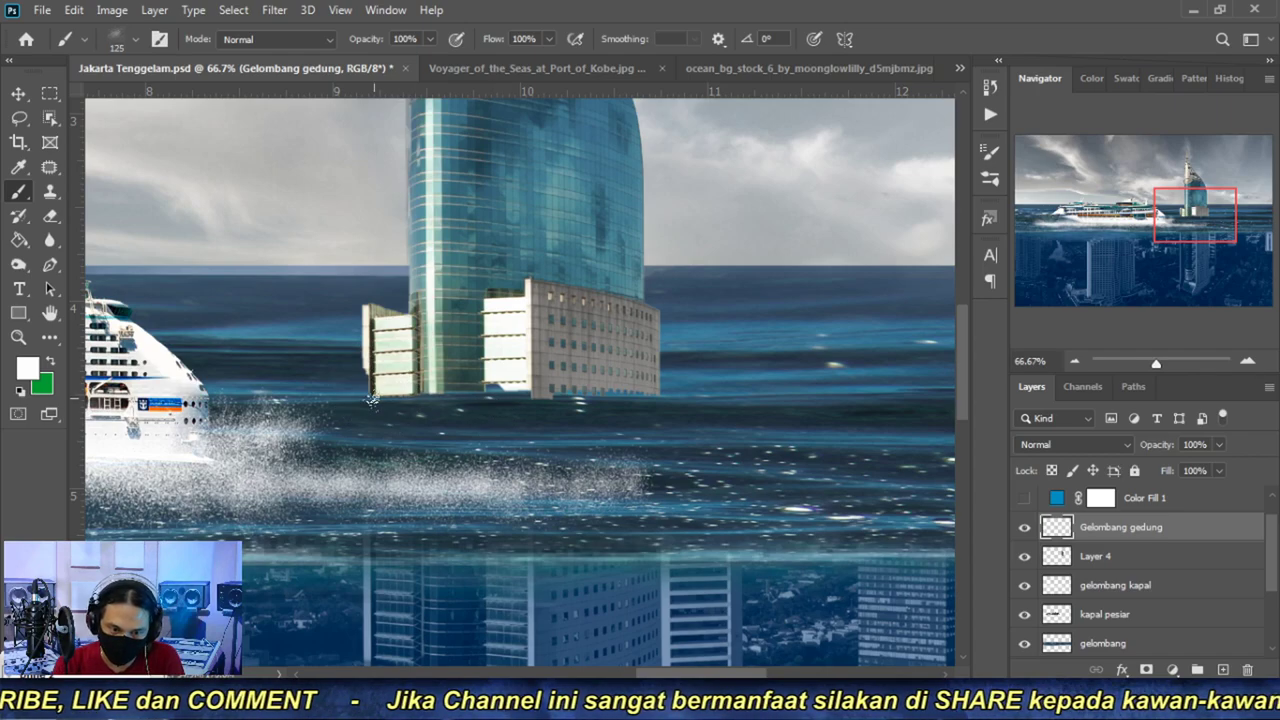
mouse_move(360, 395)
left_mouse_down()
mouse_move(670, 386)
mouse_move(516, 394)
mouse_move(336, 381)
mouse_move(530, 402)
mouse_move(666, 385)
mouse_move(688, 361)
left_mouse_up()
- Zoom out and pan around the tower to review the splash in the full image
left_click(1075, 361)
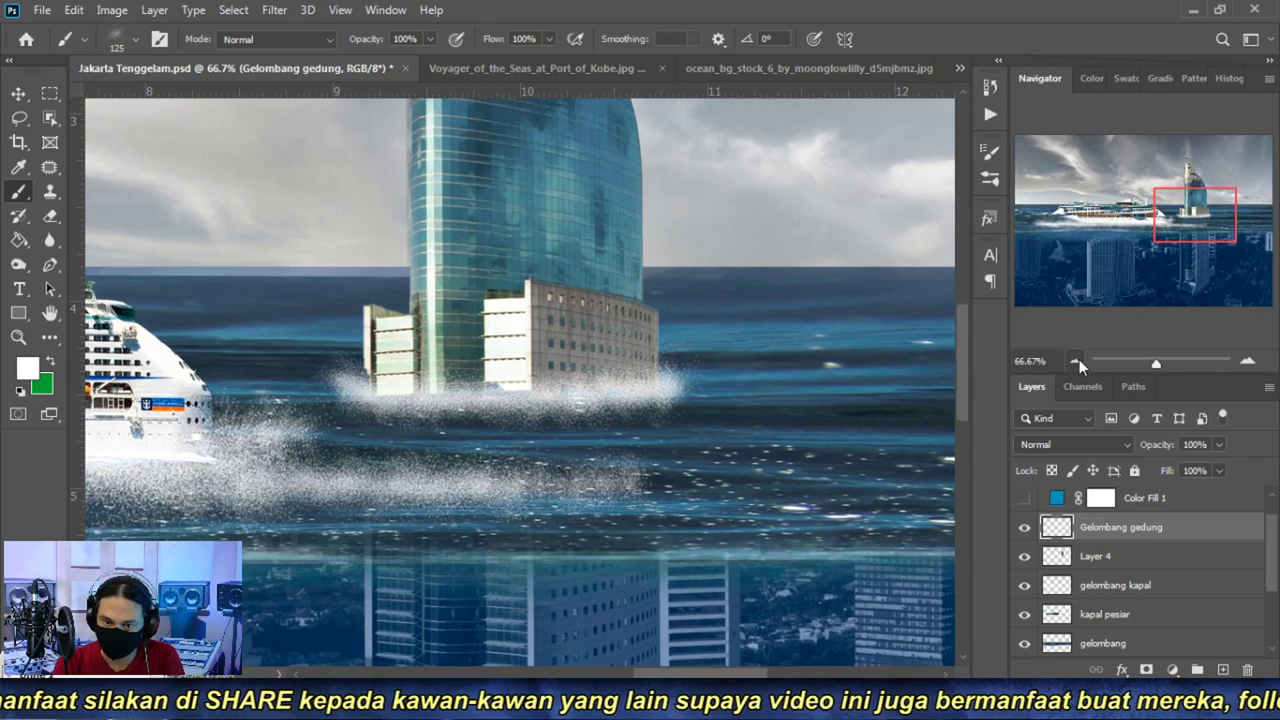
left_click(1075, 361)
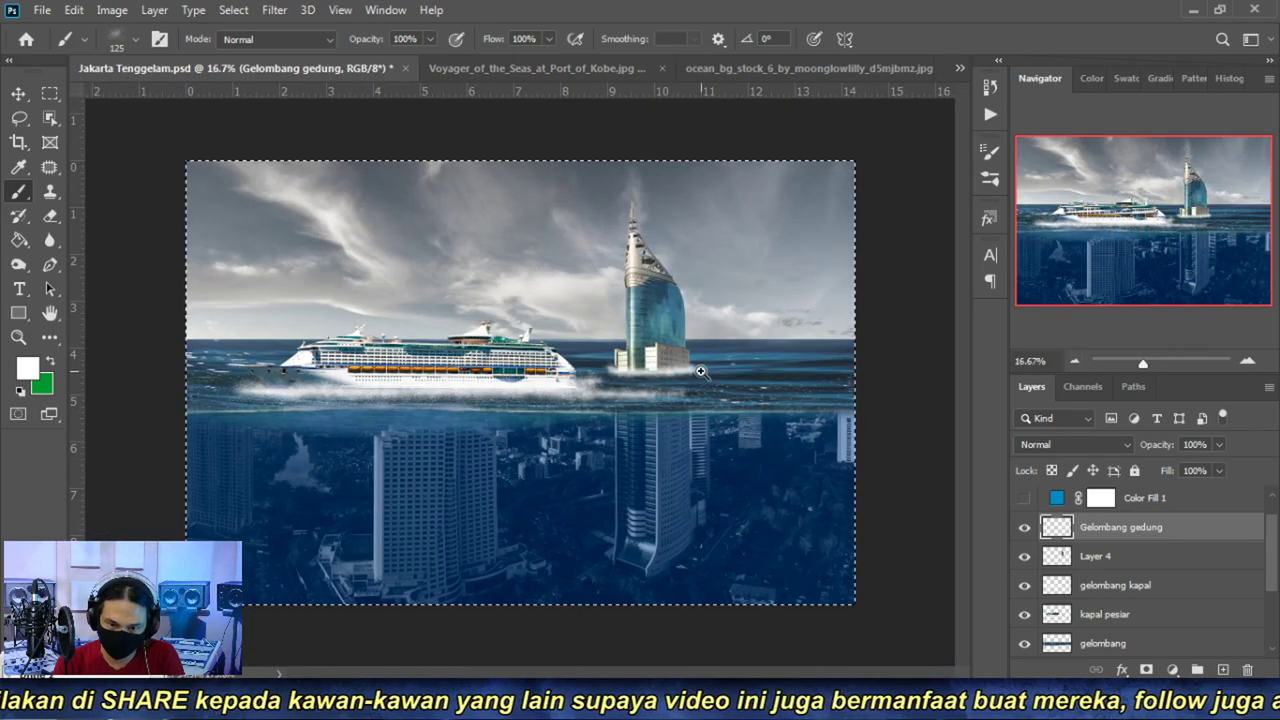
scroll(694, 369, "up", 1)
scroll(700, 420, "up", 1)
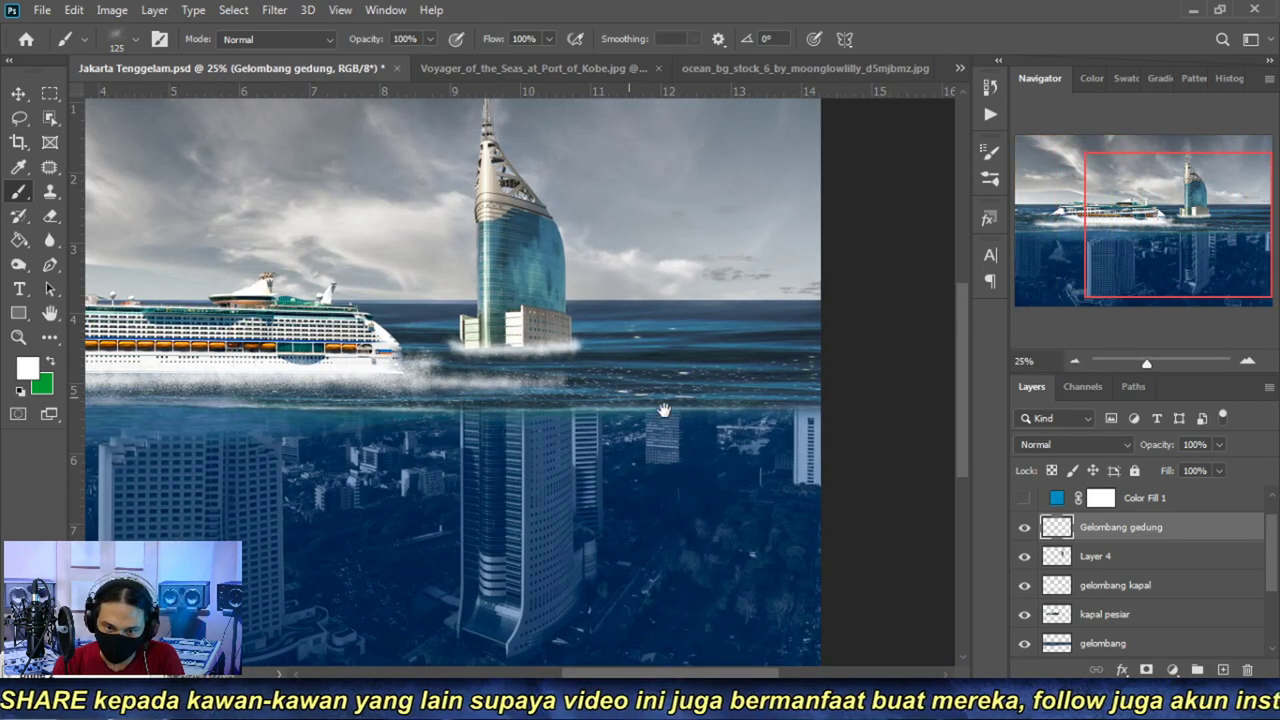
scroll(620, 403, "up", 1)
left_click_drag(637, 402, 630, 395)
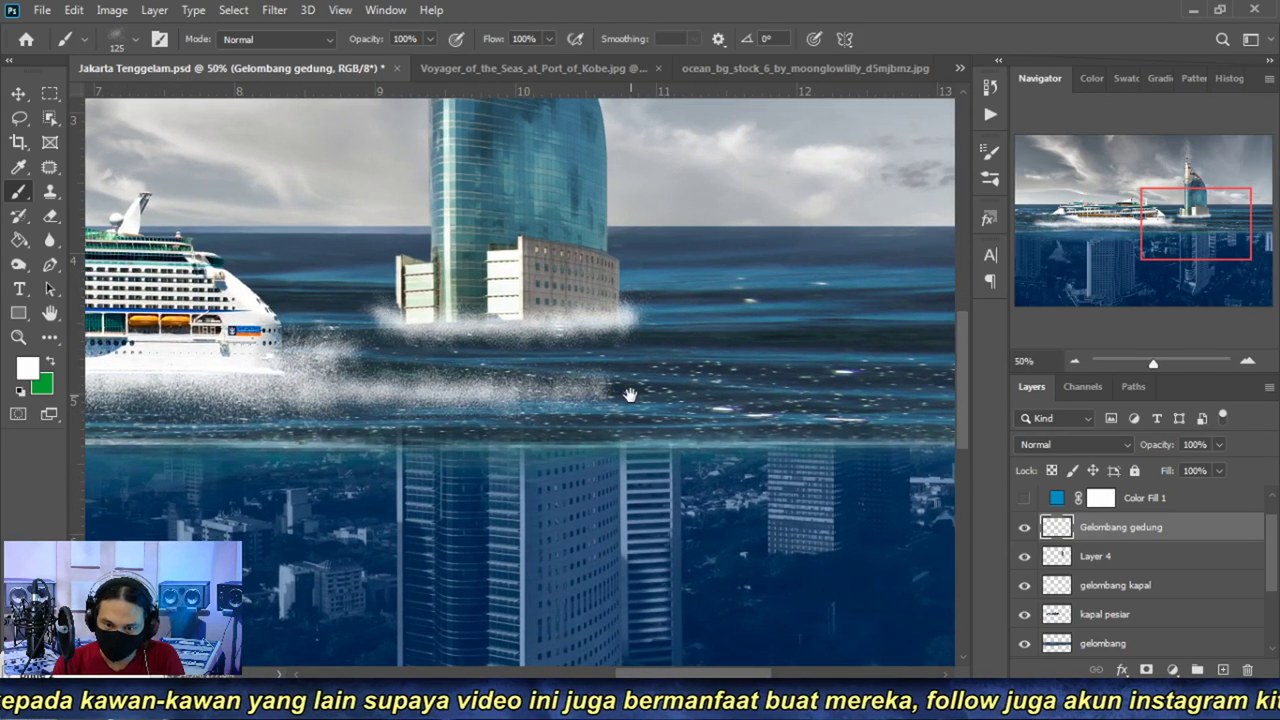
left_click(1075, 361)
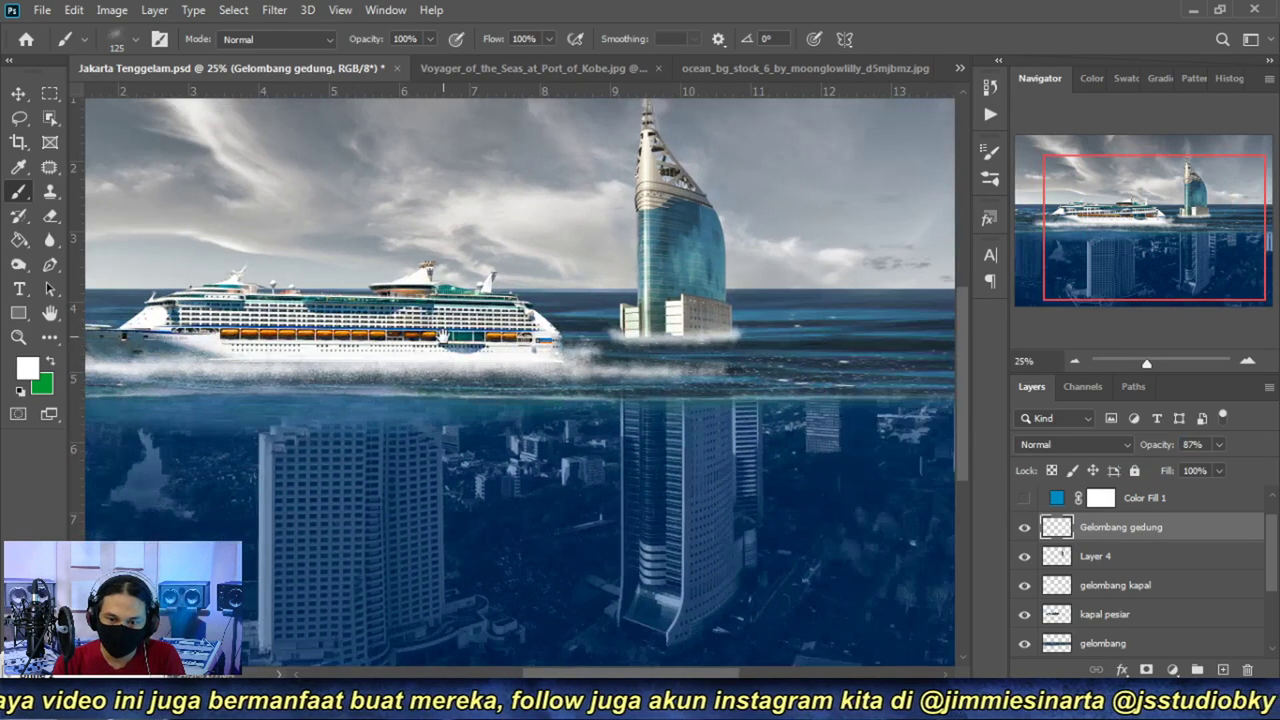
left_click(1073, 357)
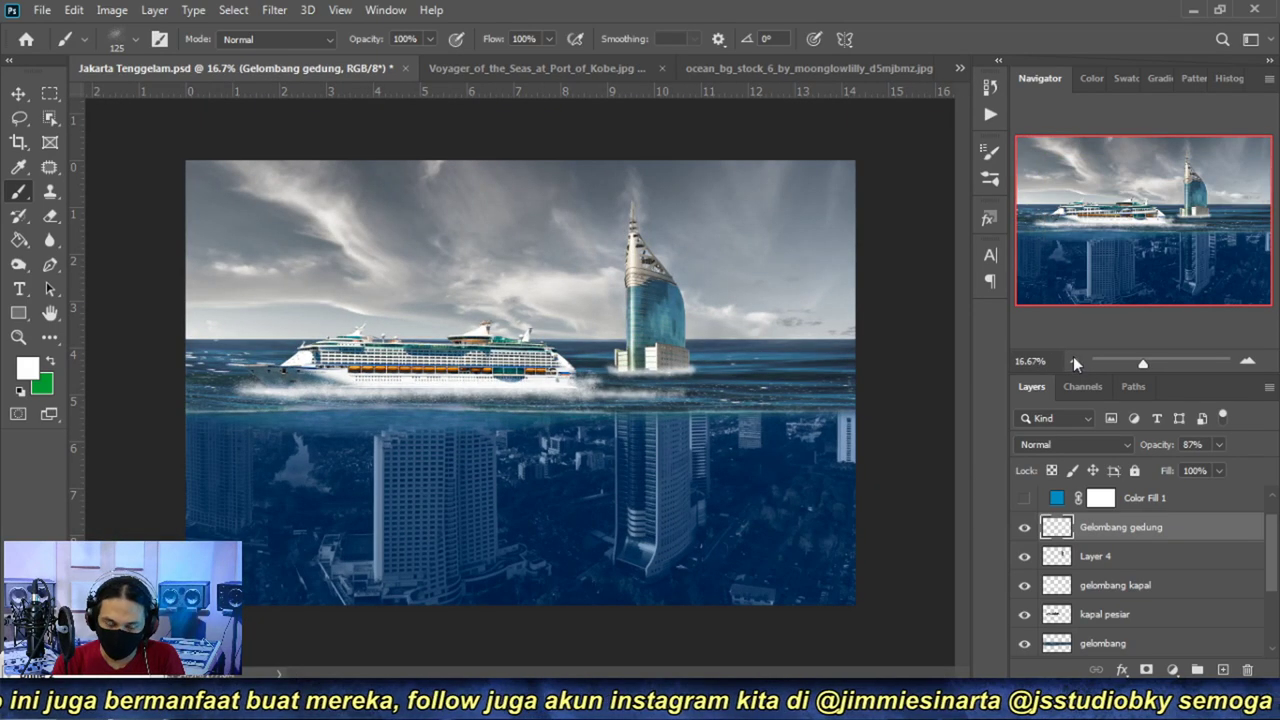
- Review the cruise ship and submerged buildings, ending the view at 33.33% zoom
left_click_drag(466, 383, 595, 370)
left_click_drag(273, 397, 451, 369)
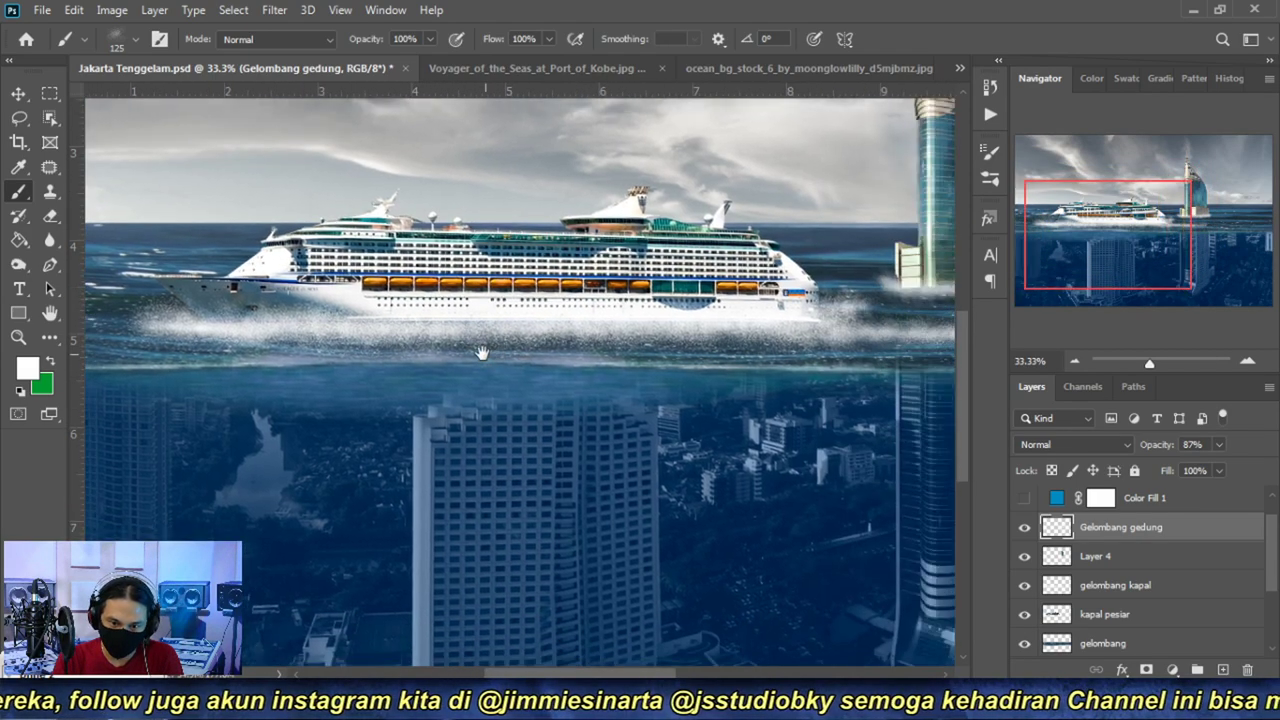
left_click_drag(534, 377, 463, 258)
left_click(1074, 361)
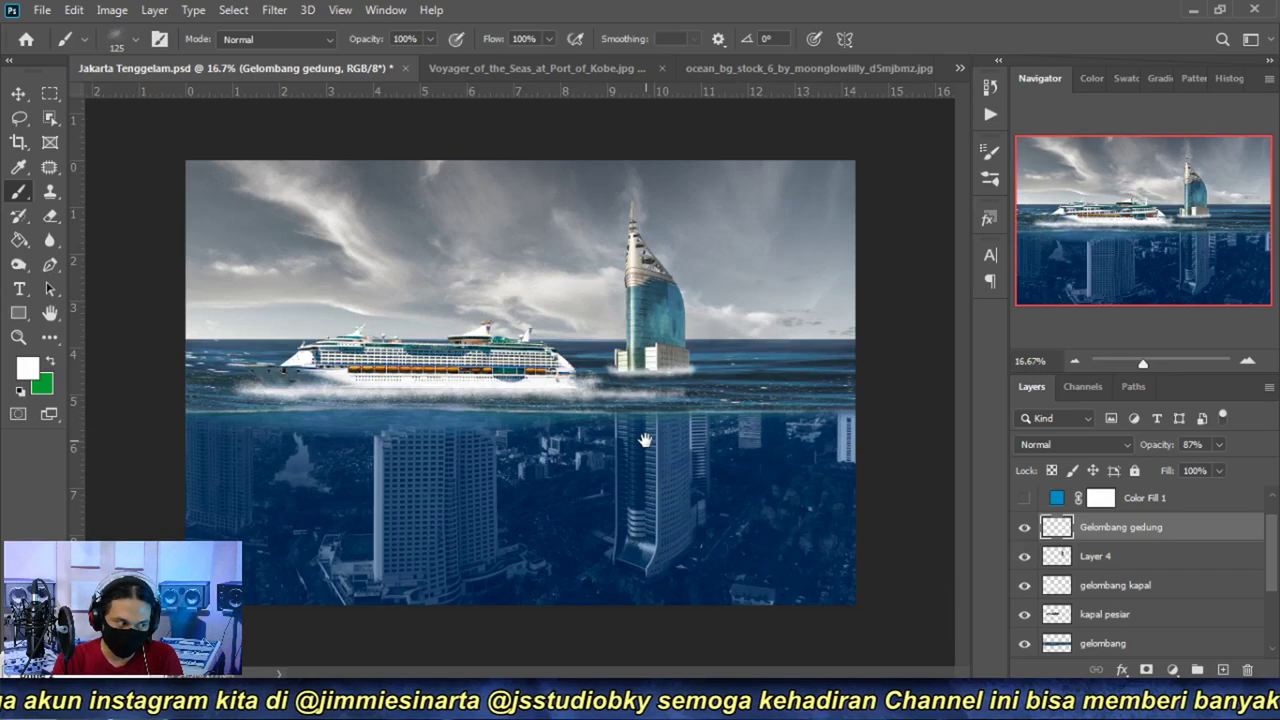
left_click(544, 398)
left_click_drag(636, 516, 660, 338)
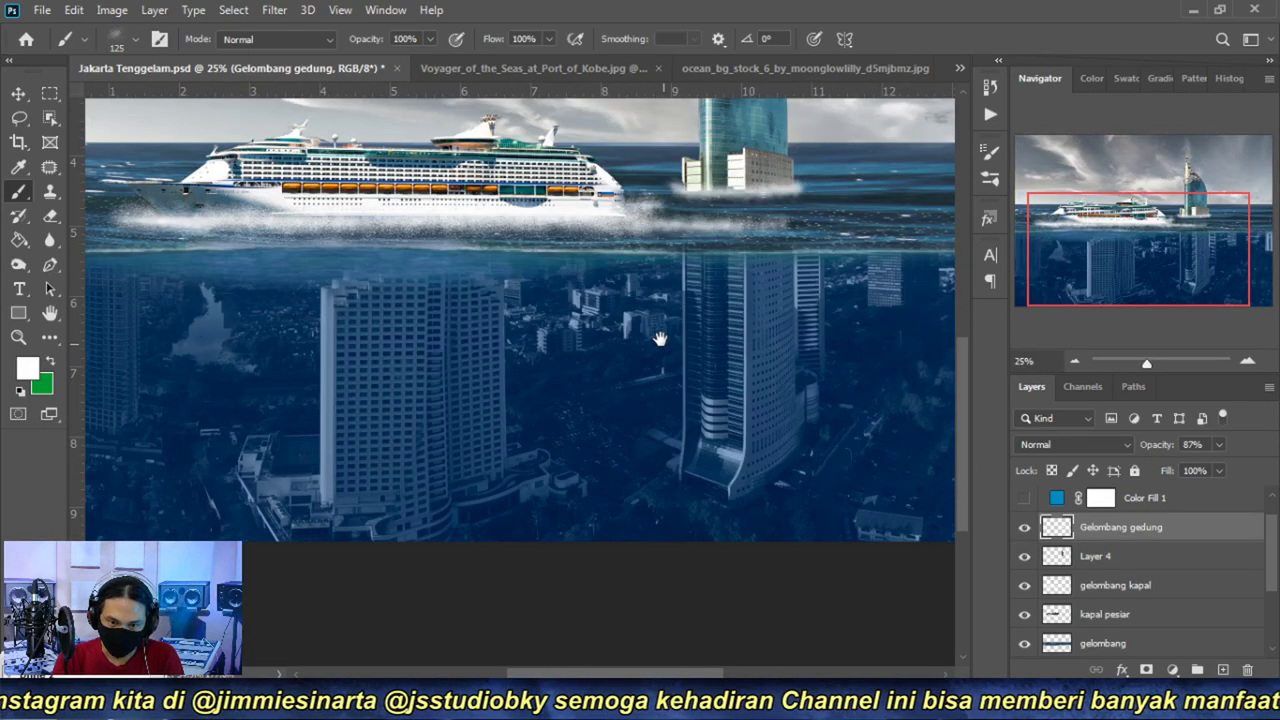
left_click(1075, 361)
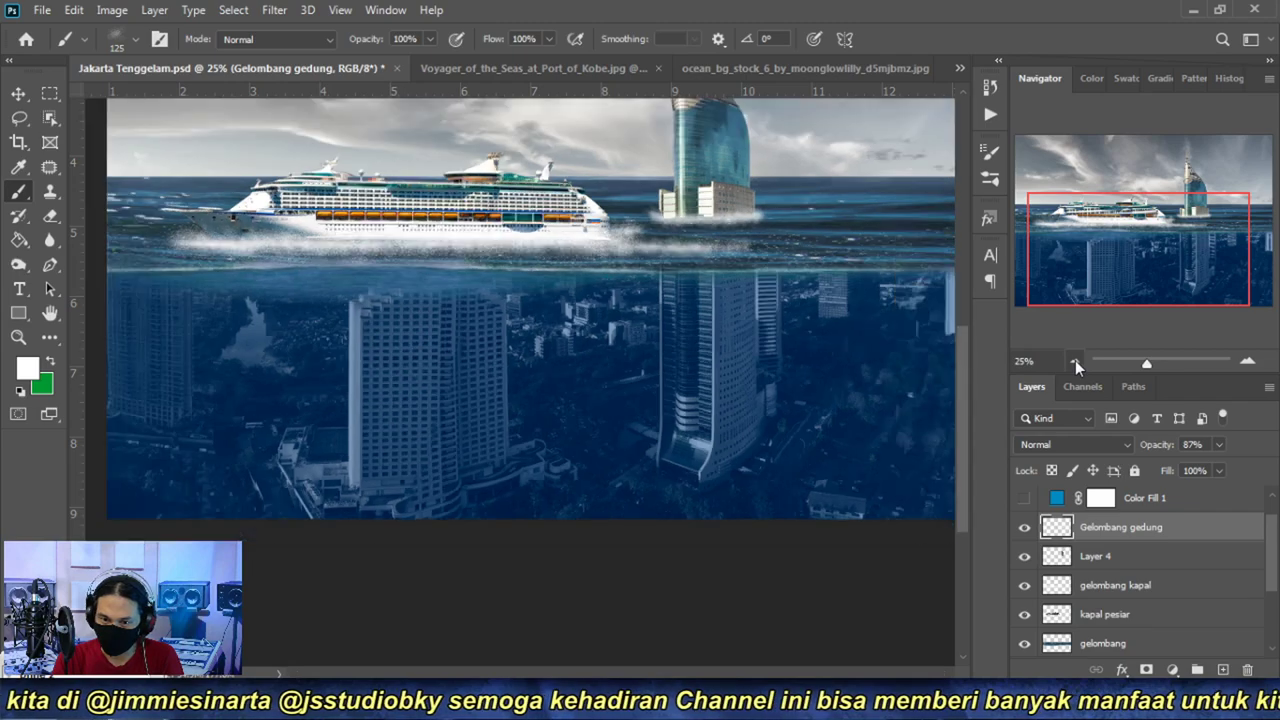
left_click(680, 460)
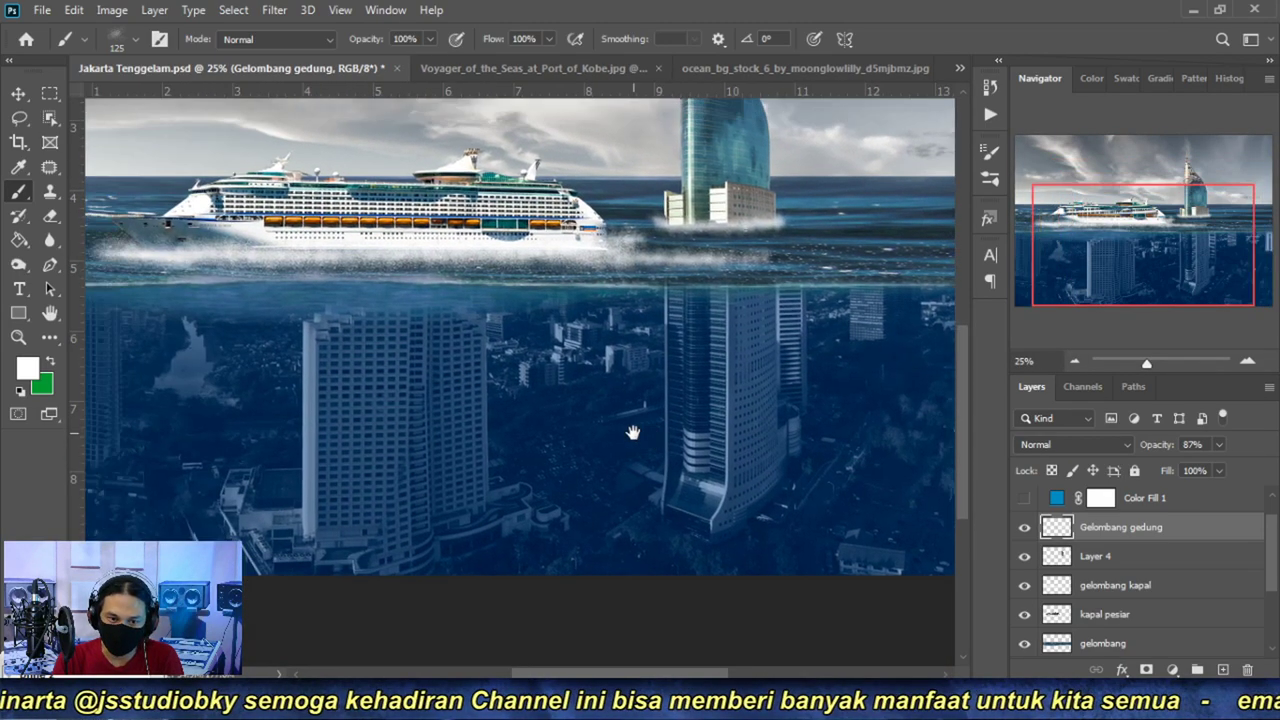
left_click_drag(532, 415, 674, 457)
left_click(1074, 361)
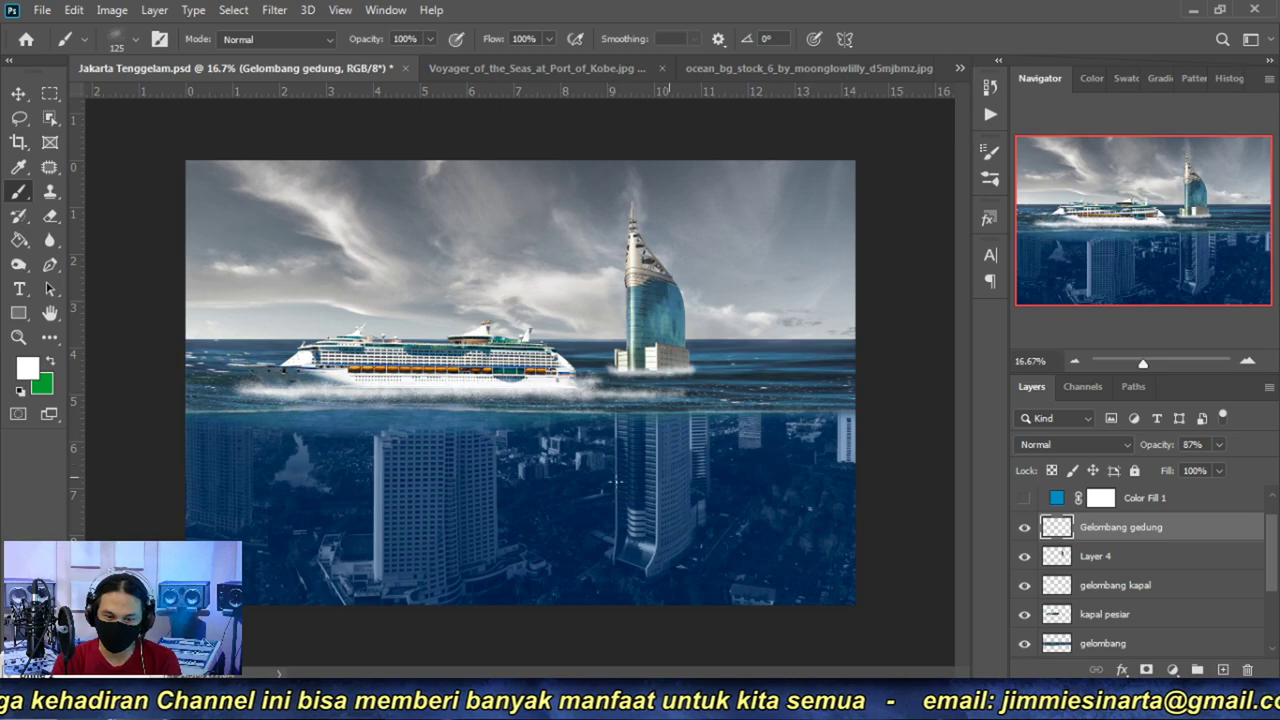
left_click(1248, 364)
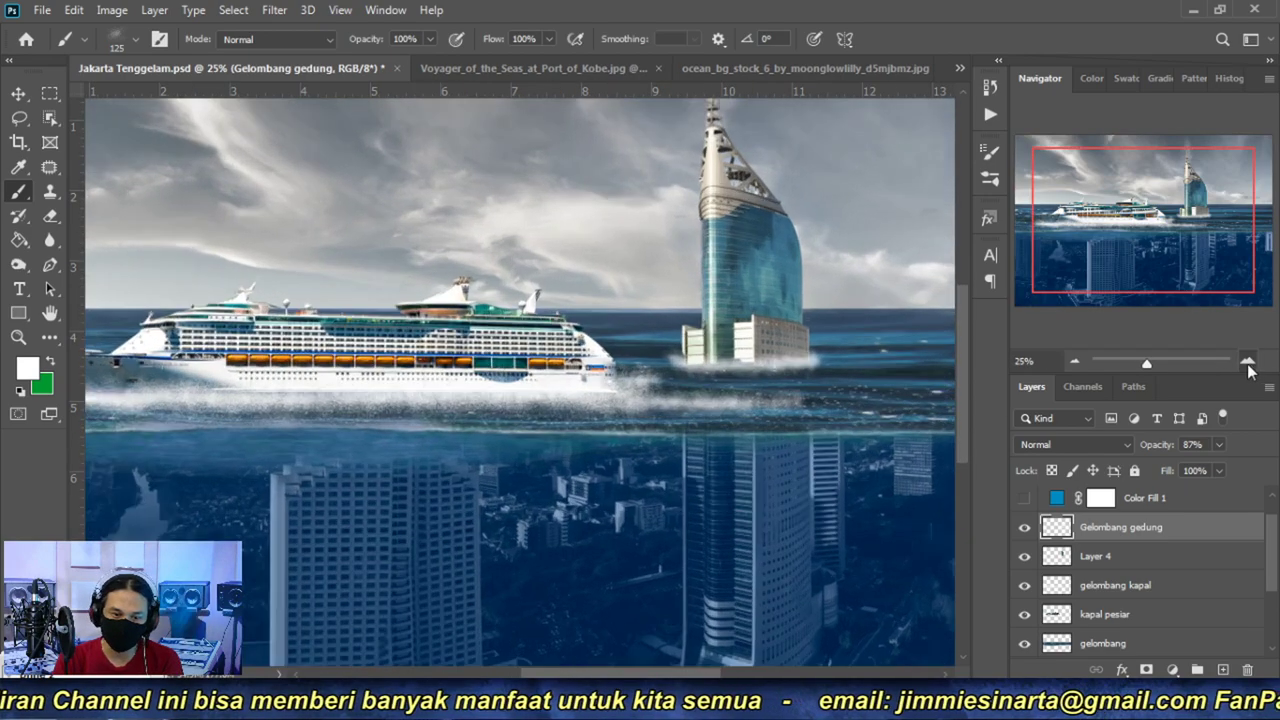
left_click(1248, 364)
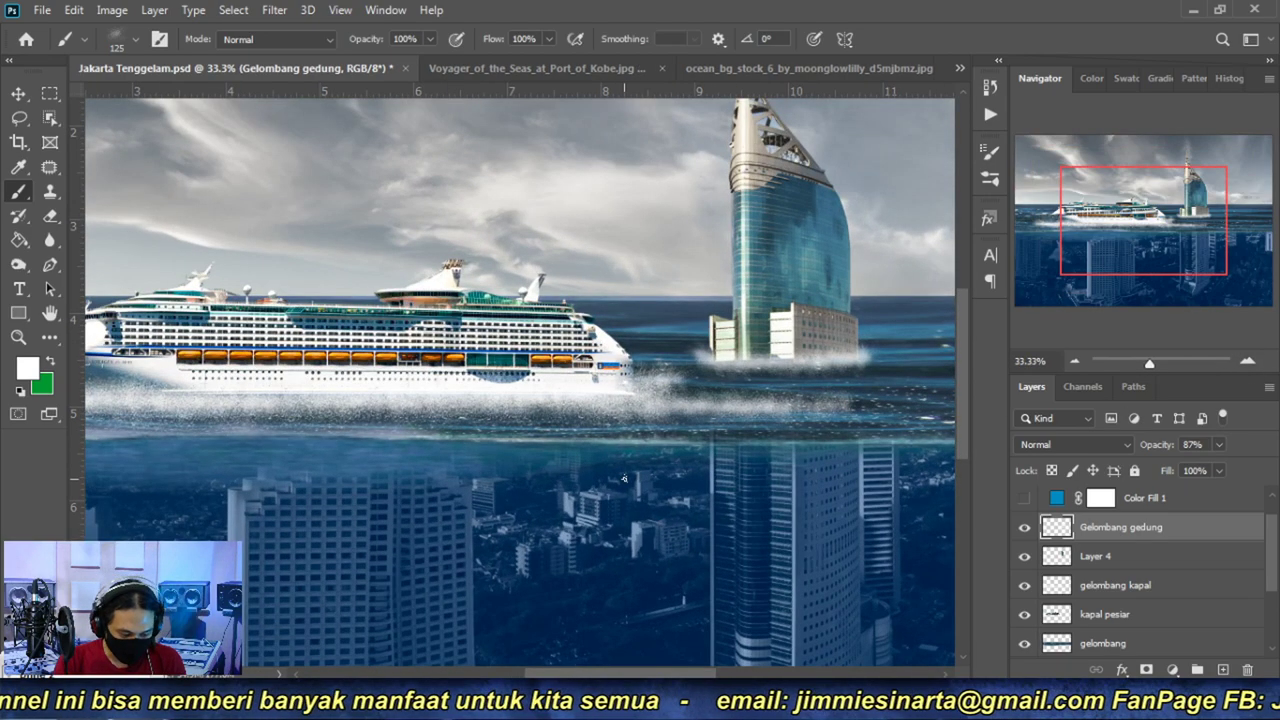
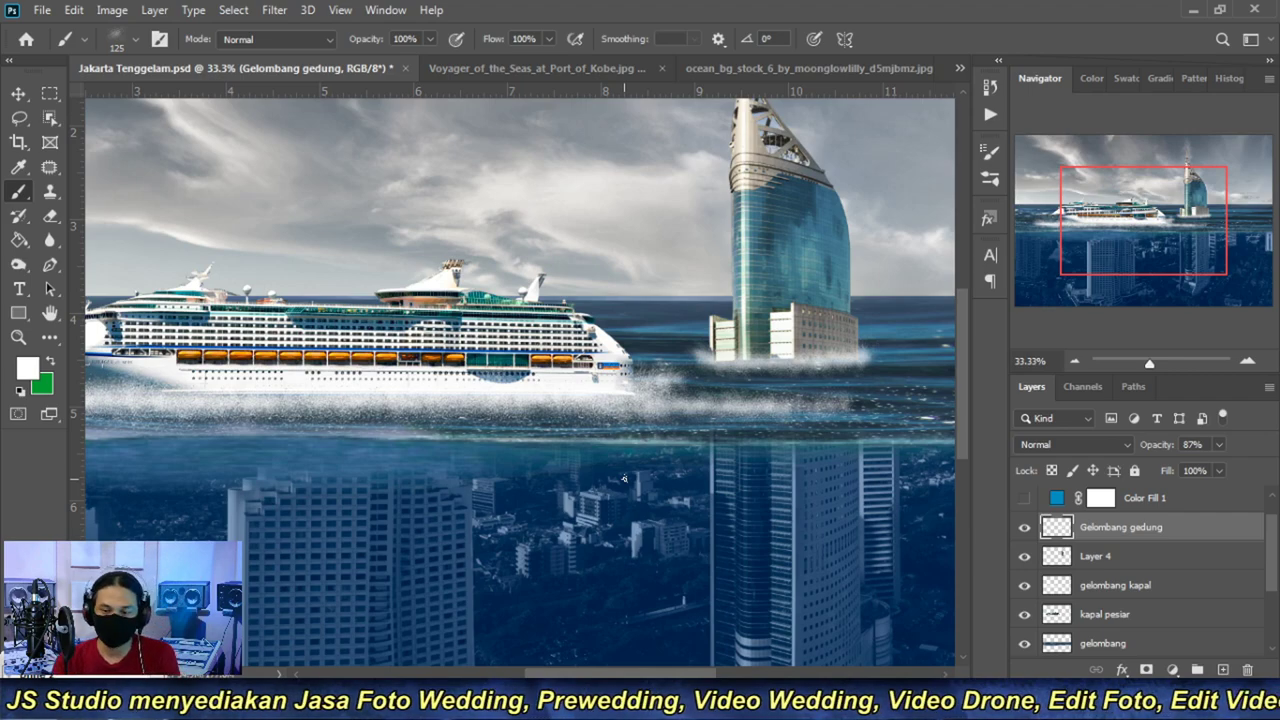
- Frame the cruise ship and tower, then select the kapal pesiar ship layer
left_click(1073, 359)
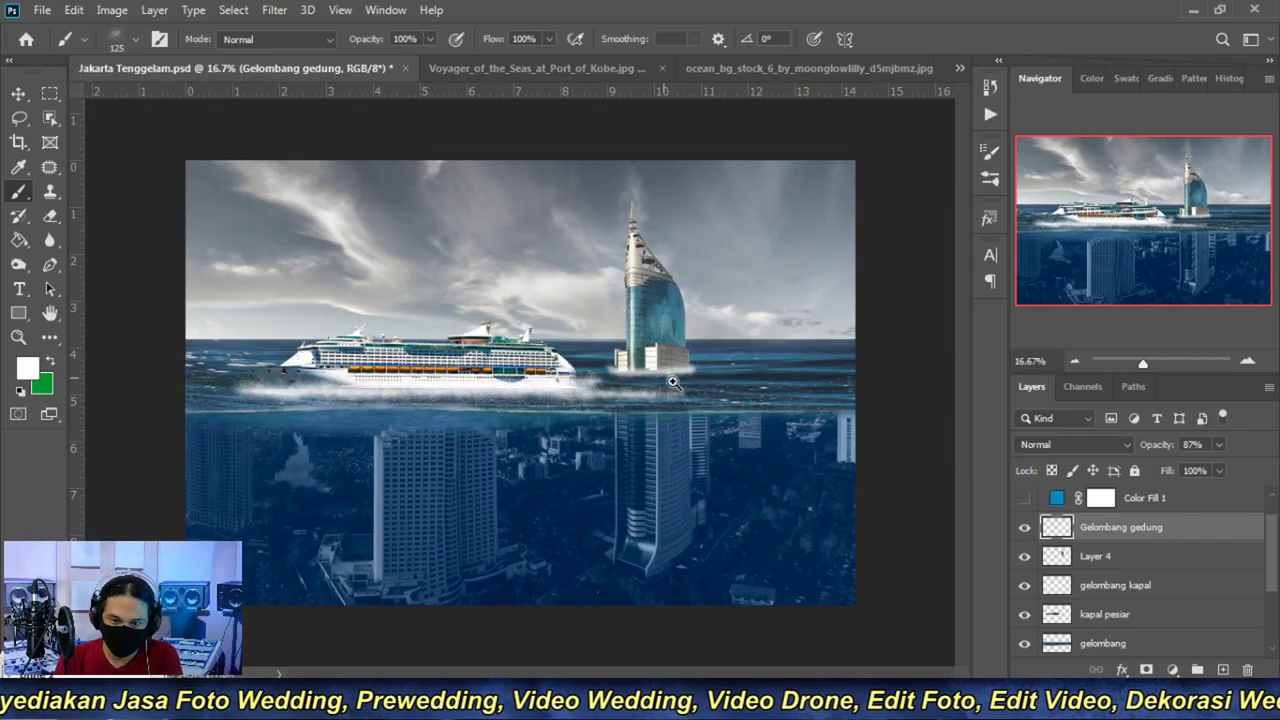
mouse_move(593, 395)
left_mouse_down()
mouse_move(566, 403)
mouse_move(729, 451)
mouse_move(717, 447)
left_mouse_up()
left_click(1075, 361)
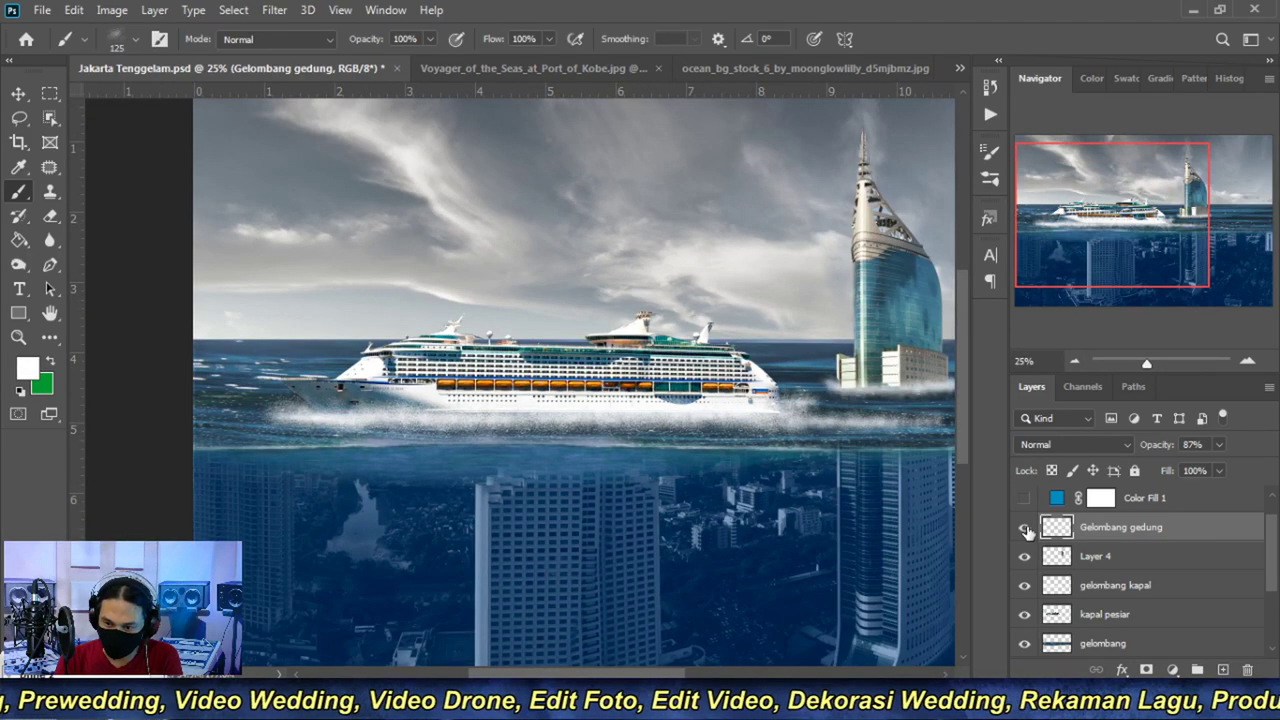
scroll(1119, 600, "down", 1)
left_click(1100, 592)
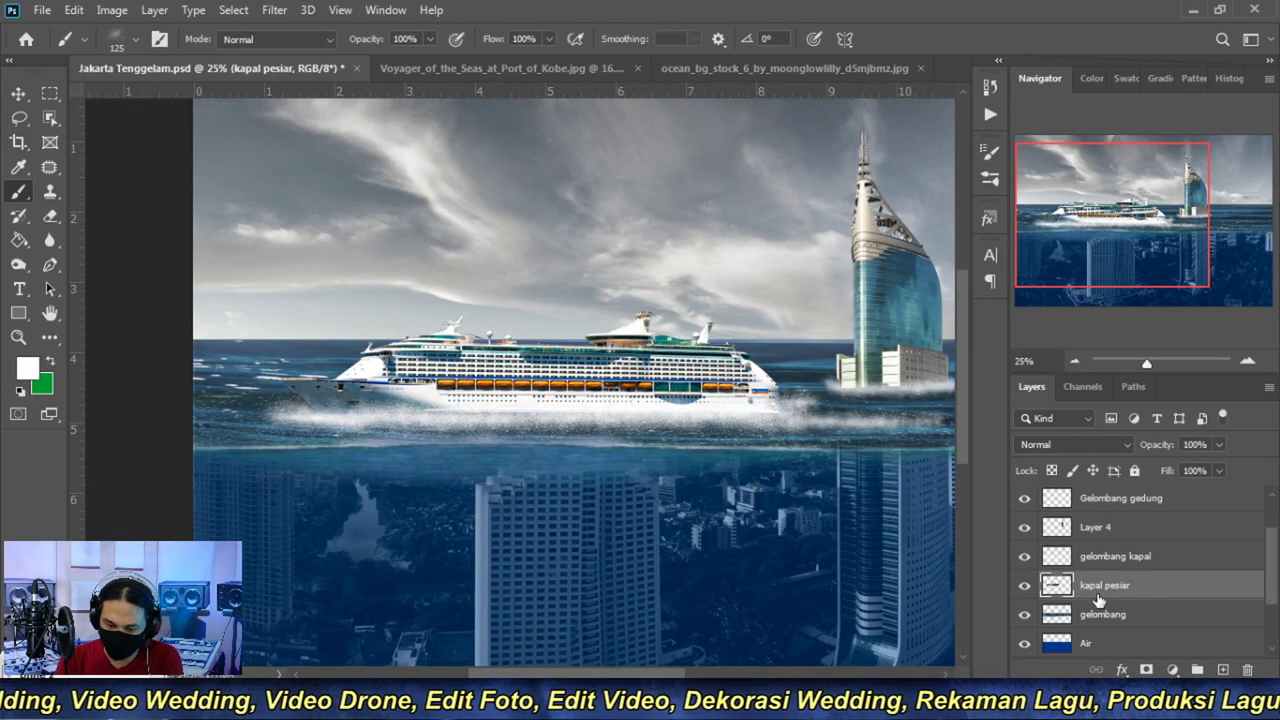
- Try lowering the ship's saturation directly with Hue/Saturation, then cancel the change
key("ctrl+u")
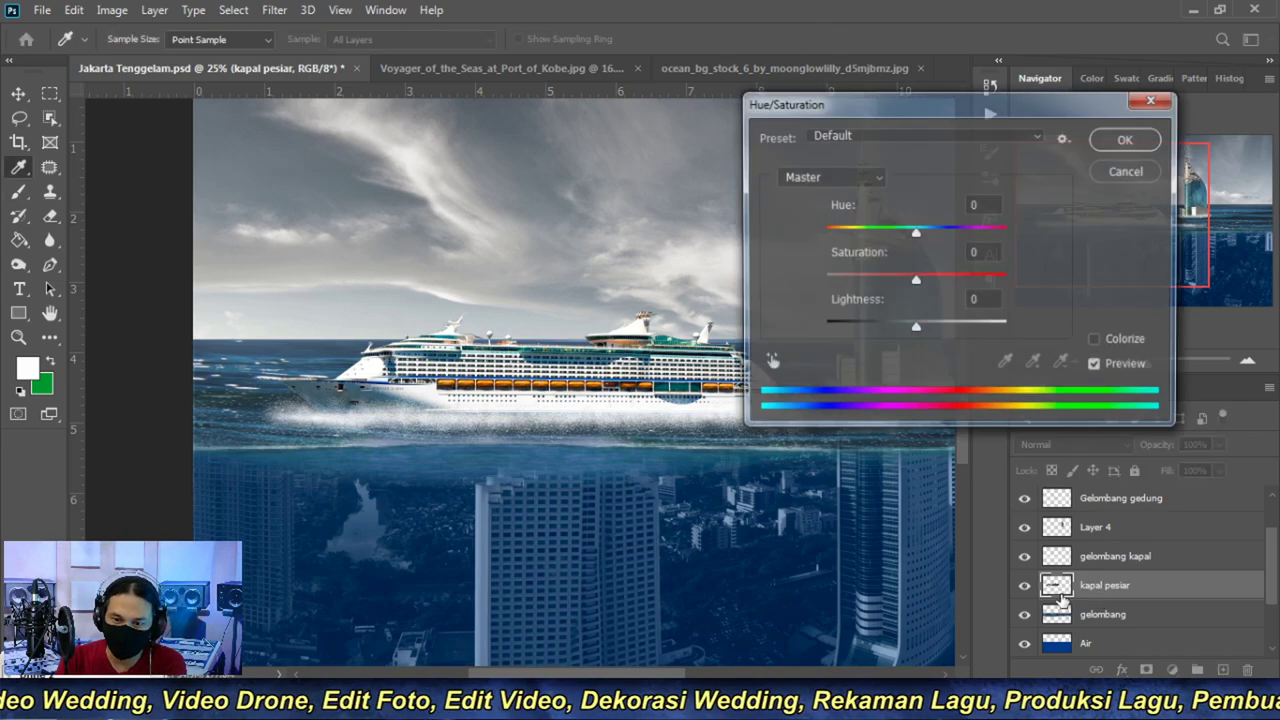
left_click_drag(915, 284, 851, 279)
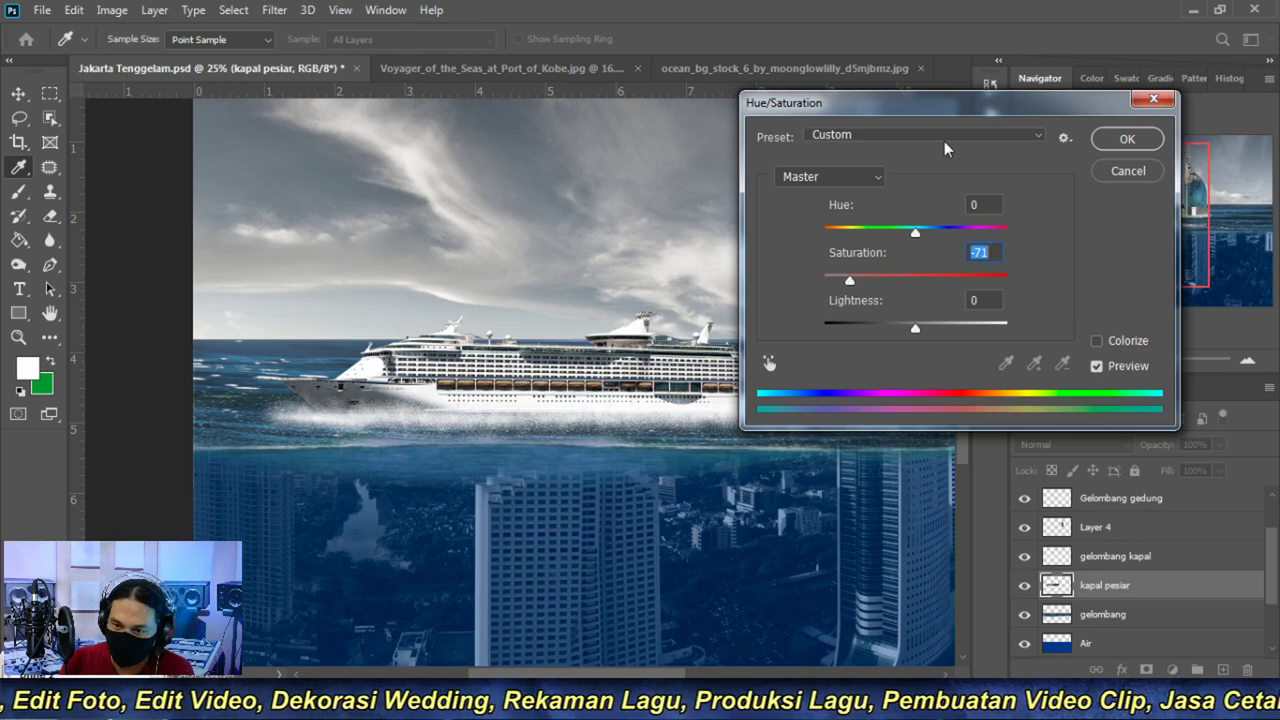
mouse_move(929, 112)
left_mouse_down()
mouse_move(1111, 115)
mouse_move(862, 117)
left_mouse_up()
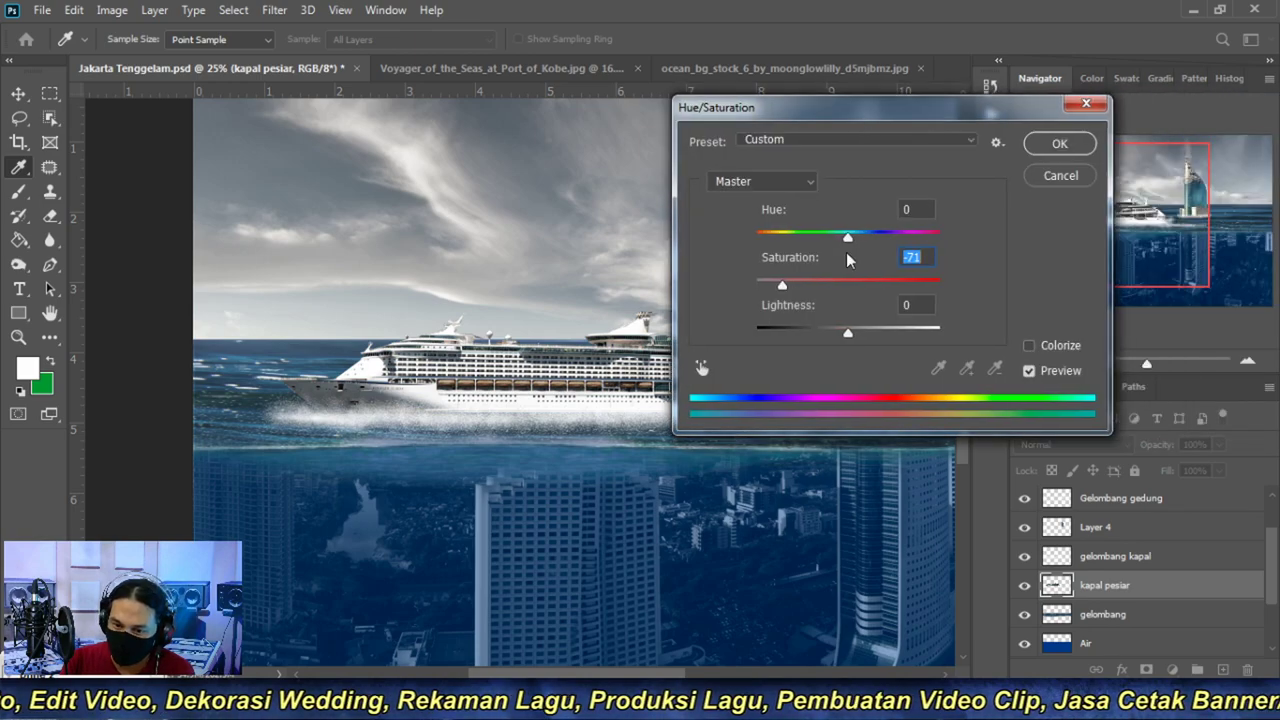
left_click_drag(781, 289, 796, 288)
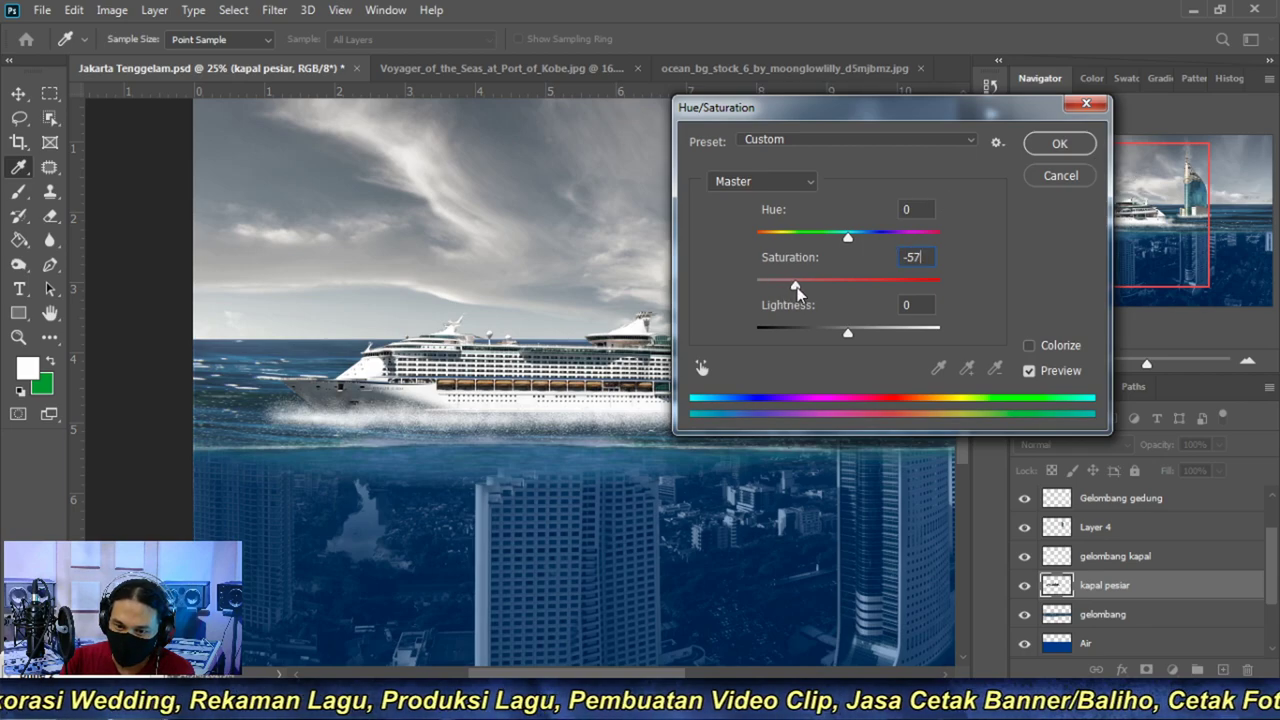
left_click(1060, 175)
- Add a Hue/Saturation adjustment layer clipped to kapal pesiar with Saturation at -72
left_click(1172, 669)
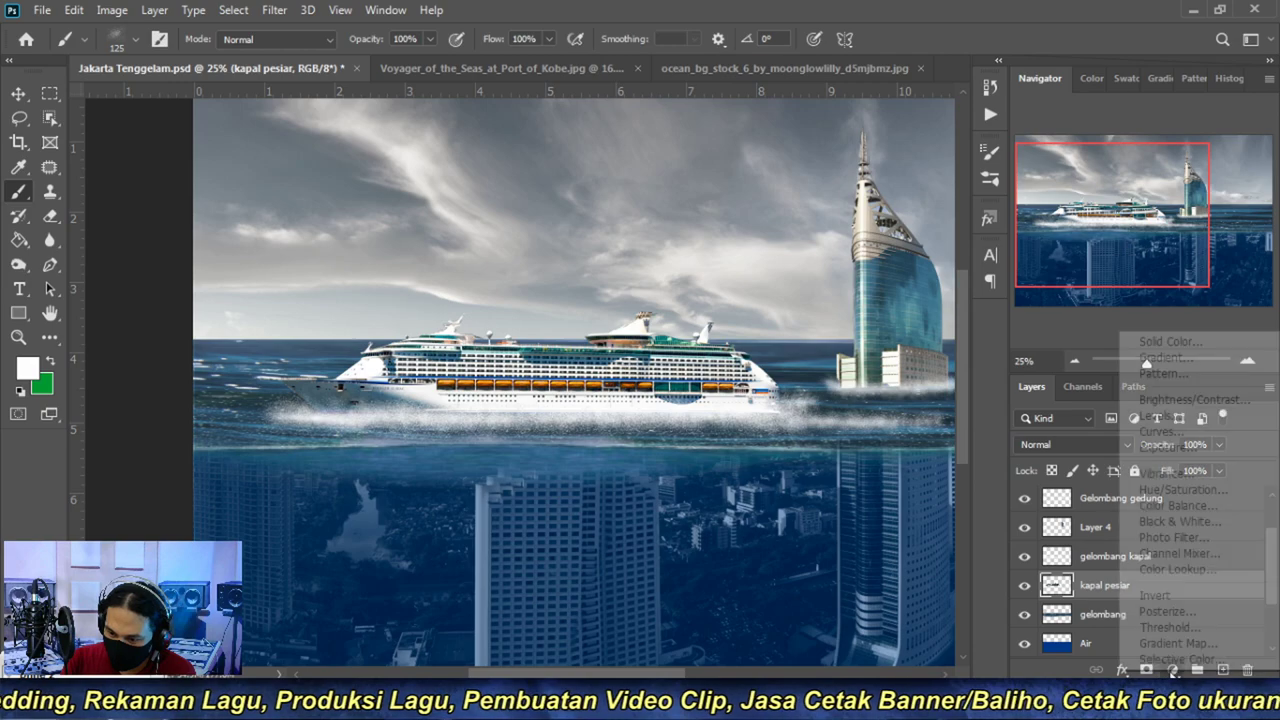
left_click(1191, 490)
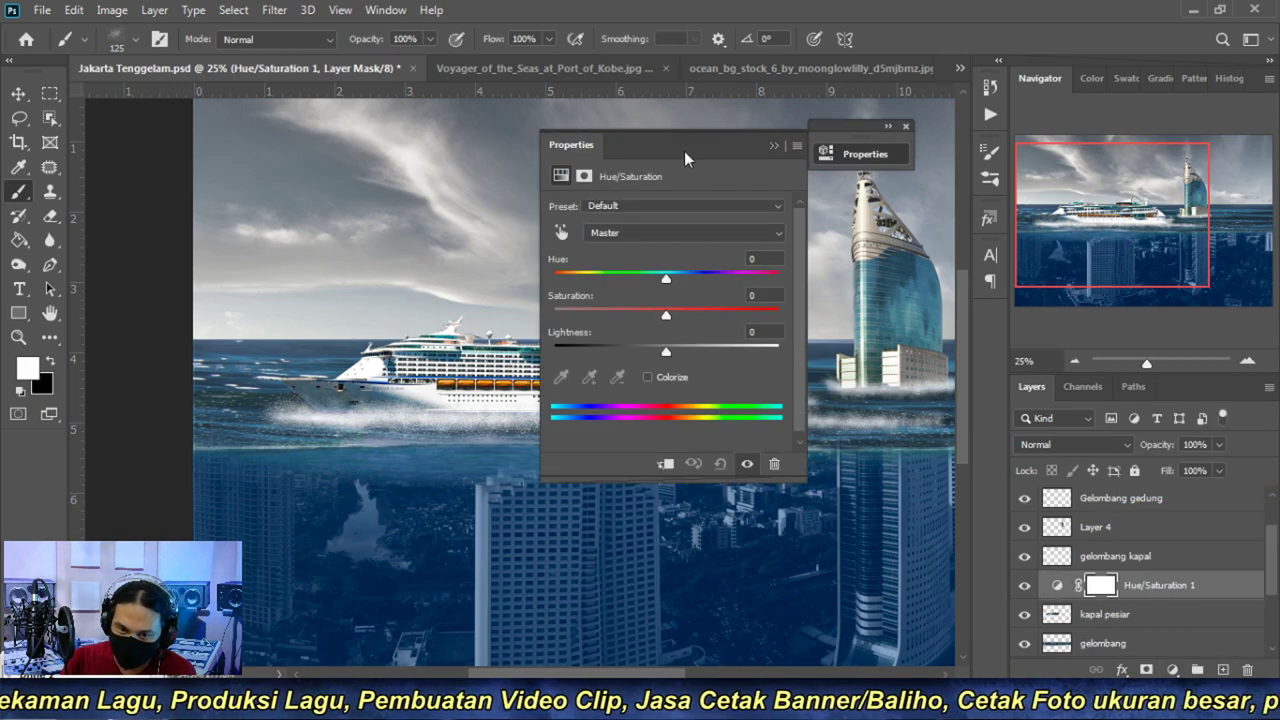
mouse_move(684, 151)
left_mouse_down()
mouse_move(849, 181)
mouse_move(947, 129)
mouse_move(1057, 112)
left_mouse_up()
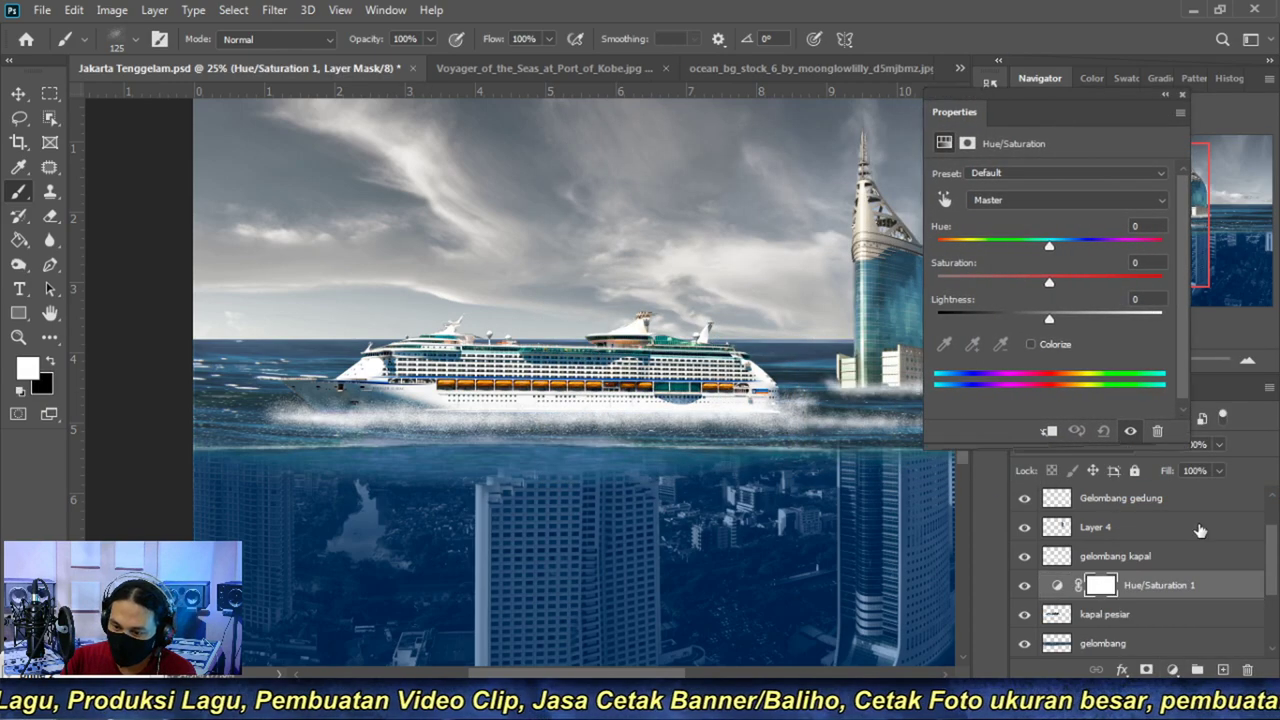
left_click(1048, 433)
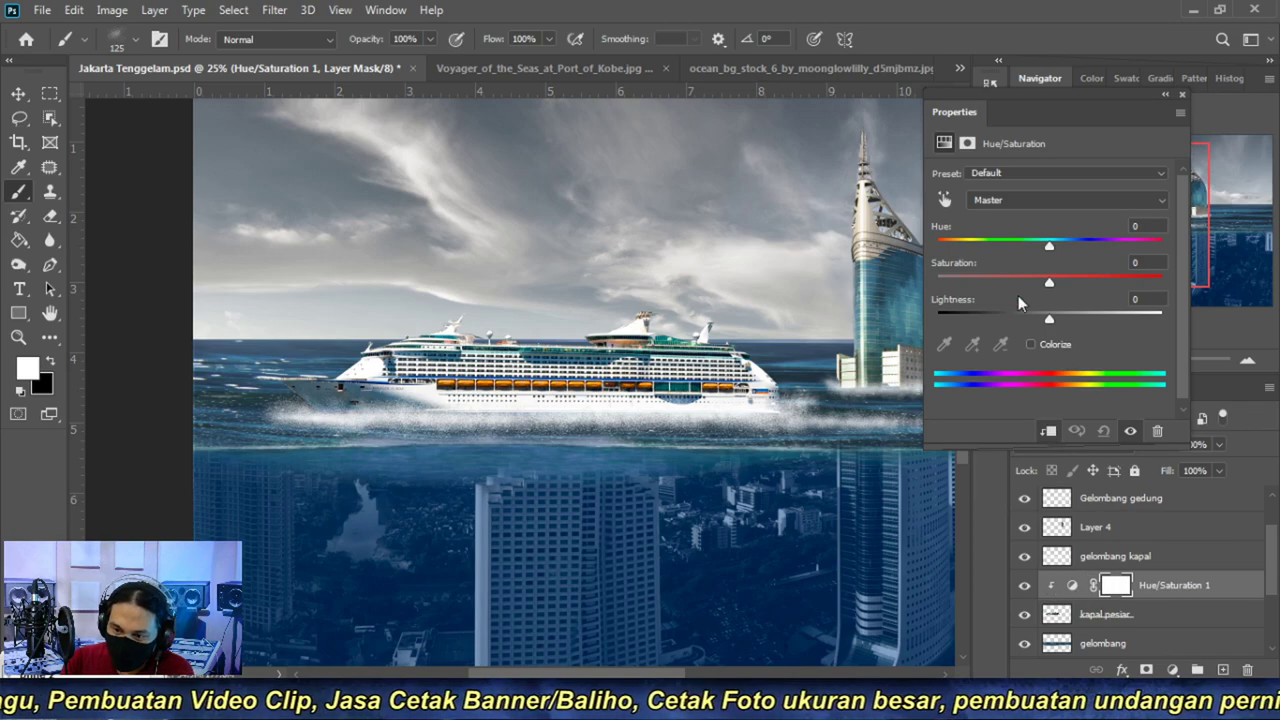
left_click_drag(1050, 283, 1013, 283)
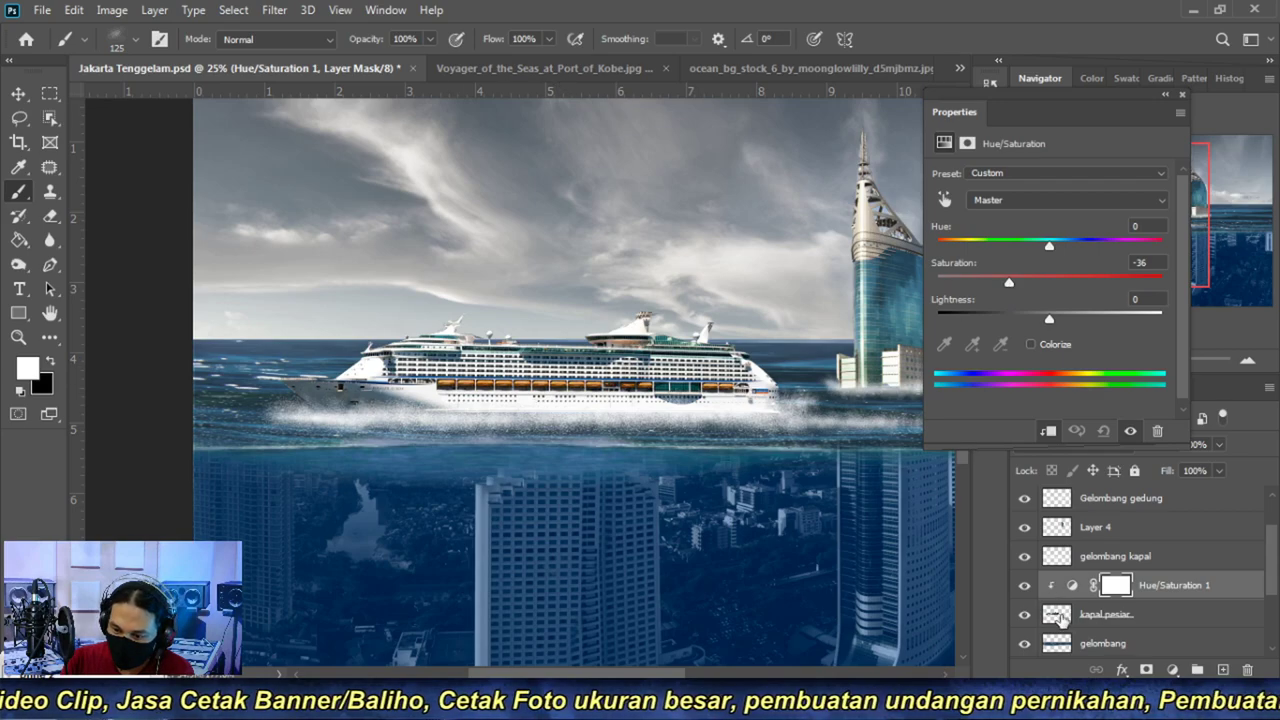
mouse_move(1011, 285)
left_mouse_down()
mouse_move(936, 285)
mouse_move(986, 283)
mouse_move(971, 284)
left_mouse_up()
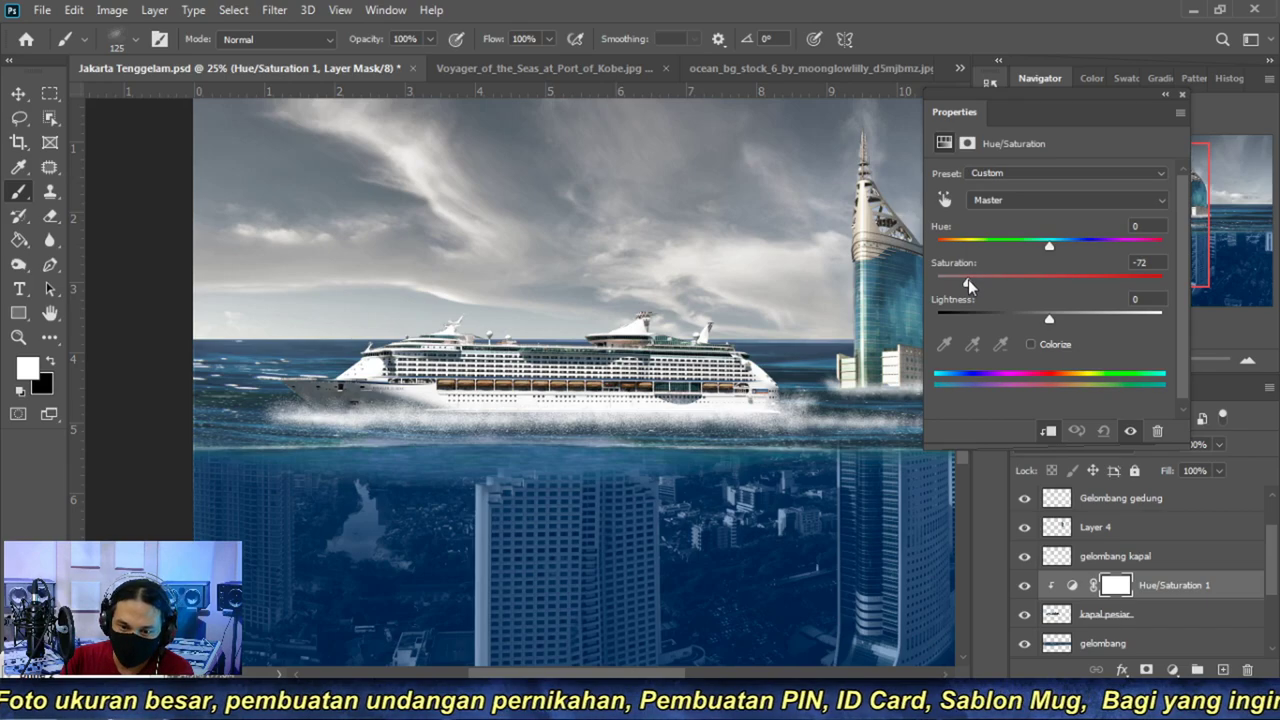
left_click(1165, 94)
left_click(1074, 360)
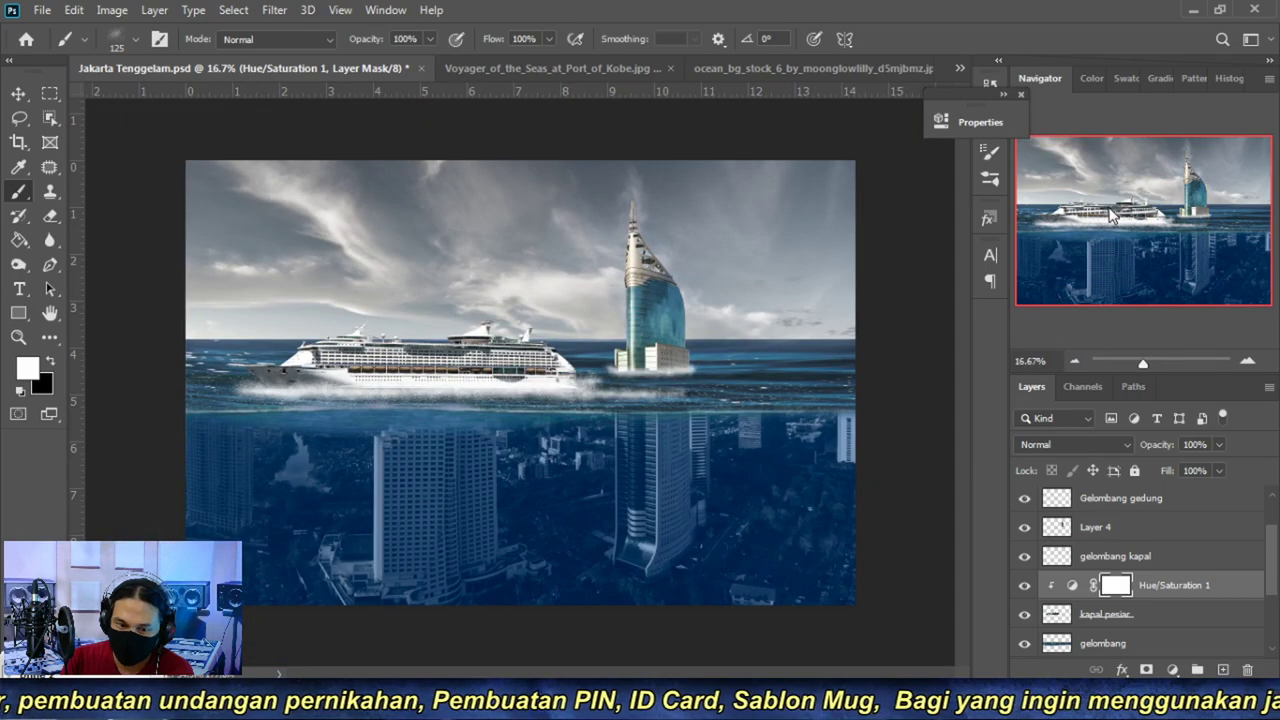
- Squash the gelombang kapal wave layer vertically to about 79% height
left_click(1133, 556)
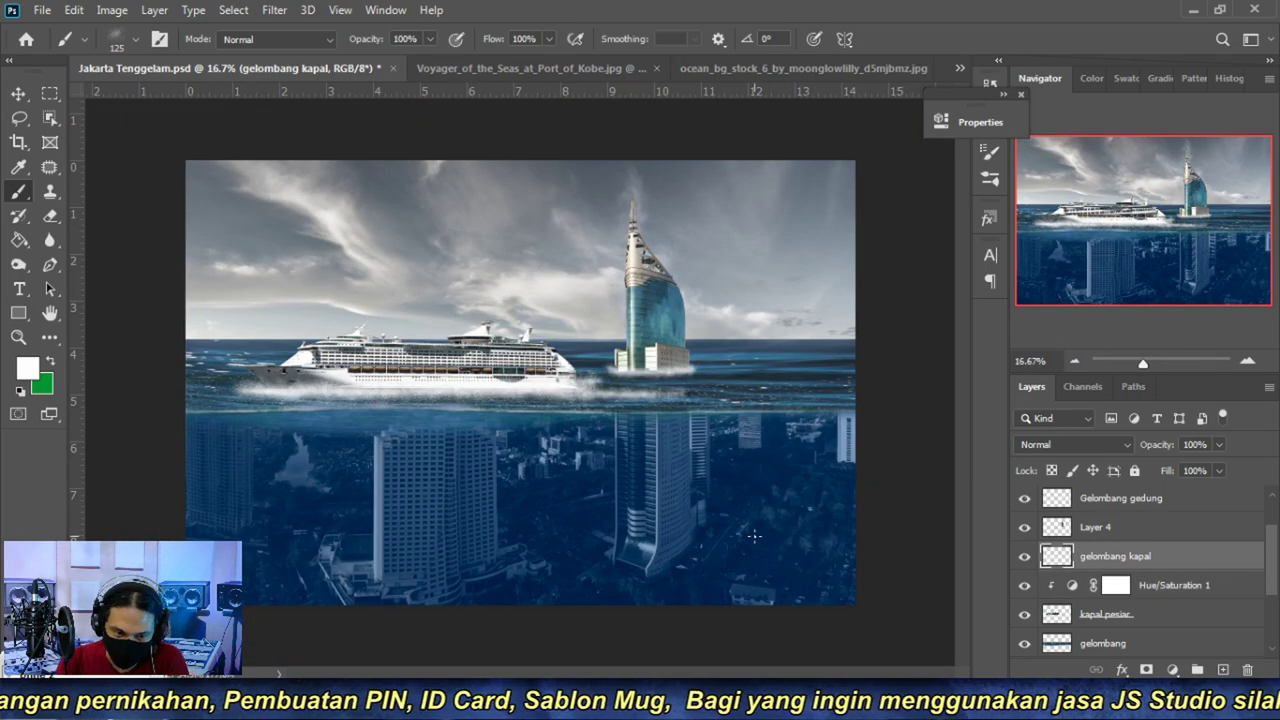
key("ctrl+t")
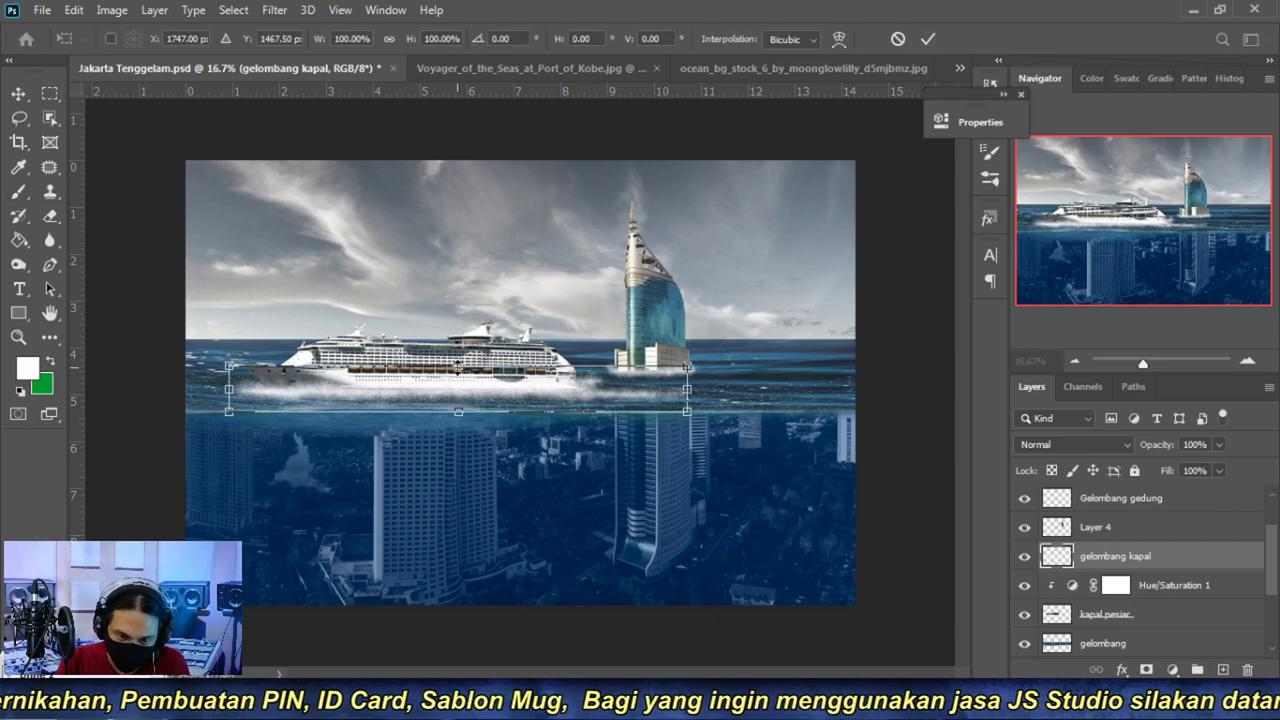
left_click_drag(458, 413, 458, 370)
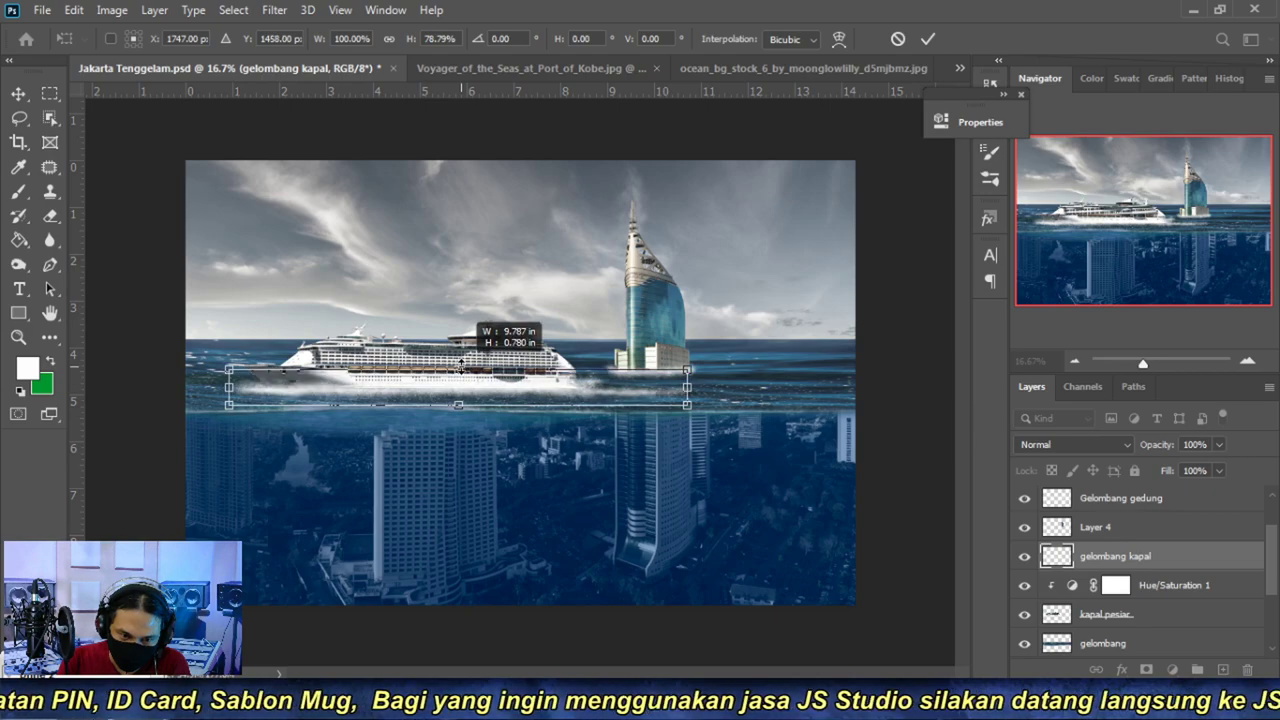
key("Return")
key("b")
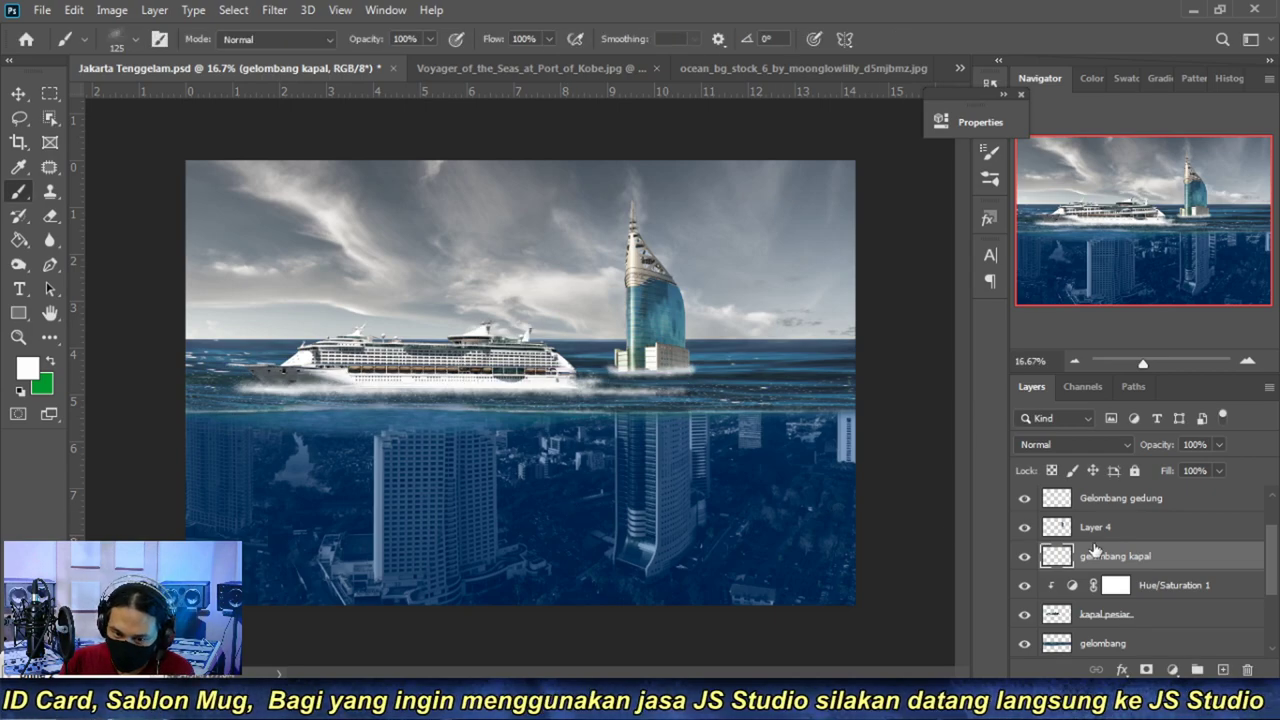
- Set the gelombang kapal layer to 87% opacity and zoom in on the ship's bow
left_click(1195, 444)
type("95")
key("Return")
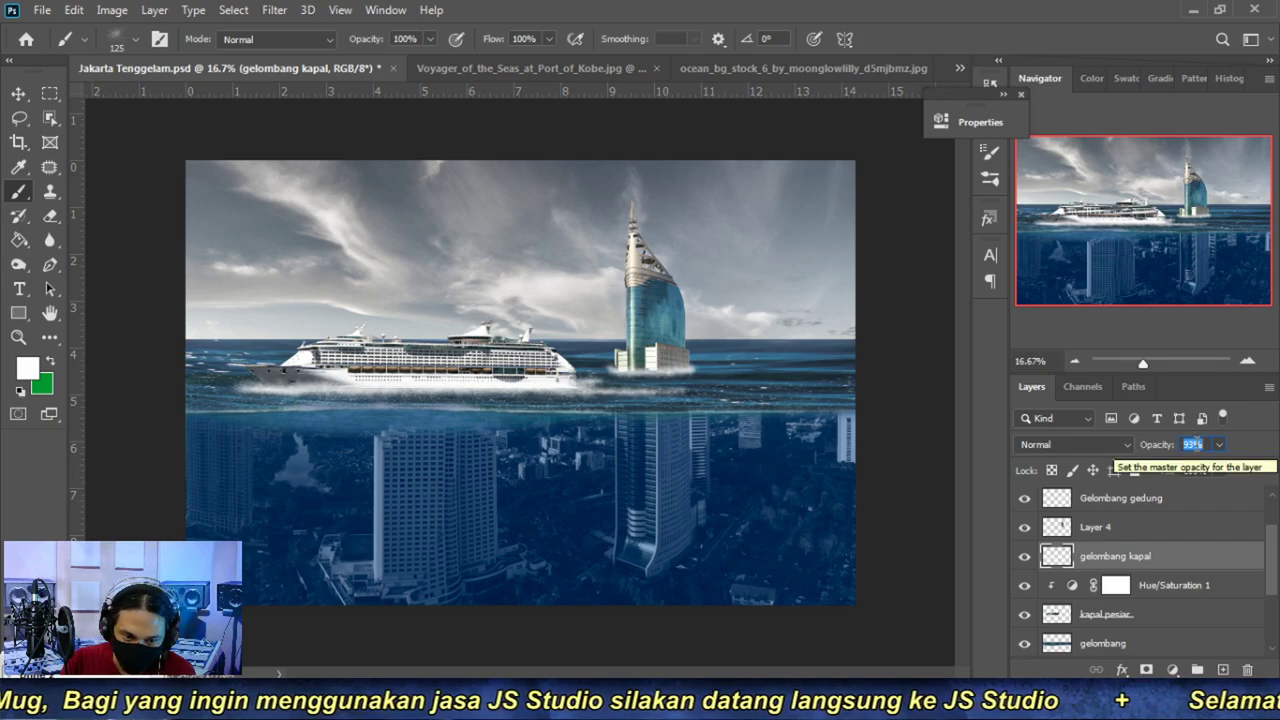
left_click(1248, 362)
left_click(1248, 362)
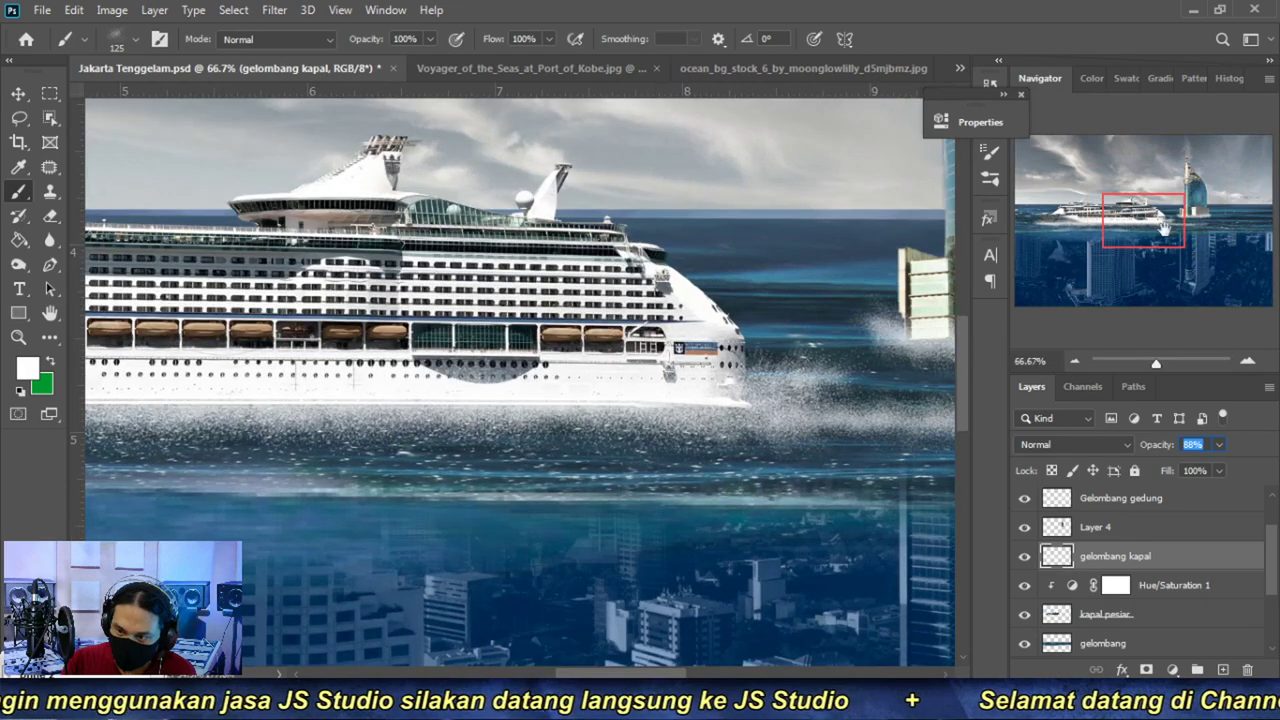
left_click_drag(1160, 227, 1076, 222)
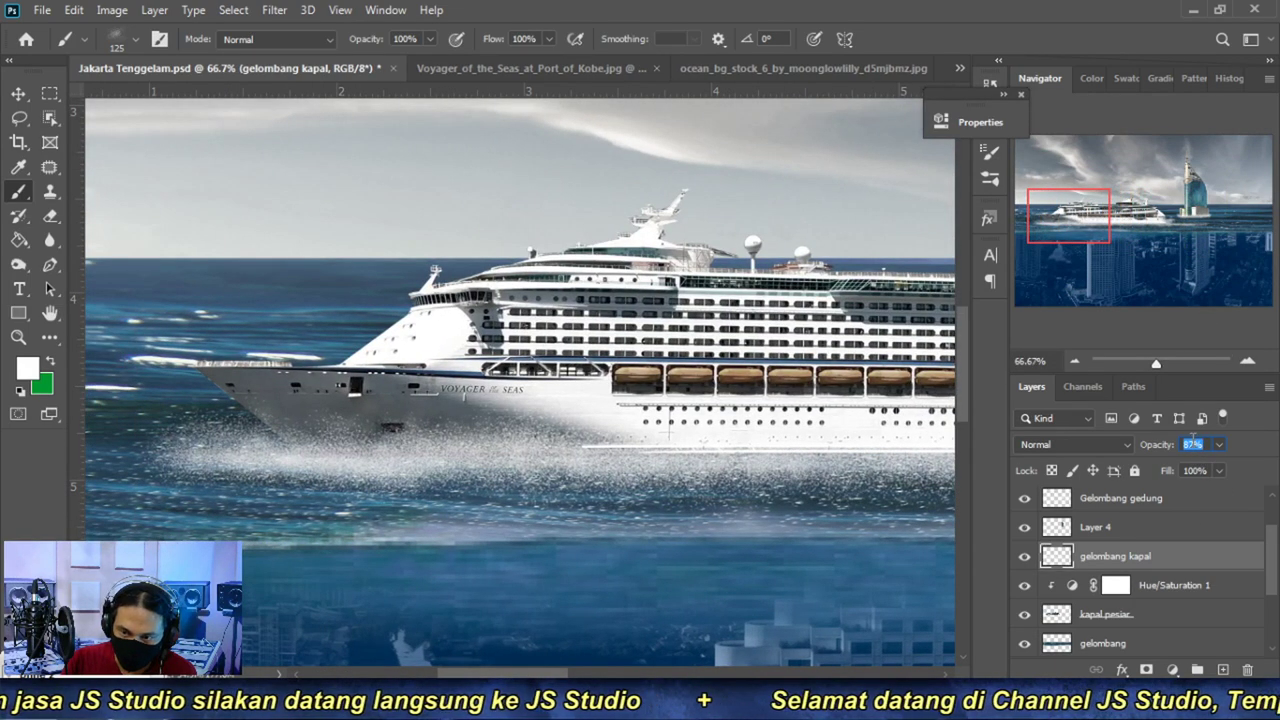
- Review the tower and whole image, then select the gelombang water layer
left_click(1075, 361)
left_click_drag(1091, 220, 1206, 229)
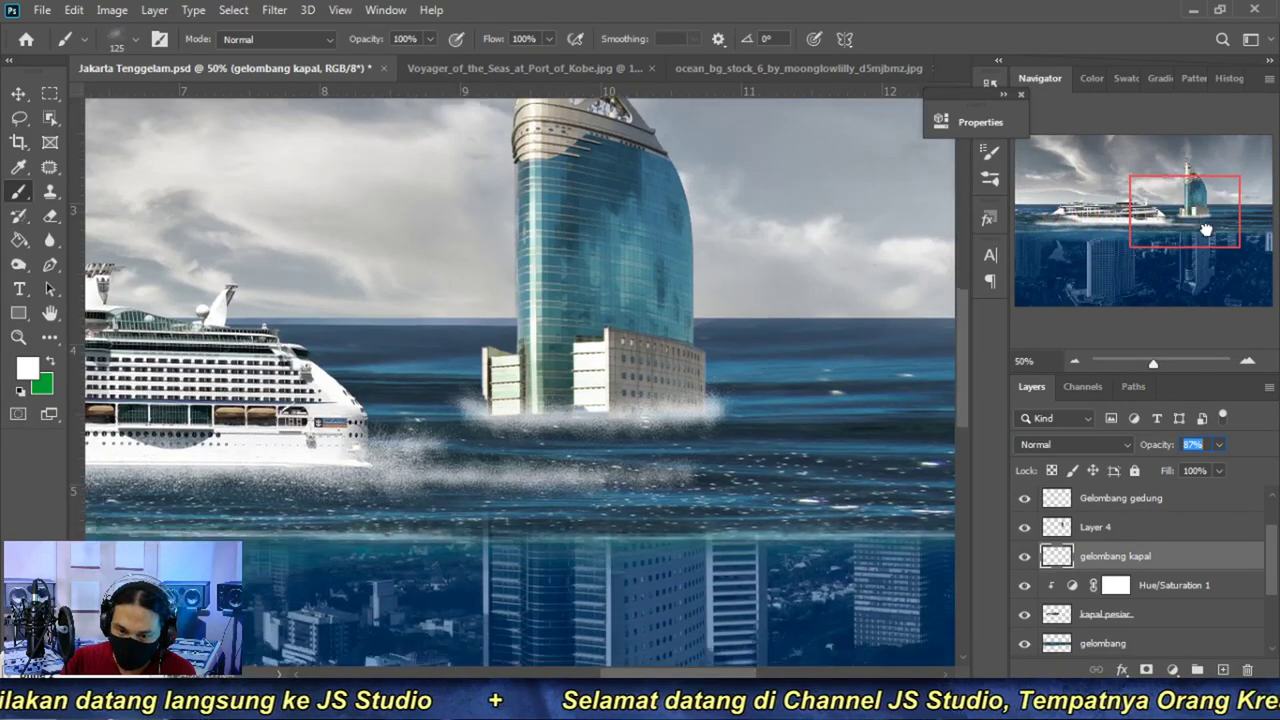
left_click(1075, 361)
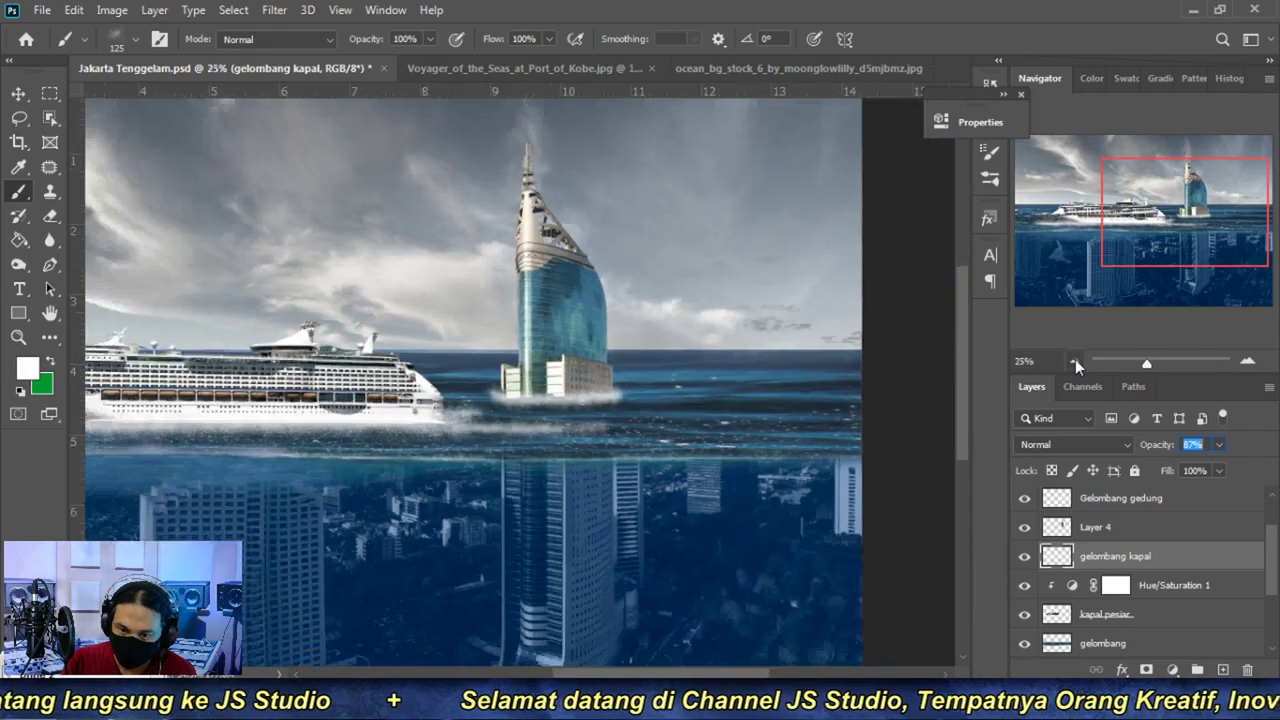
left_click(1075, 361)
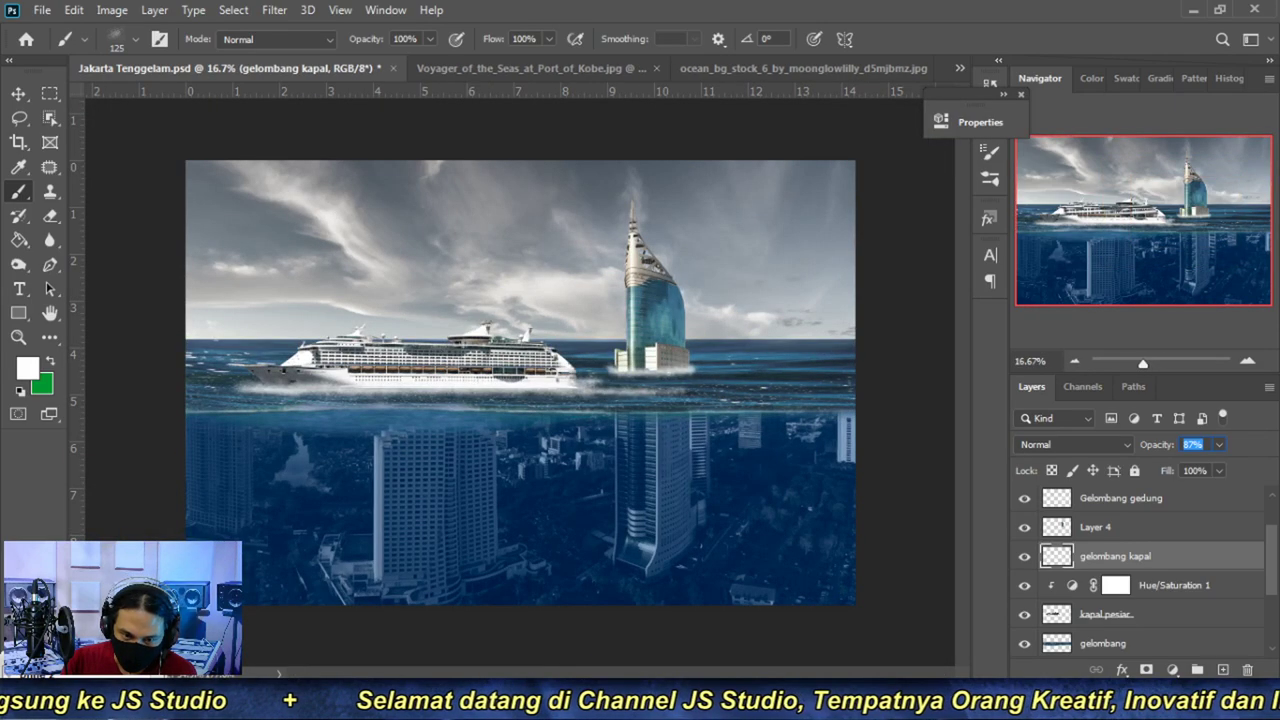
scroll(1170, 549, "down", 2)
scroll(1165, 558, "down", 1)
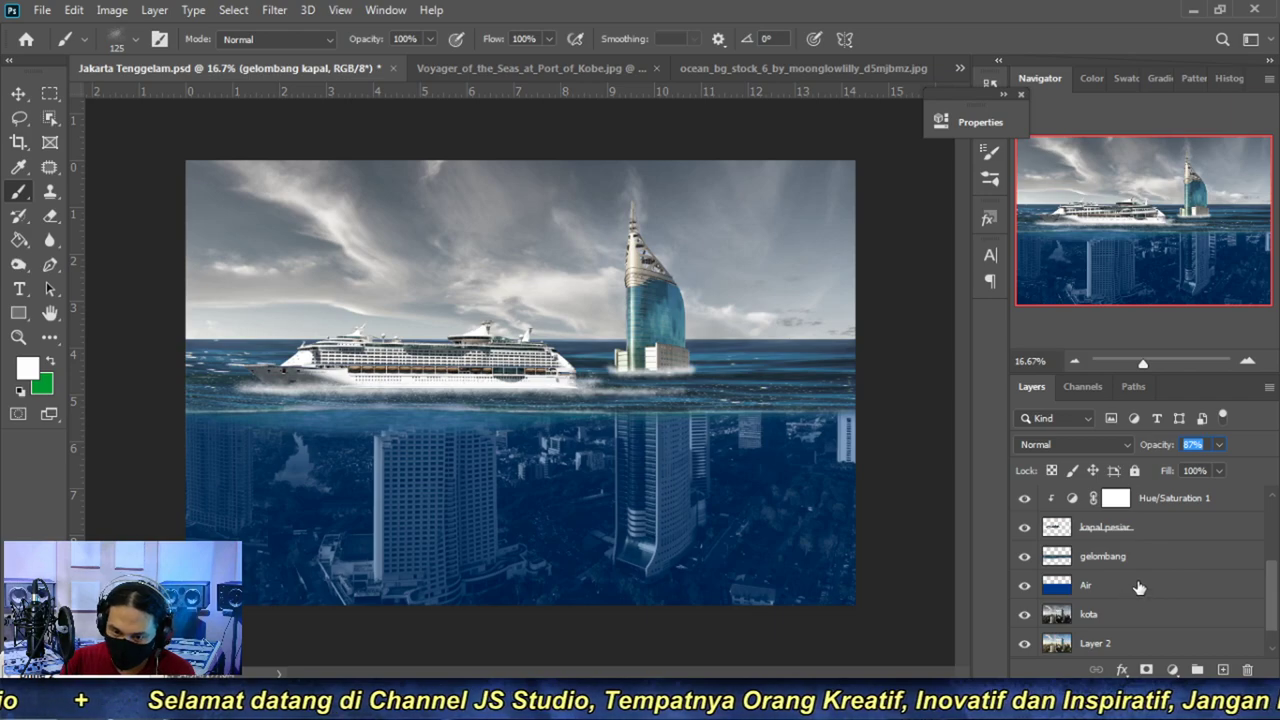
left_click(1138, 562)
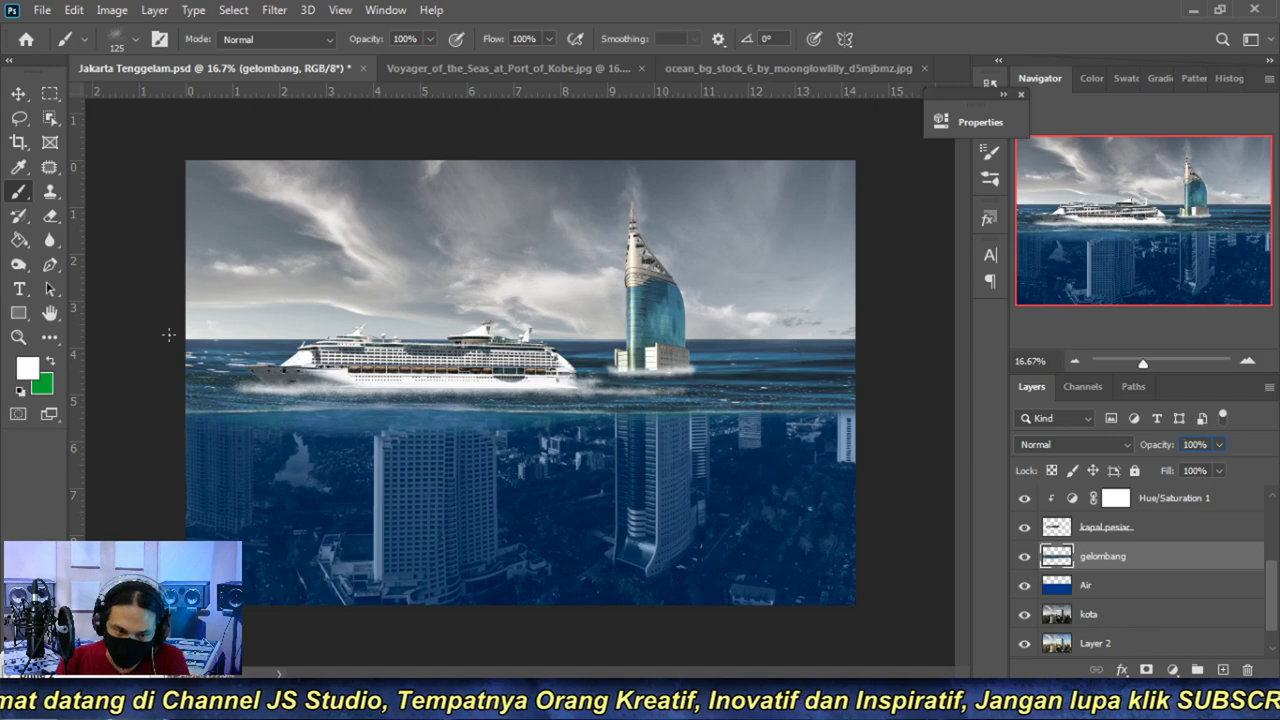
- Zoom in to inspect the horizon beside the cruise ship and tower
left_click(254, 331)
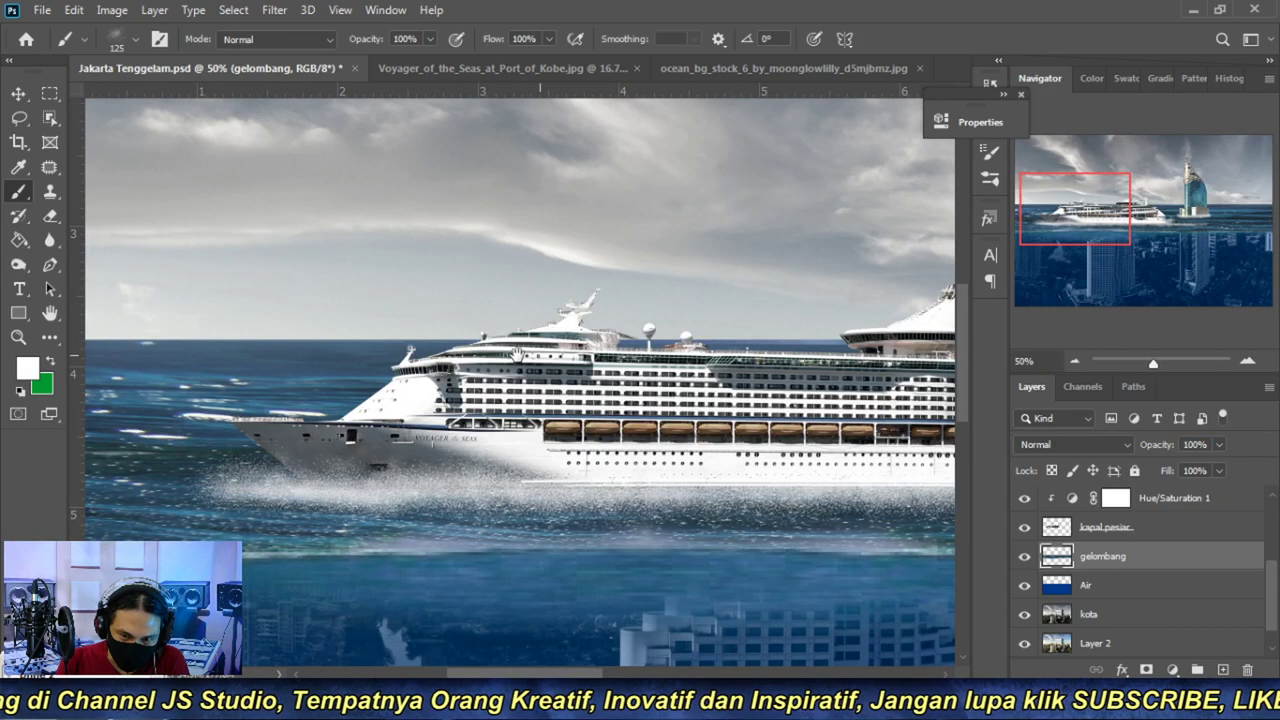
scroll(520, 370, "right", 2)
scroll(524, 385, "right", 1)
scroll(600, 390, "right", 1)
scroll(786, 394, "right", 1)
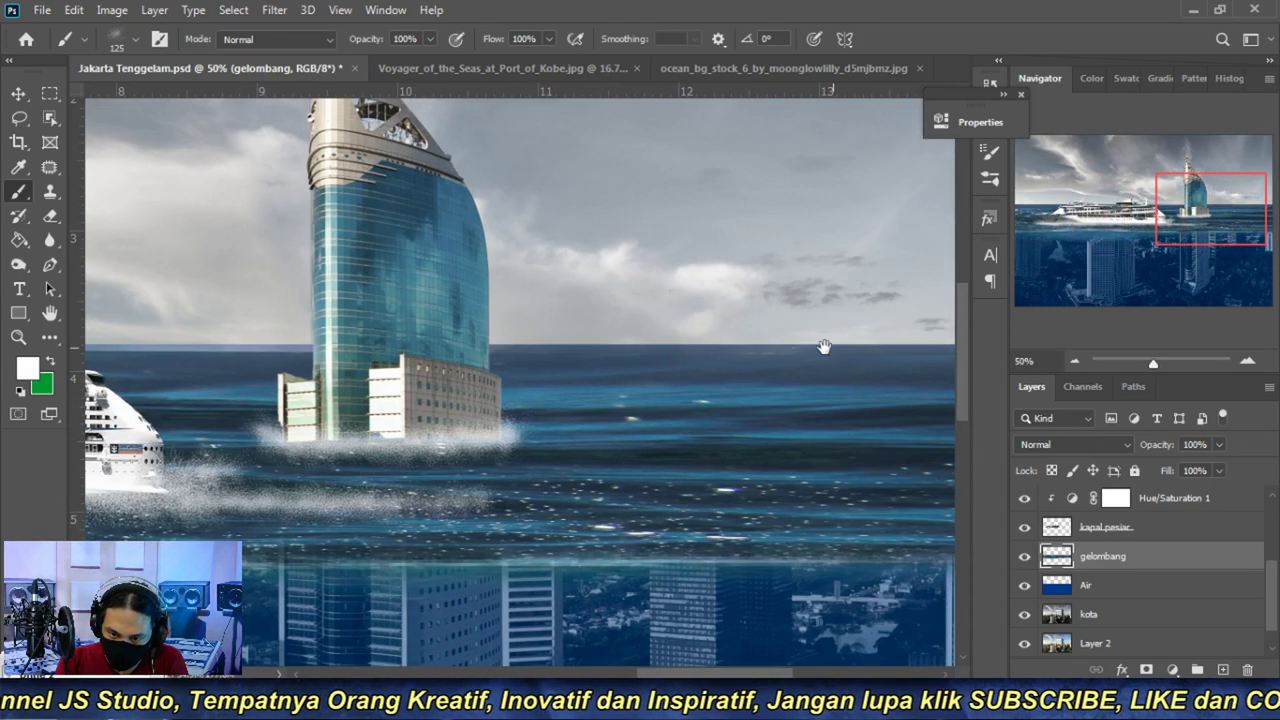
left_click(863, 343)
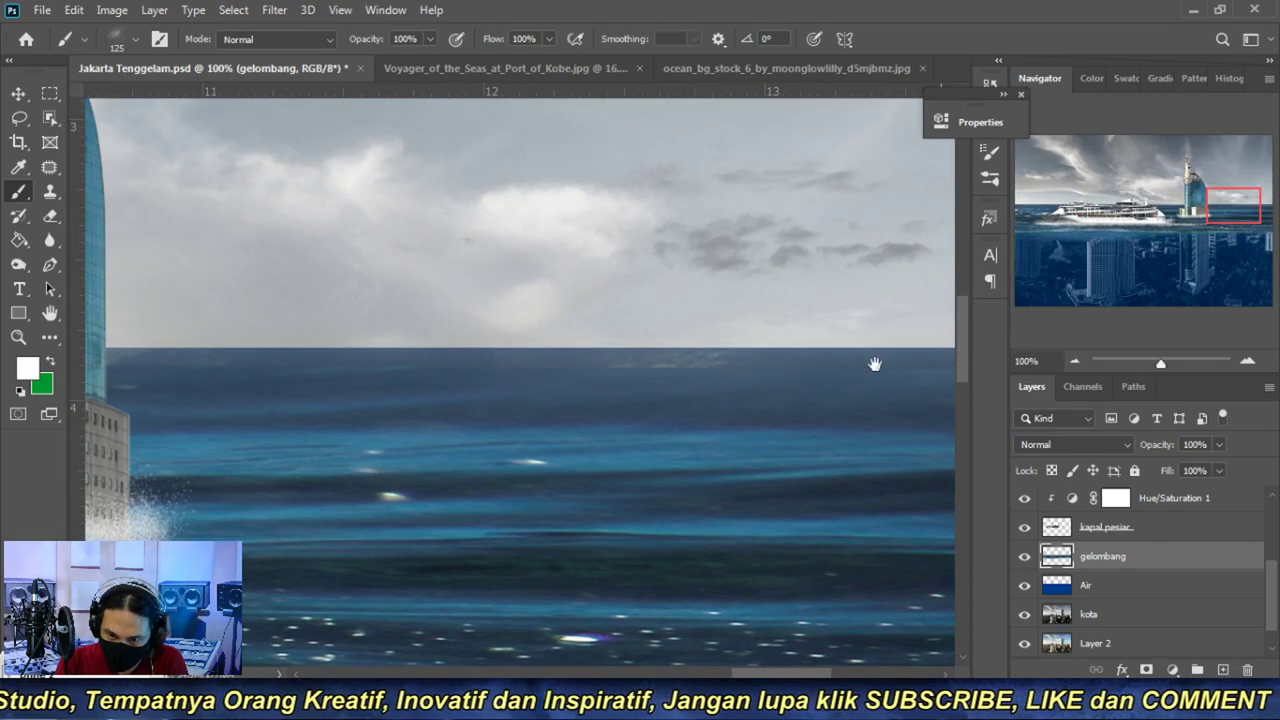
left_click(1076, 360)
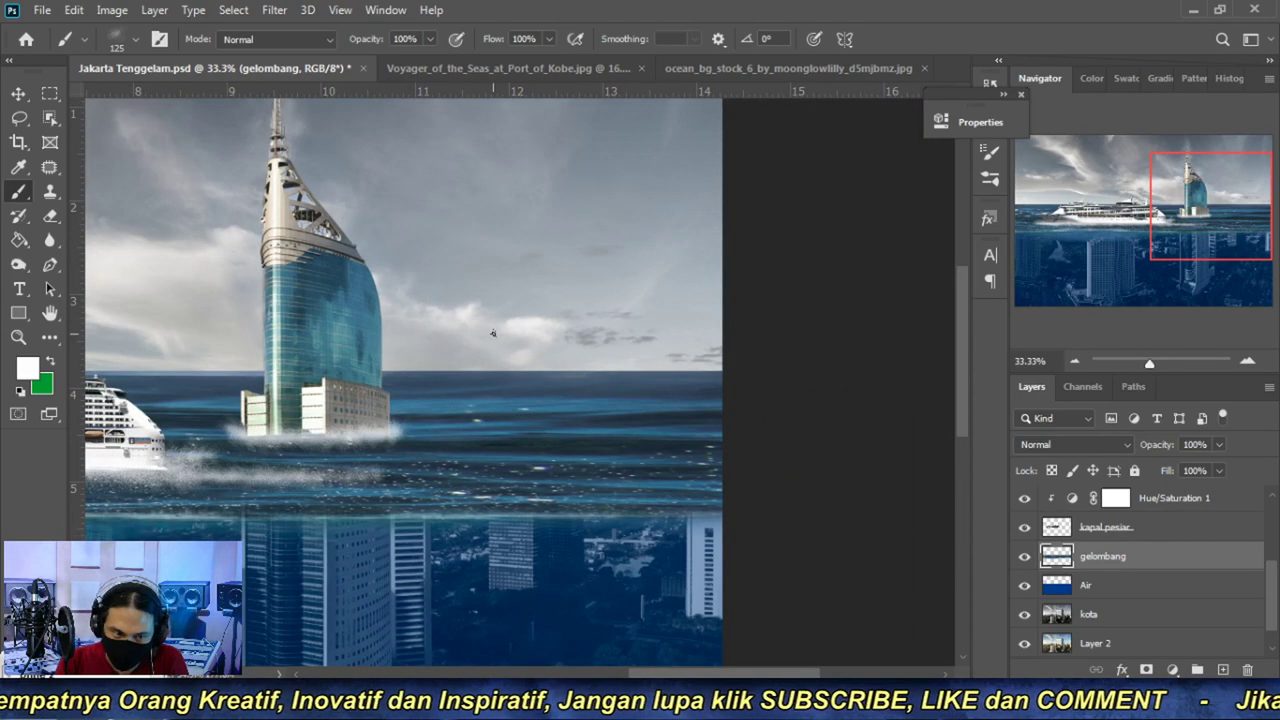
- Switch to the Eraser tool and shrink its brush three sizes
left_click(52, 215)
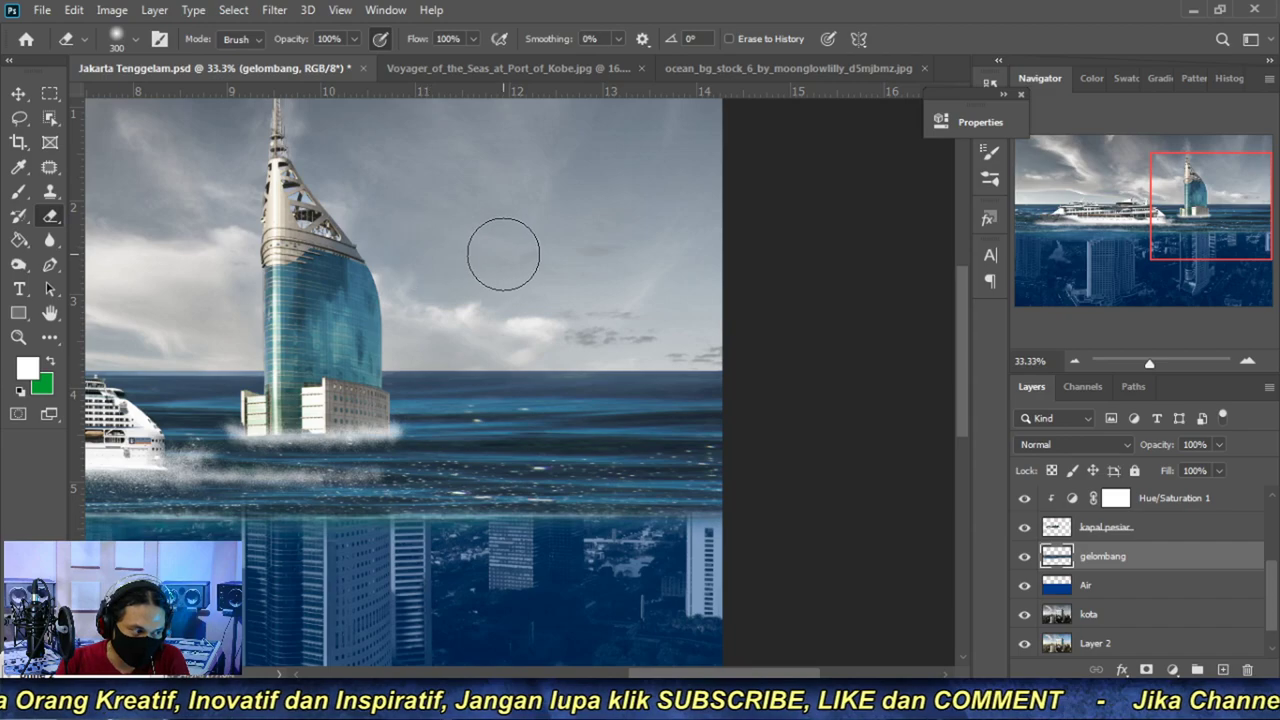
key("bracketleft")
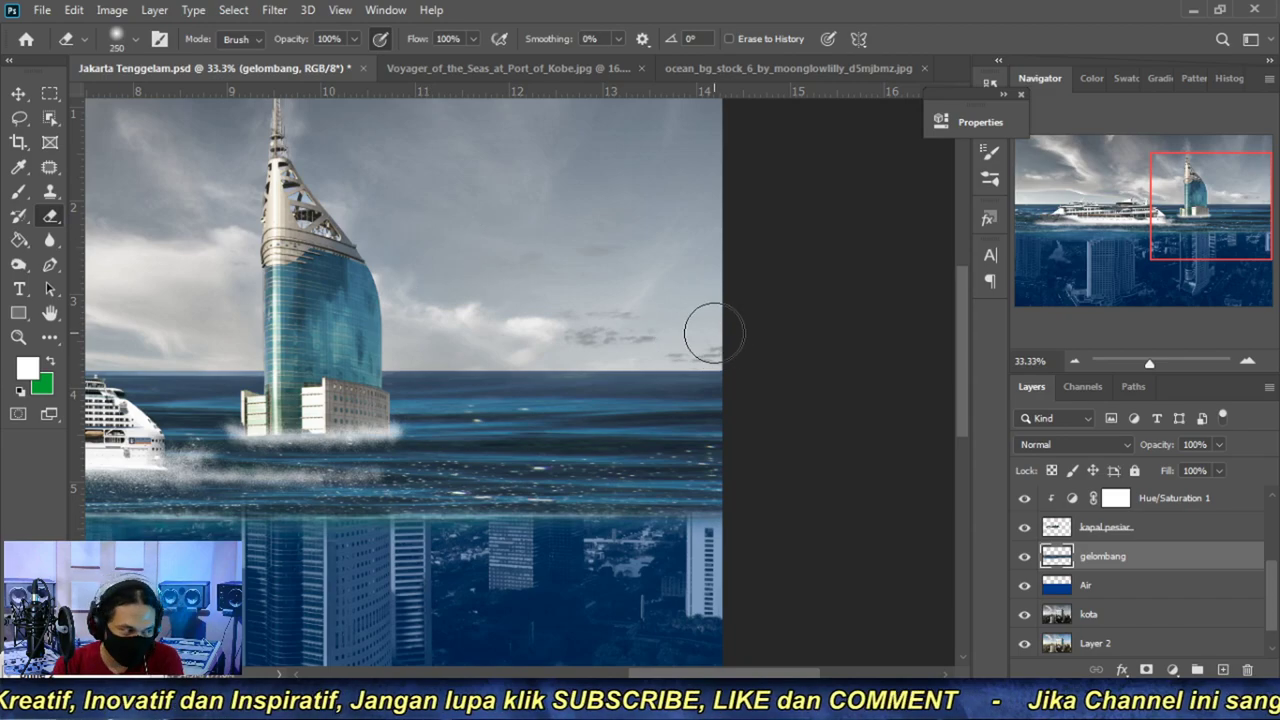
key("bracketleft")
key("bracketleft")
key("bracketleft")
key("bracketleft")
key("bracketleft")
key("bracketleft")
key("bracketleft")
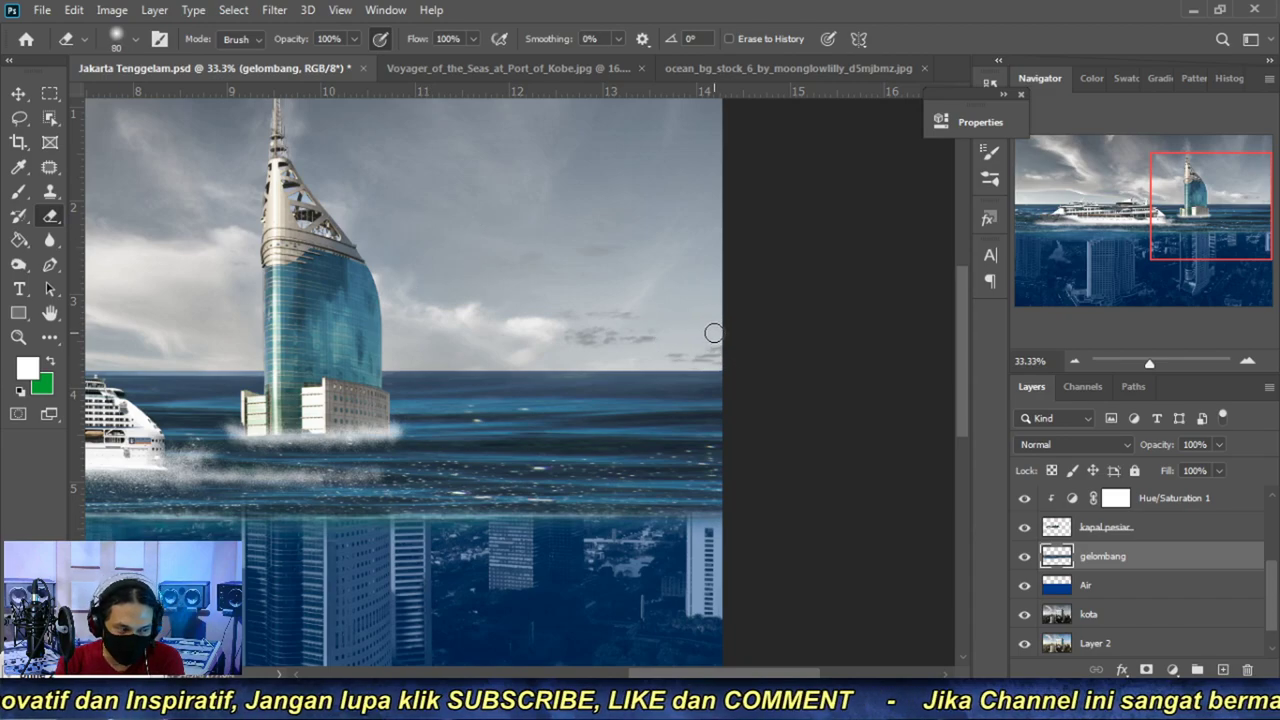
key("bracketleft")
key("bracketleft")
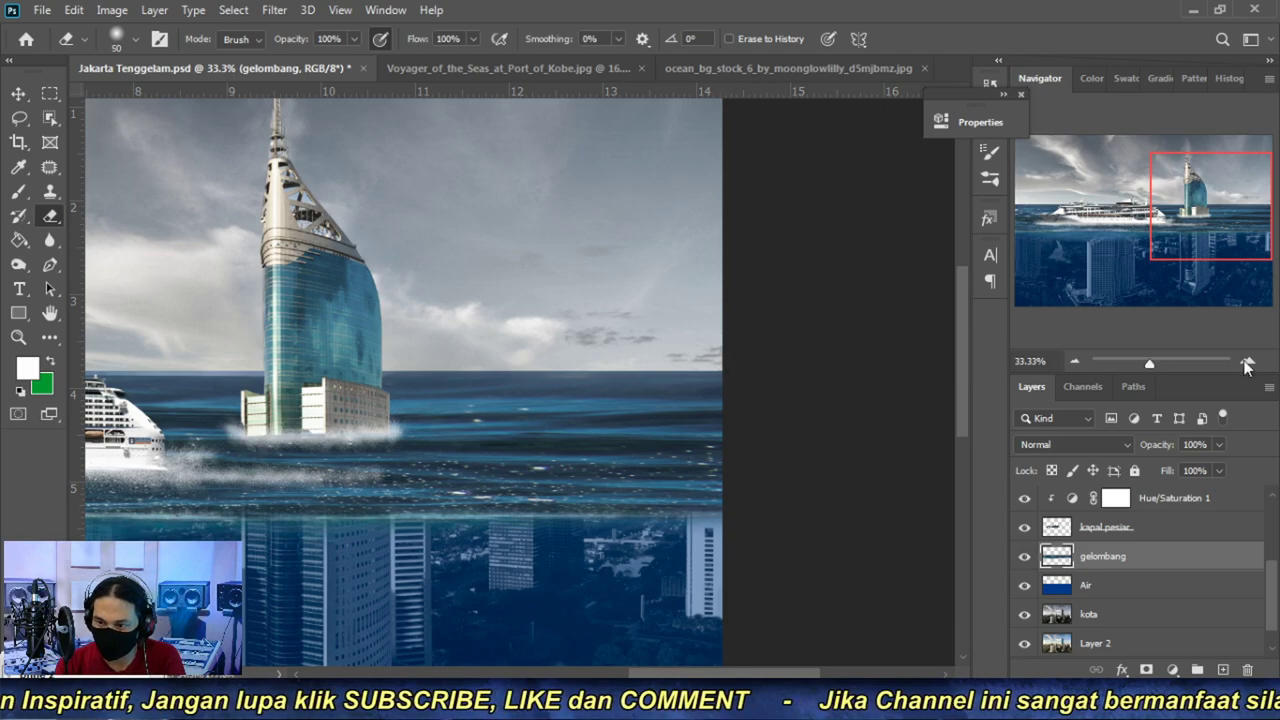
- Zoom around the horizon line and the ship's bow to check the edges
left_click(1247, 363)
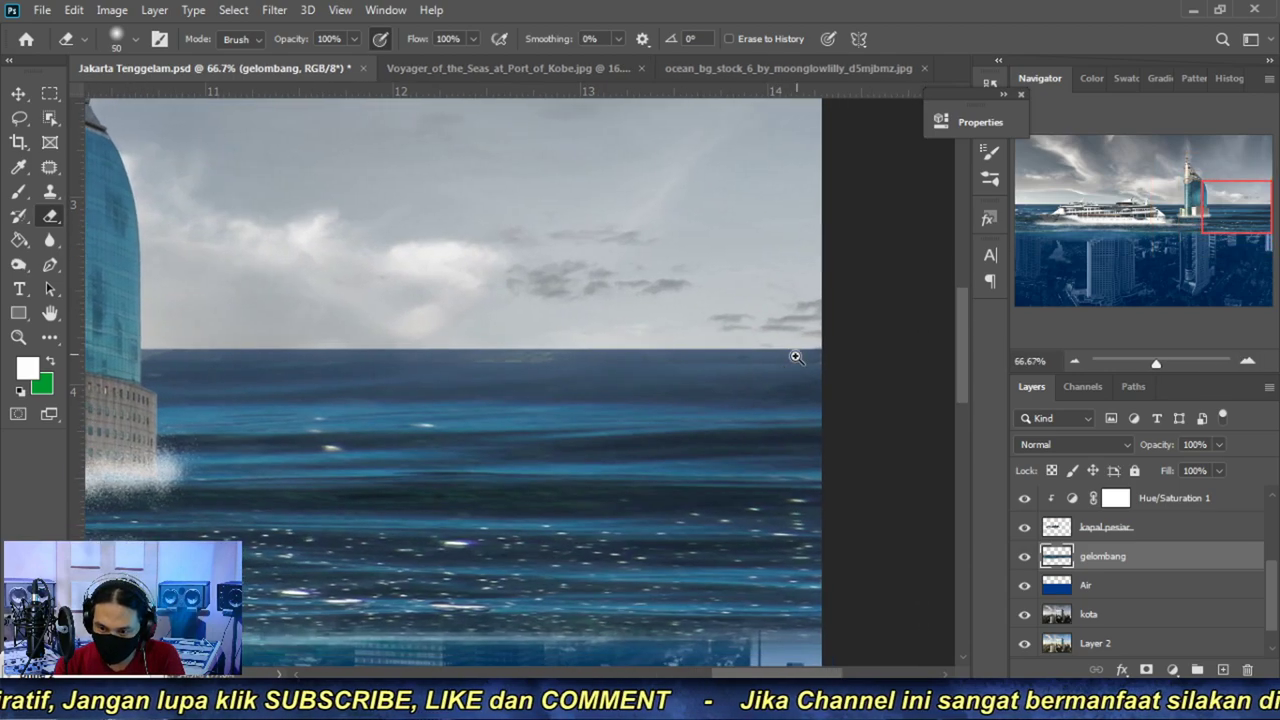
left_click(805, 350, "ctrl")
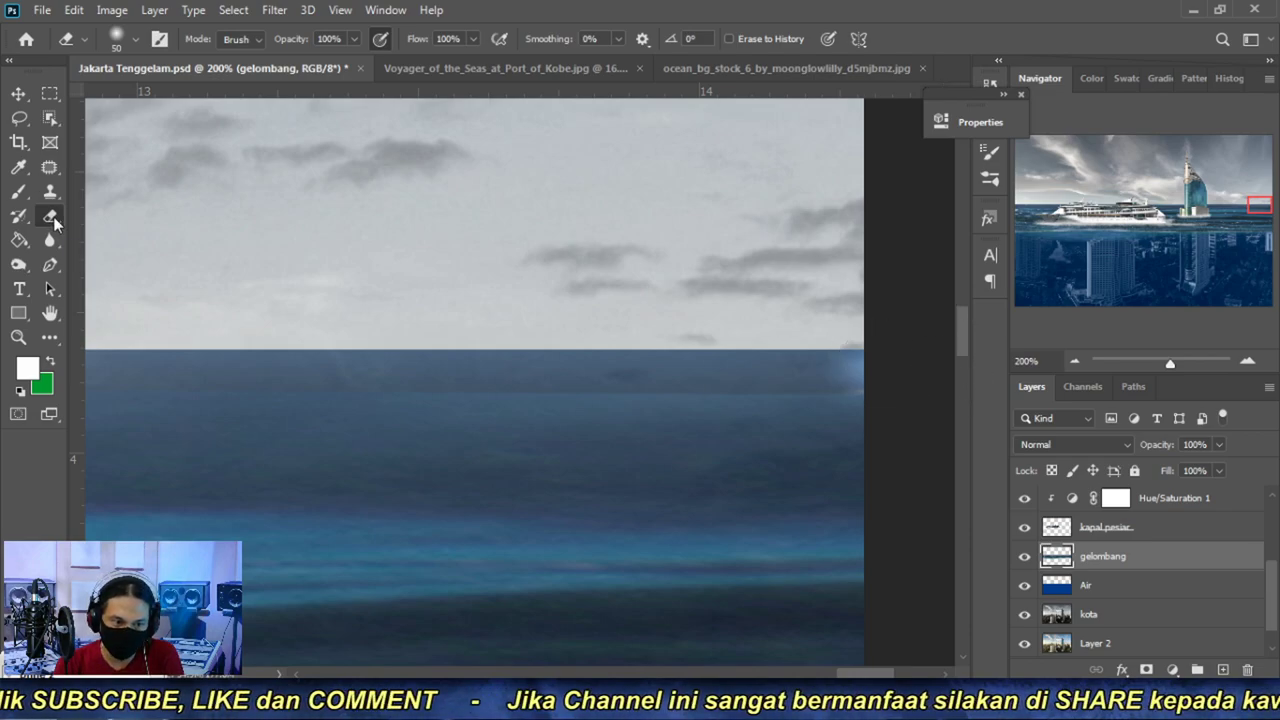
left_click(1072, 362)
left_click(1072, 362)
left_click(1072, 362)
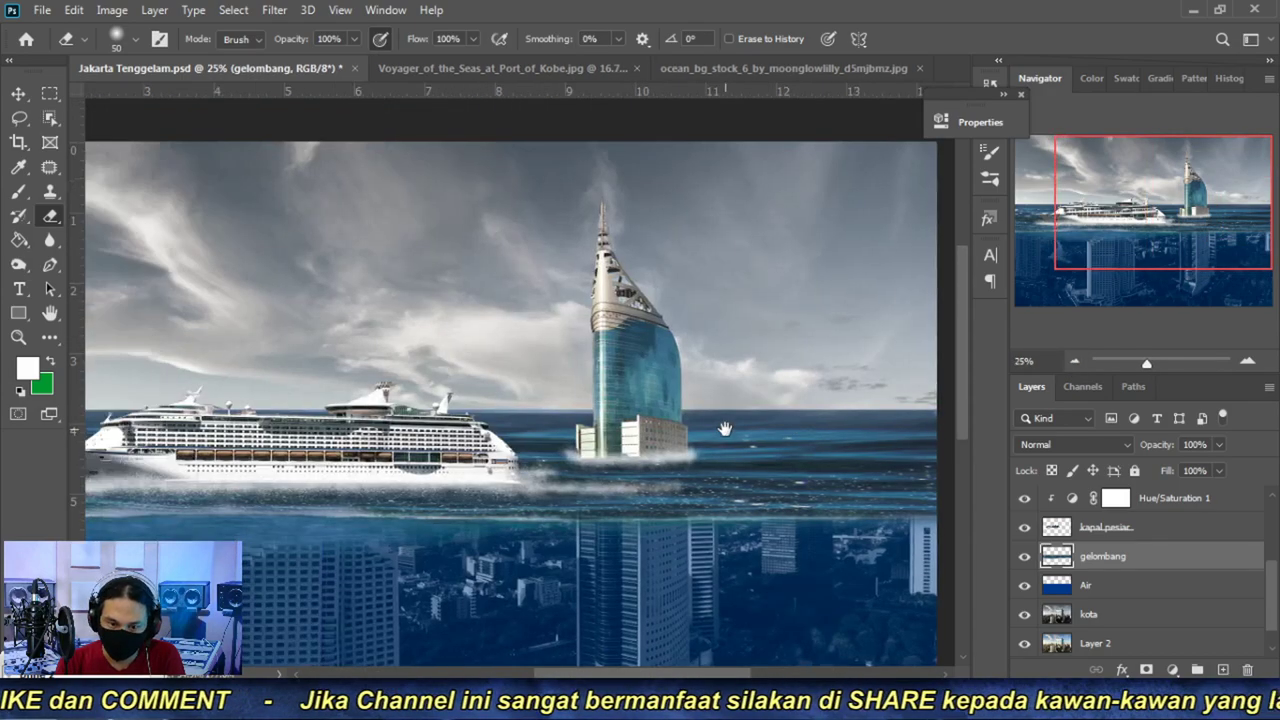
left_click(292, 430)
left_click(356, 368)
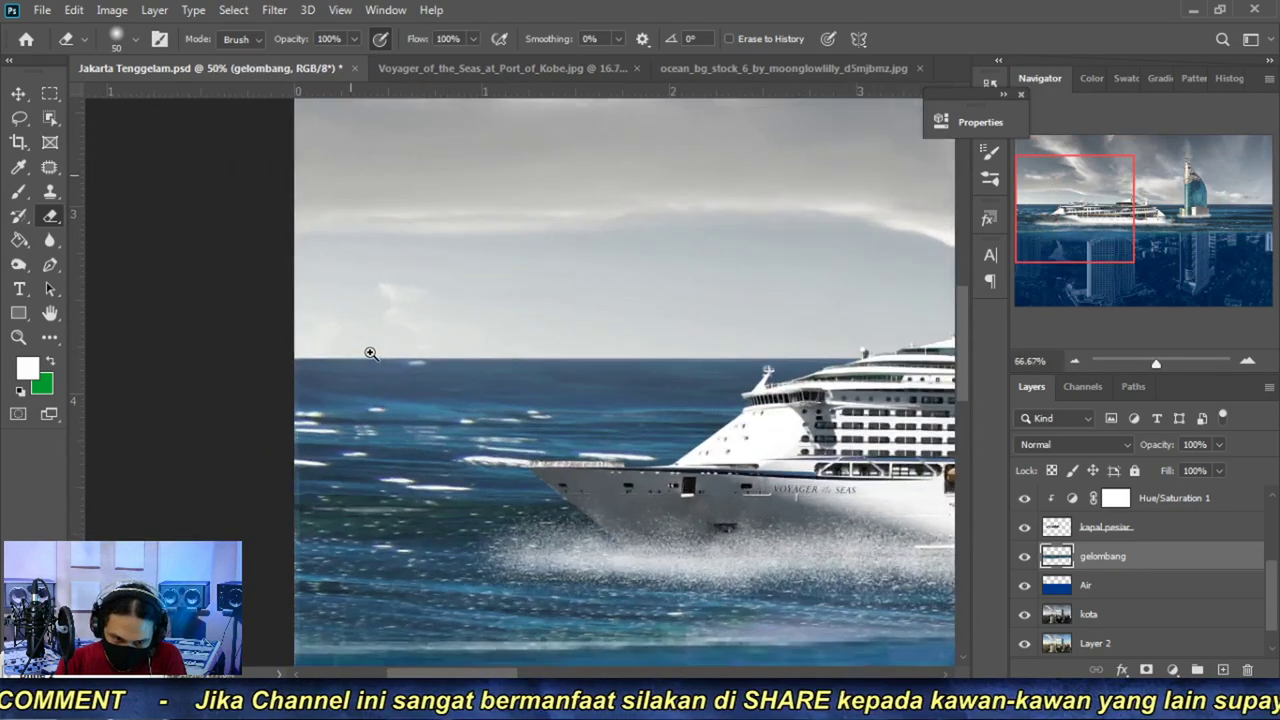
left_click(370, 354)
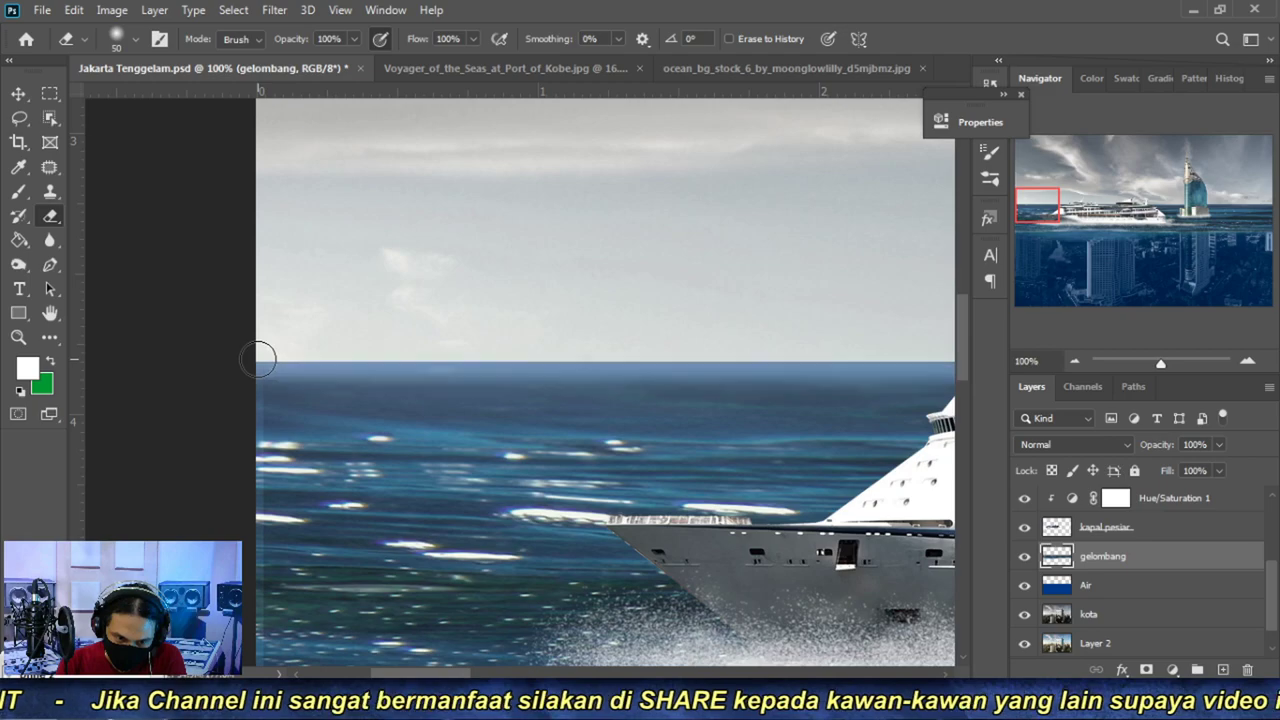
left_click(1076, 363)
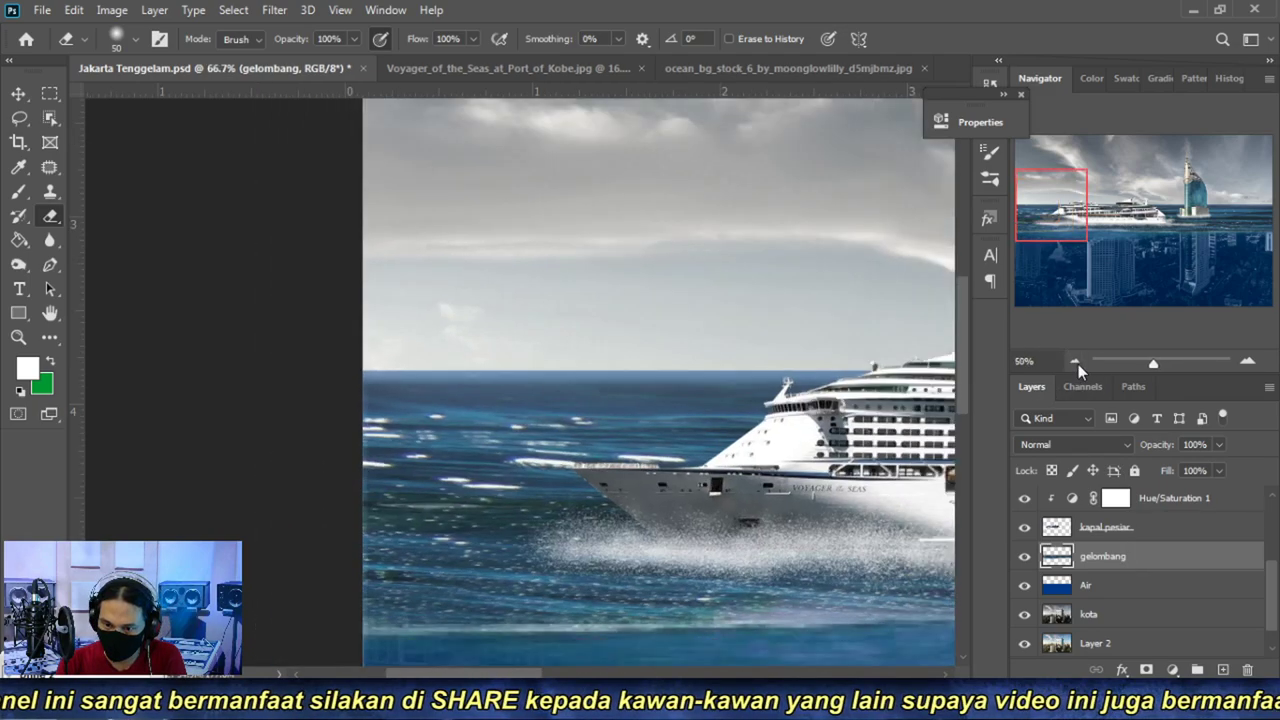
left_click(1076, 363)
left_click(1076, 363)
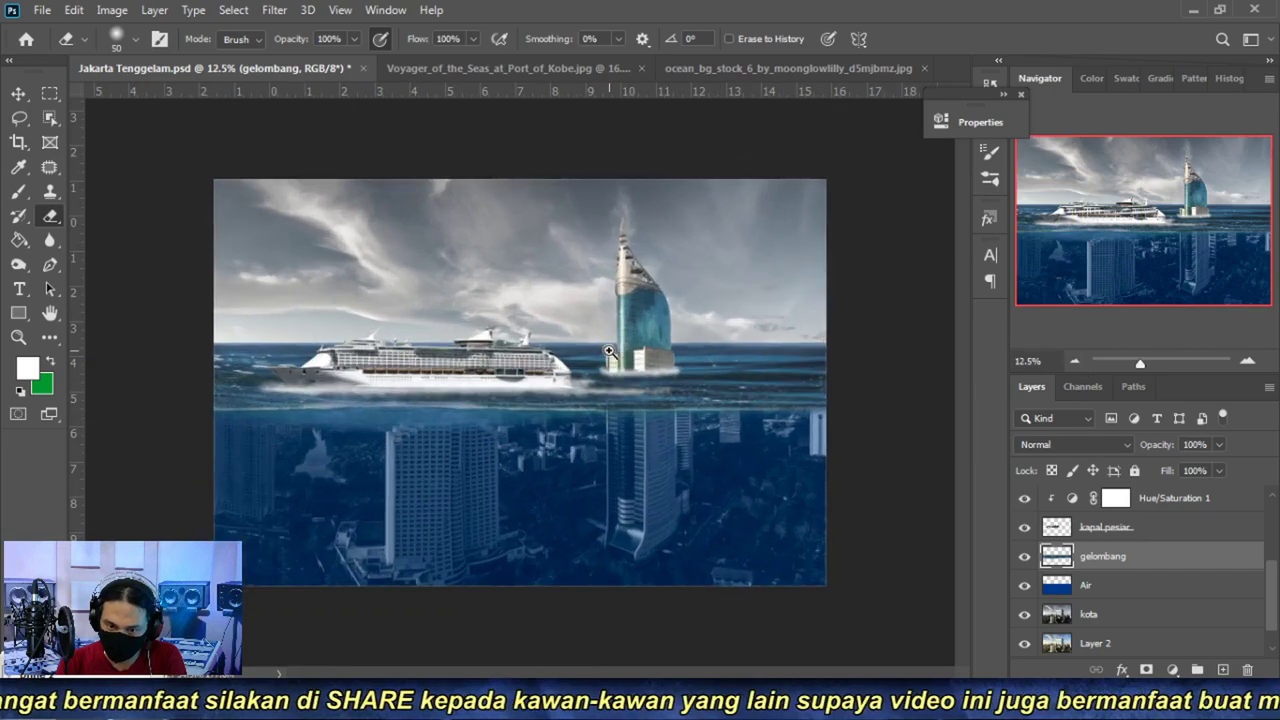
left_click(609, 352)
- On the Air layer, erase a straight horizon strip with a 90-pixel eraser
left_click(1120, 590)
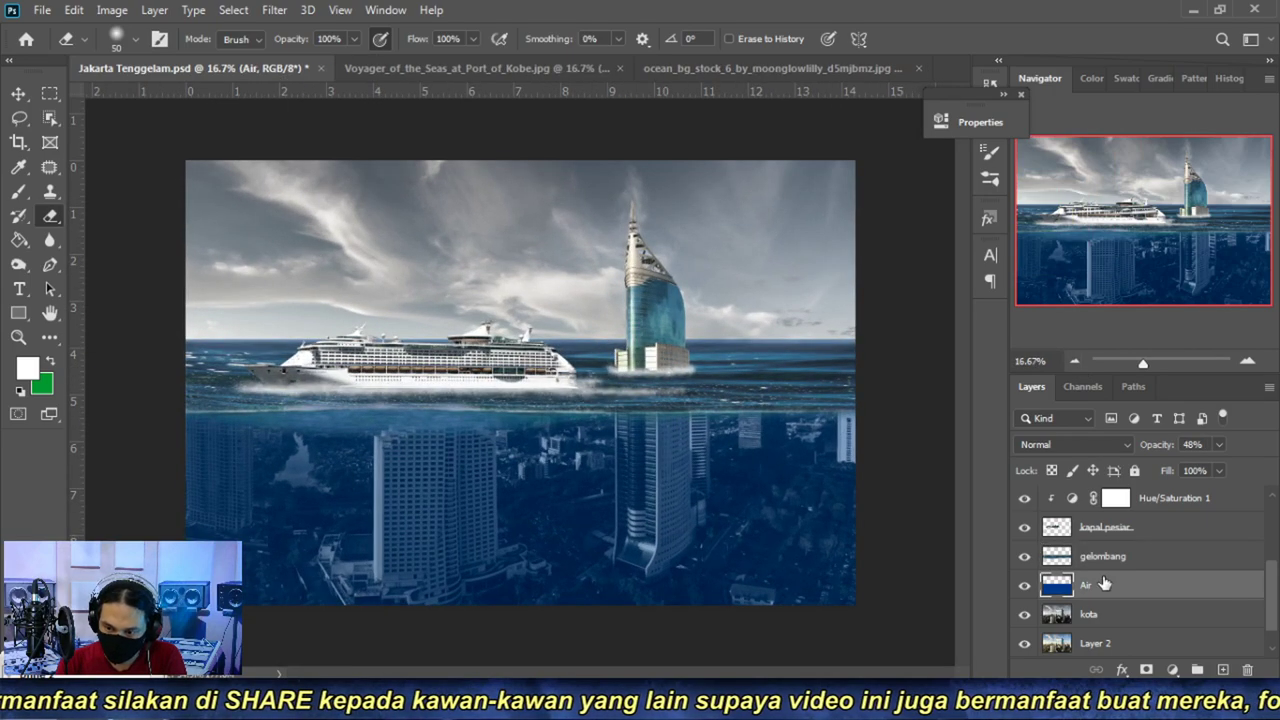
key("bracketright")
key("bracketright")
key("bracketright")
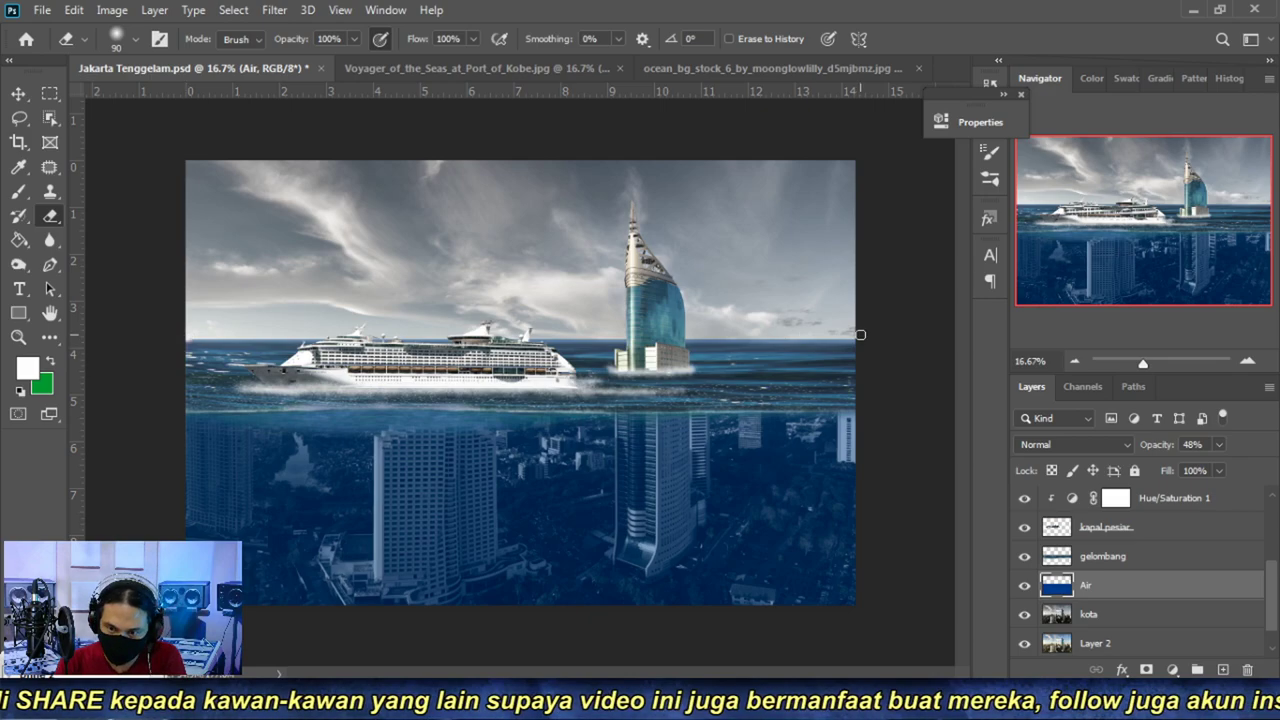
left_click(870, 340, "shift")
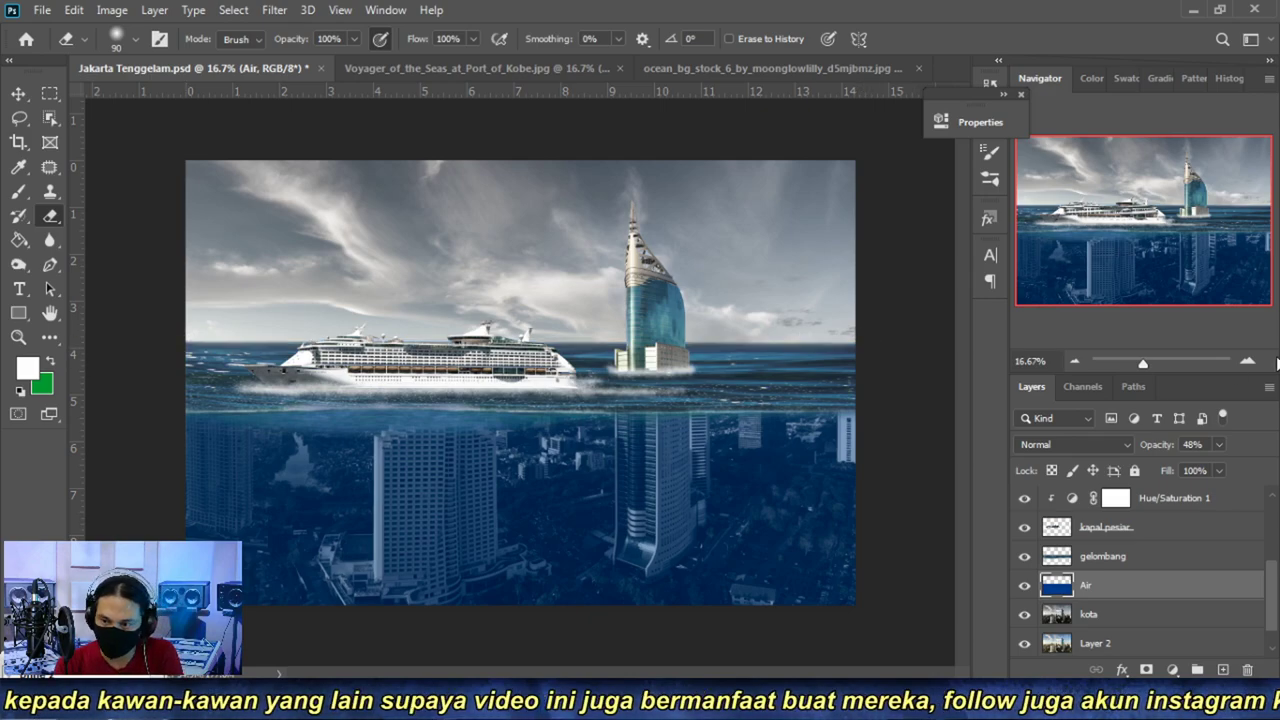
- Zoom in on the tower and the ship's bow to check the erased horizon
left_click(1250, 362)
left_click_drag(785, 392, 500, 392)
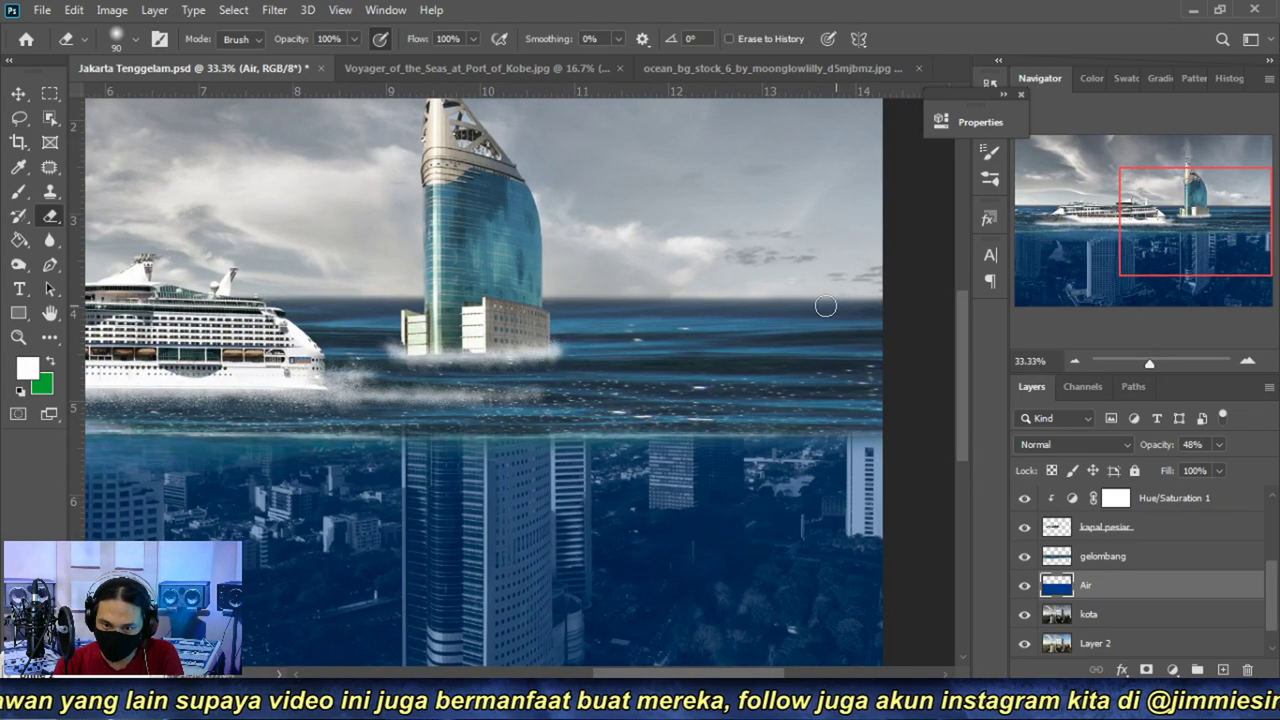
left_click(1074, 361)
left_click(185, 327)
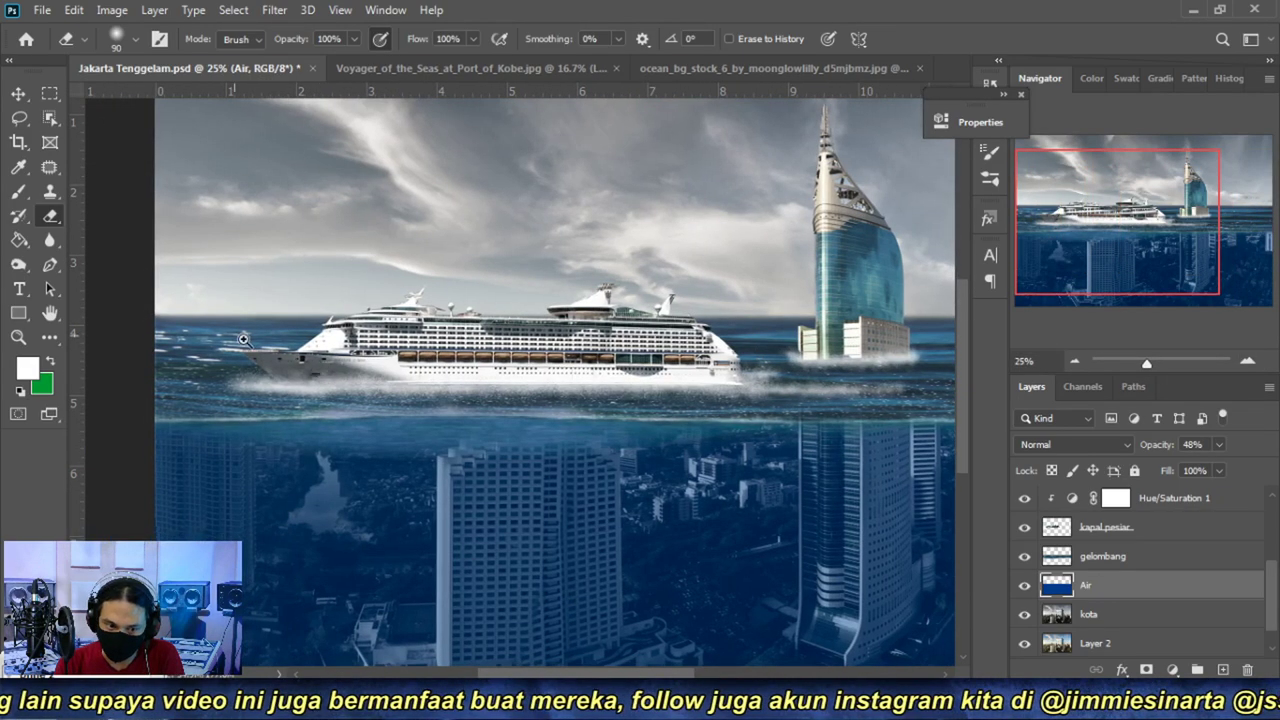
left_click(185, 327)
left_click(185, 327)
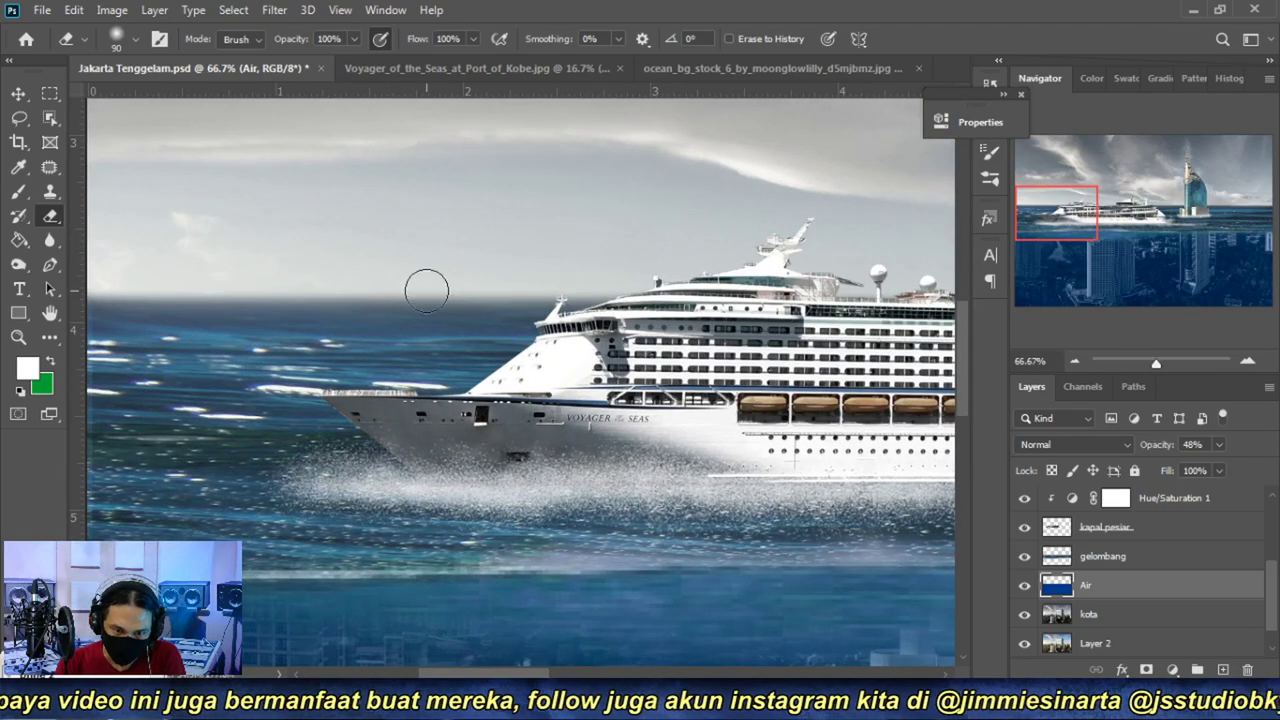
left_click(1071, 361)
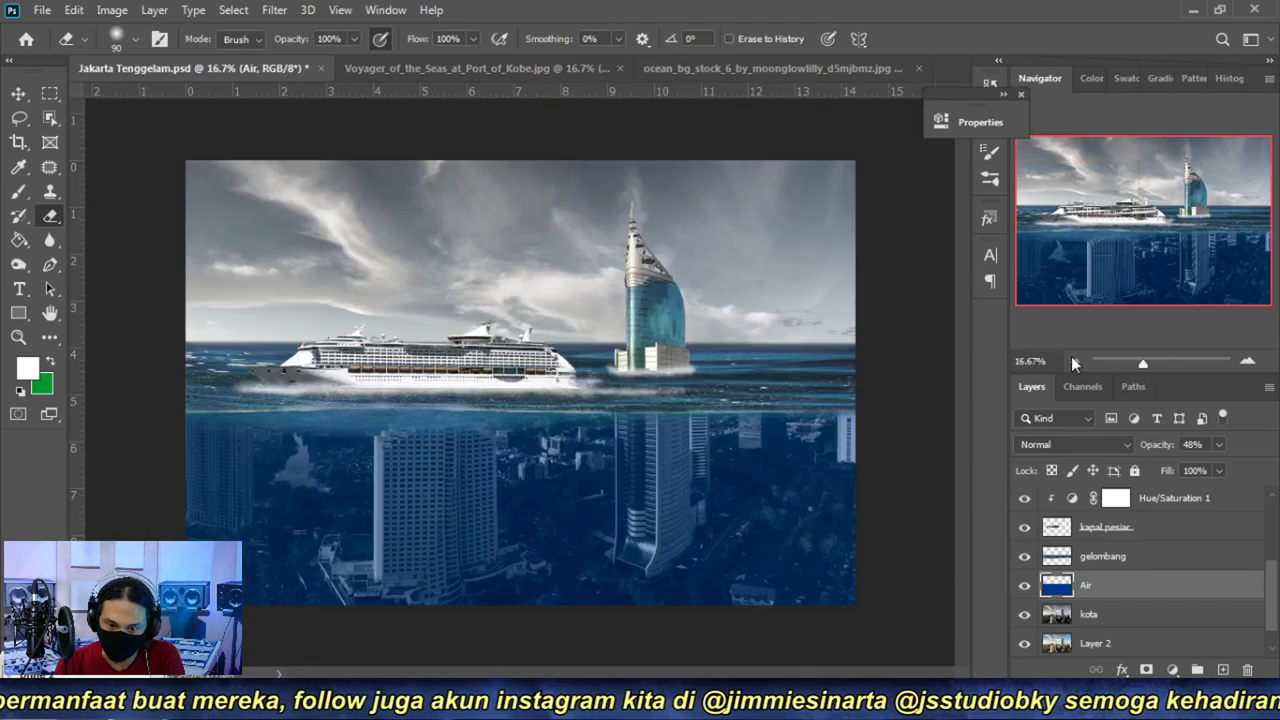
left_click(1071, 356)
- Reframe the ship and tower and review the whole image
scroll(530, 445, "up", 1)
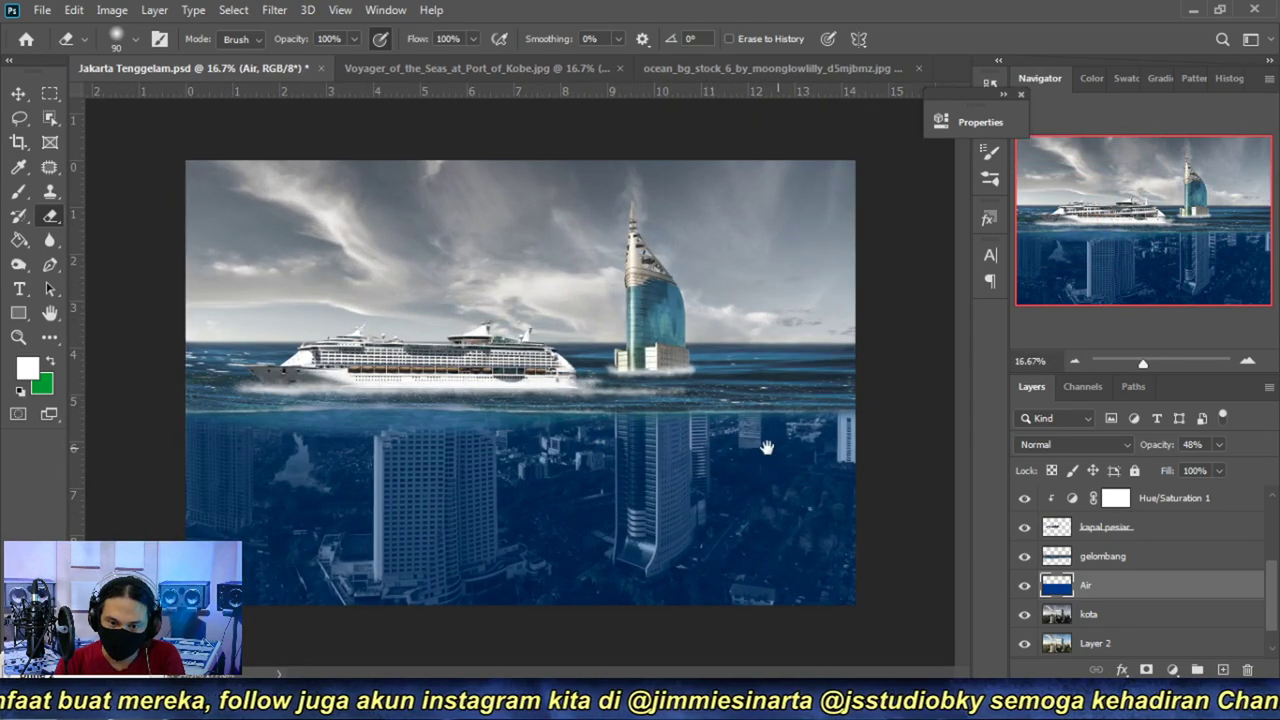
left_click_drag(640, 472, 571, 427)
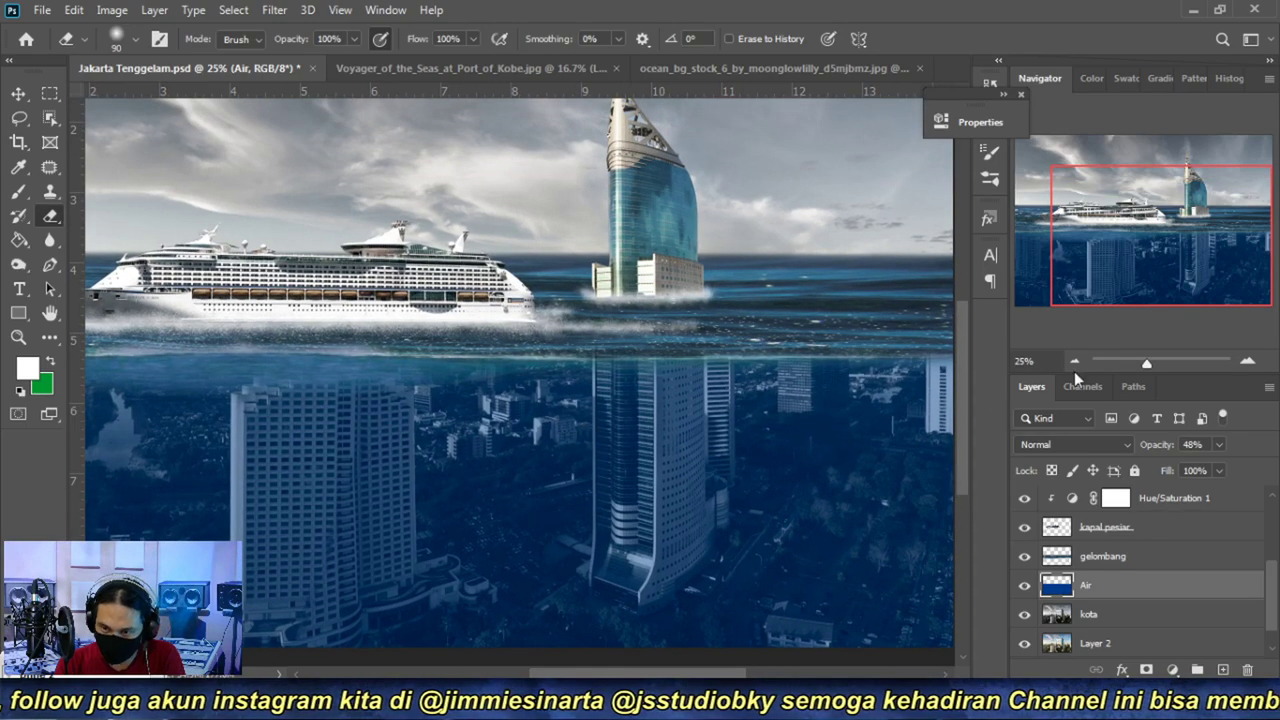
left_click(1072, 362)
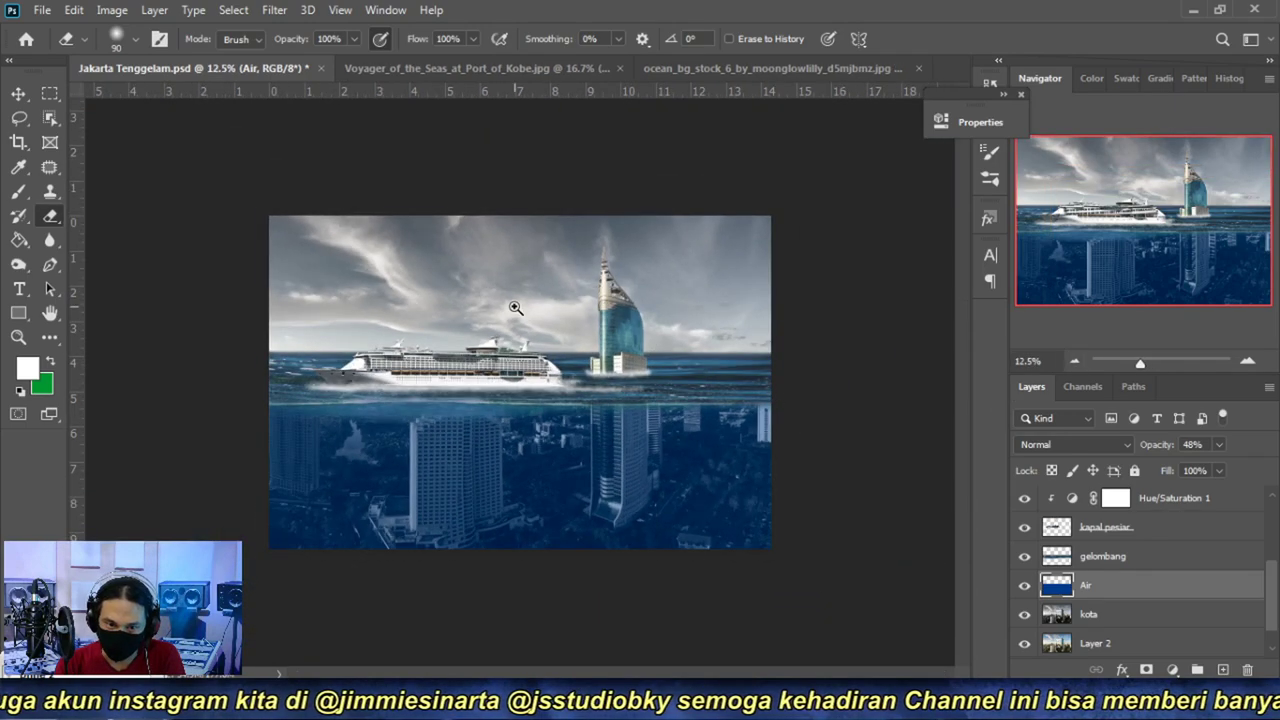
left_click(514, 308)
left_click(625, 358)
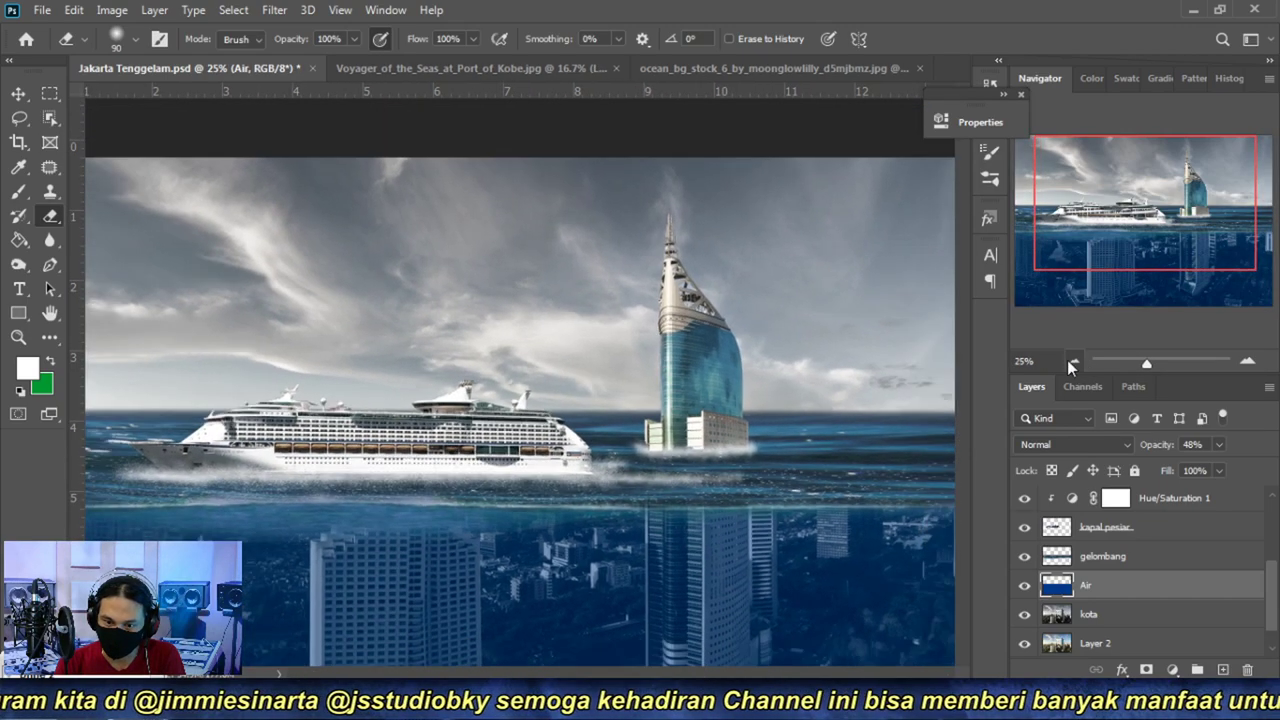
left_click(1071, 362)
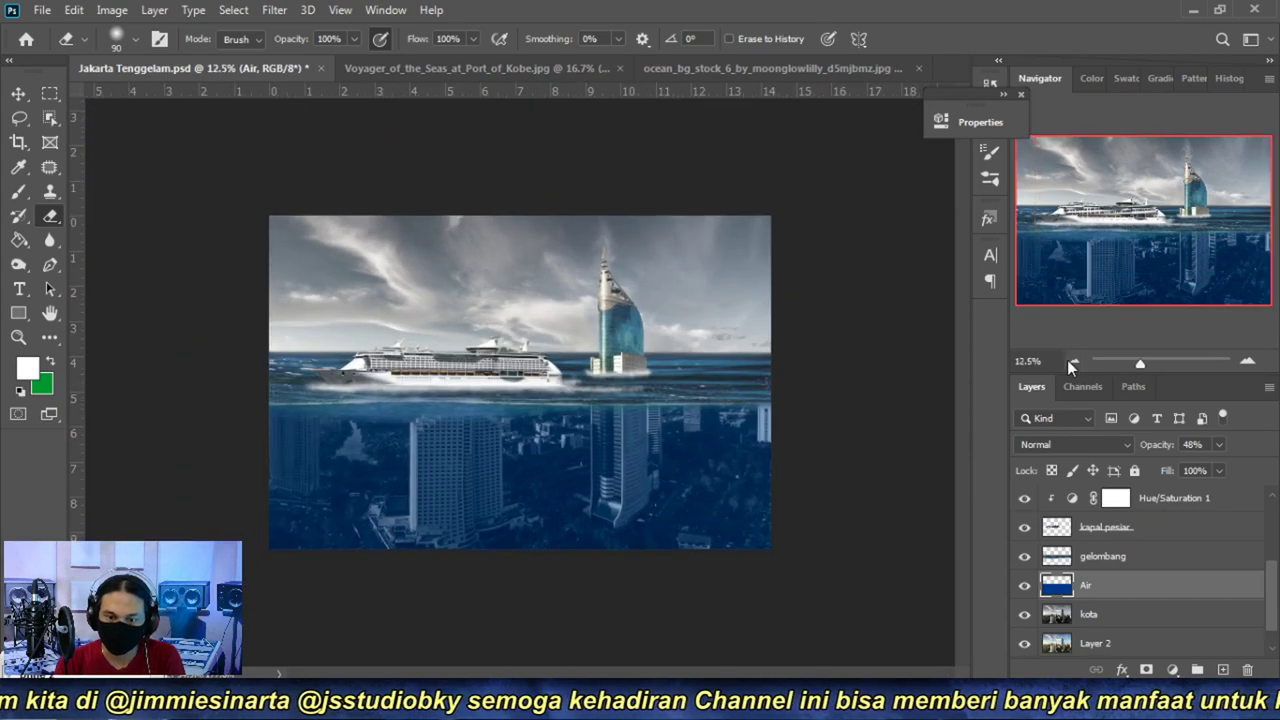
scroll(581, 462, "up", 1)
scroll(670, 420, "up", 1)
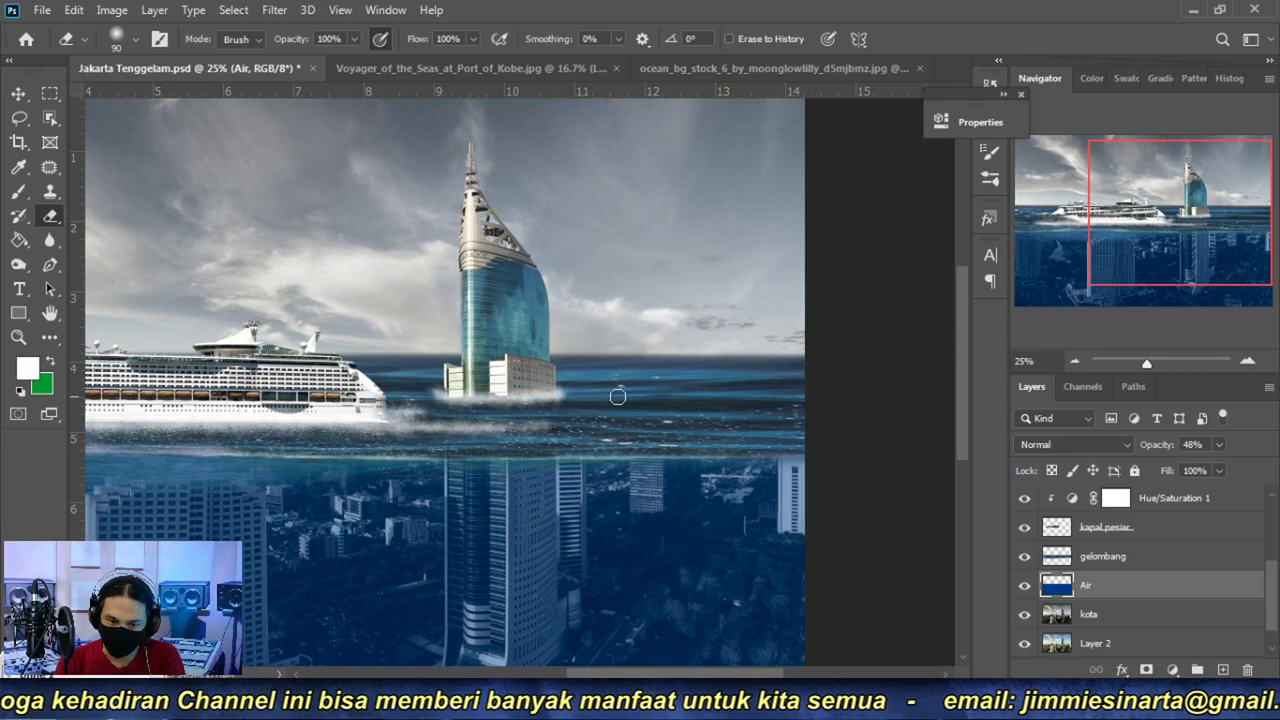
- From the png subfolder, drag dolphin_png_by_lg_design_d4xlqgs.png into Photoshop
key("alt+Tab")
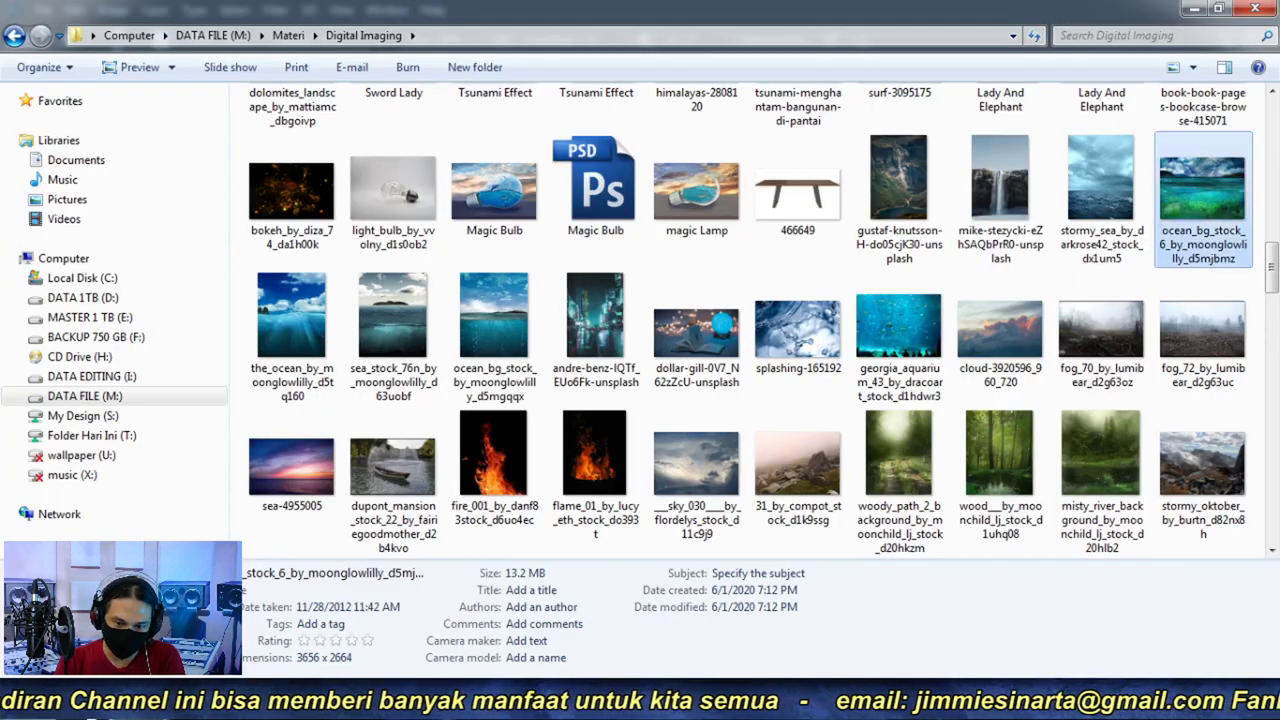
scroll(668, 437, "up", 5)
scroll(668, 437, "up", 3)
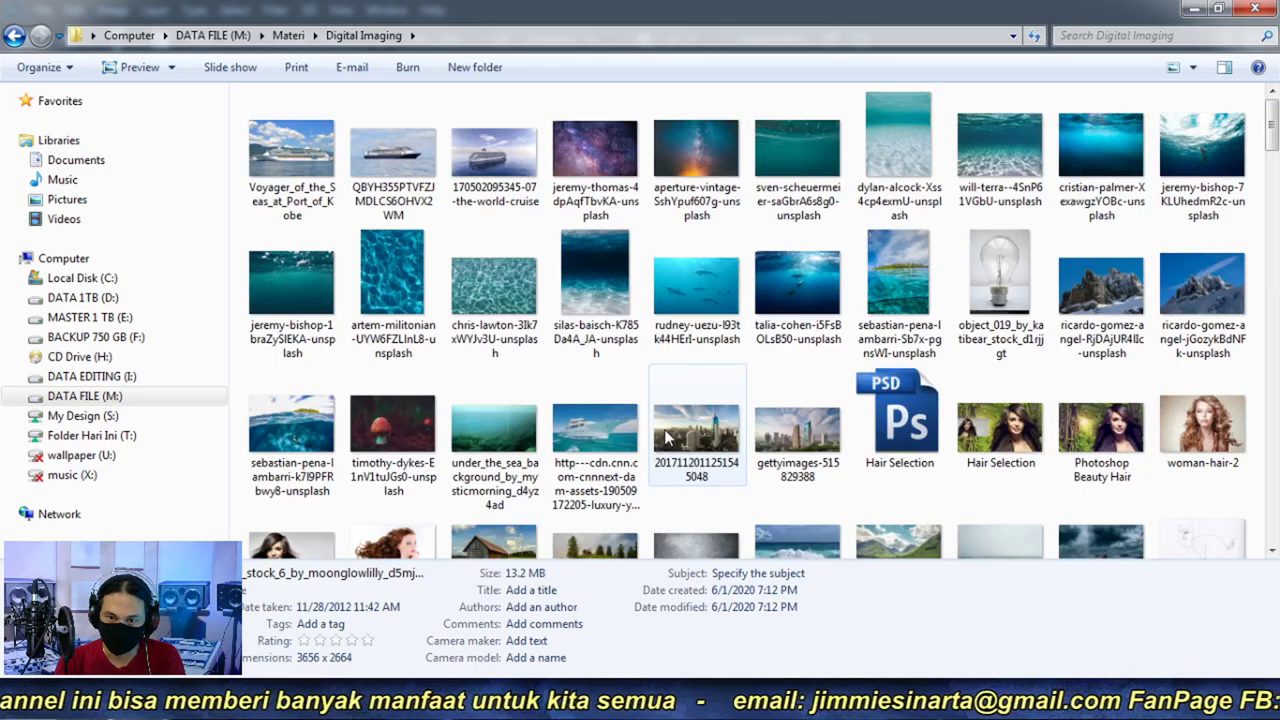
left_click(412, 35)
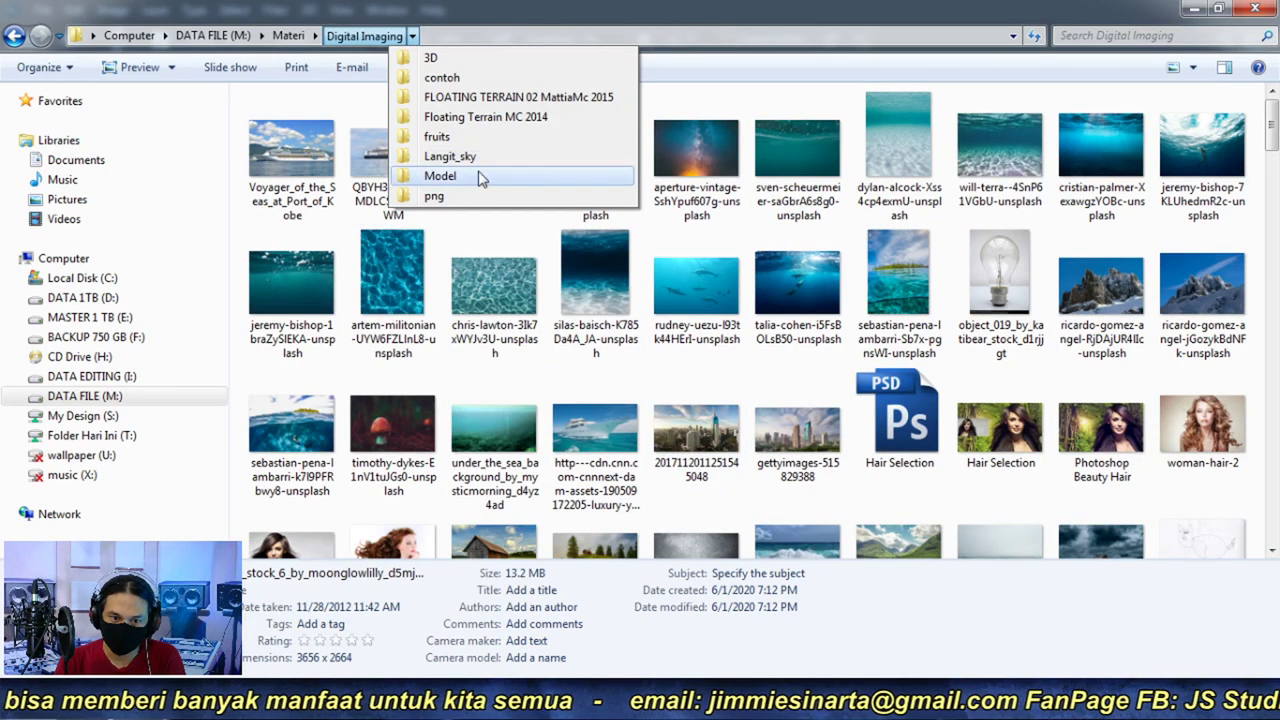
left_click(486, 198)
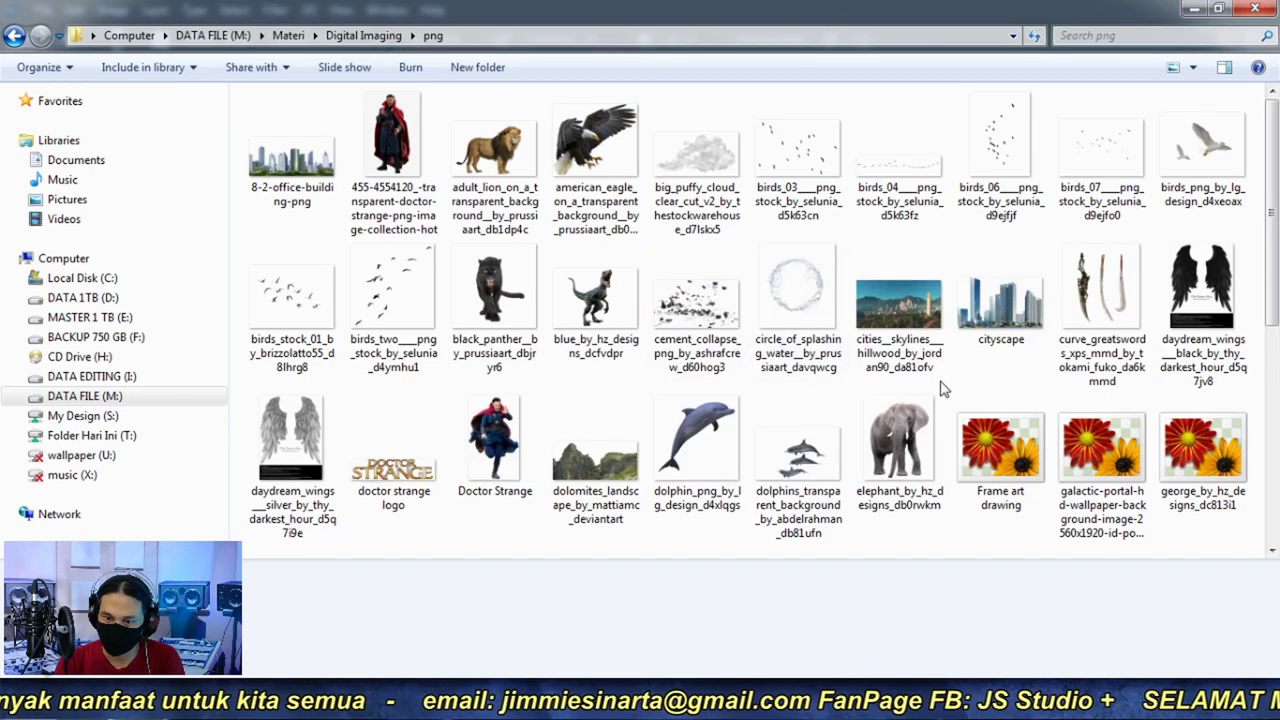
left_click(717, 437)
mouse_move(701, 452)
left_mouse_down()
mouse_move(683, 490)
mouse_move(5, 510)
left_mouse_up()
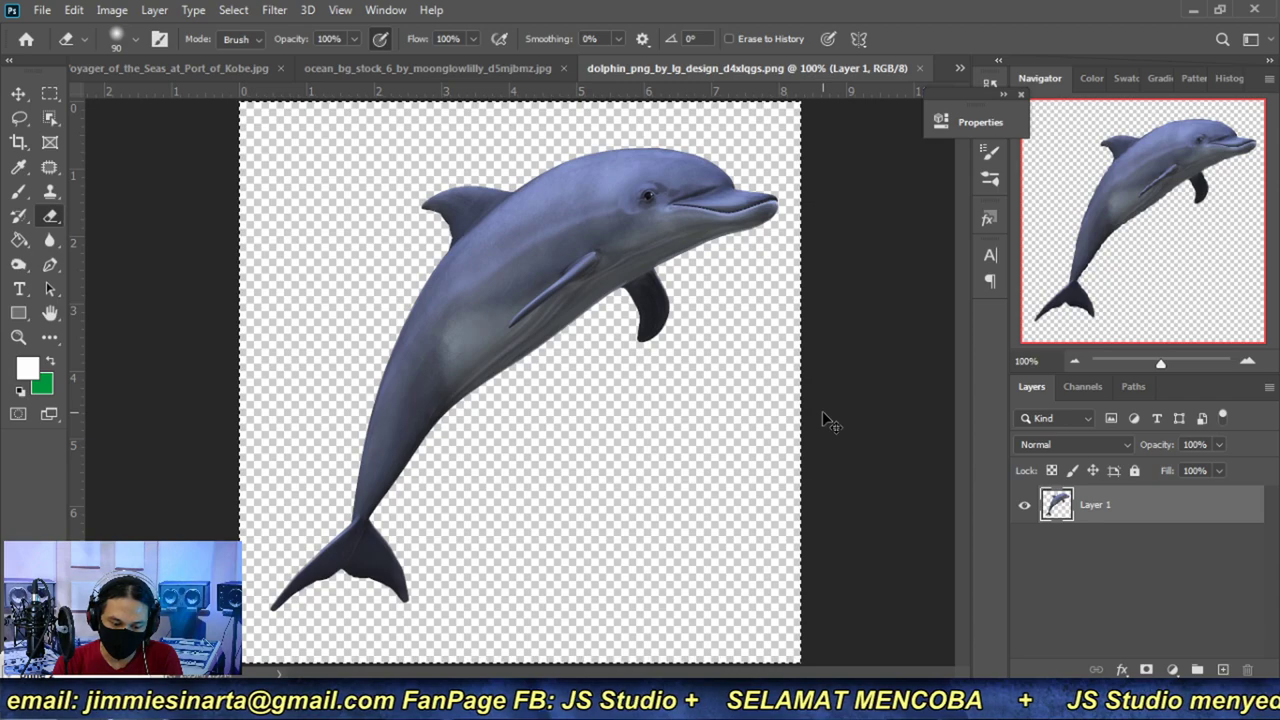
- Paste the dolphin above gelombang in Jakarta Tenggelam and move it right of the tower
key("ctrl+Tab")
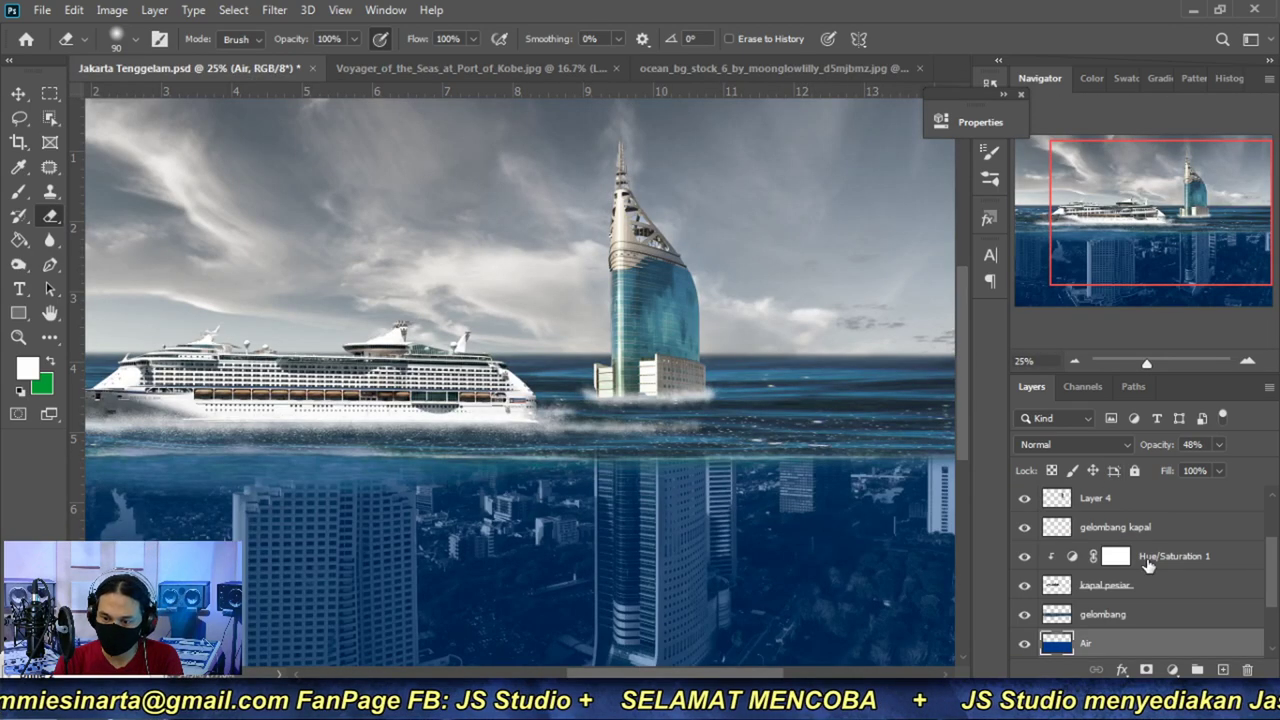
left_click(1171, 619)
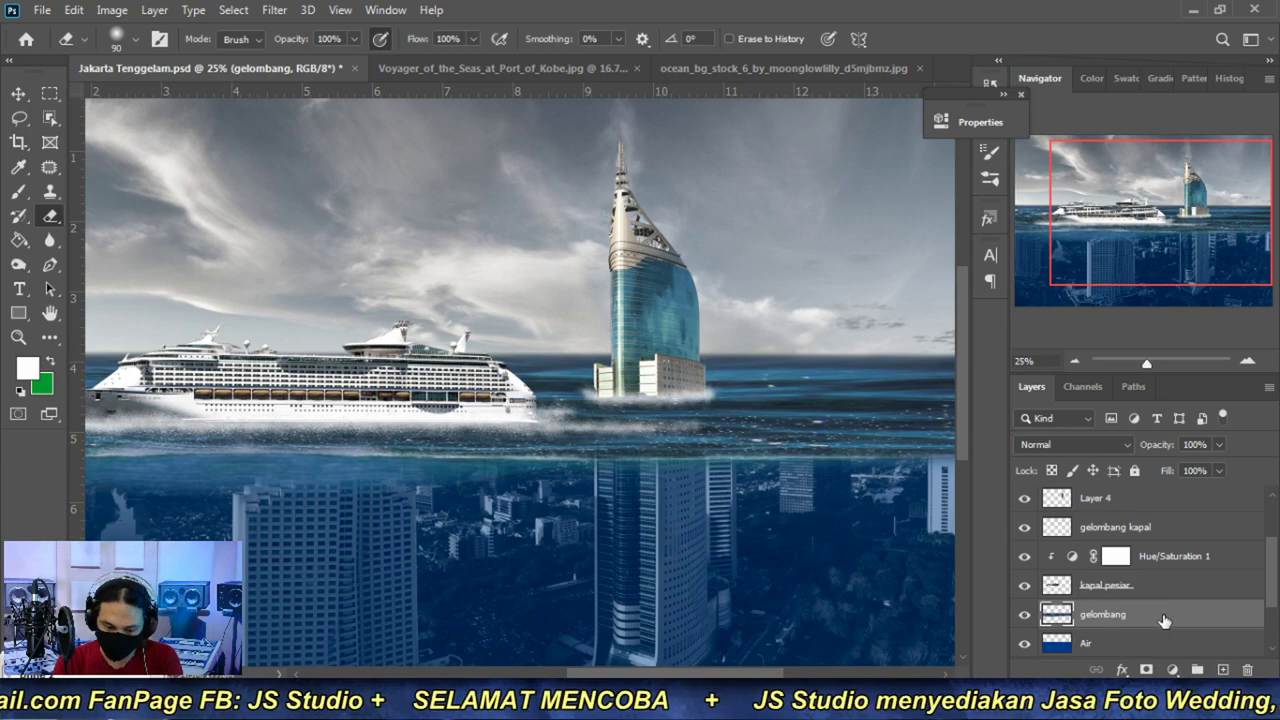
key("ctrl+v")
key("v")
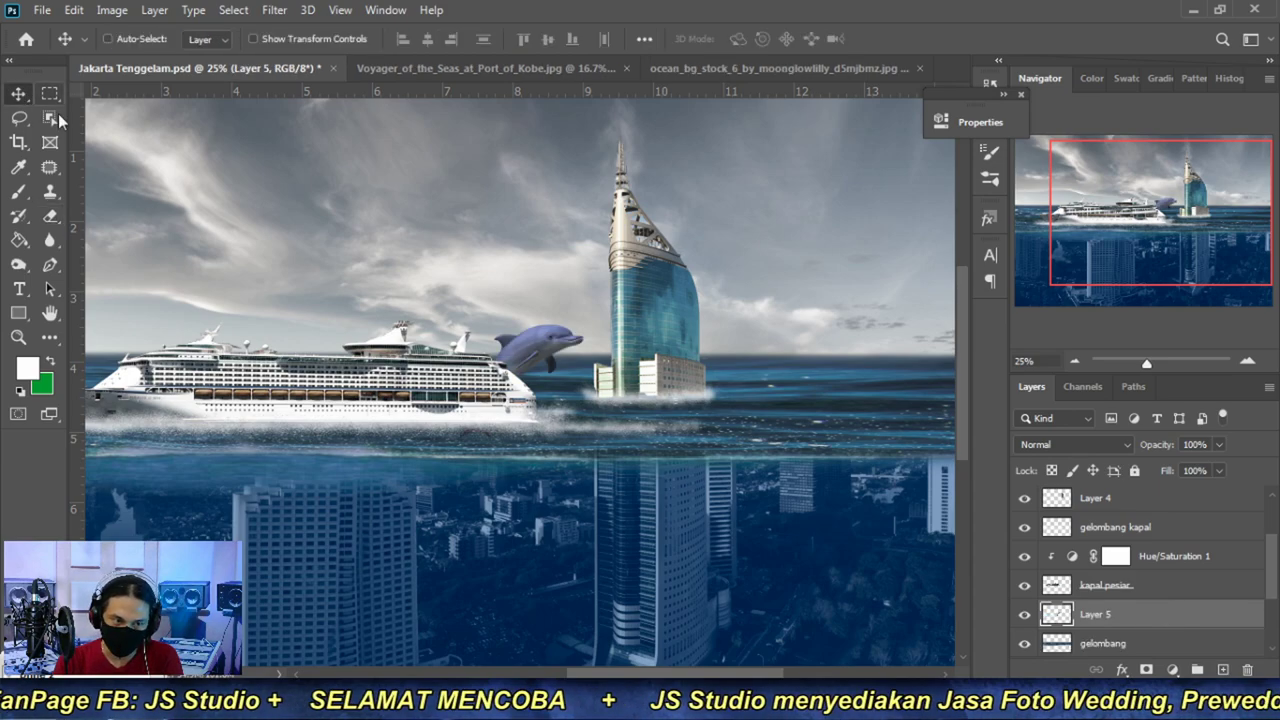
left_click_drag(697, 354, 960, 430)
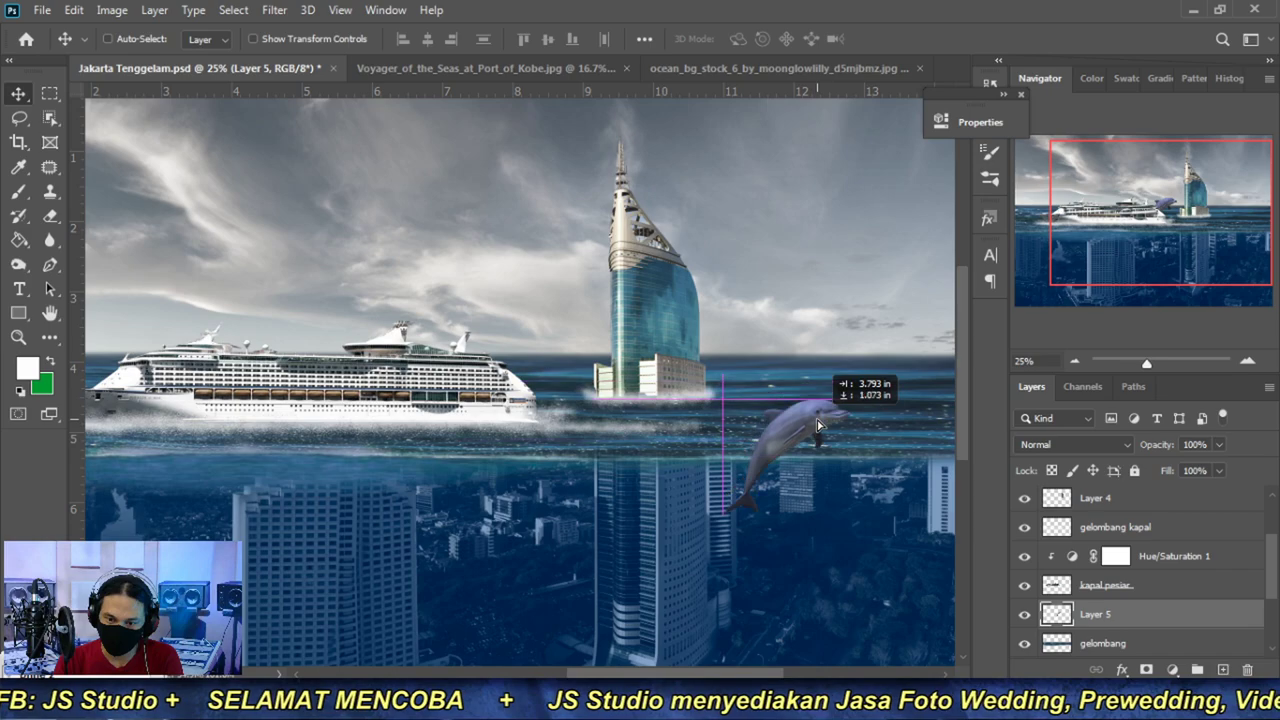
left_click(1074, 361)
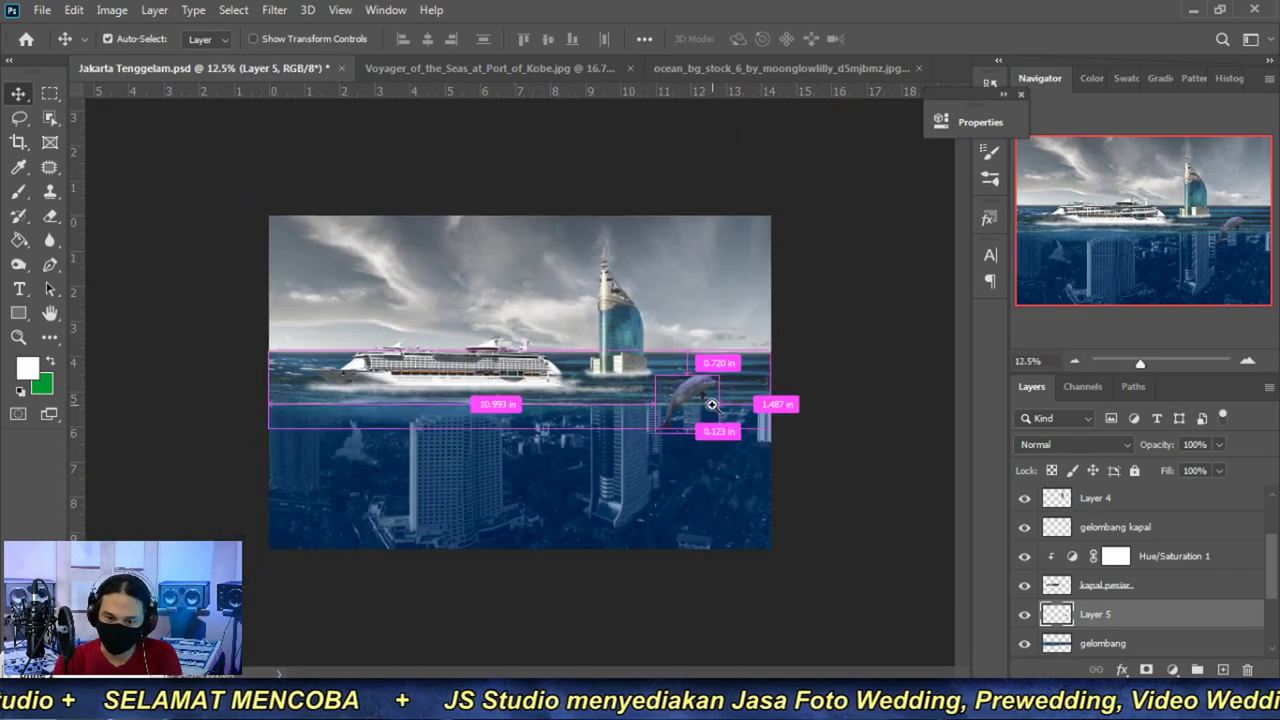
mouse_move(801, 449)
left_mouse_down()
mouse_move(821, 453)
mouse_move(601, 431)
left_mouse_up()
left_click(821, 453)
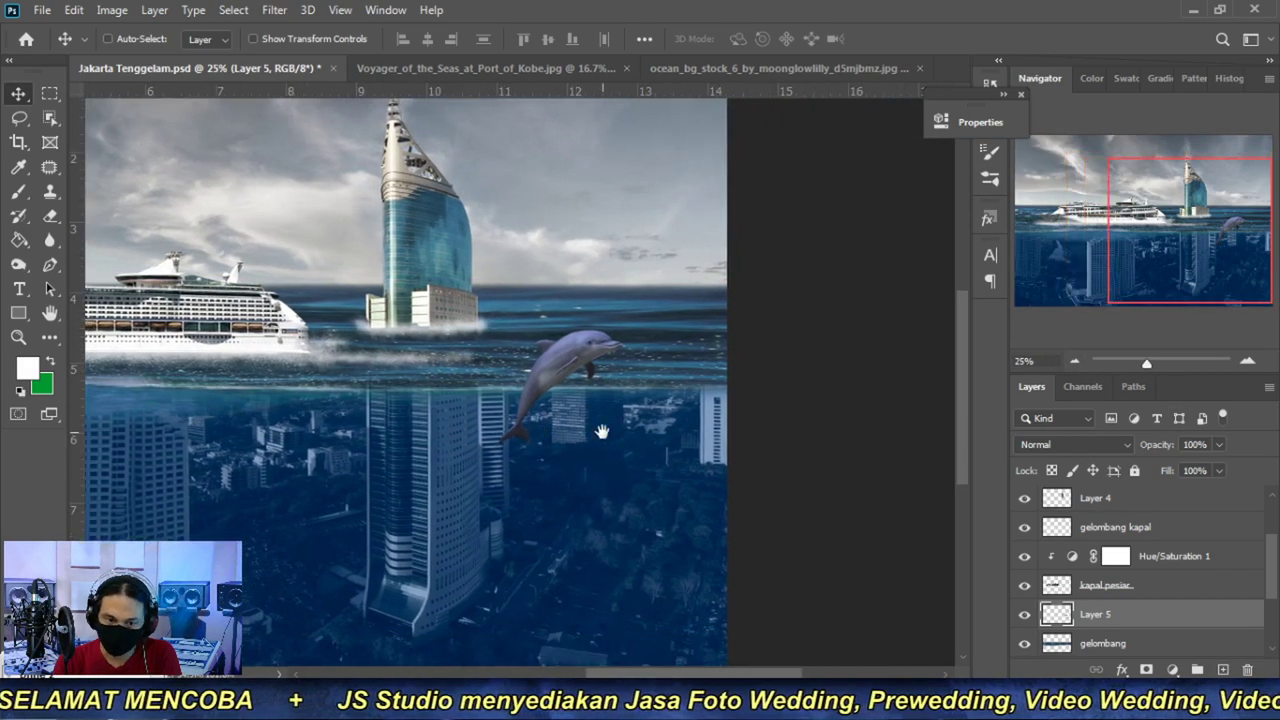
left_click_drag(603, 385, 643, 360)
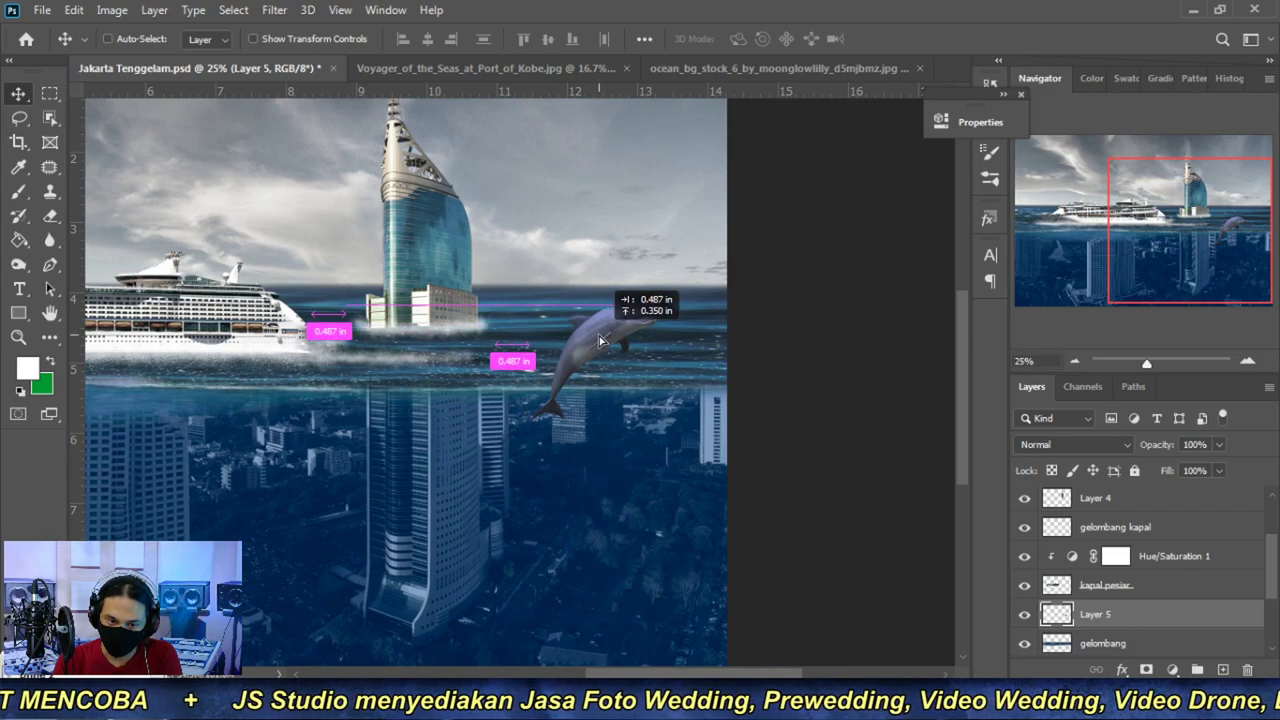
- Scale the dolphin down to about 56% and shift it slightly right
key("ctrl+t")
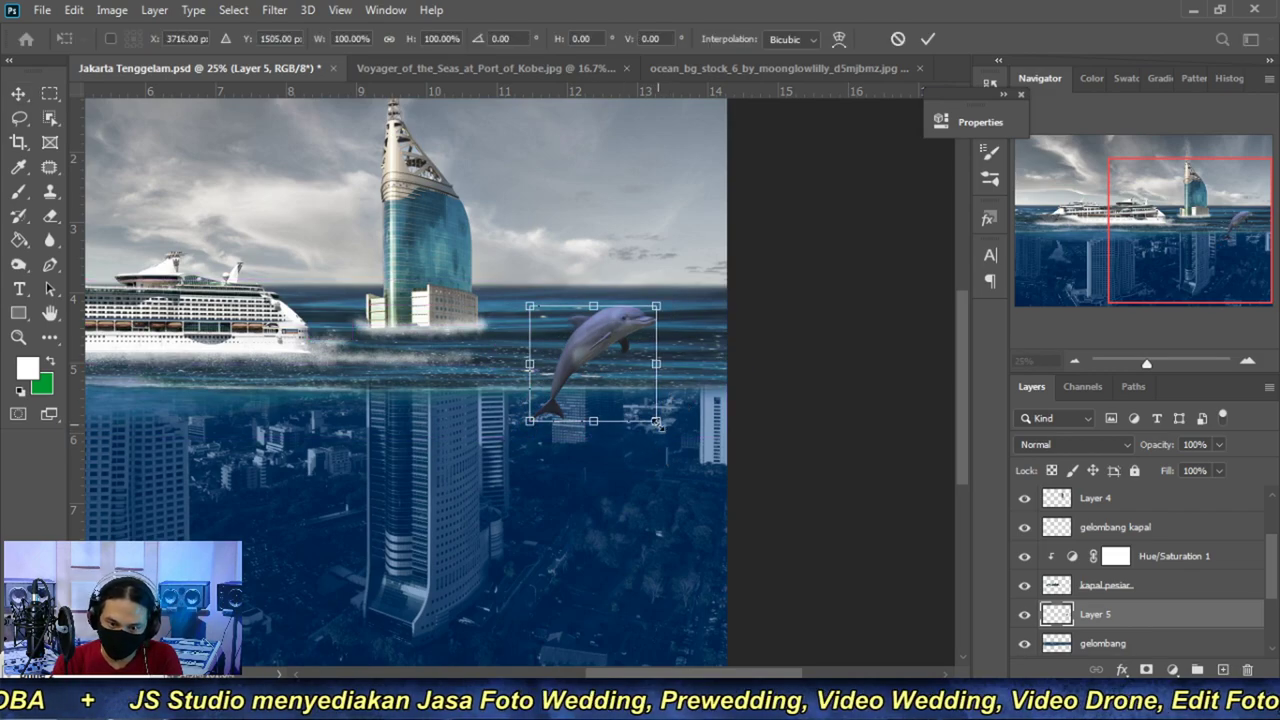
left_click_drag(656, 421, 593, 359)
key("Return")
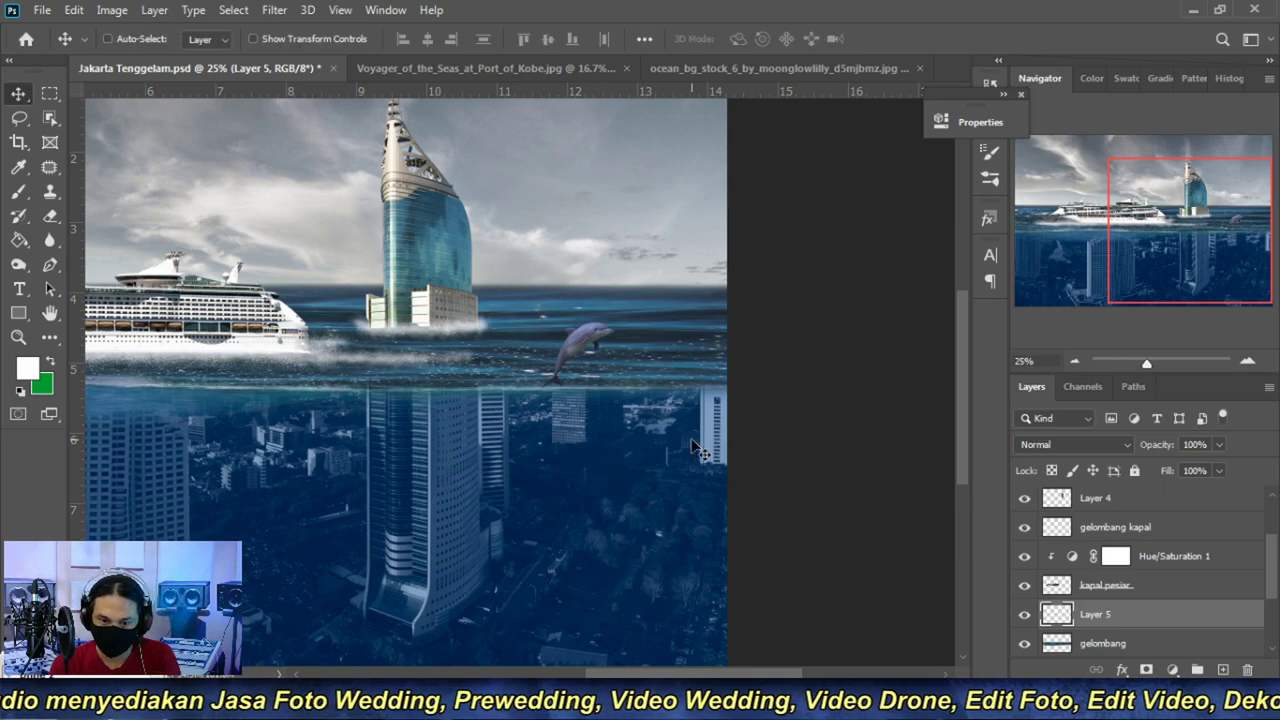
scroll(560, 355, "up", 2)
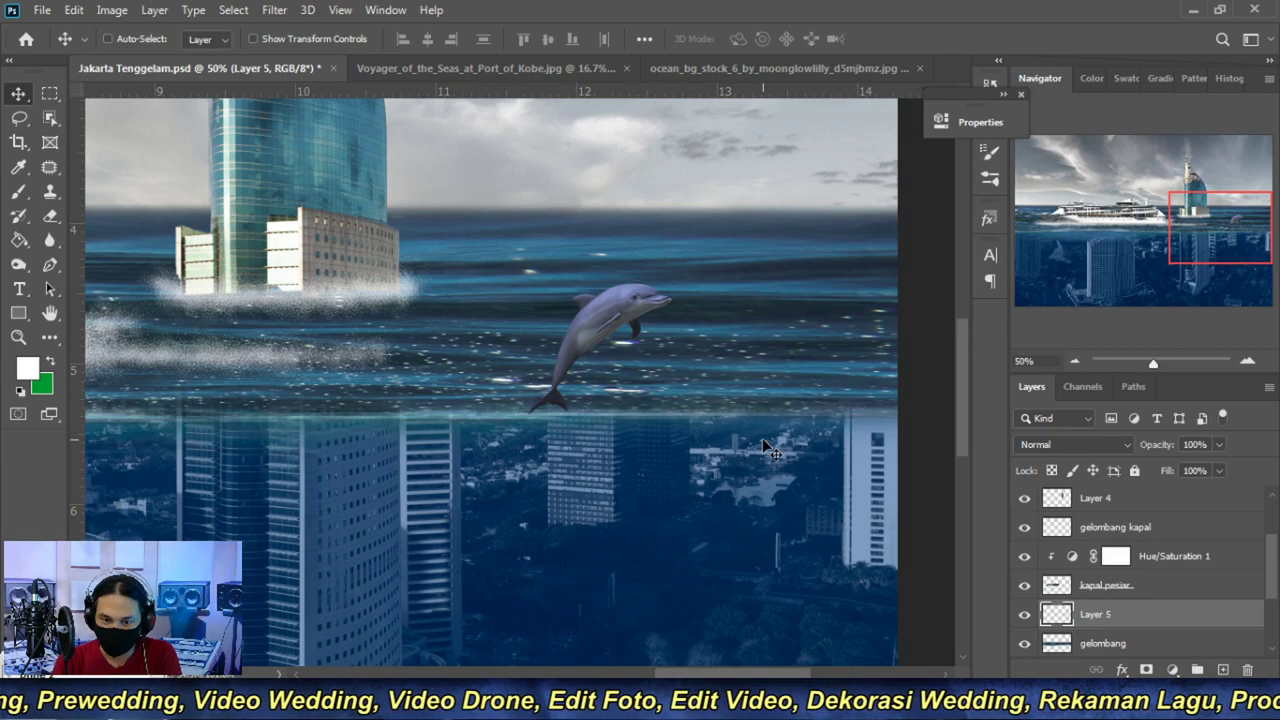
left_click_drag(603, 338, 639, 334)
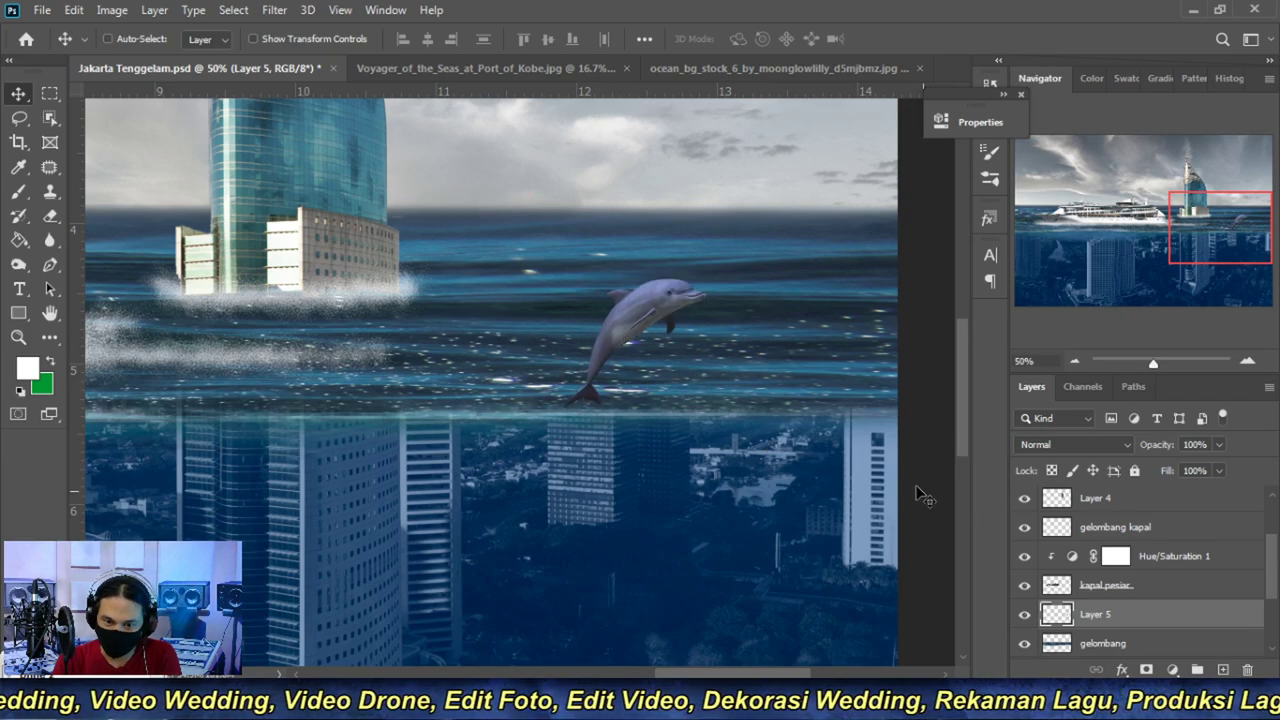
- Mask Layer 5 and paint black with a splash brush over the dolphin's tail
left_click(1146, 669)
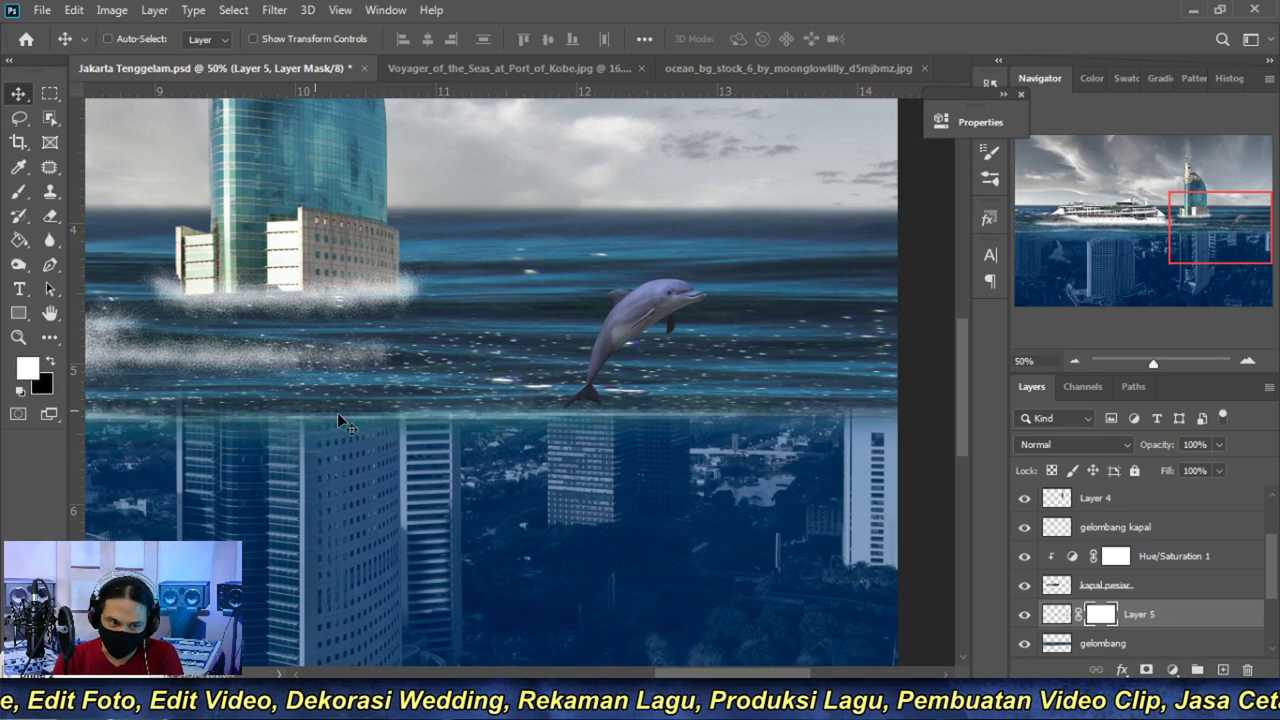
left_click(50, 360)
key("b")
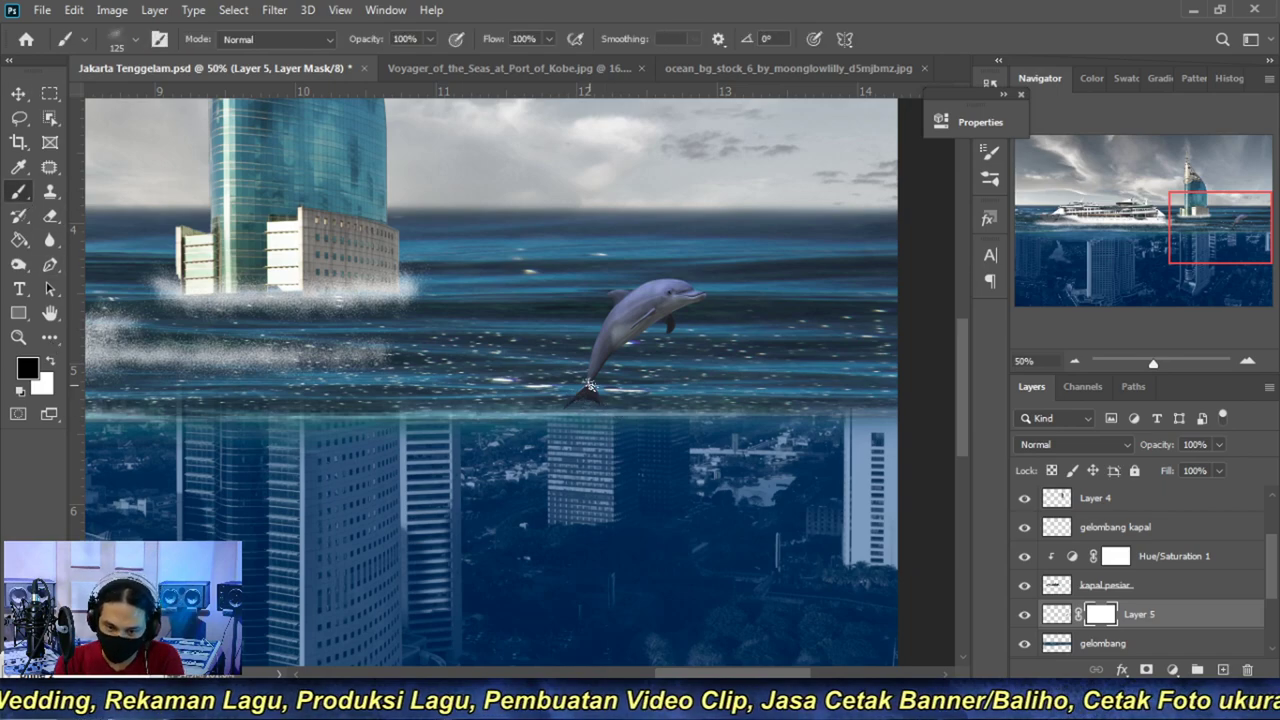
right_click(598, 390)
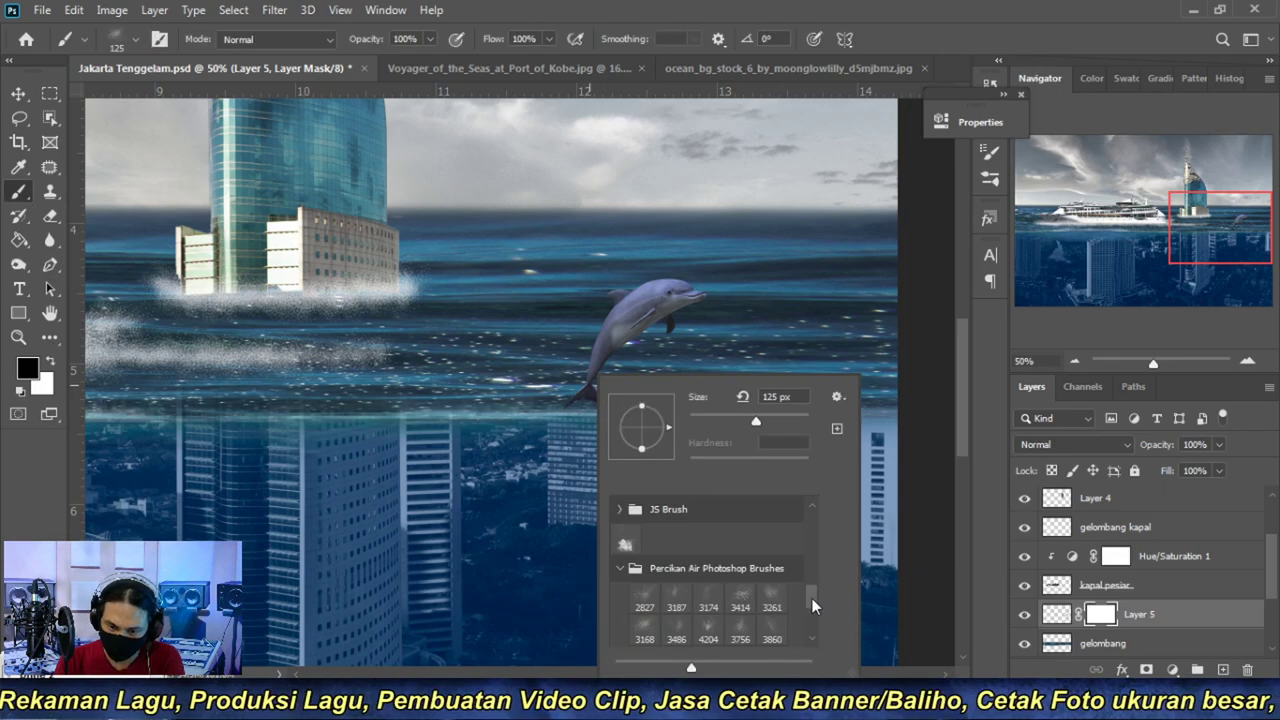
left_click_drag(812, 598, 815, 632)
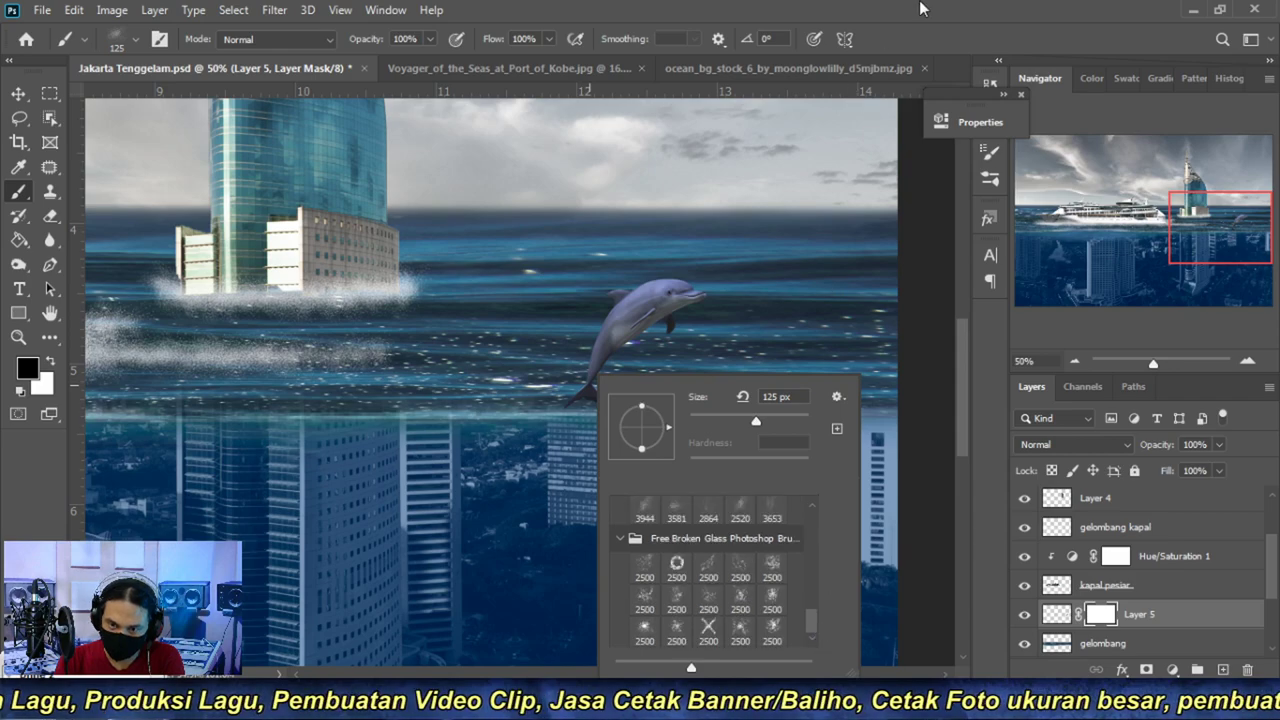
key("Return")
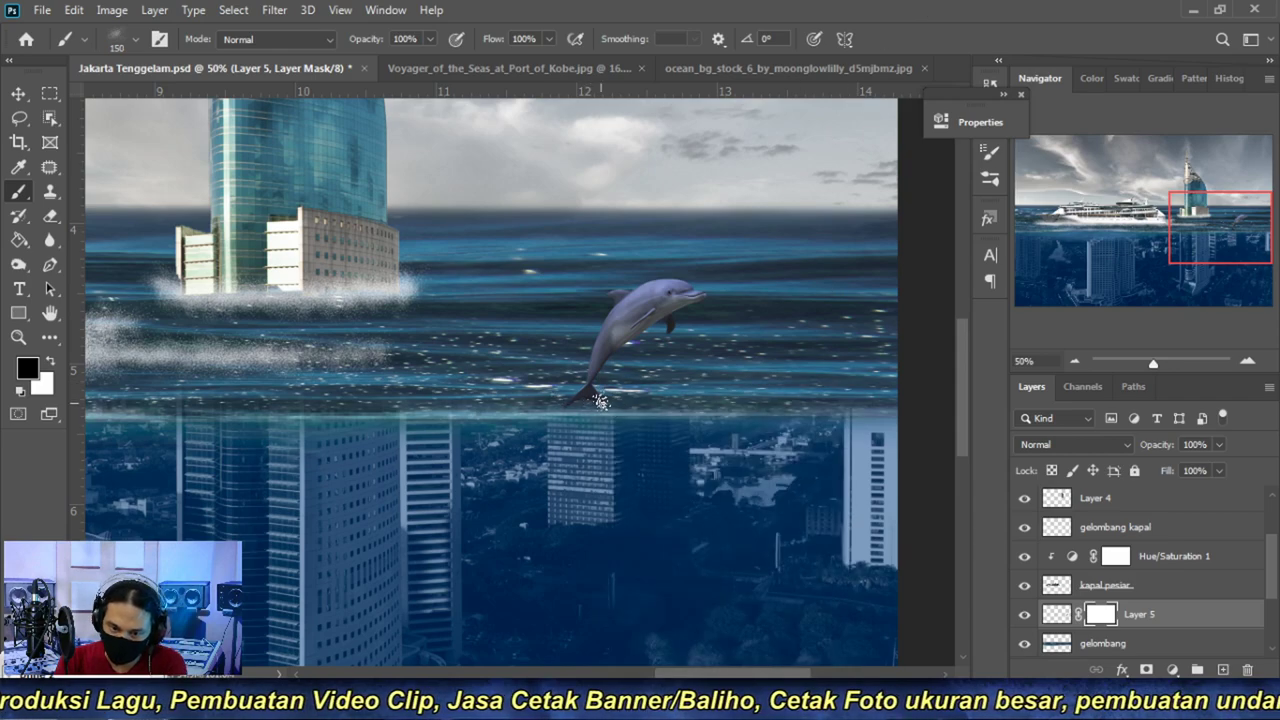
left_click_drag(600, 400, 592, 394)
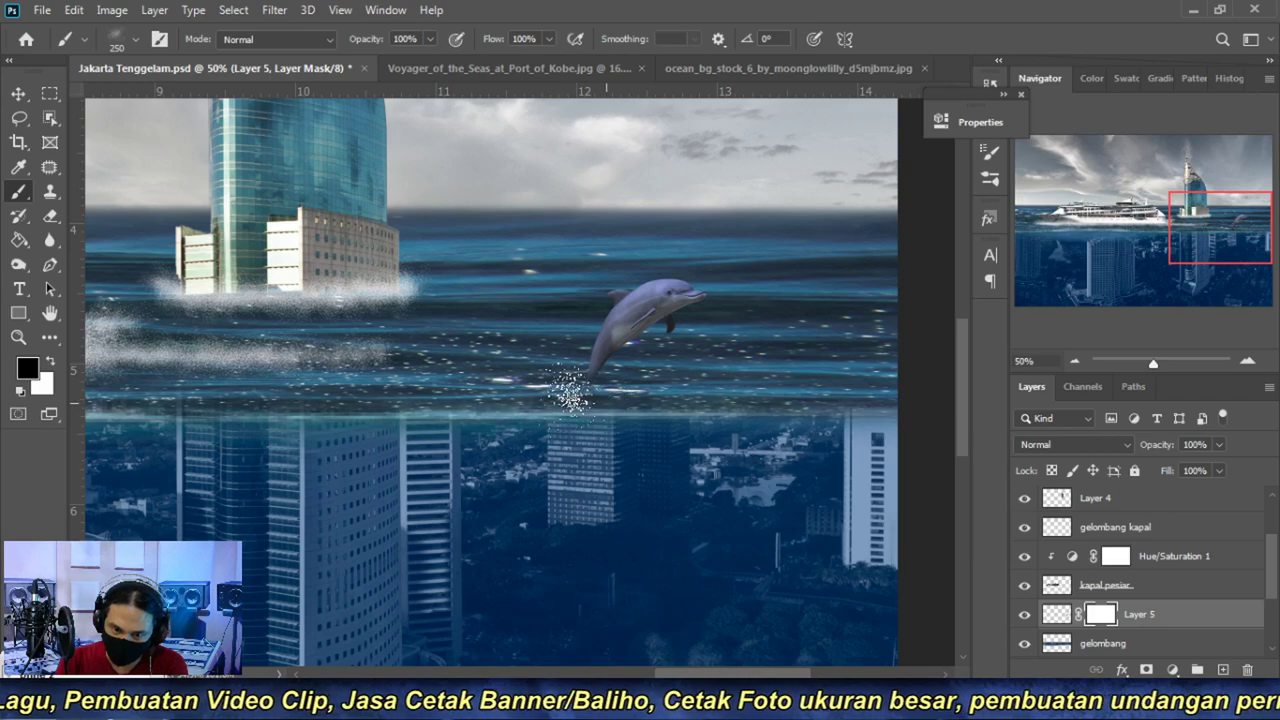
key("bracketleft")
key("bracketleft")
key("bracketleft")
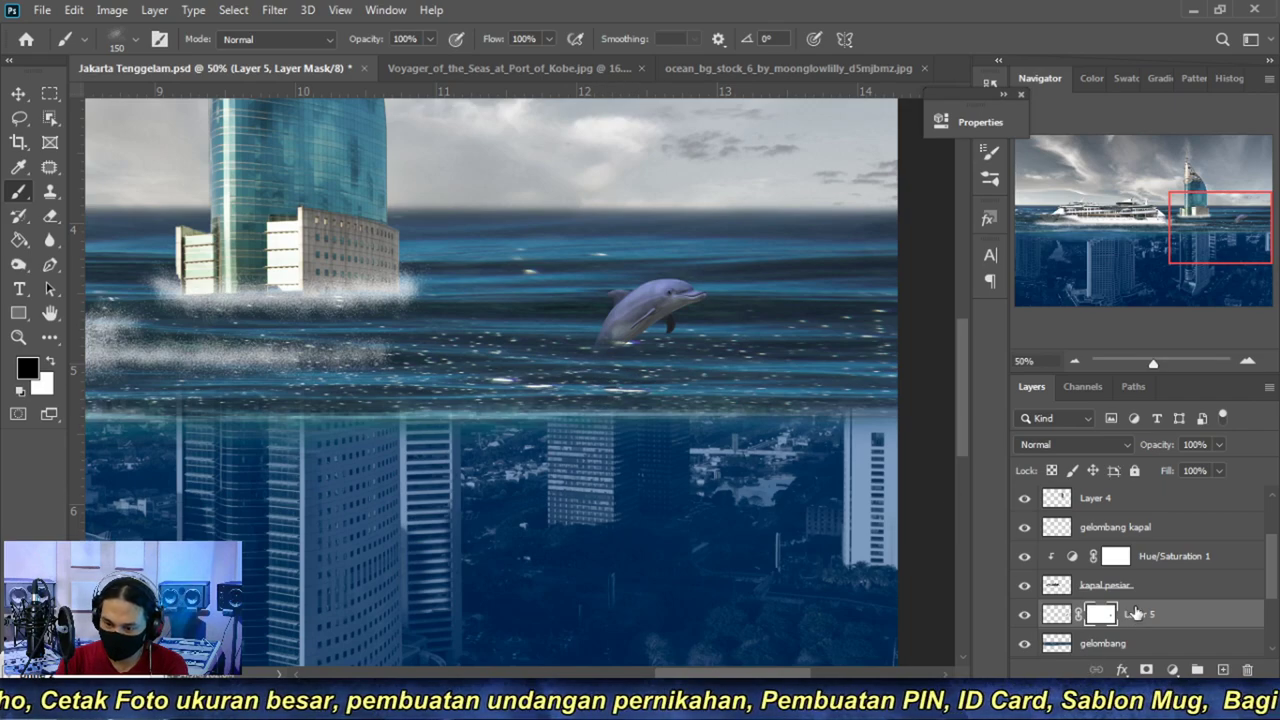
- Add an 'ombak ikan' layer and paint white spray around the dolphin's tail
left_click(1222, 669)
type("ombak ikan")
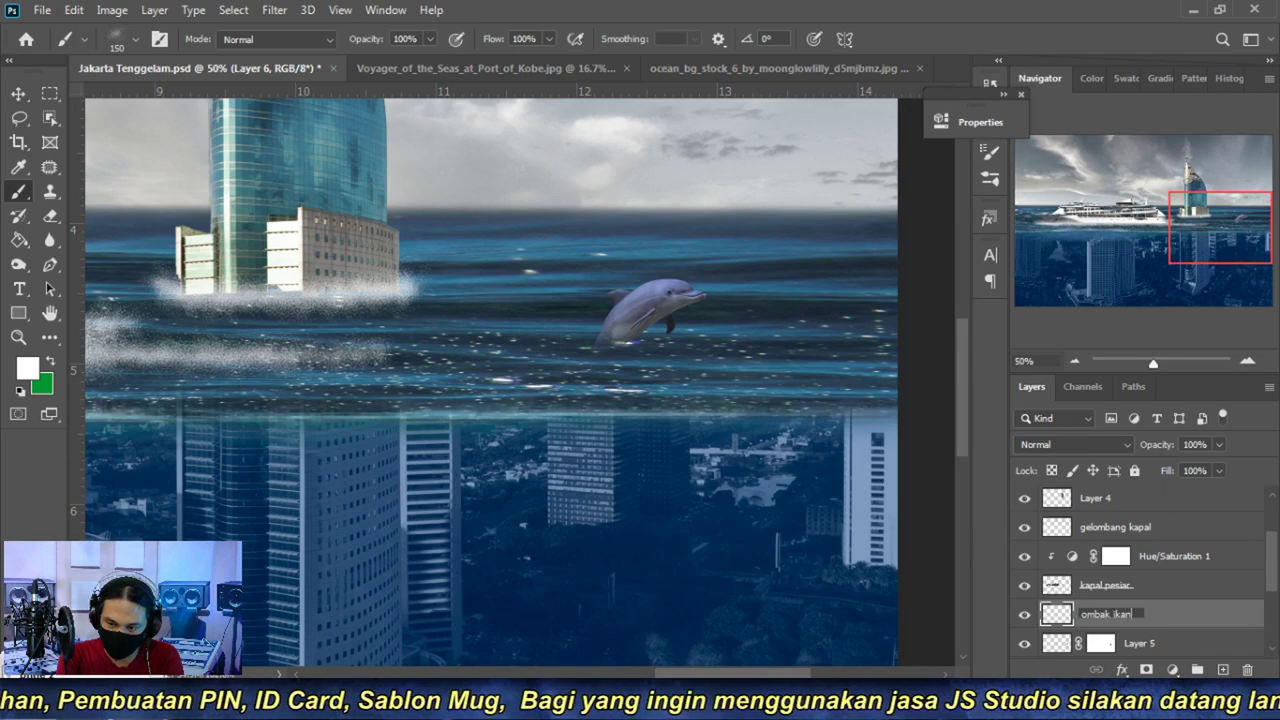
key("Return")
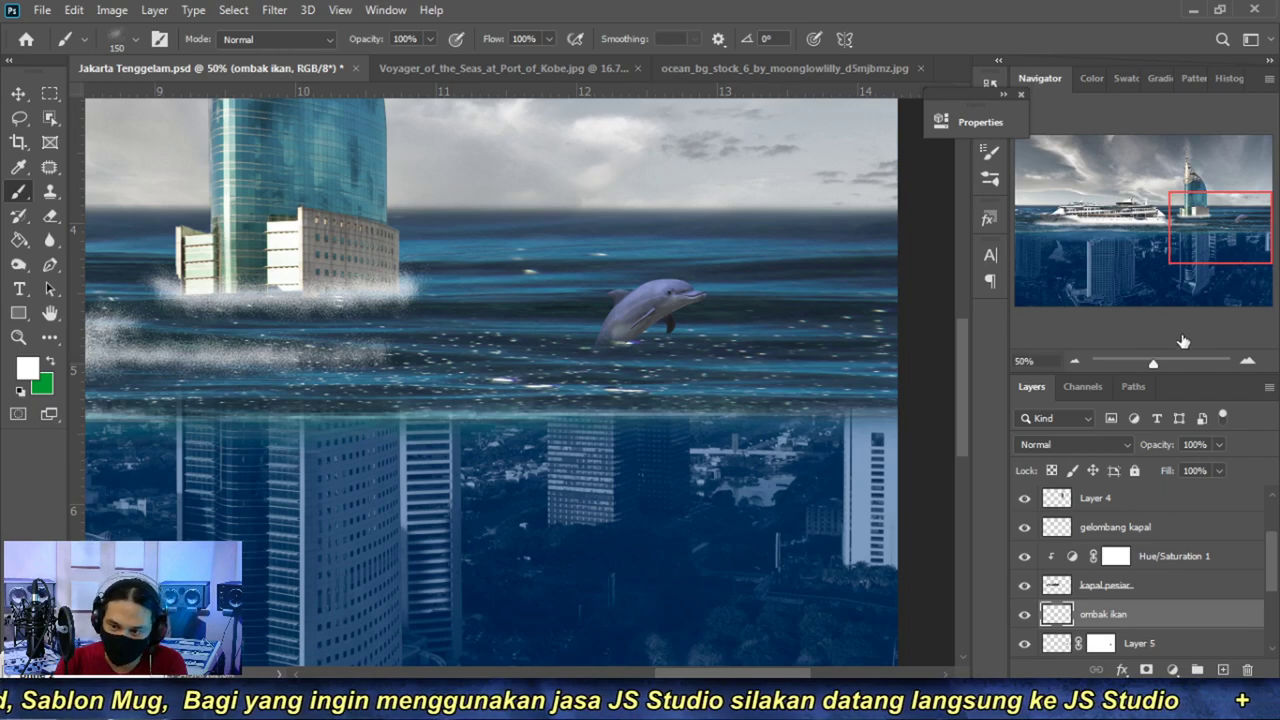
left_click(1247, 361)
left_click(1247, 361)
mouse_move(695, 300)
left_mouse_down()
mouse_move(665, 305)
mouse_move(725, 305)
mouse_move(722, 395)
left_mouse_up()
key("ctrl+z")
key("bracketleft")
key("bracketleft")
mouse_move(745, 320)
left_mouse_down()
mouse_move(750, 290)
mouse_move(665, 305)
mouse_move(725, 326)
left_mouse_up()
key("bracketleft")
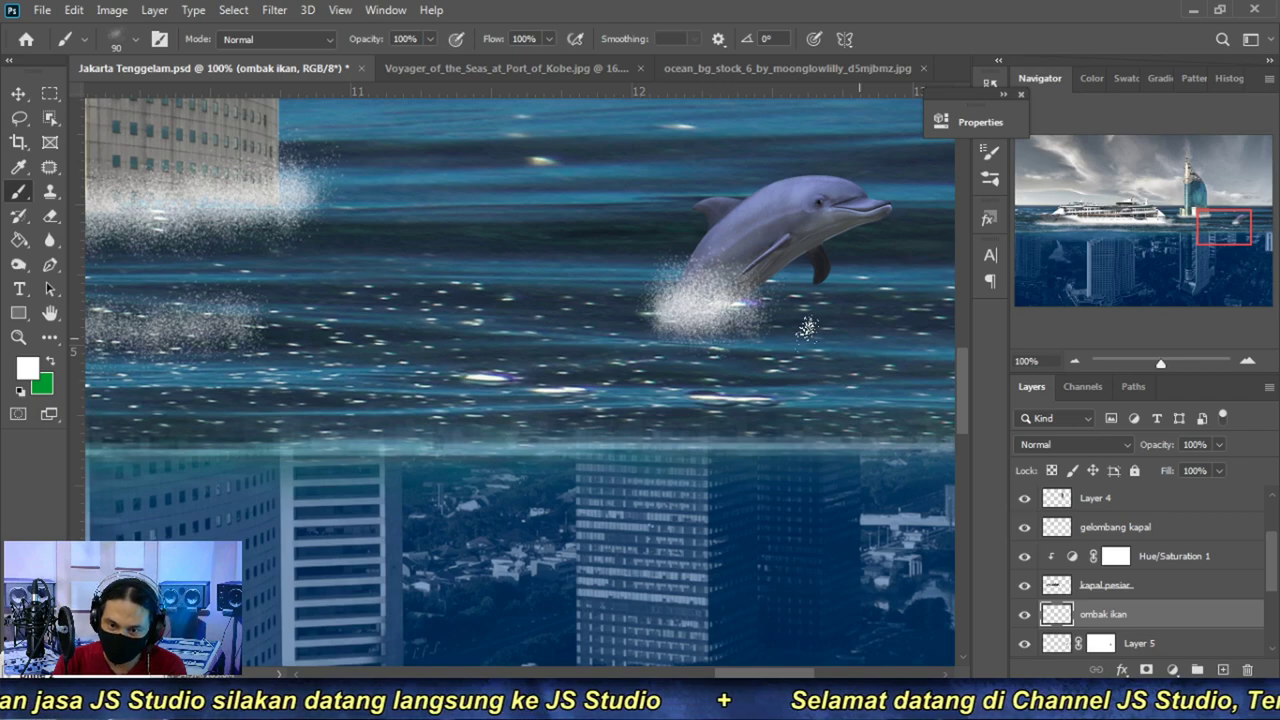
left_click_drag(648, 312, 628, 314)
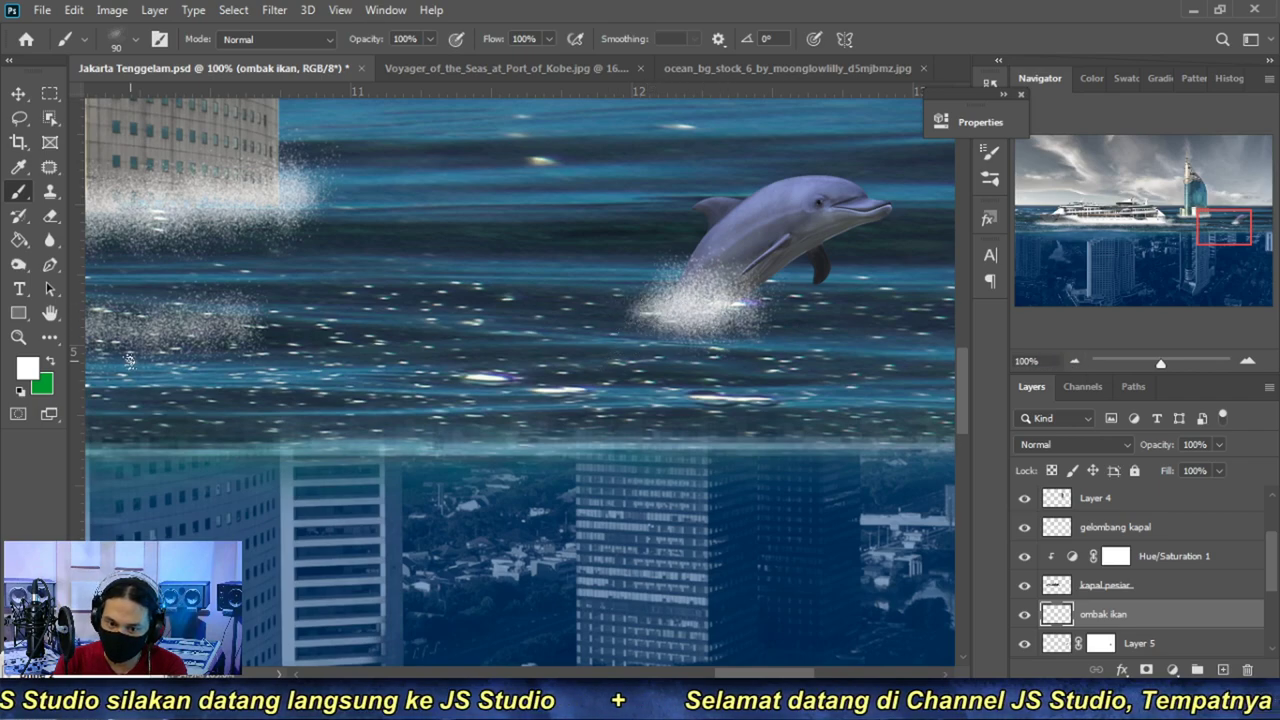
- Zoom and pan to review the dolphin, cruise ship and towers in the composite
left_click(1073, 361)
mouse_move(487, 430)
left_mouse_down()
mouse_move(530, 470)
mouse_move(367, 470)
left_mouse_up()
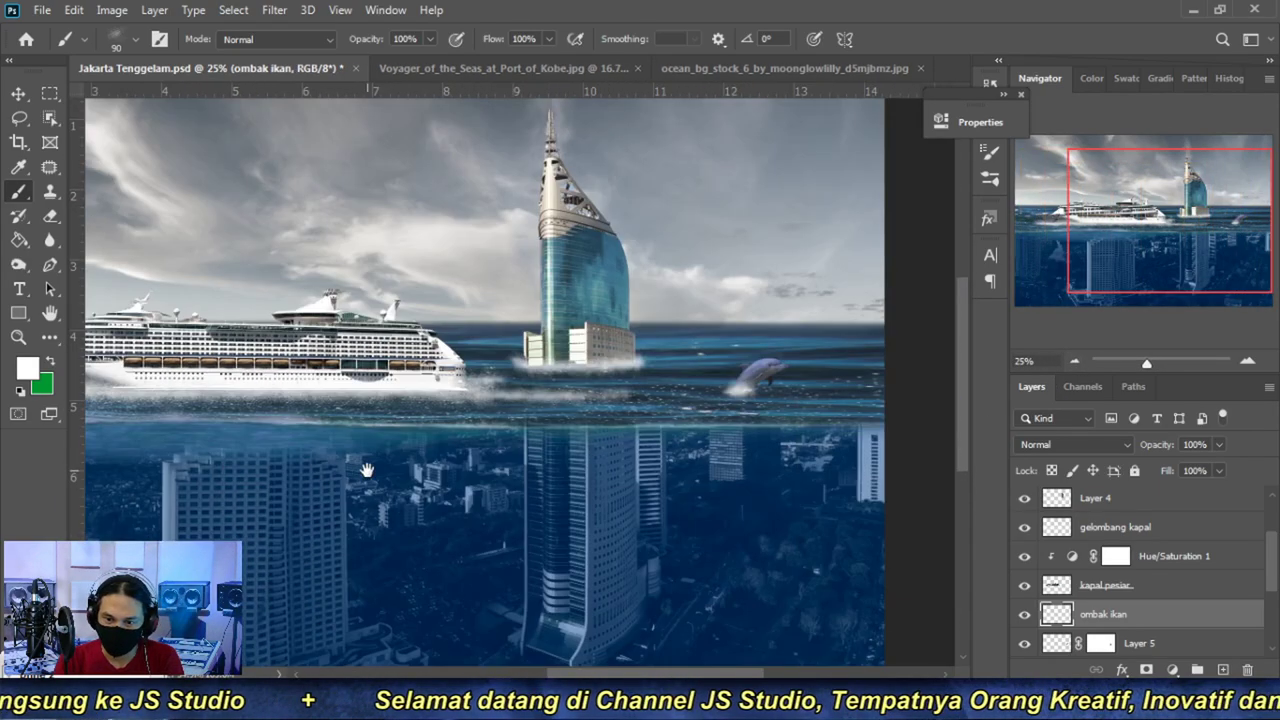
left_click(1075, 359)
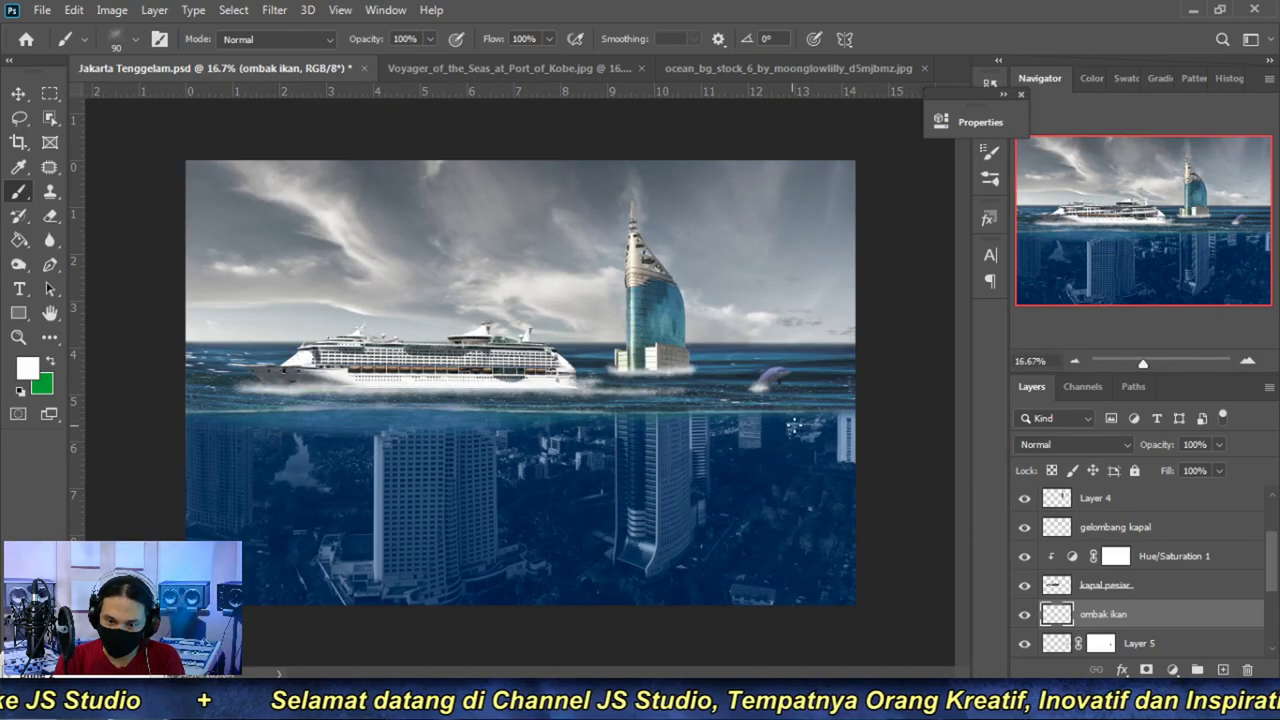
left_click_drag(773, 415, 738, 271)
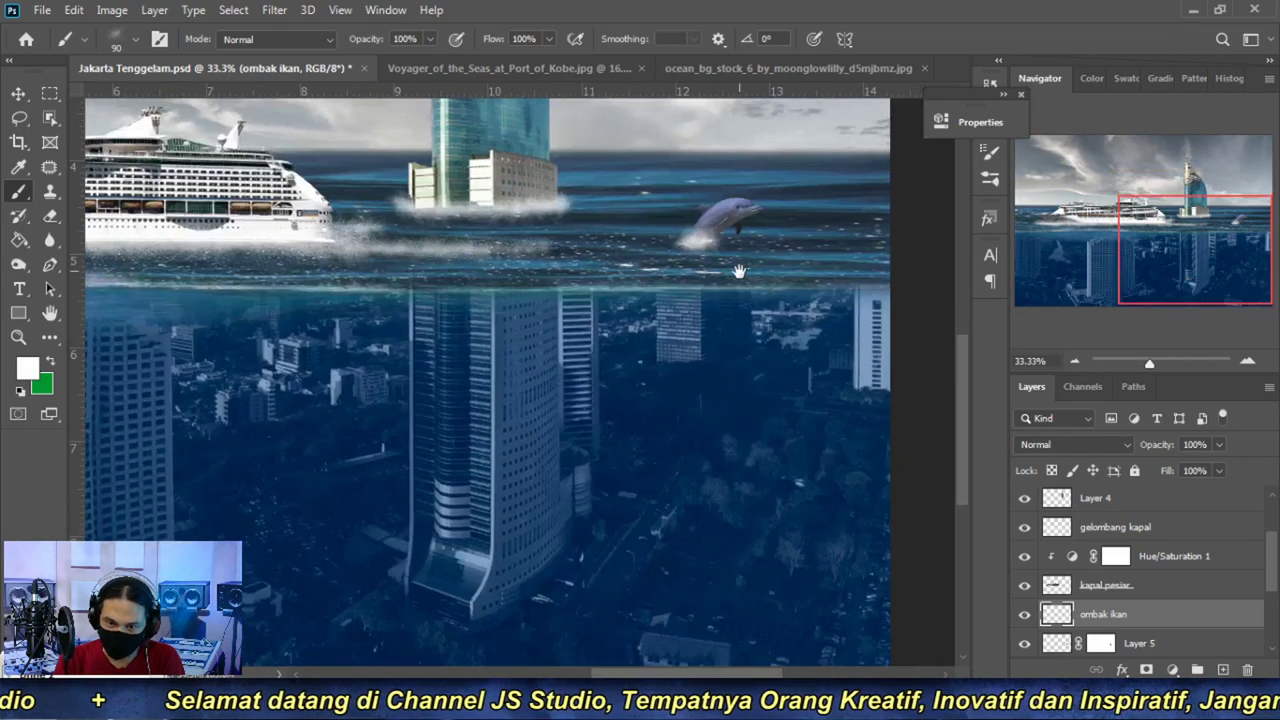
left_click_drag(426, 402, 633, 383)
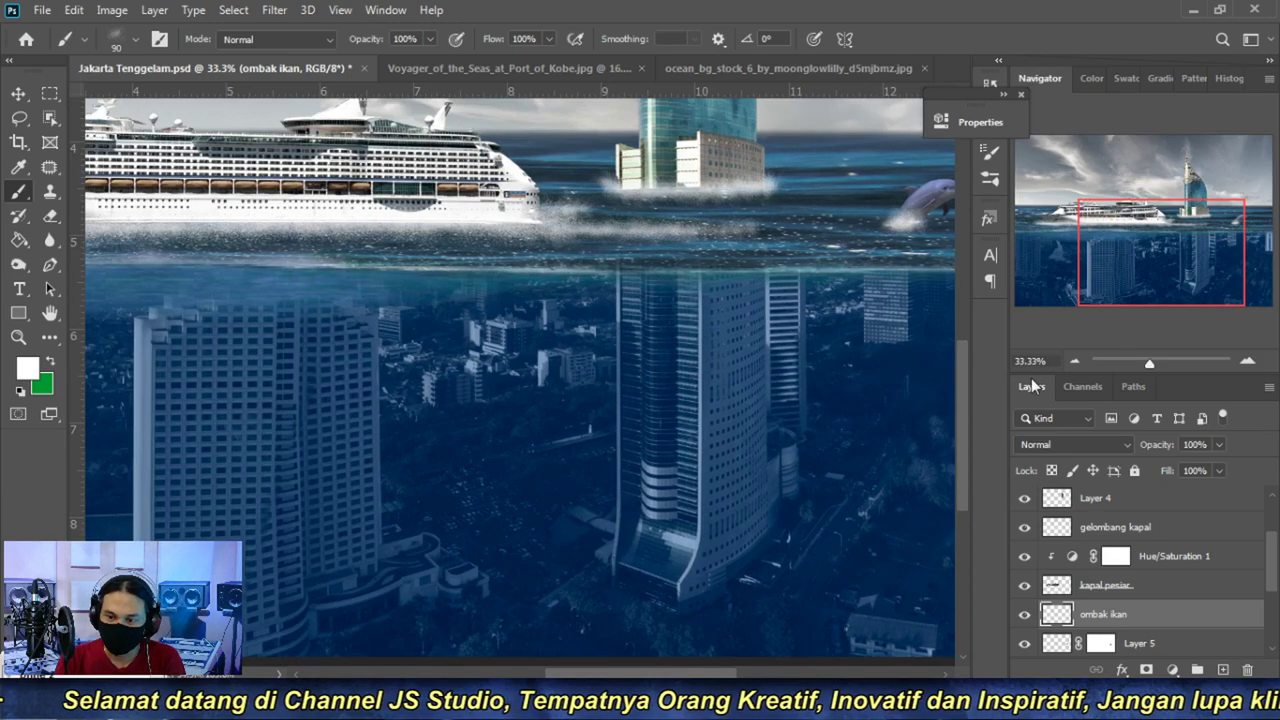
left_click(1075, 361)
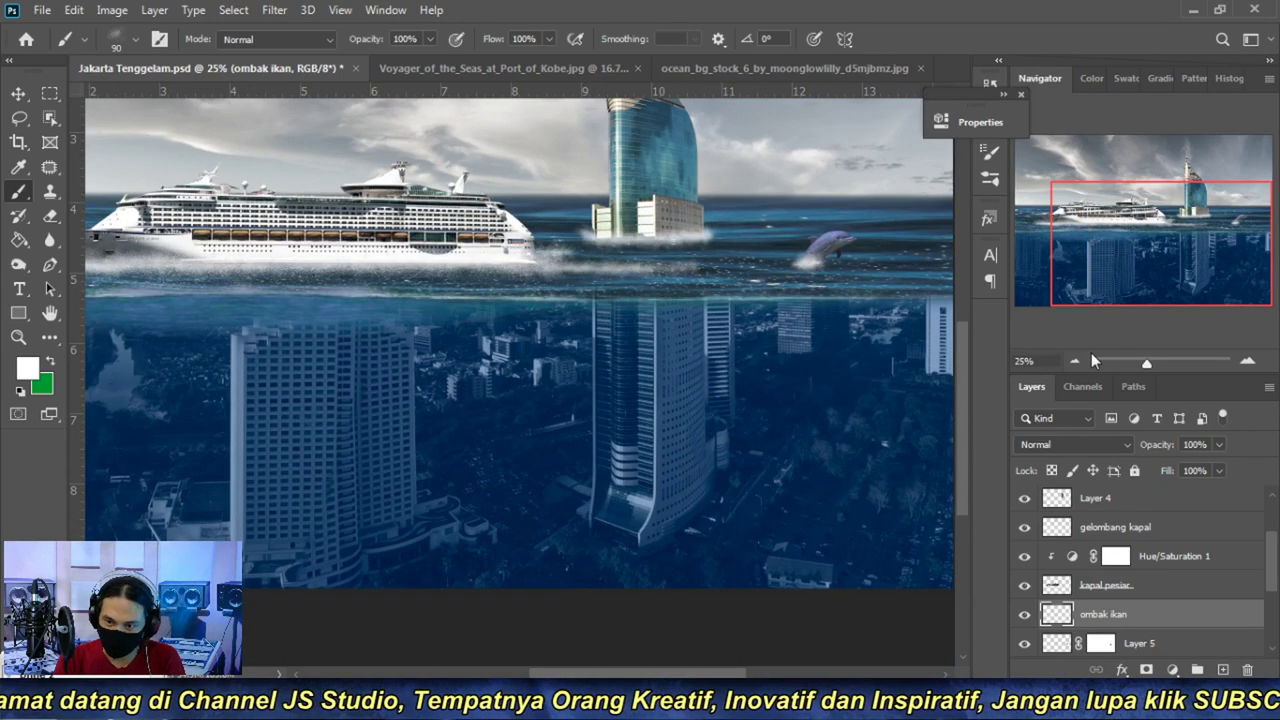
left_click(1068, 362)
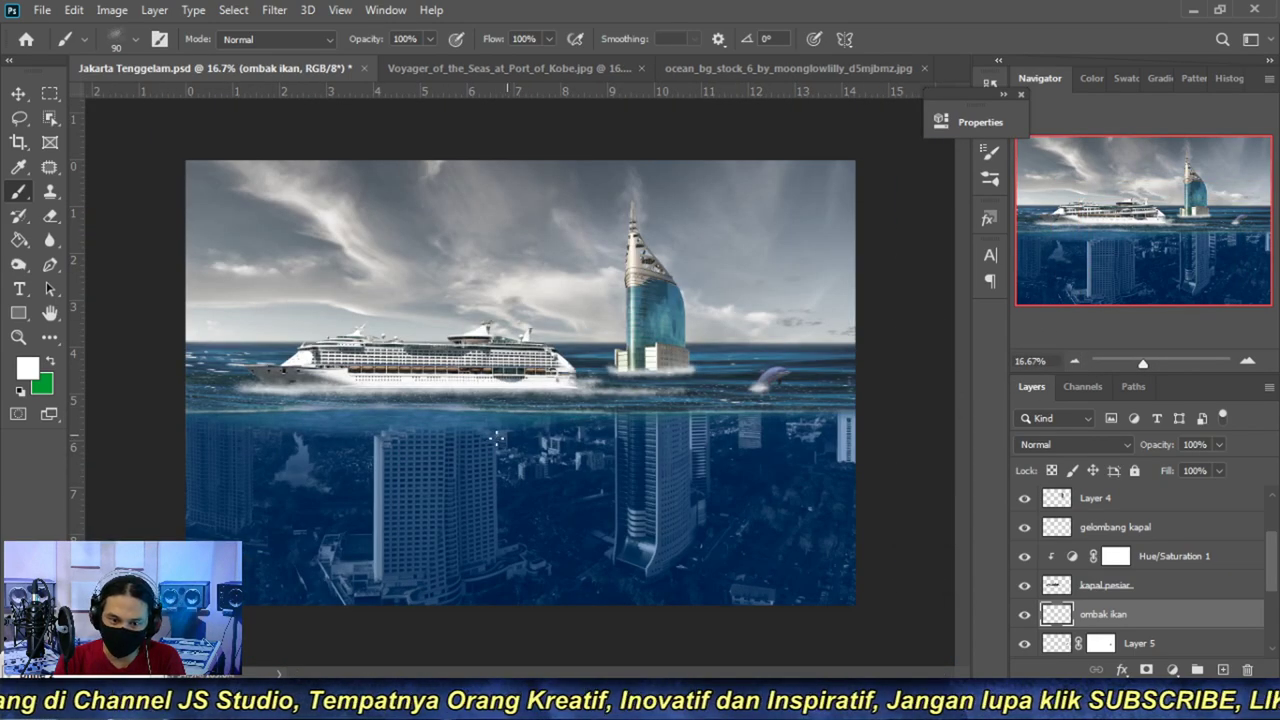
left_click(634, 414)
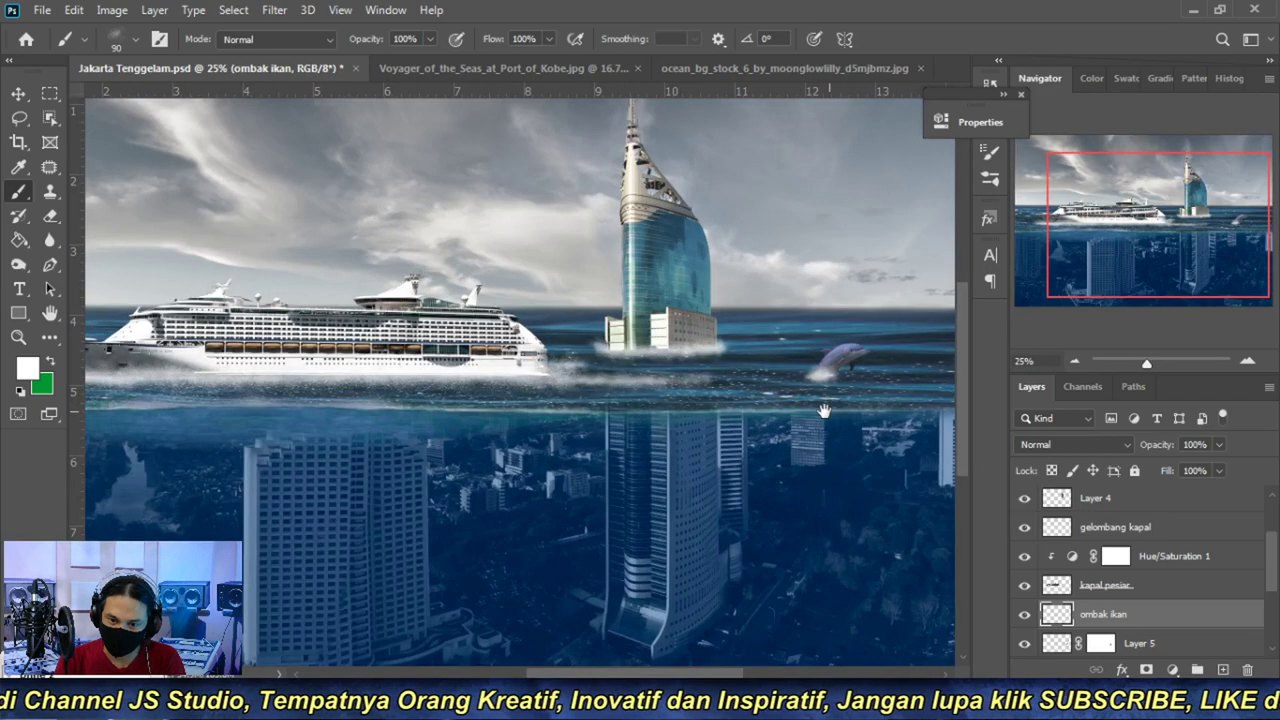
left_click(1074, 360)
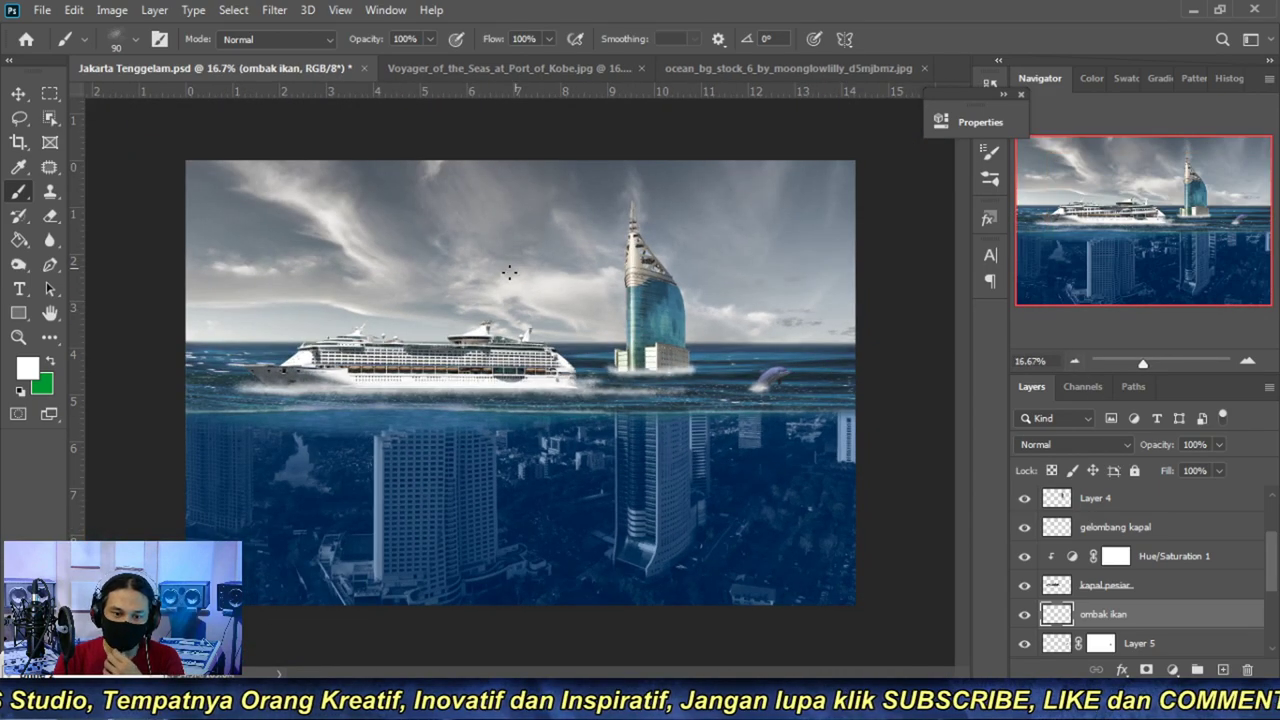
- Open the birds_two PNG with Adobe Photoshop 2020 from the png folder
key("alt+Tab")
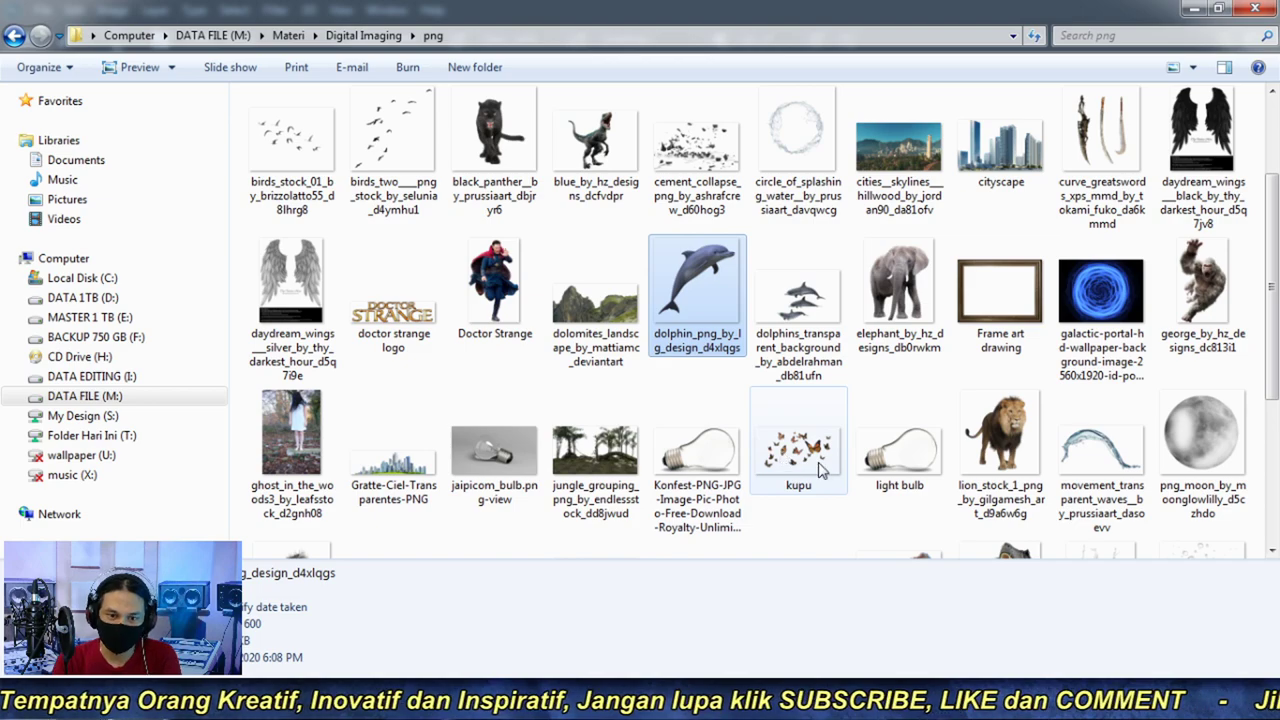
right_click(386, 131)
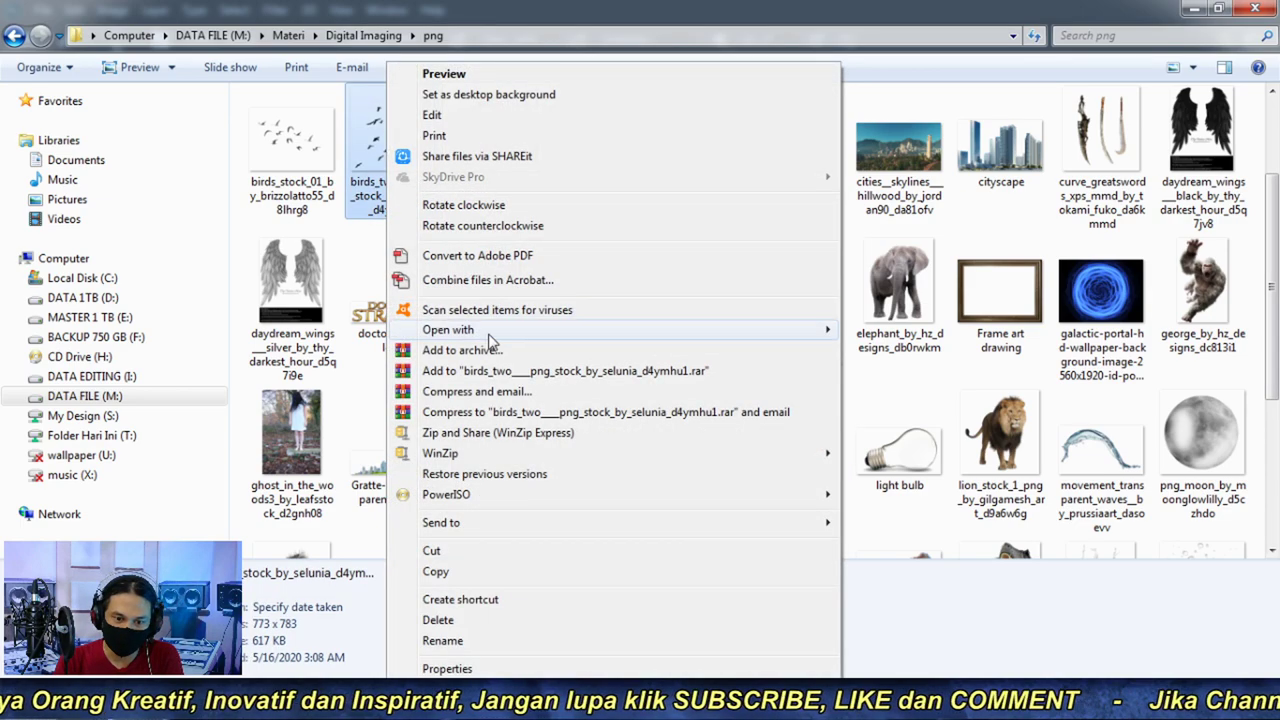
left_click(900, 347)
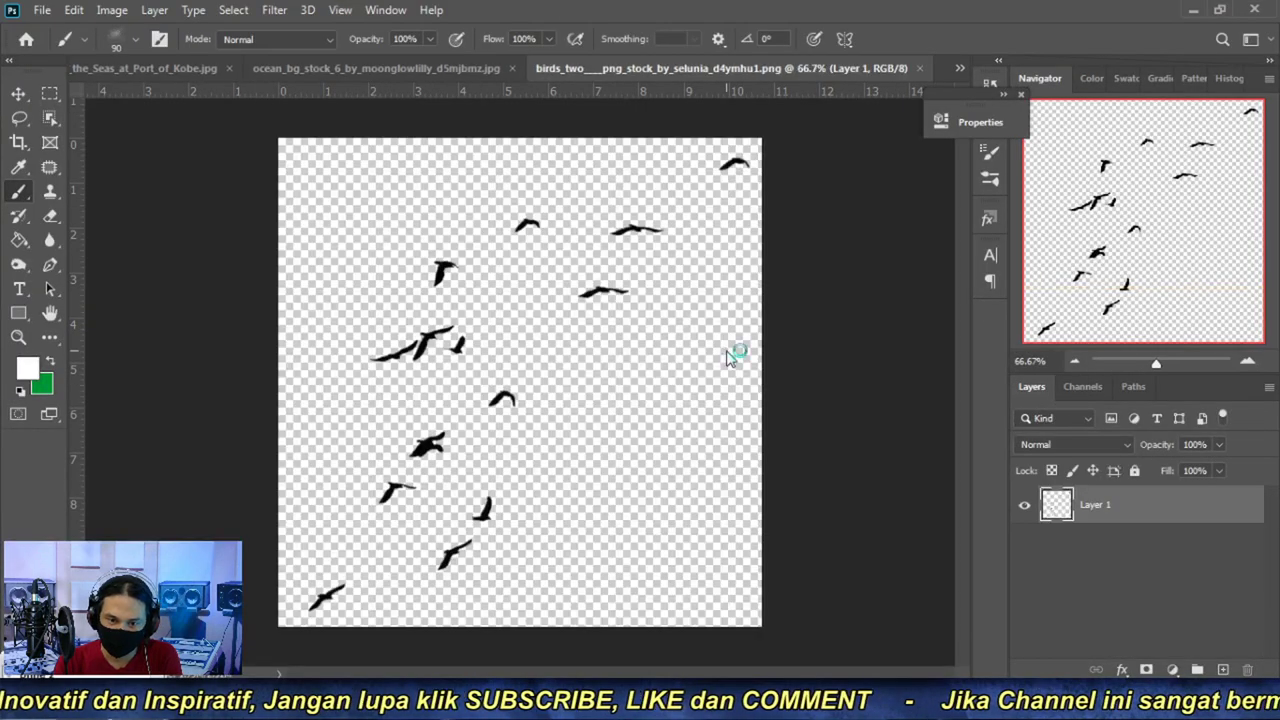
- Paste the bird flock into Jakarta Tenggelam above Gelombang gedung and move it up into the sky
key("ctrl+Tab")
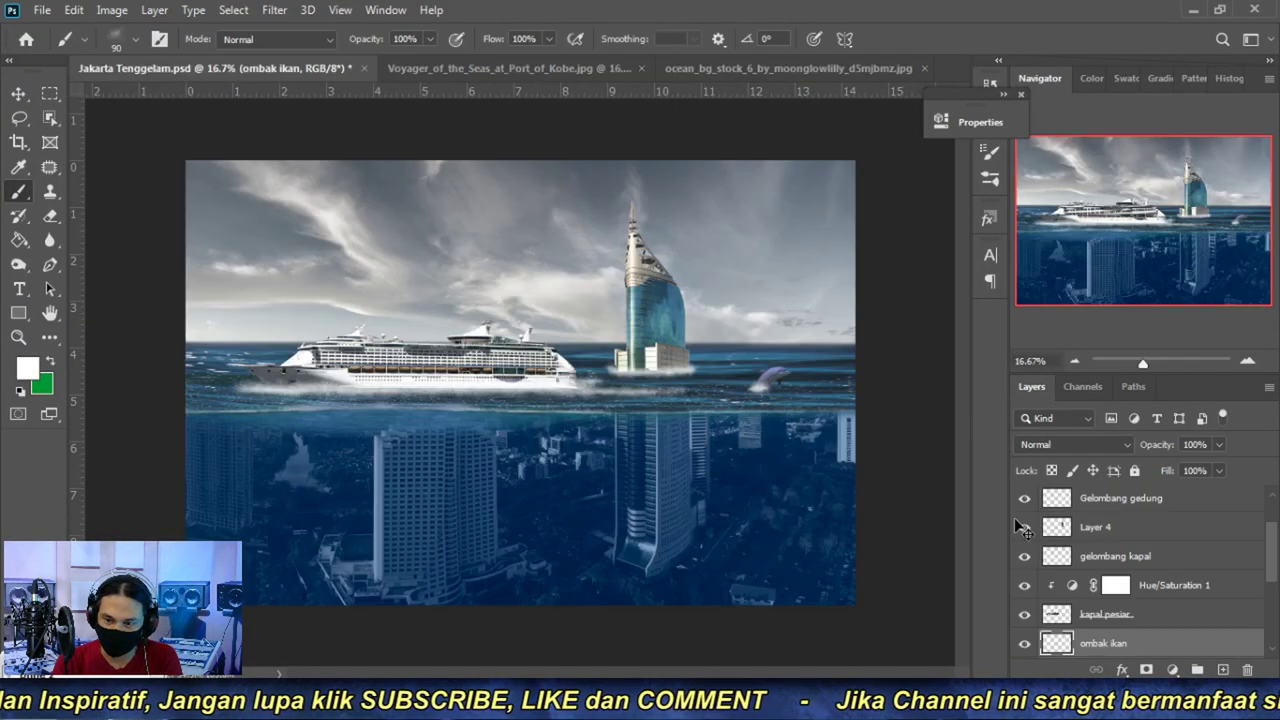
scroll(1160, 610, "up", 2)
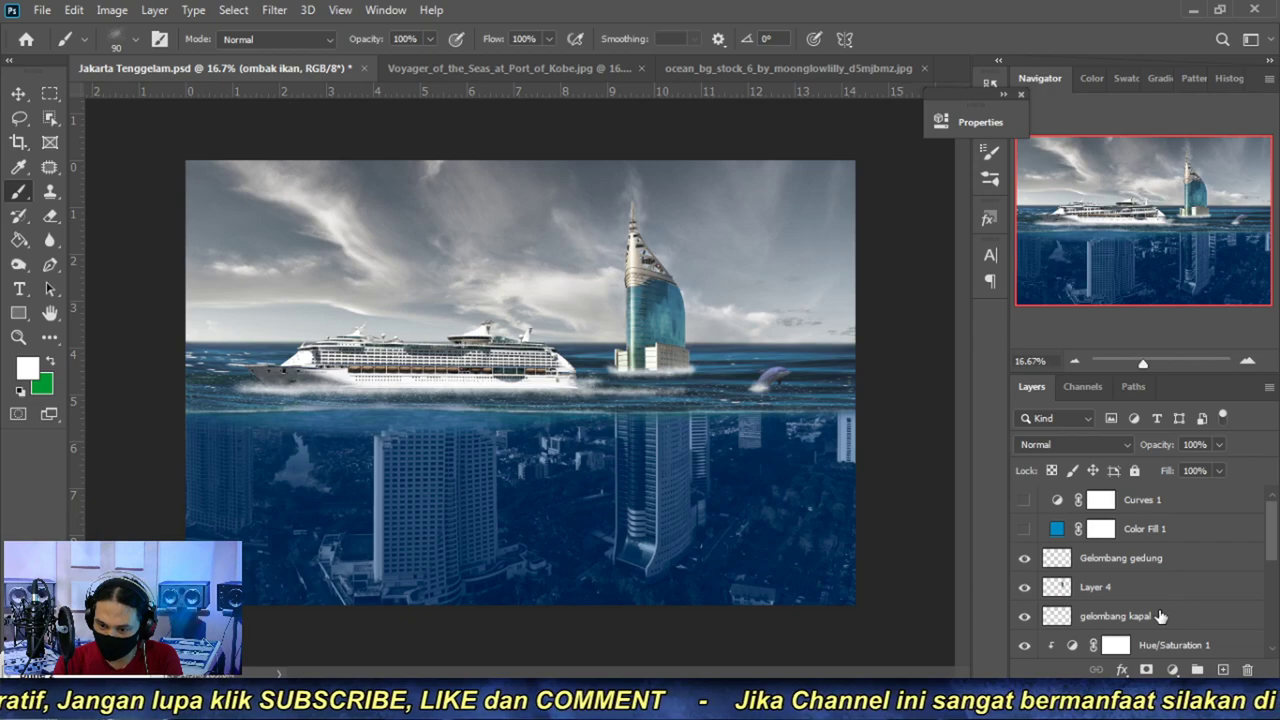
scroll(1160, 616, "down", 1)
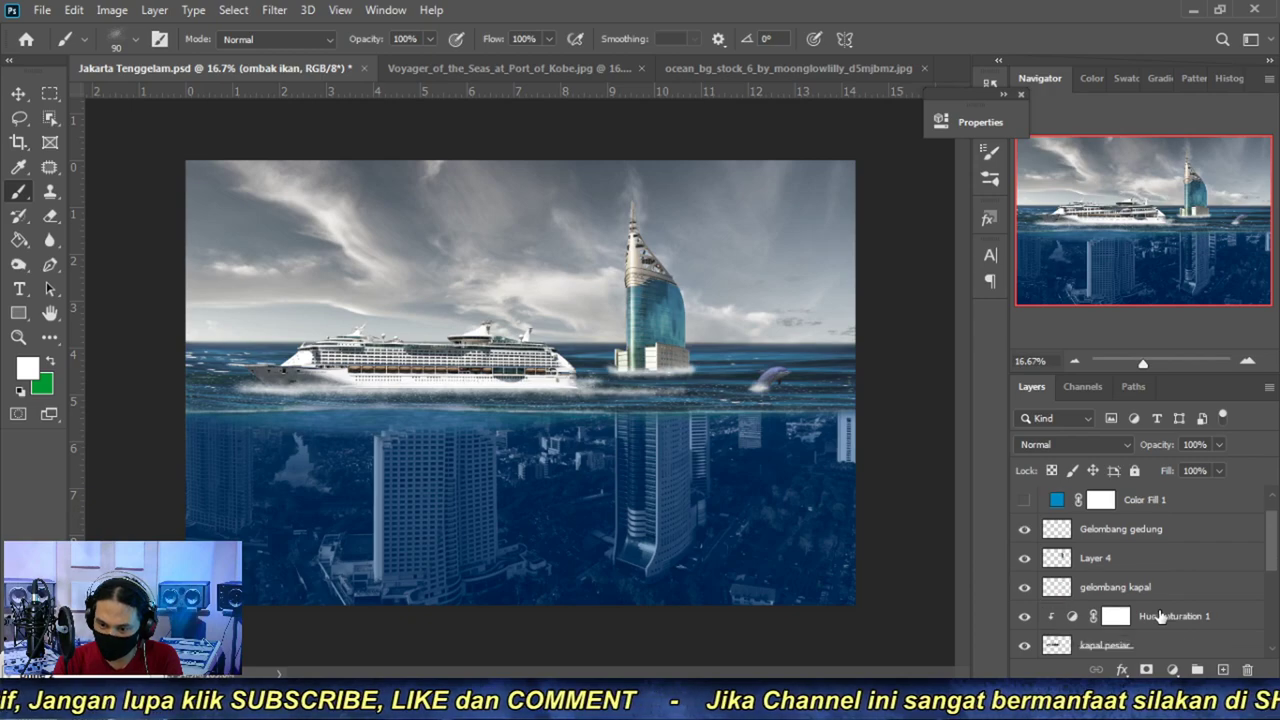
left_click(1146, 537)
key("ctrl+v")
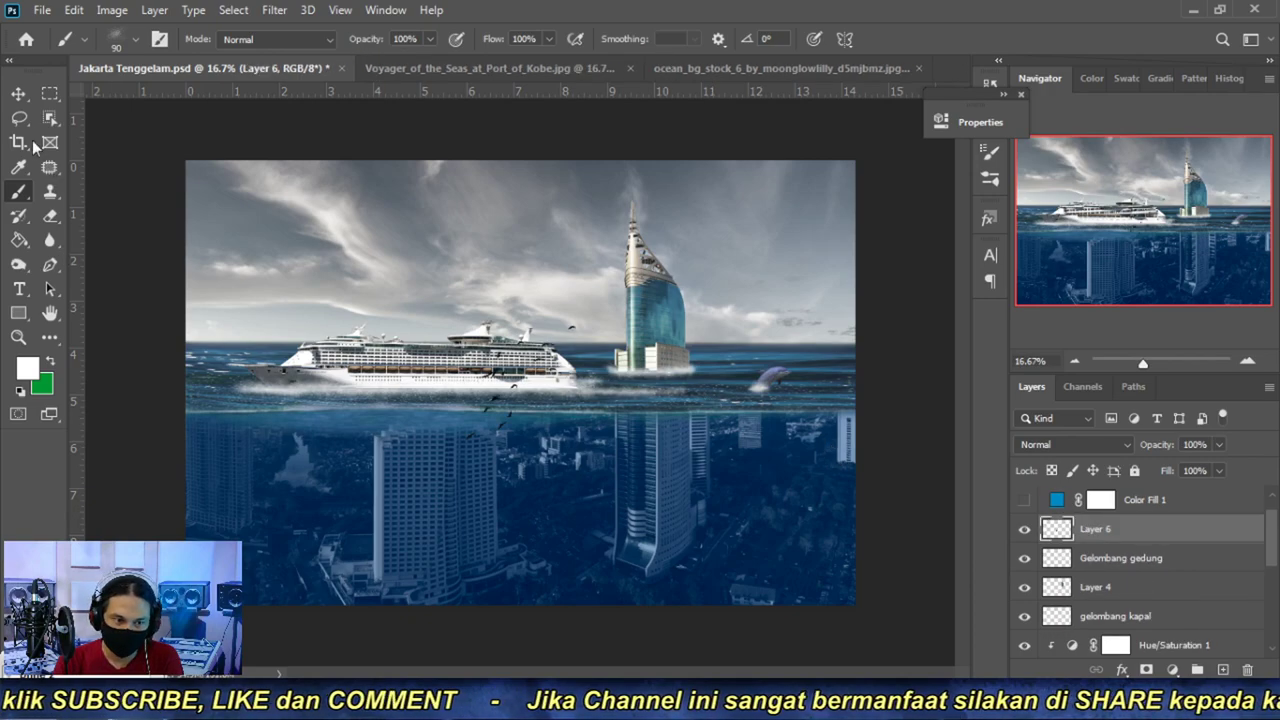
key("v")
left_click_drag(524, 390, 473, 234)
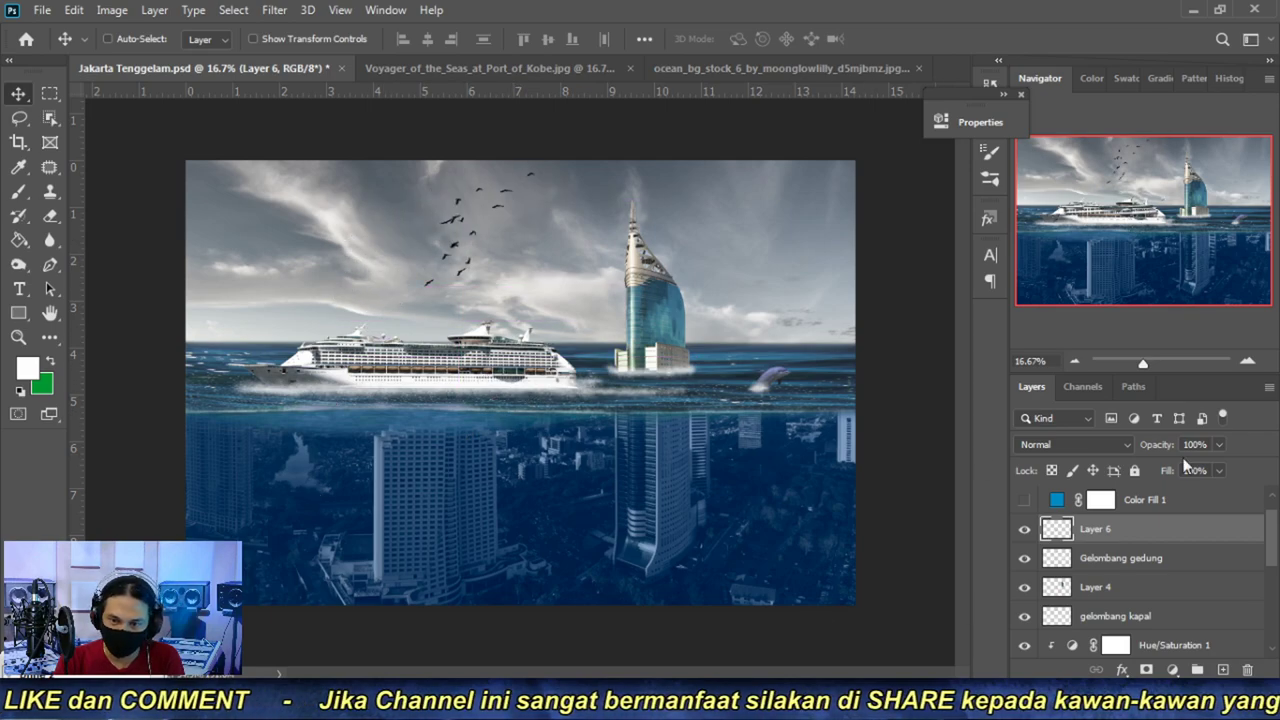
- Scale the birds to about 67% and place them in the upper-right sky near the tower
left_click(1246, 364)
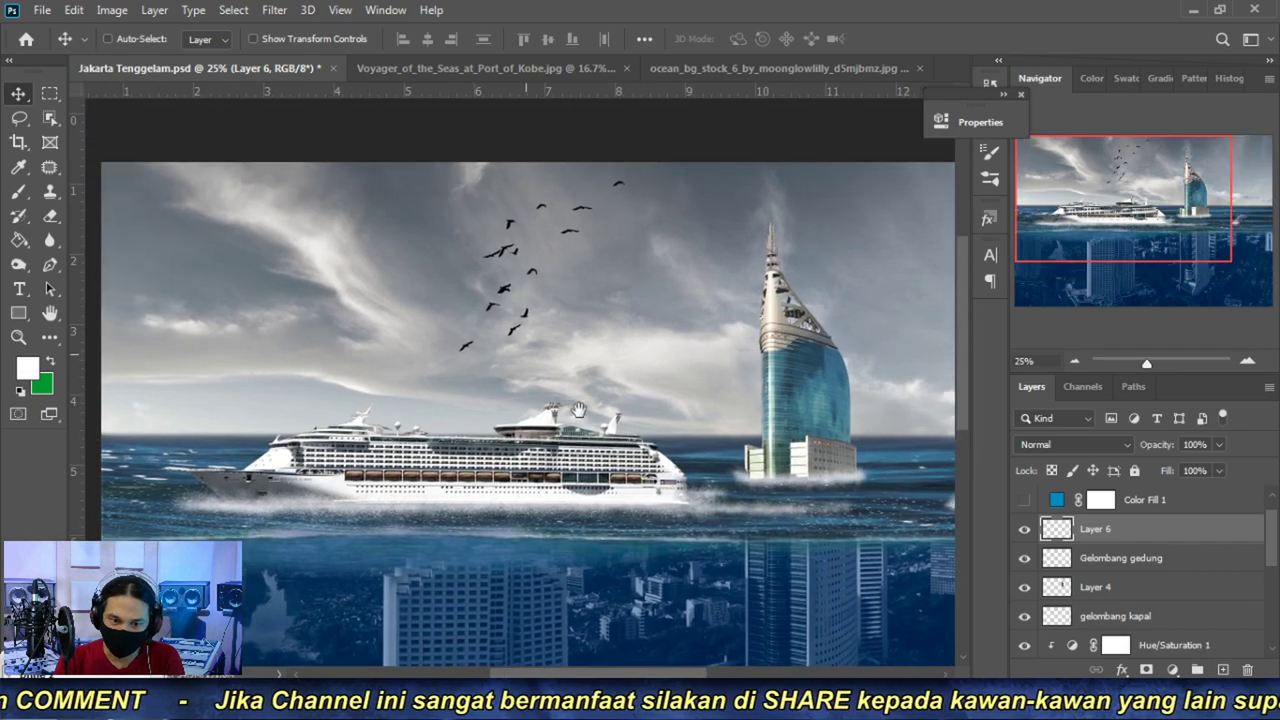
key("ctrl+t")
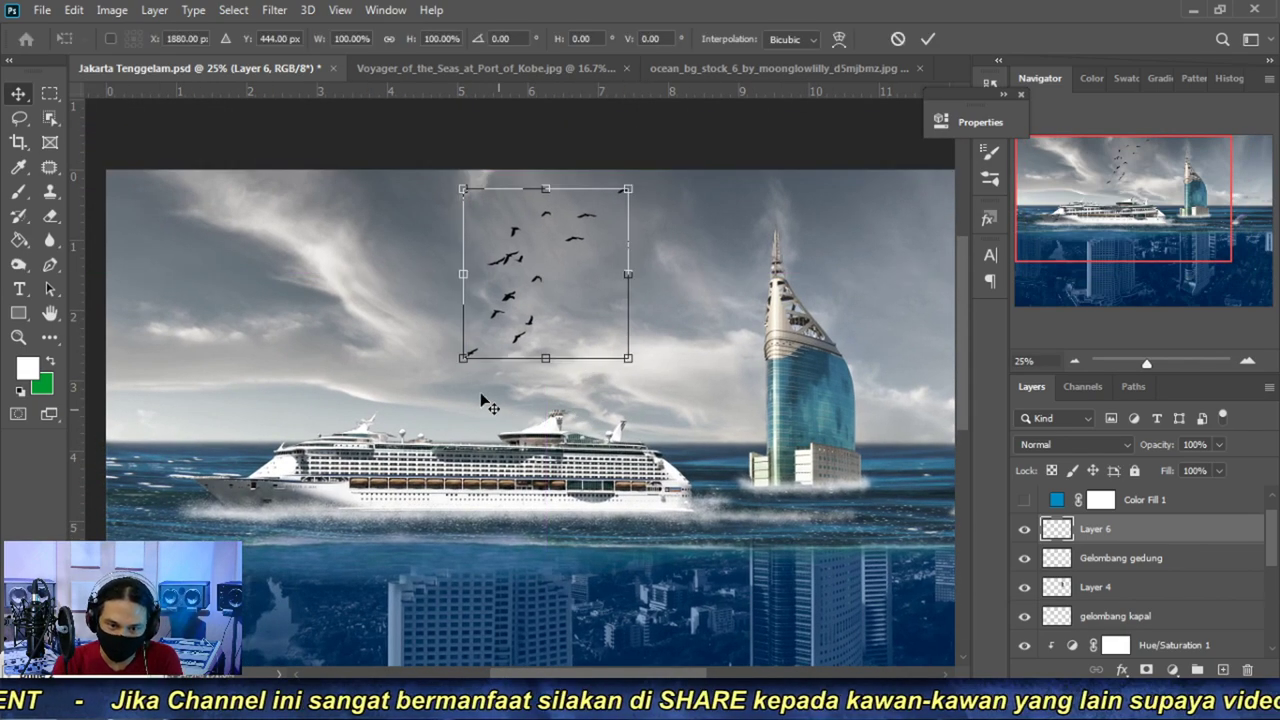
mouse_move(465, 357)
left_mouse_down()
mouse_move(517, 301)
mouse_move(258, 308)
left_mouse_up()
key("Return")
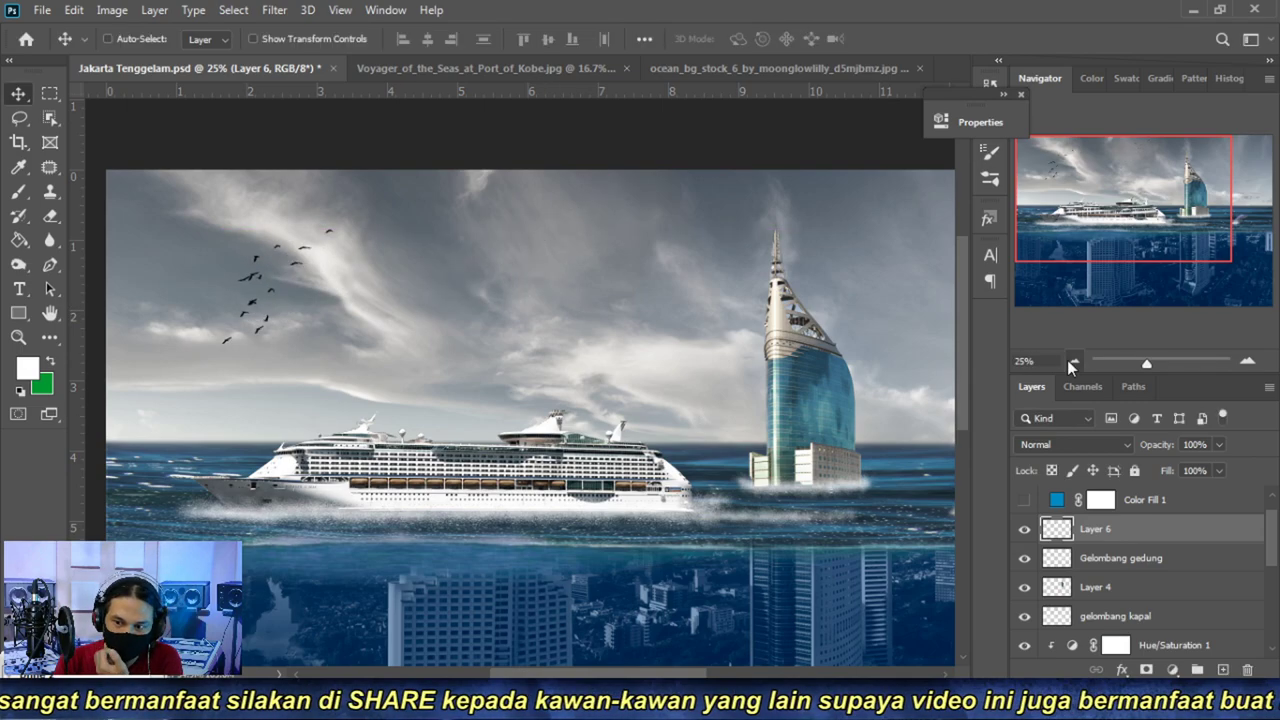
left_click(1072, 360)
left_click_drag(295, 250, 740, 250)
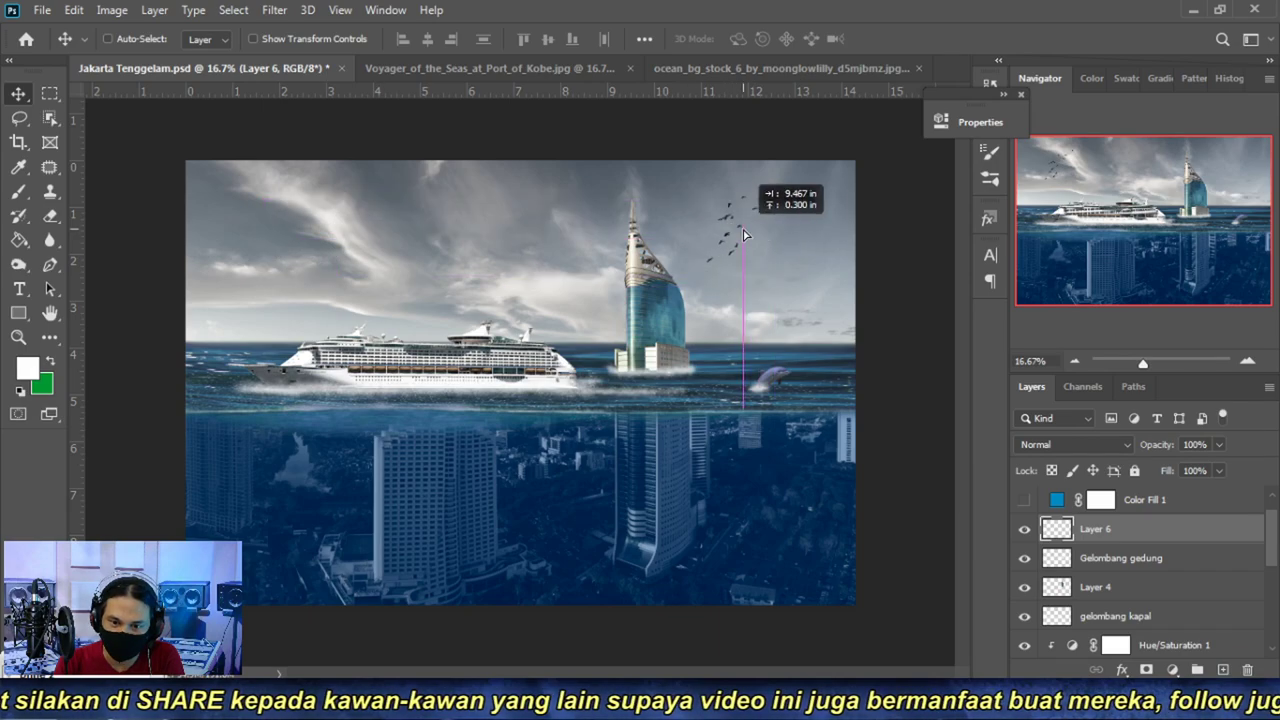
left_click_drag(740, 250, 805, 230)
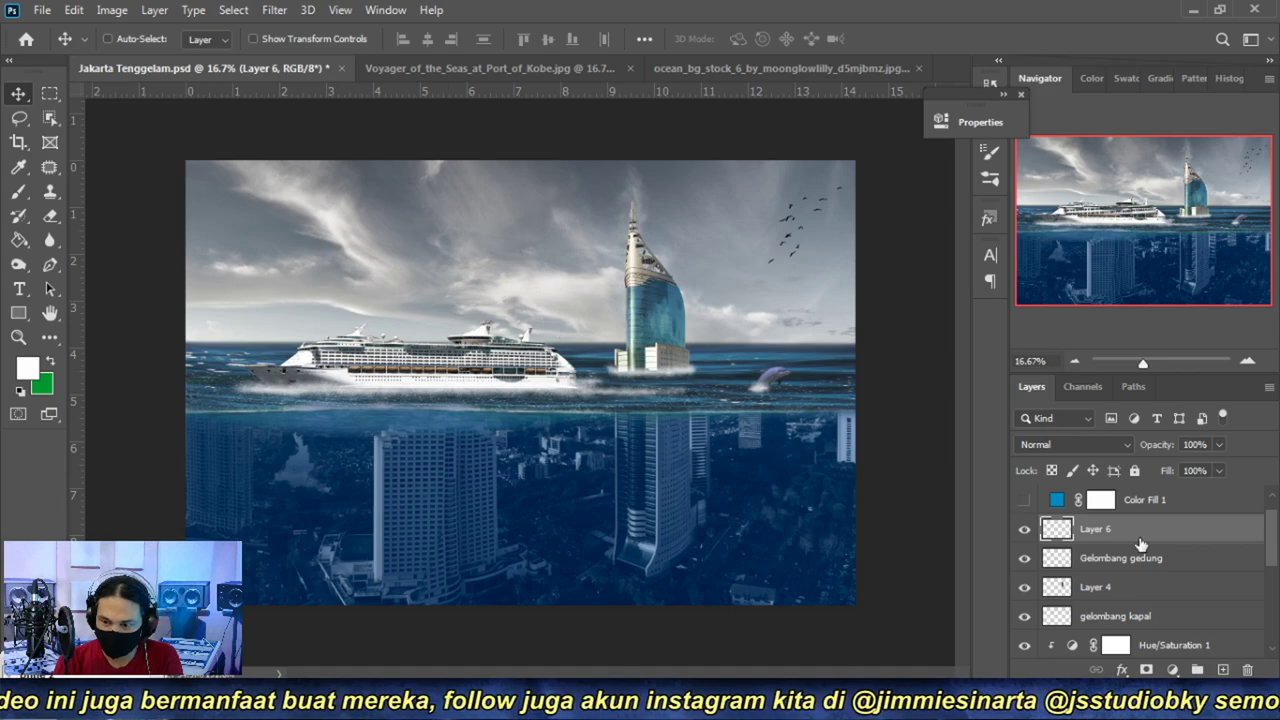
scroll(1141, 543, "up", 1)
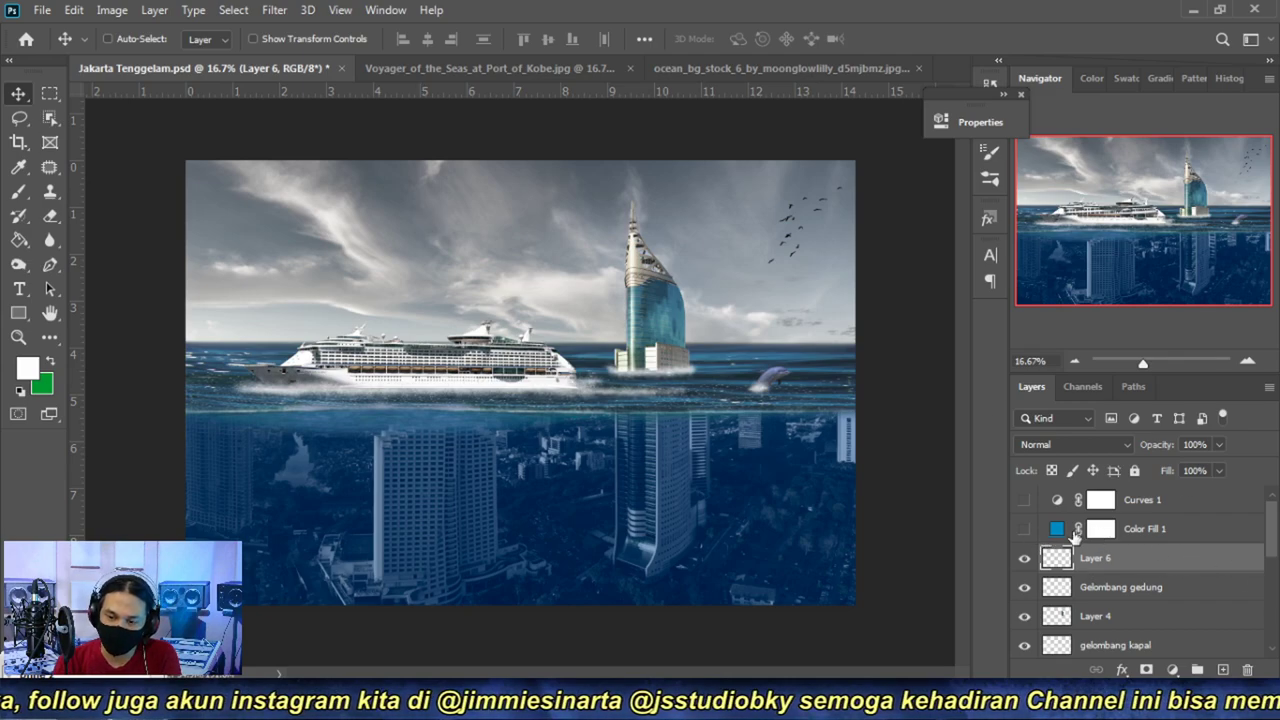
- Drop a trial solid colour fill and switch on the existing blue Color Fill 1 layer instead
left_click(1170, 531)
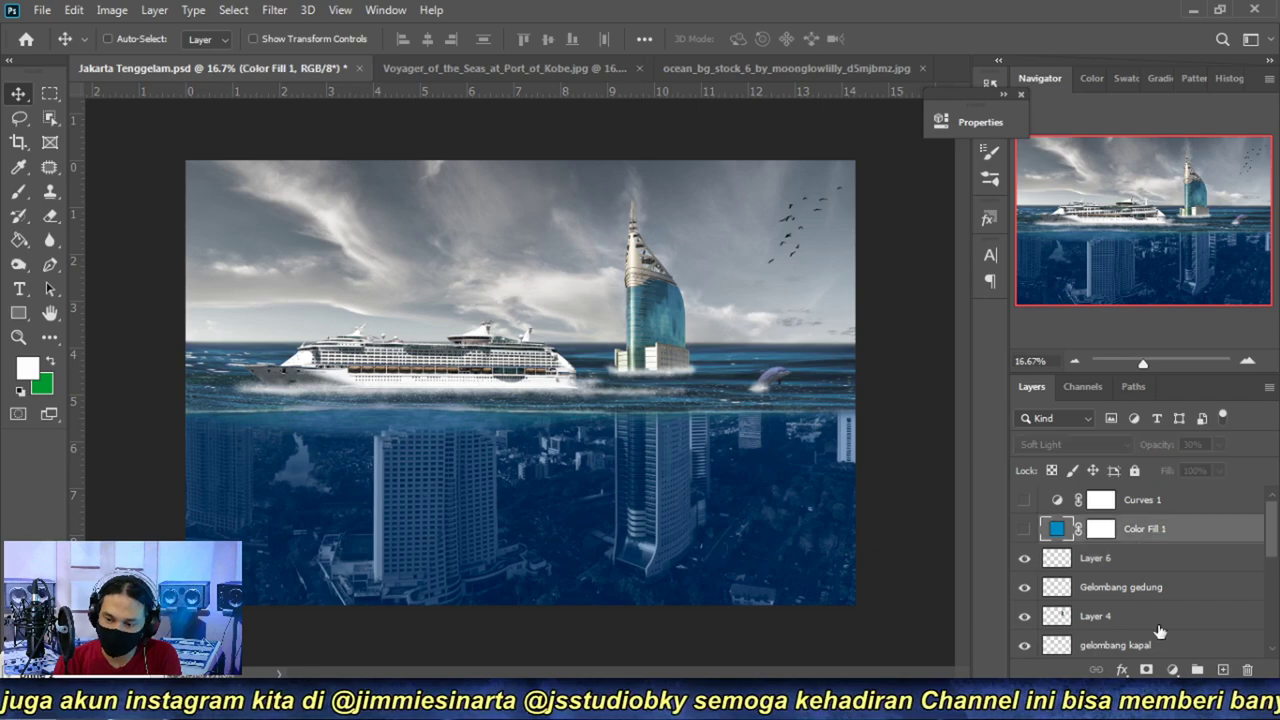
left_click(1173, 670)
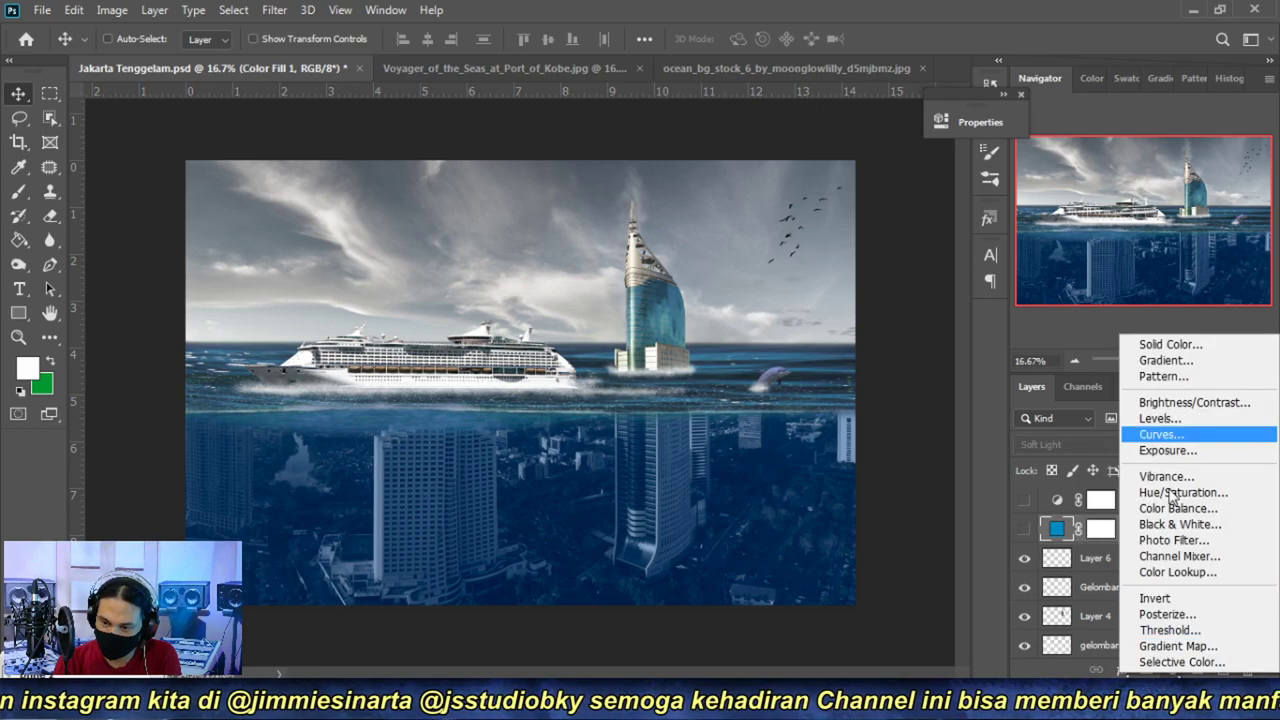
left_click(1170, 344)
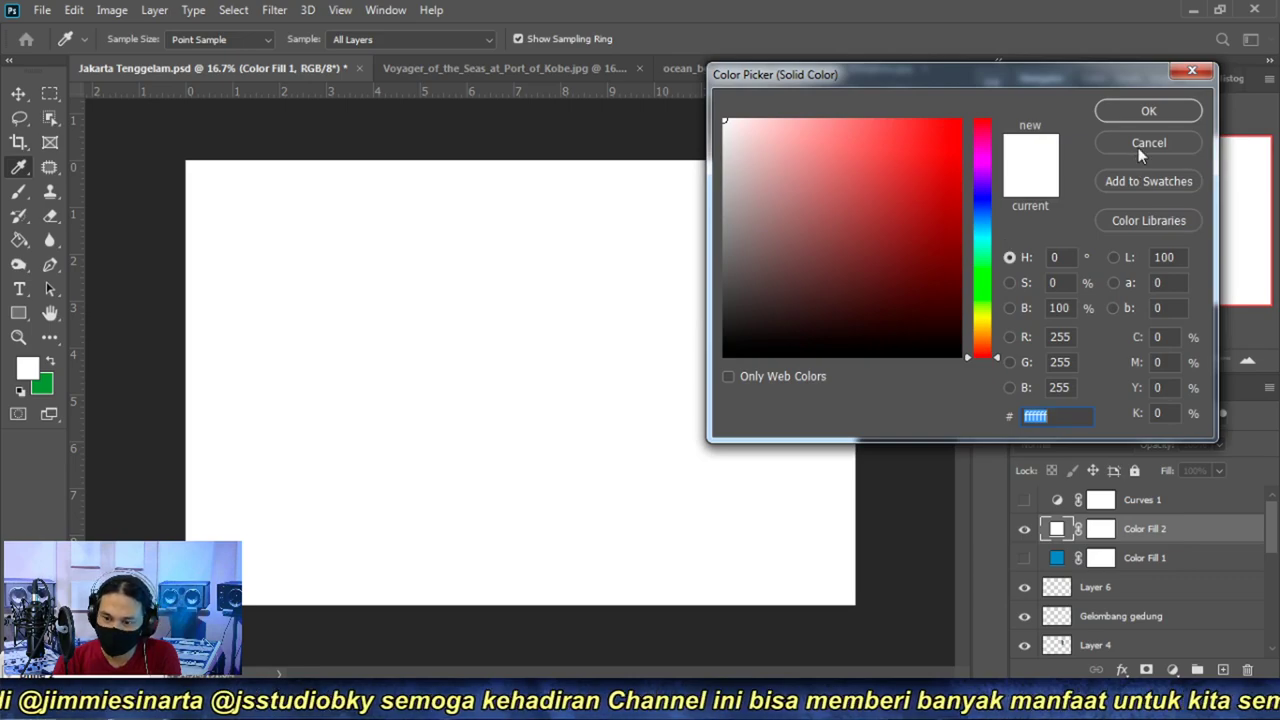
left_click(984, 212)
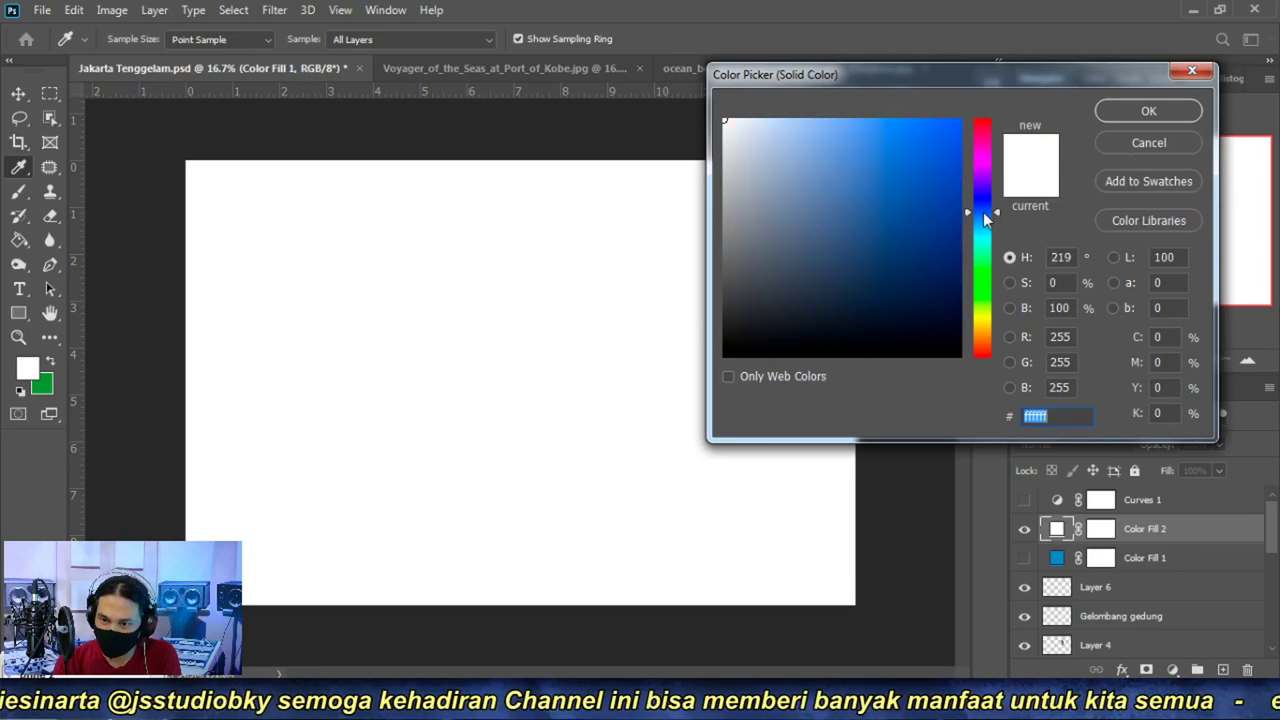
left_click(1146, 150)
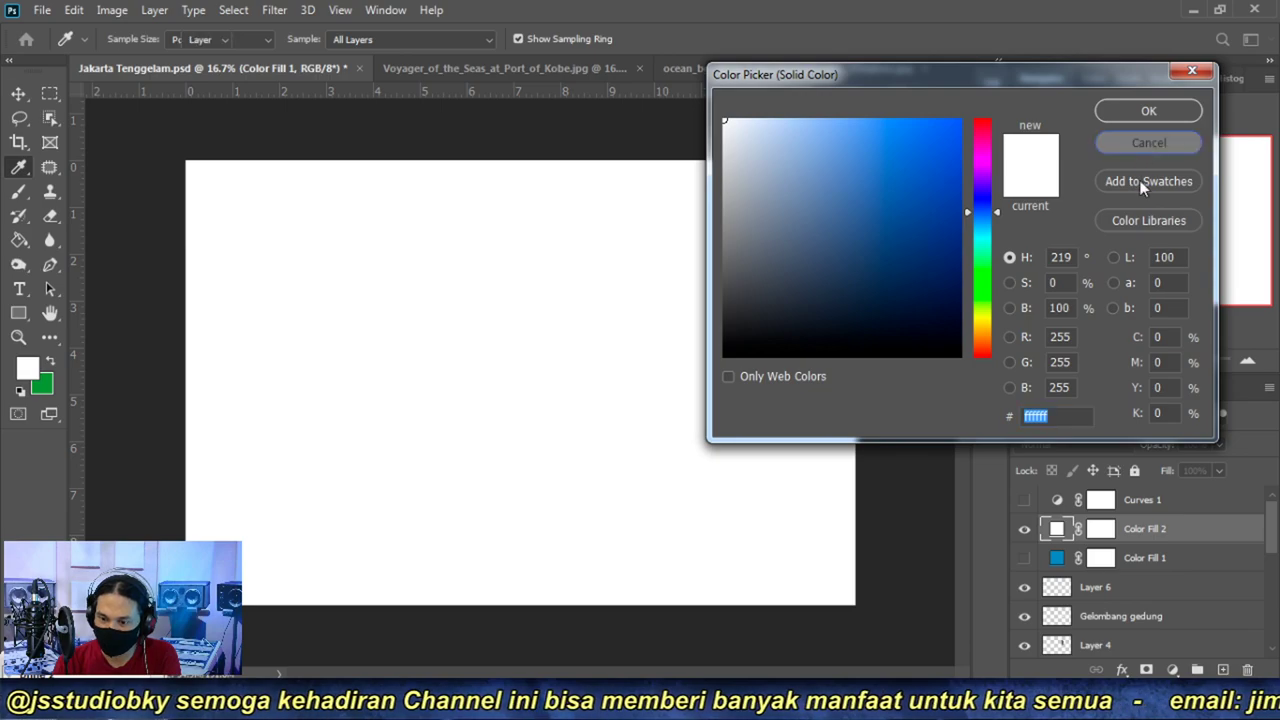
left_click(1024, 530)
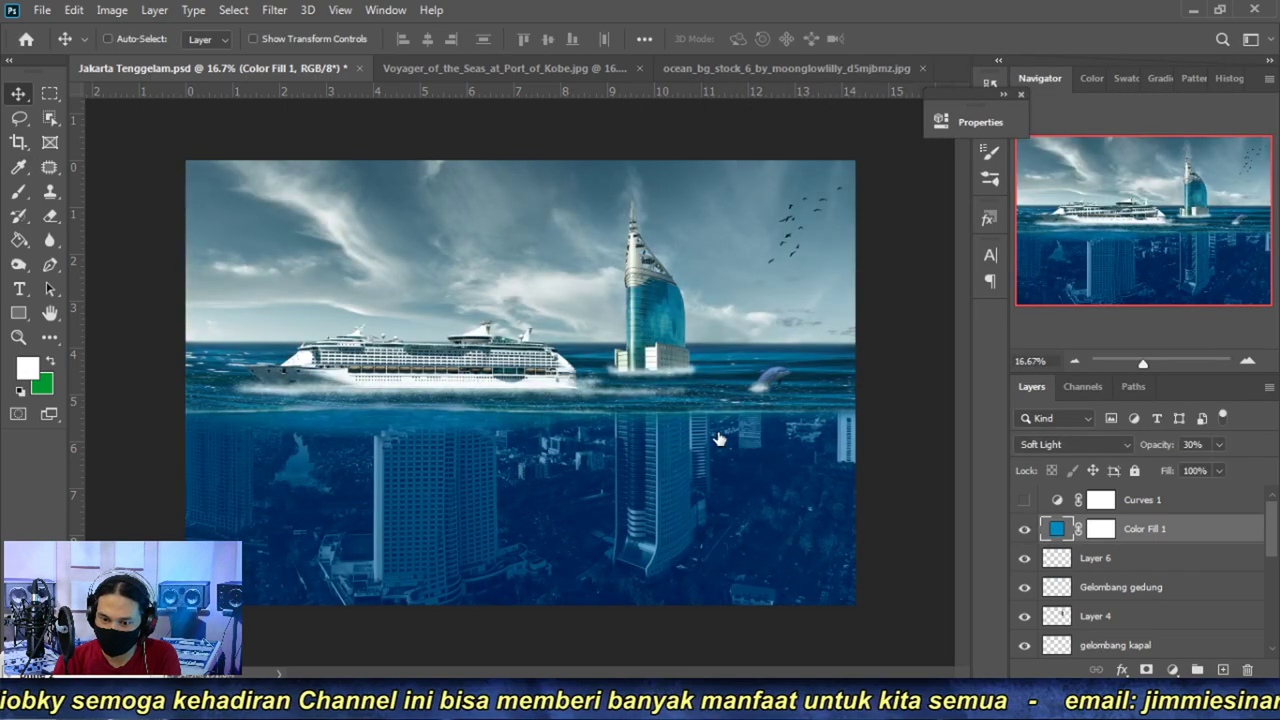
- Keep Color Fill 1's blend mode at Soft Light after previewing other modes
left_click(1247, 361)
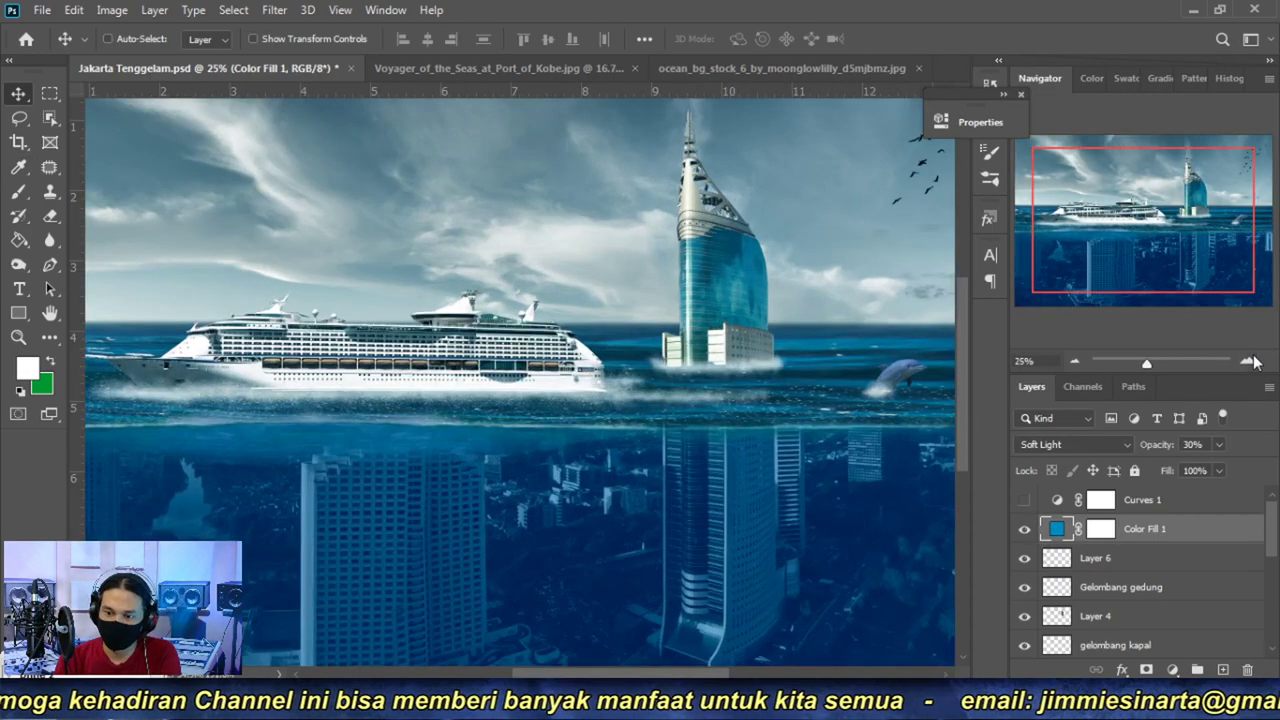
left_click(1134, 441)
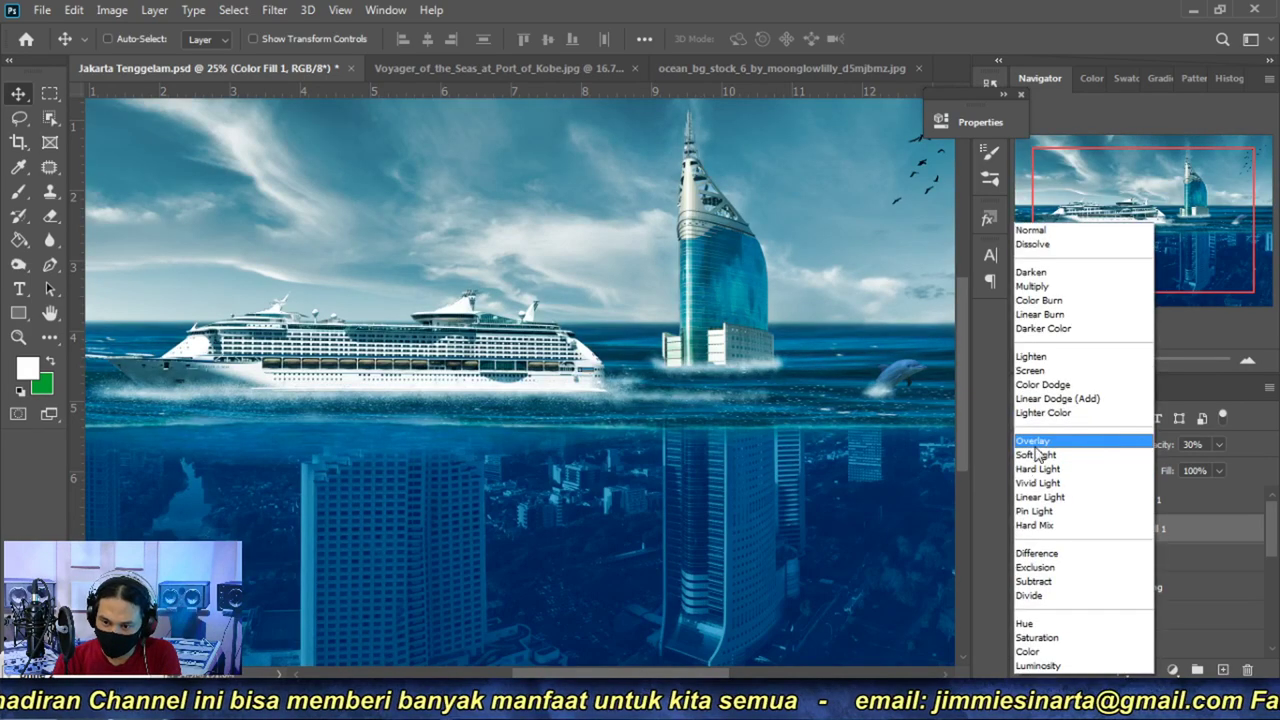
left_click(1075, 453)
left_click(1203, 448)
type("25")
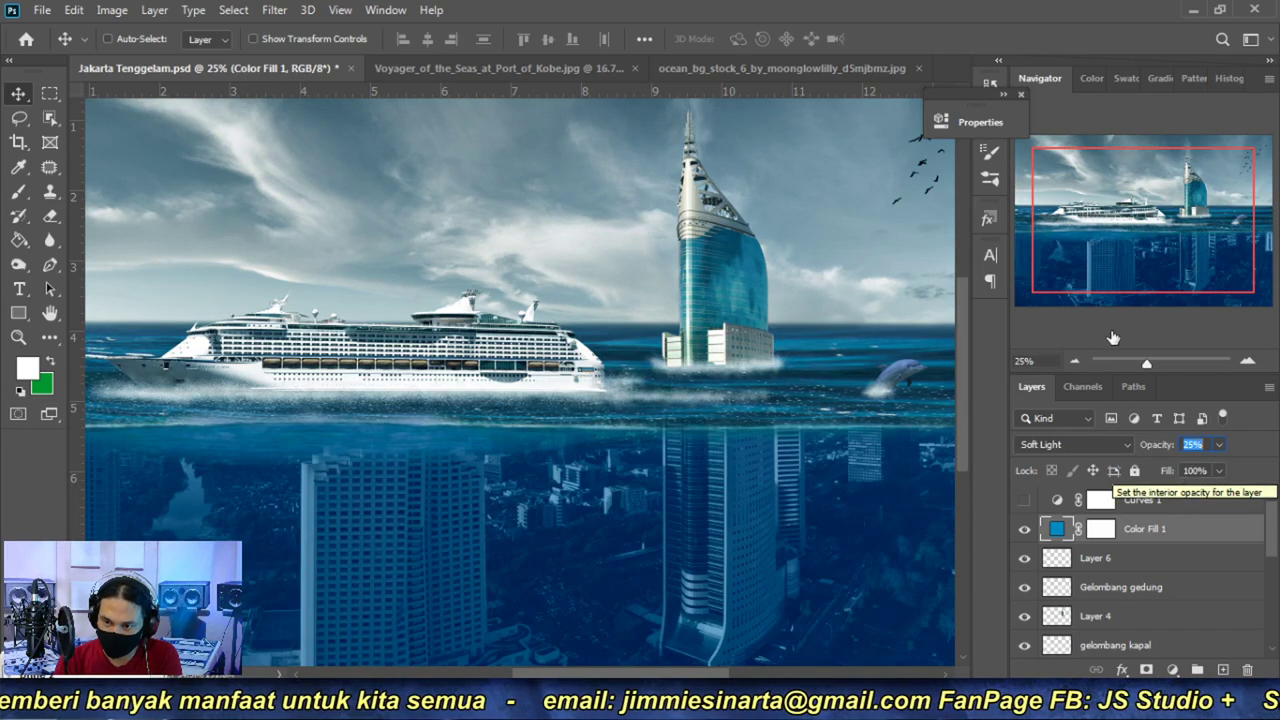
left_click(1074, 358)
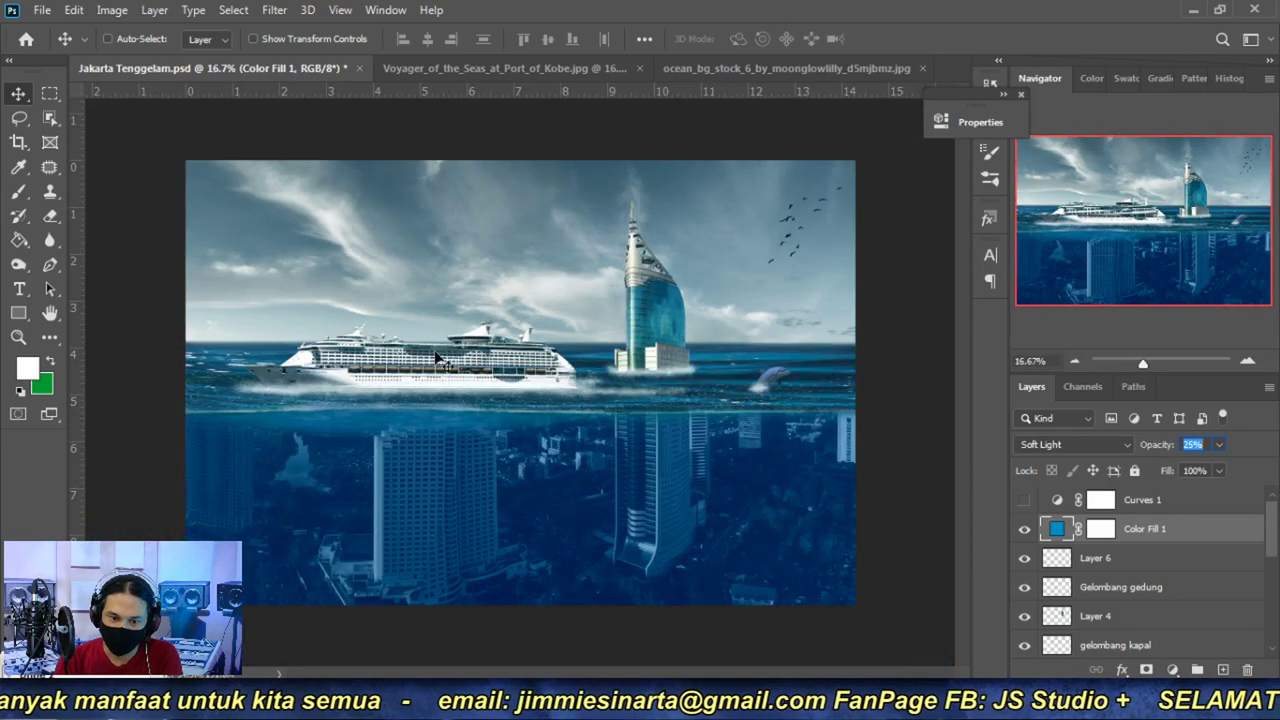
- Zoom and pan around the composite to check the blue tint, including the leaping dolphin
left_click(1248, 362)
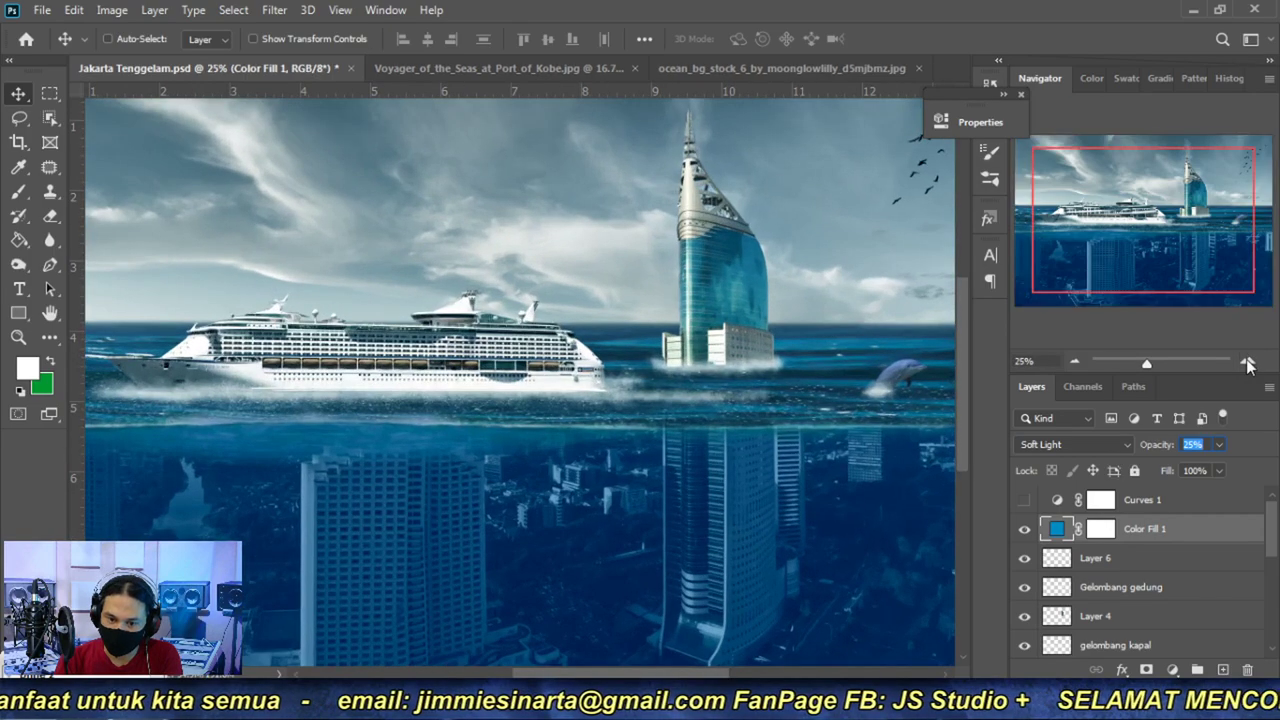
mouse_move(1180, 252)
left_mouse_down()
mouse_move(1158, 276)
mouse_move(1118, 222)
left_mouse_up()
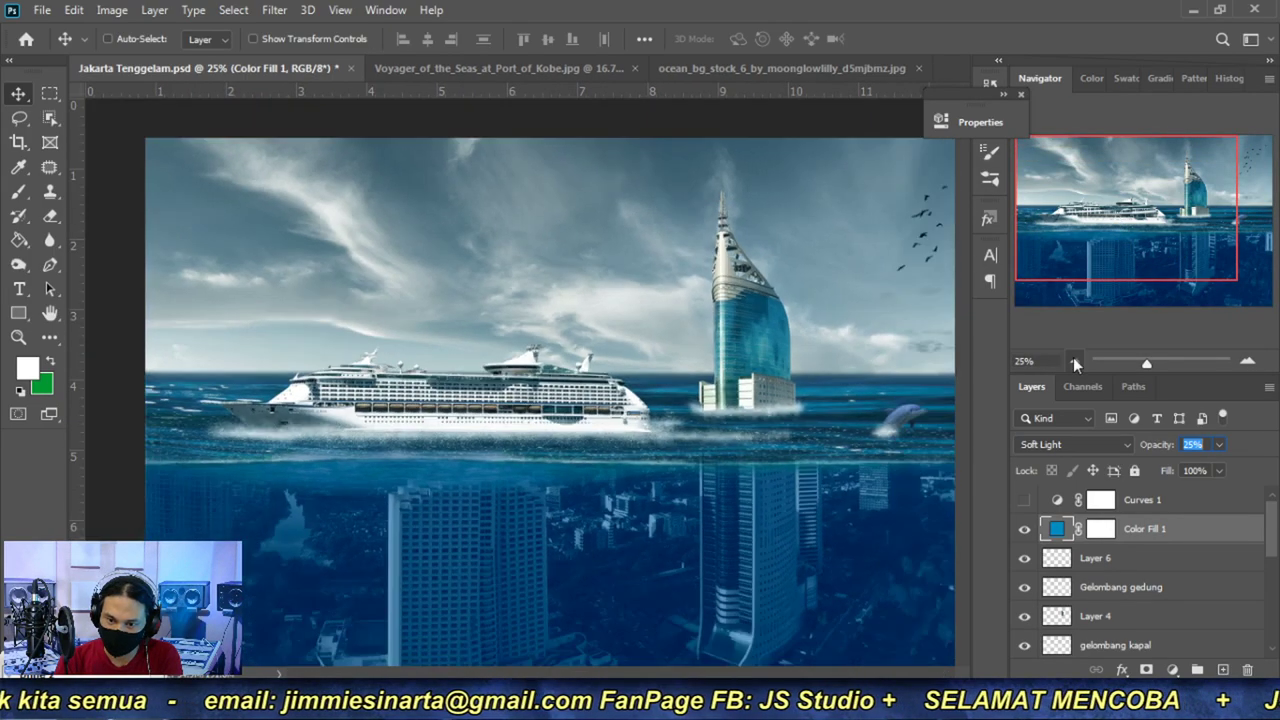
left_click(1074, 360)
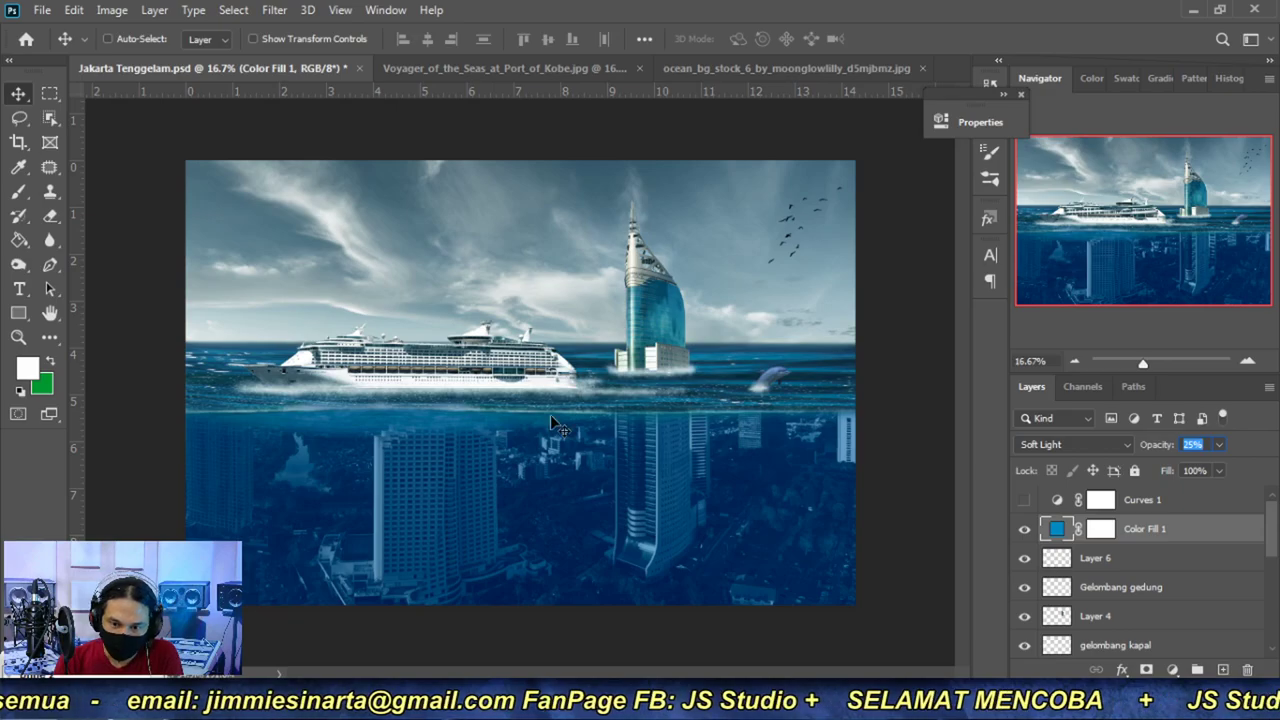
left_click(1247, 361)
left_click(1247, 361)
left_click(1247, 361)
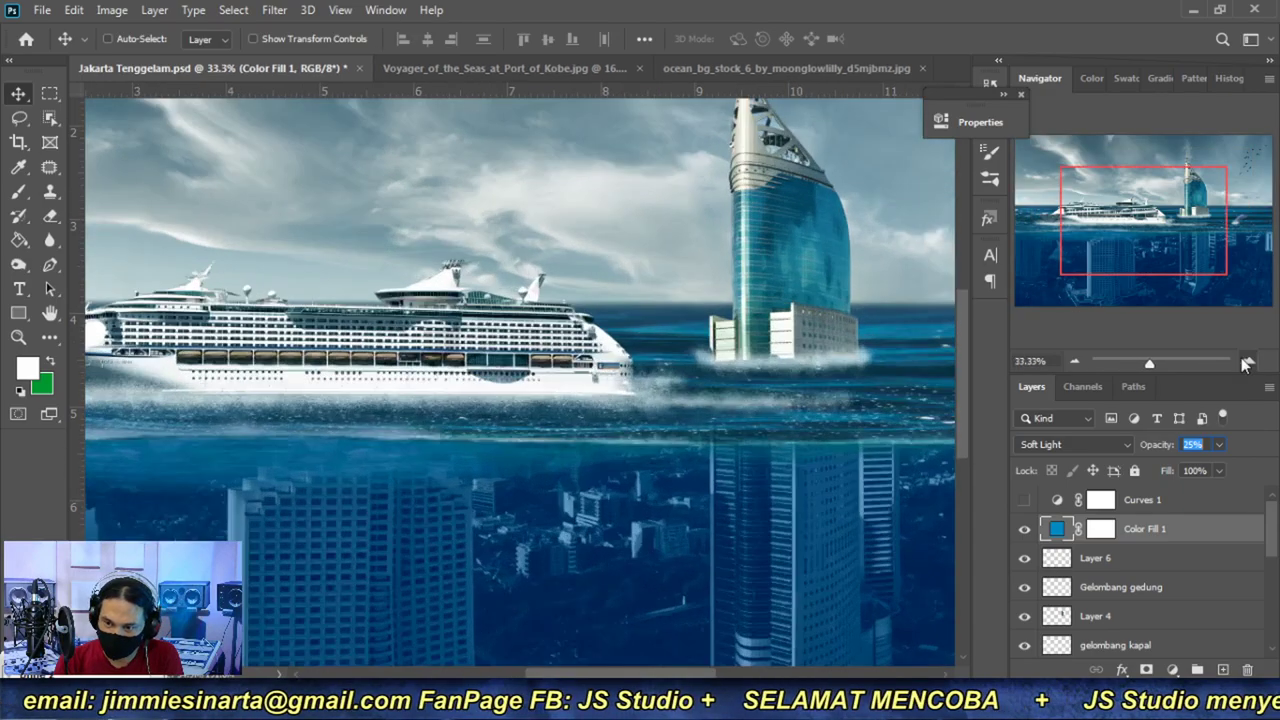
left_click_drag(1130, 230, 1242, 248)
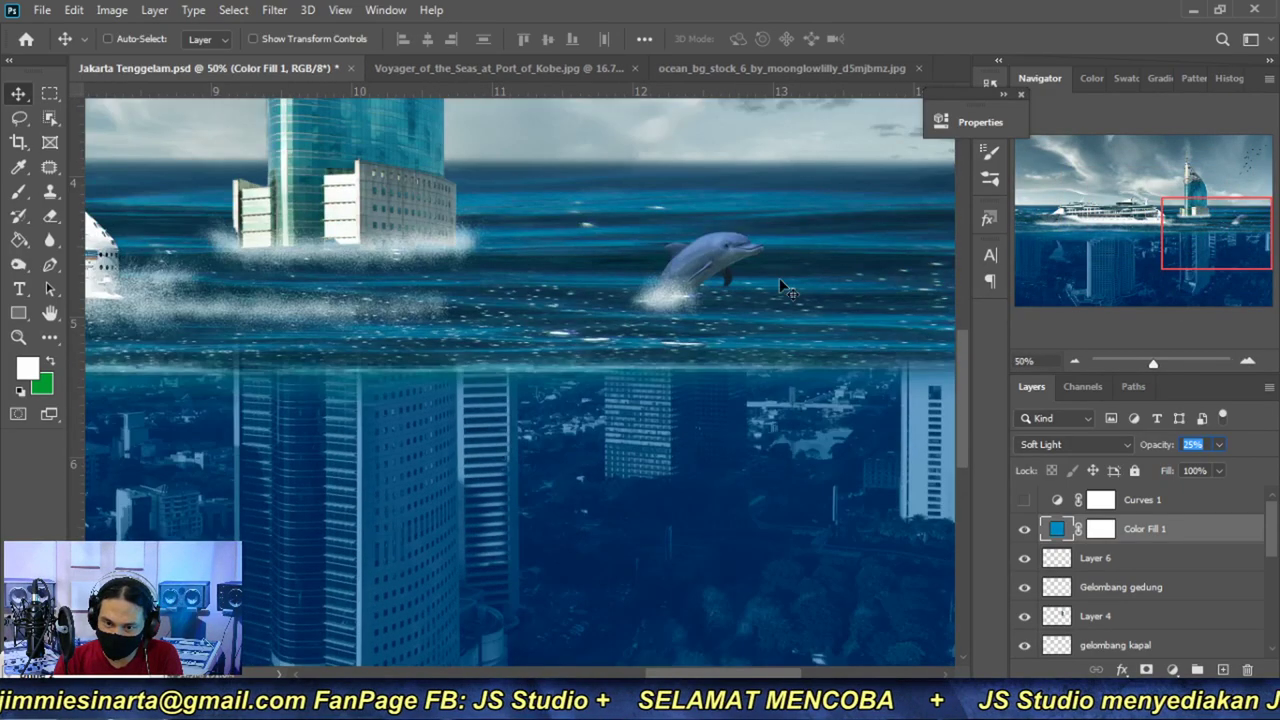
left_click(1073, 361)
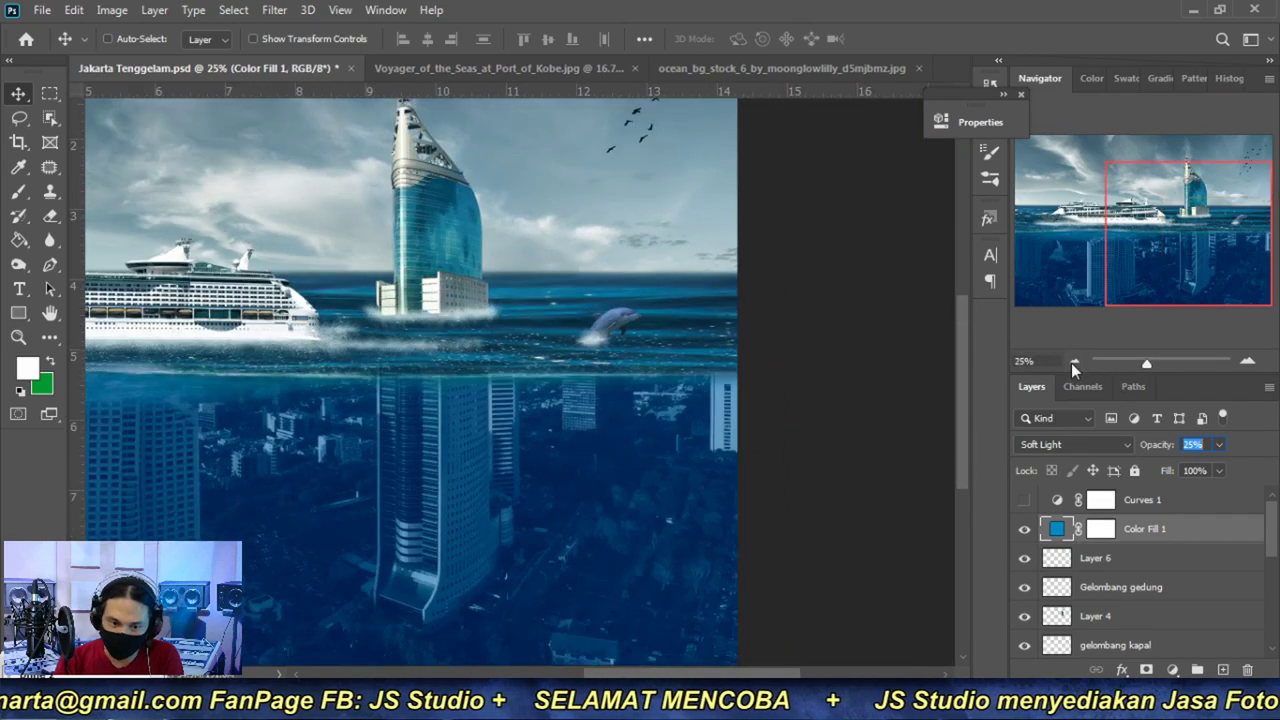
left_click(1073, 361)
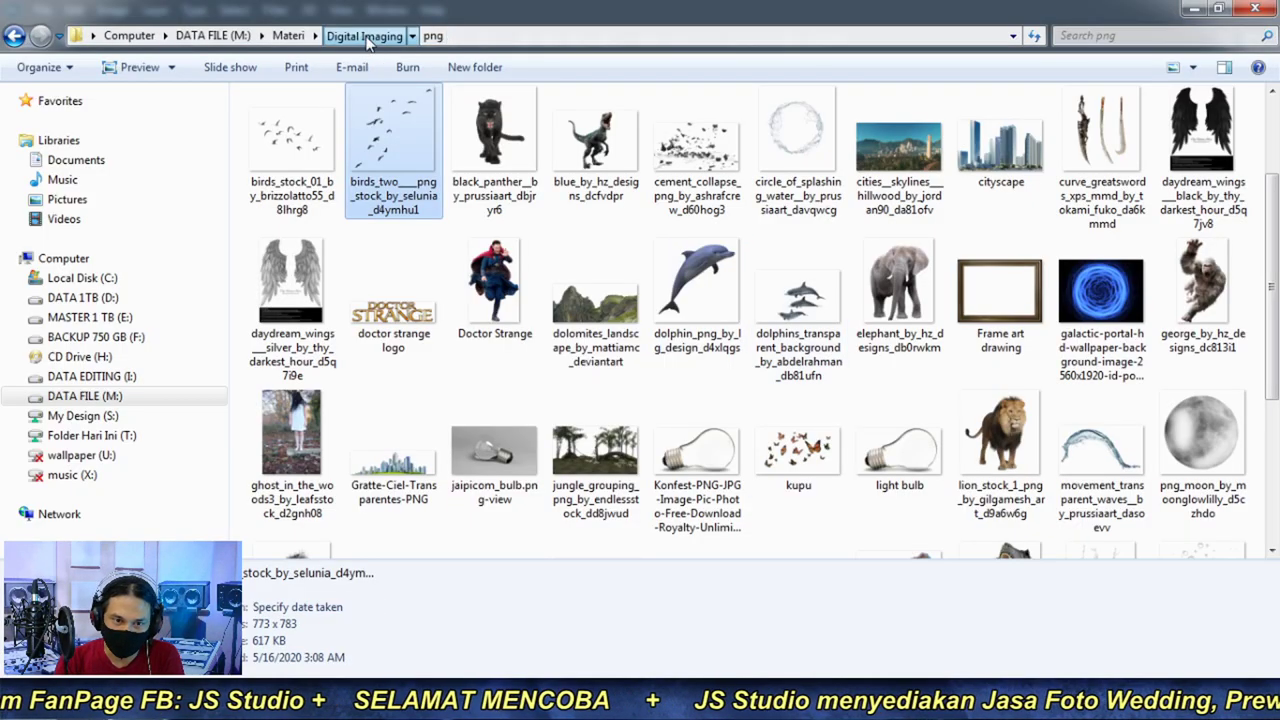
- Browse the Digital Imaging stock folder and preview the underwater bubbles photo
left_click(363, 35)
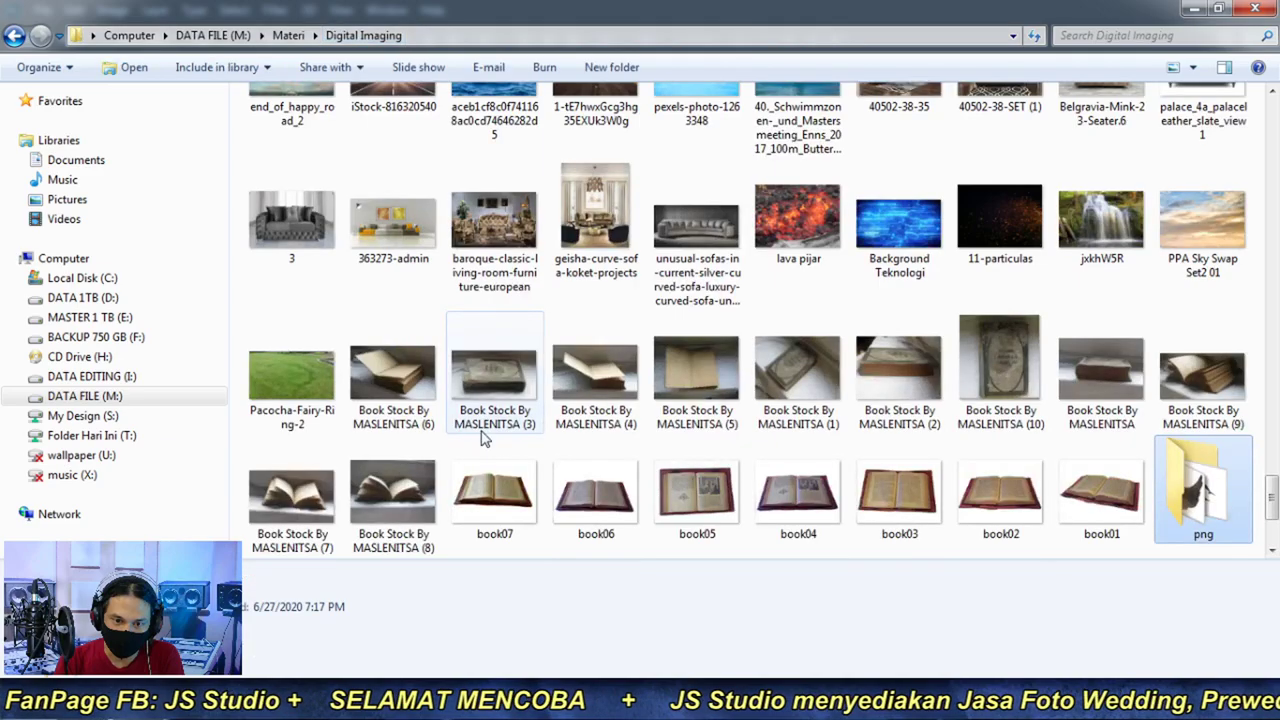
scroll(481, 437, "up", 10)
scroll(481, 437, "up", 10)
scroll(481, 437, "up", 10)
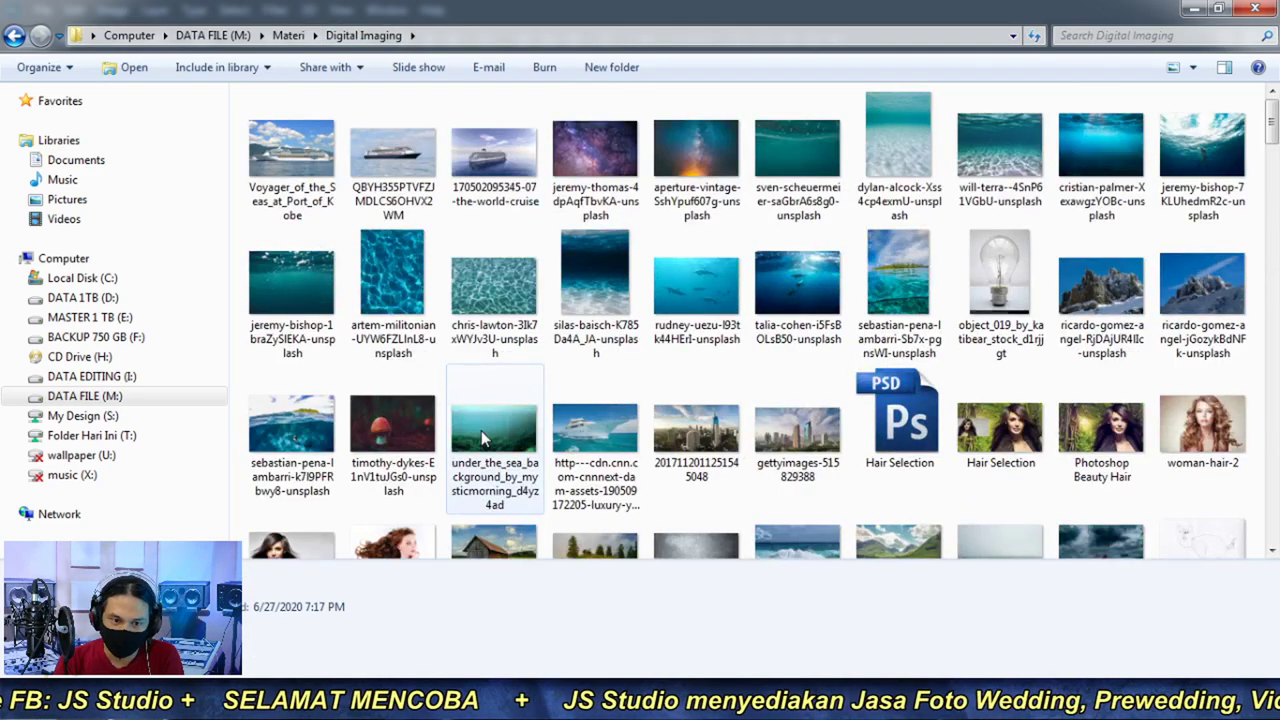
double_click(272, 278)
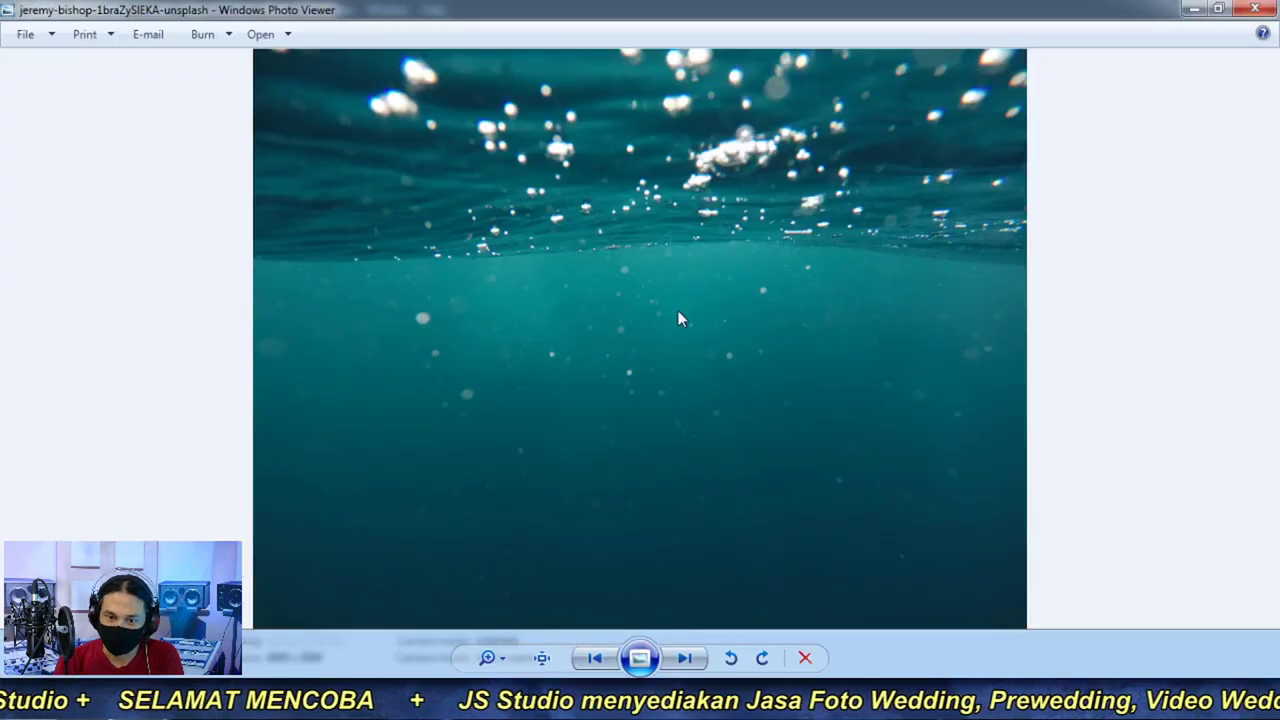
left_click(1254, 12)
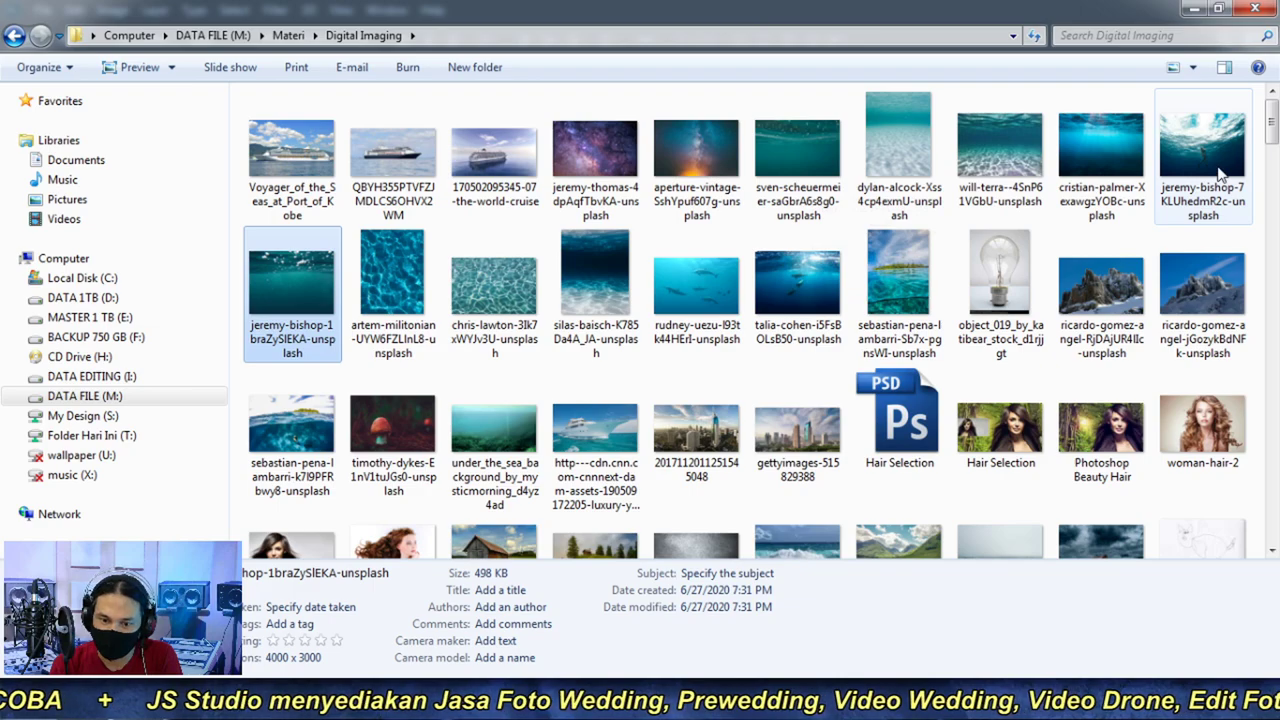
- Open the underwater dolphins photo in Adobe Photoshop 2020
left_click(676, 322)
double_click(676, 322)
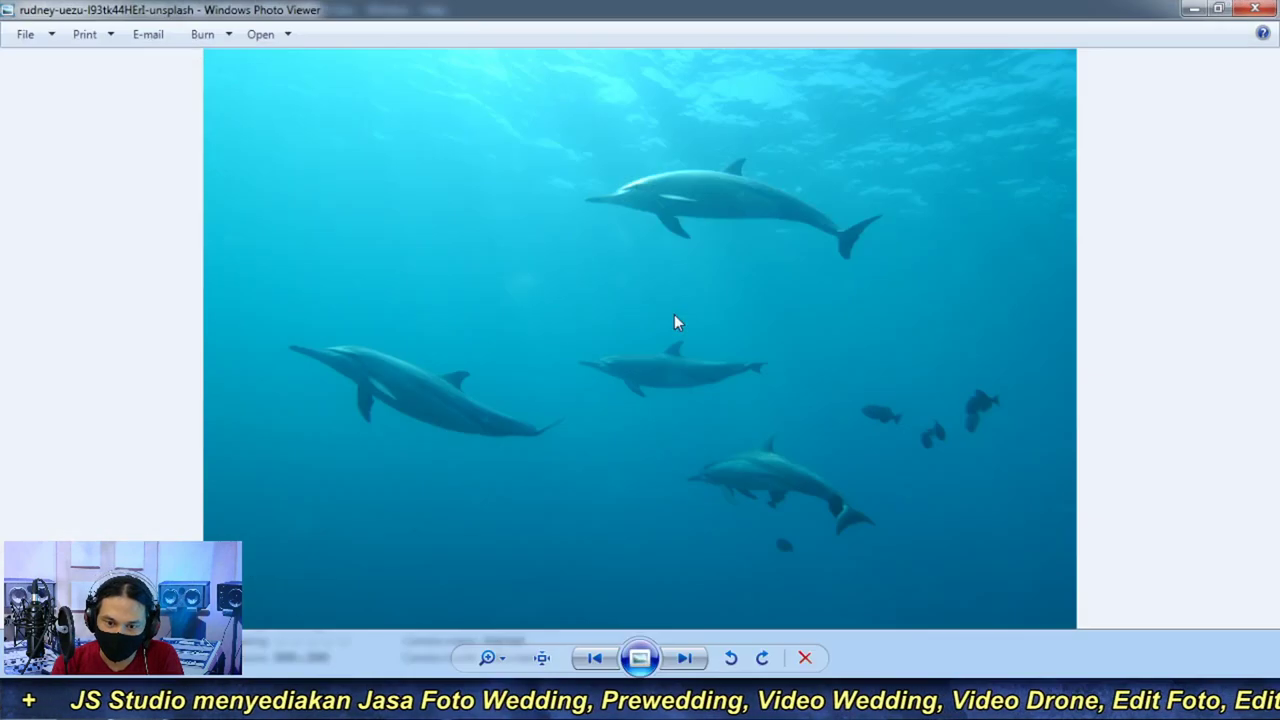
right_click(705, 186)
left_click(1030, 277)
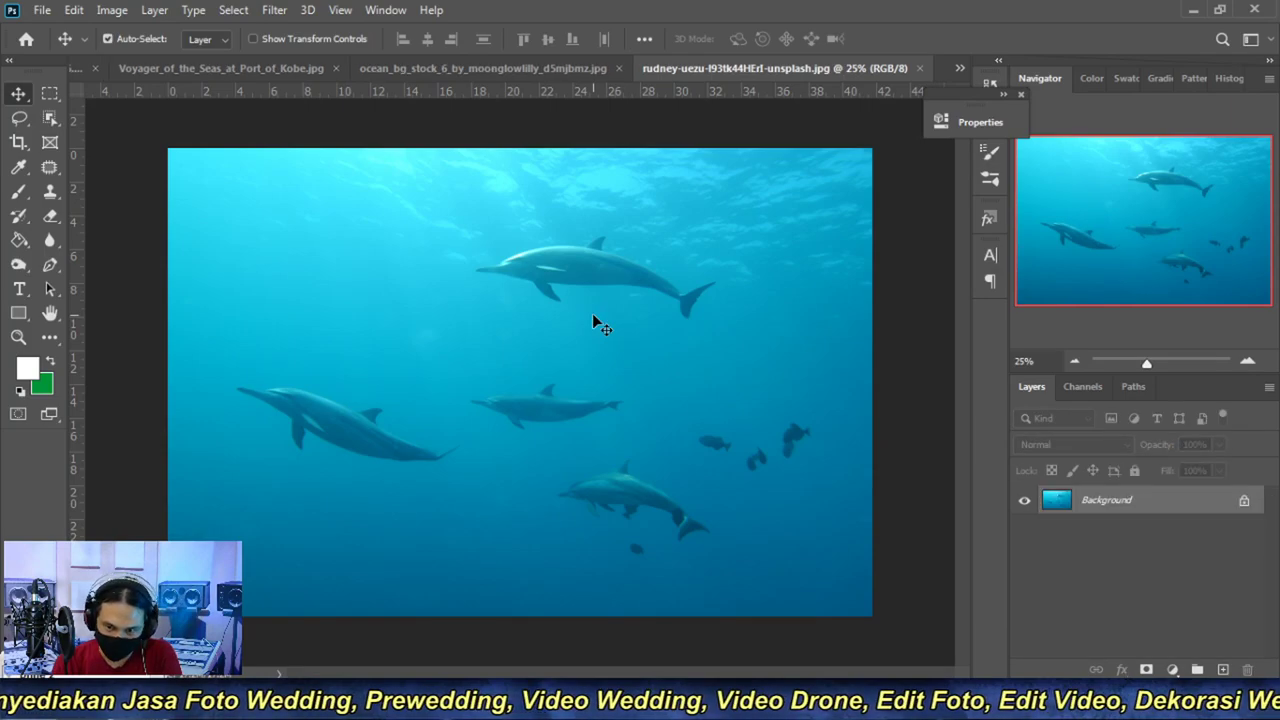
- Select the entire dolphins photo, then return to Jakarta Tenggelam with its layers scrolled down to 'kota'
key("ctrl+a")
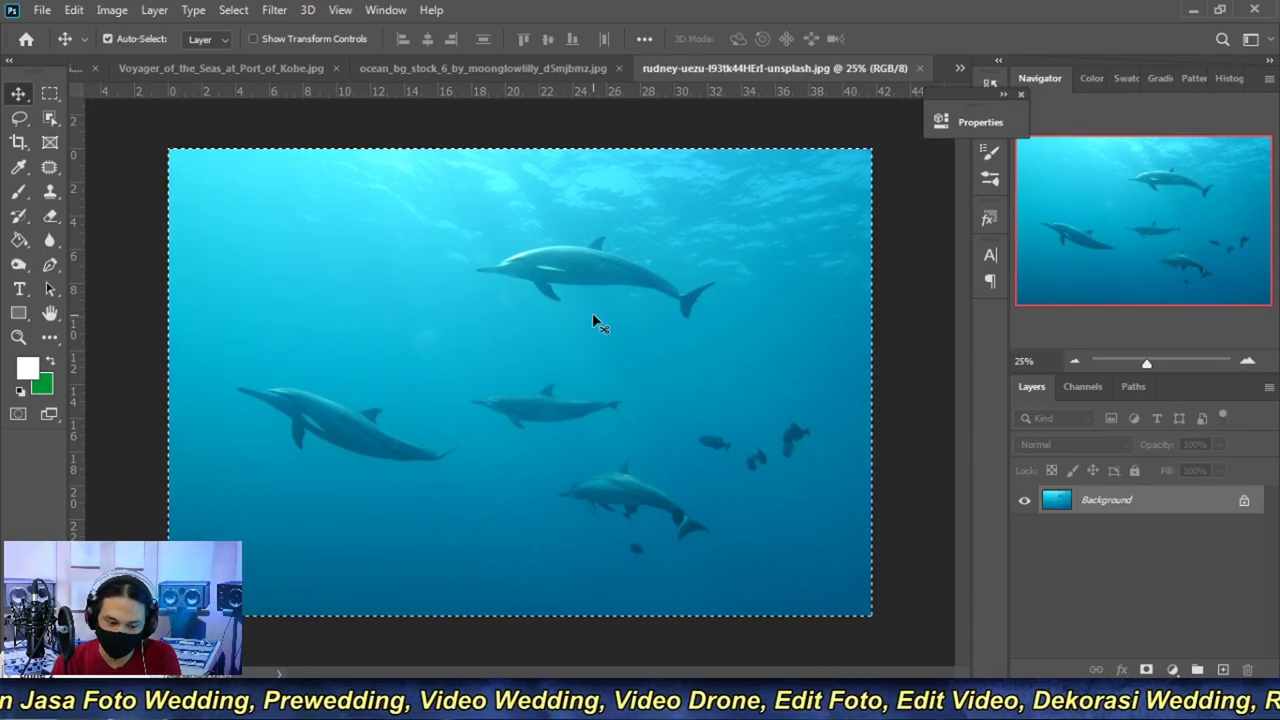
key("ctrl+Tab")
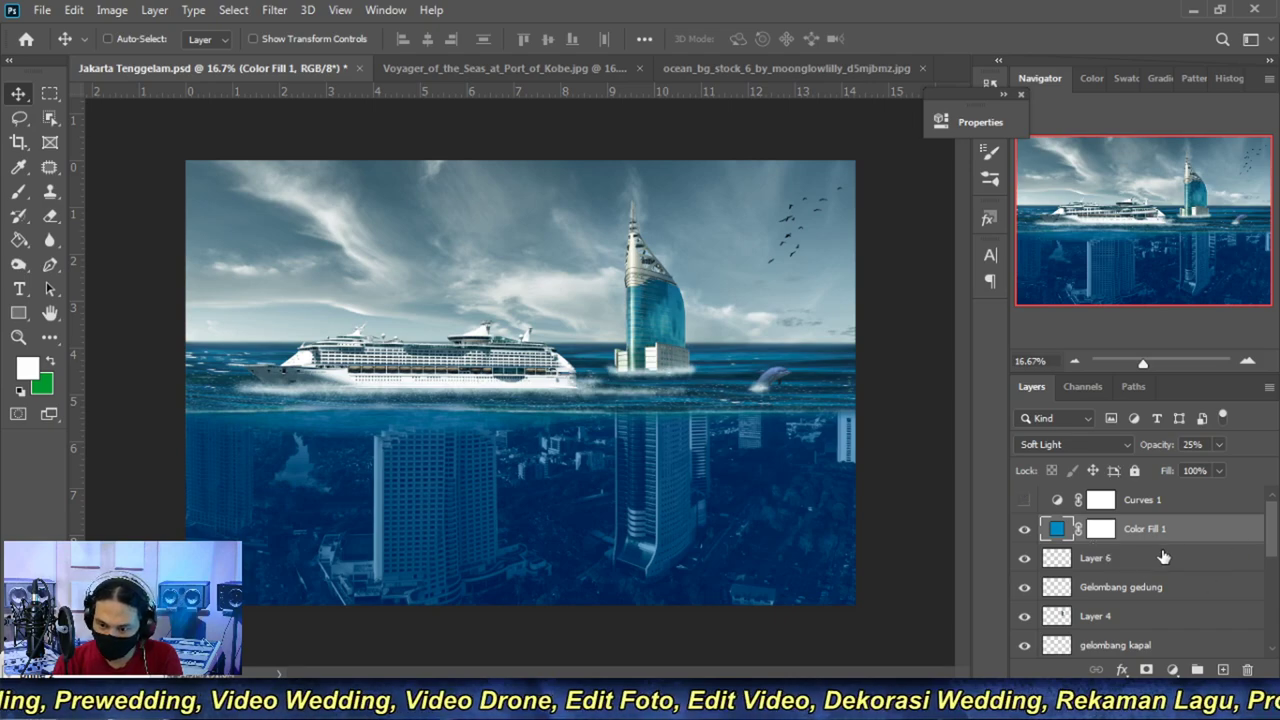
scroll(1163, 557, "down", 1)
scroll(1165, 570, "down", 1)
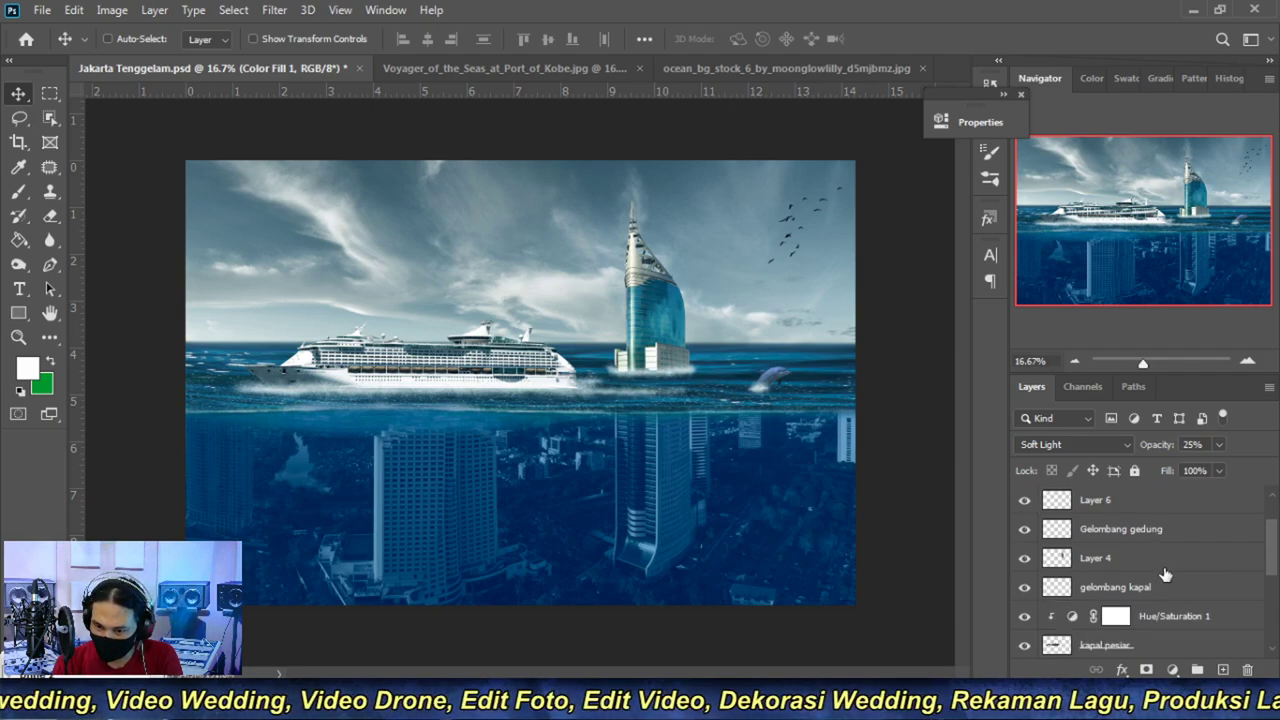
scroll(1165, 573, "down", 3)
scroll(1165, 573, "down", 2)
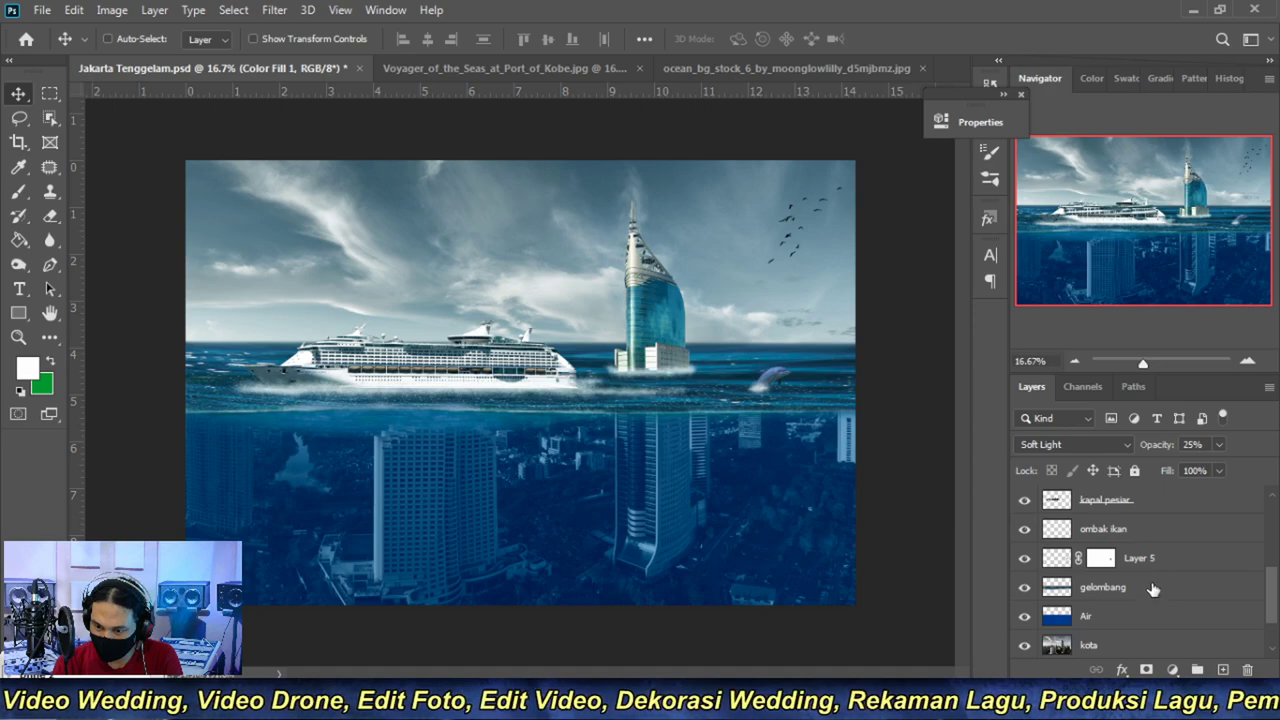
- Paste the dolphins photo above gelombang, move it below the waterline and scale to about 73%
left_click(1153, 589)
key("ctrl+v")
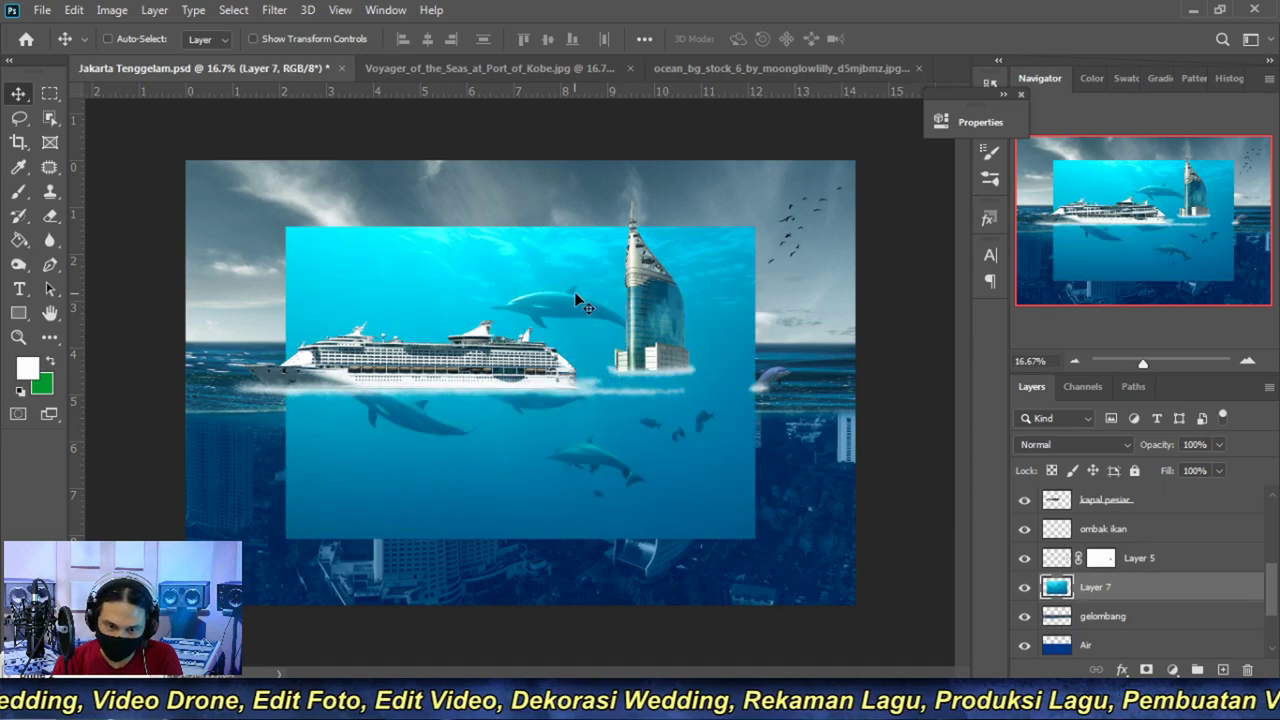
left_click_drag(575, 291, 580, 431)
key("ctrl+t")
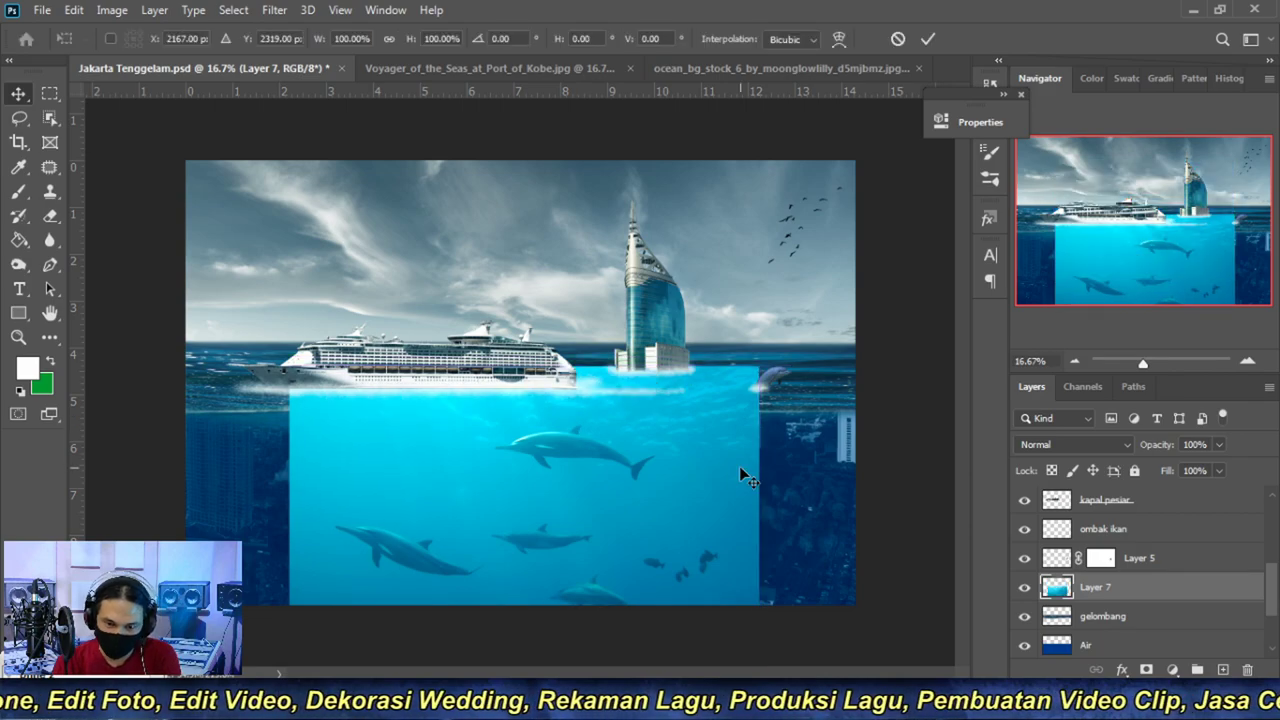
mouse_move(759, 366)
left_mouse_down()
mouse_move(715, 418)
mouse_move(697, 407)
left_mouse_up()
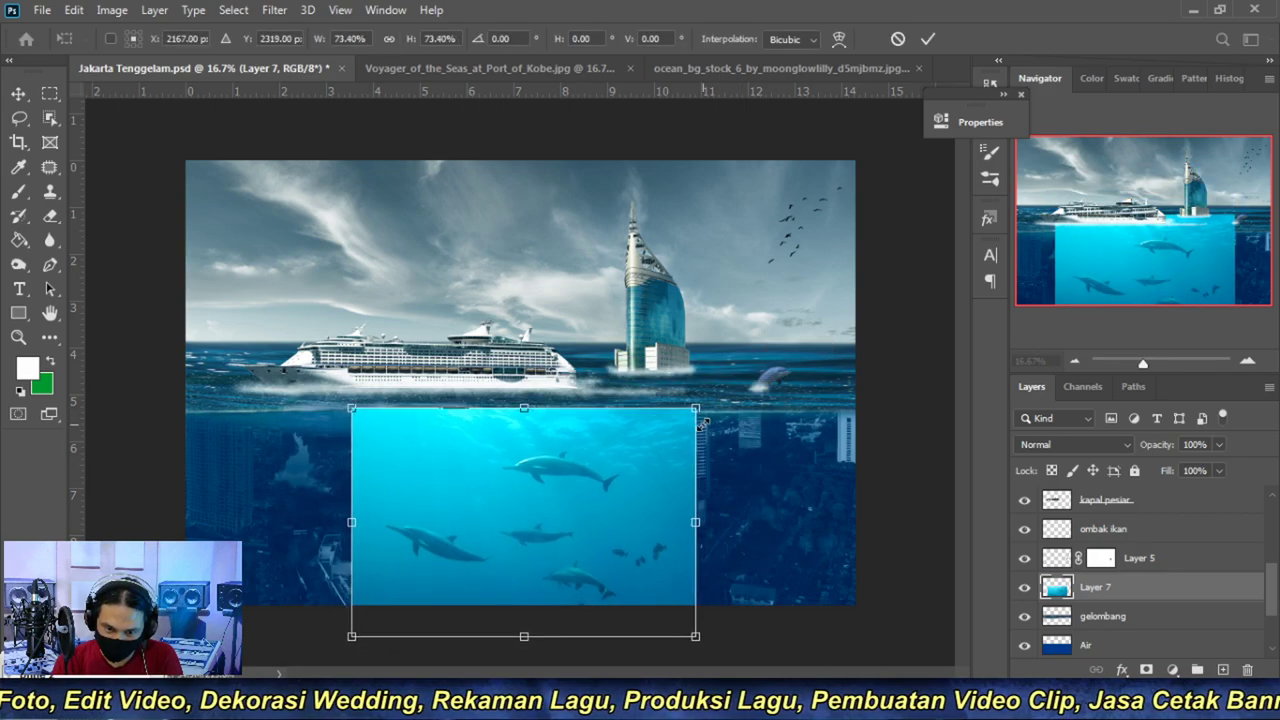
key("Return")
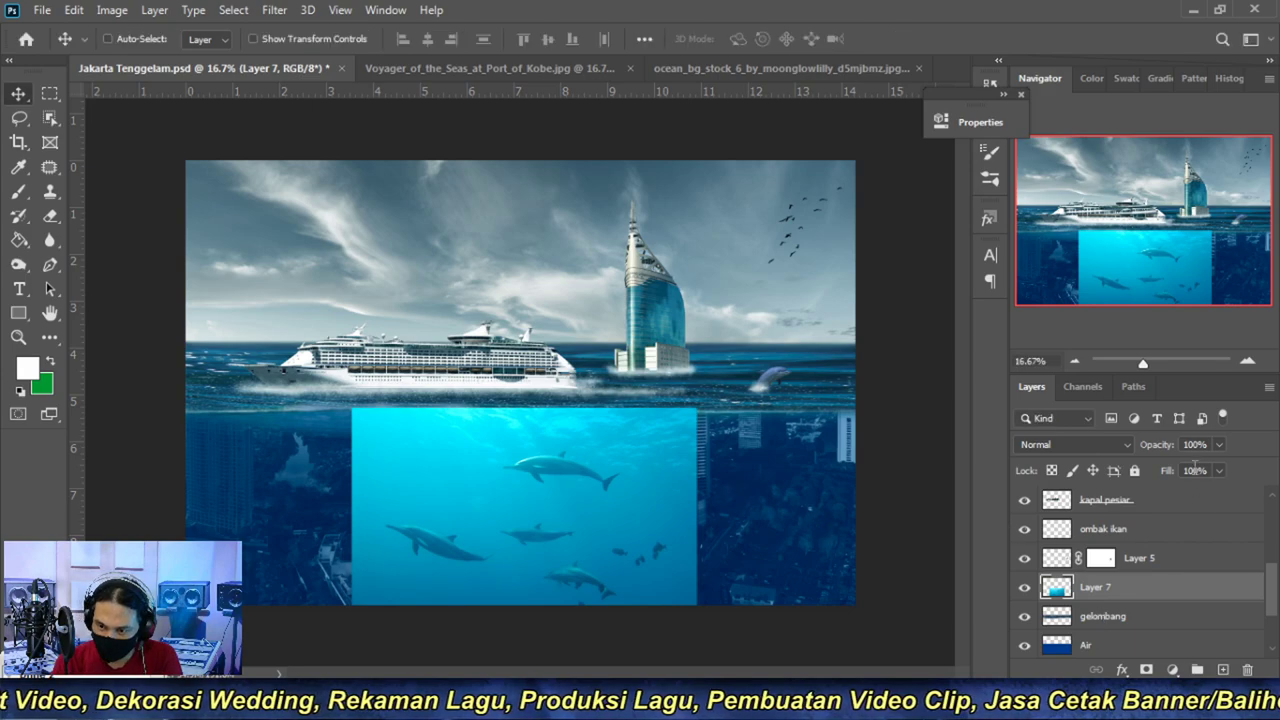
- Keep the dolphins layer in Normal blend mode and inspect the underwater dolphins up close
left_click(1107, 448)
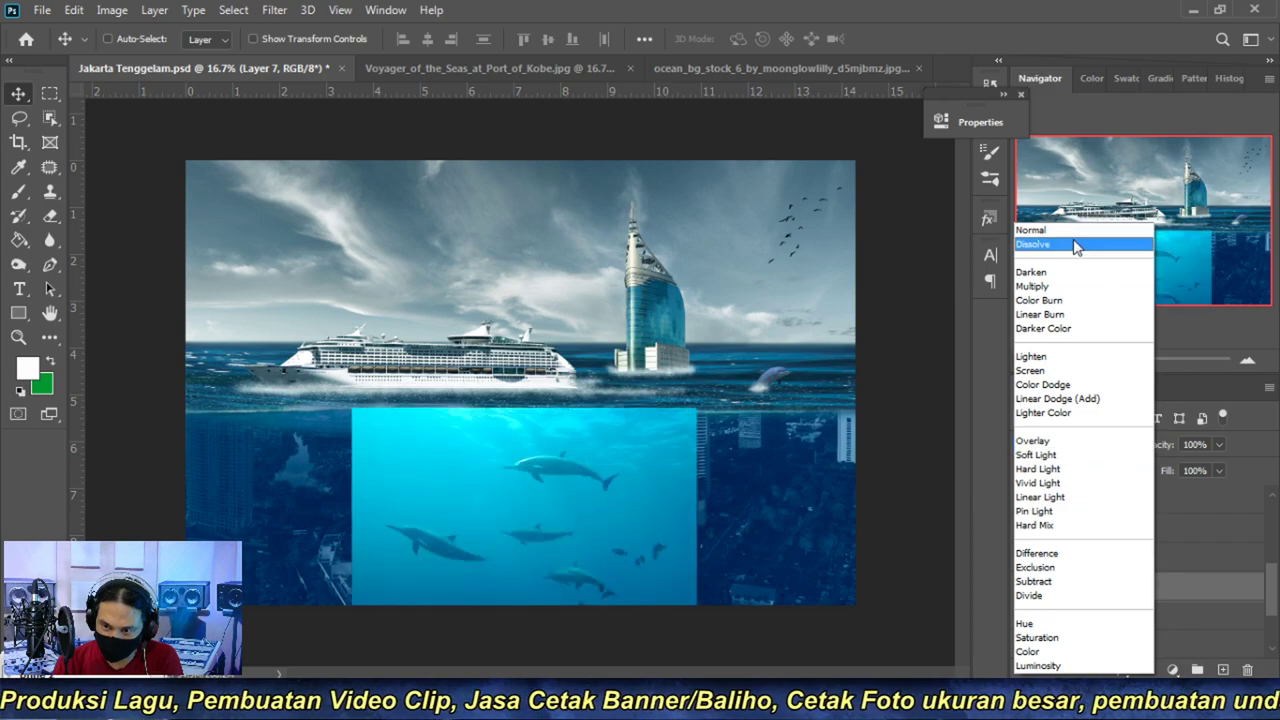
left_click(1074, 231)
left_click(1247, 362)
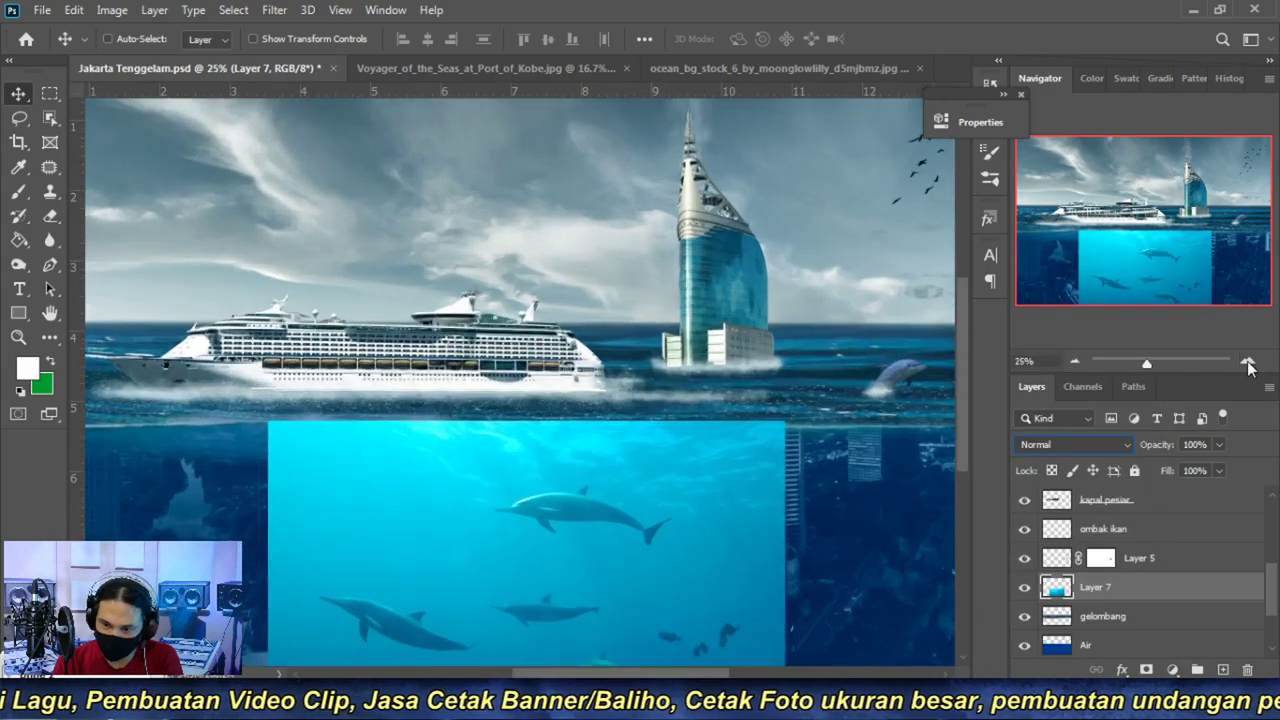
left_click_drag(597, 580, 590, 330)
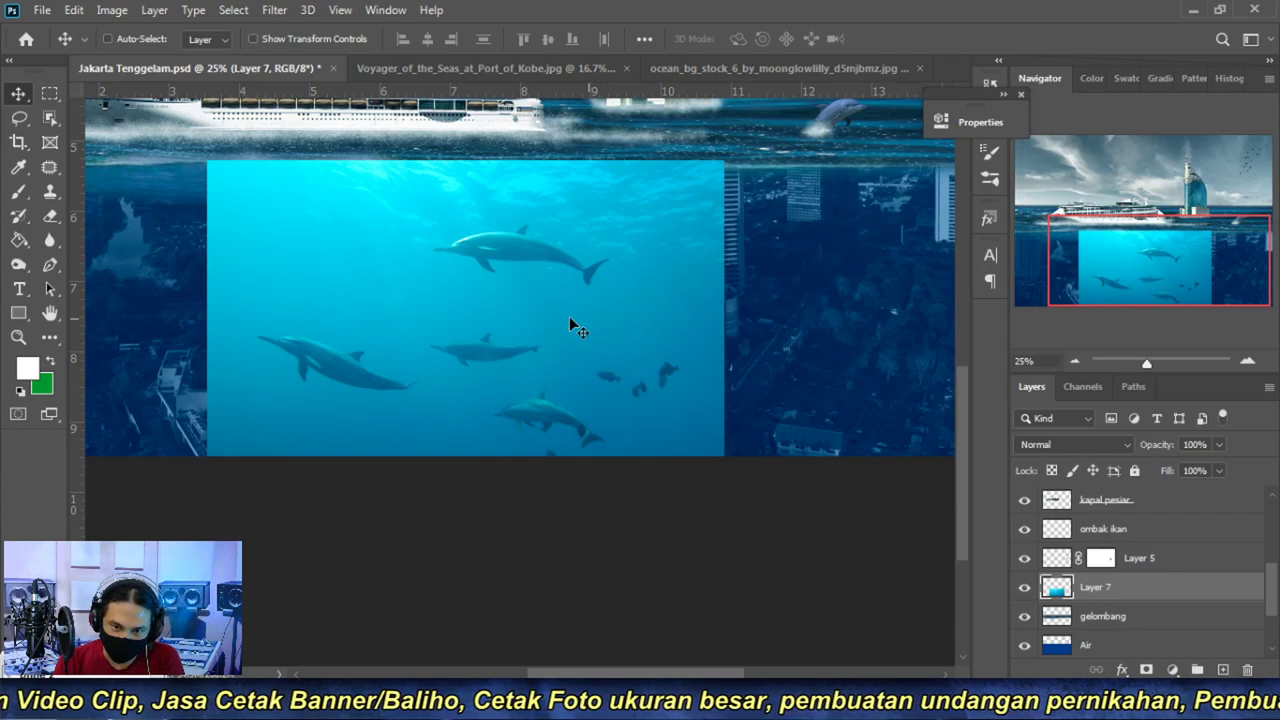
left_click(1072, 360)
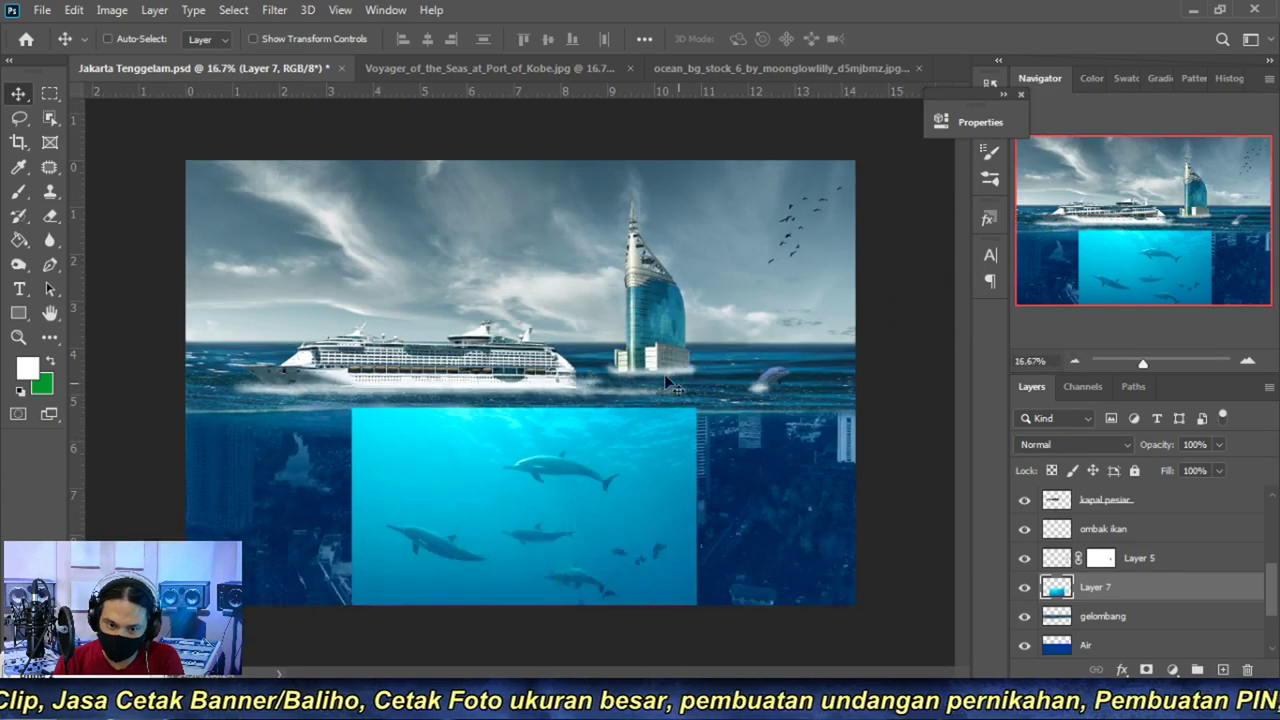
key("ctrl+plus")
left_click_drag(591, 520, 566, 371)
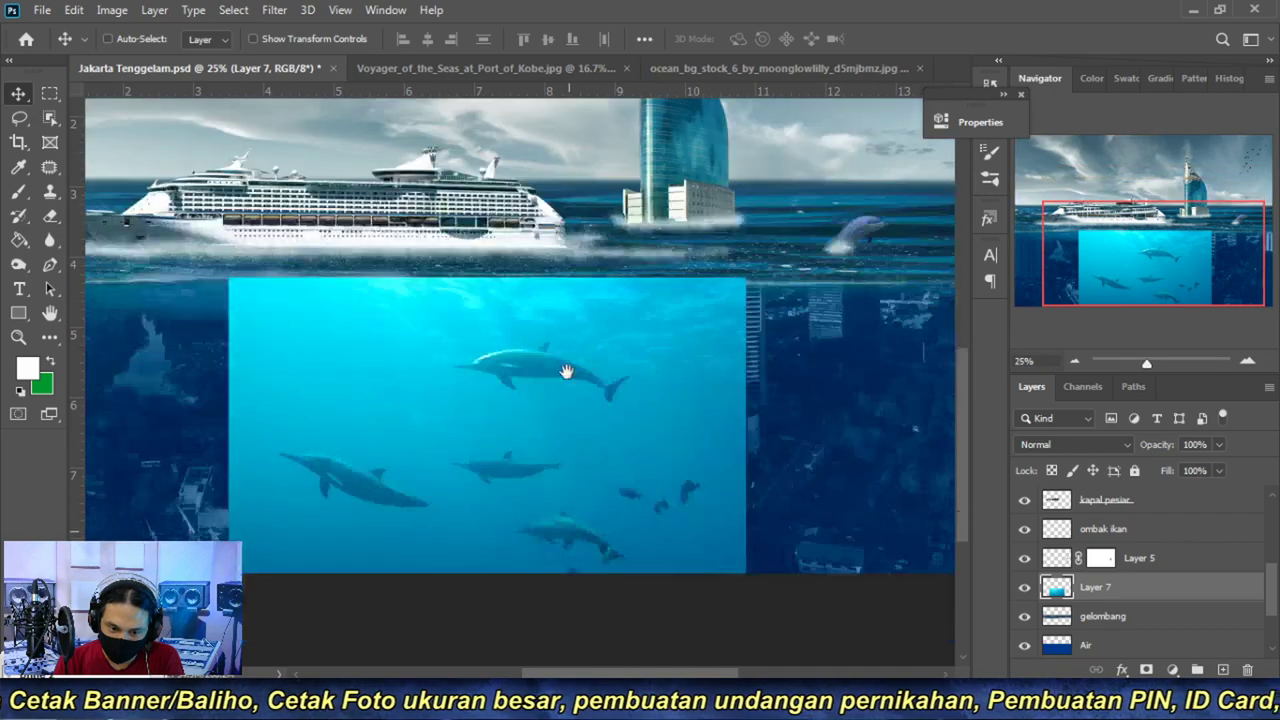
scroll(566, 371, "down", 2)
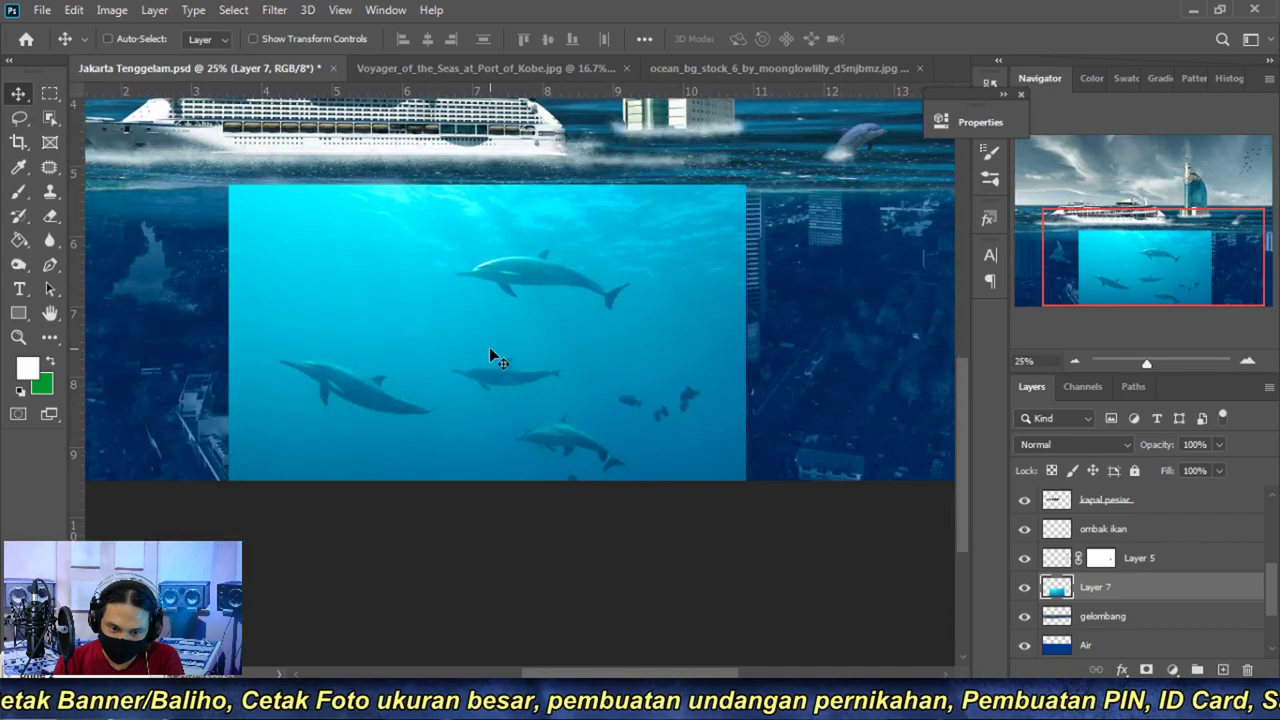
- Select the dolphins by drawing an Object Selection rectangle around them
left_click(51, 120)
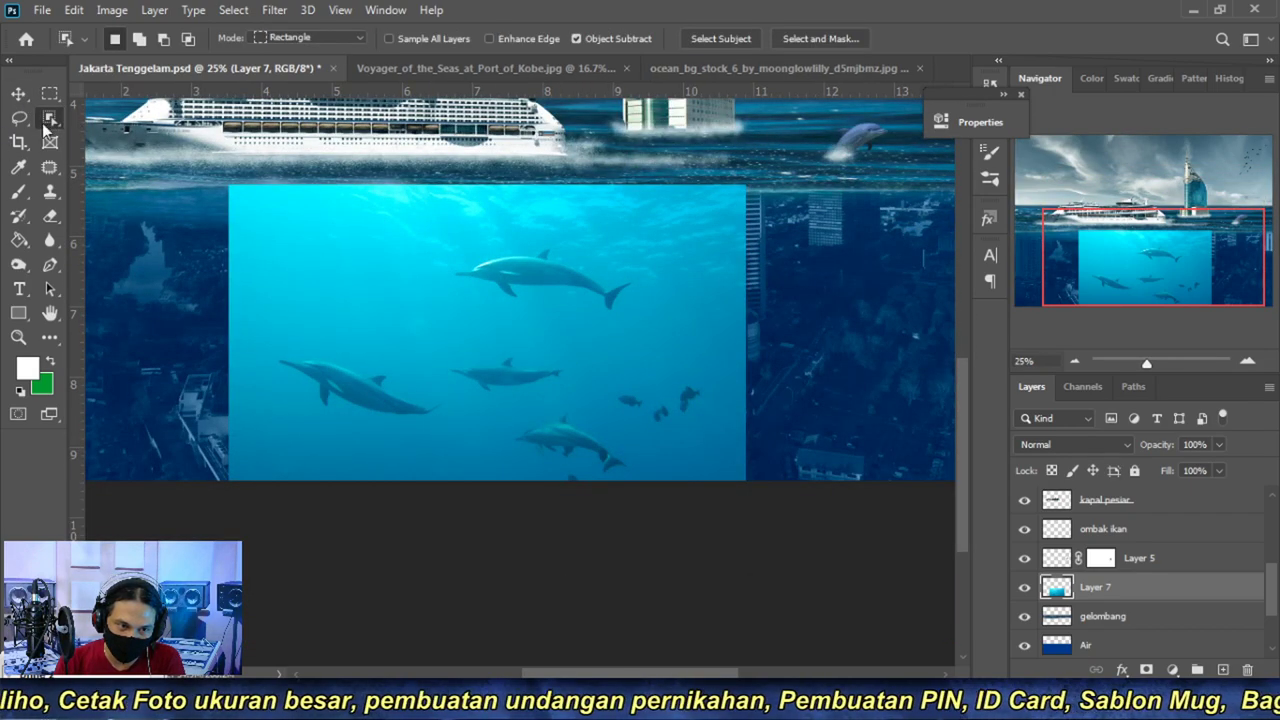
right_click(58, 122)
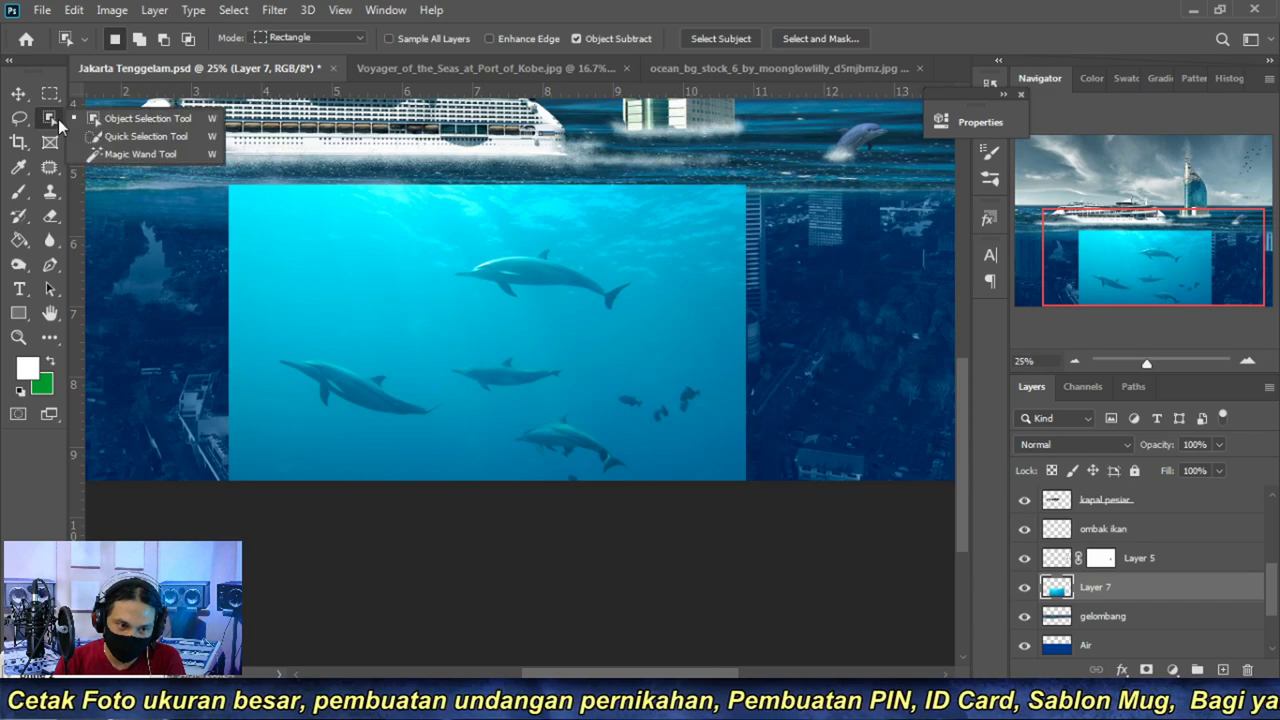
left_click(130, 118)
left_click_drag(258, 226, 711, 479)
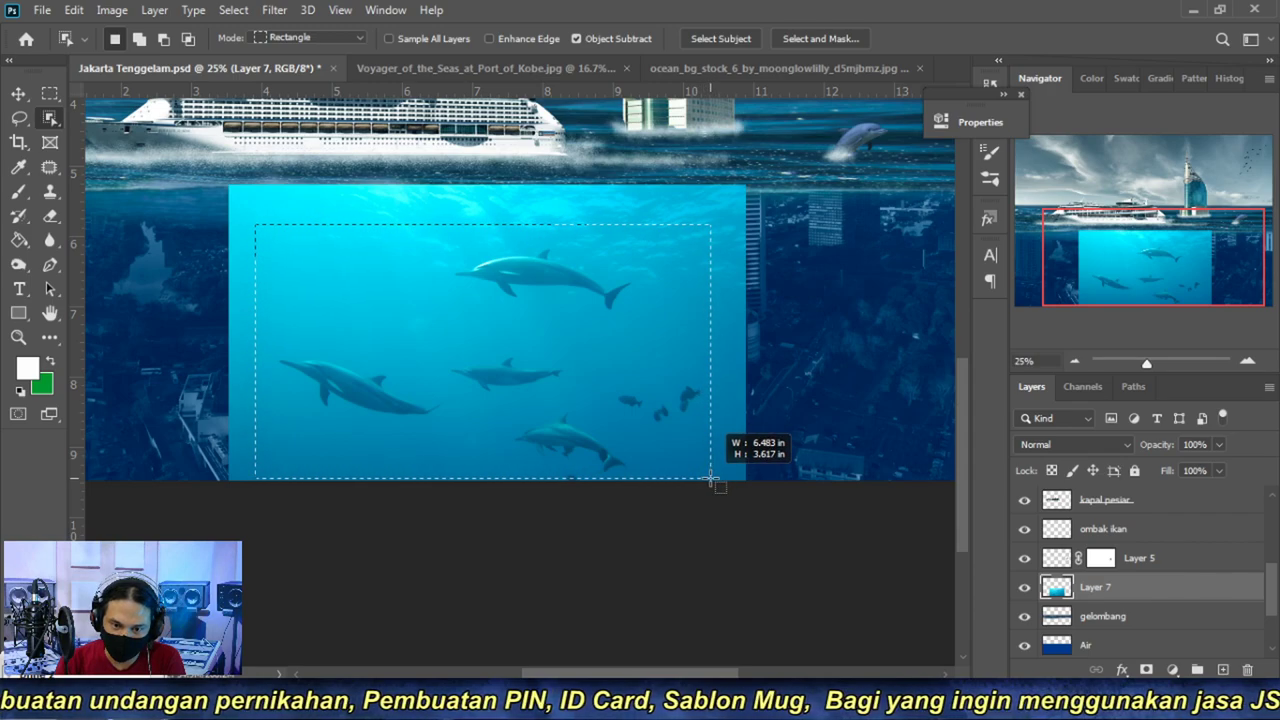
left_click_drag(711, 479, 711, 479)
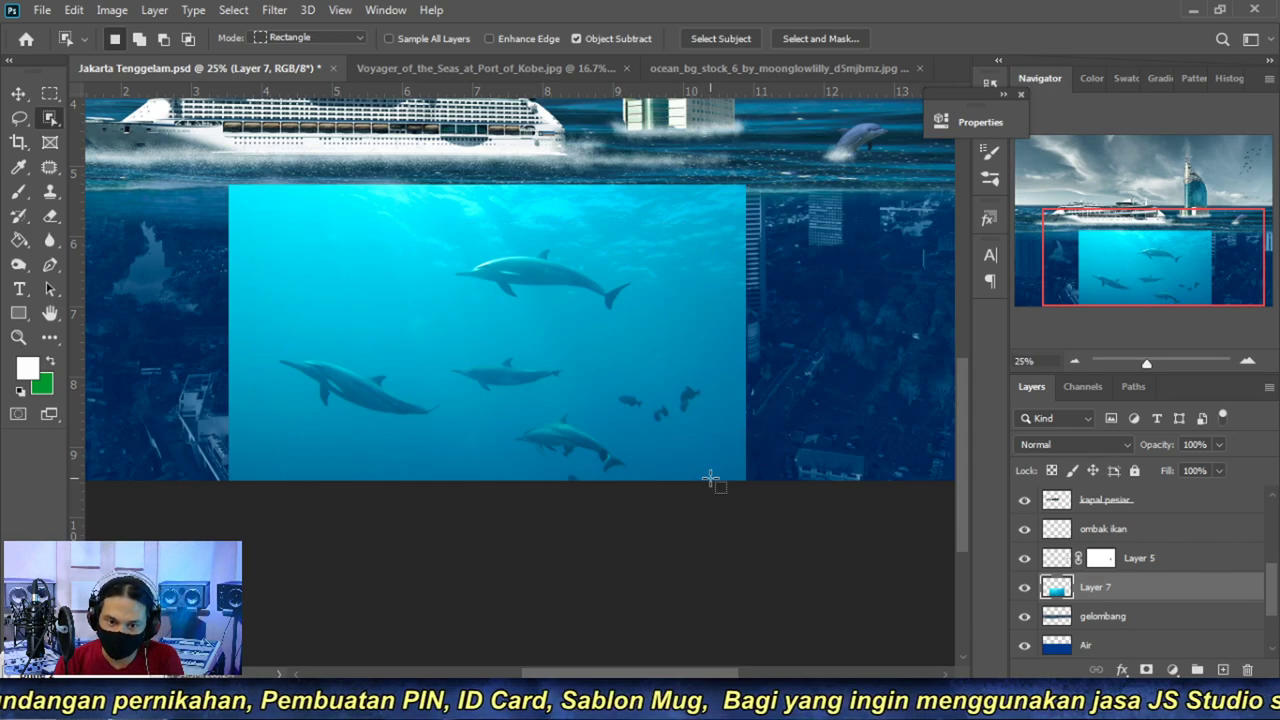
- Subtract the two lower dolphins from the selection, leaving only the upper one
left_click(389, 325, "ctrl")
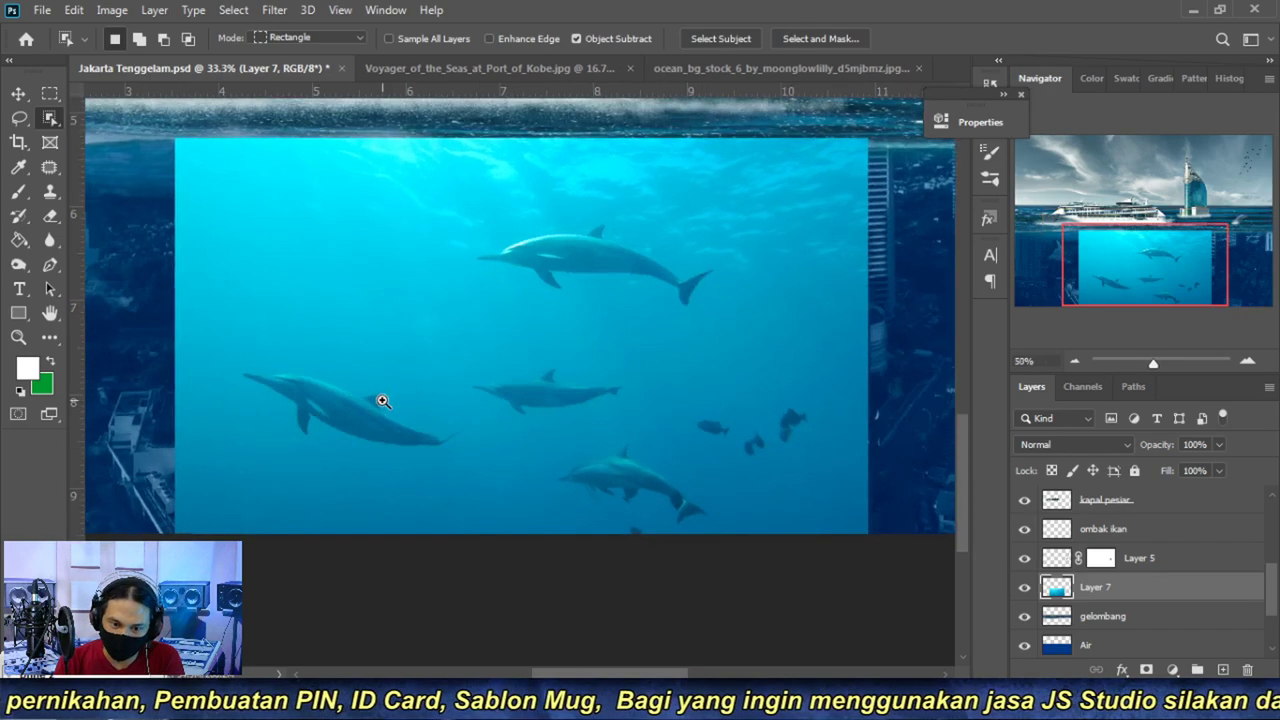
left_click(380, 400, "ctrl")
left_click_drag(494, 424, 477, 349)
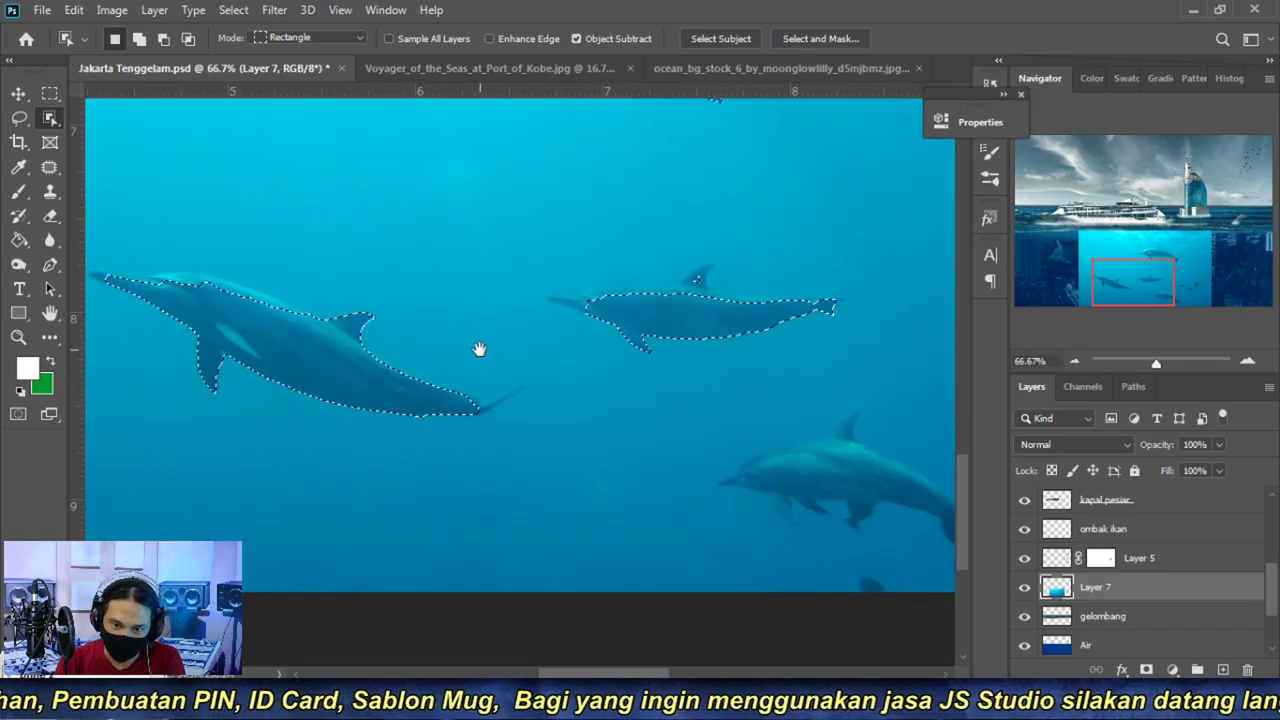
left_click(690, 297, "ctrl")
left_click(740, 305, "ctrl")
left_click_drag(767, 332, 480, 337)
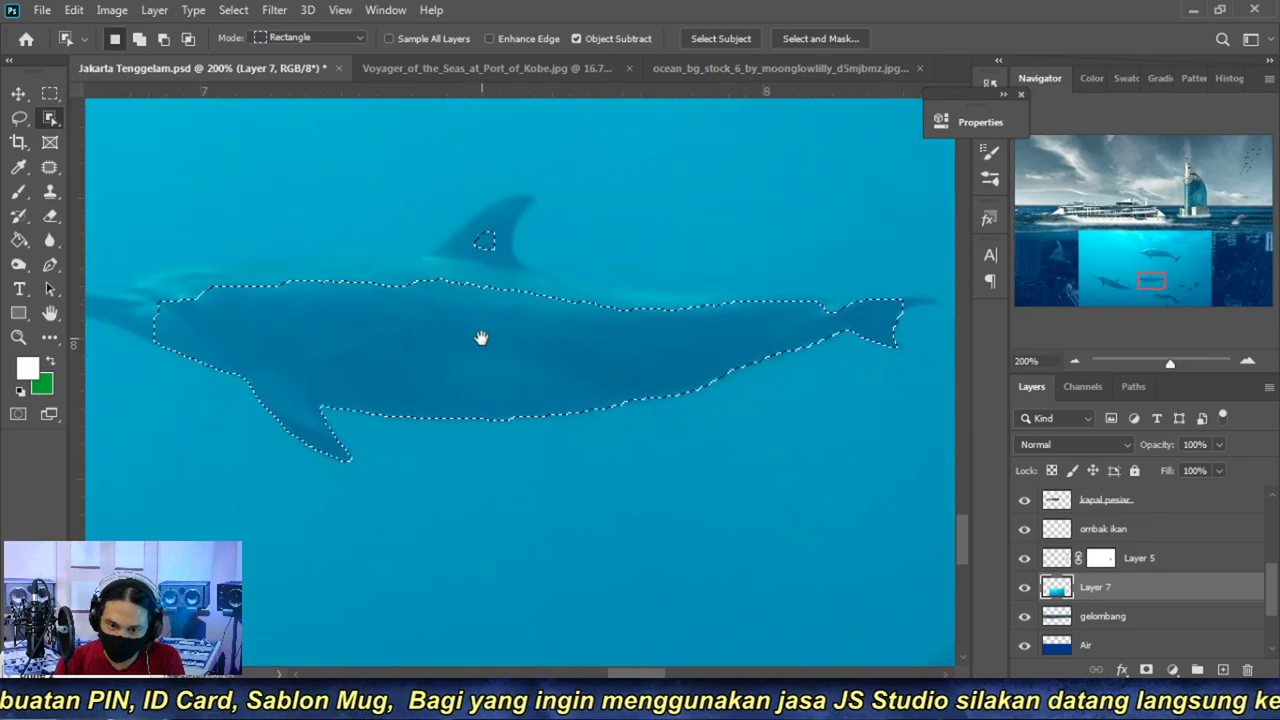
left_click(1074, 362)
left_click(1074, 362)
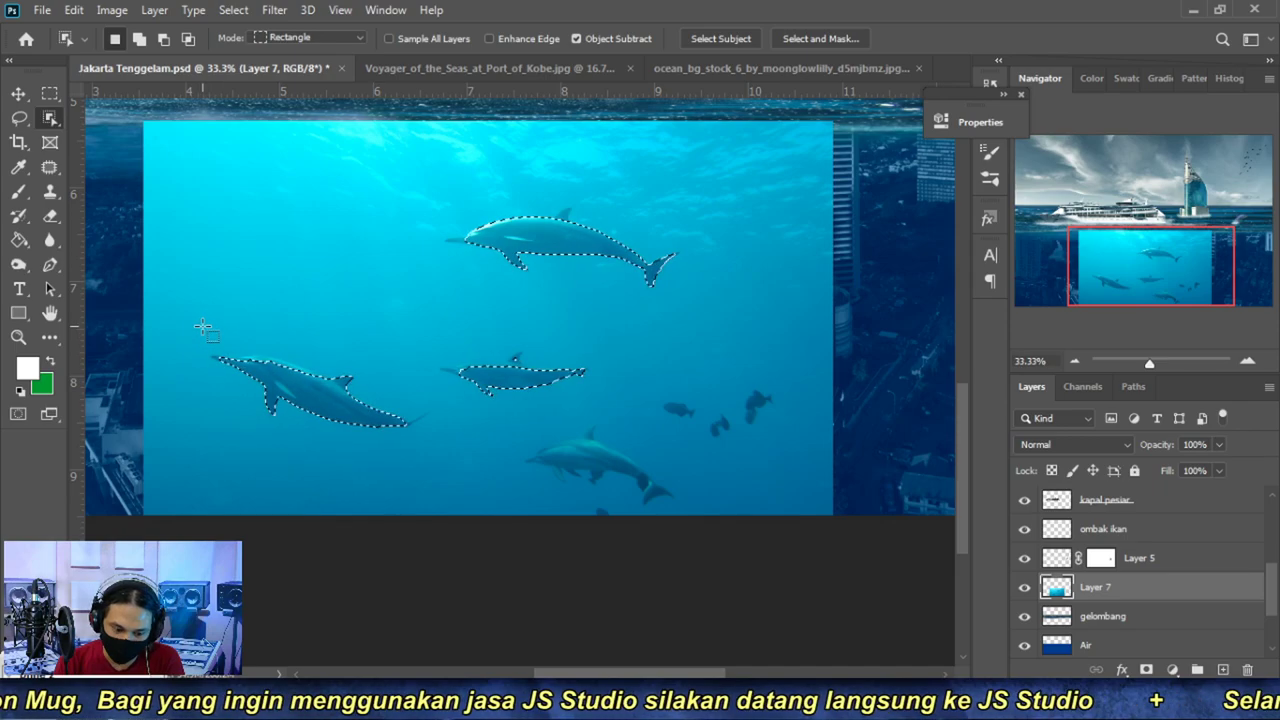
left_click_drag(189, 310, 616, 458)
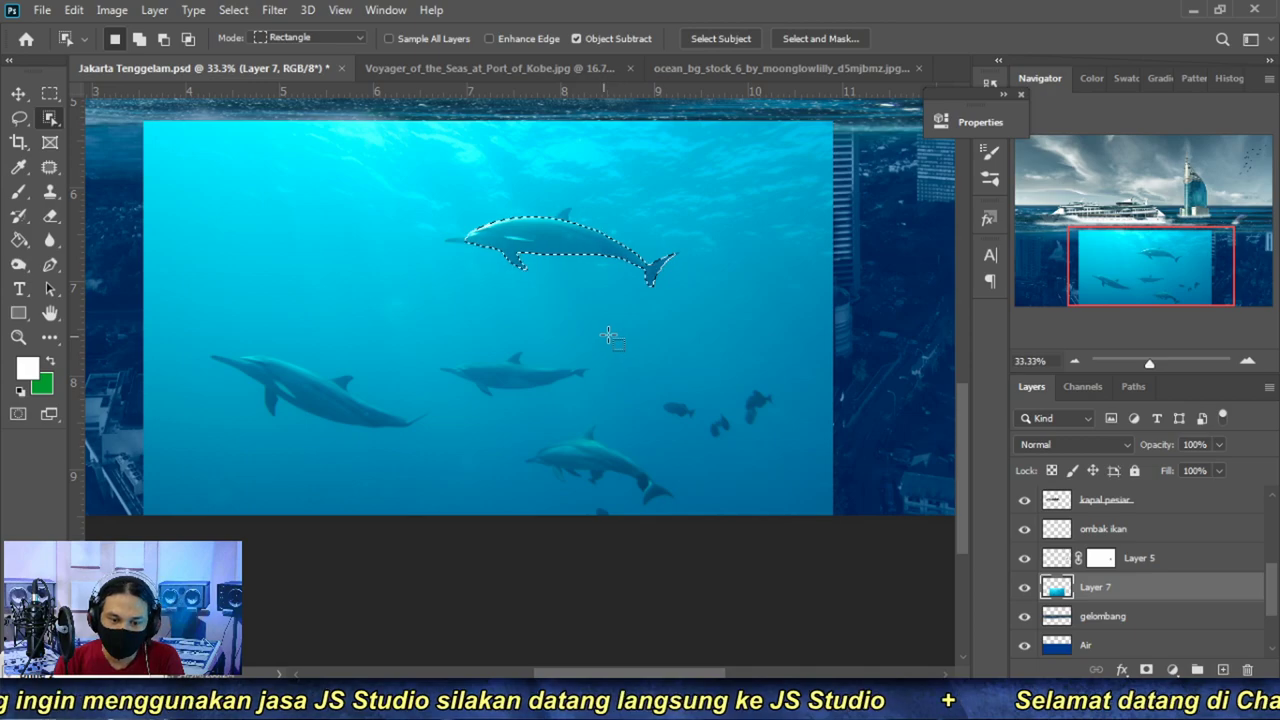
- Extend the upper dolphin's selection over its snout with Quick Selection
left_click(503, 217, "ctrl")
left_click(503, 217, "ctrl")
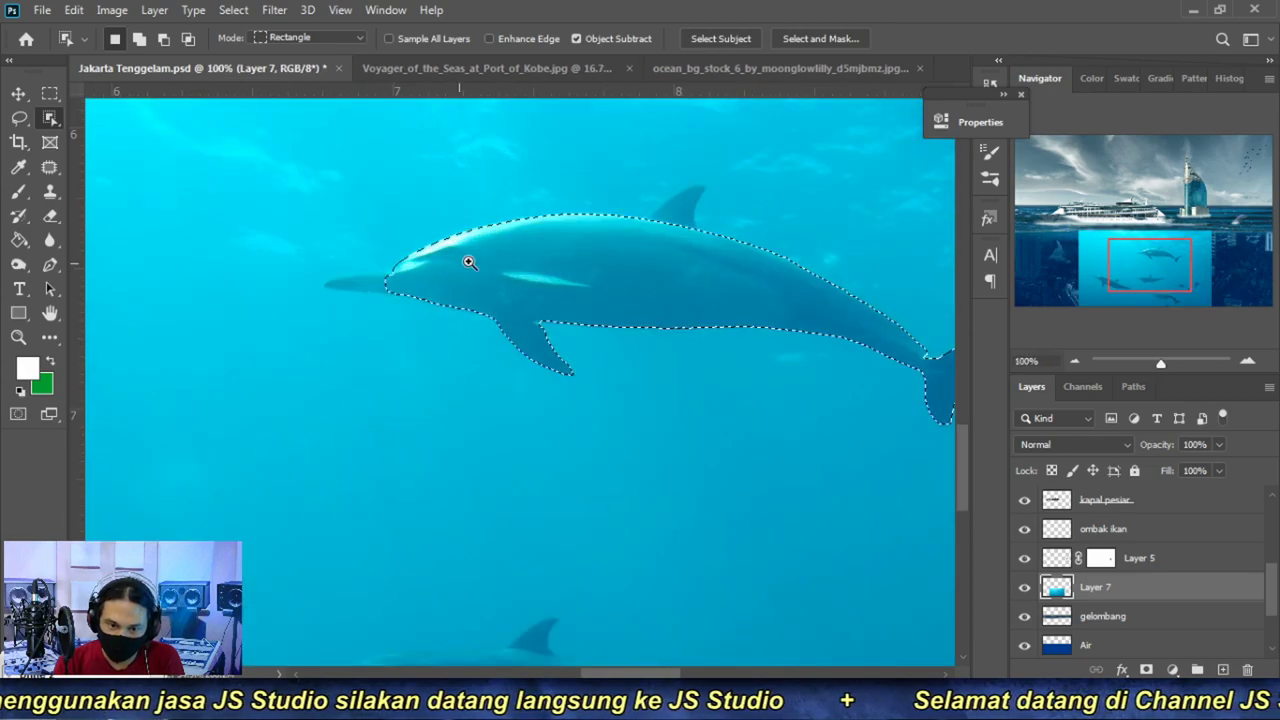
left_click(469, 260, "ctrl")
left_click_drag(346, 294, 475, 290)
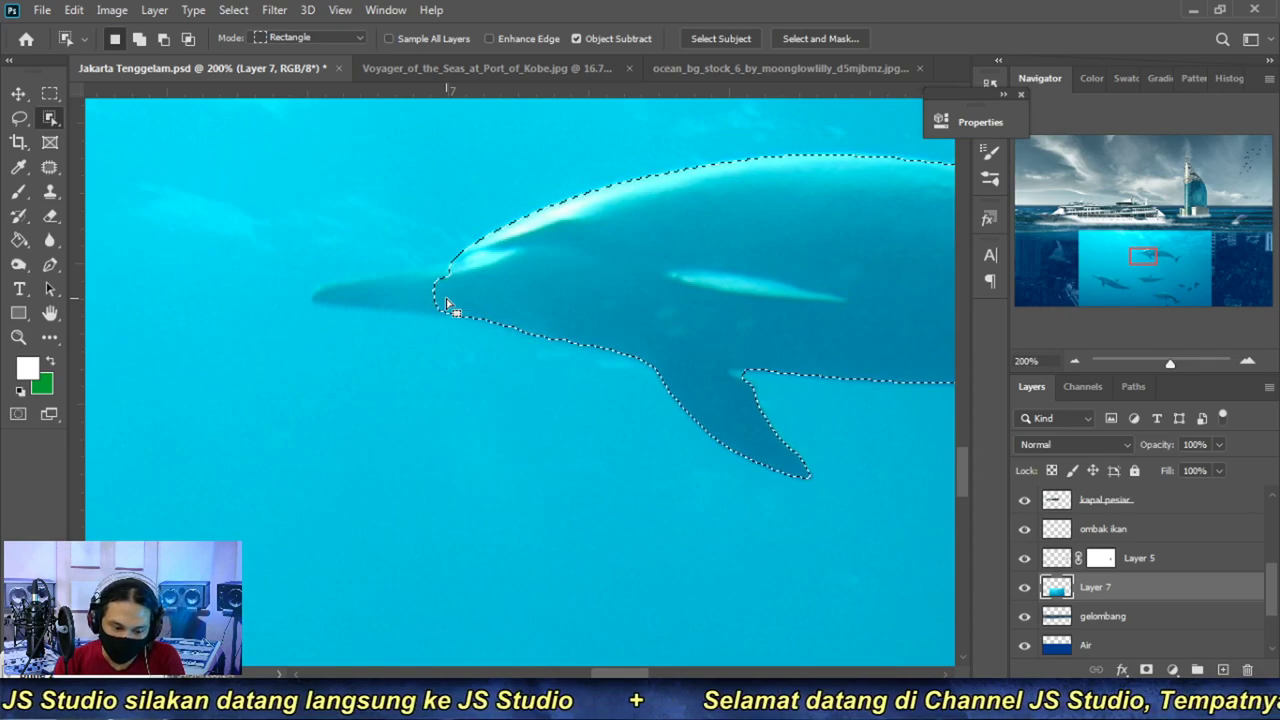
right_click(52, 119)
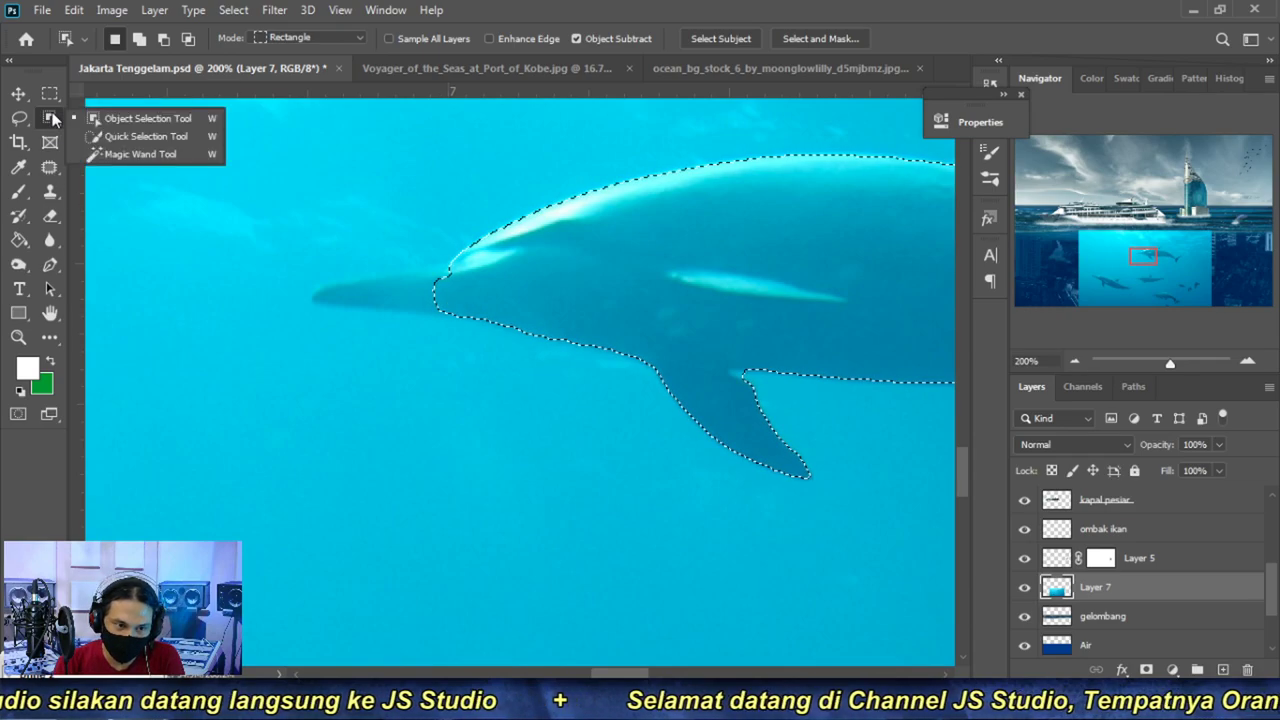
left_click(130, 136)
left_click_drag(332, 294, 461, 303)
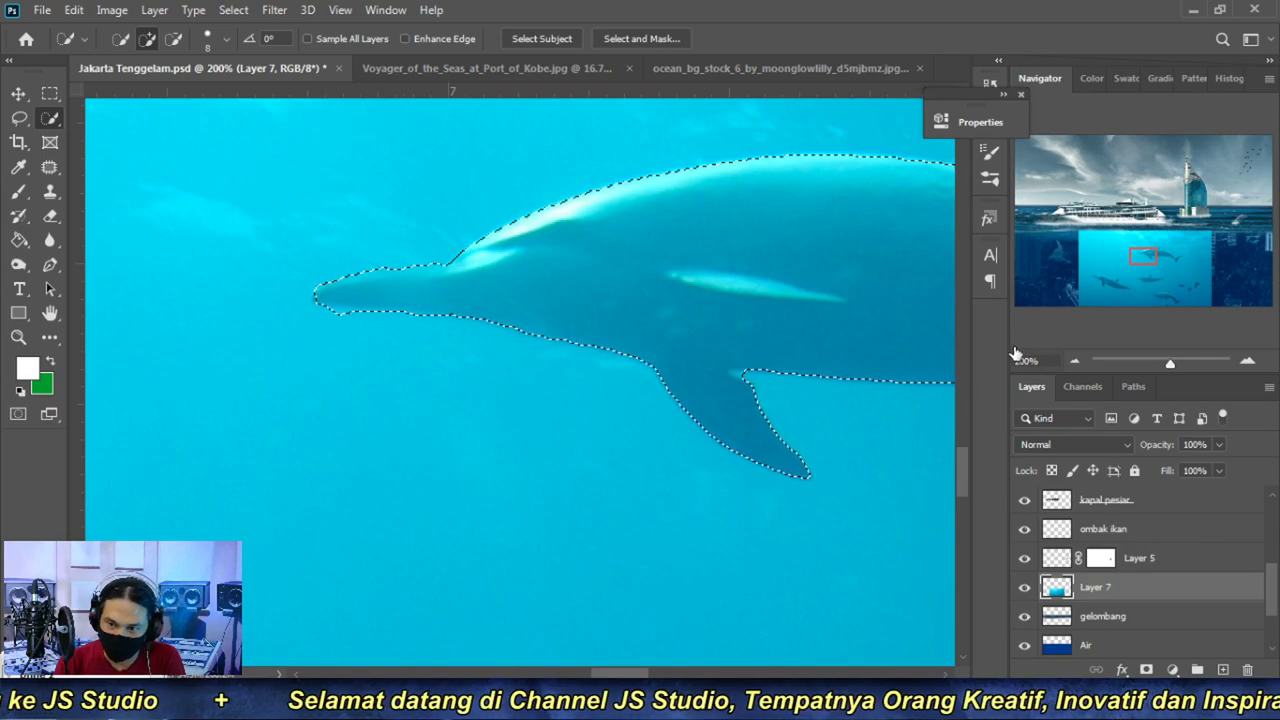
- Add the dolphin's dorsal fin to the selection
key("ctrl+minus")
key("ctrl+minus")
left_click_drag(792, 435, 686, 380)
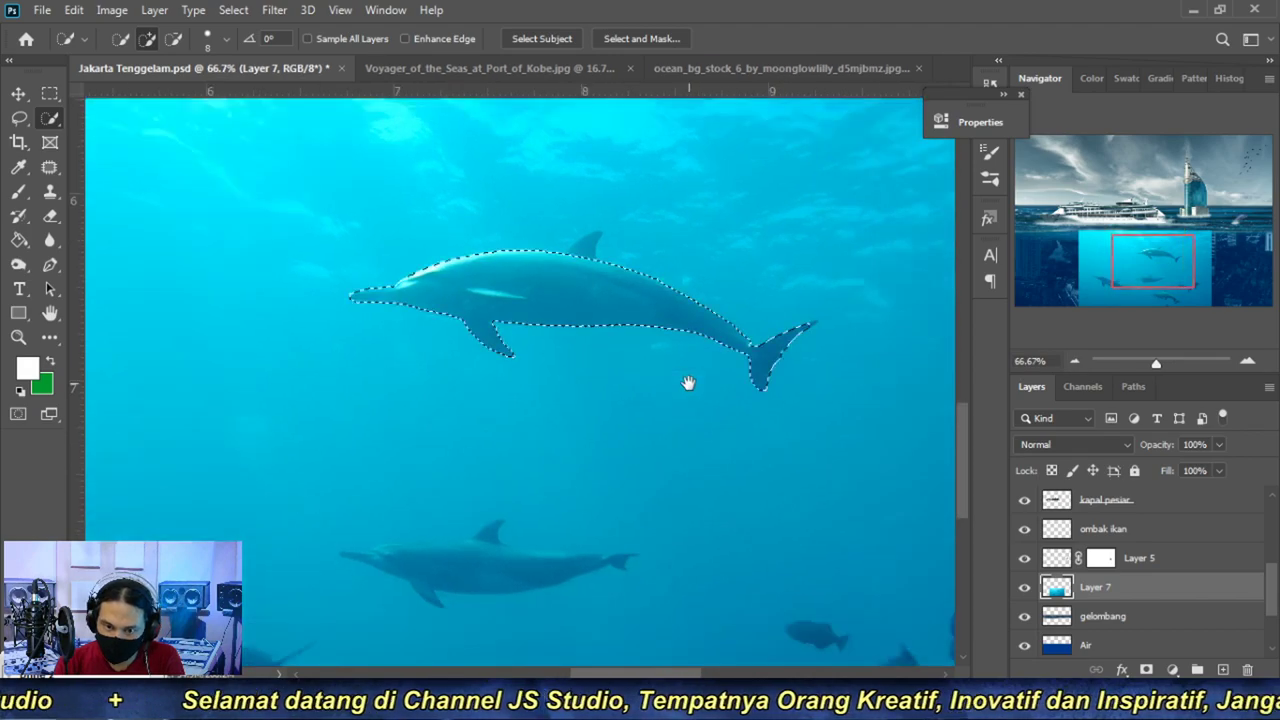
scroll(560, 263, "up", 5)
left_click_drag(594, 202, 587, 188)
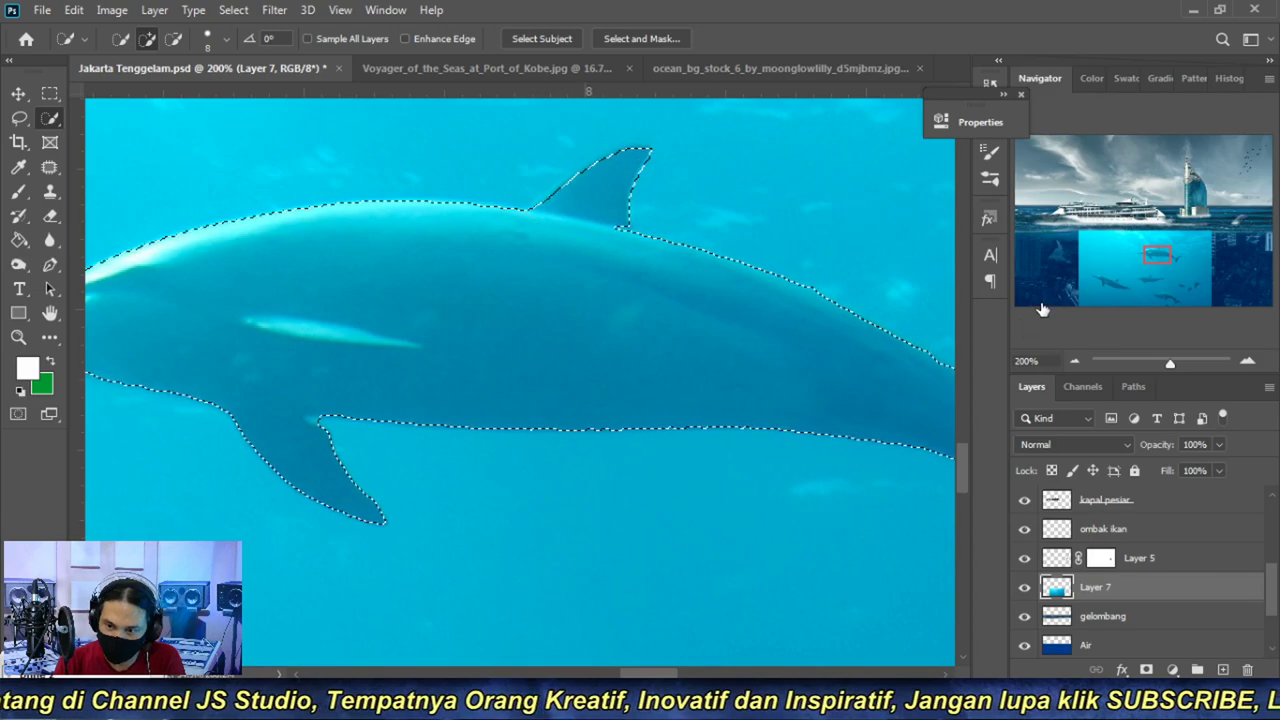
left_click(1077, 359)
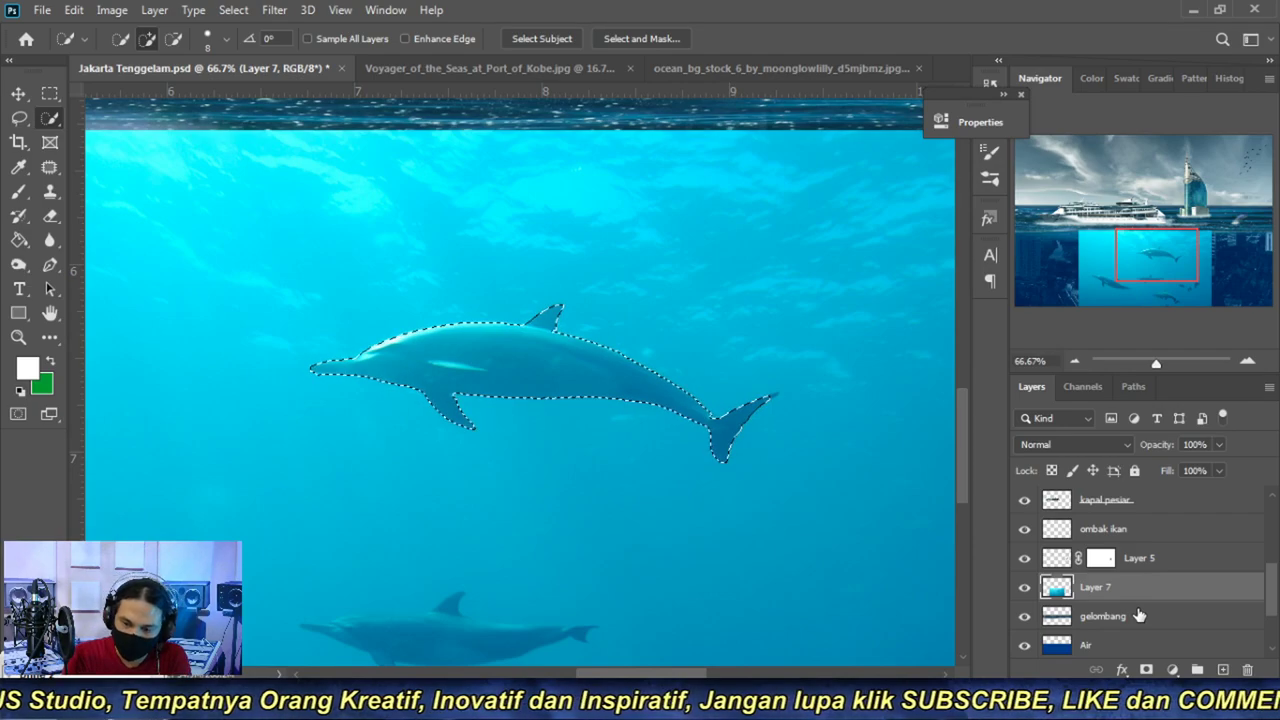
- Copy the selected dolphin onto its own layer and hide the ocean photo Layer 7
key("ctrl+j")
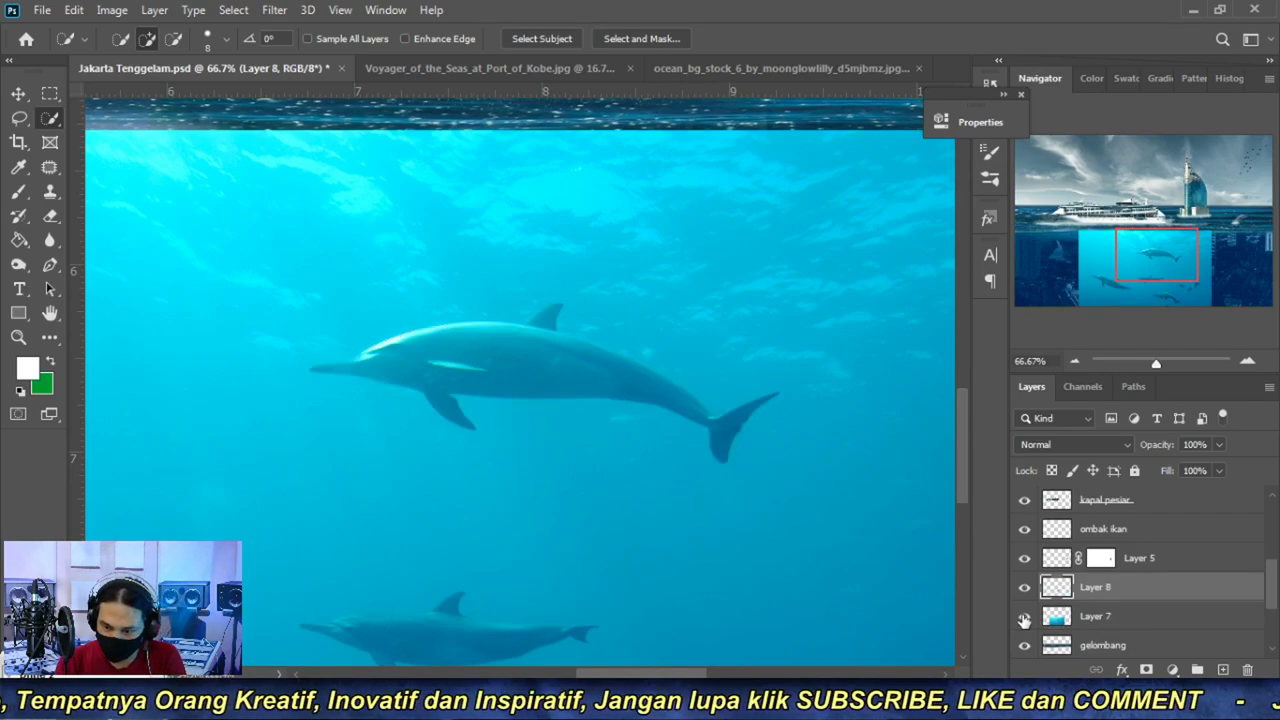
left_click(1024, 616)
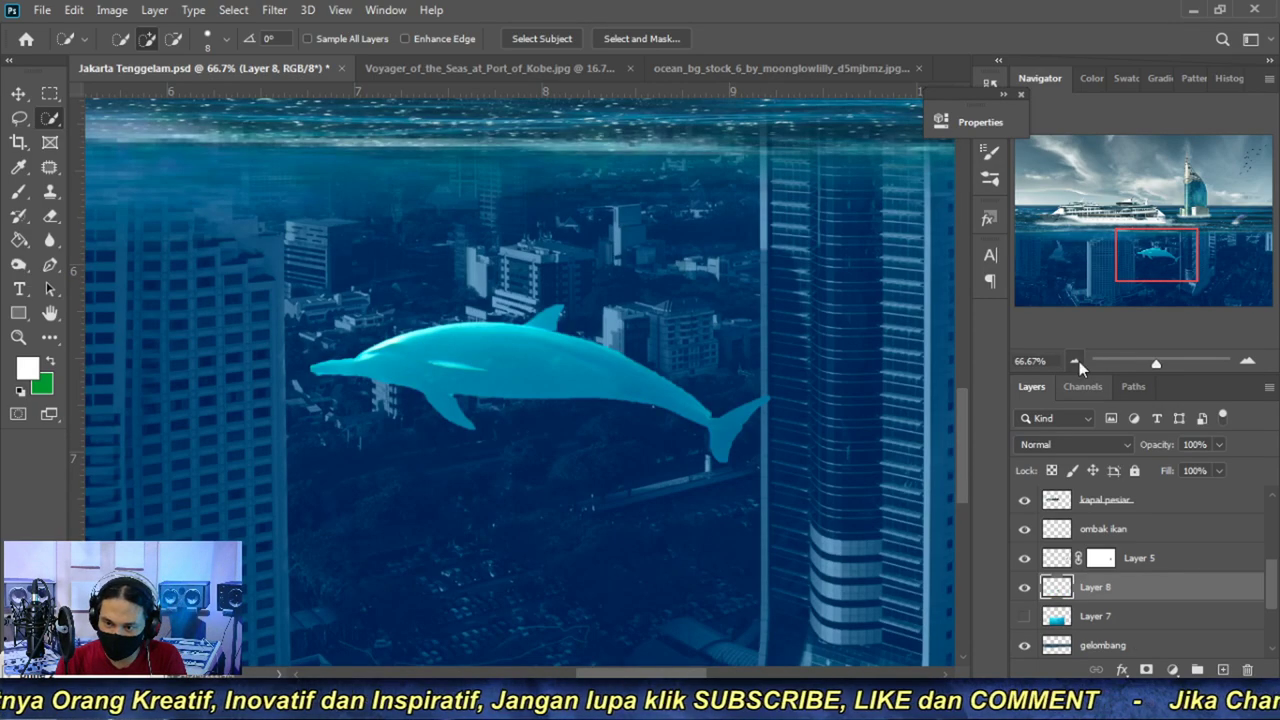
key("ctrl+minus")
key("ctrl+minus")
key("ctrl+minus")
key("ctrl+plus")
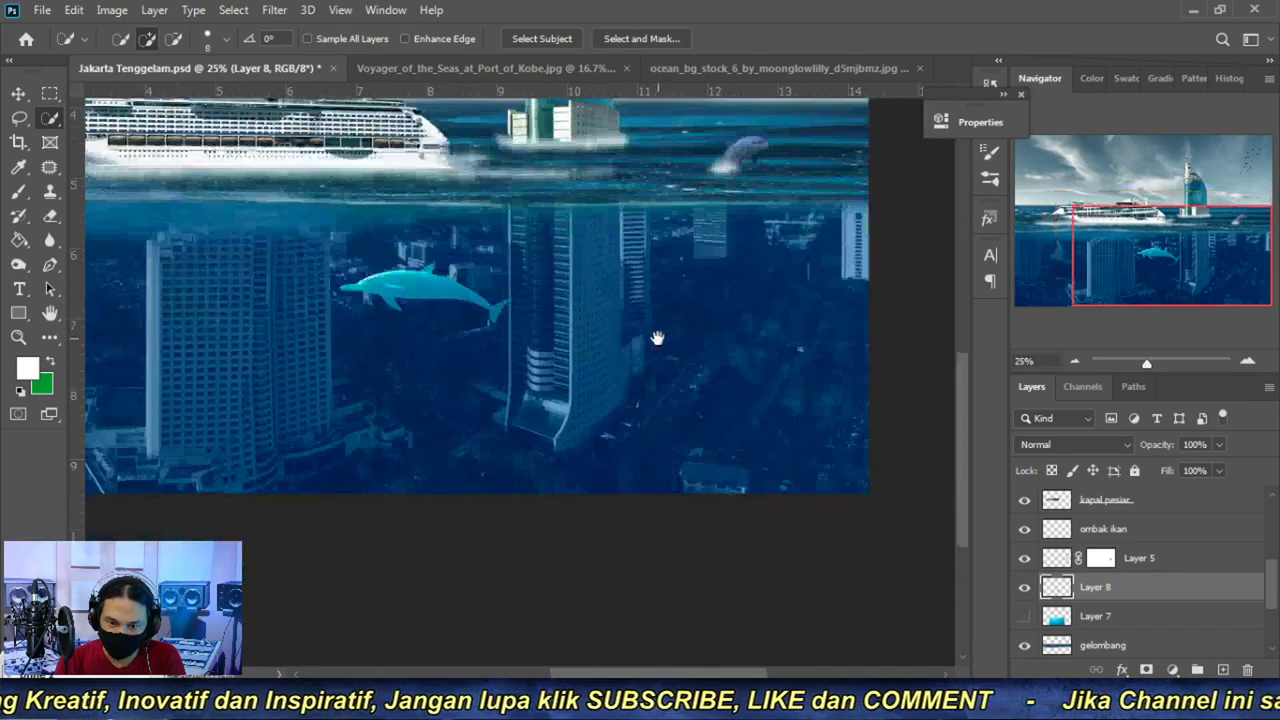
scroll(520, 346, "down", 1)
left_click(18, 96)
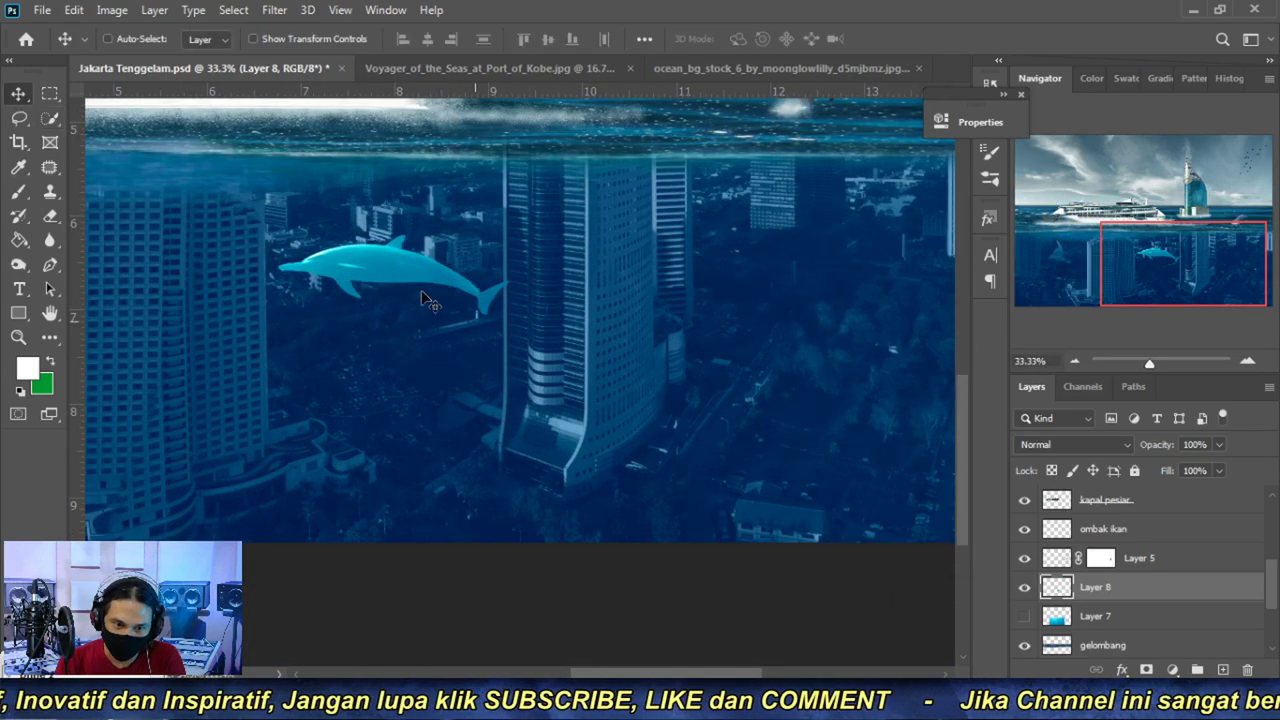
- Darken the dolphin with Hue/Saturation by lowering Lightness to about -47
key("ctrl+u")
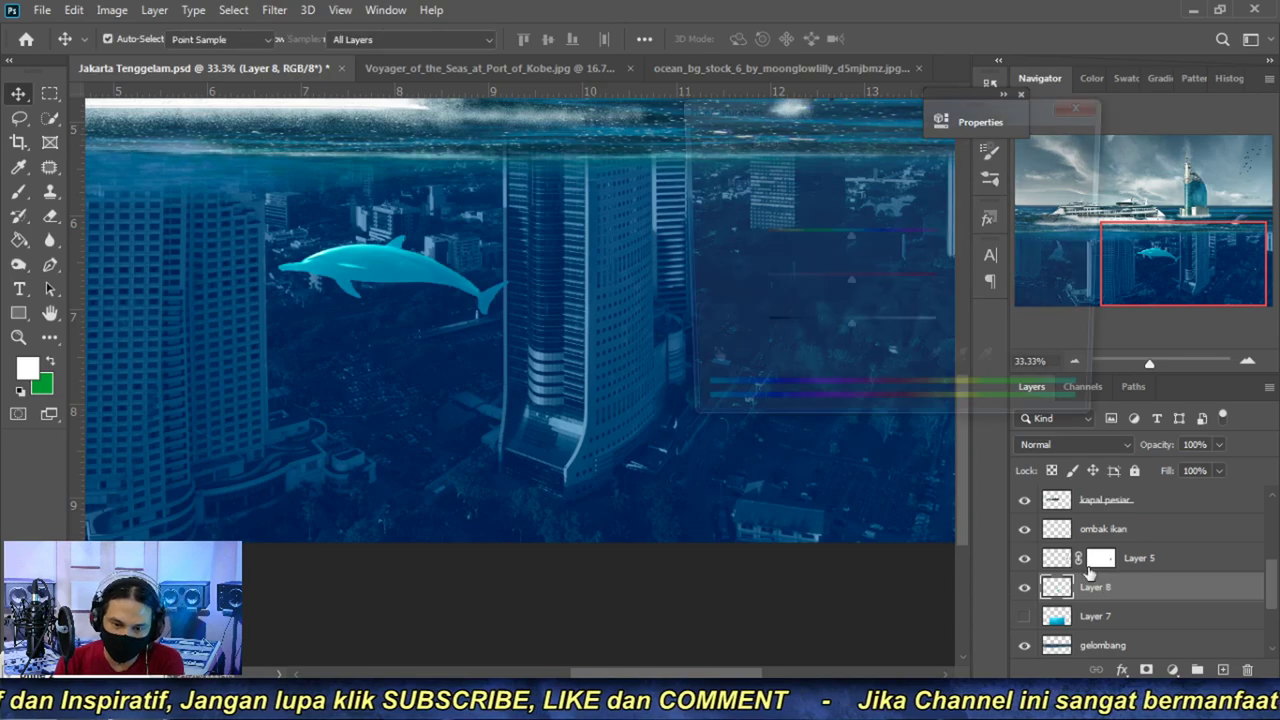
mouse_move(849, 289)
left_mouse_down()
mouse_move(795, 292)
mouse_move(871, 306)
mouse_move(857, 312)
left_mouse_up()
type("0")
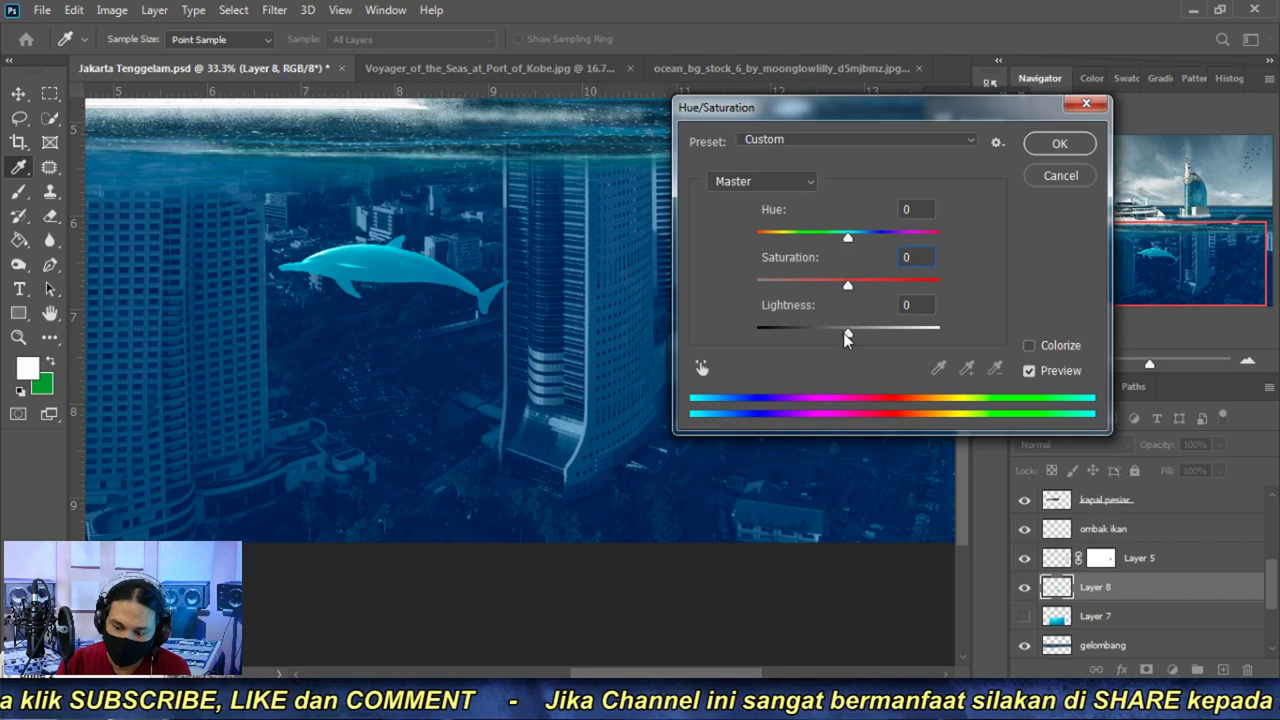
mouse_move(840, 340)
left_mouse_down()
mouse_move(800, 343)
mouse_move(810, 340)
left_mouse_up()
left_click(1057, 144)
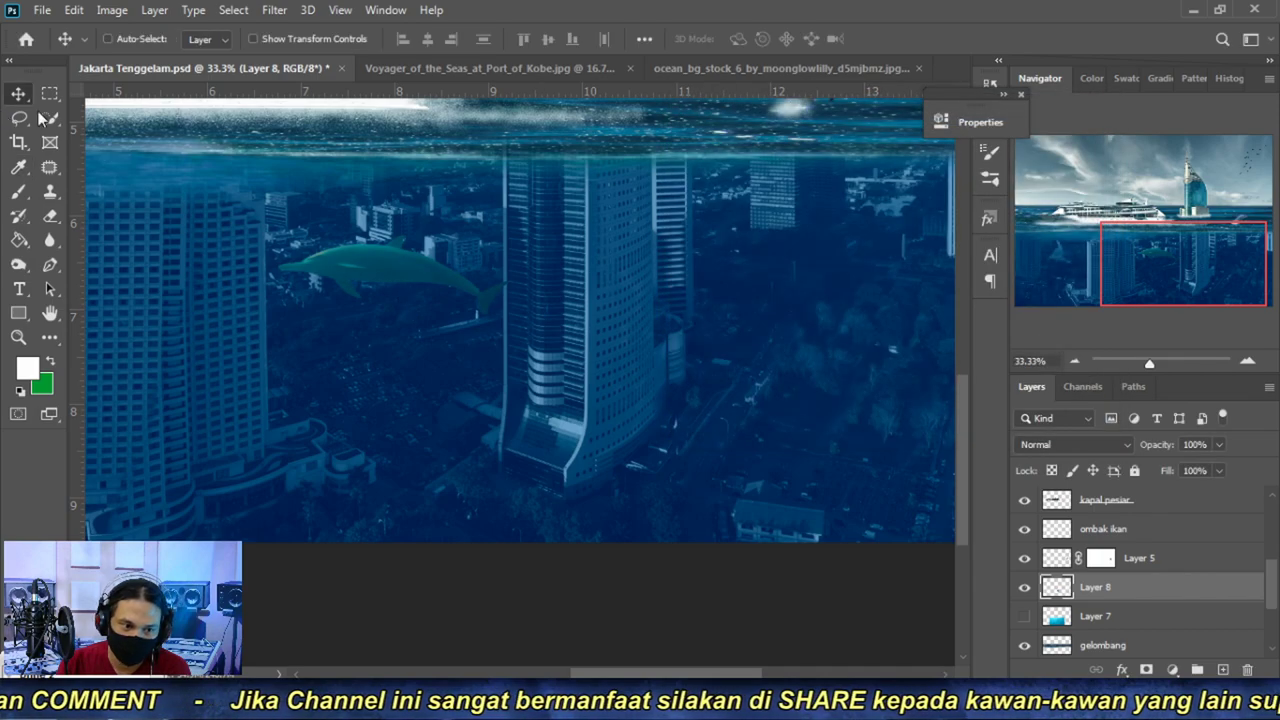
- Move the dolphin lower right beside the tall tower and scale it to about 71%
left_click_drag(397, 271, 770, 401)
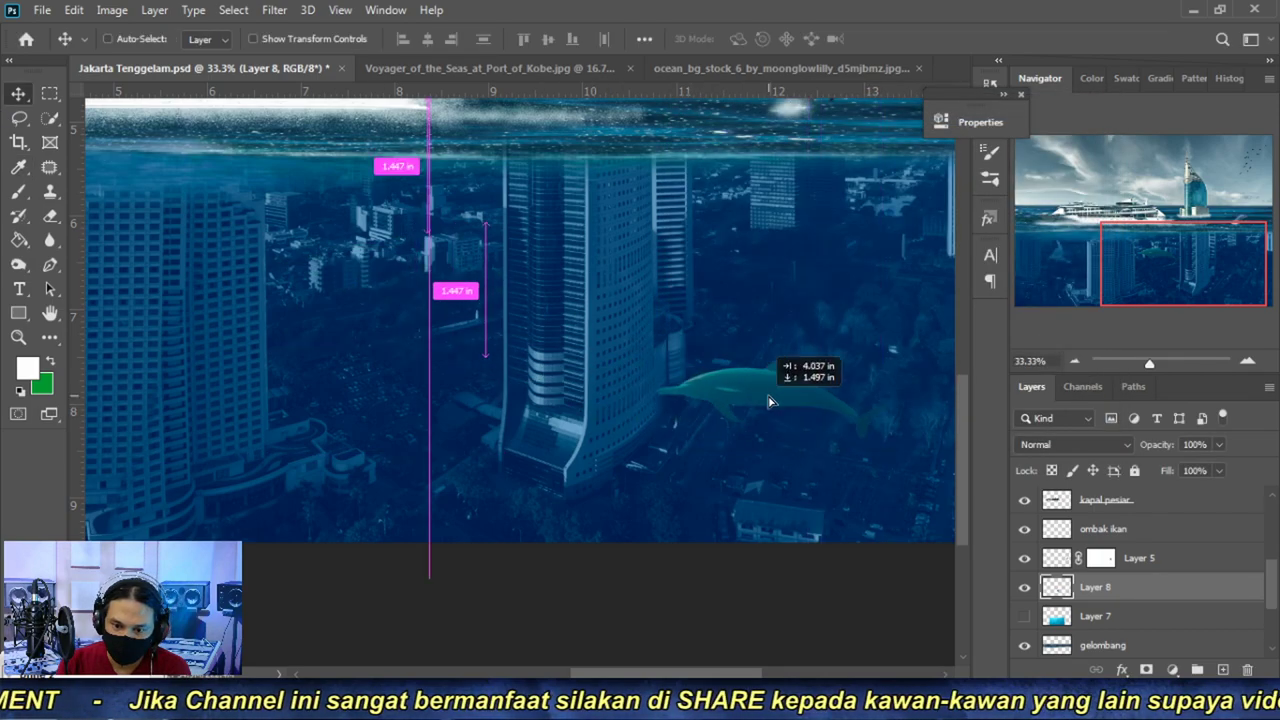
left_click(1075, 360)
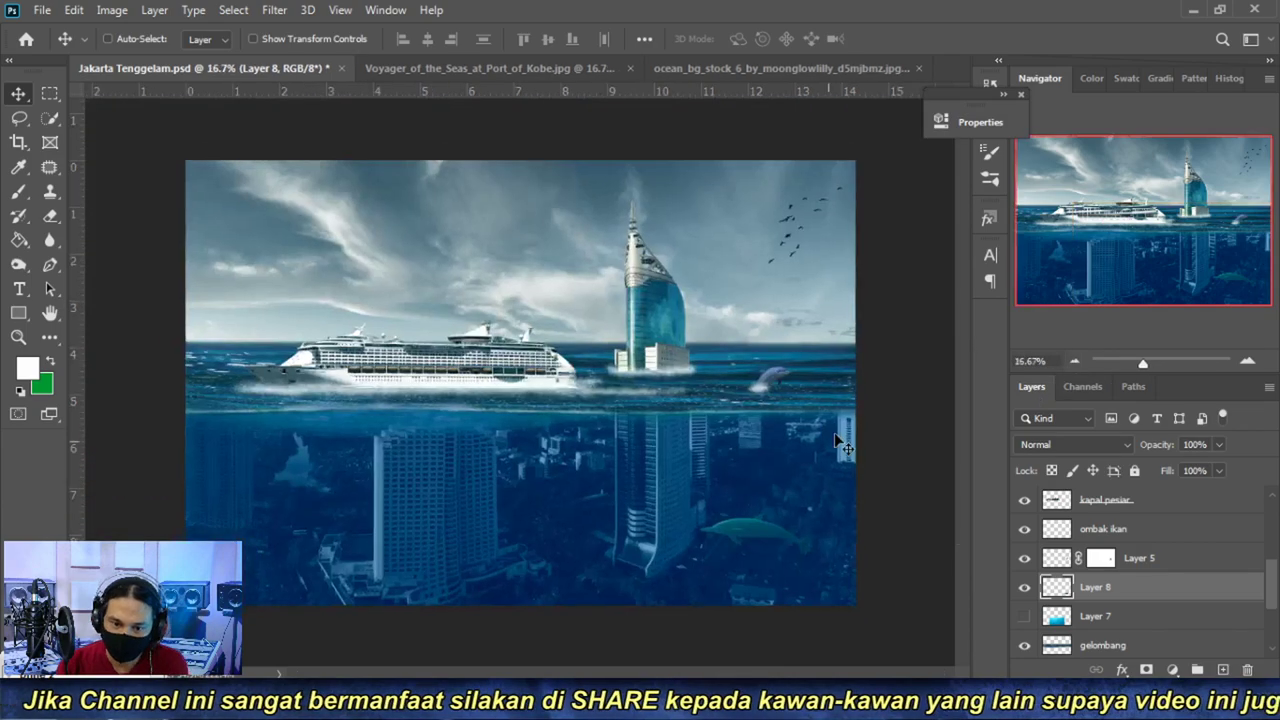
mouse_move(749, 528)
left_mouse_down()
mouse_move(608, 527)
mouse_move(760, 477)
left_mouse_up()
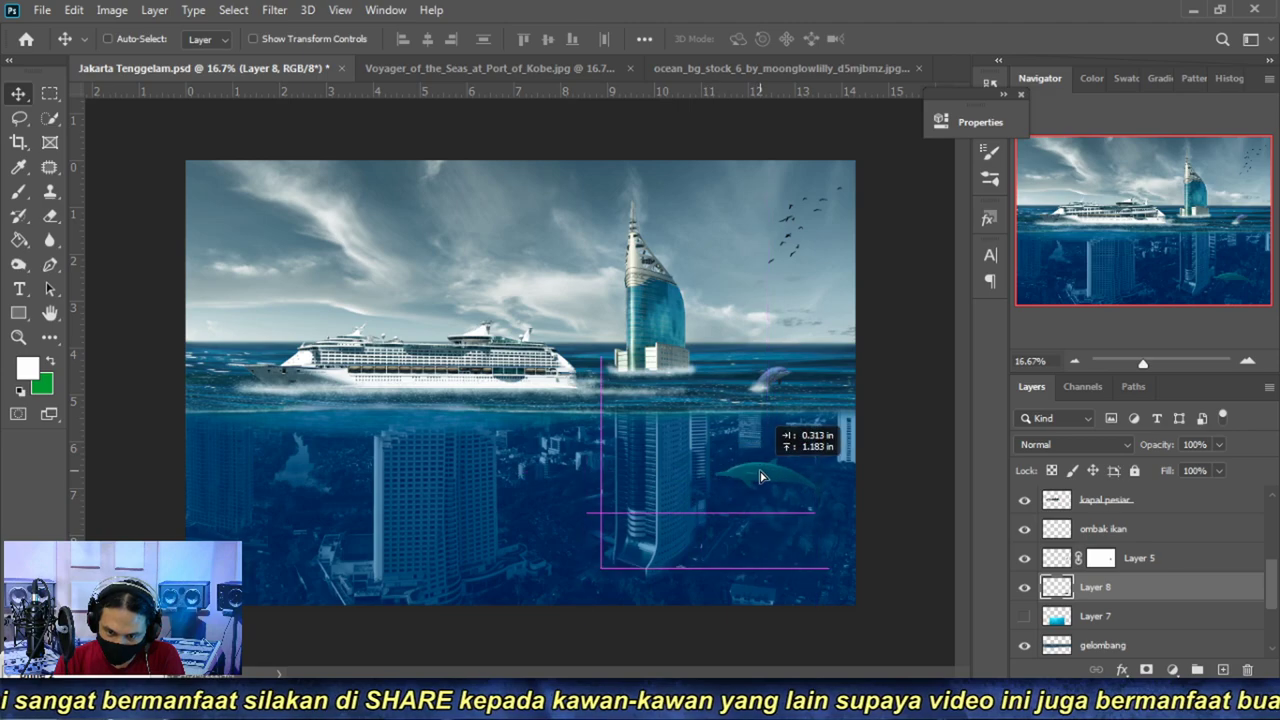
key("ctrl+t")
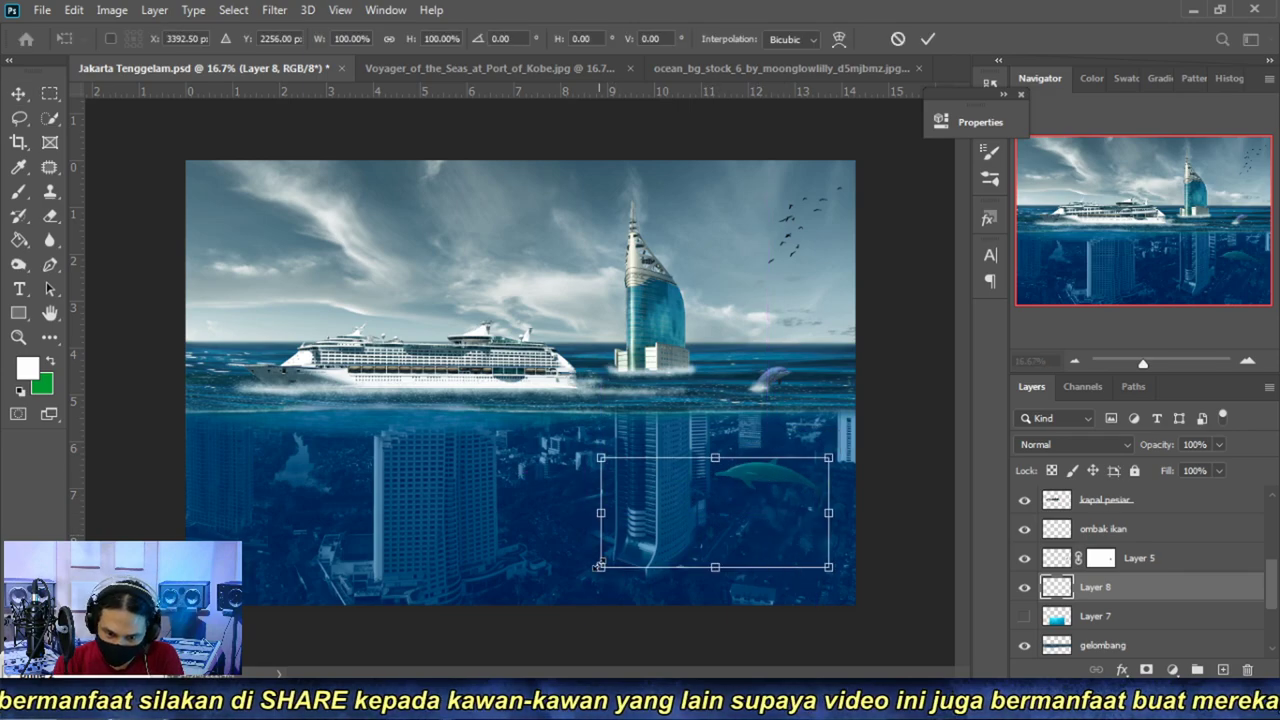
left_click_drag(599, 566, 651, 557)
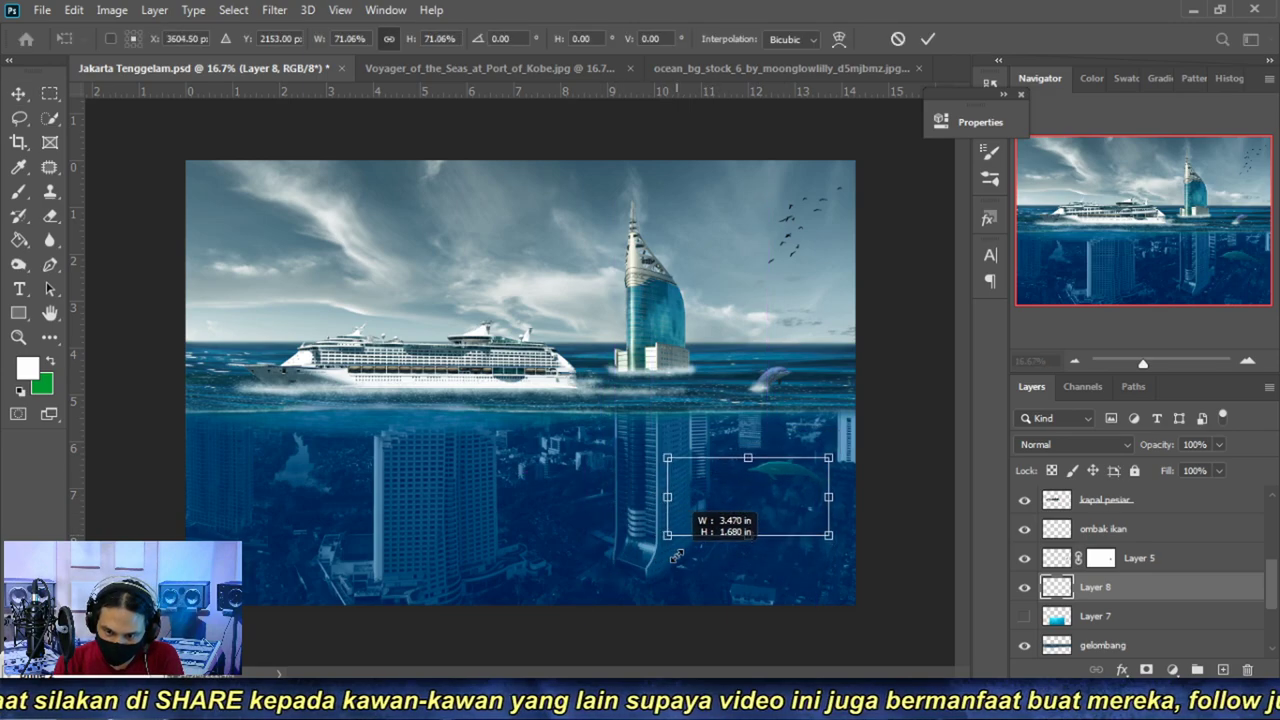
left_click_drag(664, 553, 674, 549)
key("Return")
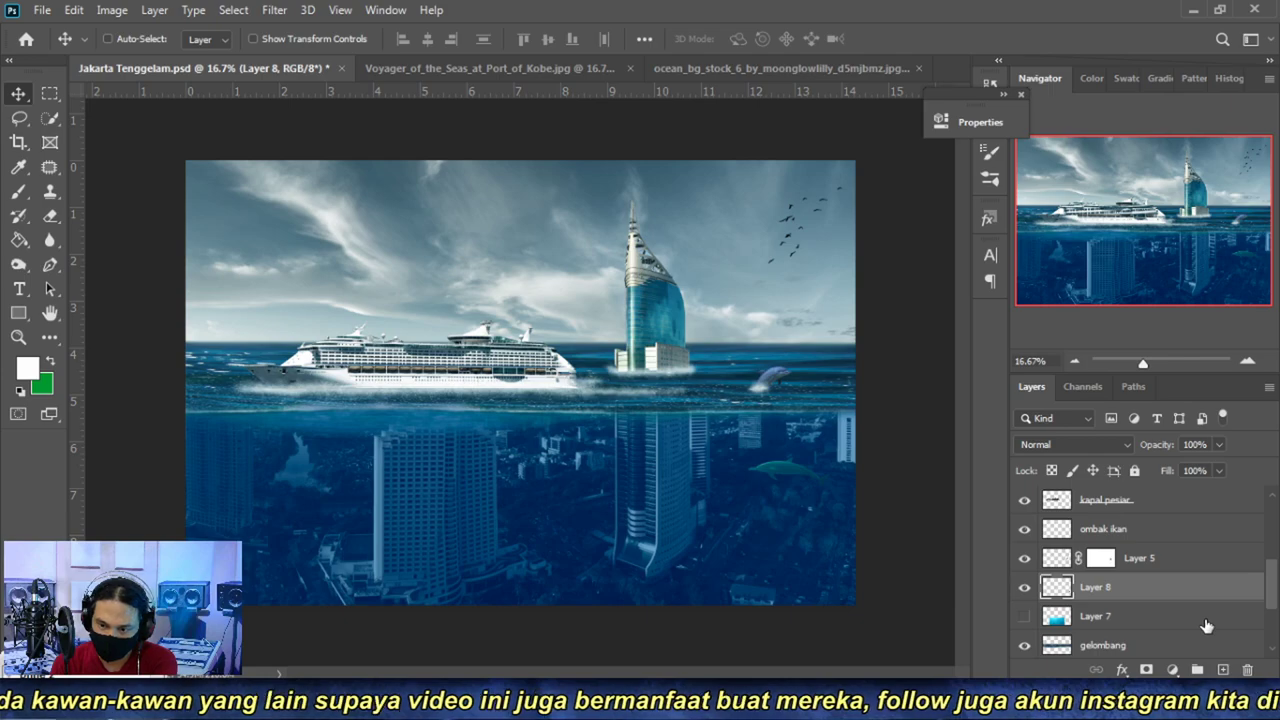
- Delete the unused ocean photo Layer 7
scroll(1207, 626, "down", 3)
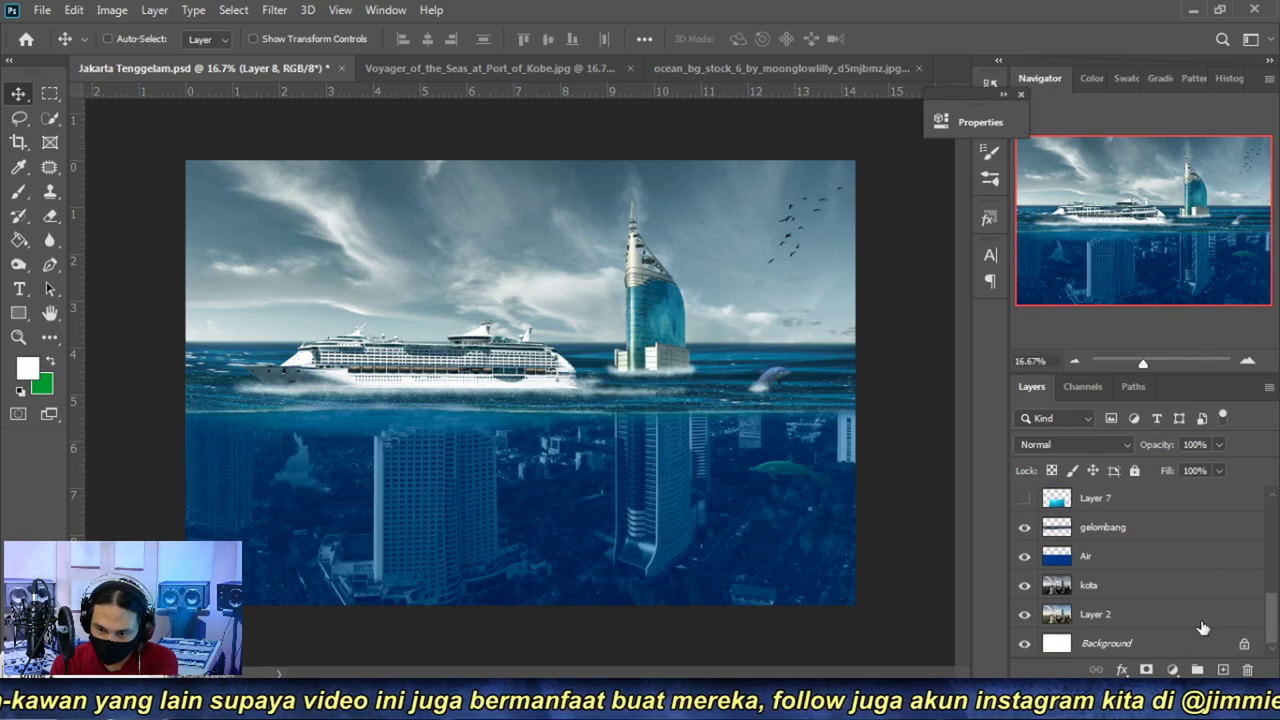
left_click(1150, 505)
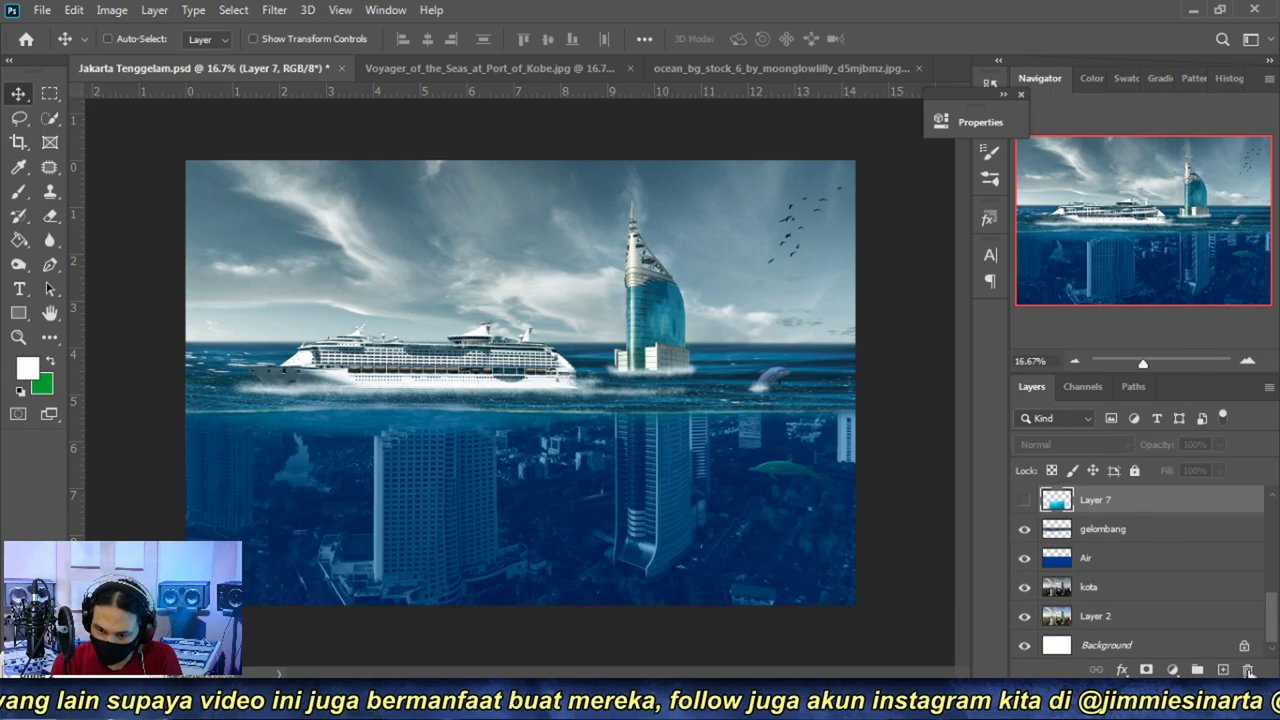
left_click(1248, 670)
scroll(378, 384, "up", 1)
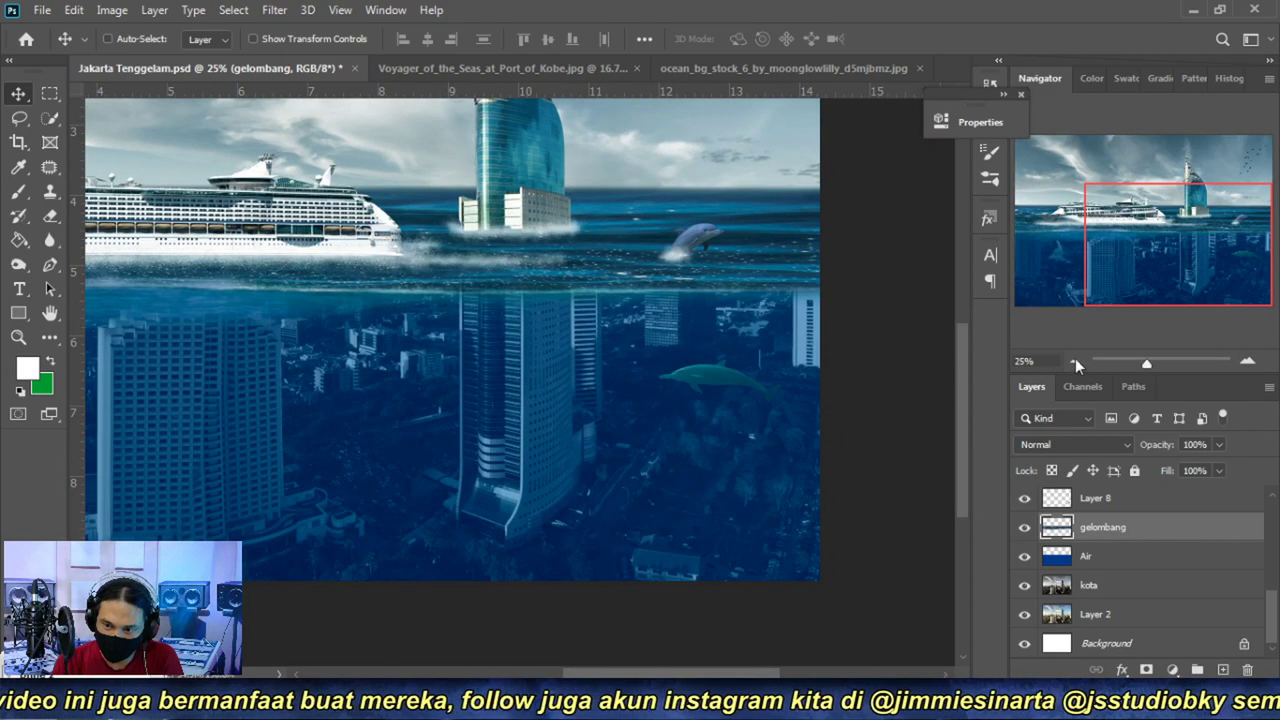
left_click(1075, 362)
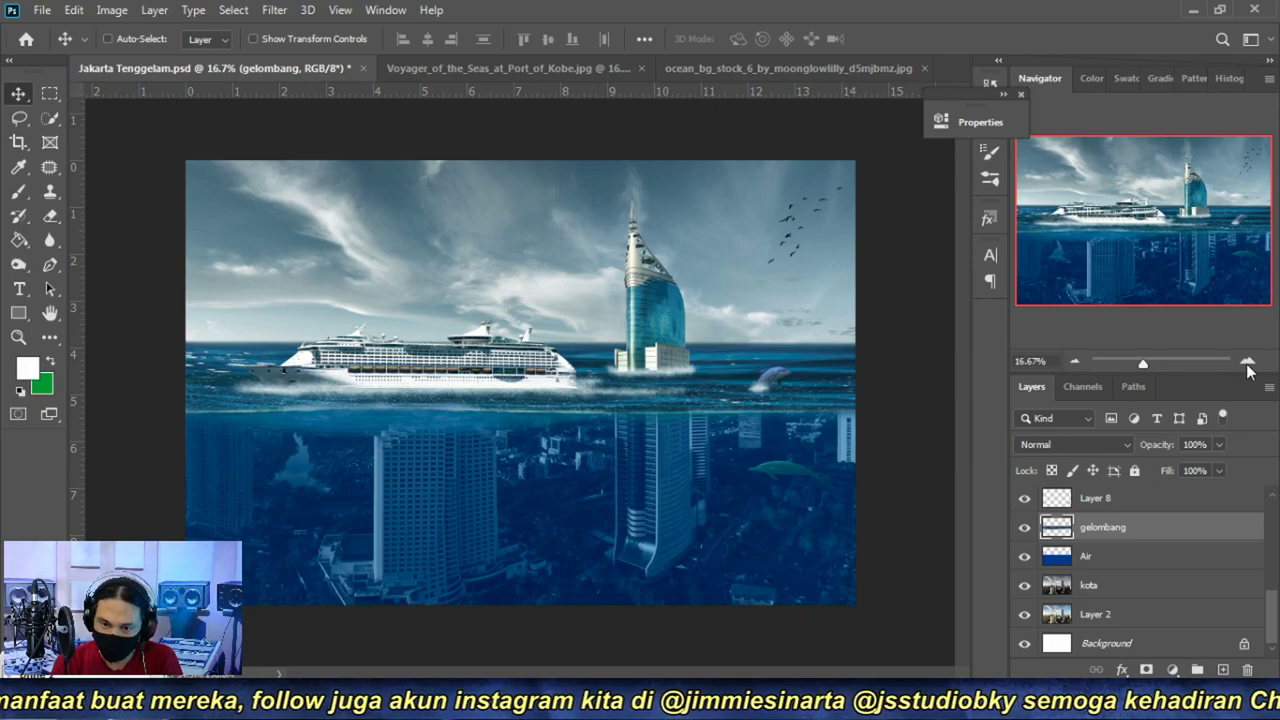
- Turn on the Curves 1 adjustment layer above Color Fill 1
scroll(1157, 562, "up", 3)
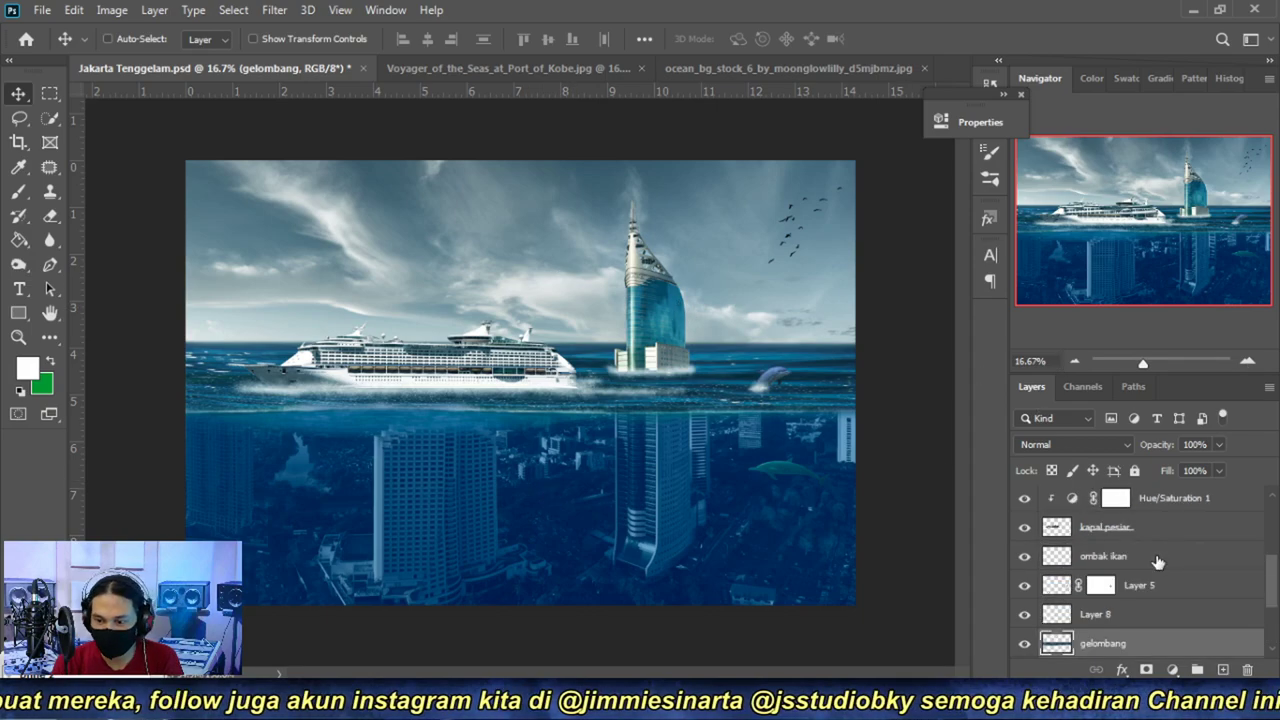
scroll(1157, 562, "up", 2)
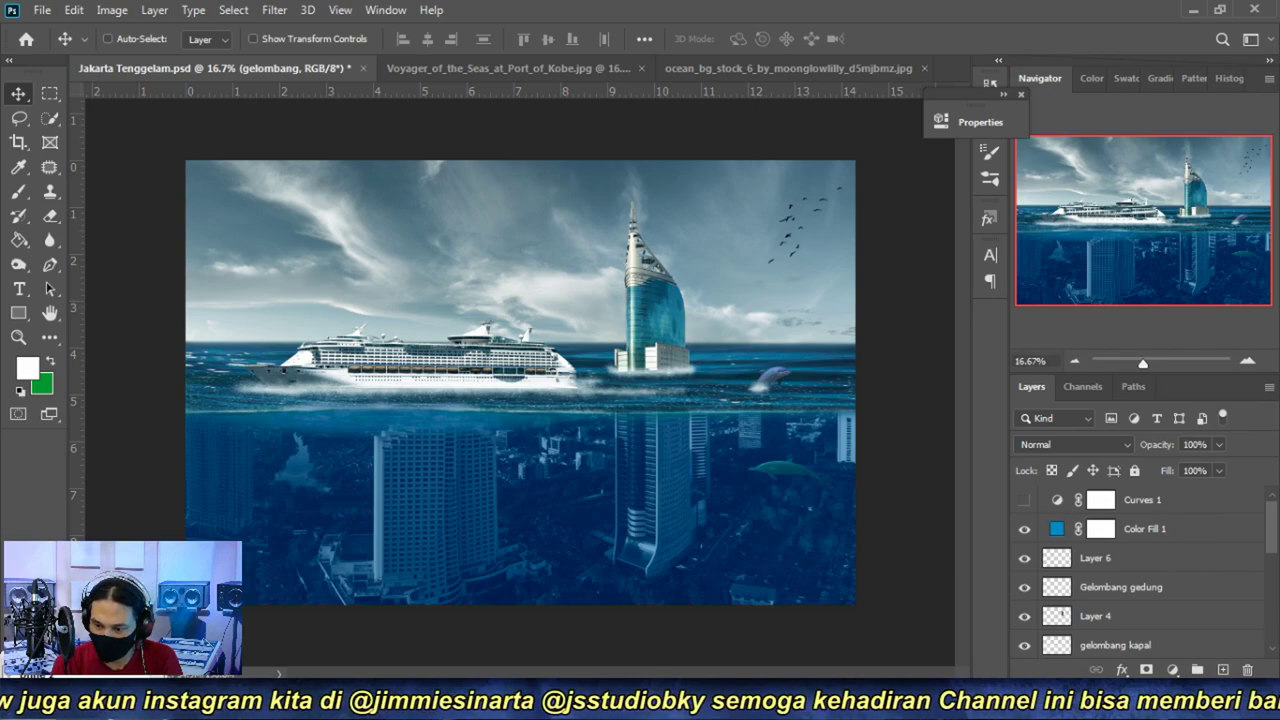
left_click(1165, 533)
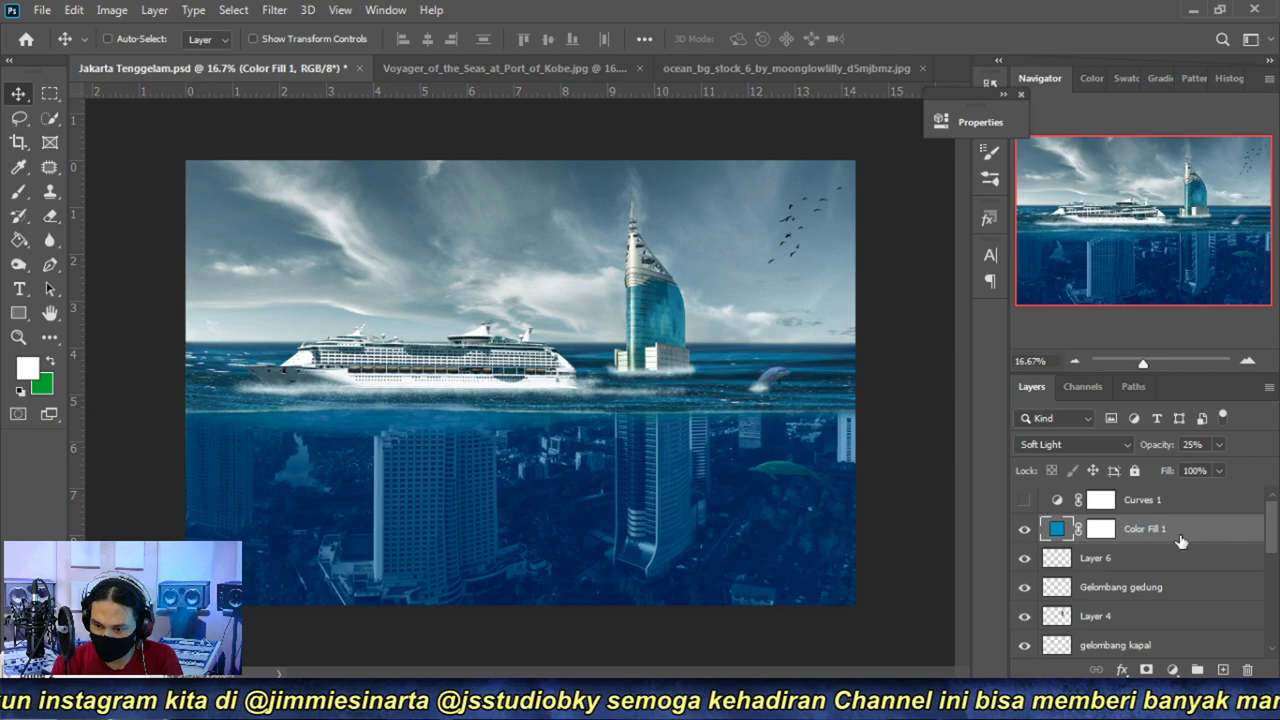
left_click(1172, 669)
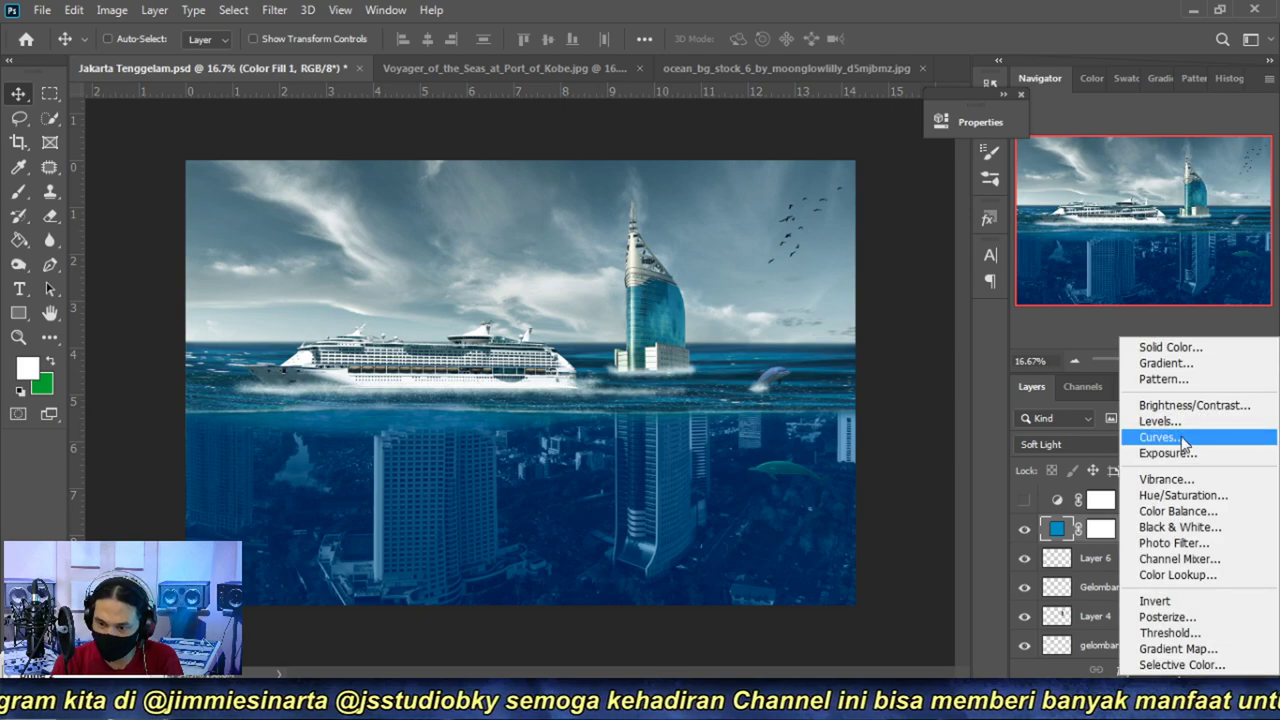
left_click(1035, 500)
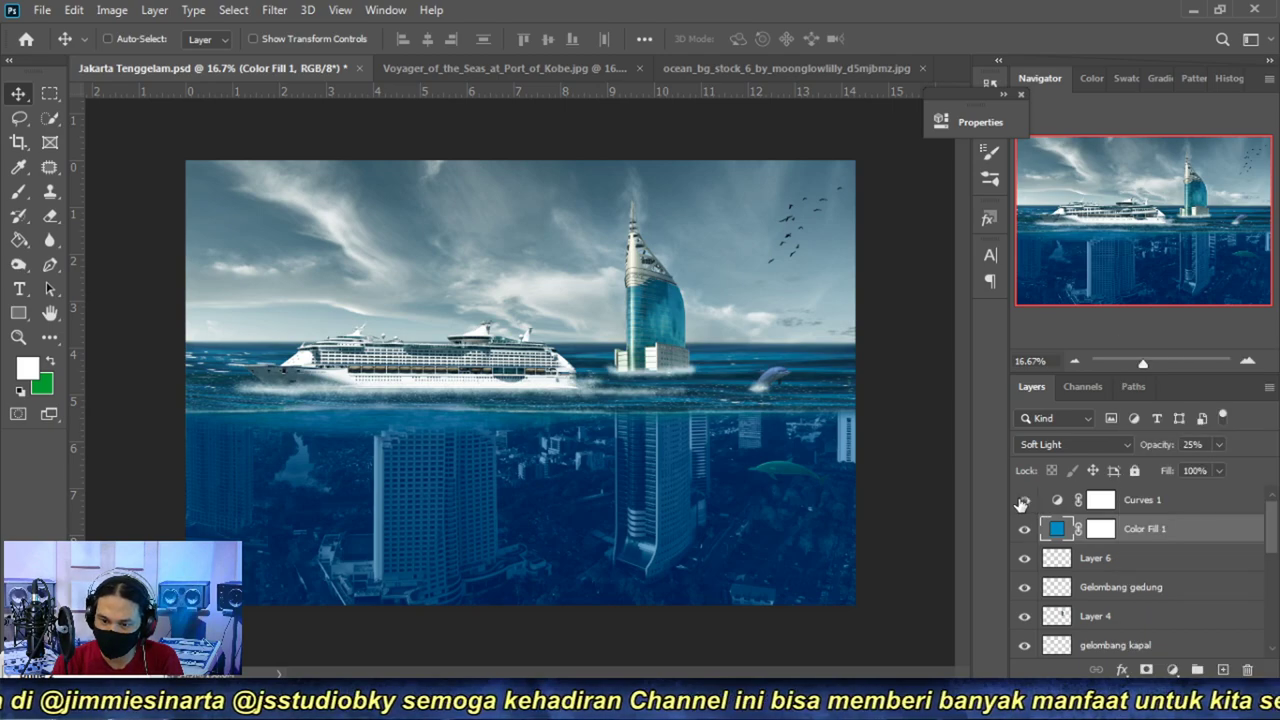
left_click(1248, 360)
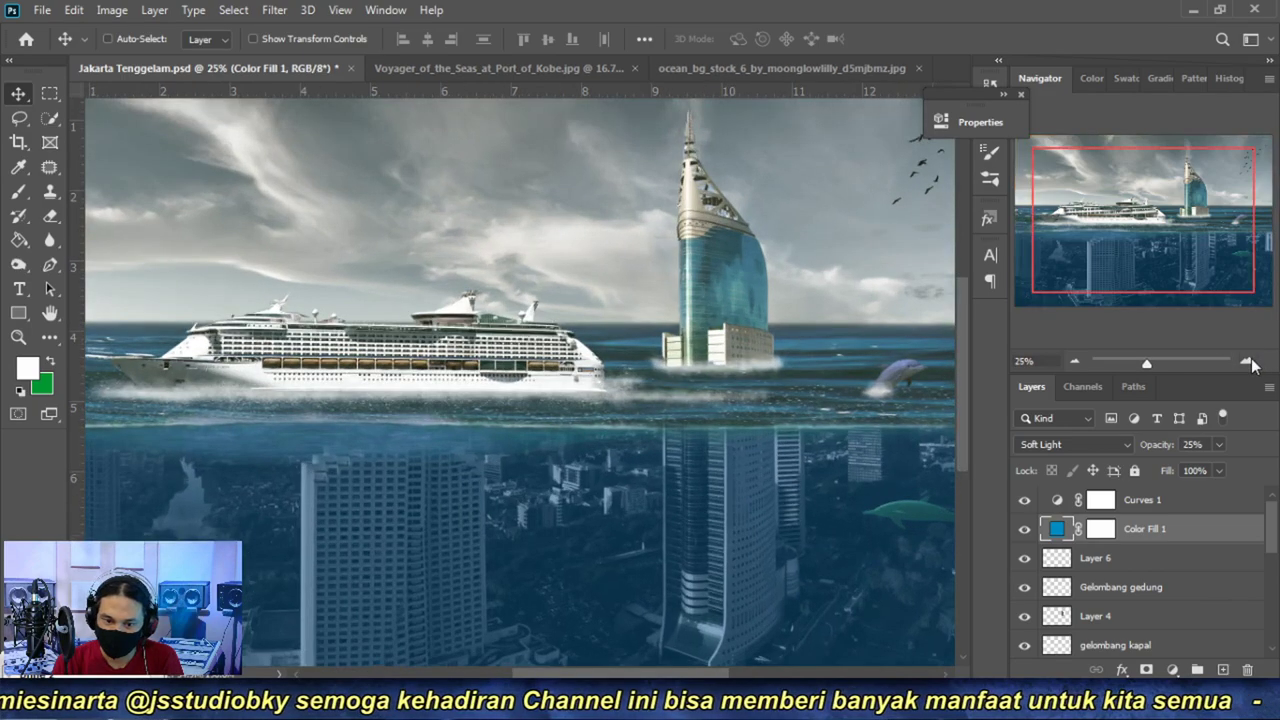
mouse_move(1140, 236)
left_mouse_down()
mouse_move(1185, 162)
mouse_move(1188, 175)
left_mouse_up()
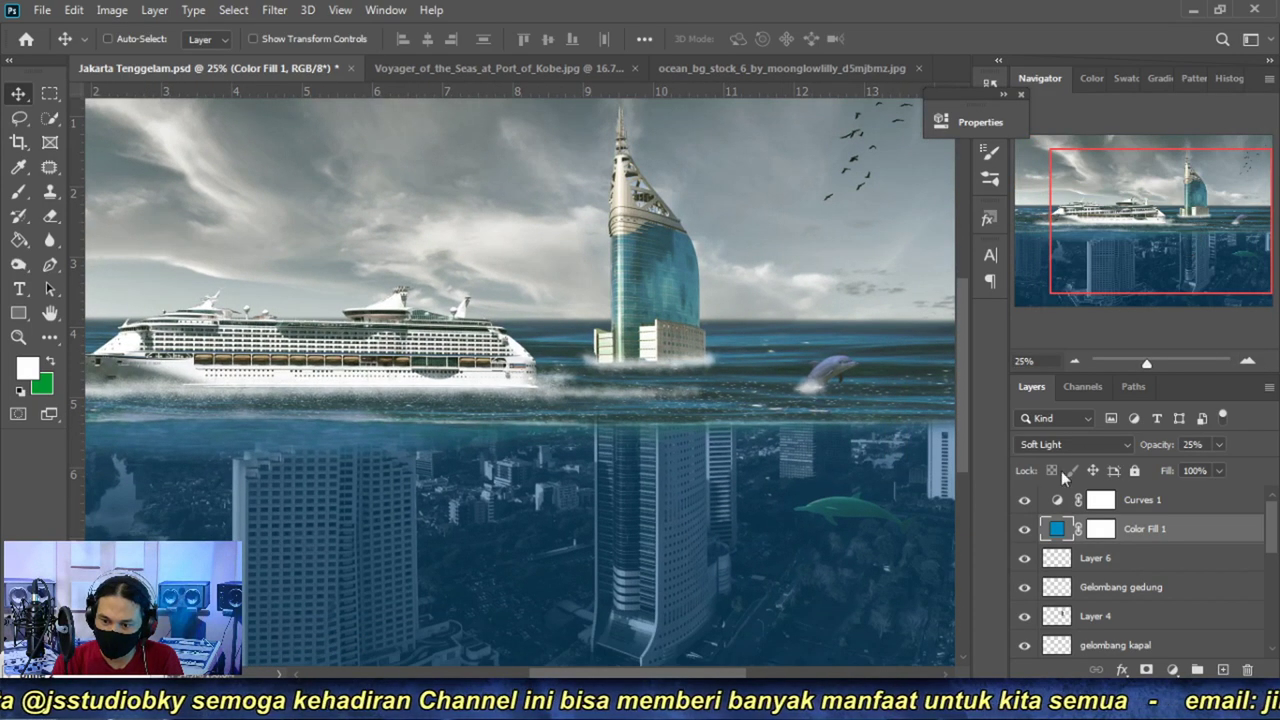
- Reduce the Curves 1 layer opacity to 51%
left_click(1160, 500)
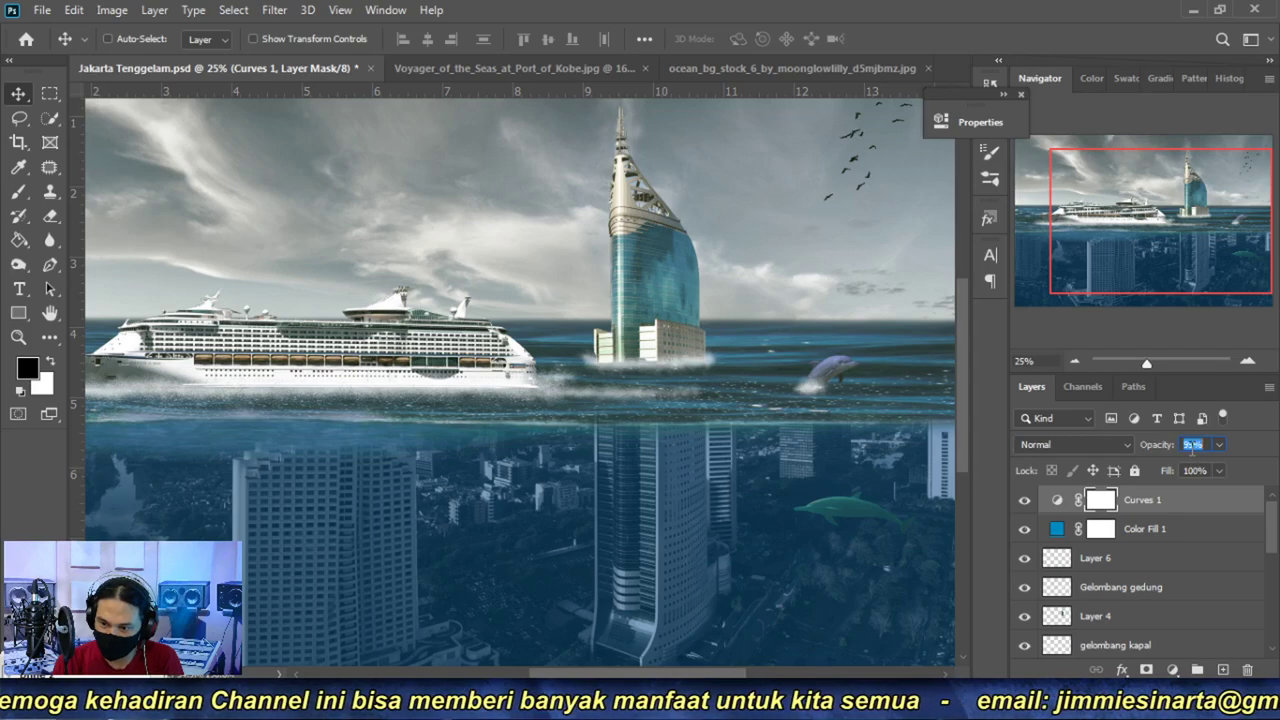
type("66")
key("Return")
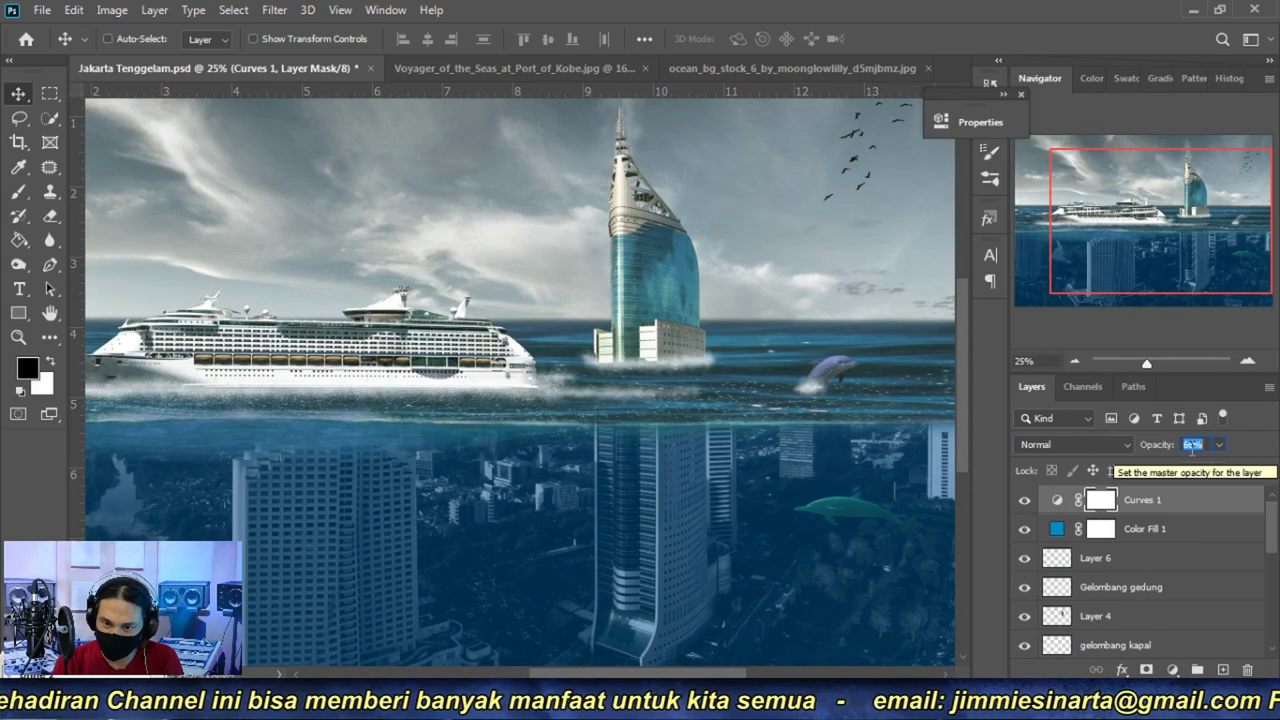
left_click(1076, 361)
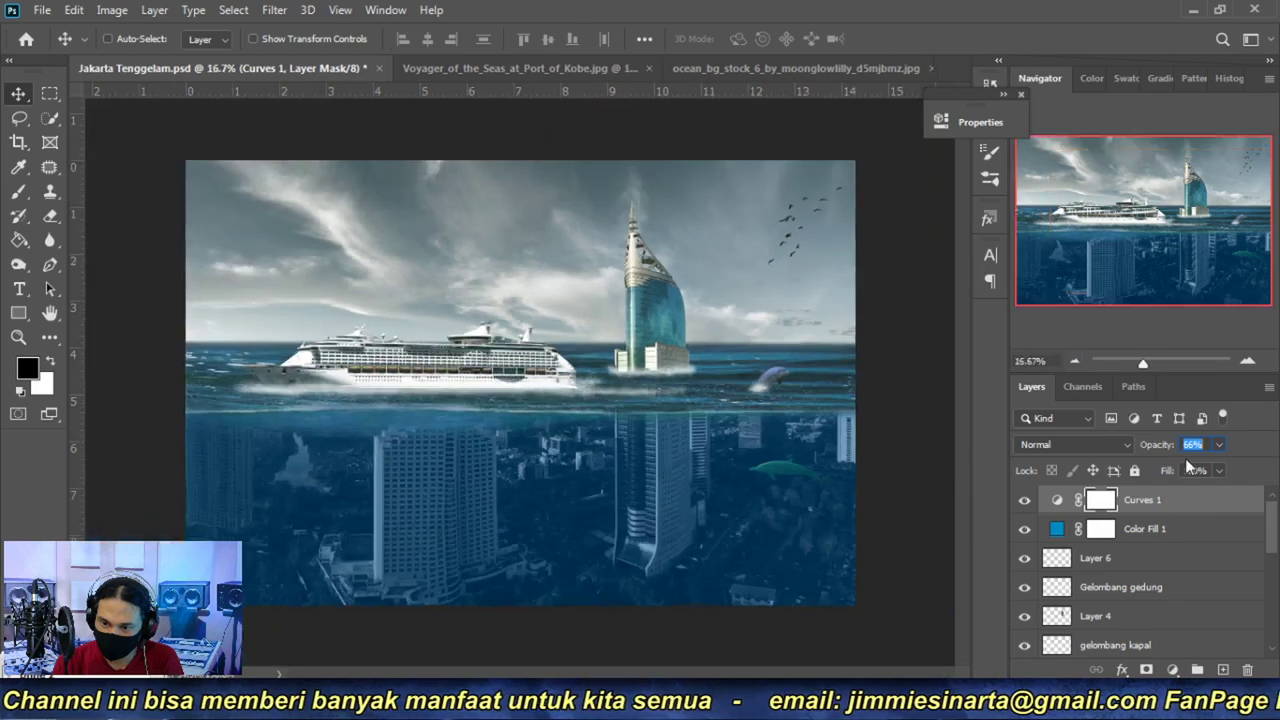
- Toggle Curves 1 off and back on to compare the composite
left_click(1247, 363)
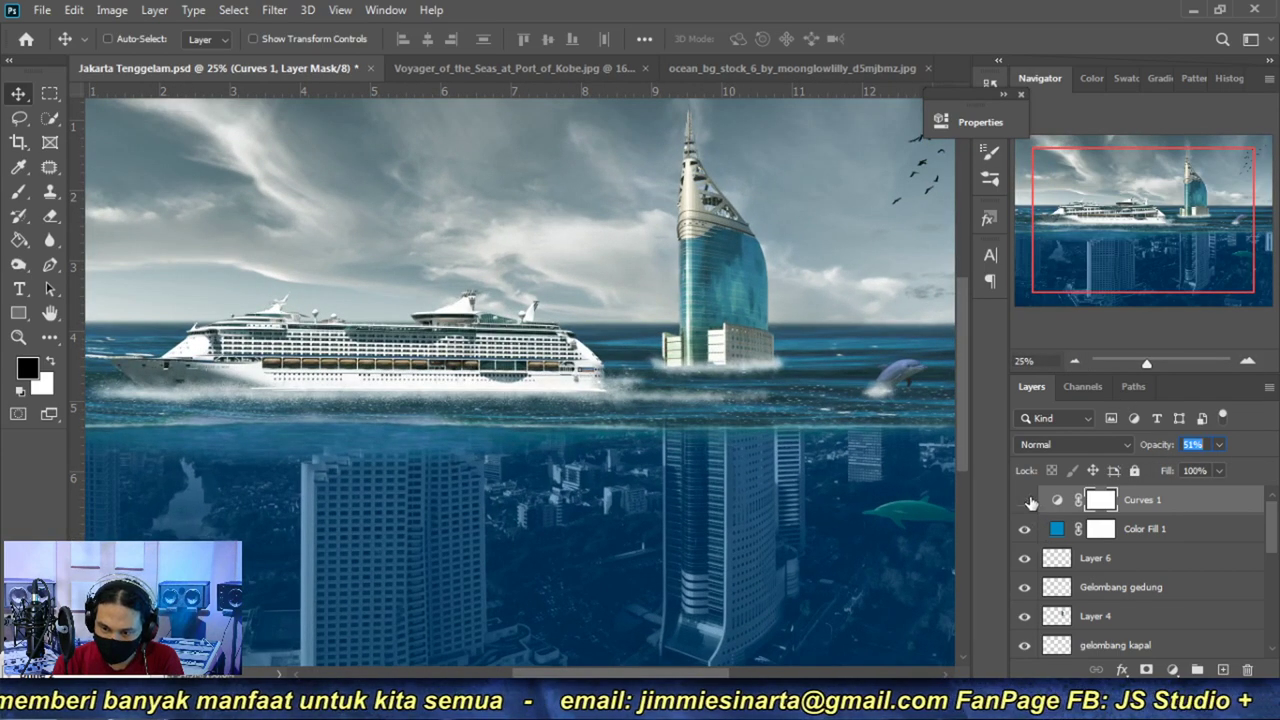
left_click(1026, 500)
left_click(1074, 362)
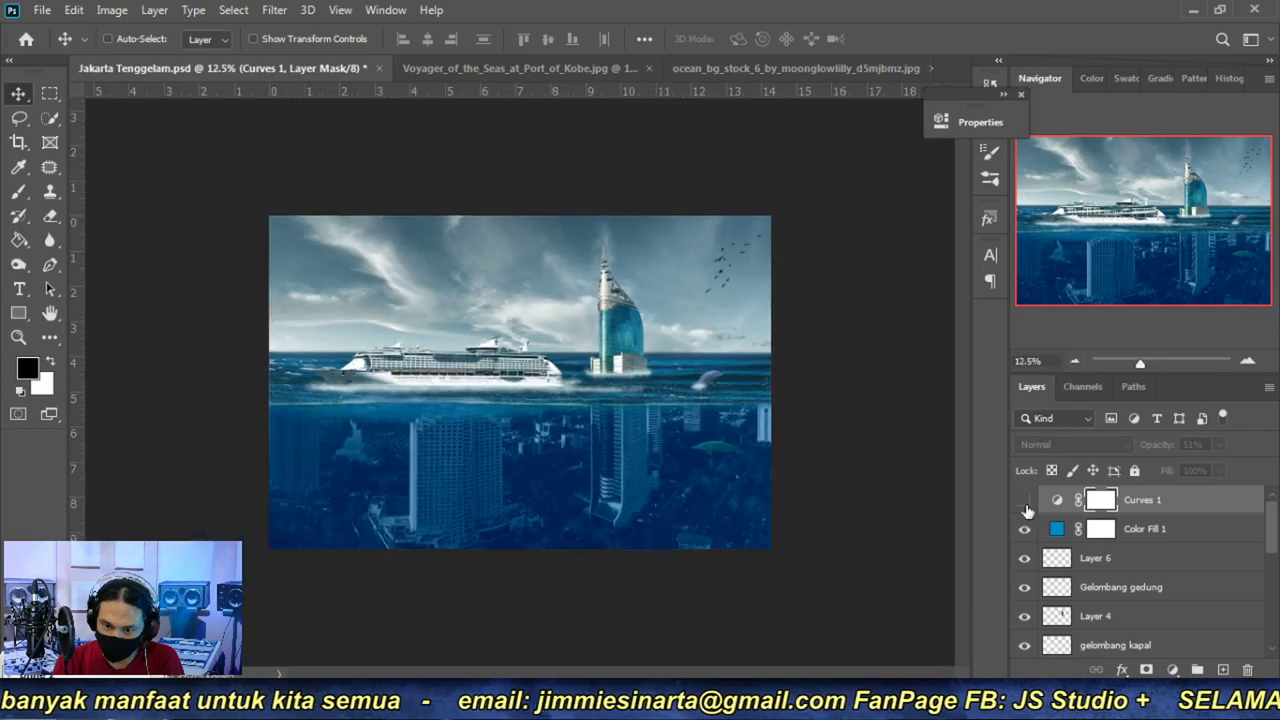
left_click(1022, 505)
left_click(1022, 505)
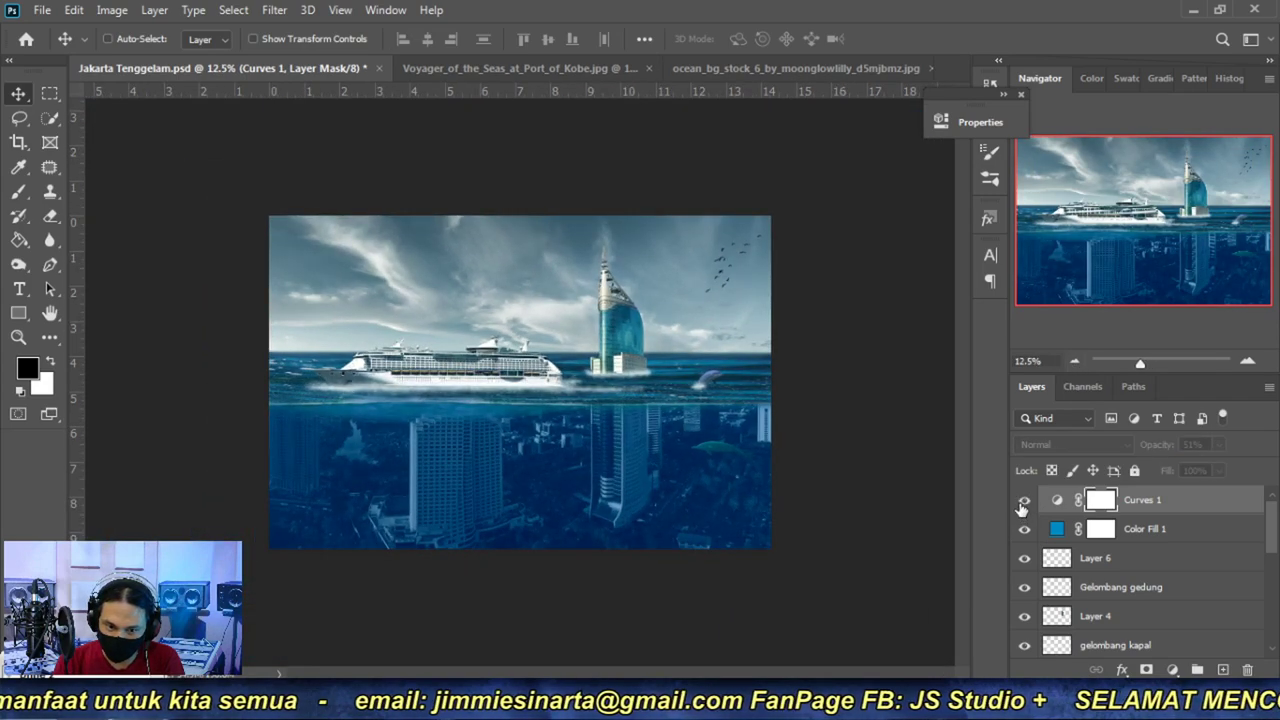
left_click(1246, 362)
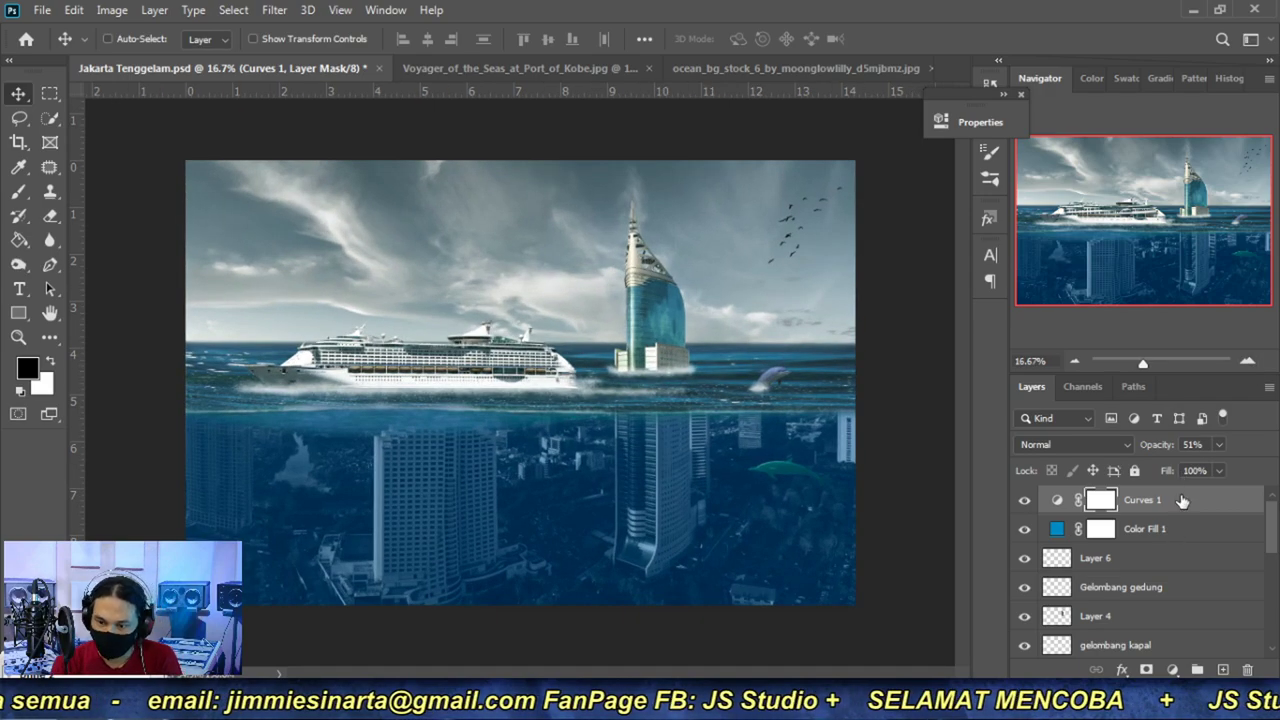
left_click(1172, 669)
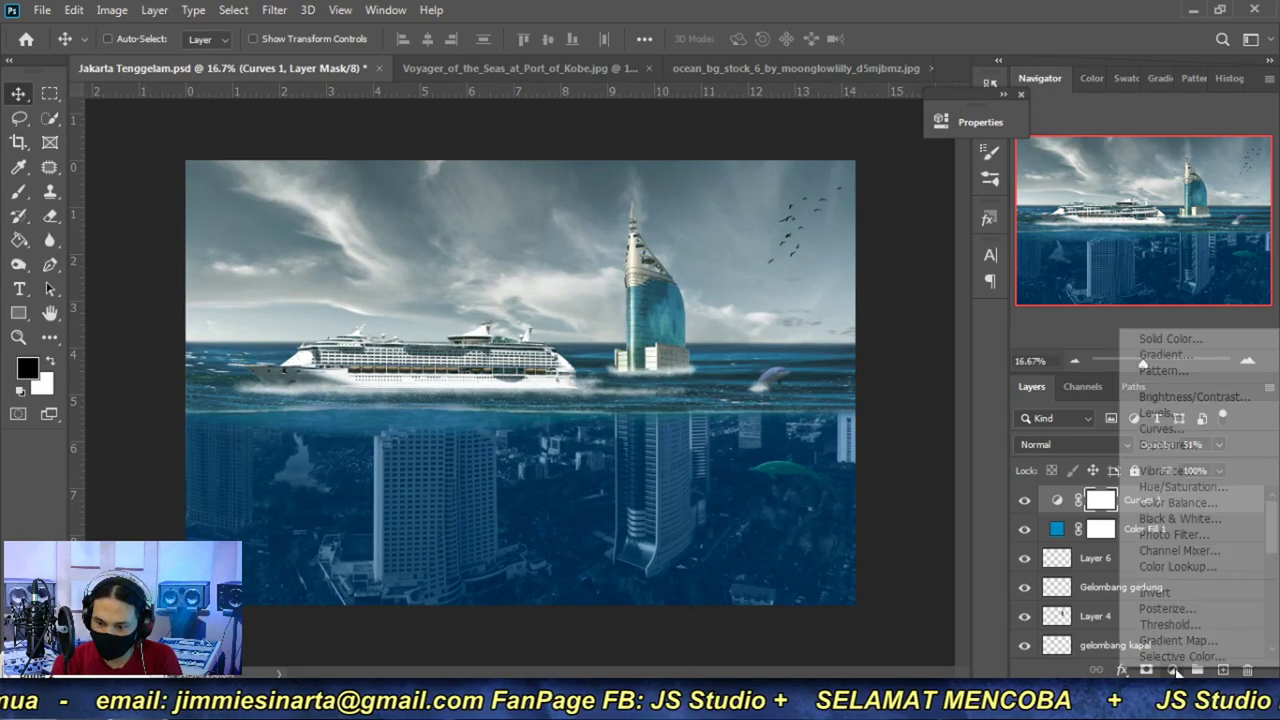
- Add Levels 1 with black input raised to 15 and white input lowered to 216
left_click(1174, 413)
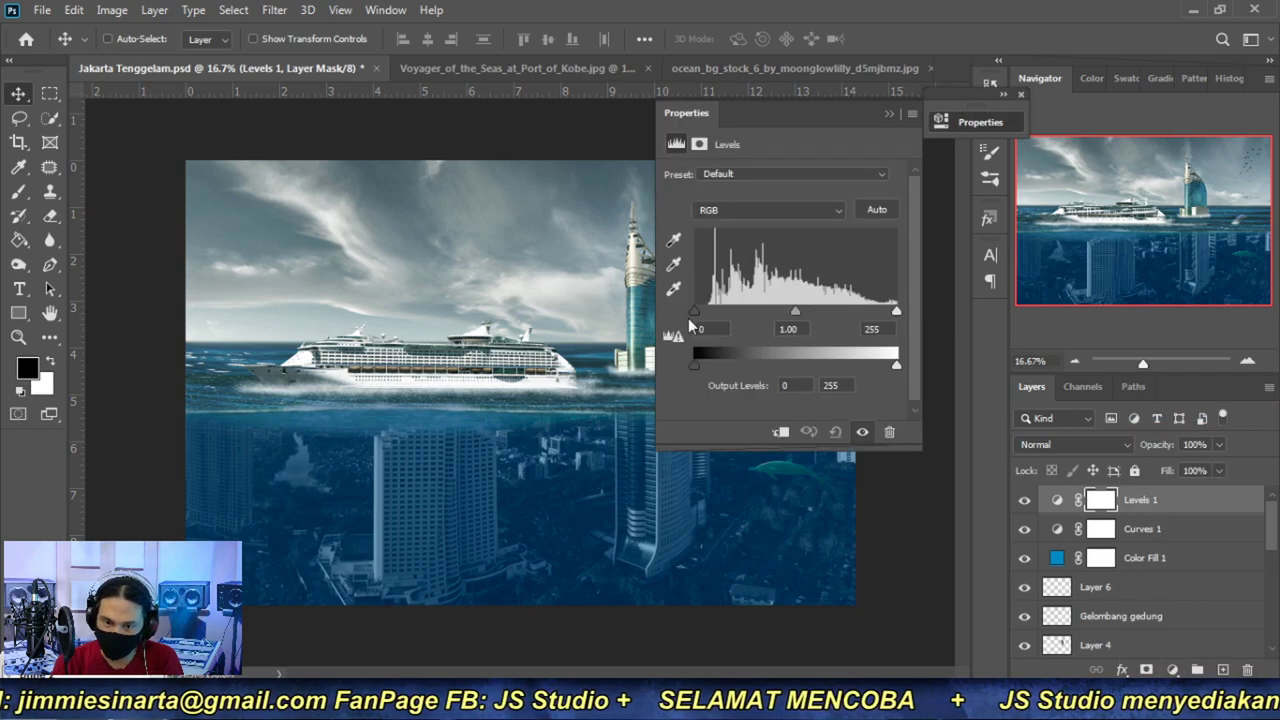
left_click_drag(696, 311, 709, 313)
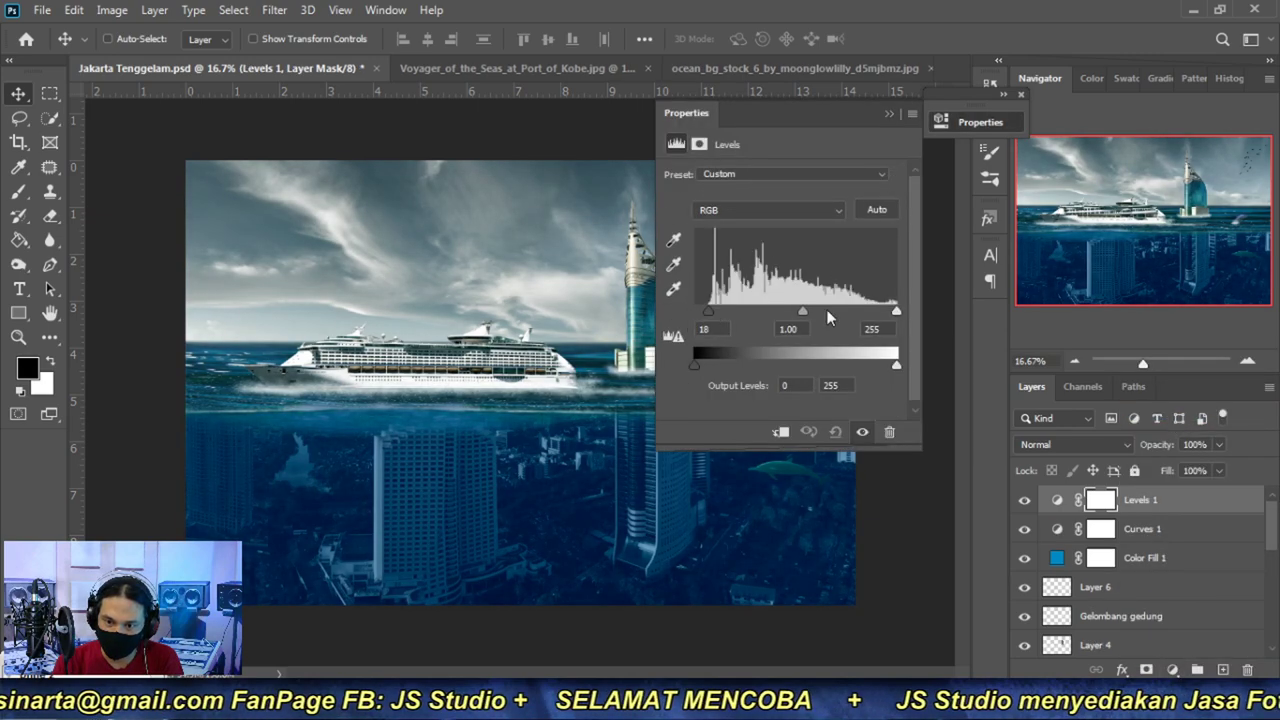
left_click_drag(899, 312, 873, 312)
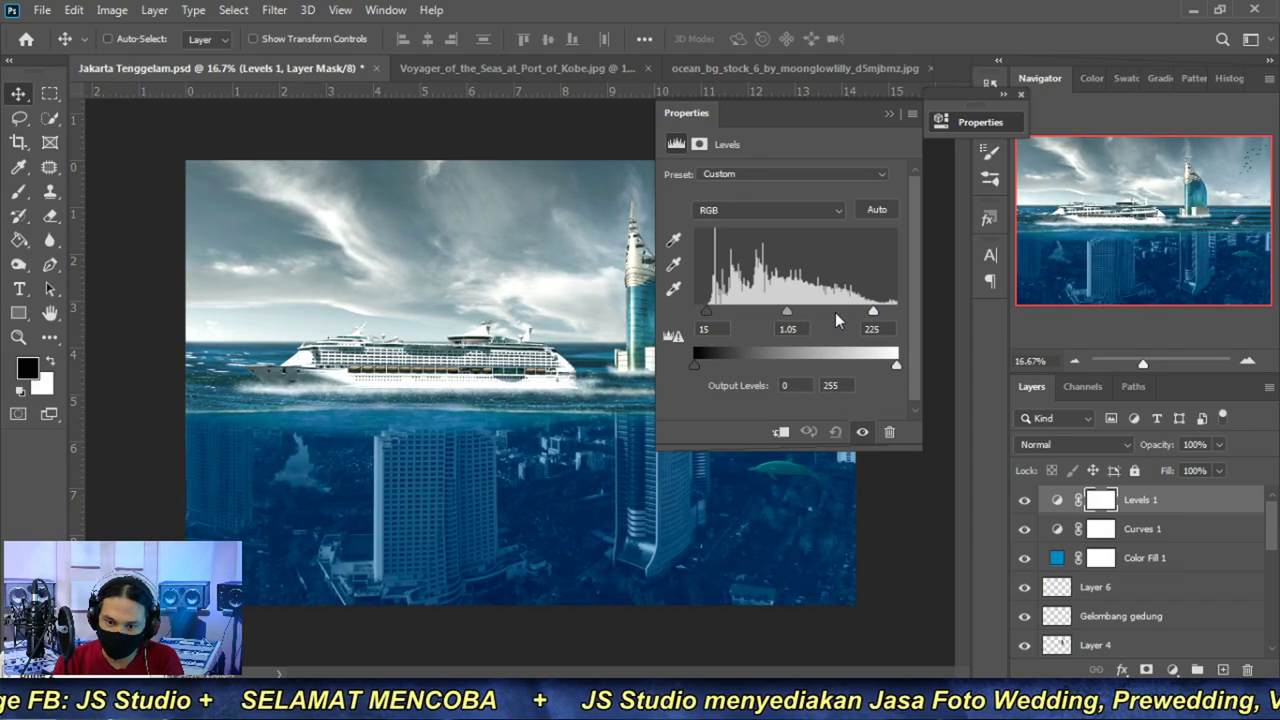
left_click_drag(869, 313, 866, 312)
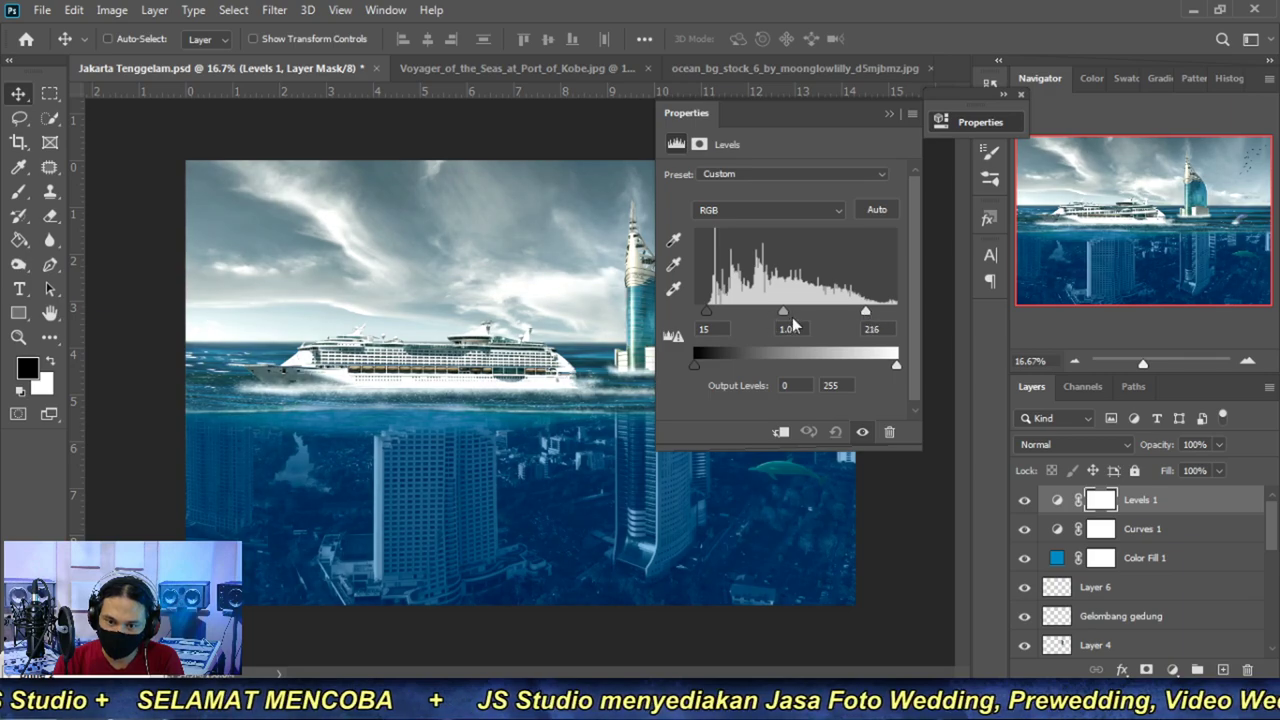
left_click(889, 115)
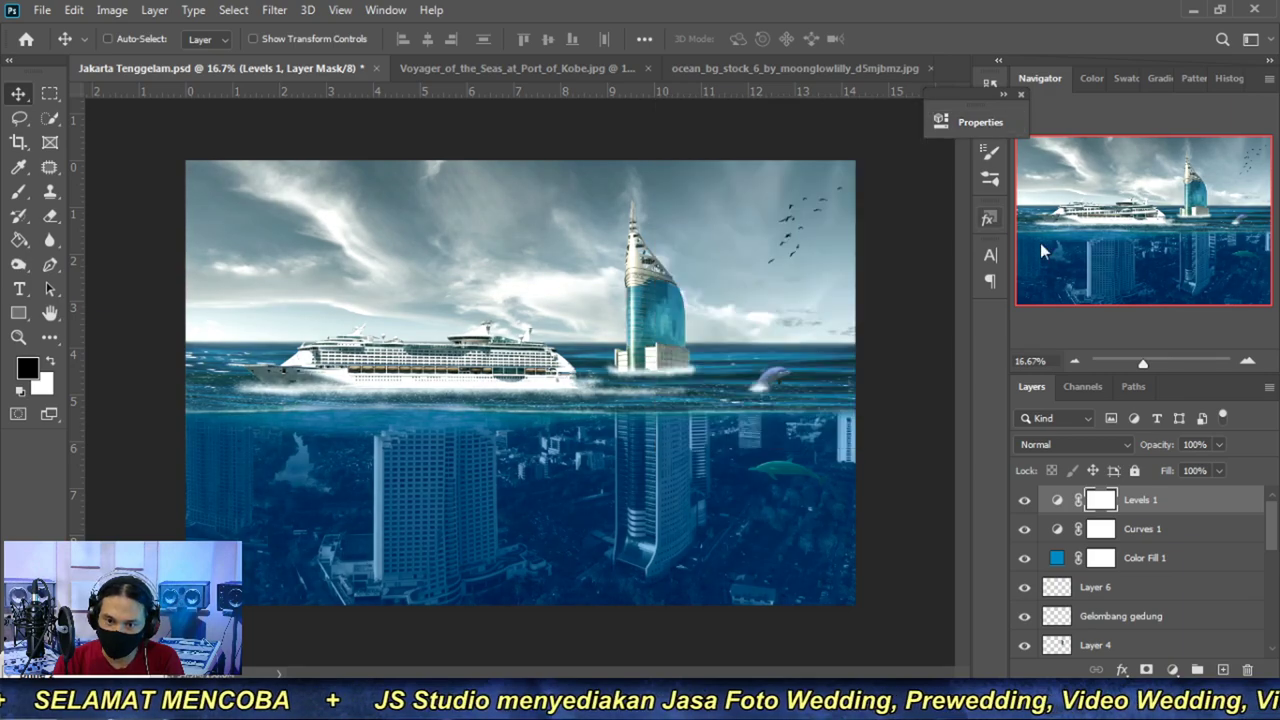
left_click(1248, 362)
left_click(1248, 362)
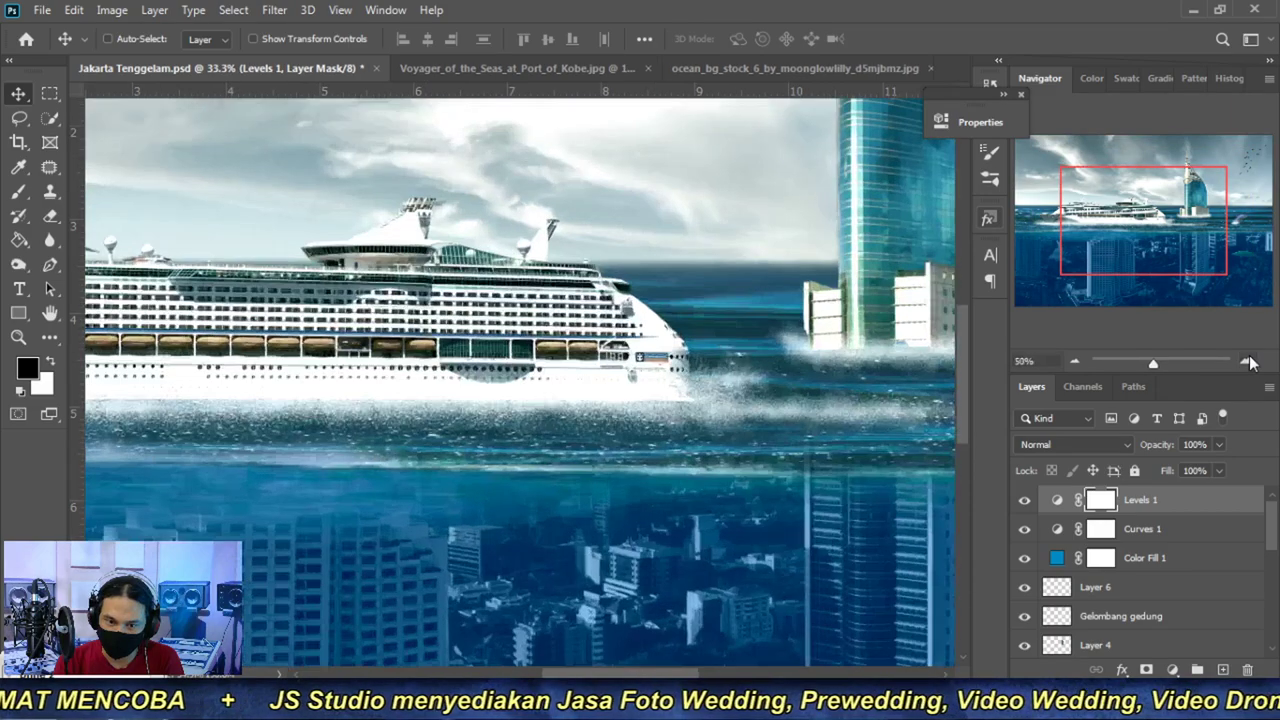
left_click_drag(1147, 247, 1216, 258)
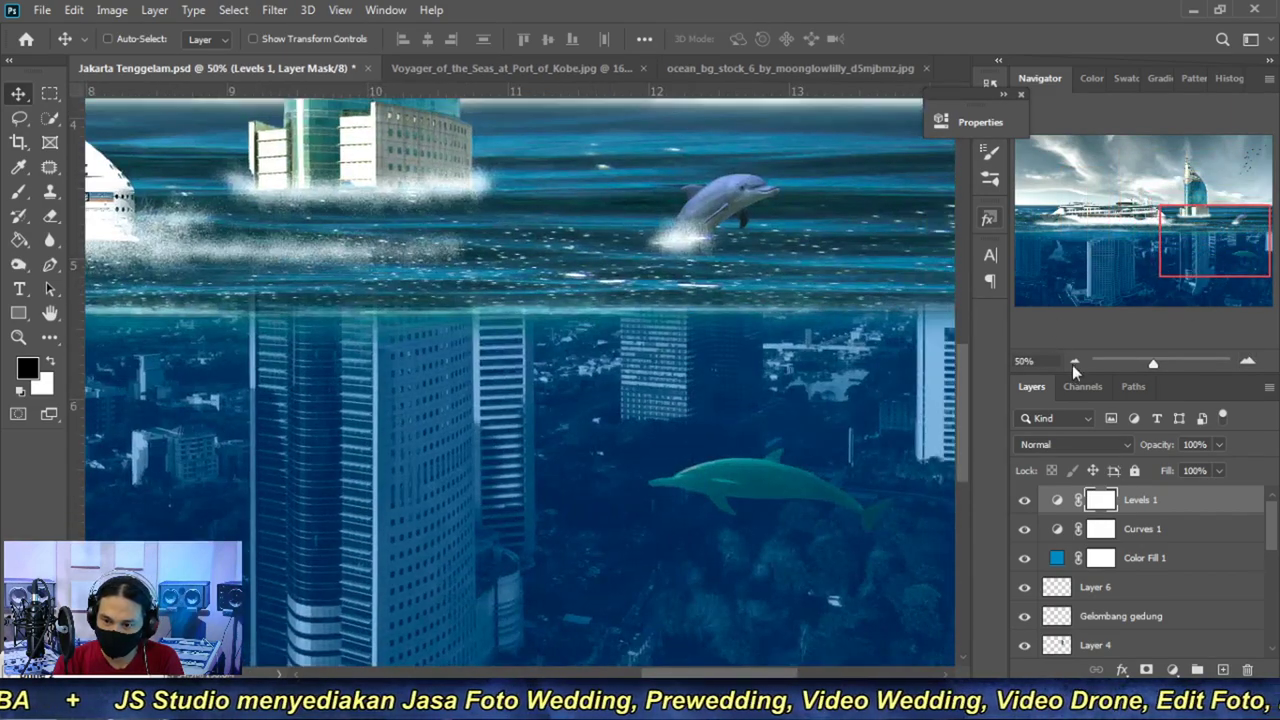
left_click(1074, 361)
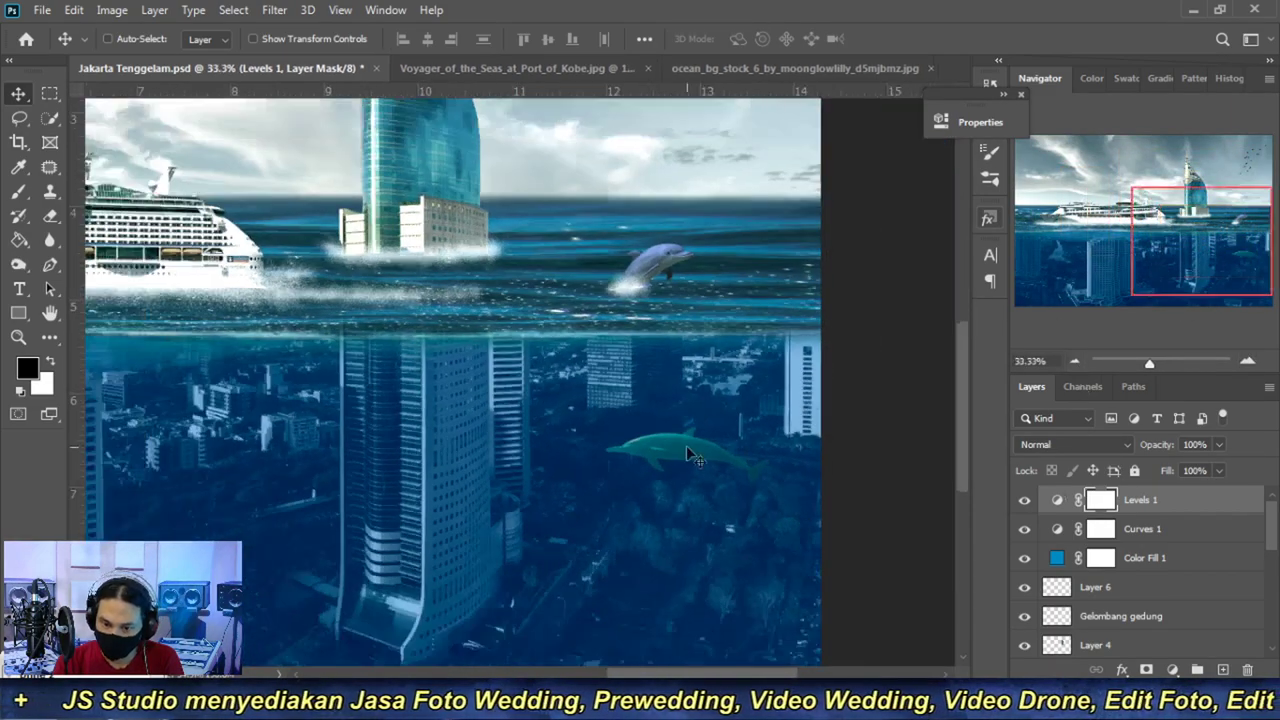
left_click(1149, 599)
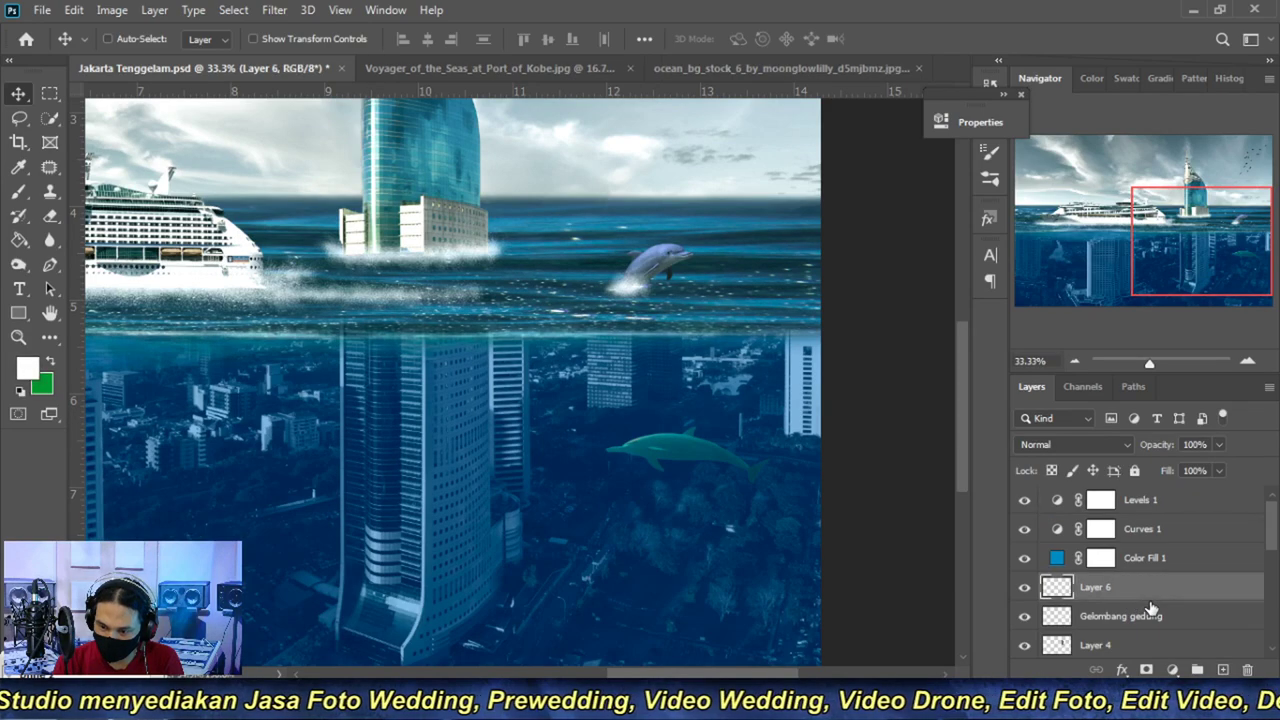
left_click(1024, 588)
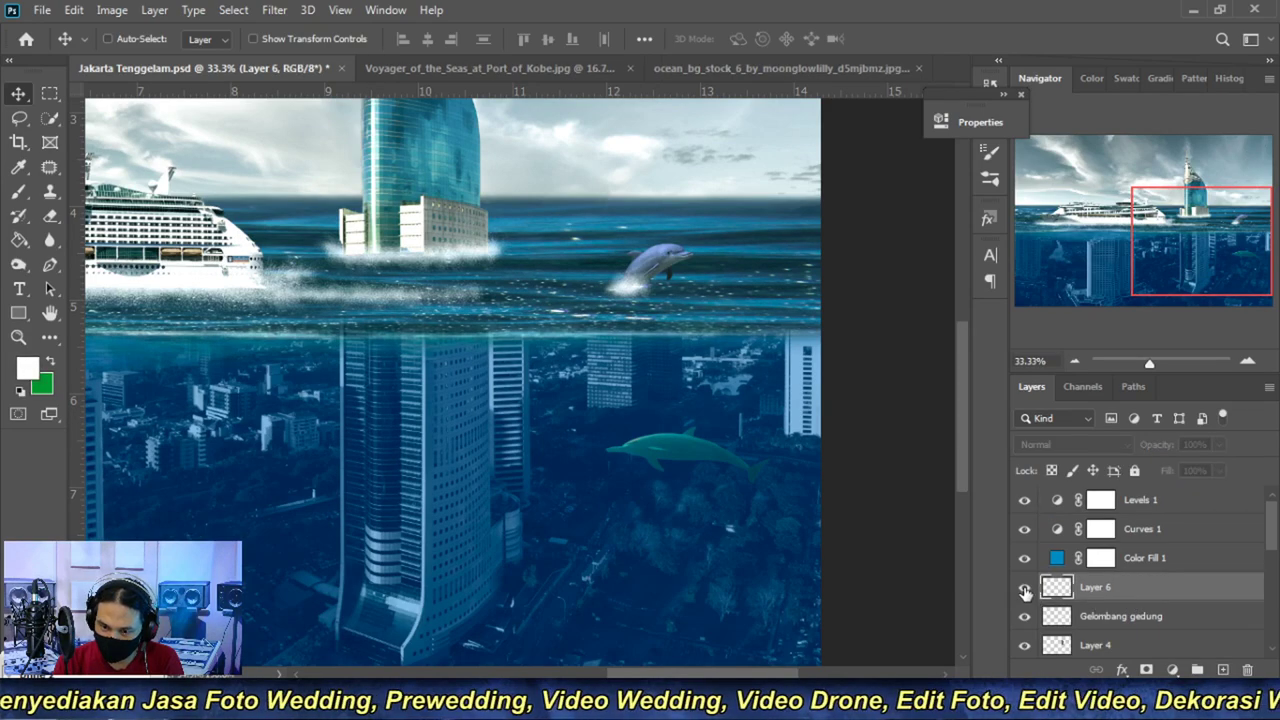
left_click(1024, 588)
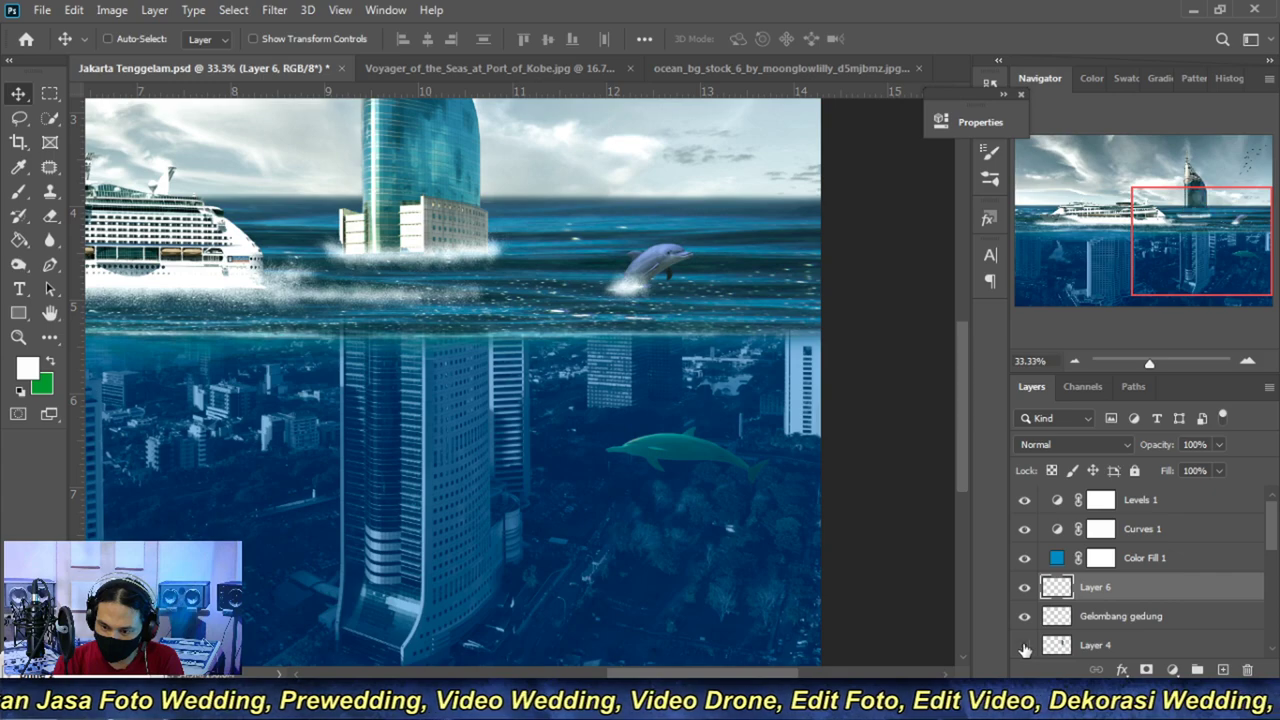
left_click(1024, 646)
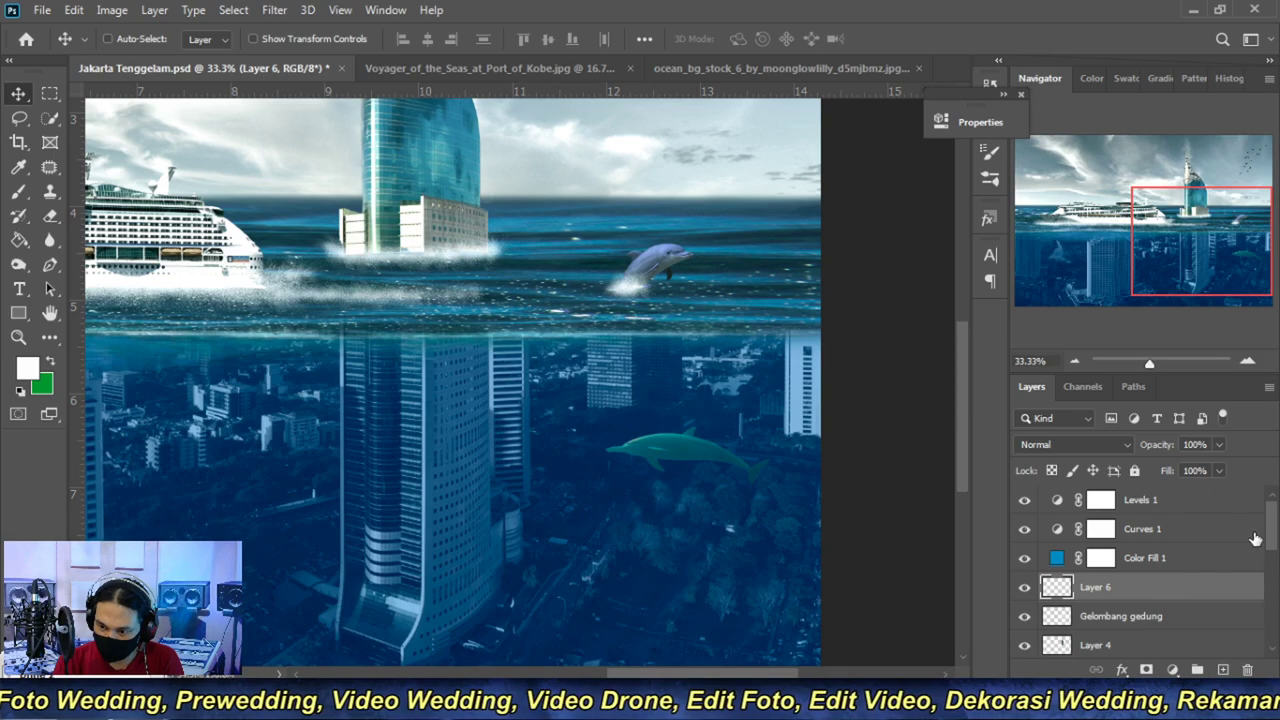
left_click_drag(1274, 541, 1273, 606)
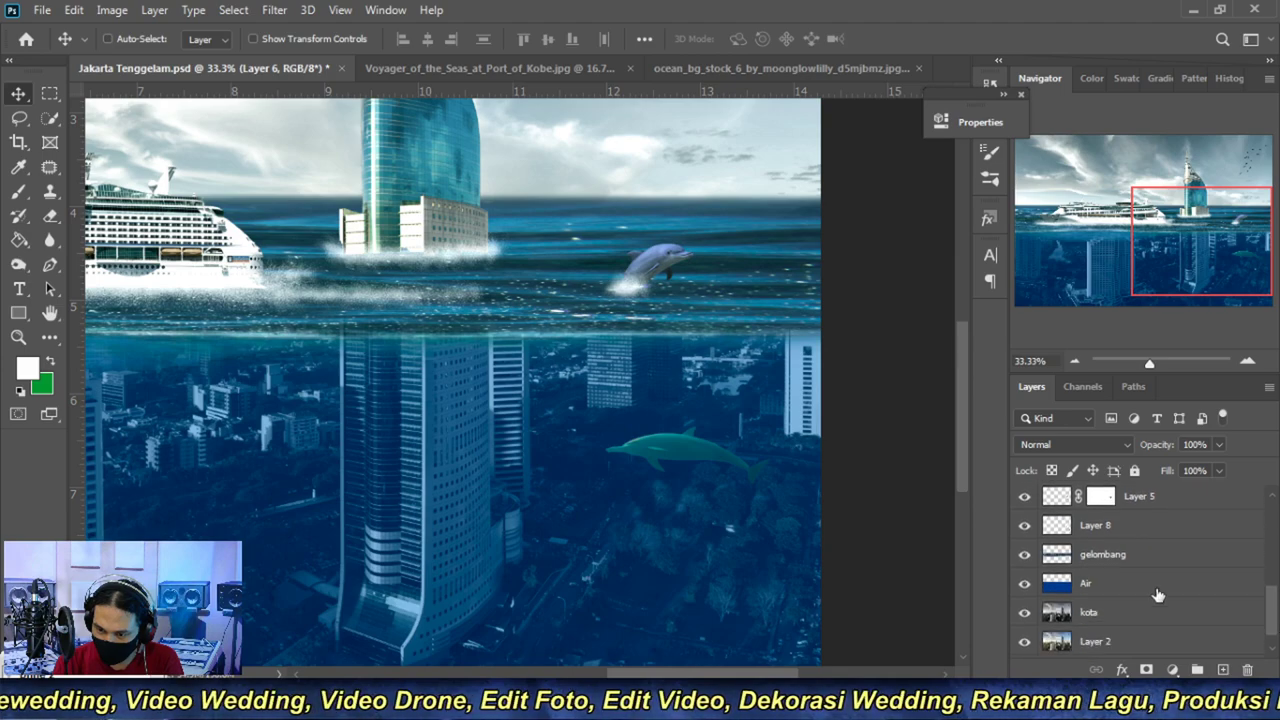
- Rename the underwater dolphin's Layer 8 to 'ikan'
left_click(1024, 525)
left_click(1100, 532)
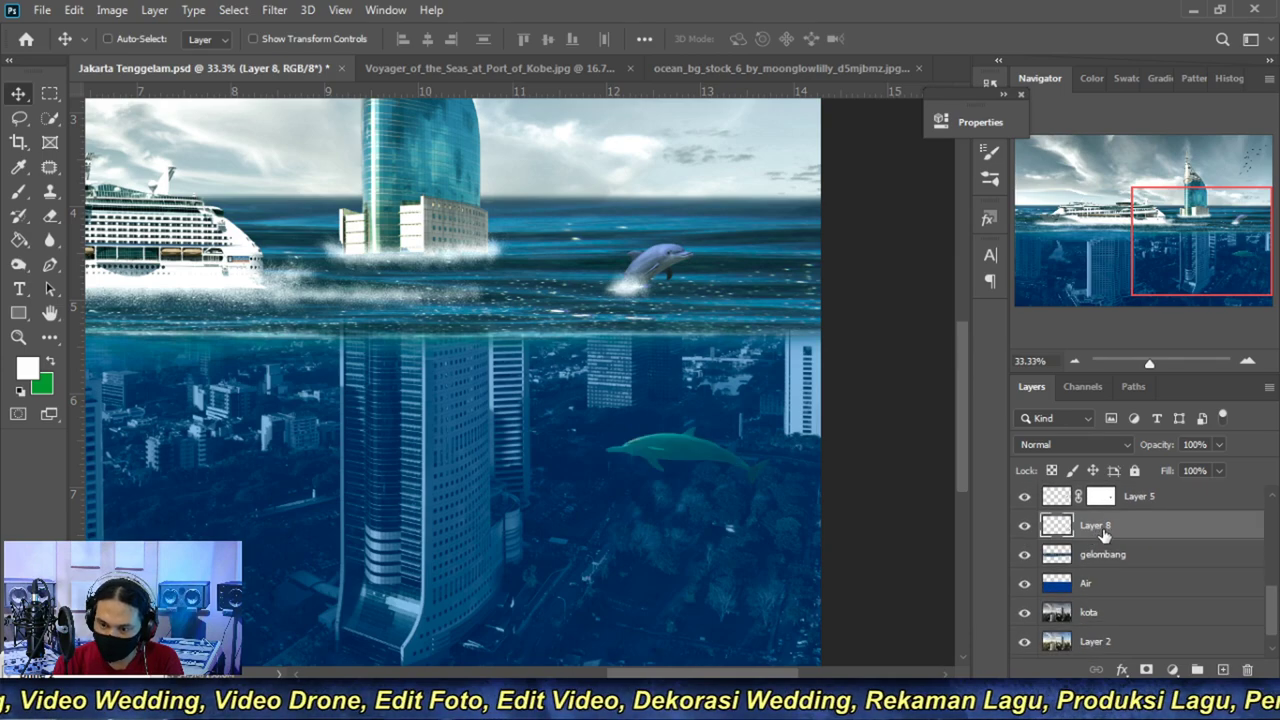
double_click(1097, 525)
type("ikan")
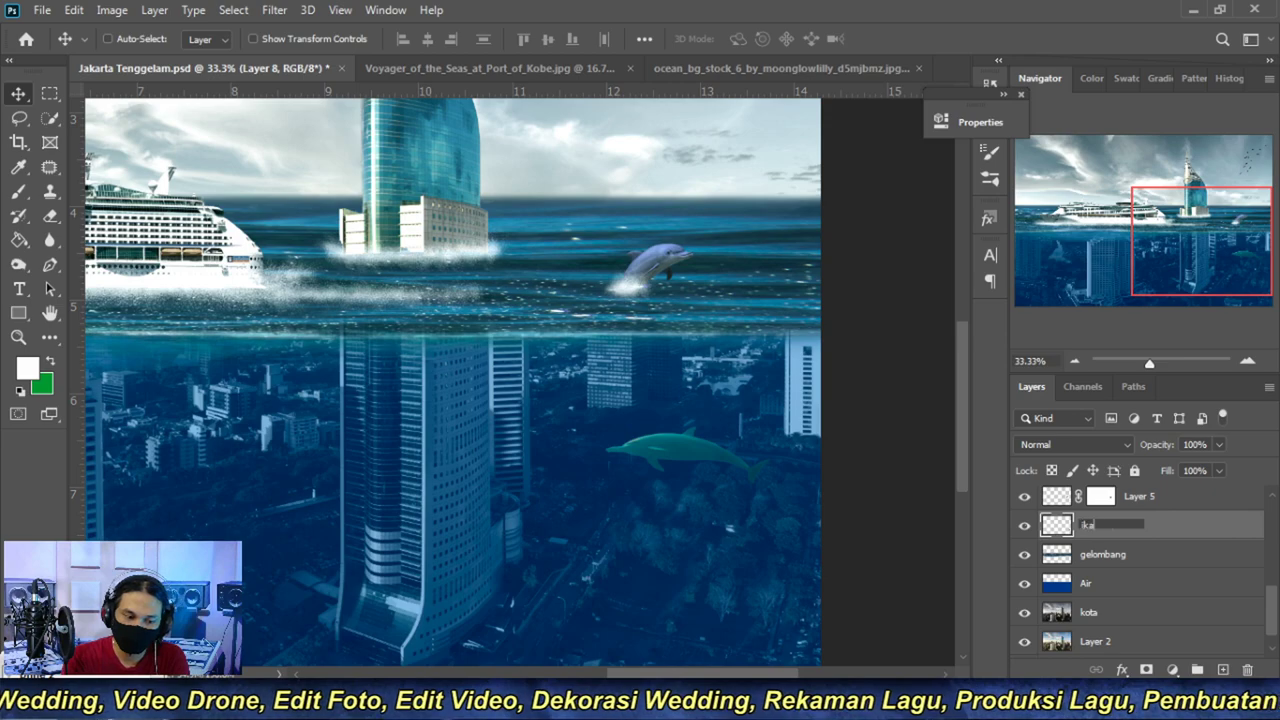
key("Return")
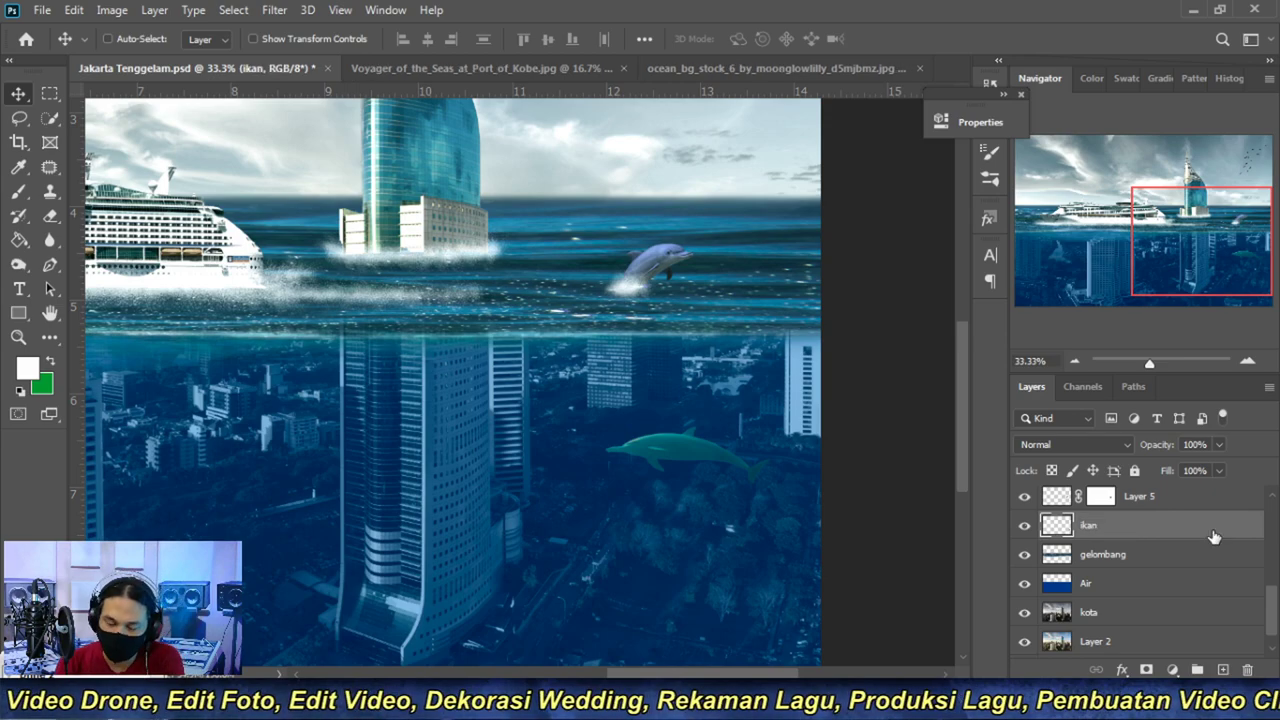
- Try Overlay and other blend modes on 'ikan', settling back on Normal
left_click(1130, 445)
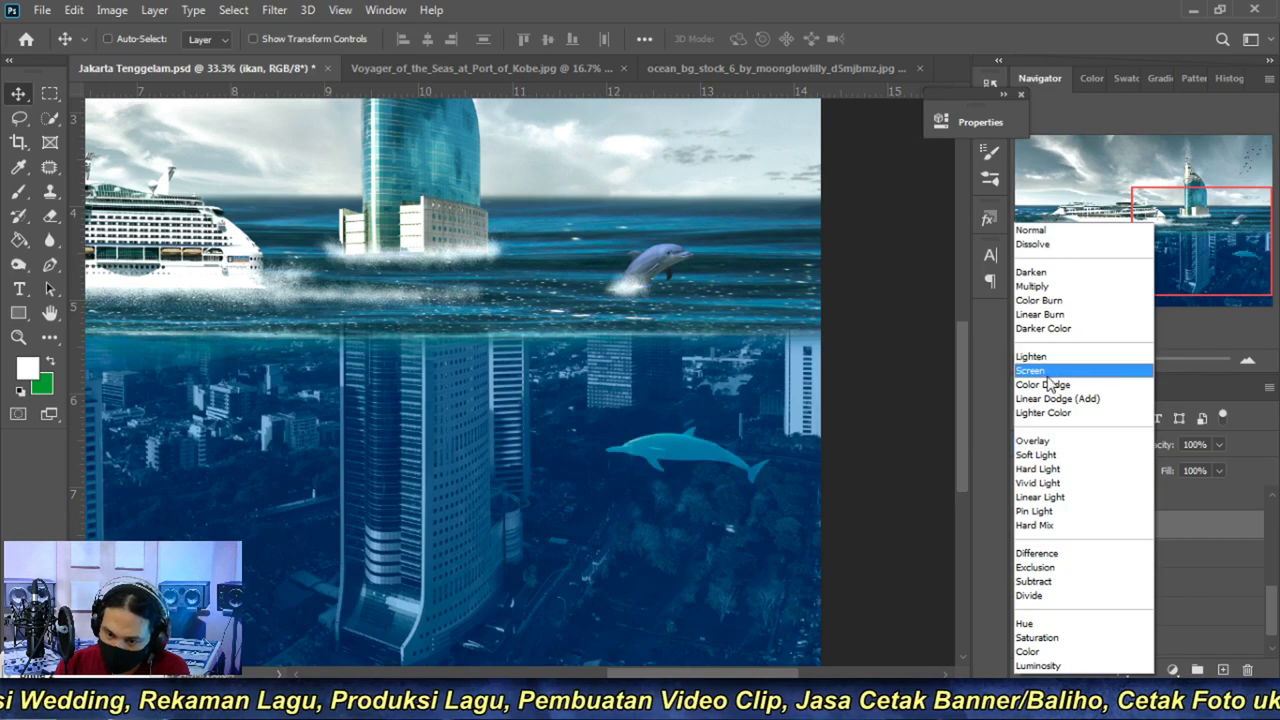
left_click(1064, 449)
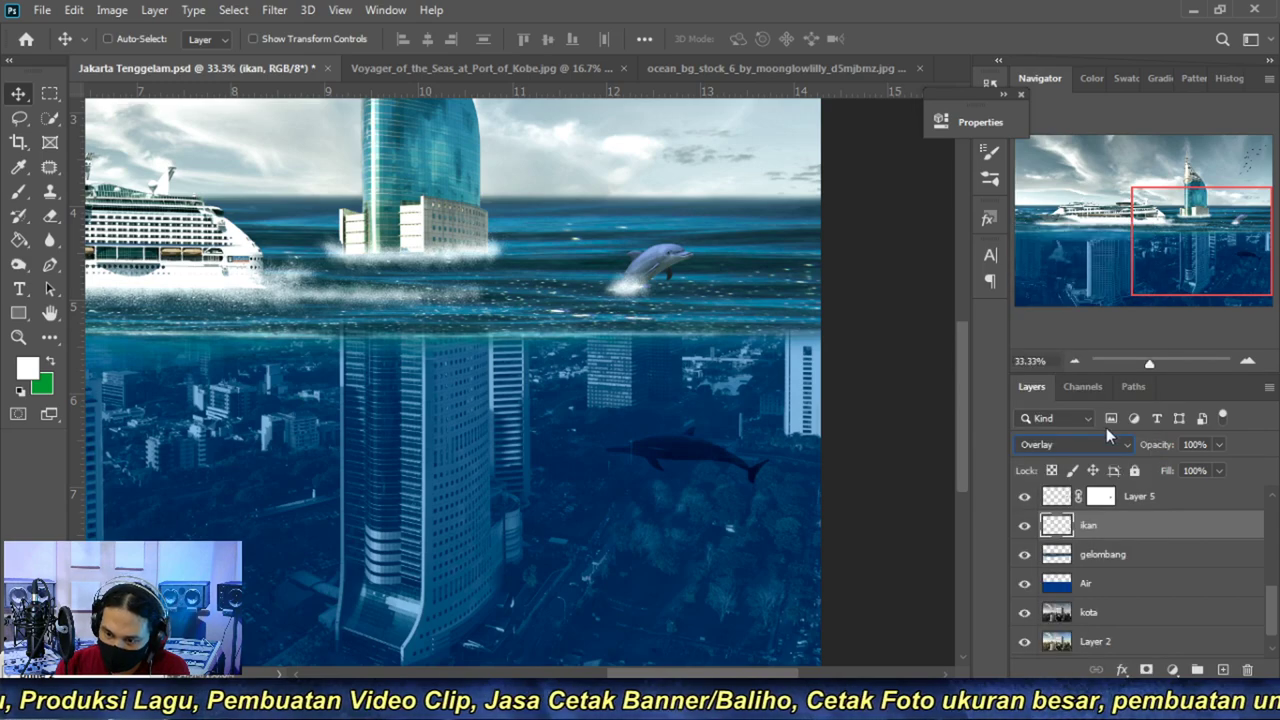
scroll(1106, 443, "down", 1)
scroll(1106, 443, "down", 1)
scroll(1106, 443, "down", 2)
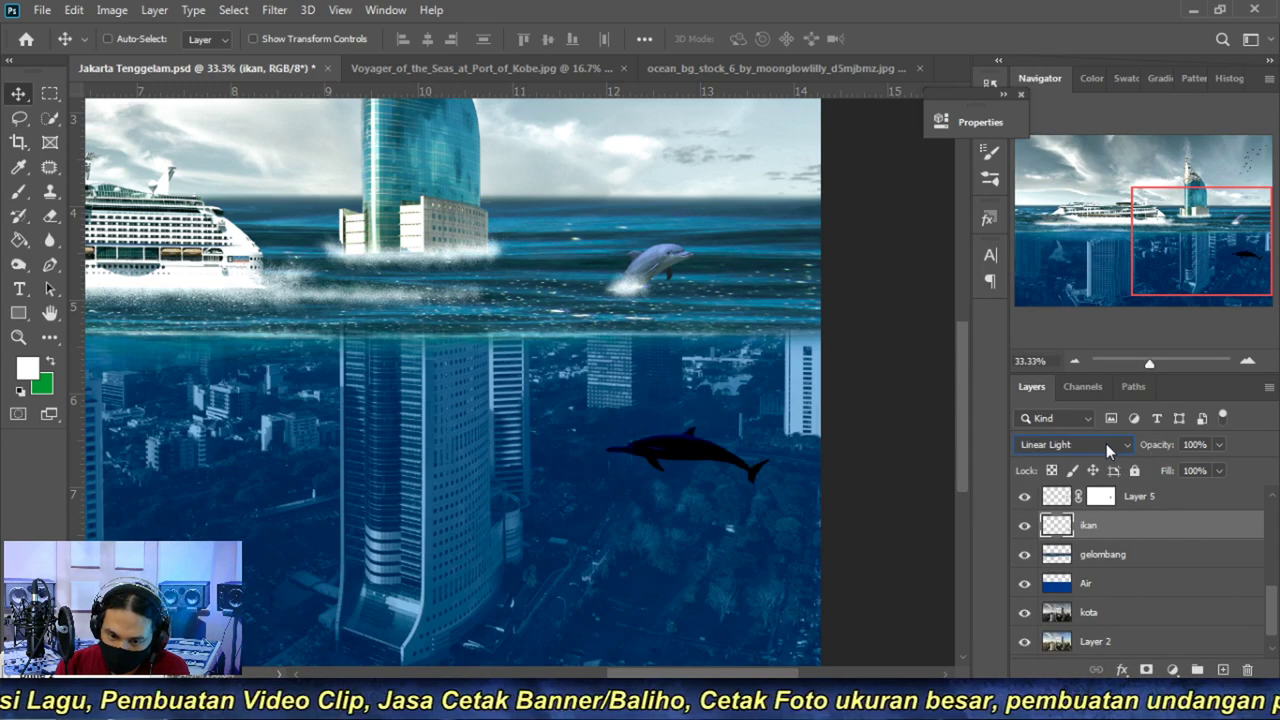
scroll(1106, 443, "down", 1)
scroll(1106, 443, "up", 4)
scroll(1106, 443, "up", 4)
scroll(1106, 443, "up", 2)
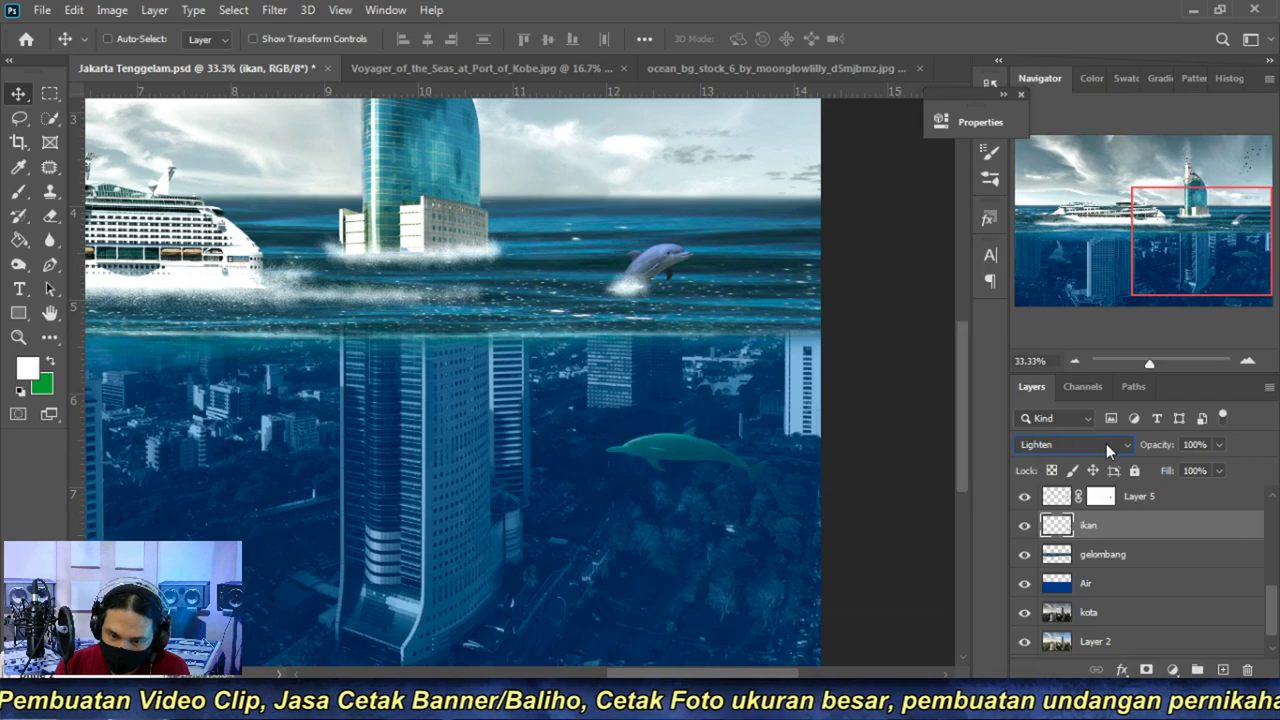
scroll(1106, 443, "up", 2)
scroll(1106, 443, "down", 1)
scroll(1106, 443, "down", 1)
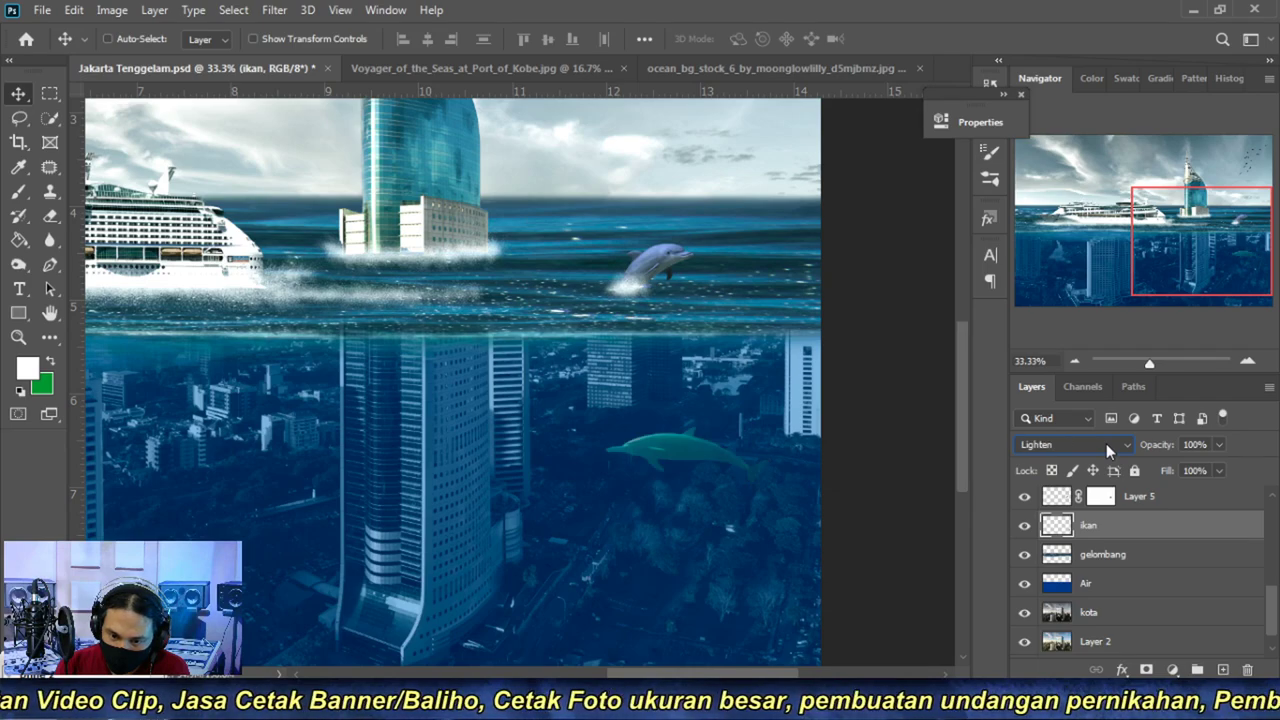
scroll(1106, 443, "up", 4)
scroll(1106, 443, "up", 3)
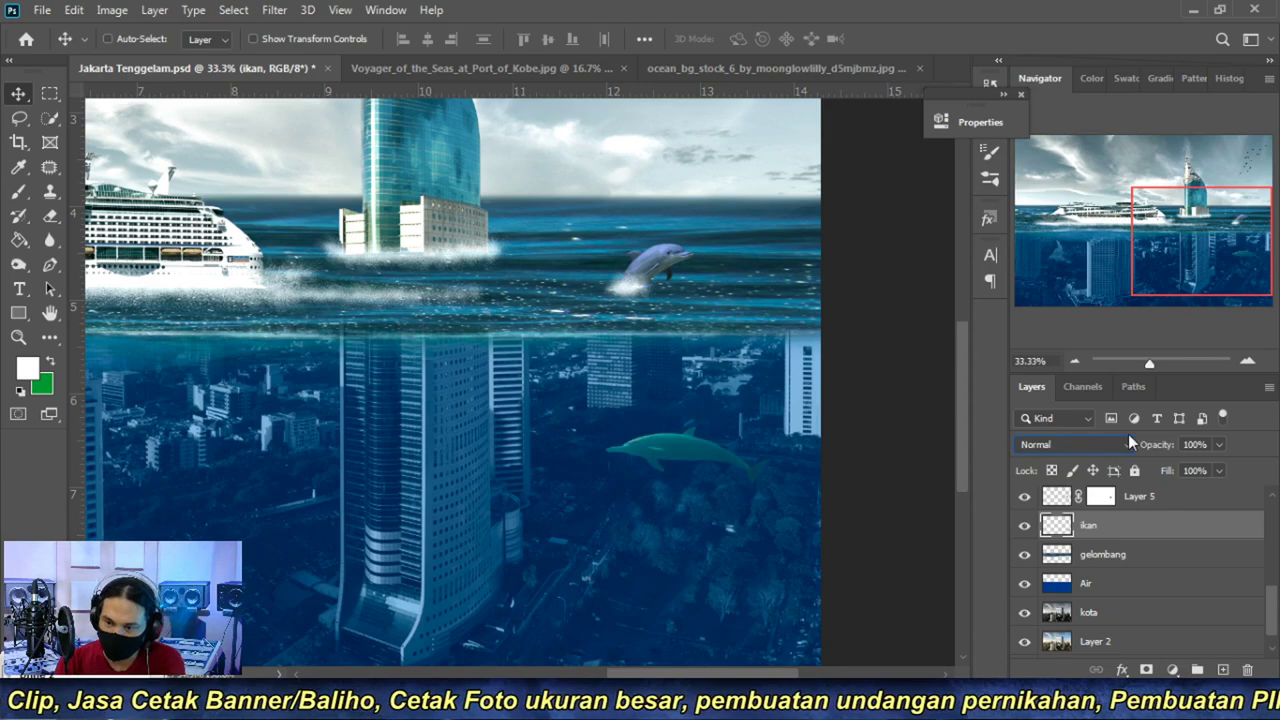
key("ctrl+plus")
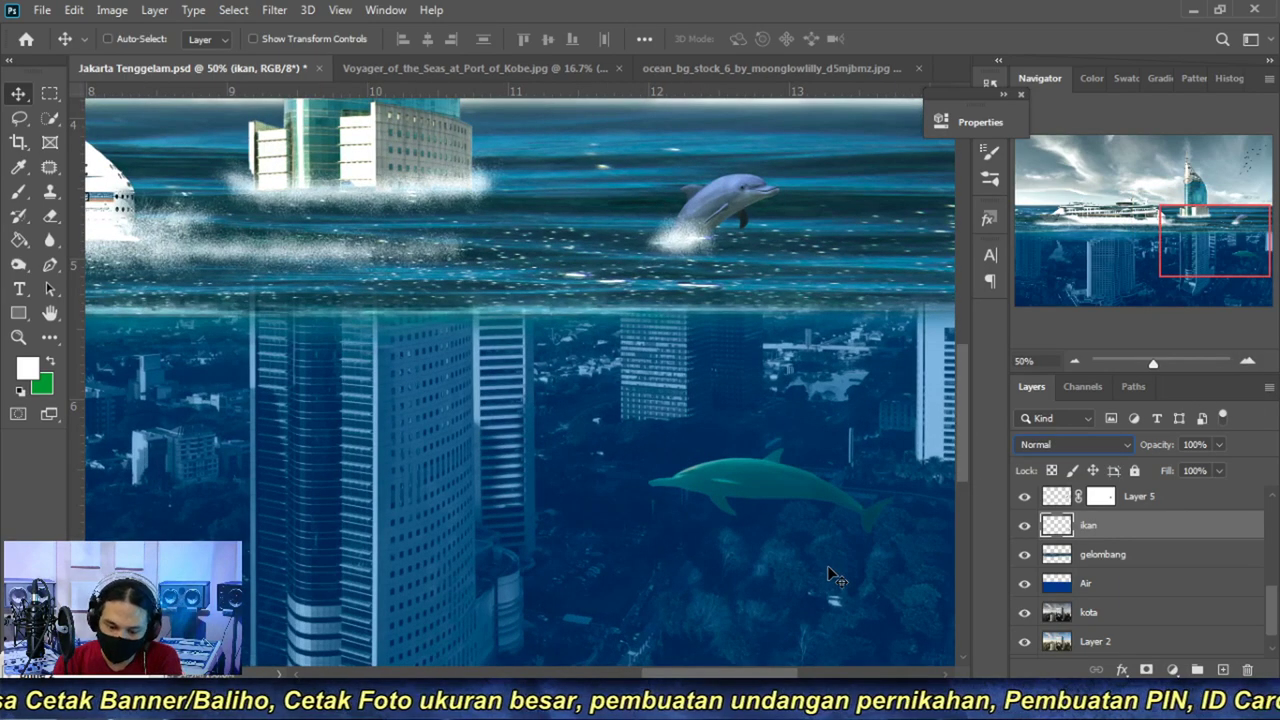
- Apply Levels to the dolphin with black input 30 and a slightly pulled-in white slider
key("ctrl+l")
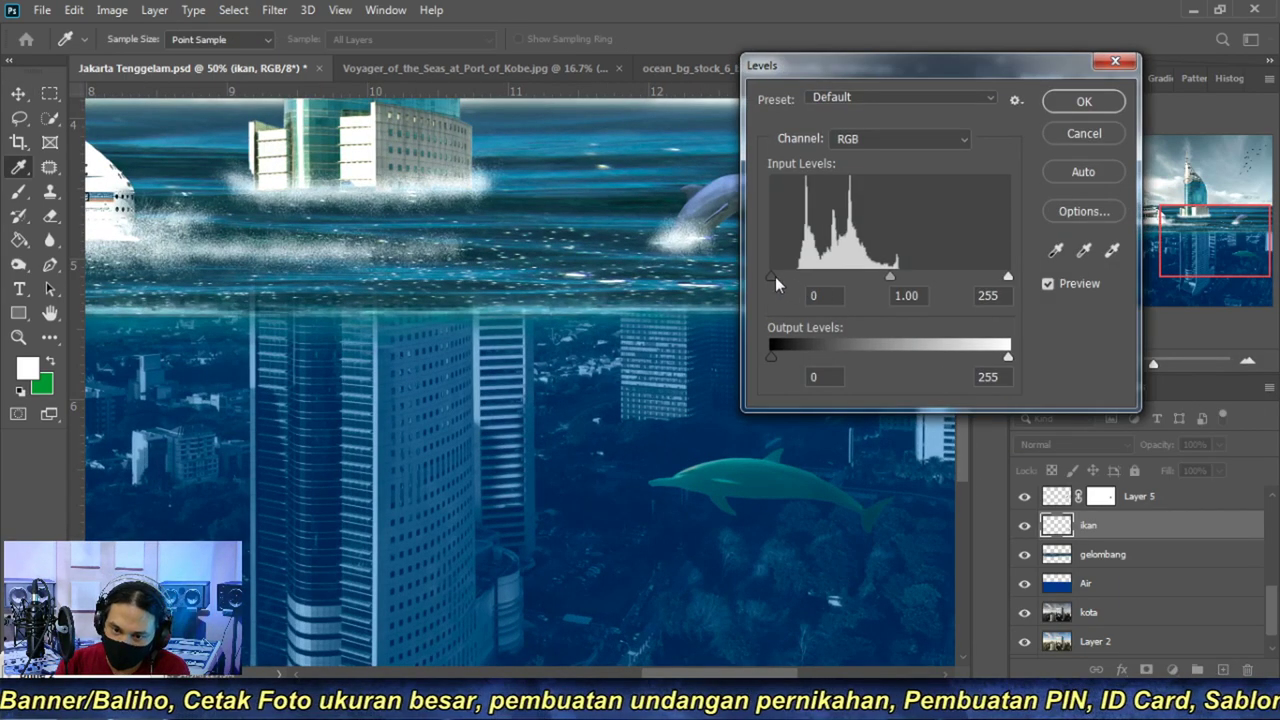
left_click_drag(775, 276, 804, 271)
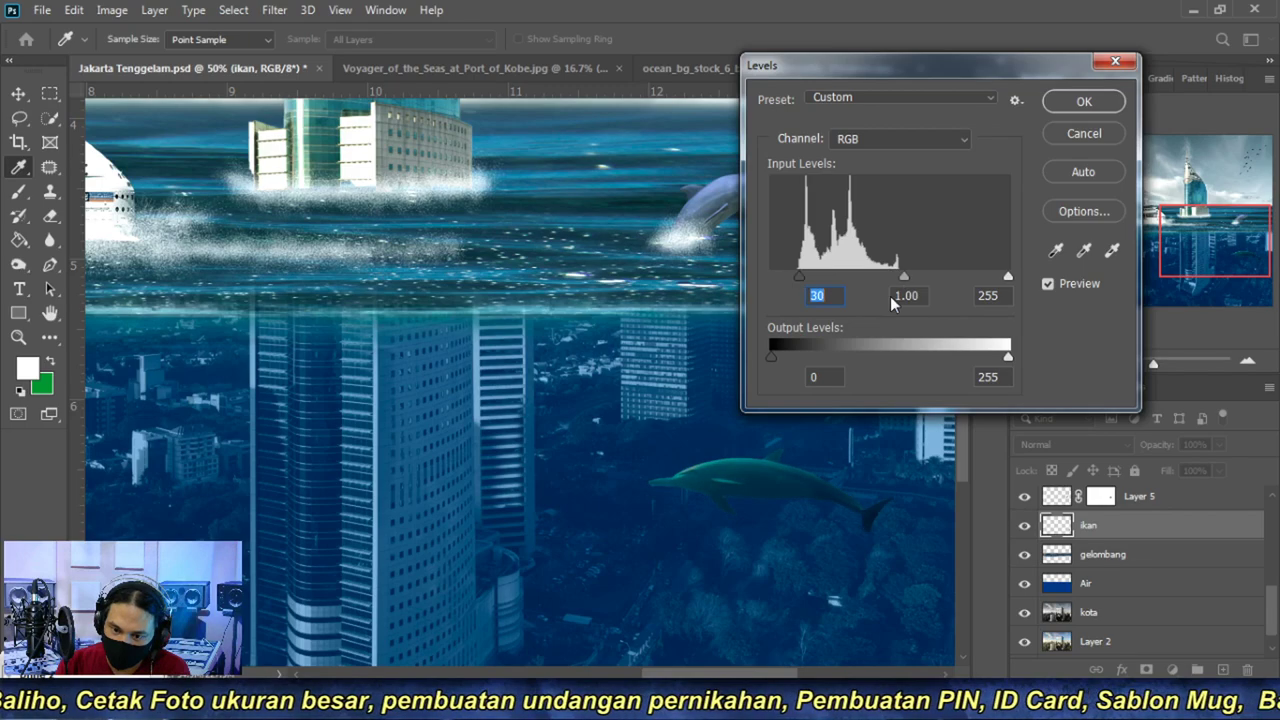
mouse_move(1007, 277)
left_mouse_down()
mouse_move(978, 278)
mouse_move(1010, 277)
left_mouse_up()
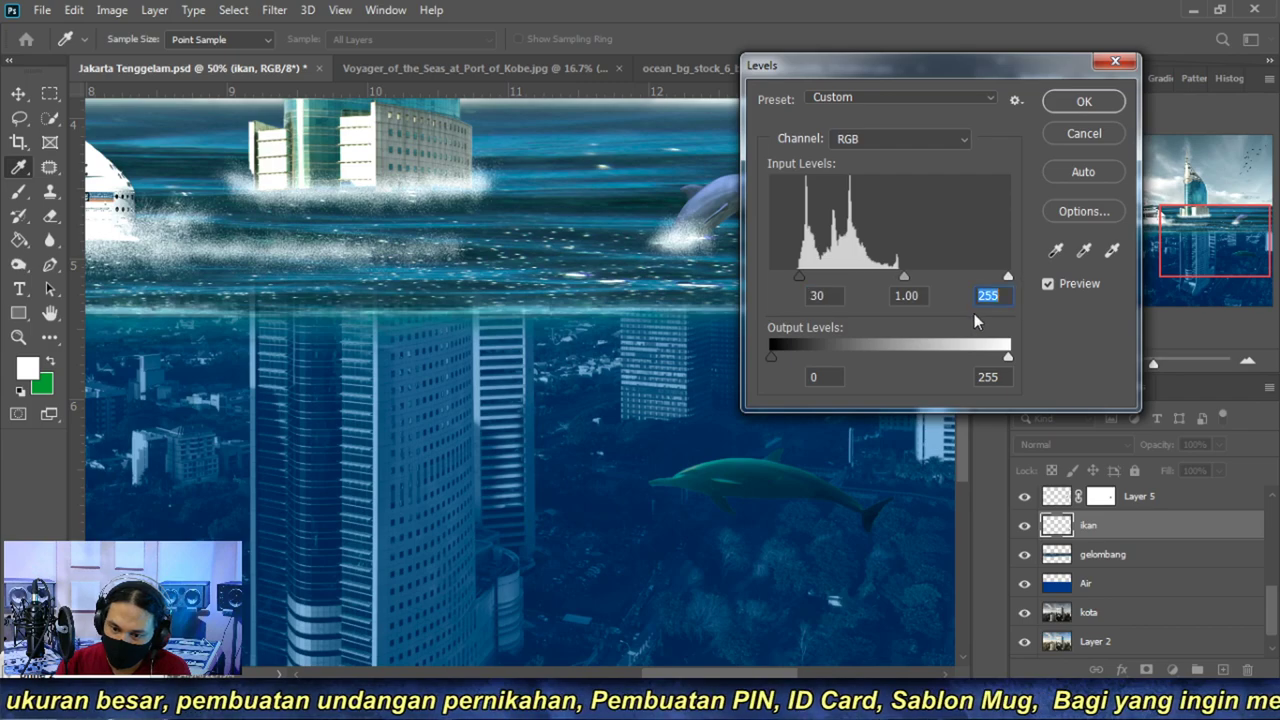
left_click(1083, 104)
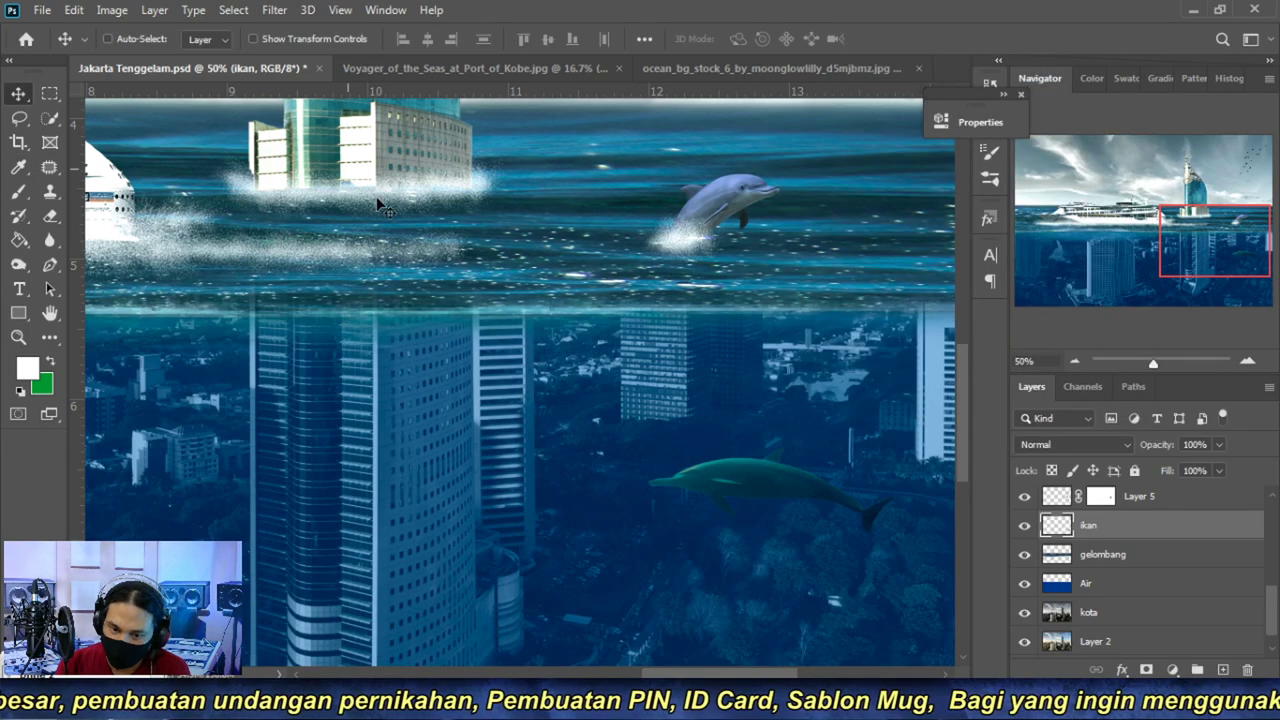
- Nudge the dolphin slightly higher in the water and zoom out to the whole composite
left_click_drag(767, 485, 767, 457)
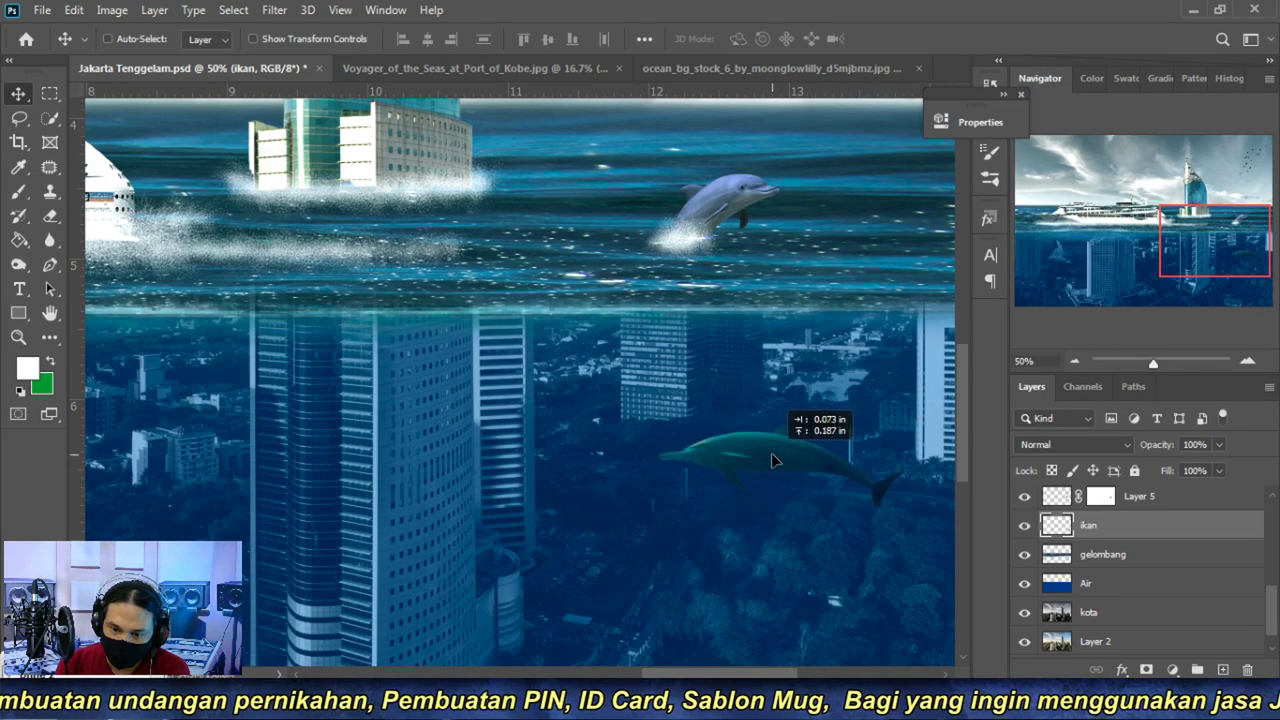
left_click(1074, 361)
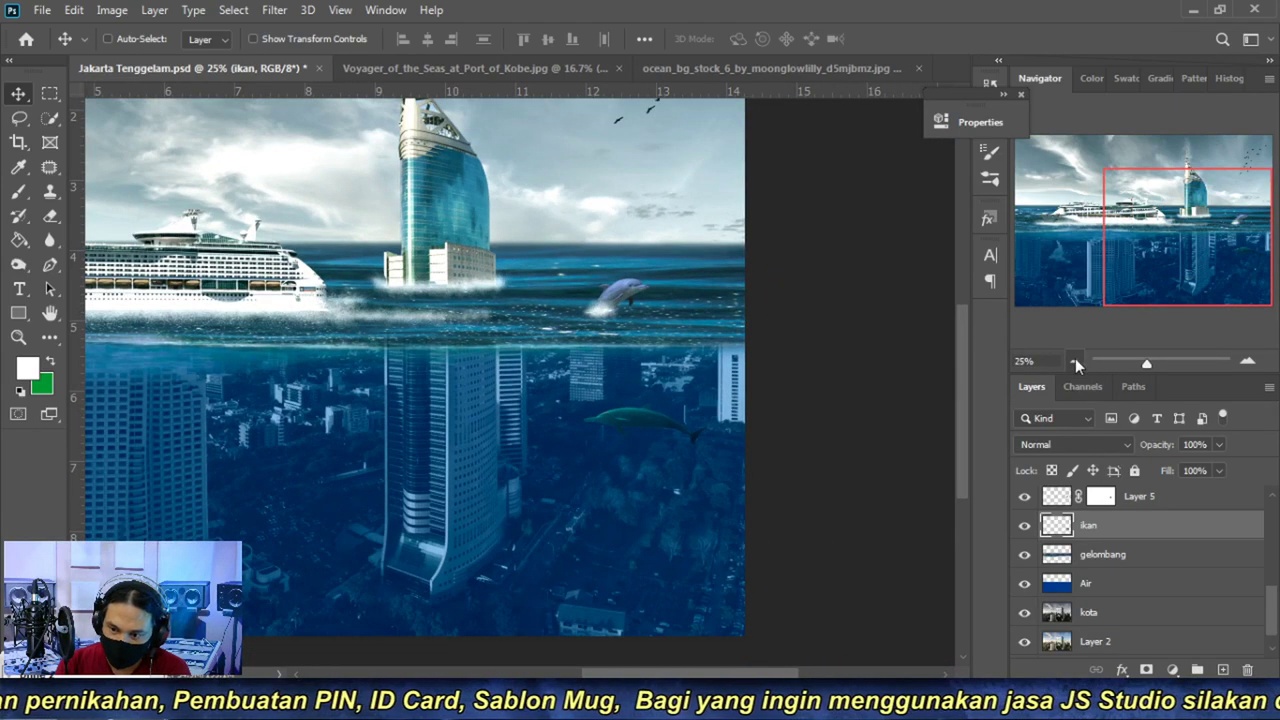
left_click(1075, 362)
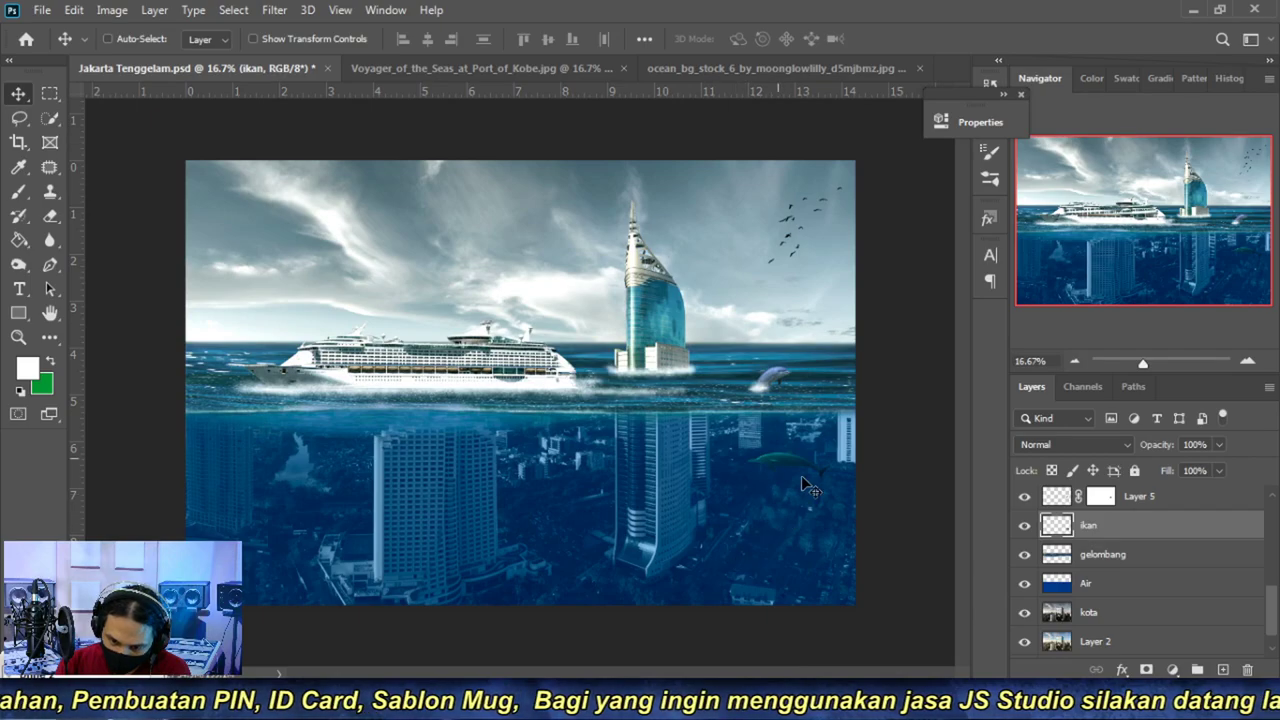
key("alt+Tab")
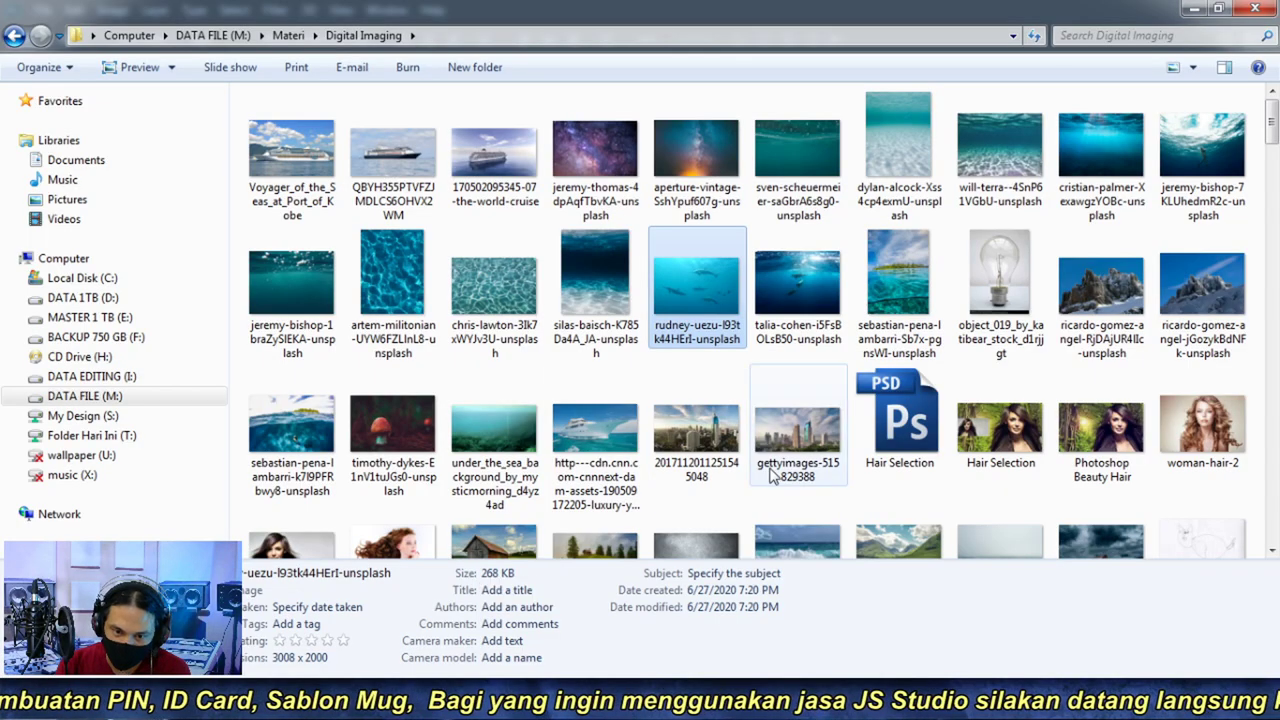
- Scroll through the Digital Imaging folder thumbnails, then return to the Jakarta Tenggelam composite
scroll(772, 476, "down", 5)
scroll(772, 476, "down", 5)
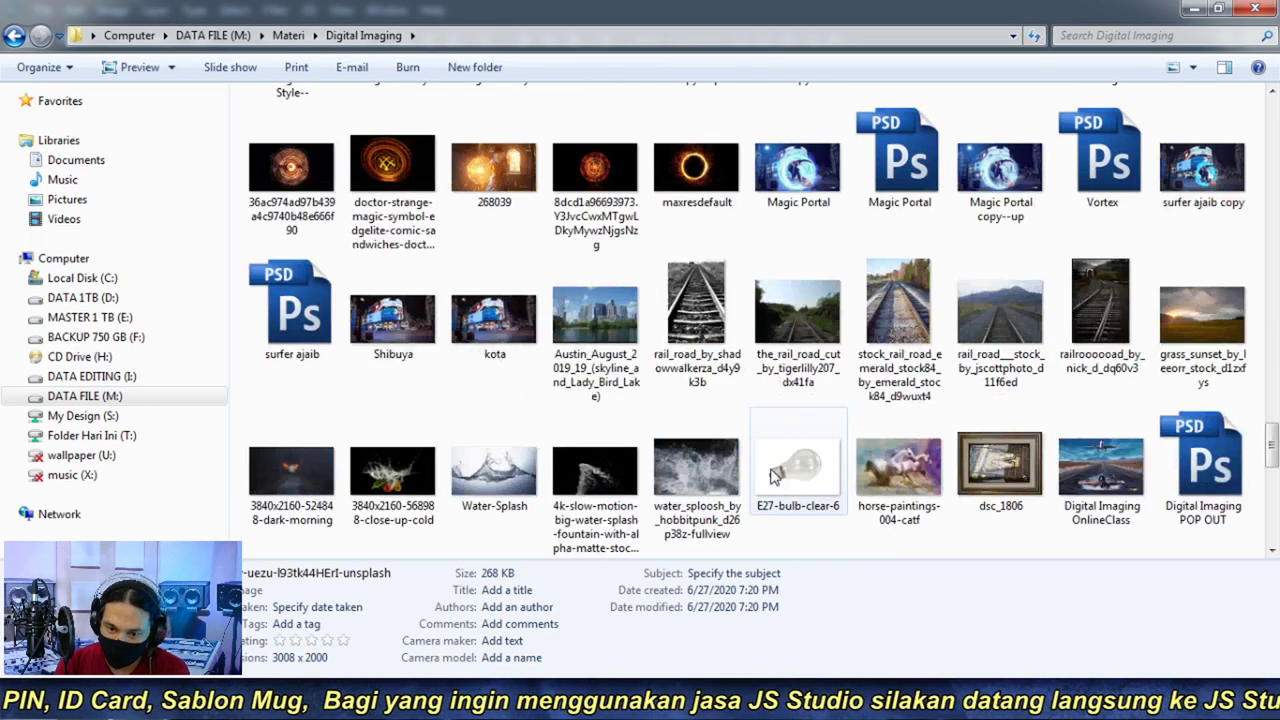
scroll(772, 476, "down", 5)
scroll(772, 476, "down", 5)
scroll(772, 478, "down", 5)
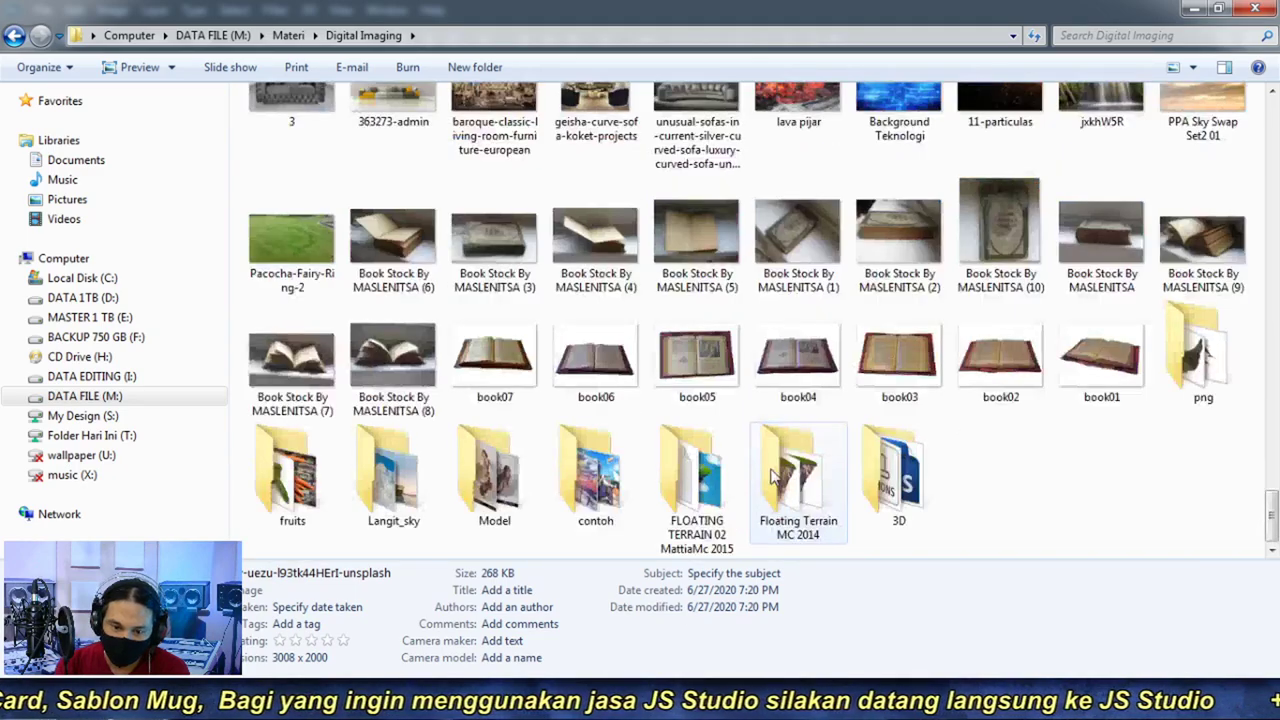
scroll(772, 476, "up", 8)
scroll(772, 476, "up", 8)
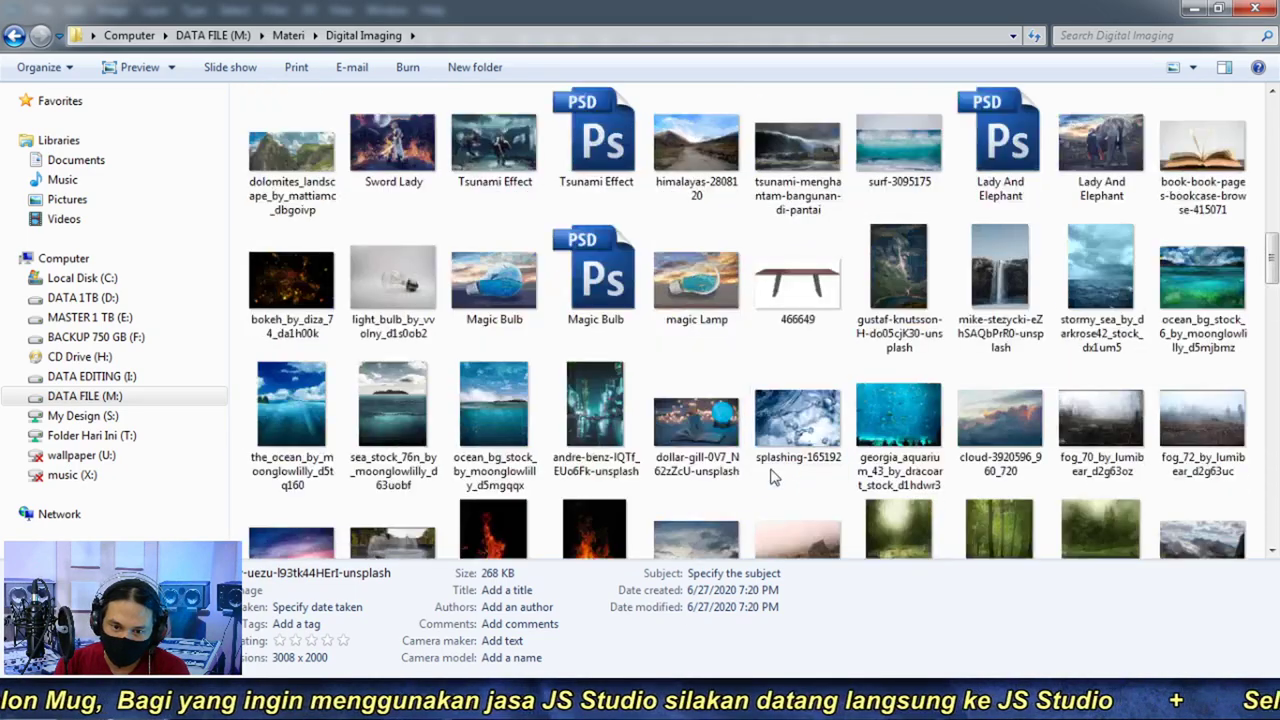
scroll(772, 476, "up", 8)
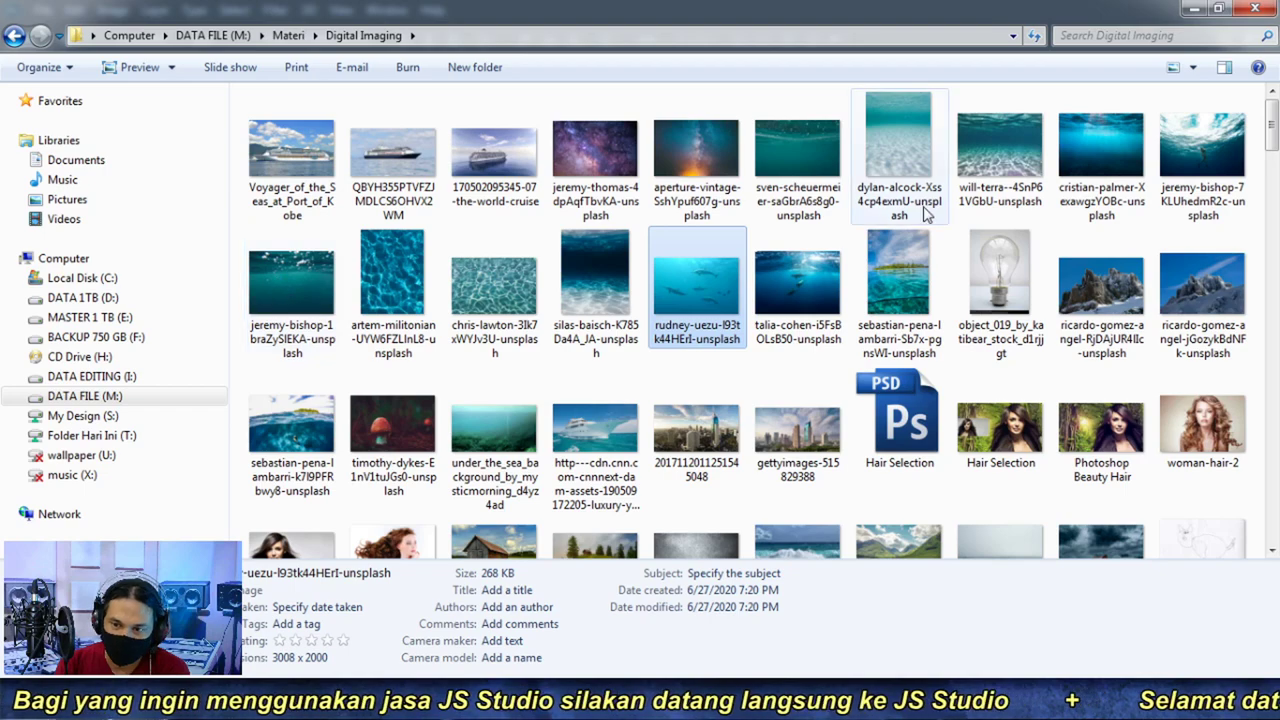
key("alt+Tab")
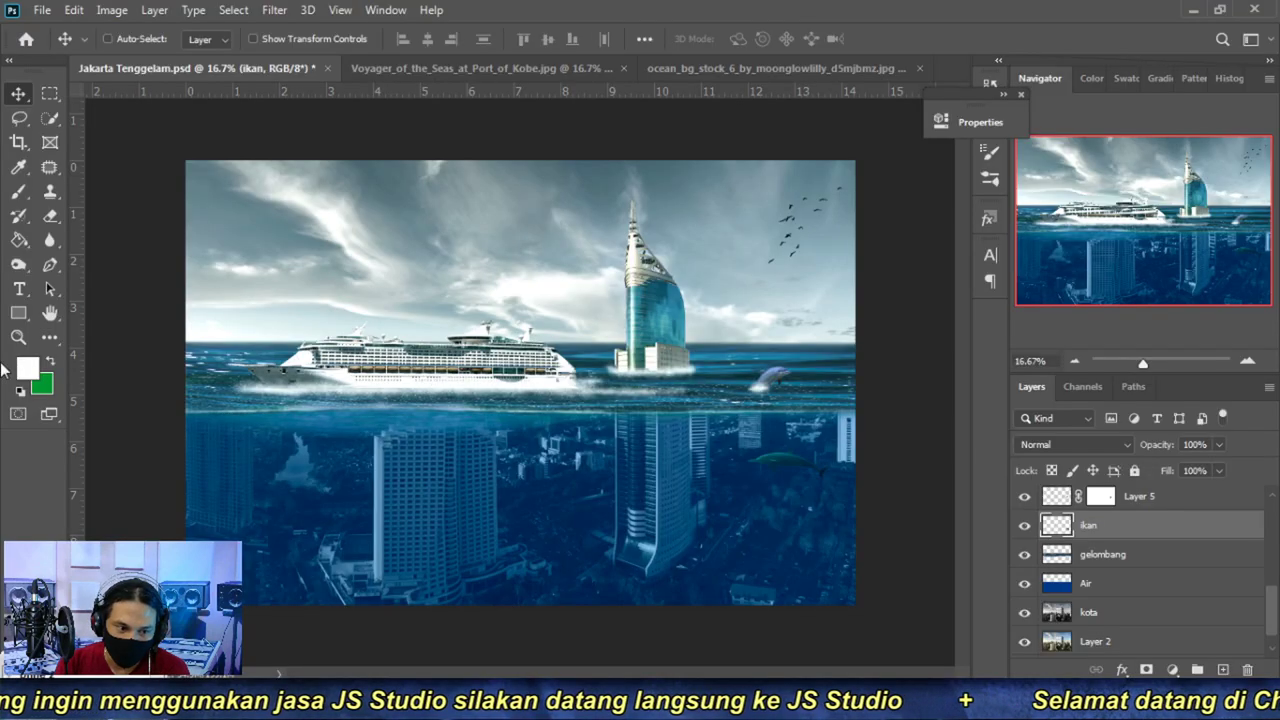
- Browse the brush preset picker's list at 90 px without painting anything
right_click(432, 348)
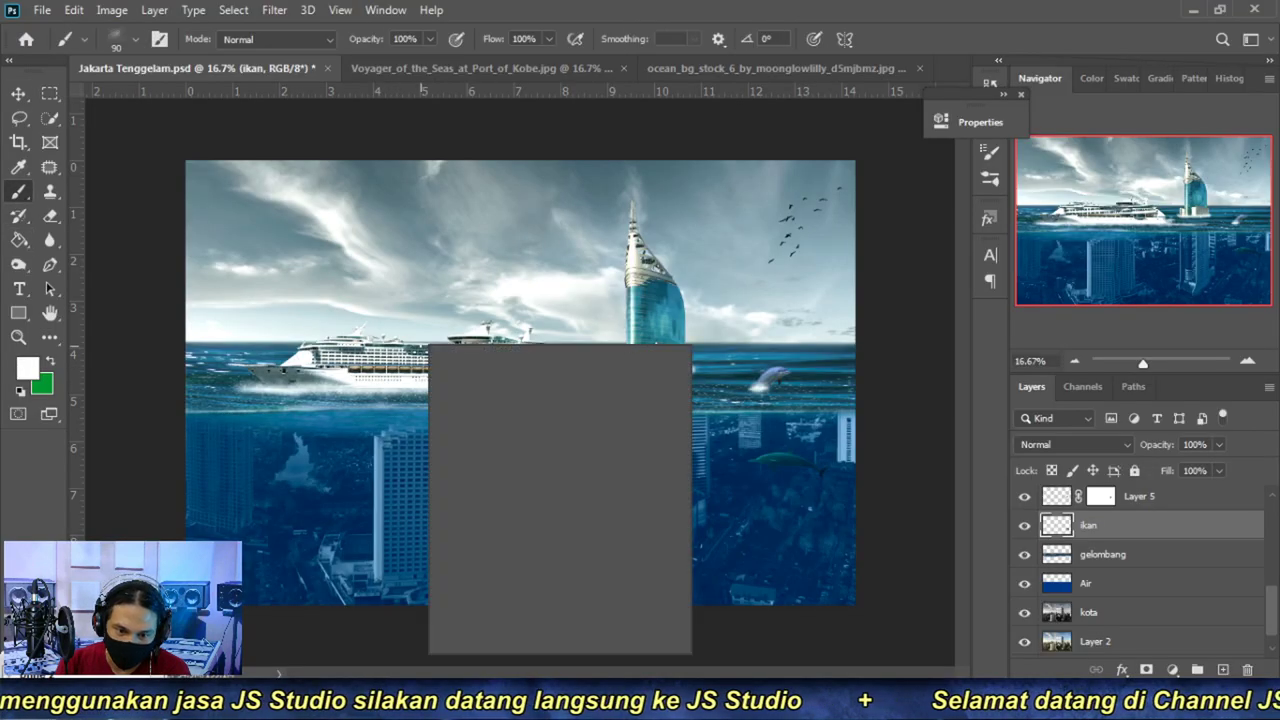
scroll(641, 593, "down", 1)
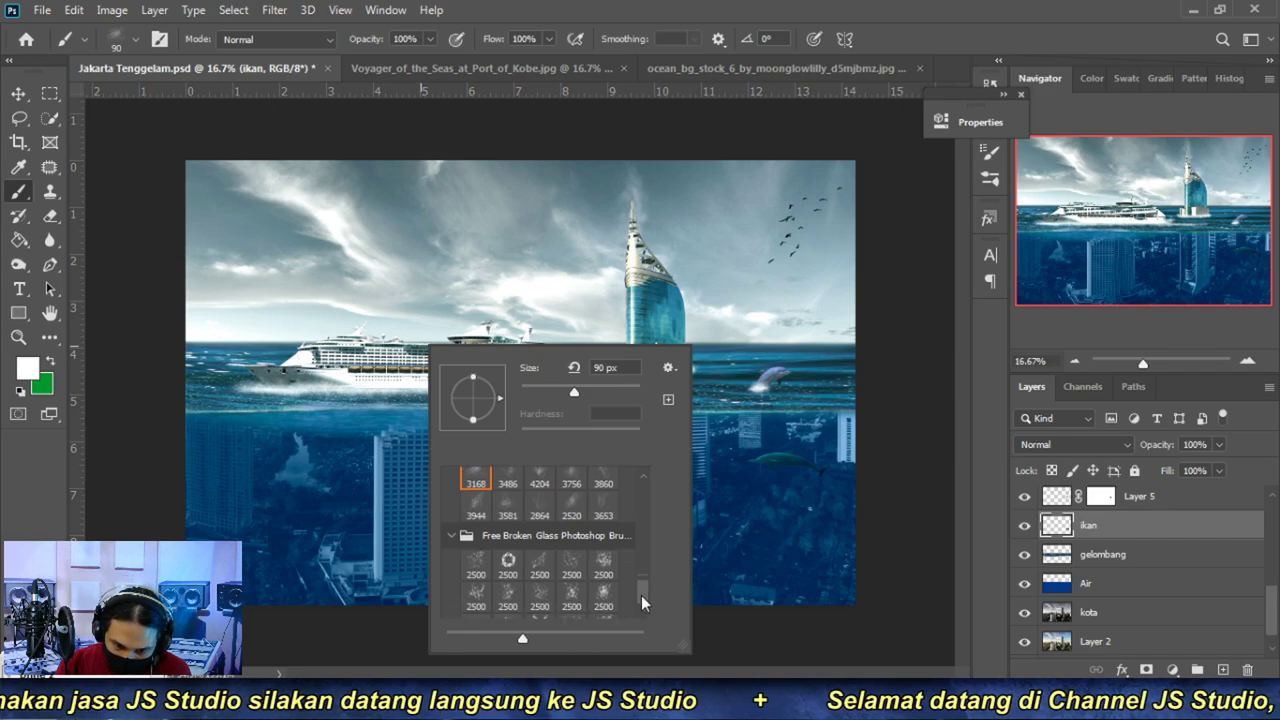
scroll(641, 595, "down", 1)
scroll(646, 584, "up", 3)
left_click_drag(647, 579, 652, 496)
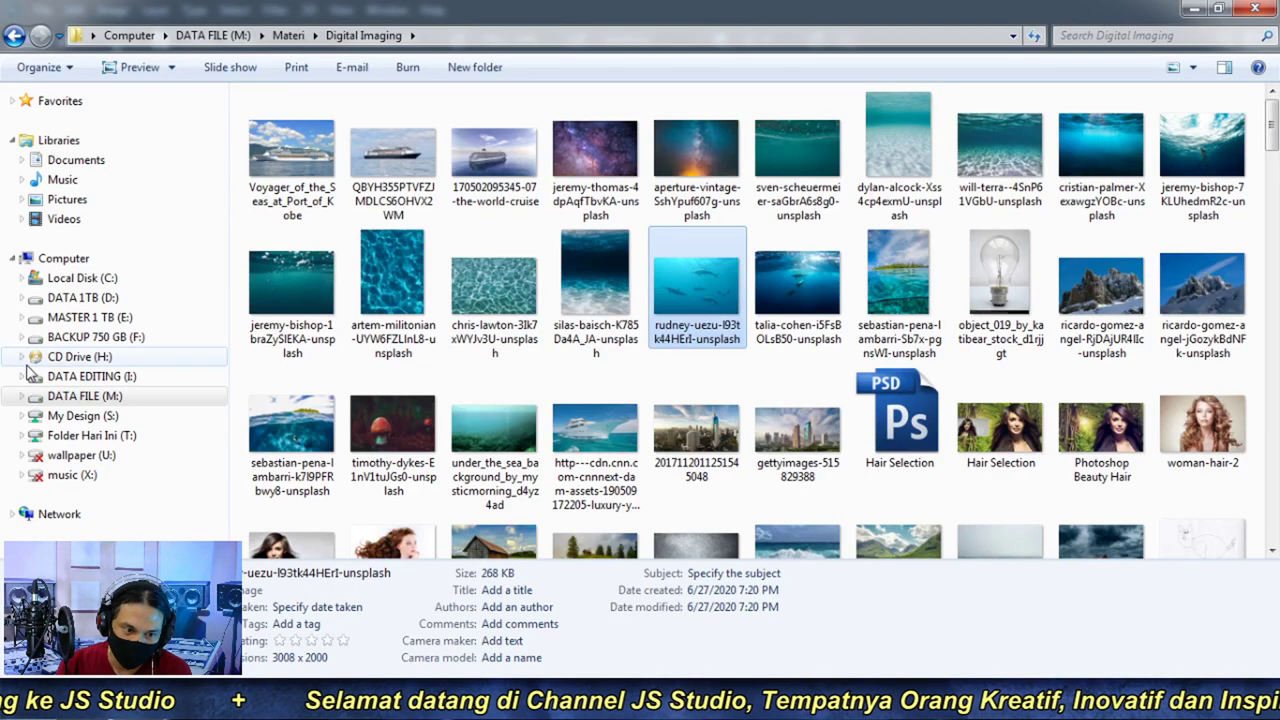
- Go to MASTER 1 TB > Master Desain > Photoshop Plugin > Brush, sorted by date modified
left_click(20, 319)
scroll(25, 330, "down", 4)
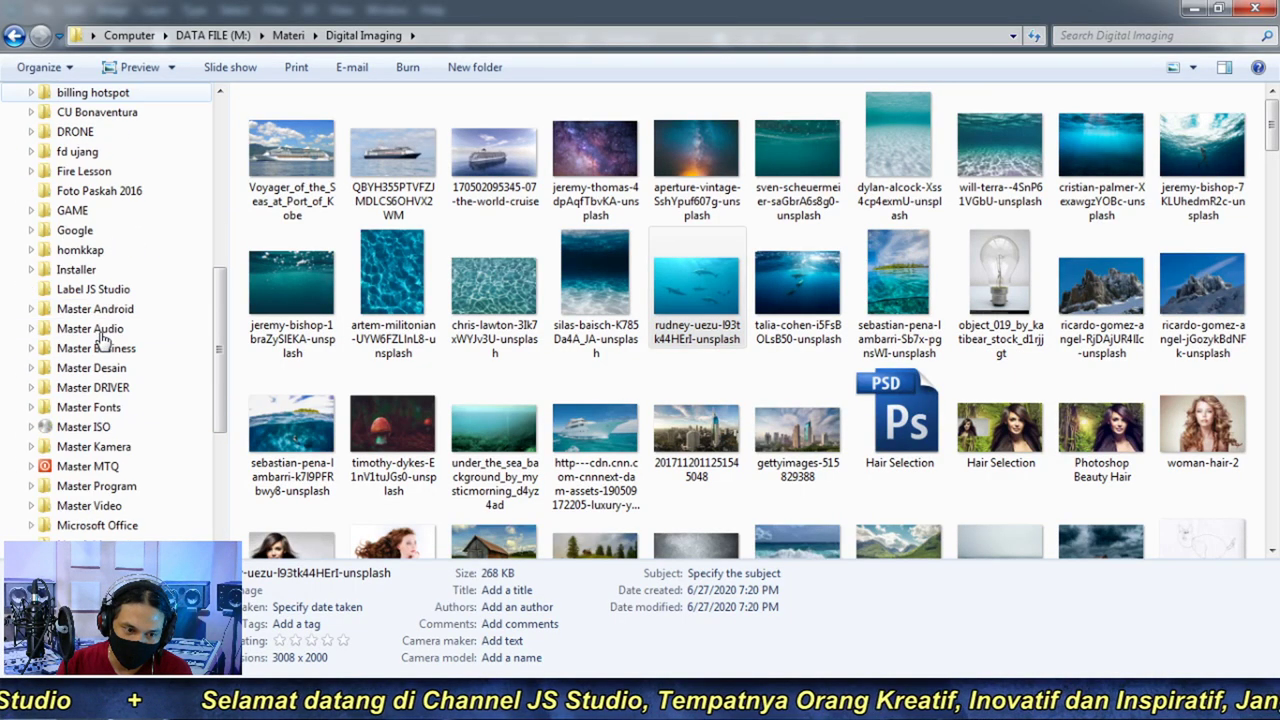
left_click(92, 368)
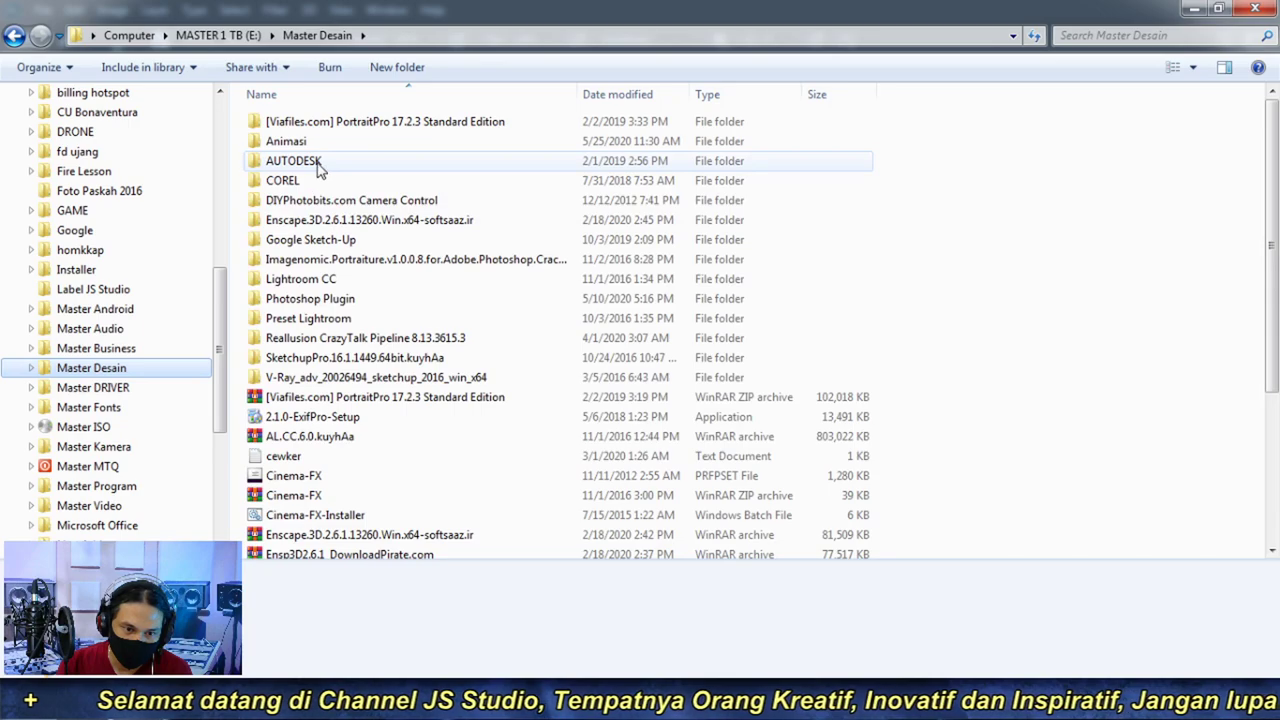
double_click(390, 302)
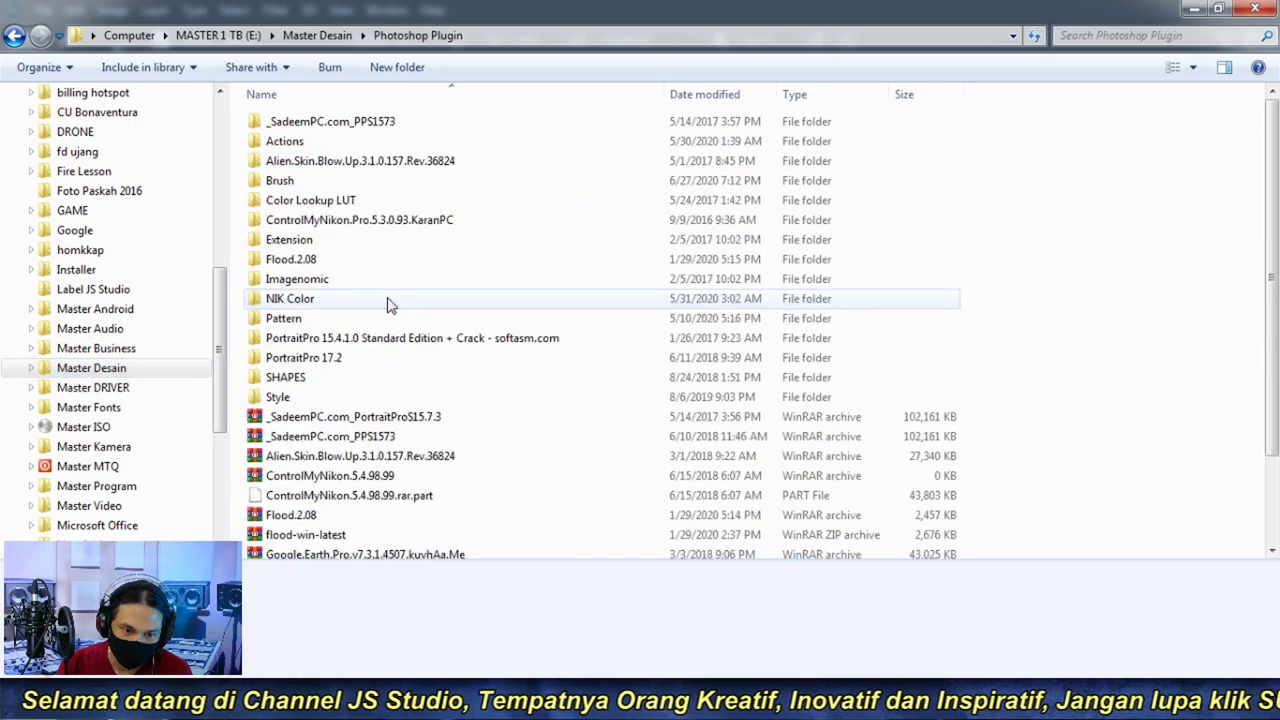
double_click(296, 180)
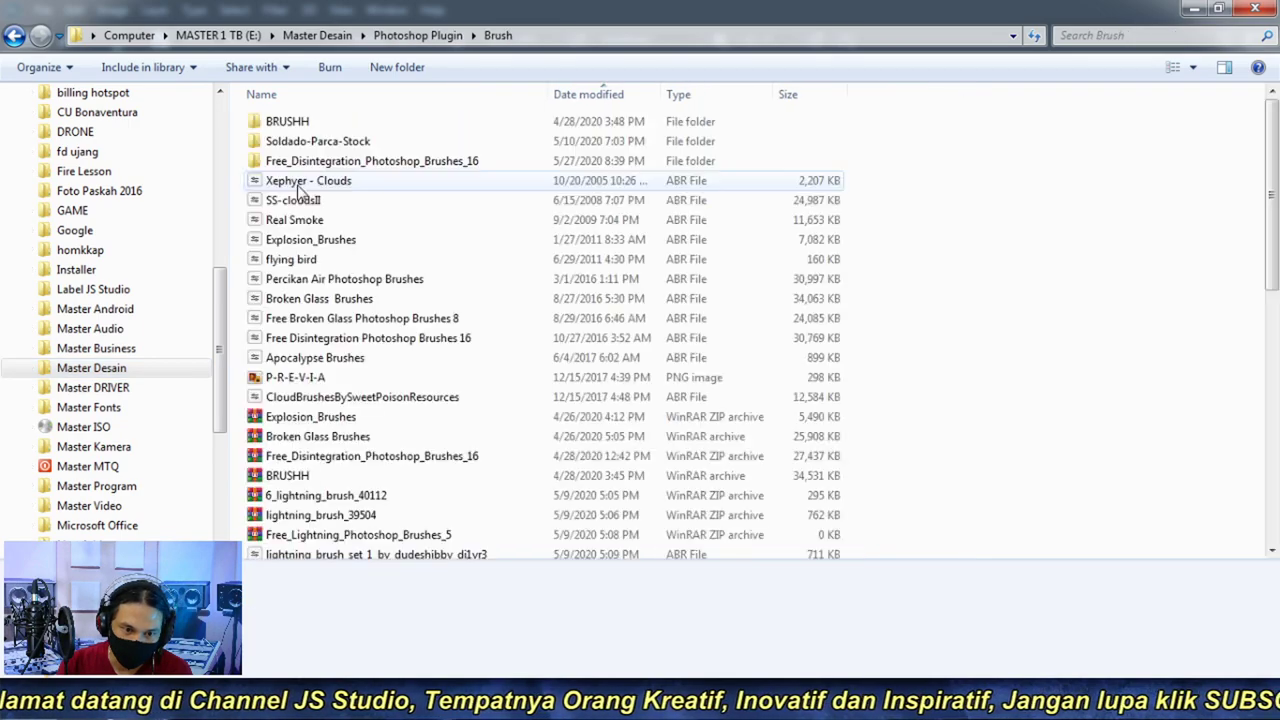
left_click(597, 94)
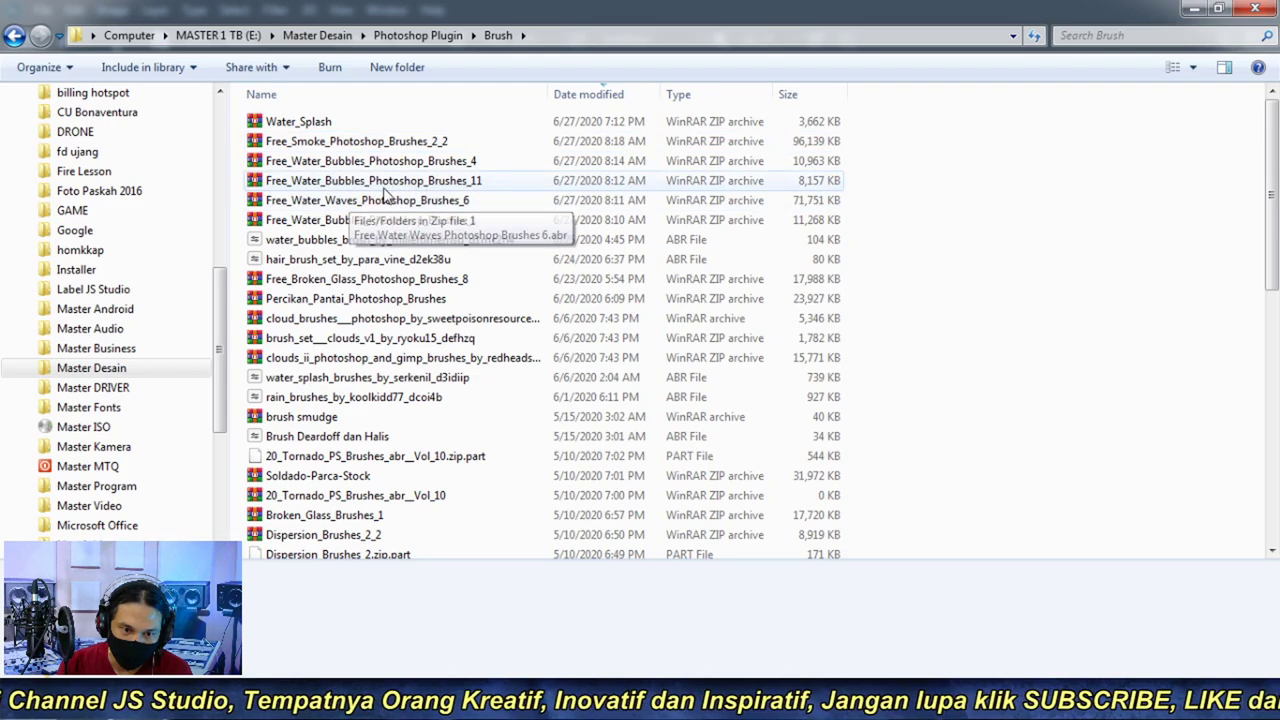
- Extract the Free_Water_Bubbles_Photoshop_Brushes_4 archive here and select its extracted ABR file
left_click(443, 164)
right_click(443, 170)
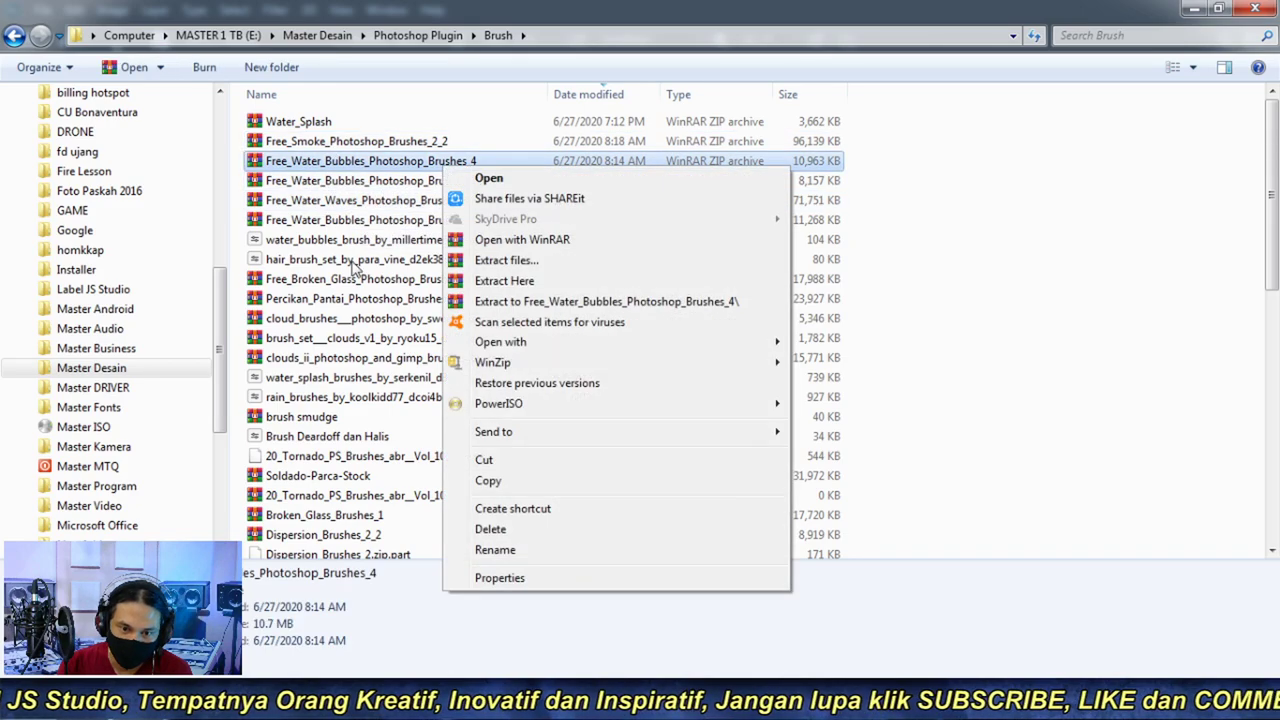
left_click(540, 282)
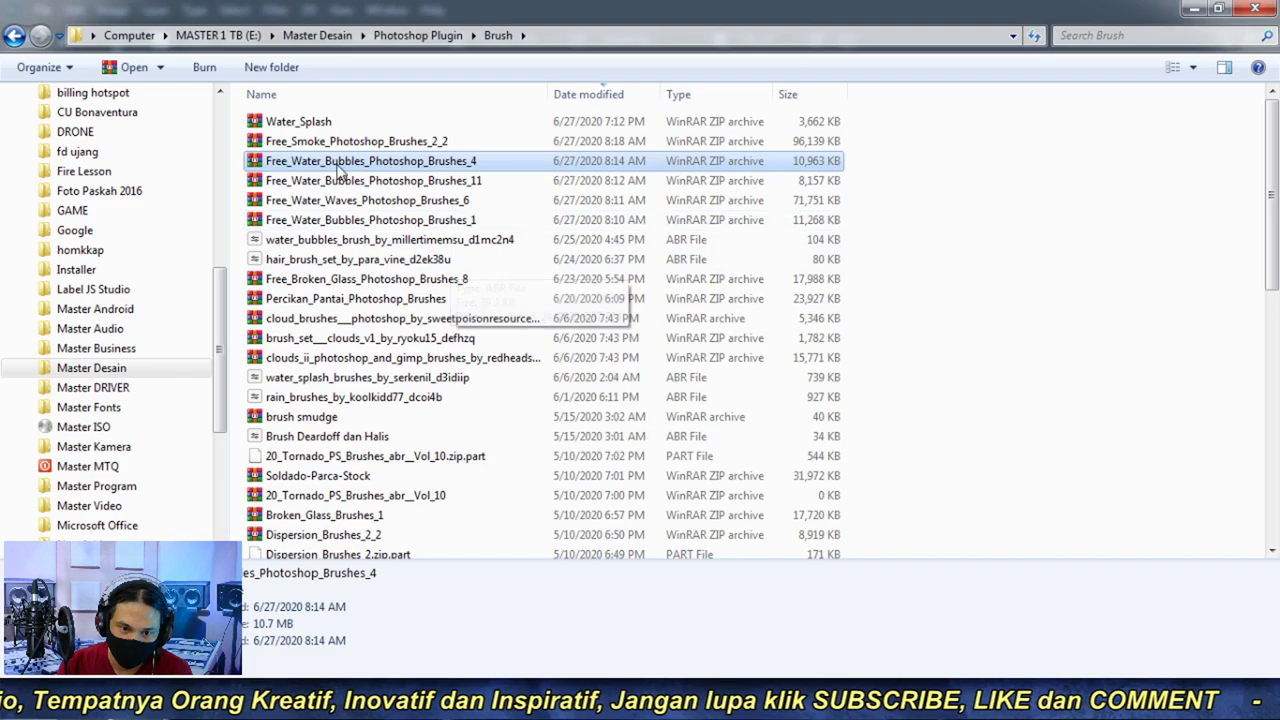
scroll(470, 338, "down", 5)
scroll(470, 338, "down", 5)
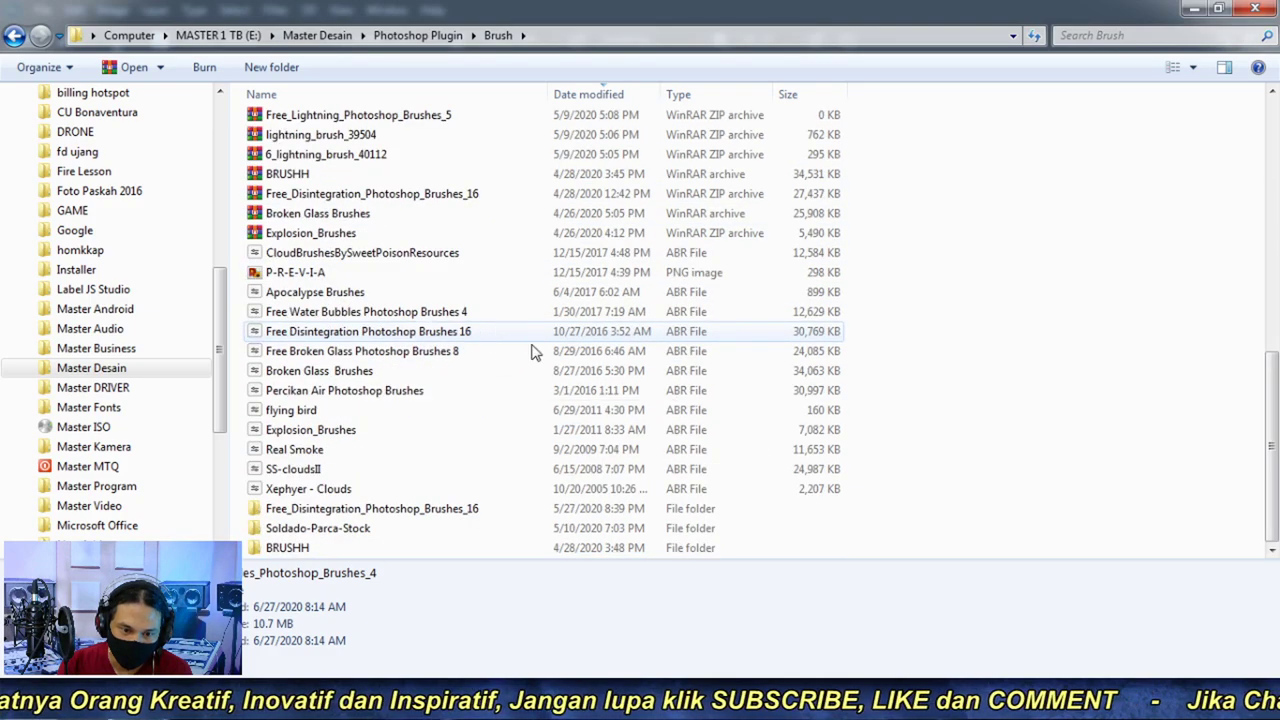
left_click(495, 313)
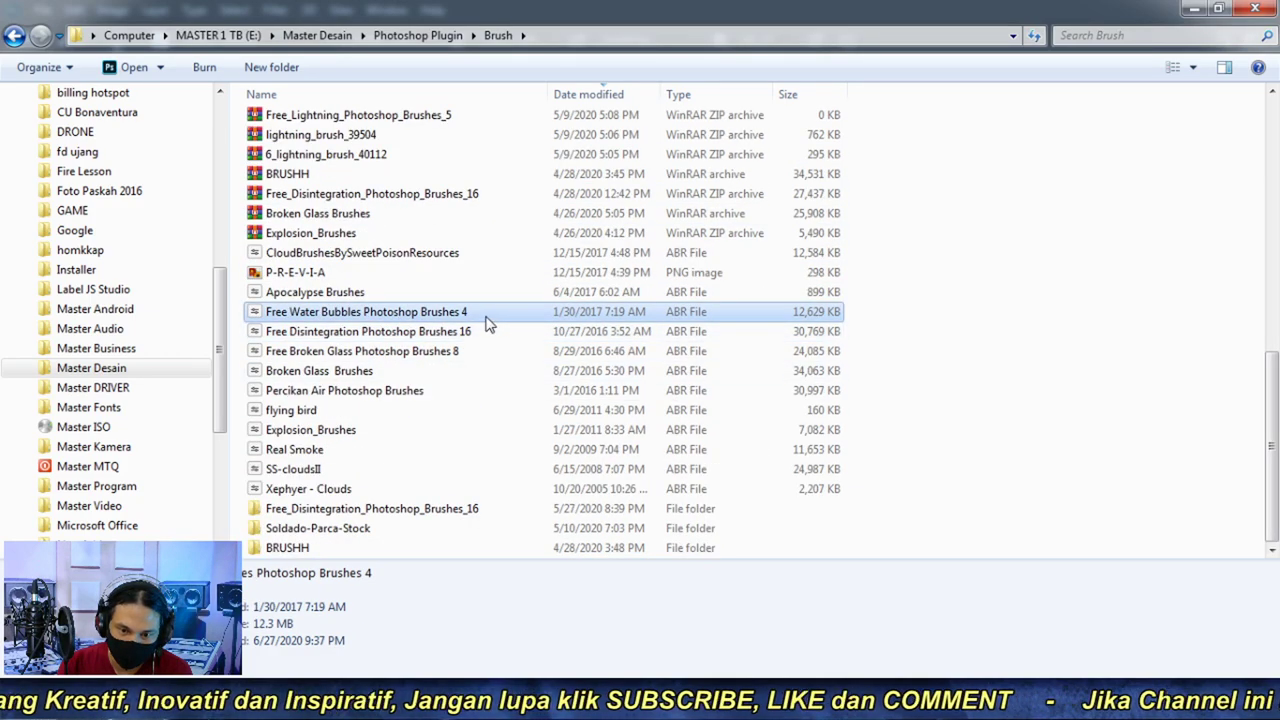
key("Return")
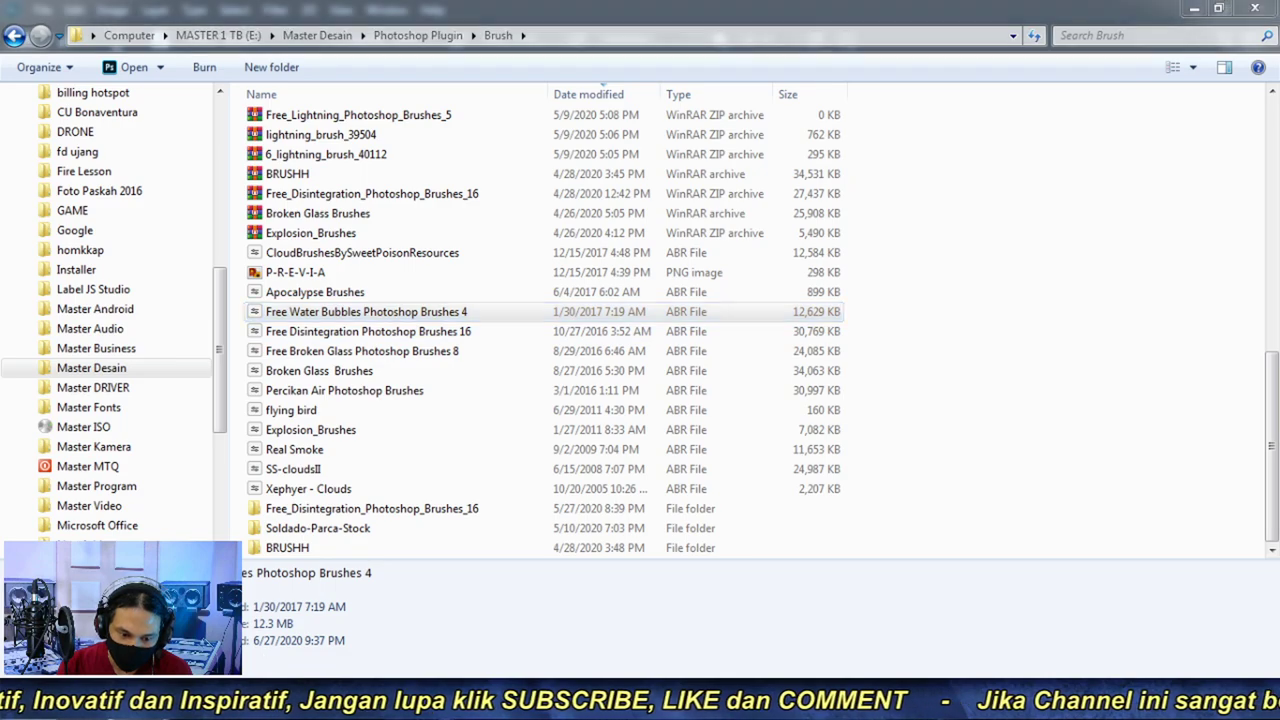
- Import the water_bubbles_brush_by_millertimemsu_d1mc2n4 brush file into the brush presets
right_click(322, 252)
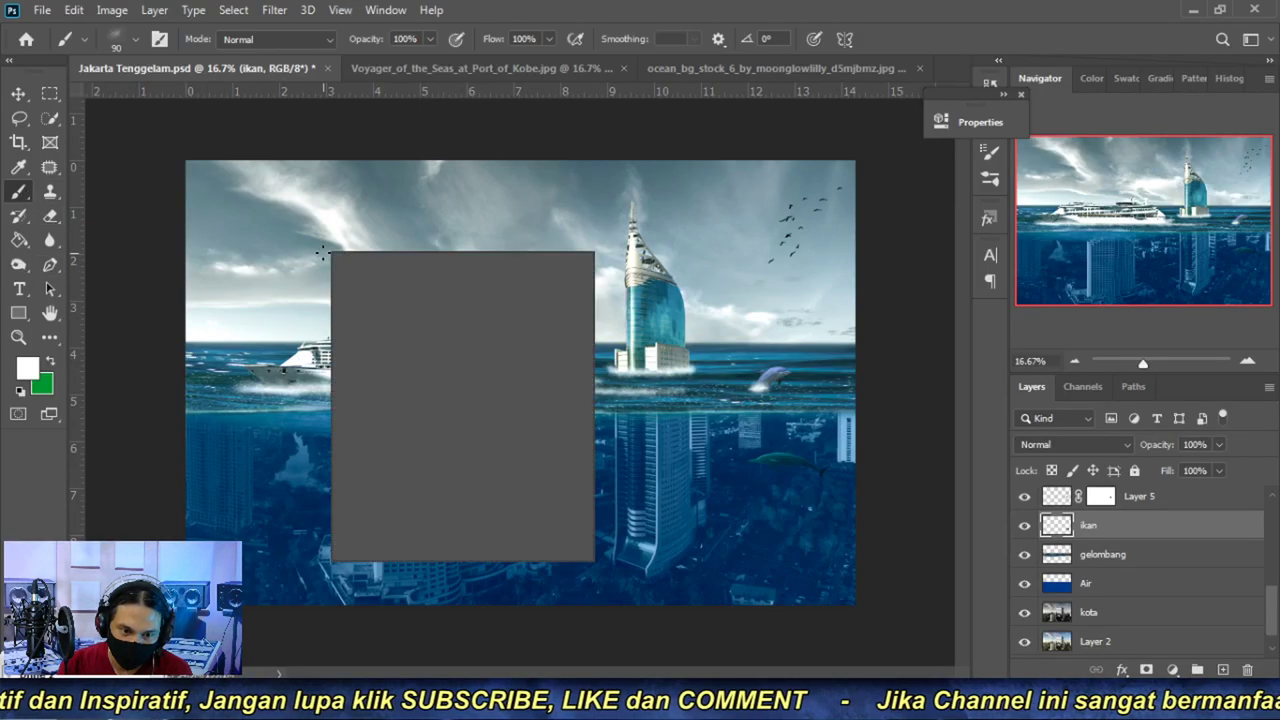
left_click(571, 275)
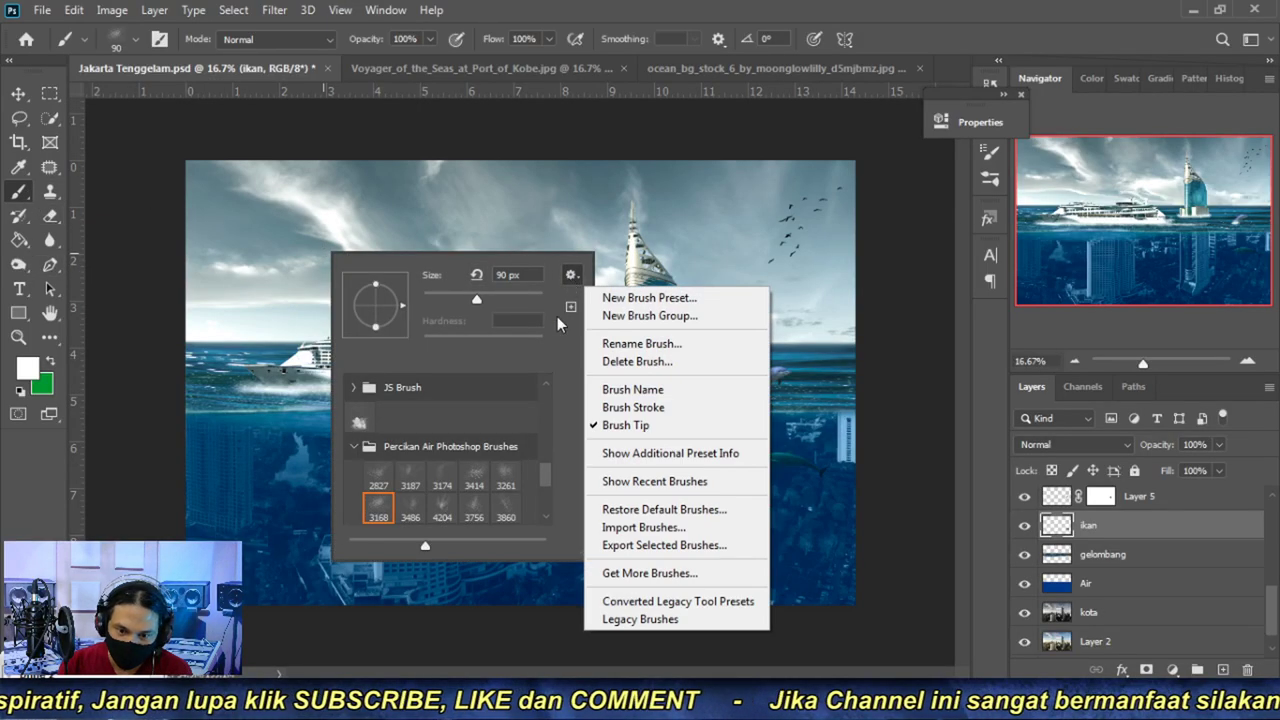
left_click(672, 527)
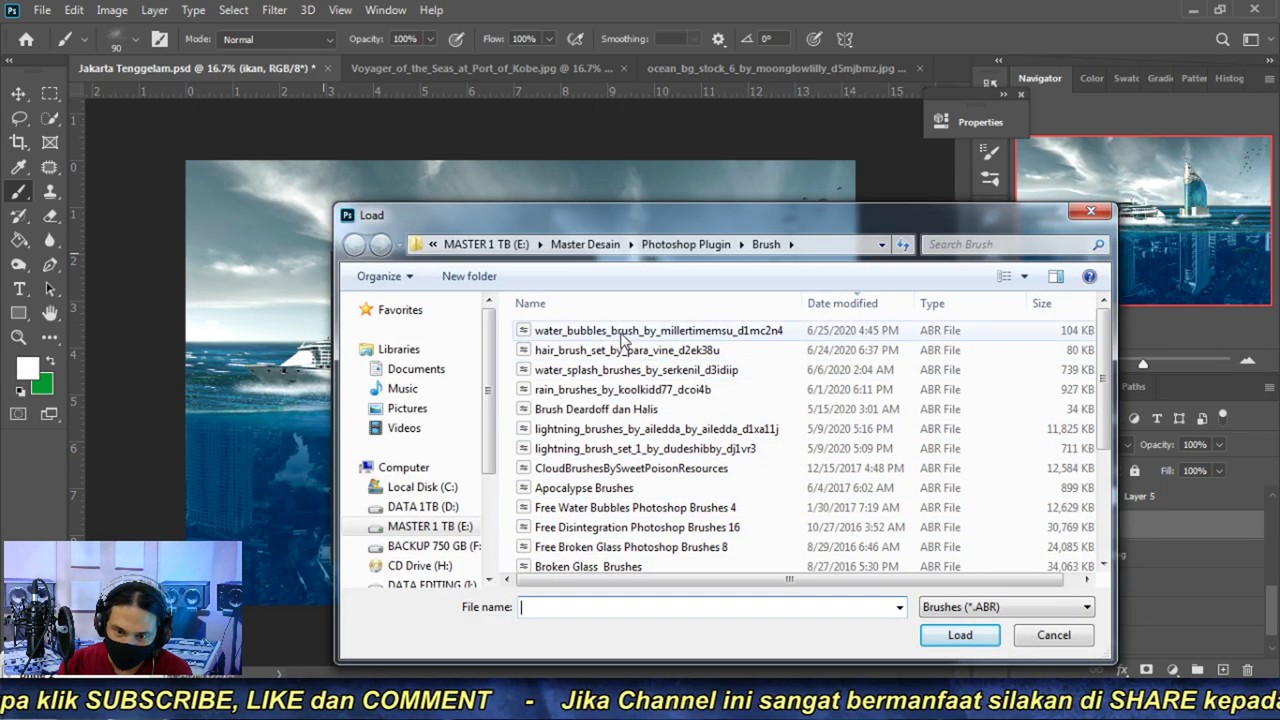
left_click(622, 336)
left_click(958, 635)
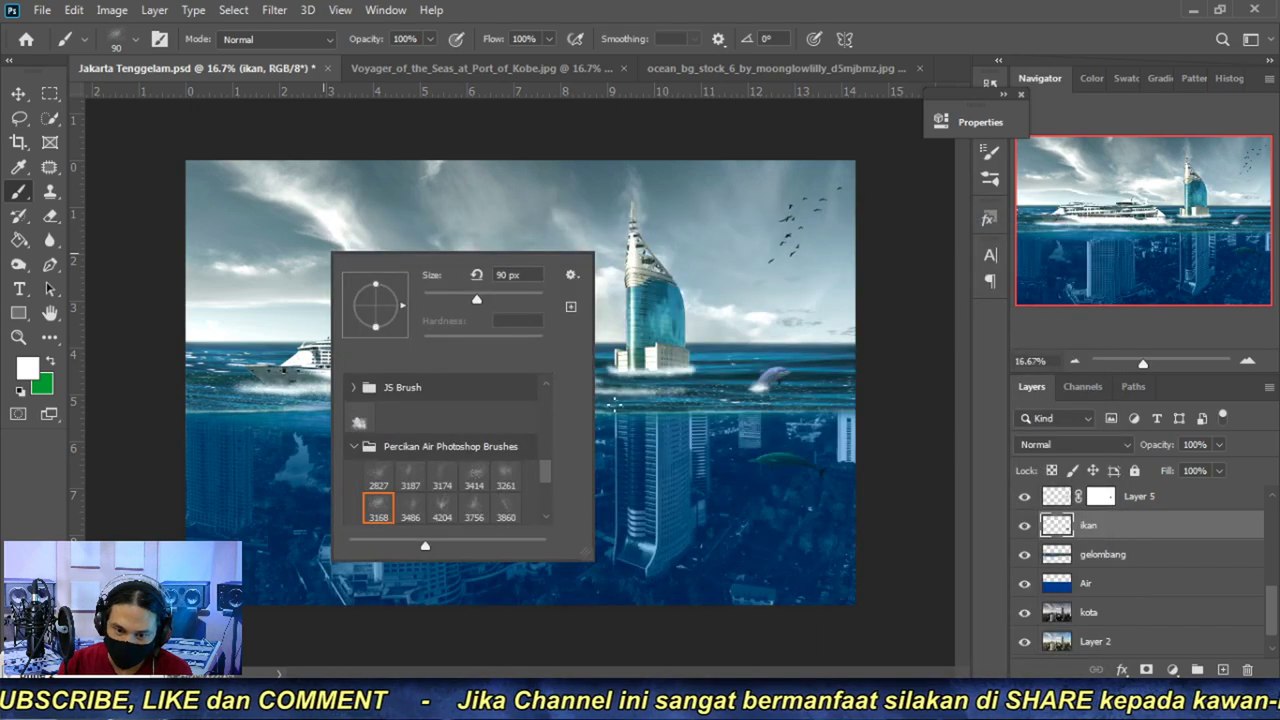
- Select the 319 px bubble brush and zoom into the underwater area
left_click_drag(544, 467, 541, 515)
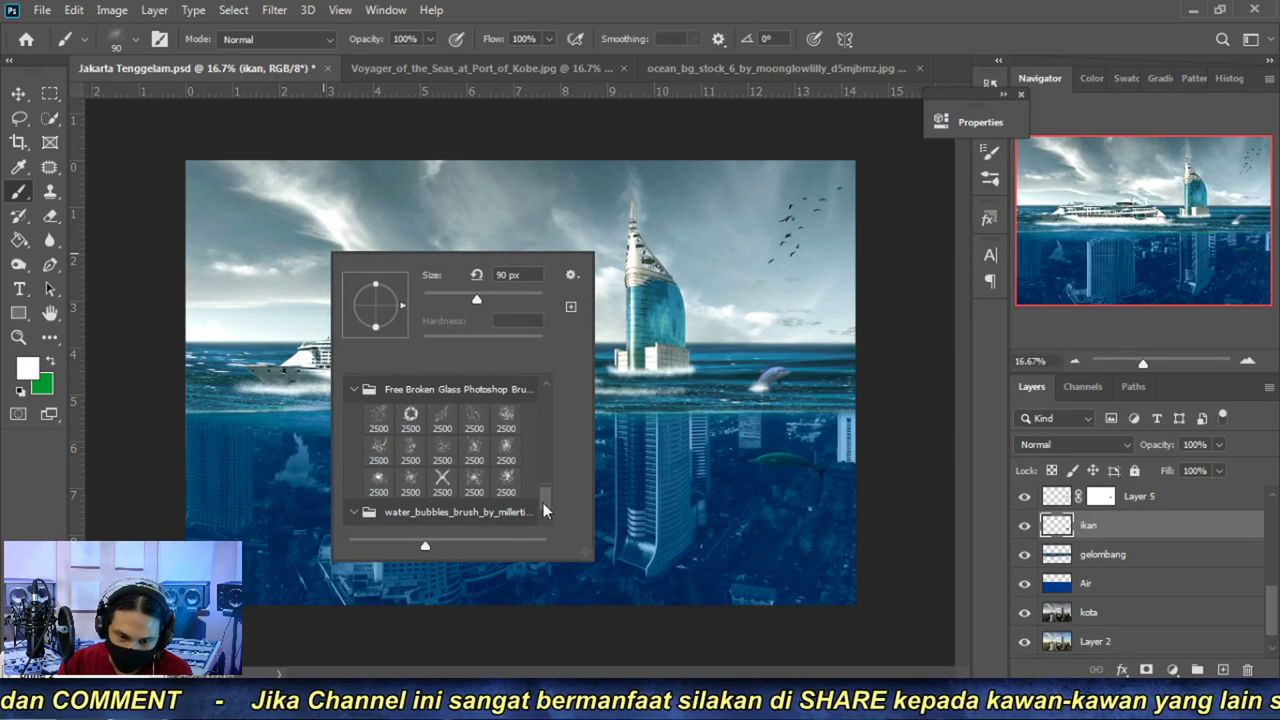
scroll(527, 523, "down", 1)
scroll(380, 515, "down", 1)
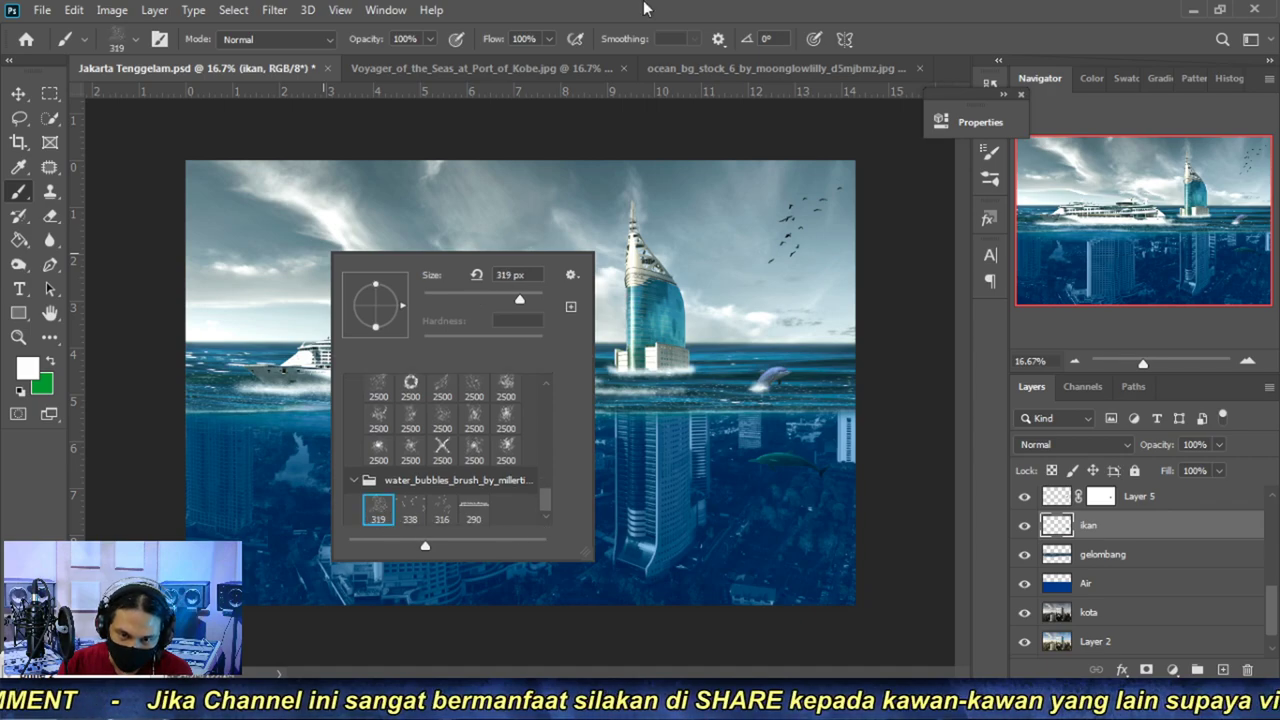
key("Return")
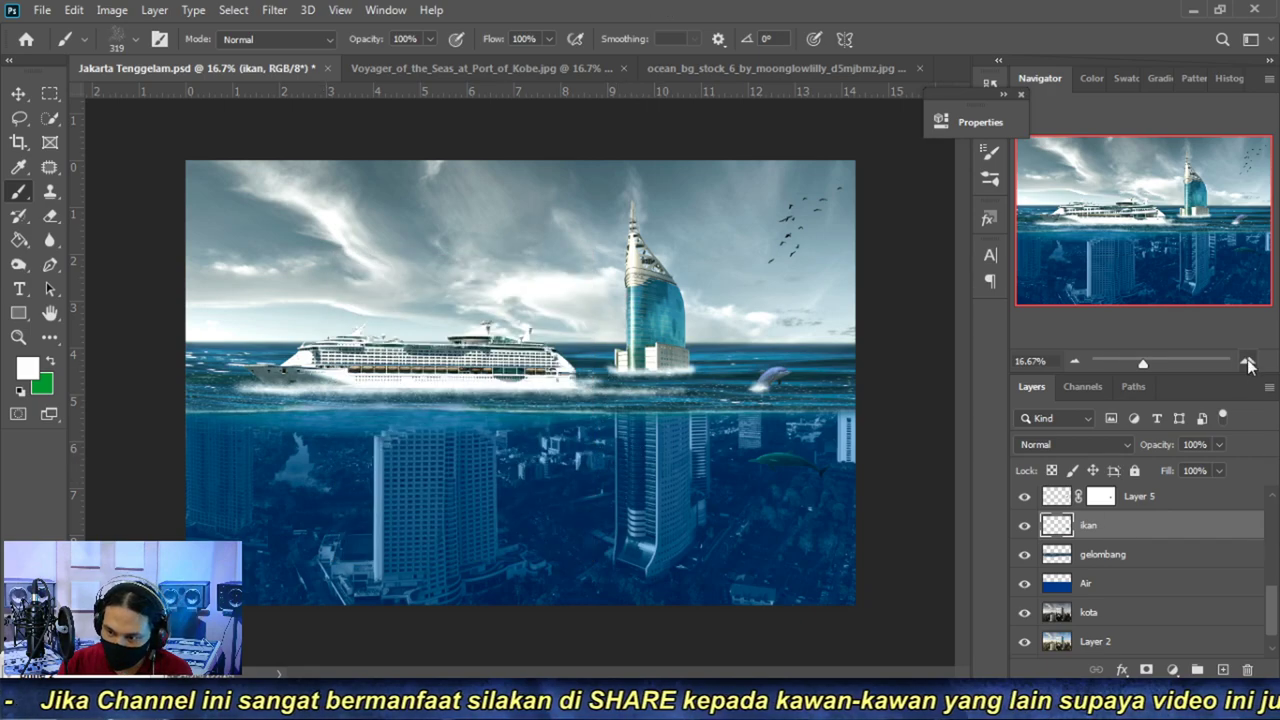
left_click(1247, 360)
left_click_drag(1190, 215, 1233, 254)
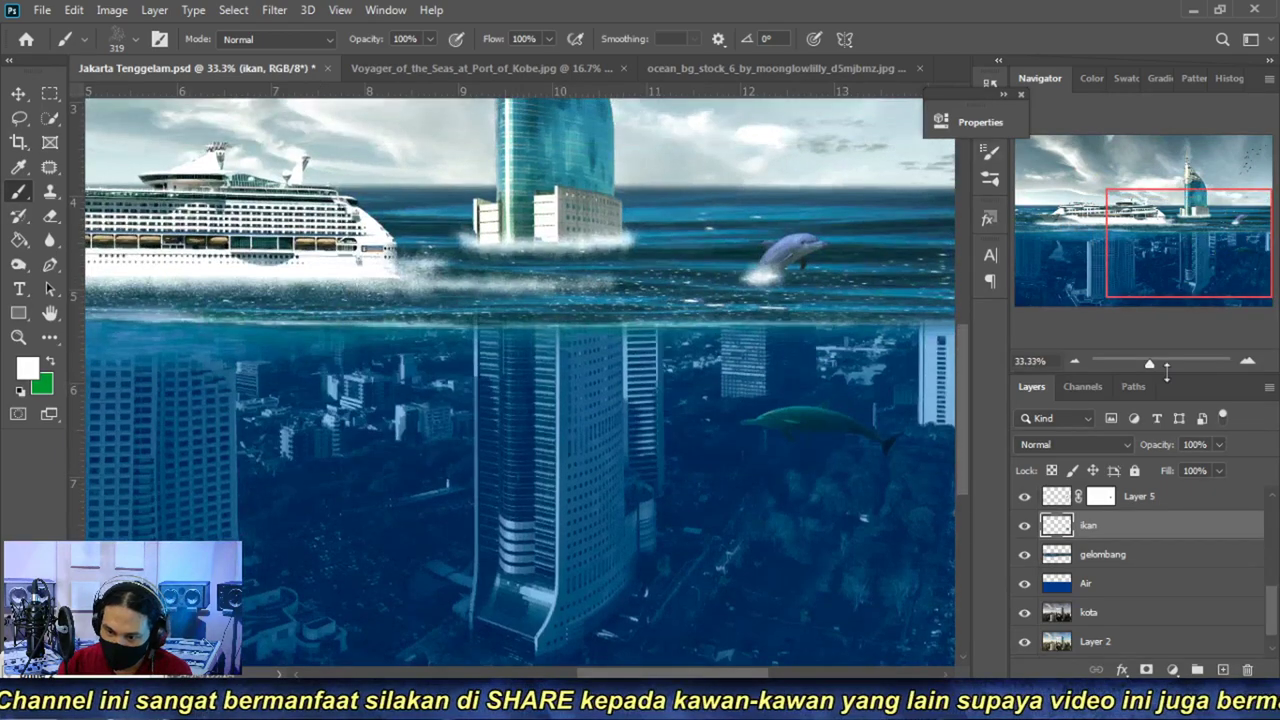
scroll(1157, 541, "up", 1)
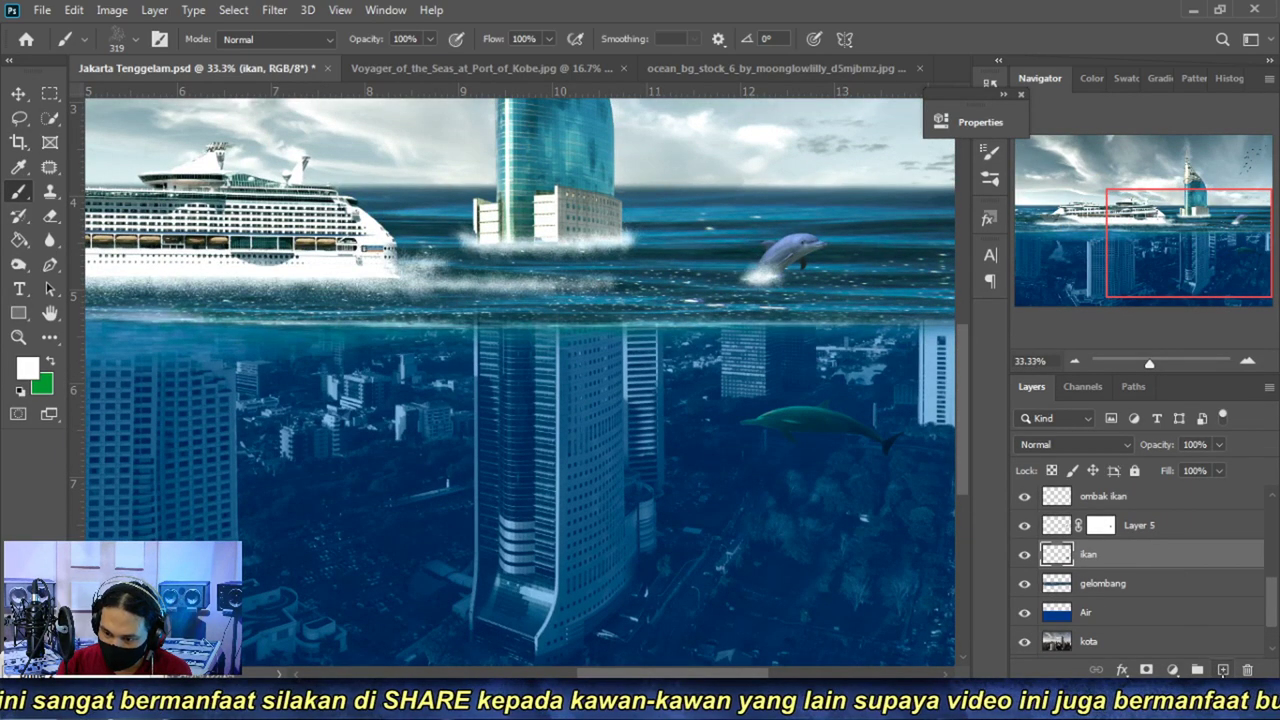
- Add a new layer and paint bubbles around the underwater dolphin, redoing the first stroke
left_click(1222, 669)
mouse_move(730, 460)
left_mouse_down()
mouse_move(770, 420)
mouse_move(720, 380)
mouse_move(790, 380)
left_mouse_up()
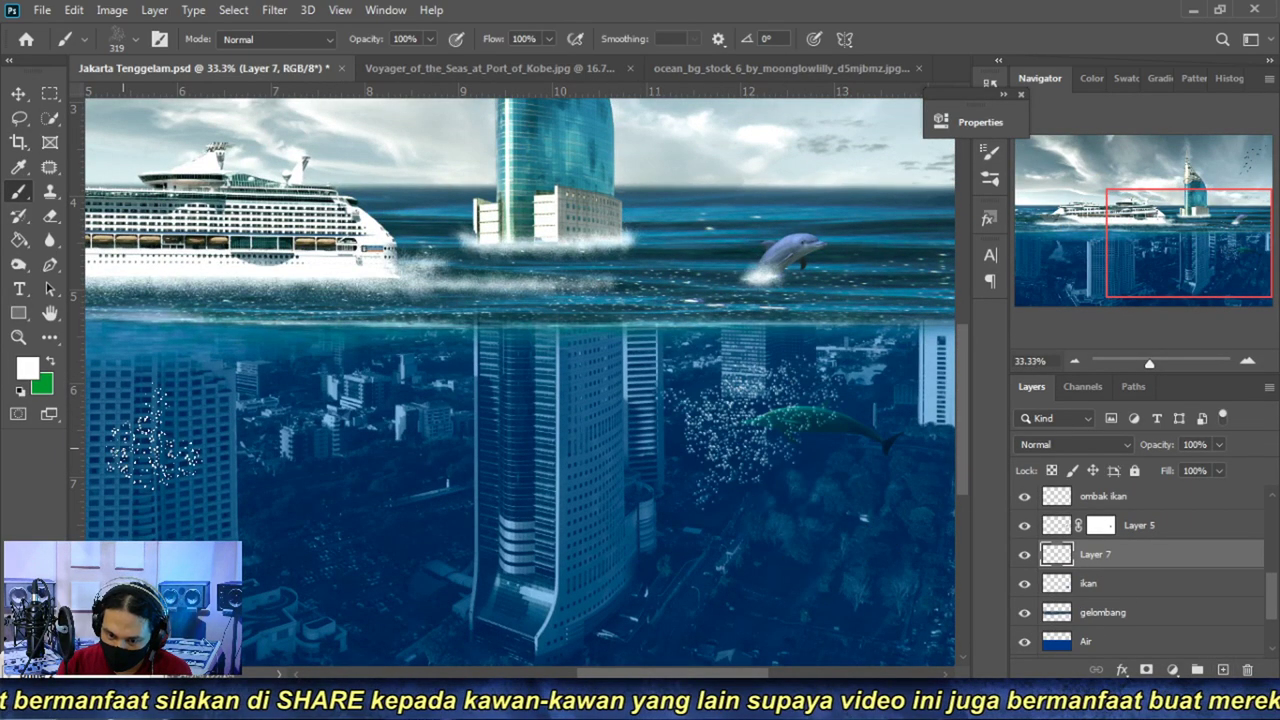
key("ctrl+z")
key("ctrl+z")
key("ctrl+z")
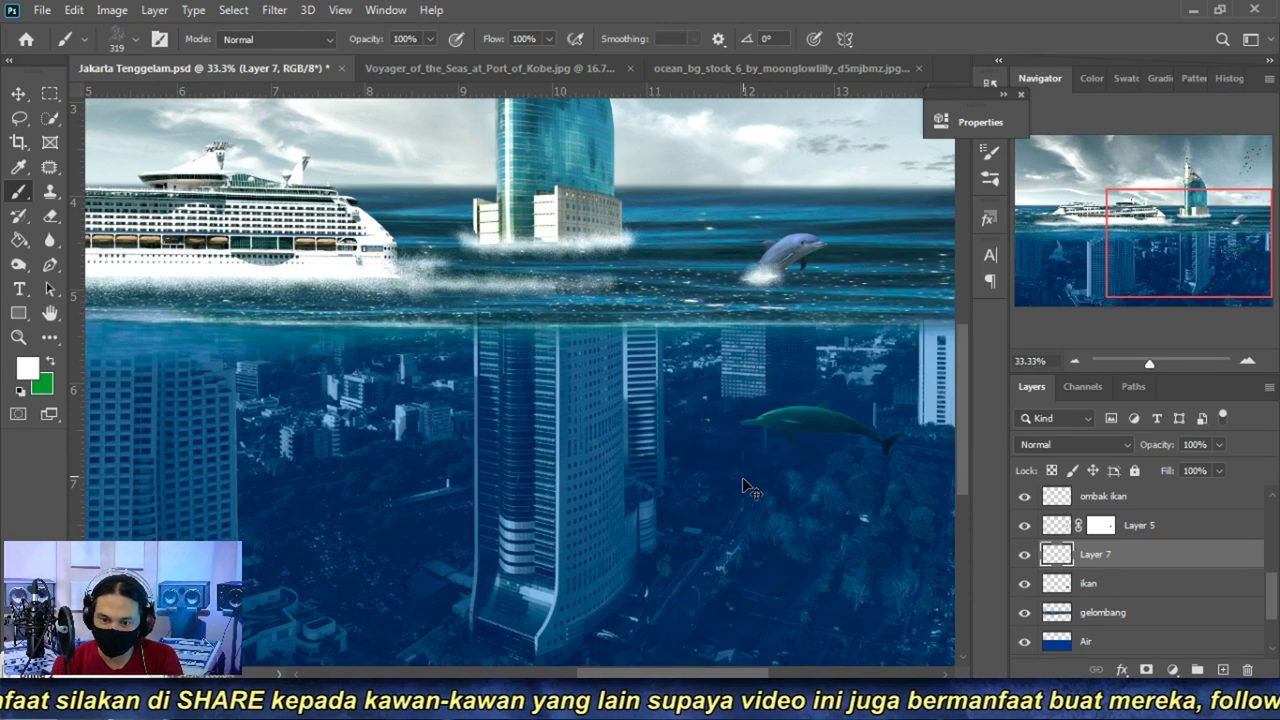
mouse_move(750, 440)
left_mouse_down()
mouse_move(715, 380)
mouse_move(740, 330)
left_mouse_up()
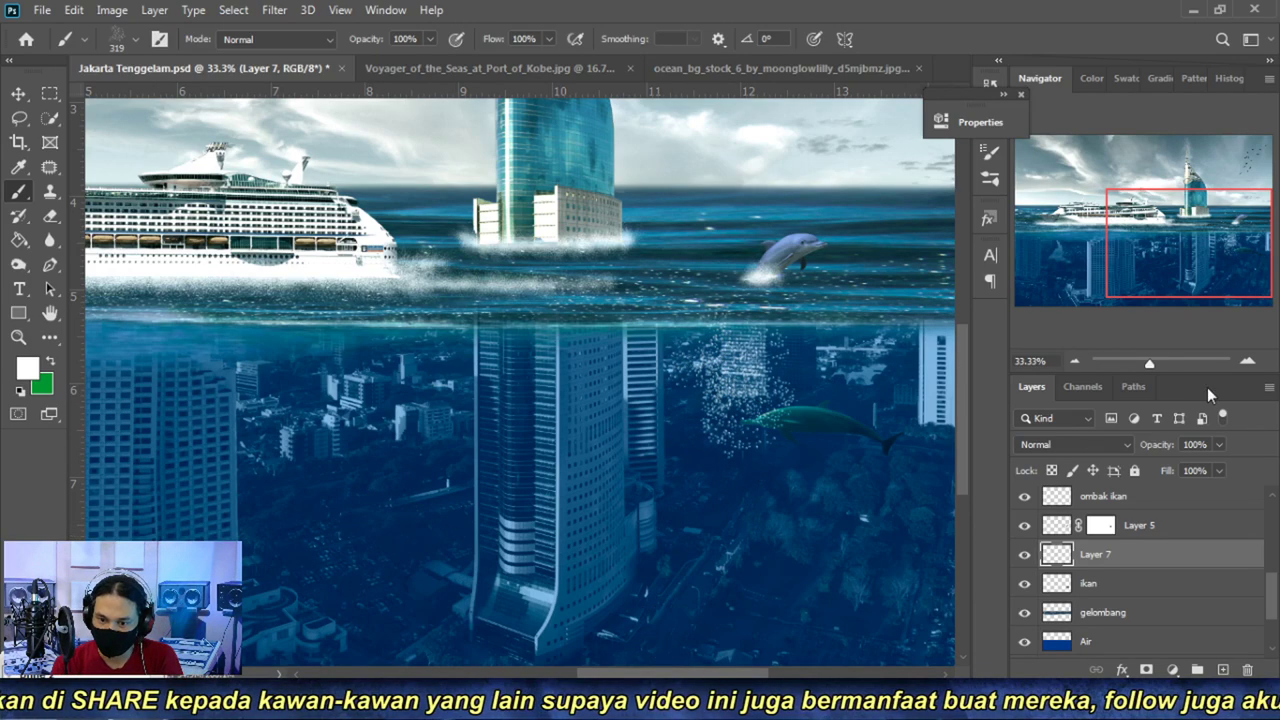
scroll(747, 489, "down", 1)
left_click(747, 489, "ctrl")
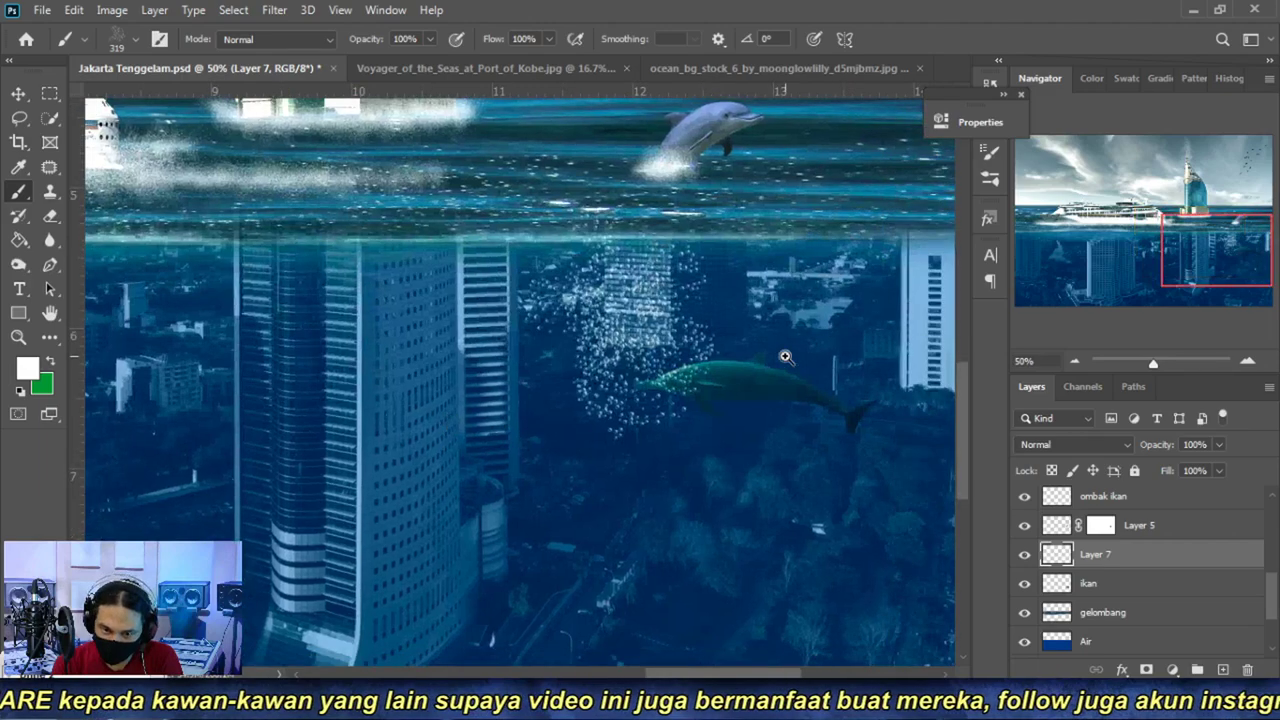
left_click(708, 365, "ctrl")
- Switch to the 338 bubble brush and zoom out to review the bubbles across the composition
right_click(530, 305)
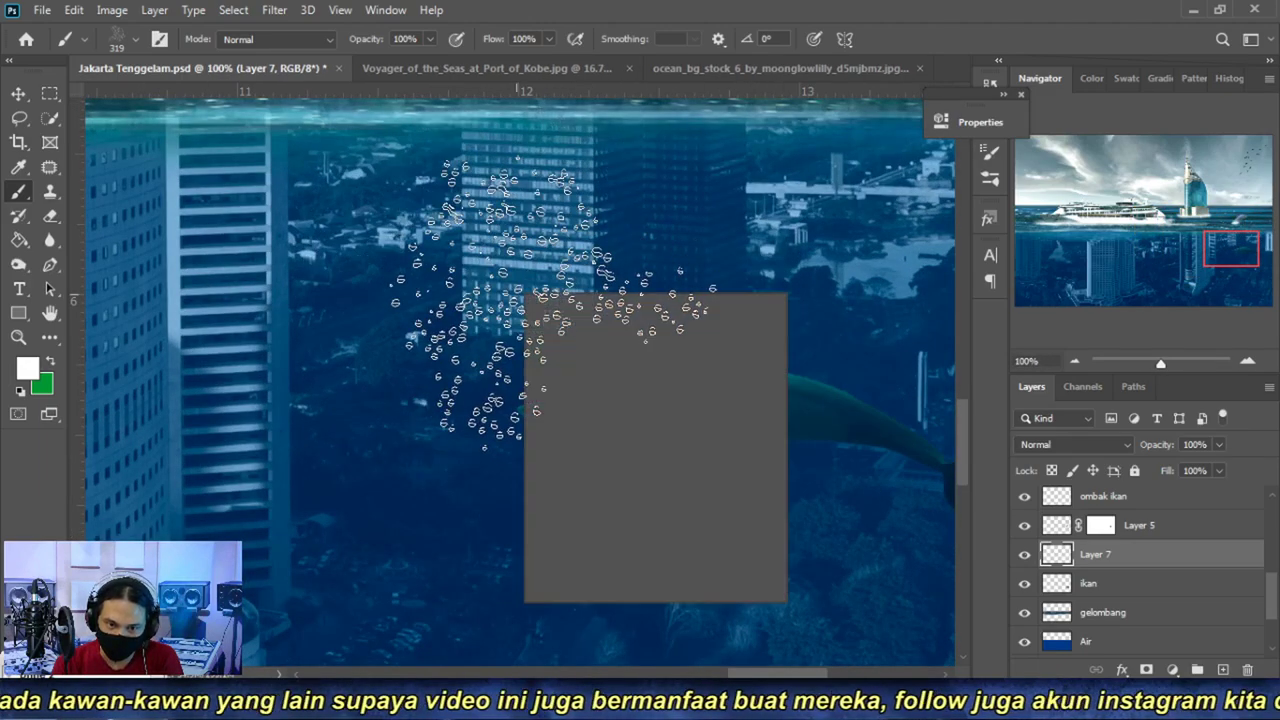
left_click(603, 551)
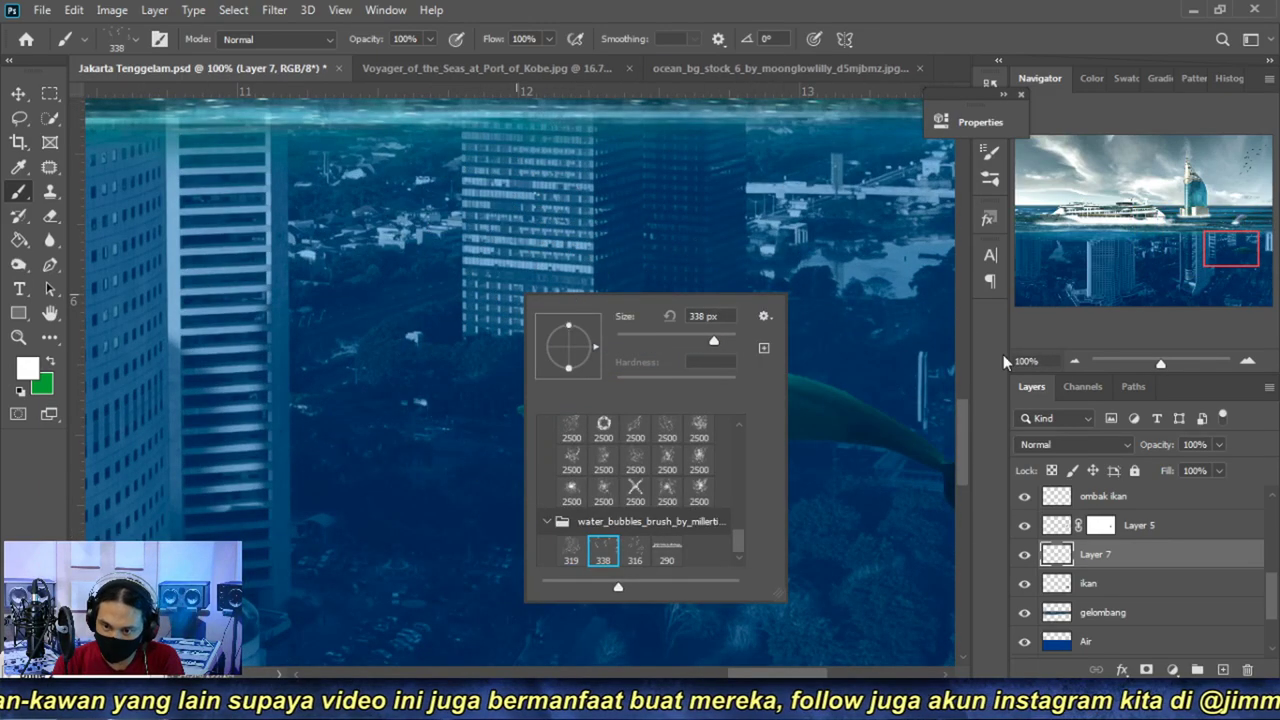
left_click(1073, 362)
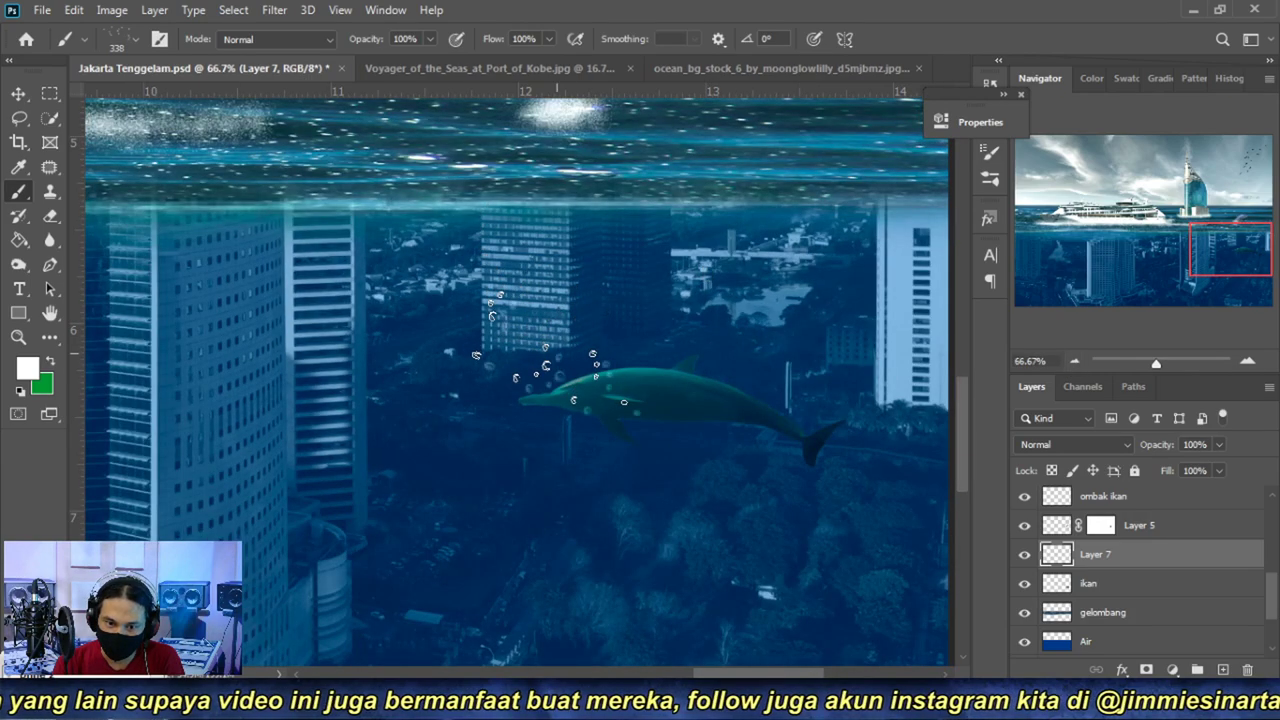
left_click(1075, 362)
left_click_drag(551, 480, 640, 492)
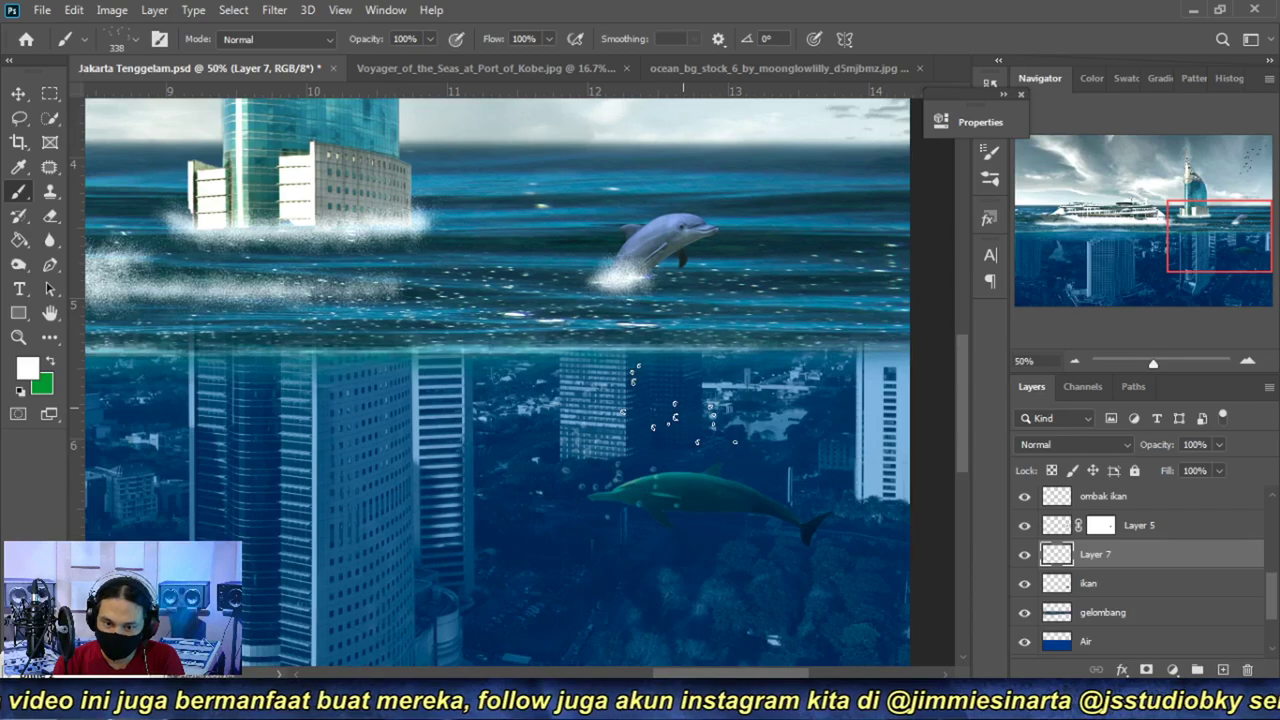
left_click(1074, 361)
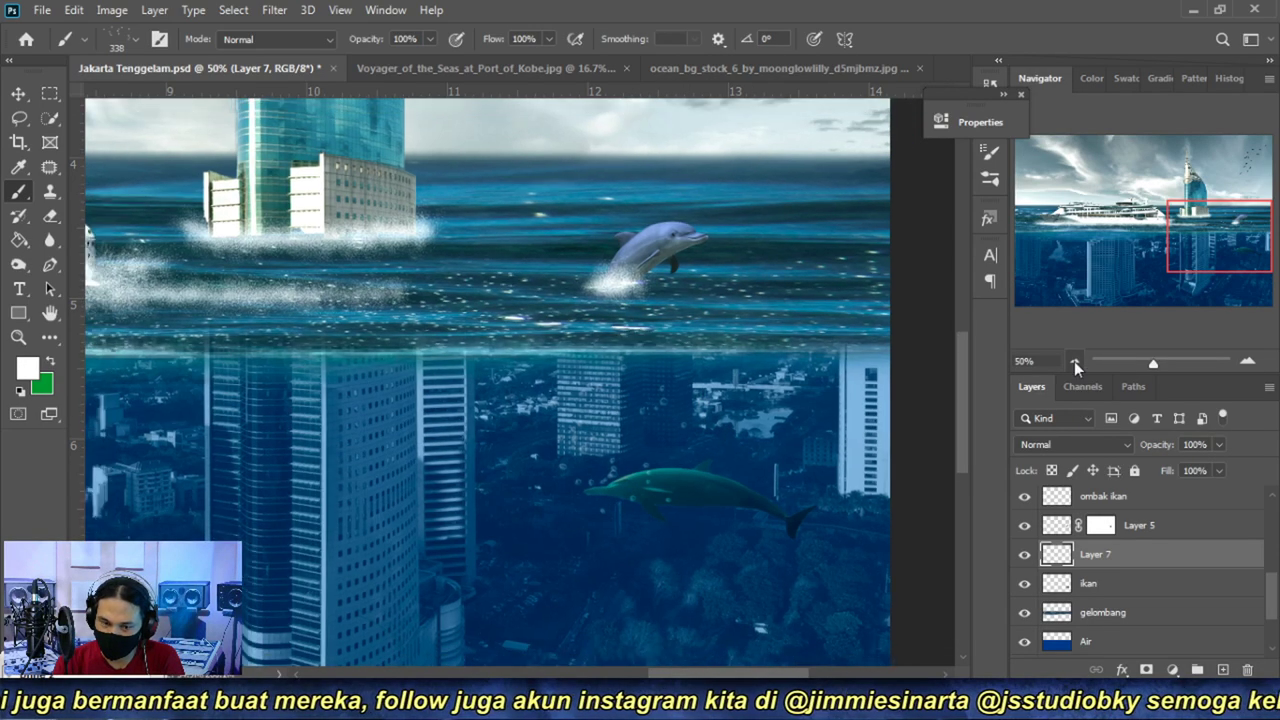
left_click(1074, 361)
left_click(1074, 361)
left_click(762, 472)
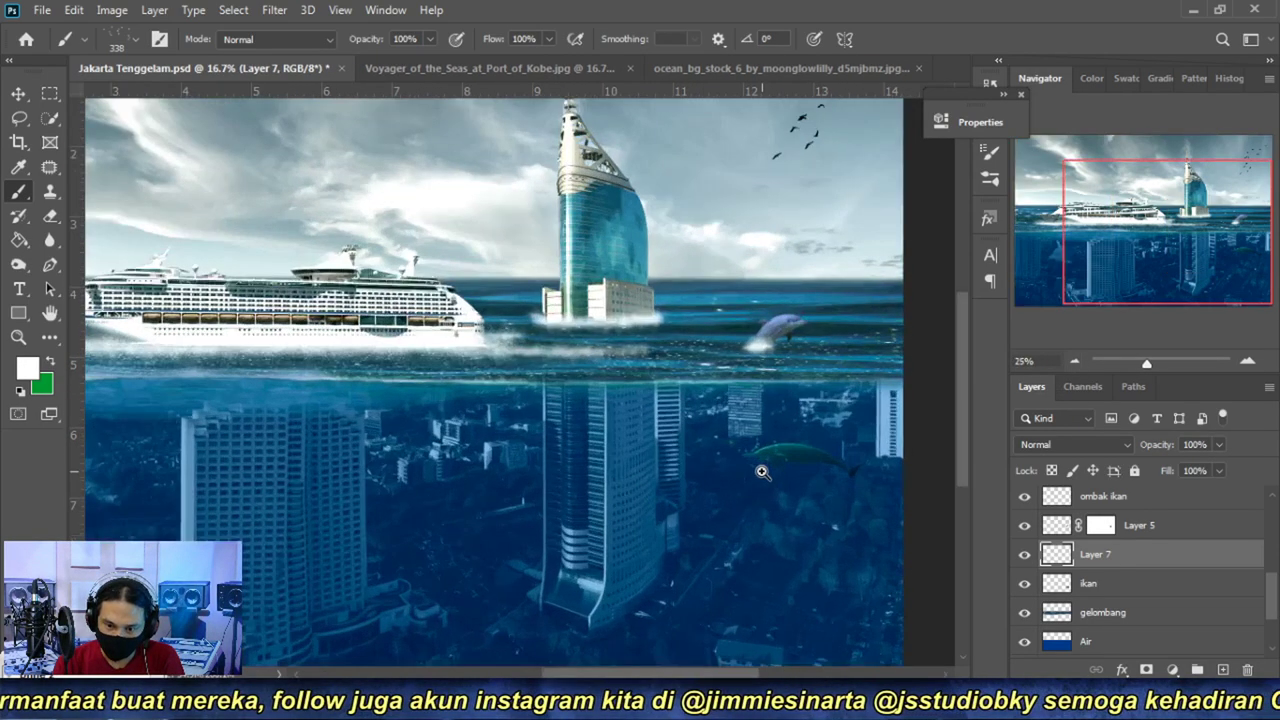
left_click(762, 470)
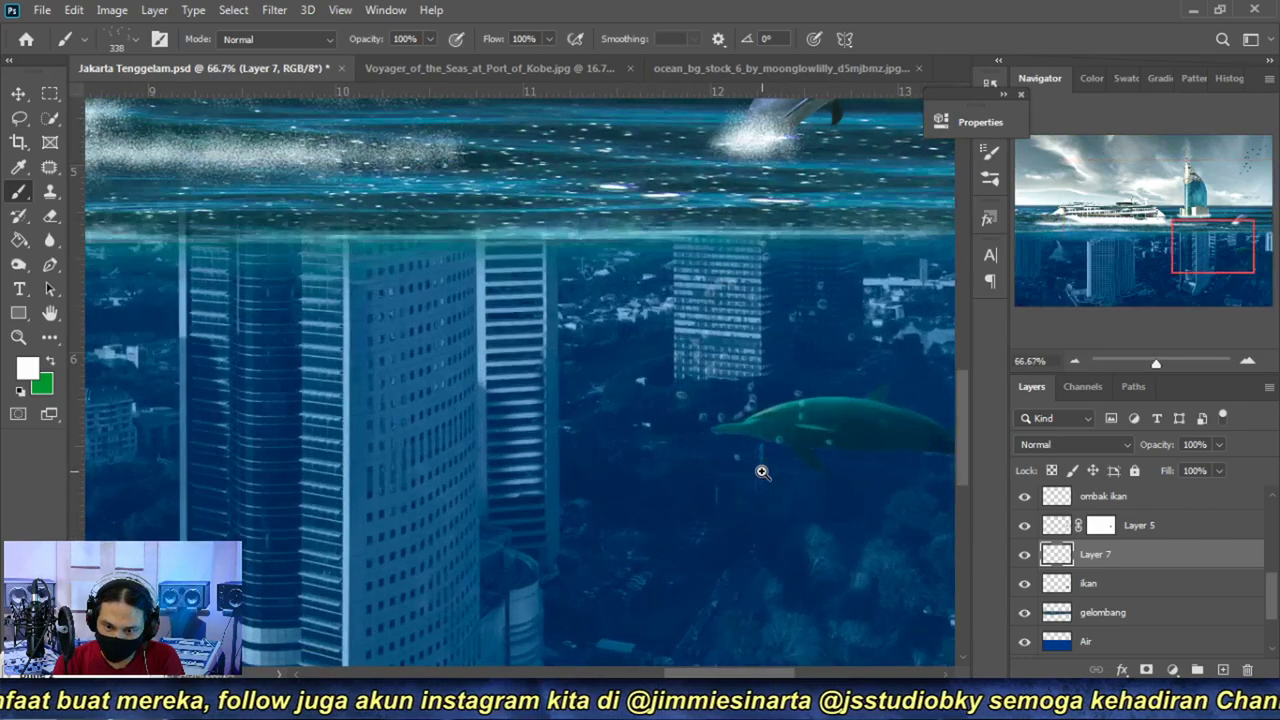
left_click(1074, 361)
left_click(1074, 361)
left_click(1074, 361)
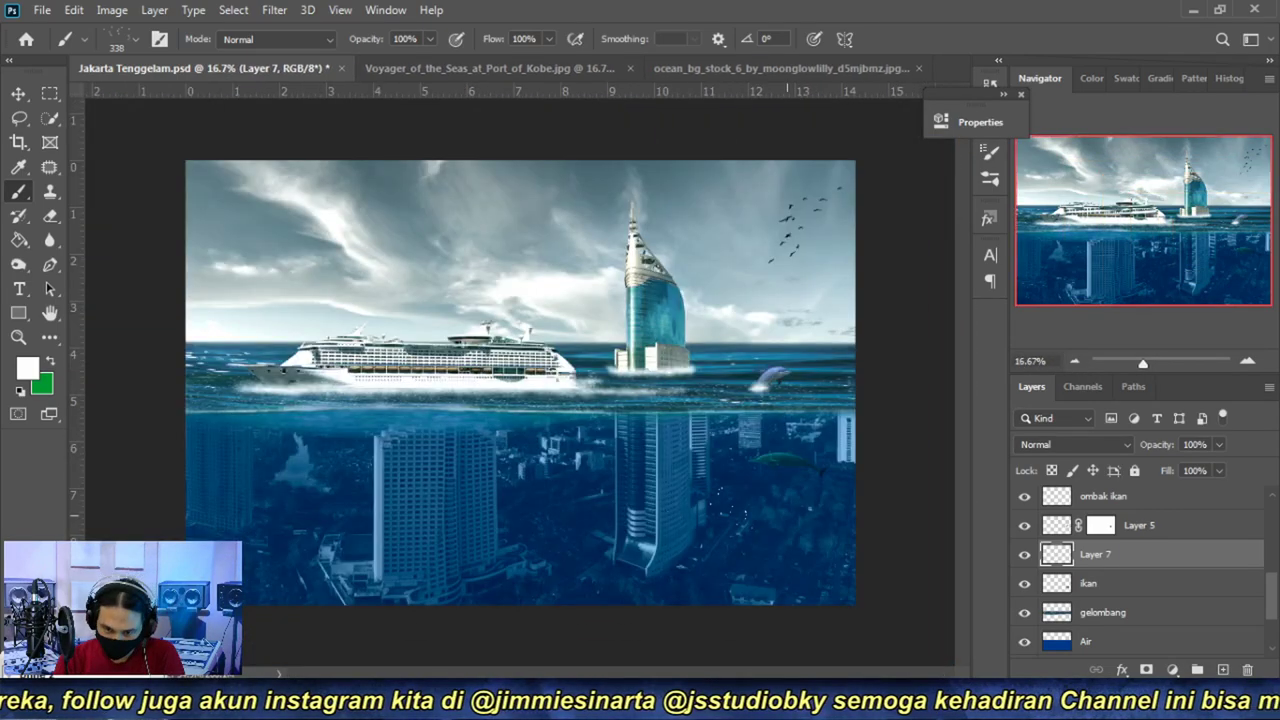
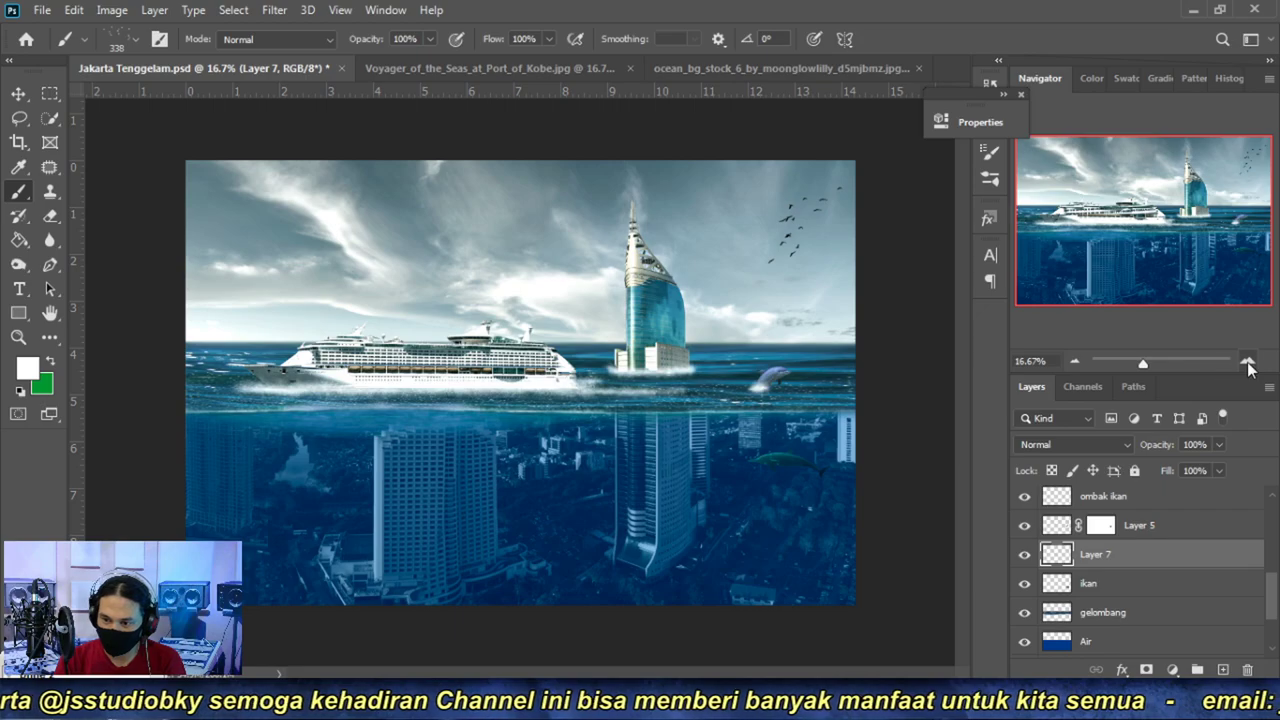
- Inspect the composite, then hide the Levels 1, Curves 1 and Color Fill 1 blue grading
left_click(1247, 361)
mouse_move(1118, 244)
left_mouse_down()
mouse_move(1129, 176)
mouse_move(1176, 166)
left_mouse_up()
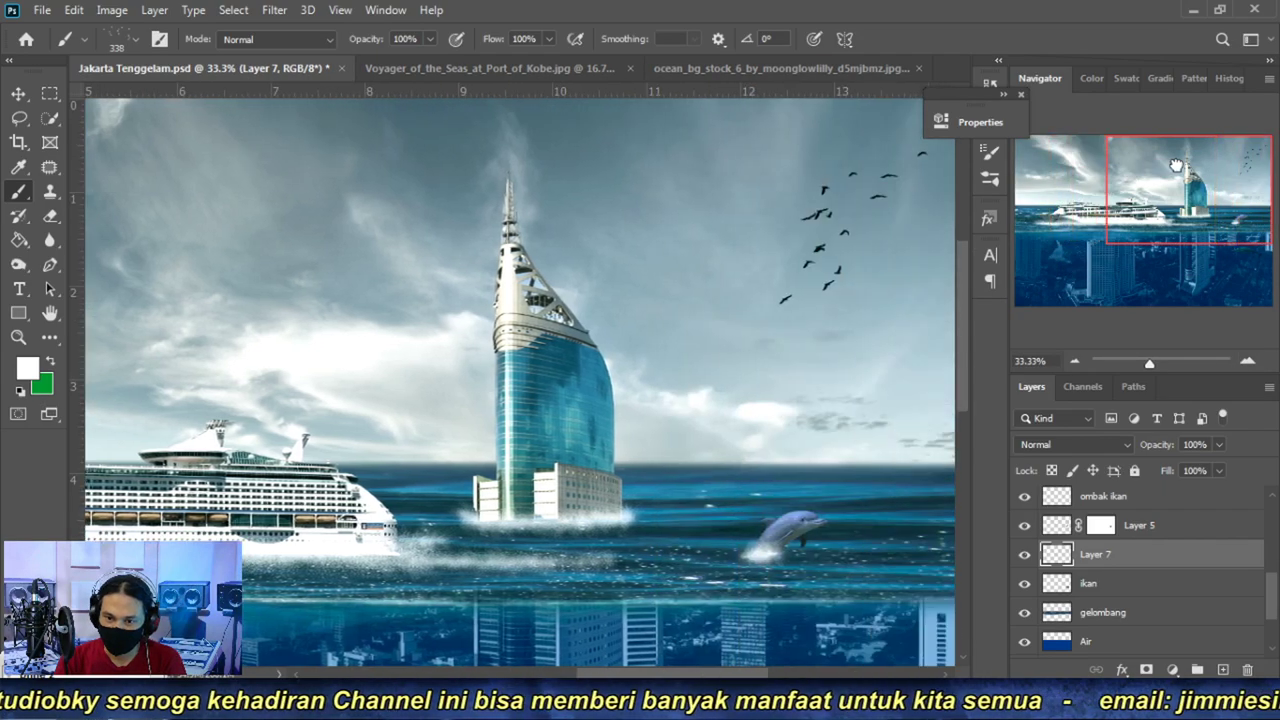
left_click(1074, 361)
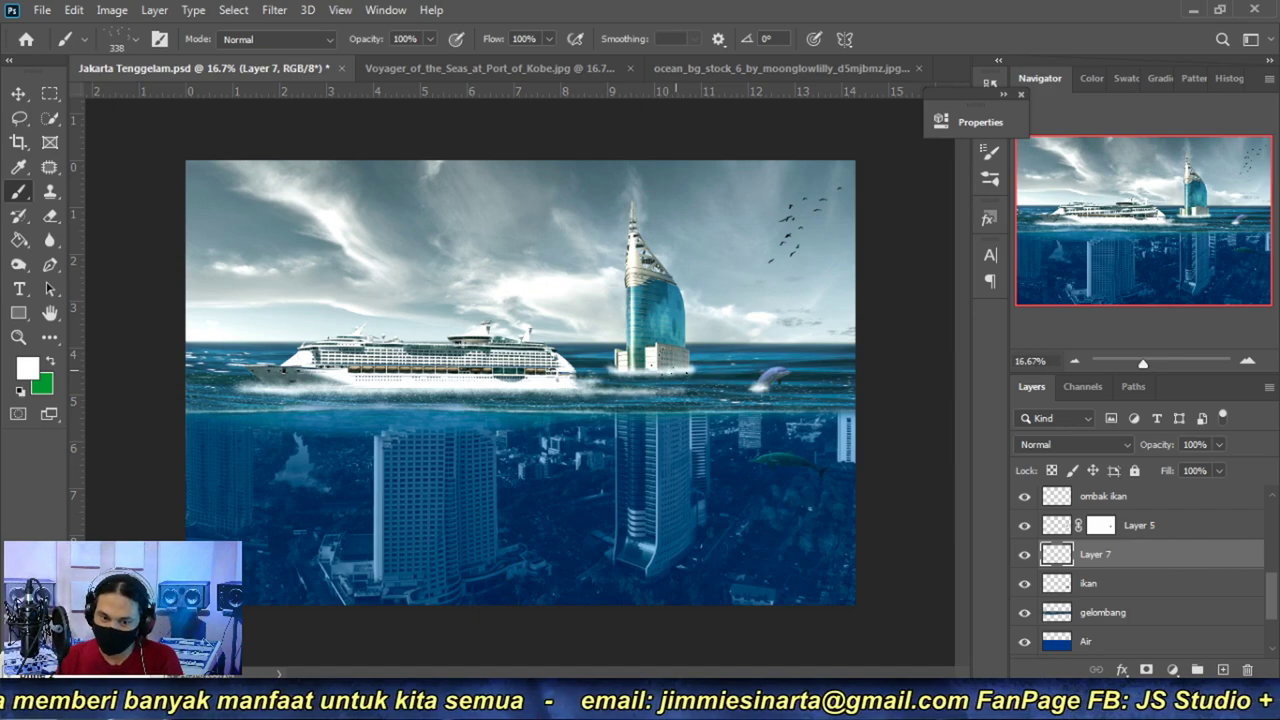
left_click_drag(1270, 592, 1274, 638)
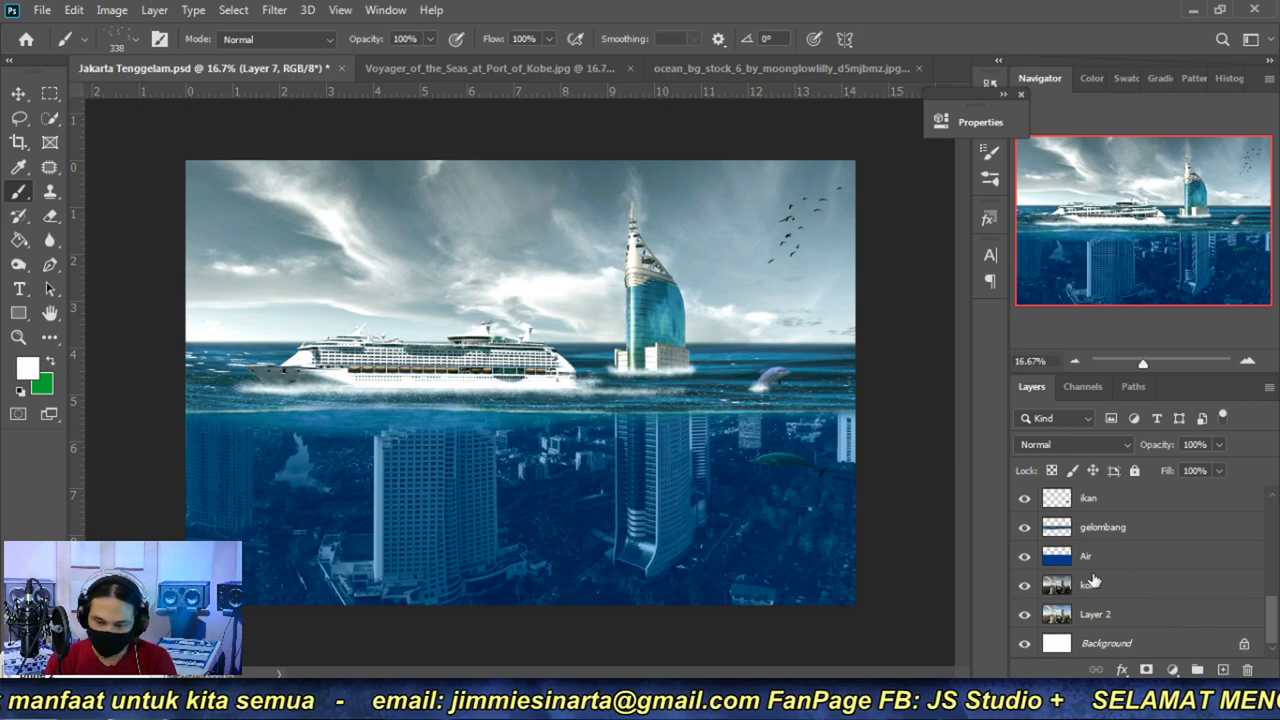
scroll(1030, 543, "up", 5)
scroll(1028, 543, "up", 1)
left_click(1024, 499)
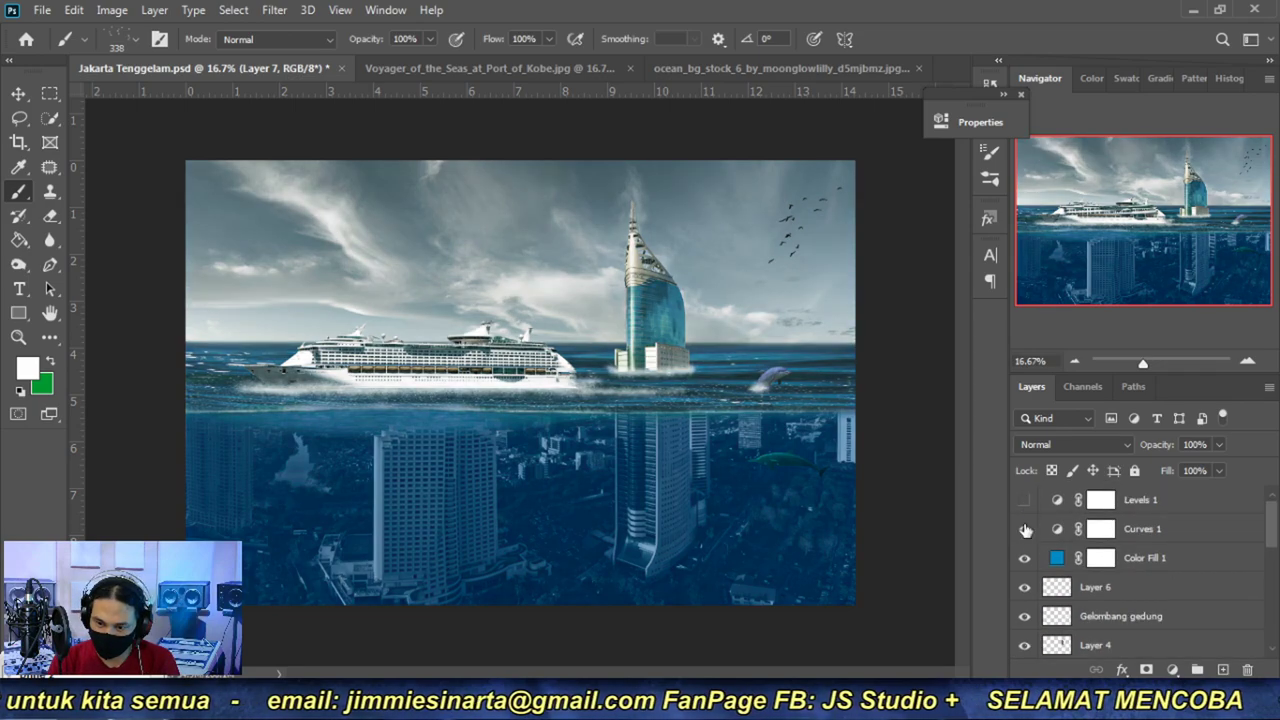
left_click(1024, 528)
left_click(1024, 557)
- Hide Layer 4, the gelombang kapal ship wake and the Gelombang gedung tower waves
scroll(1023, 600, "down", 1)
scroll(1021, 602, "down", 2)
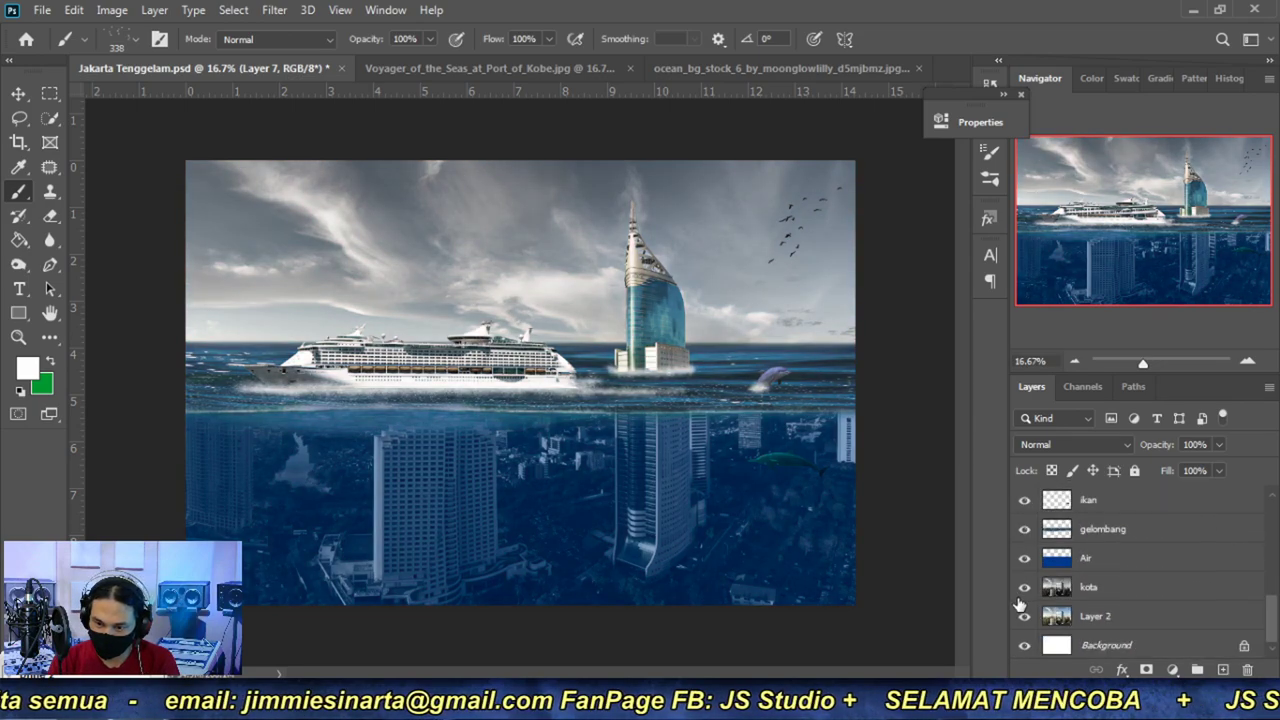
scroll(1020, 603, "down", 1)
scroll(1018, 604, "down", 1)
scroll(1018, 604, "down", 2)
scroll(1018, 604, "up", 2)
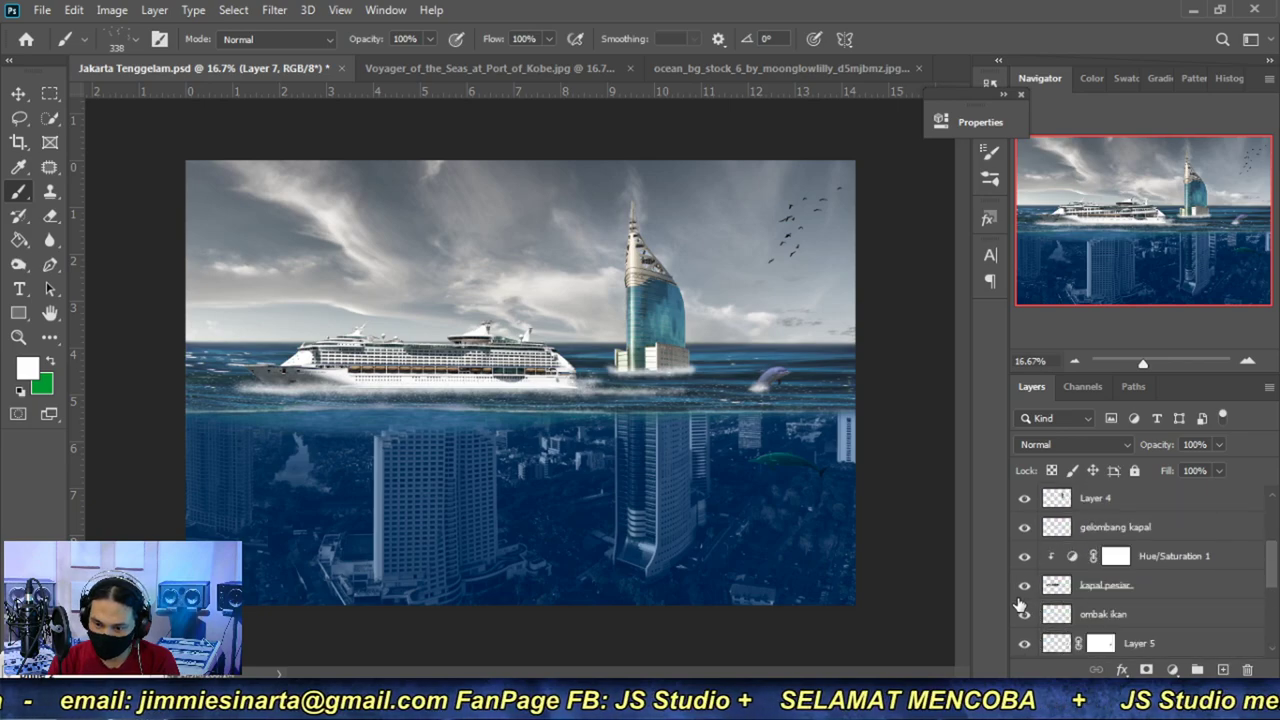
left_click(1024, 498)
left_click(1024, 527)
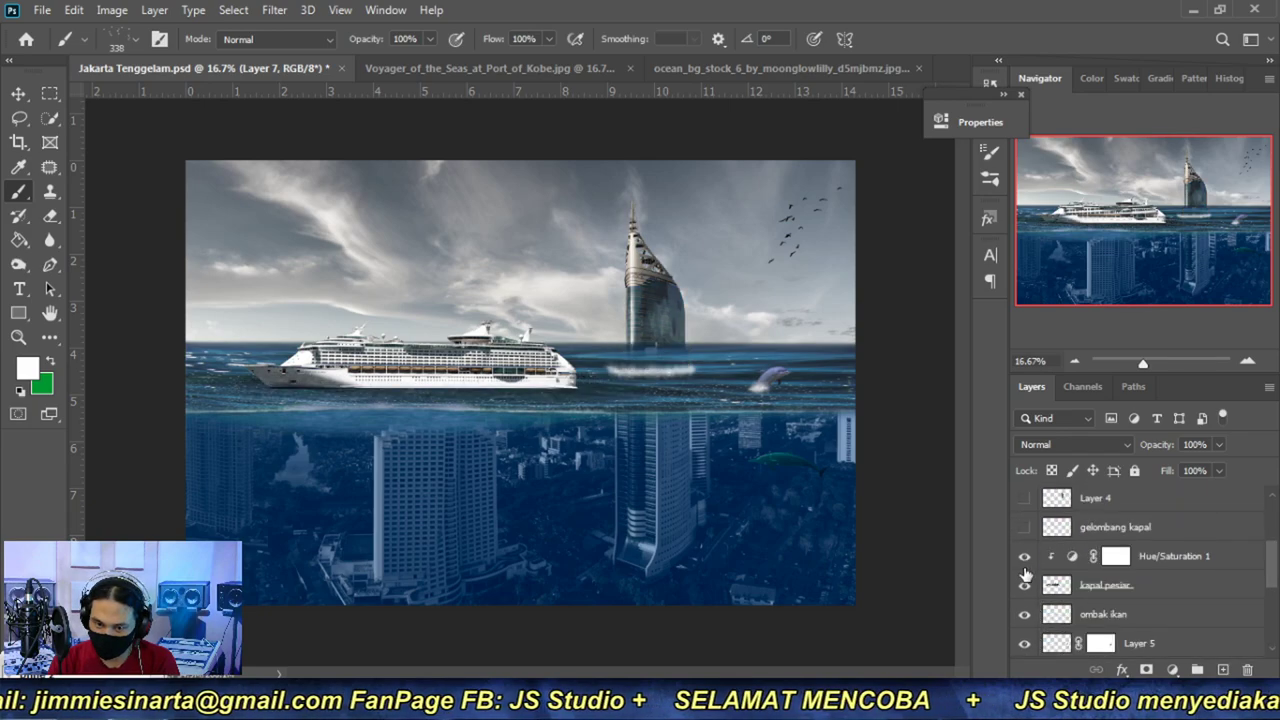
scroll(1025, 572, "up", 2)
left_click(1024, 527)
- Hide Hue/Saturation 1, the kapal pesiar ship, ombak ikan splash, Layer 5 dolphin and Layer 7
scroll(1024, 540, "up", 2)
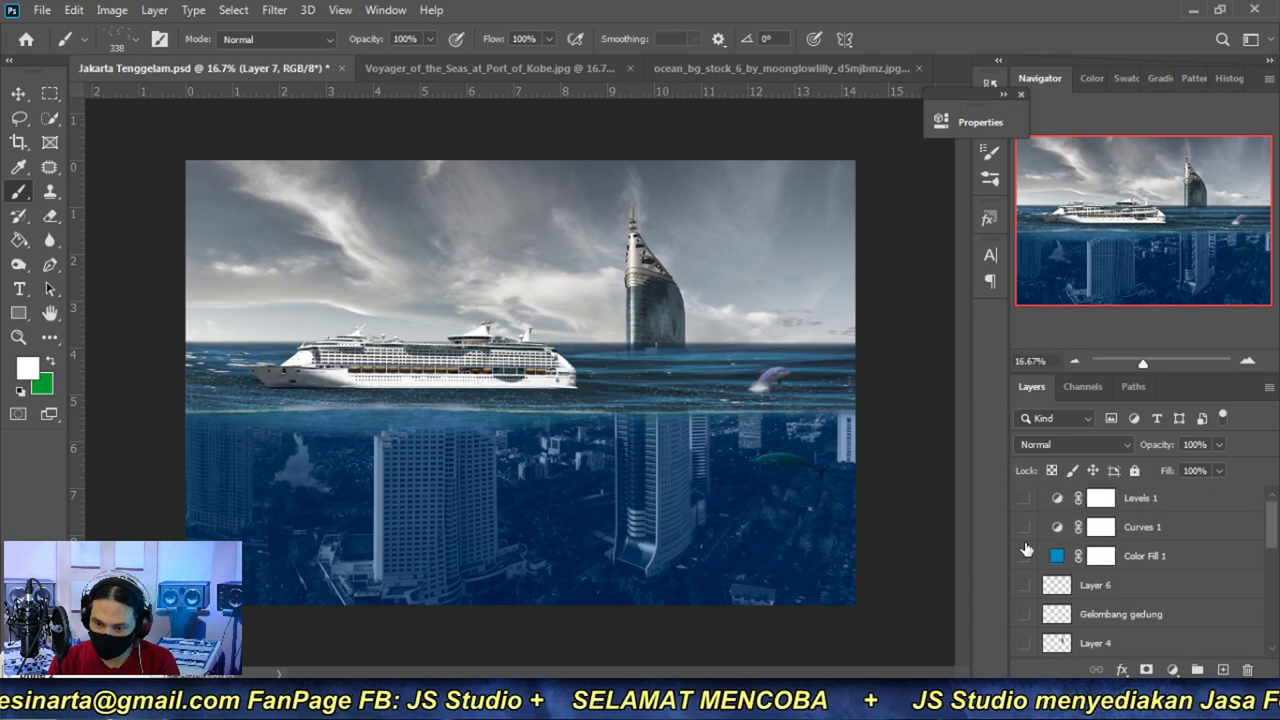
scroll(1024, 545, "down", 4)
left_click(1024, 556)
left_click(1024, 585)
left_click(1024, 614)
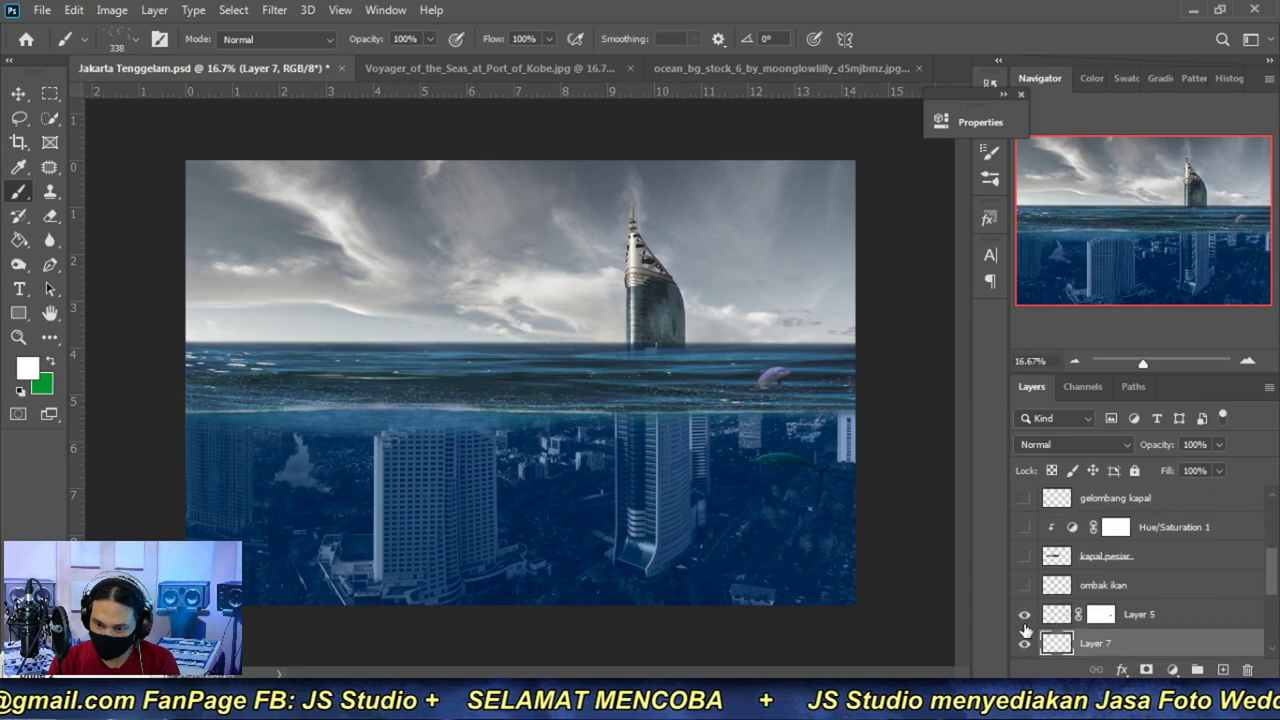
scroll(1024, 614, "down", 2)
left_click(1024, 585)
left_click(1024, 614)
- Hide the ikan, gelombang, Air and kota layers to reveal the original city photo
scroll(1024, 614, "down", 3)
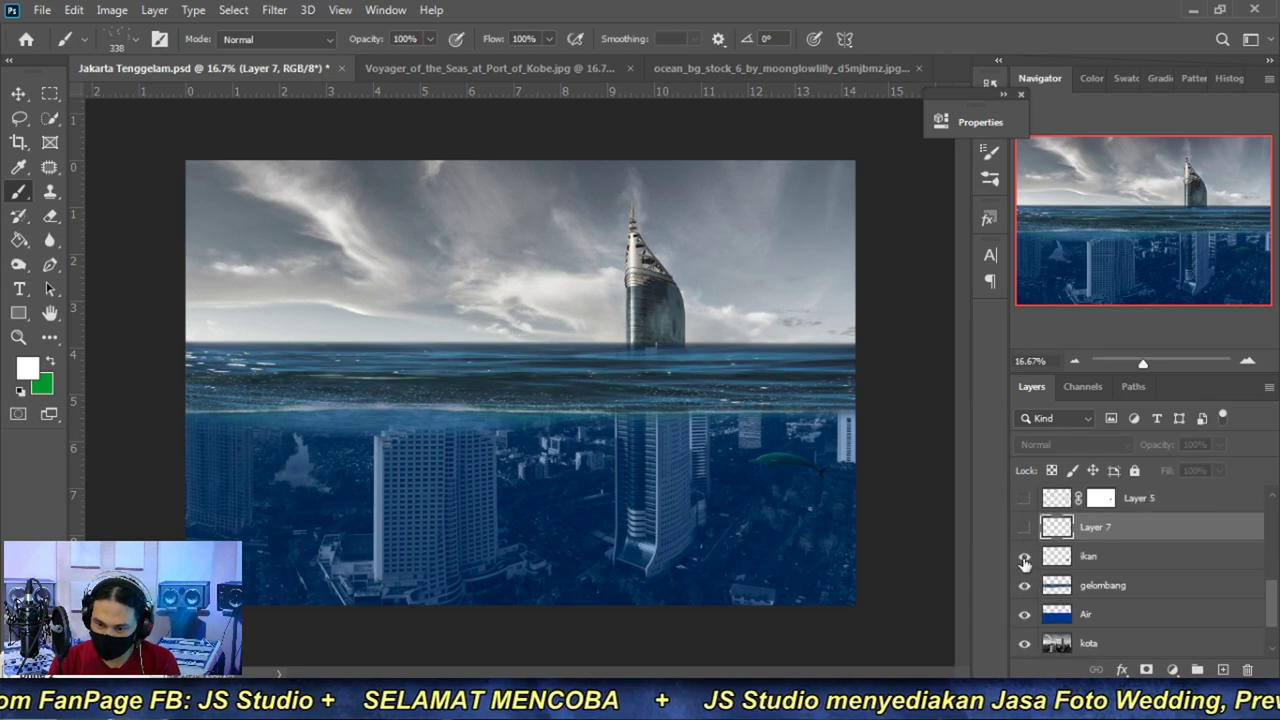
left_click(1024, 556)
left_click(1024, 585)
left_click(1024, 614)
scroll(1030, 620, "down", 2)
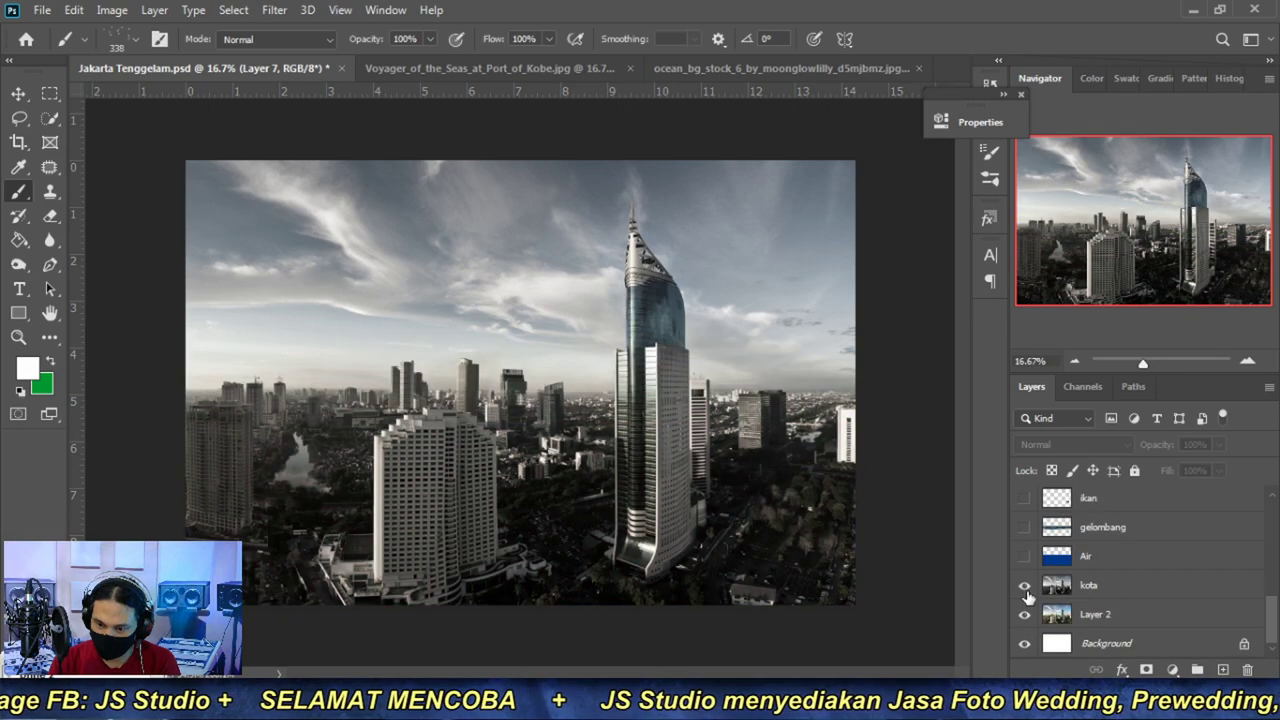
left_click(1024, 585)
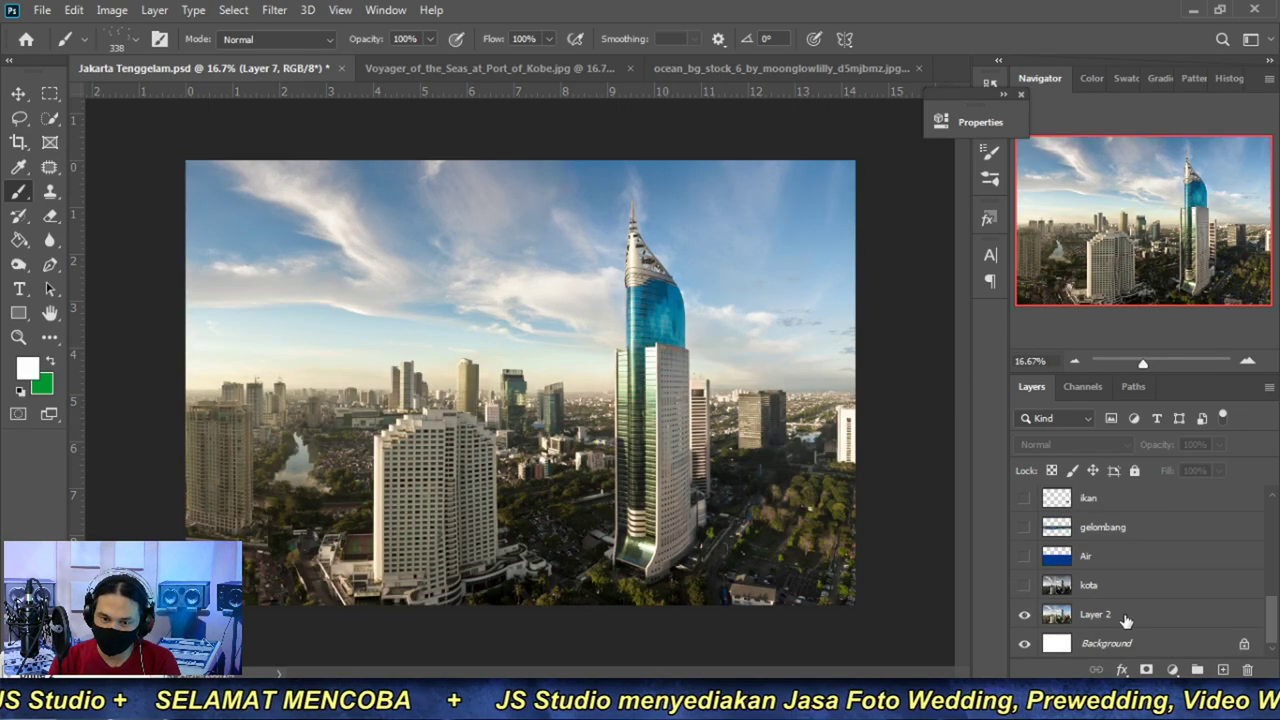
- Turn the Air, gelombang, kota and ikan layers back on and select the ikan layer
left_click(1024, 556)
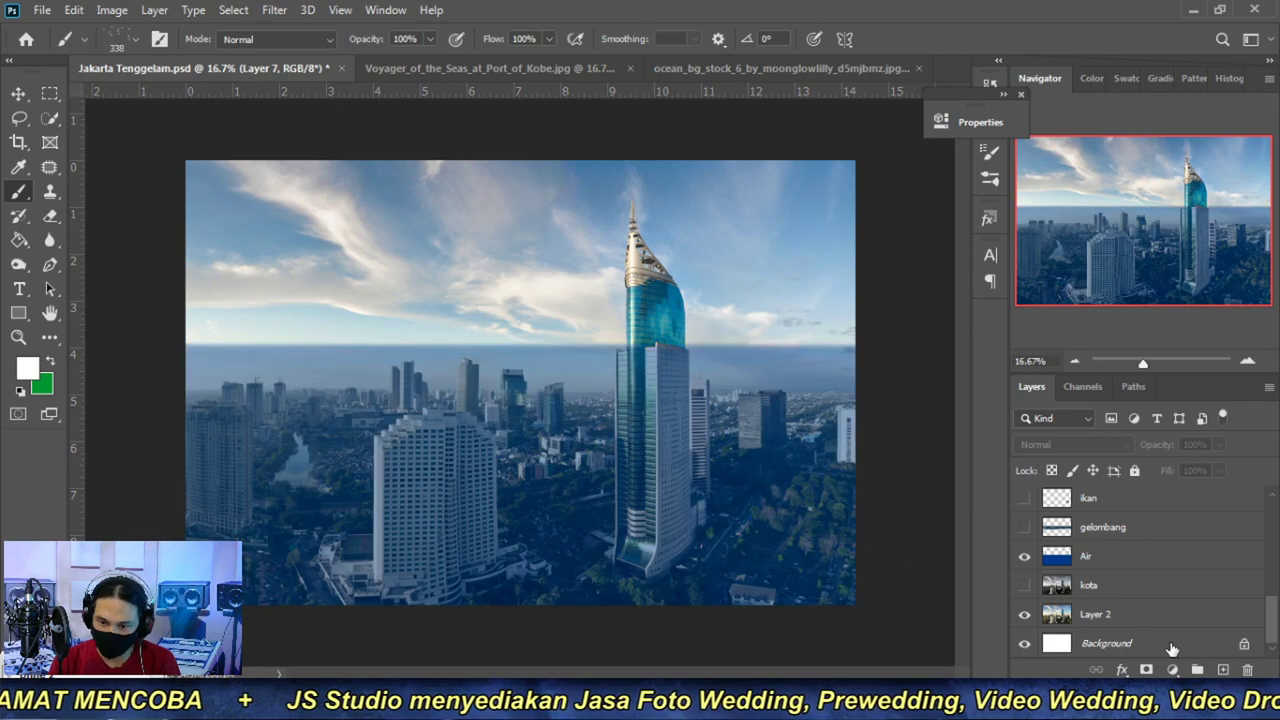
left_click(1024, 527)
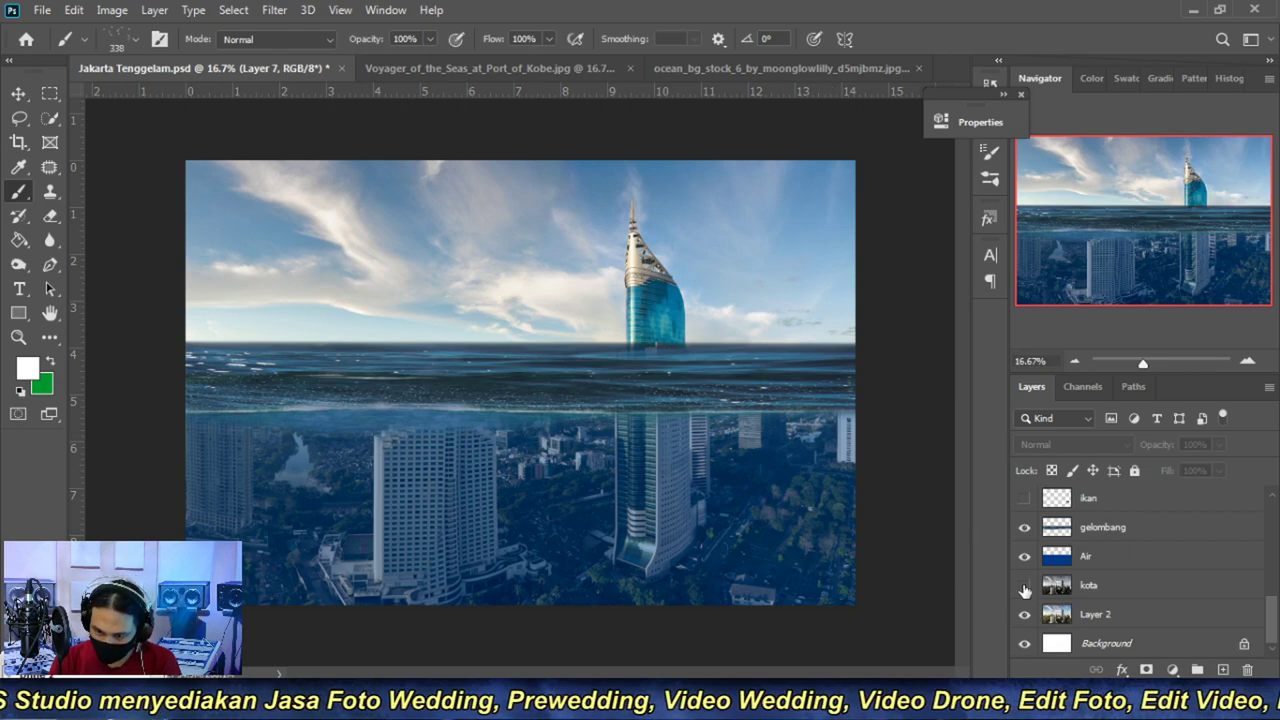
left_click(1024, 585)
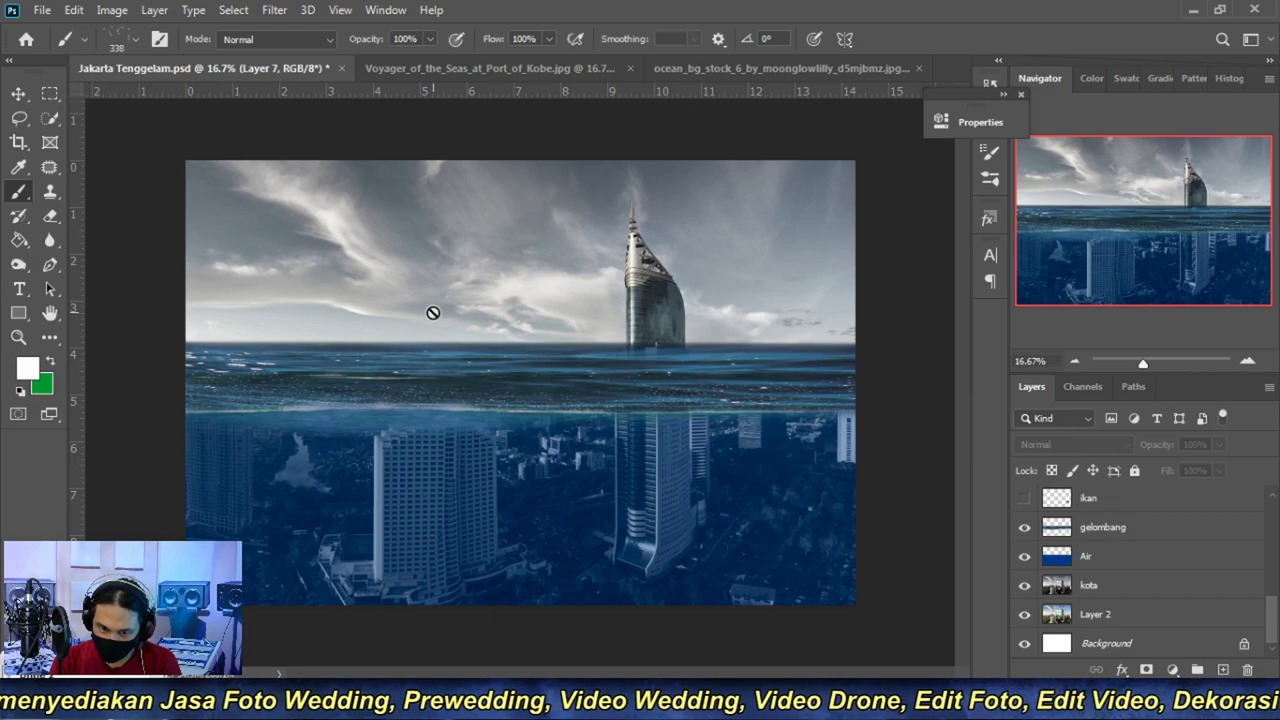
scroll(1125, 582, "up", 1)
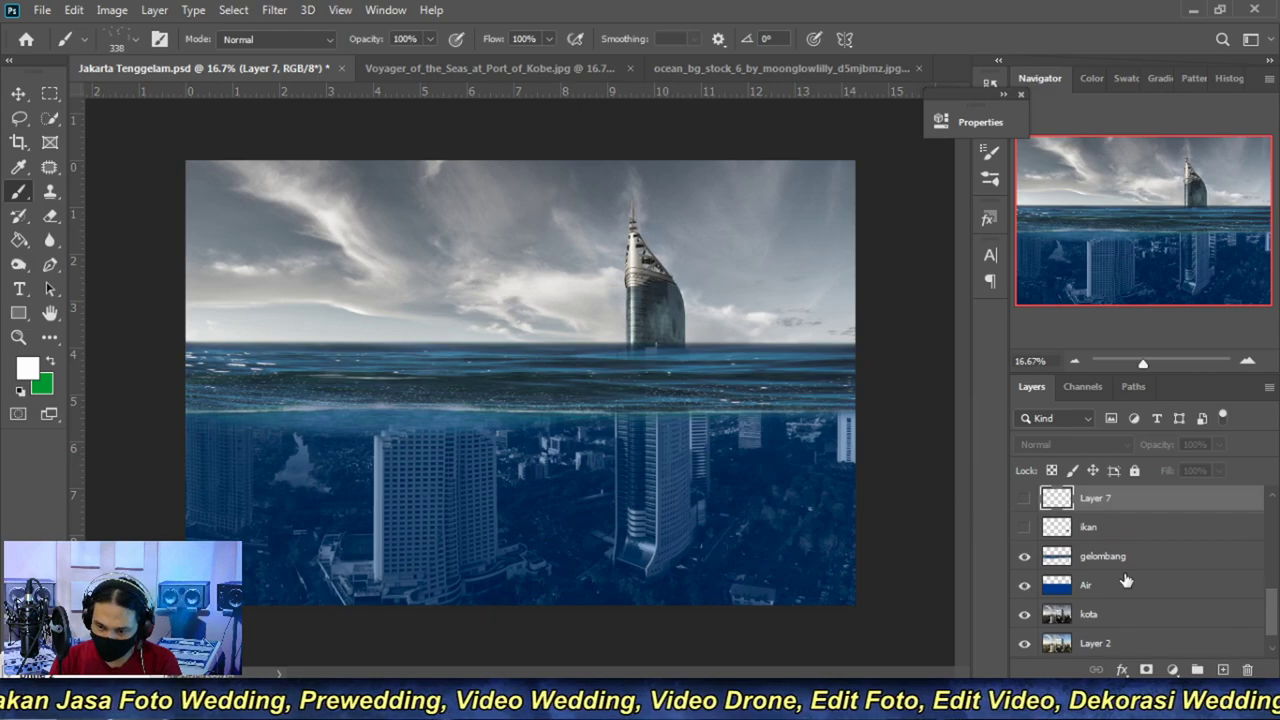
scroll(1125, 582, "up", 1)
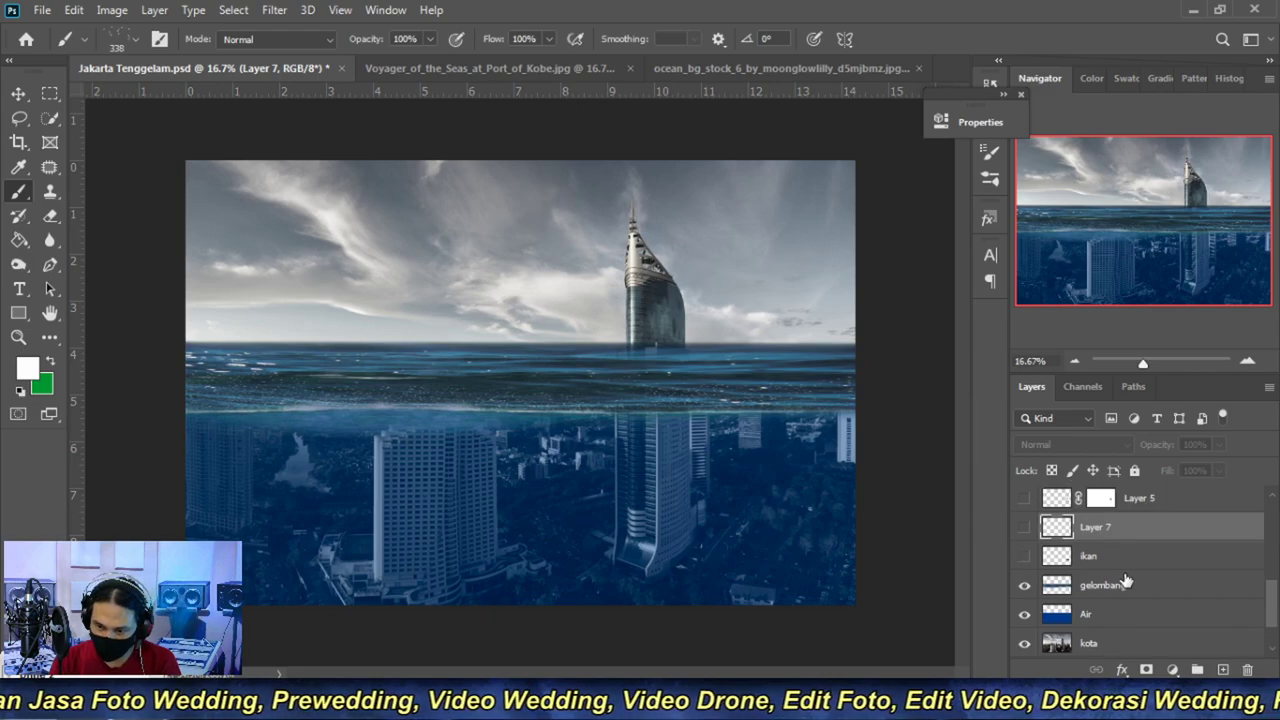
left_click(1024, 556)
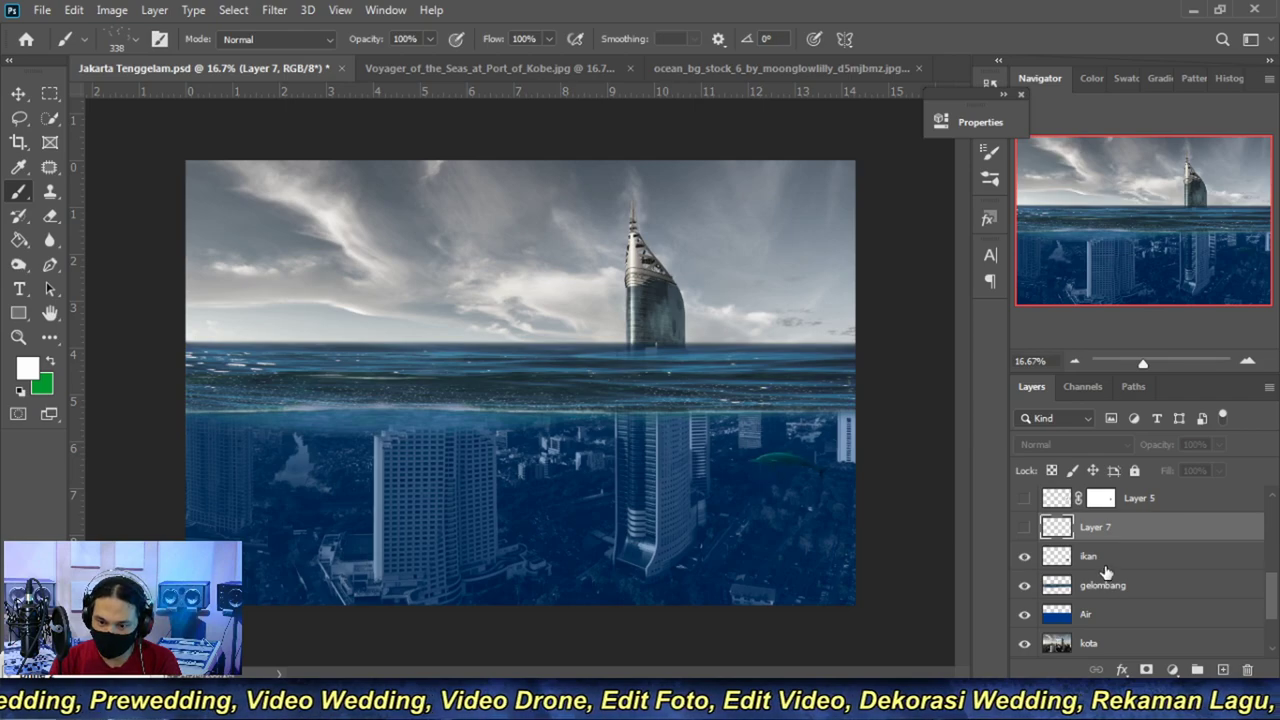
scroll(1100, 575, "up", 1)
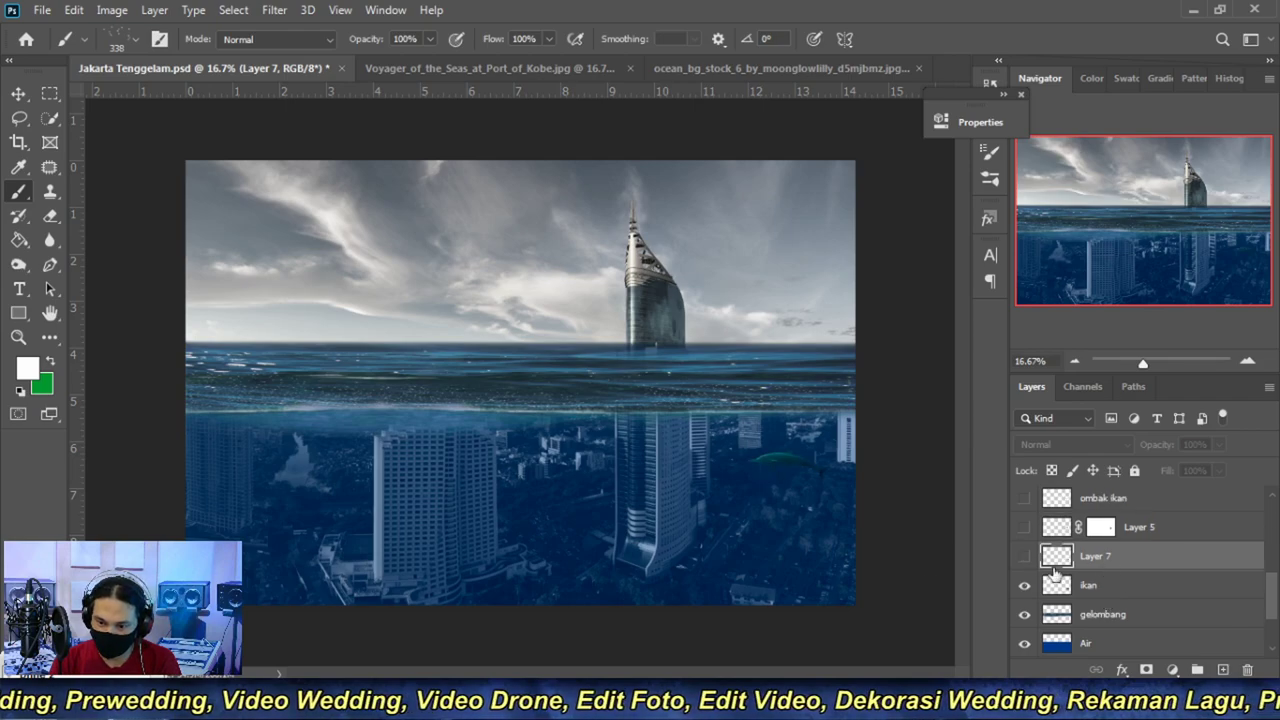
left_click(1125, 588)
- Duplicate the ikan fish layer, flip the copy horizontally and rotate it to a new angle
key("ctrl+j")
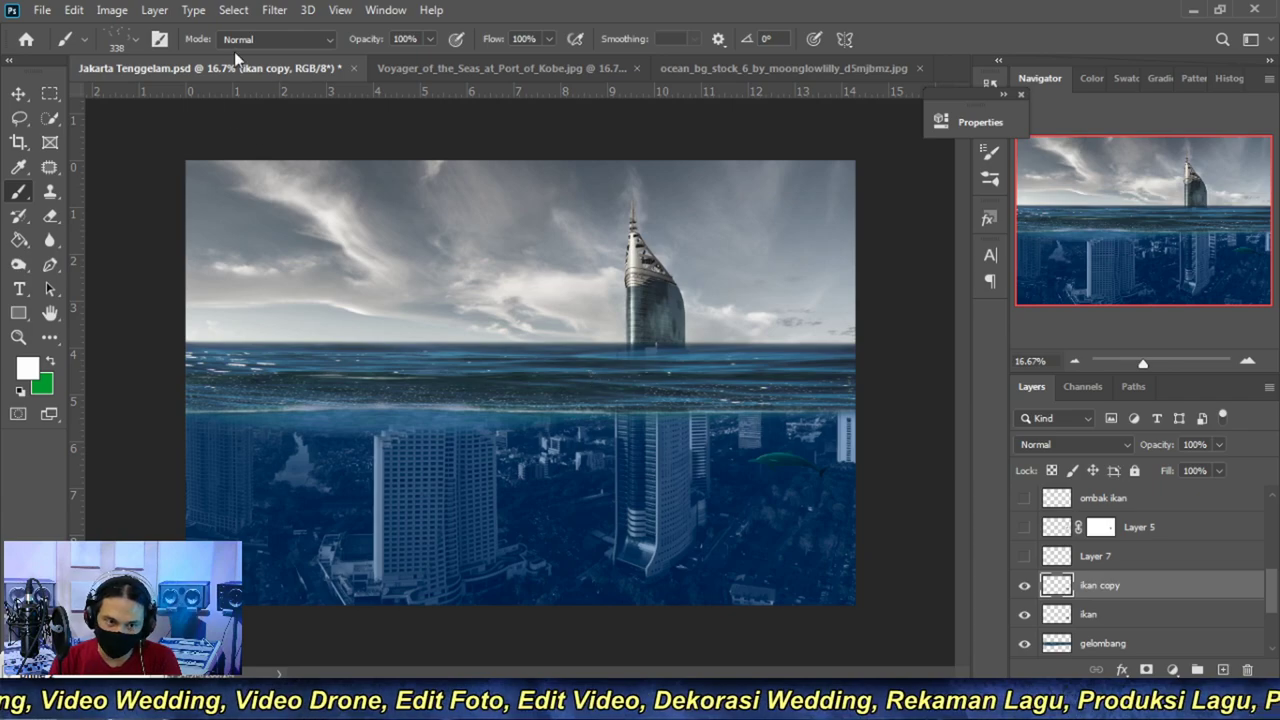
key("ctrl+t")
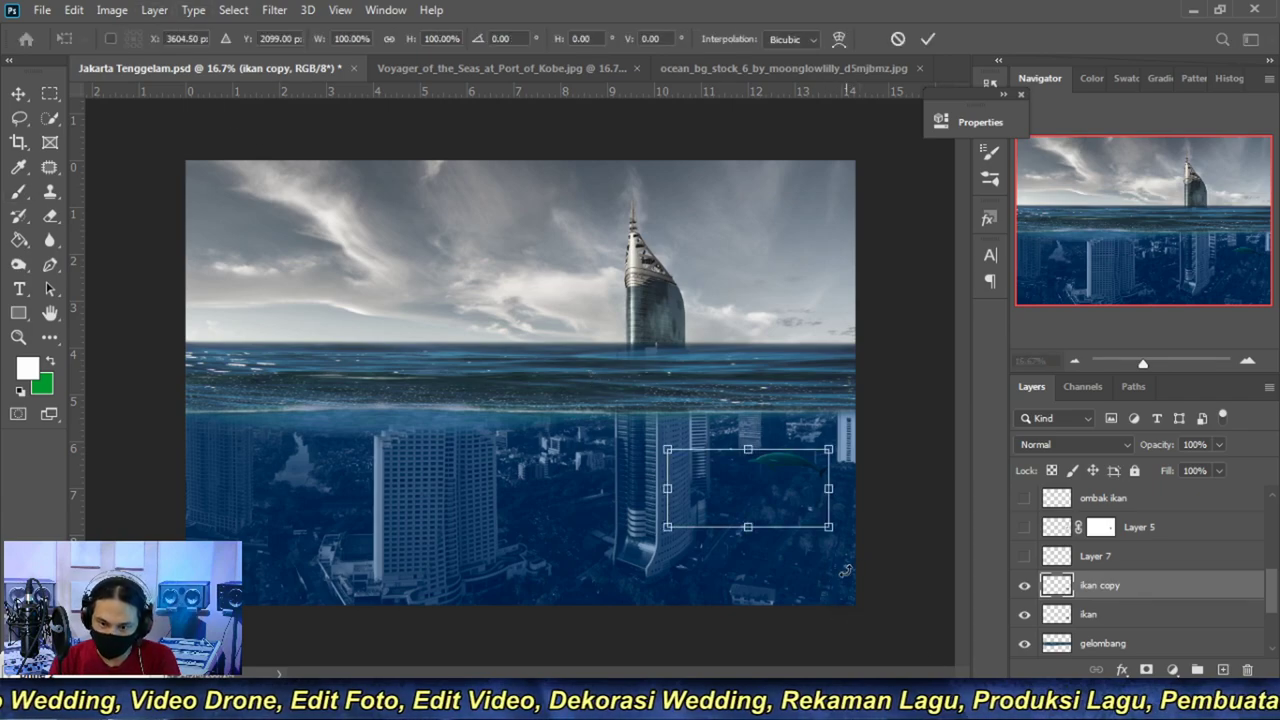
left_click_drag(840, 575, 857, 547)
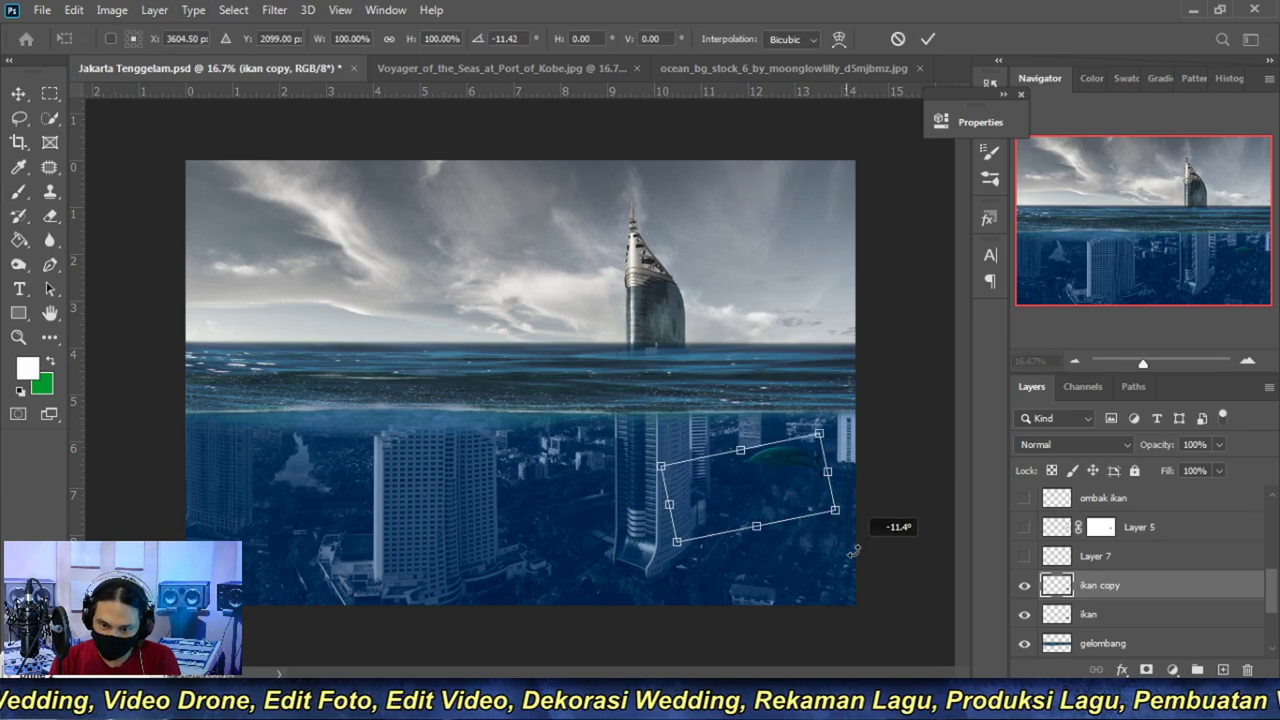
left_click(70, 10)
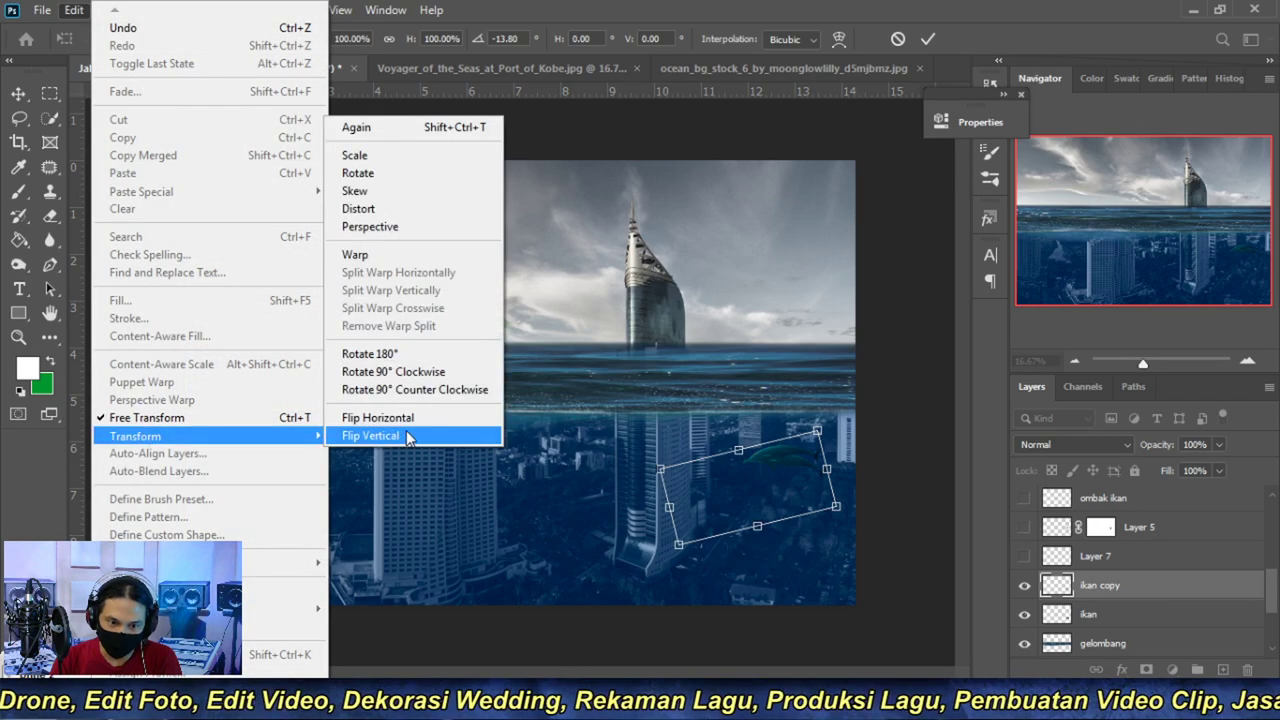
left_click(380, 418)
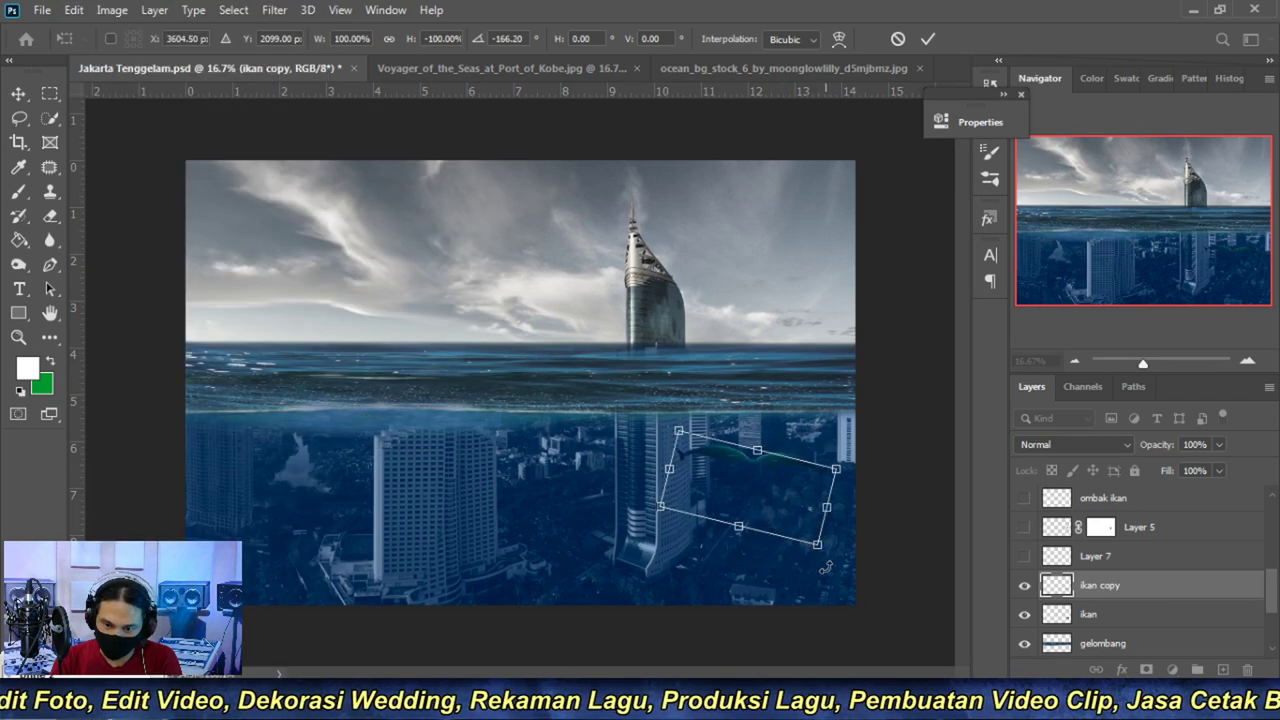
left_click_drag(826, 567, 855, 452)
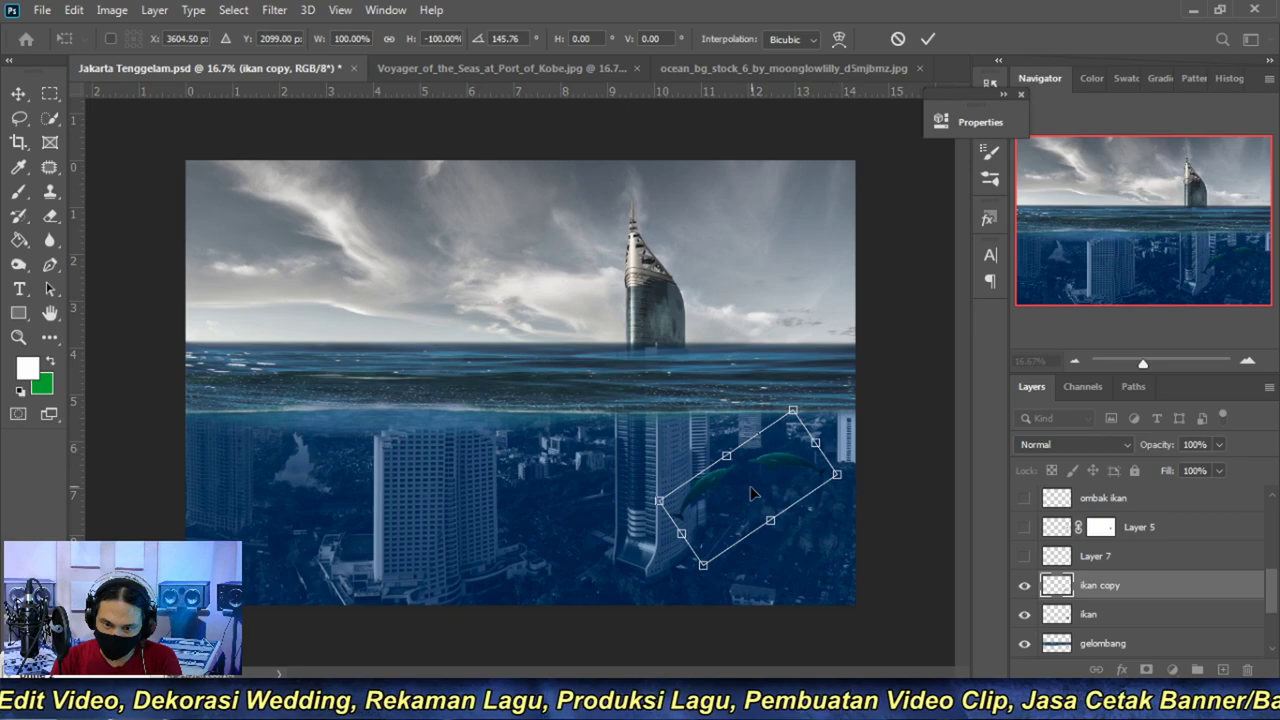
key("Return")
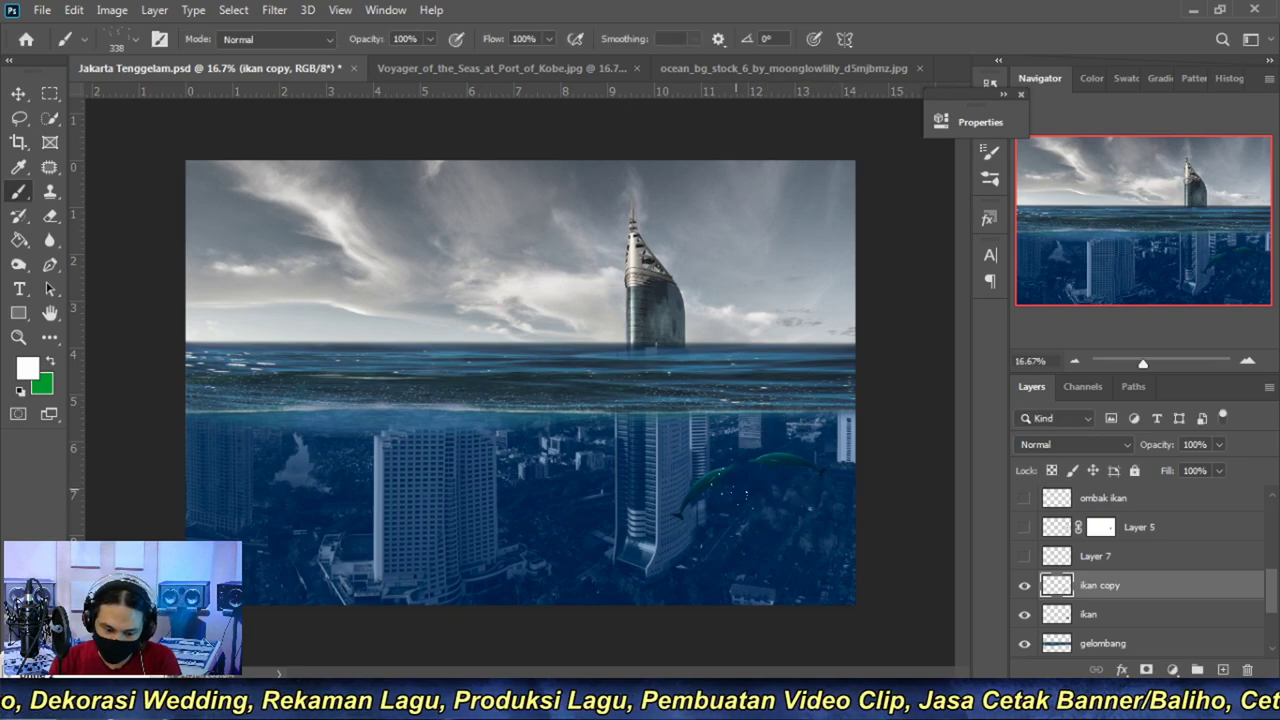
- Move the fish copy beside the tower and show Layer 7's specks again
key("v")
left_click_drag(724, 487, 766, 505)
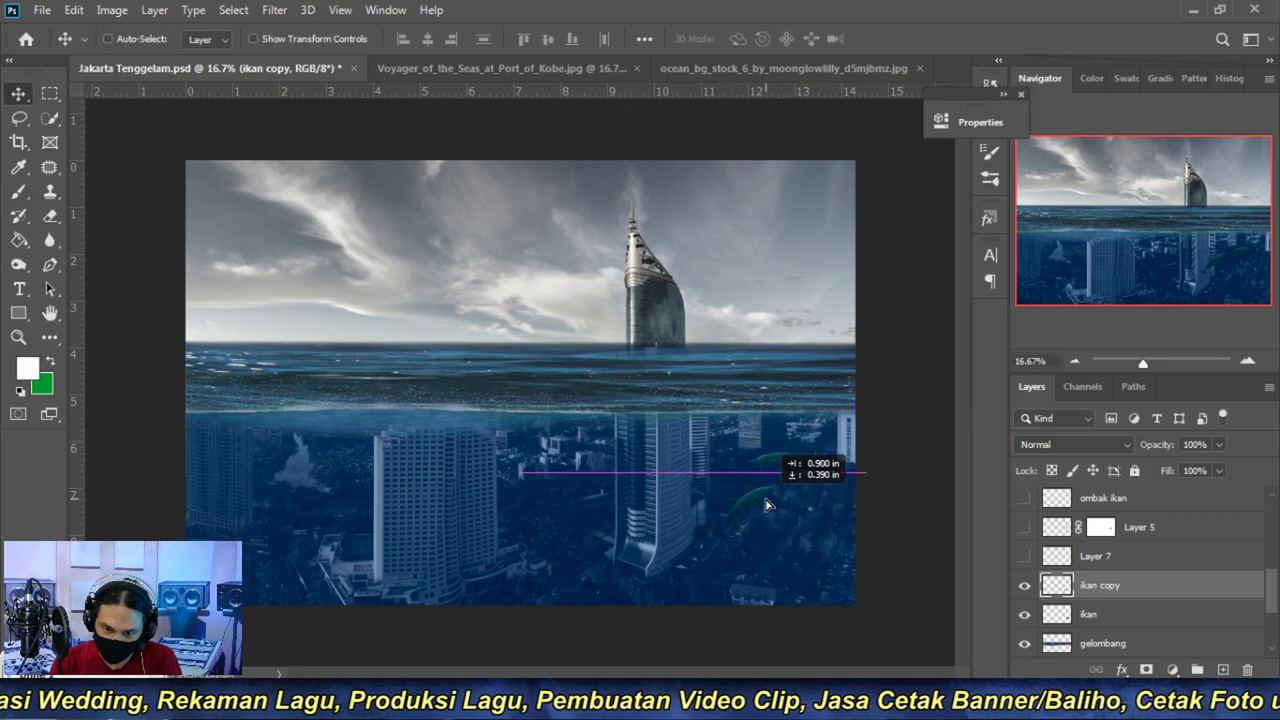
key("b")
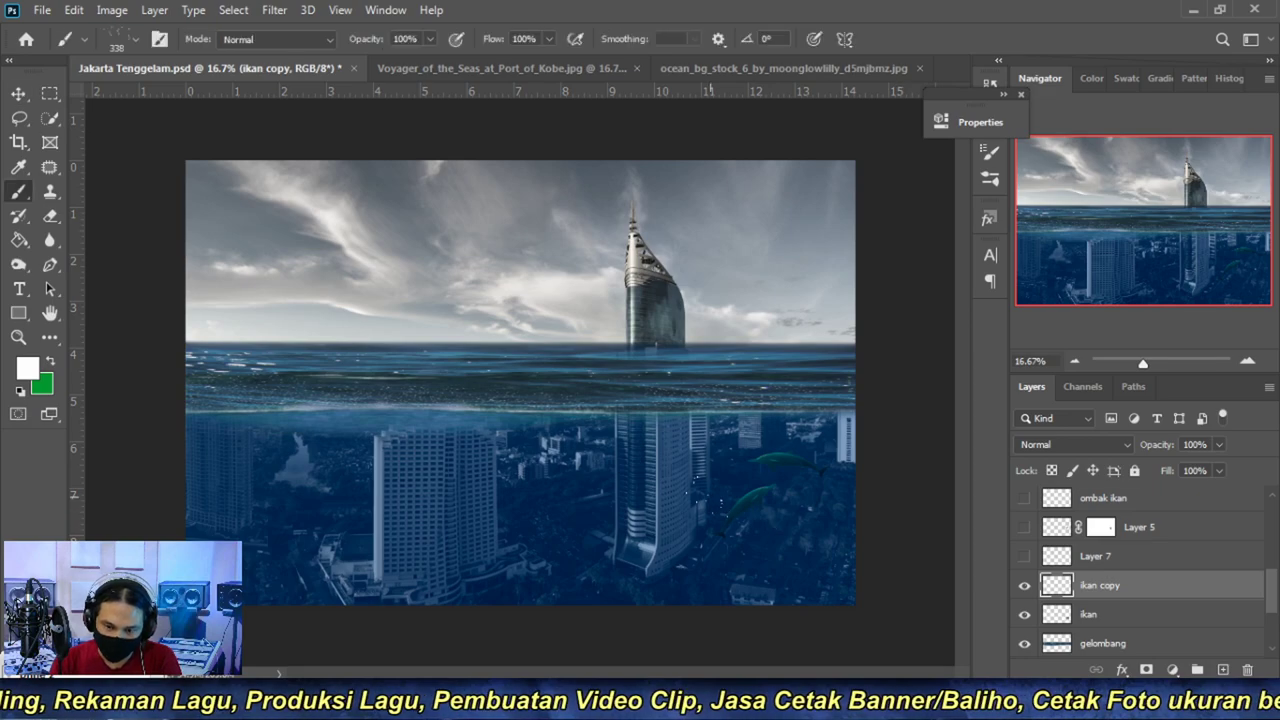
left_click(1124, 558)
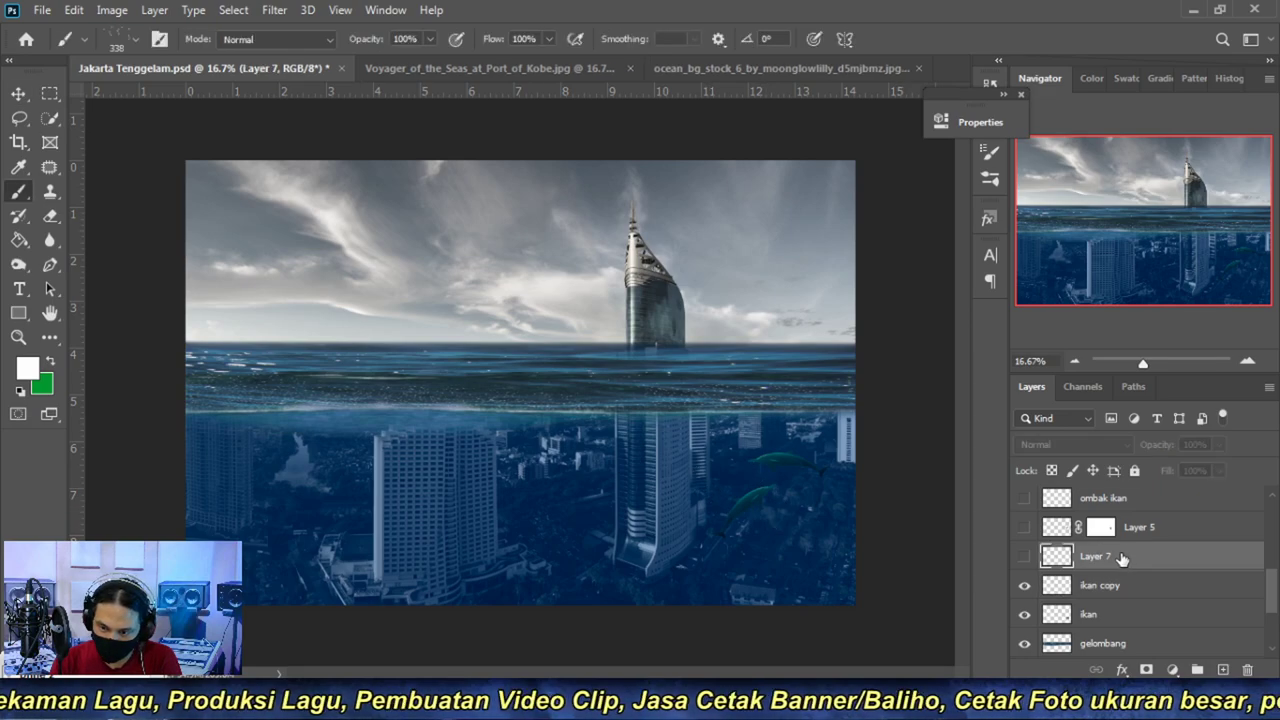
left_click(1025, 557)
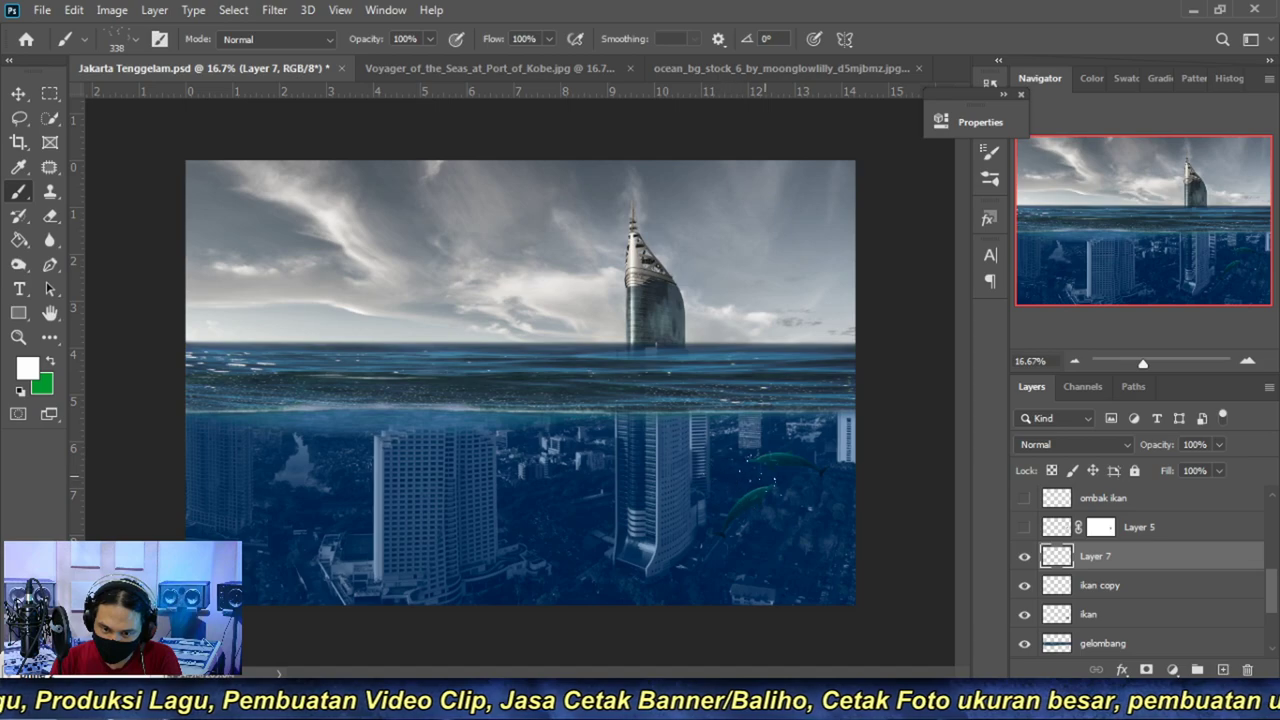
left_click(1247, 361)
left_click_drag(446, 391, 700, 469)
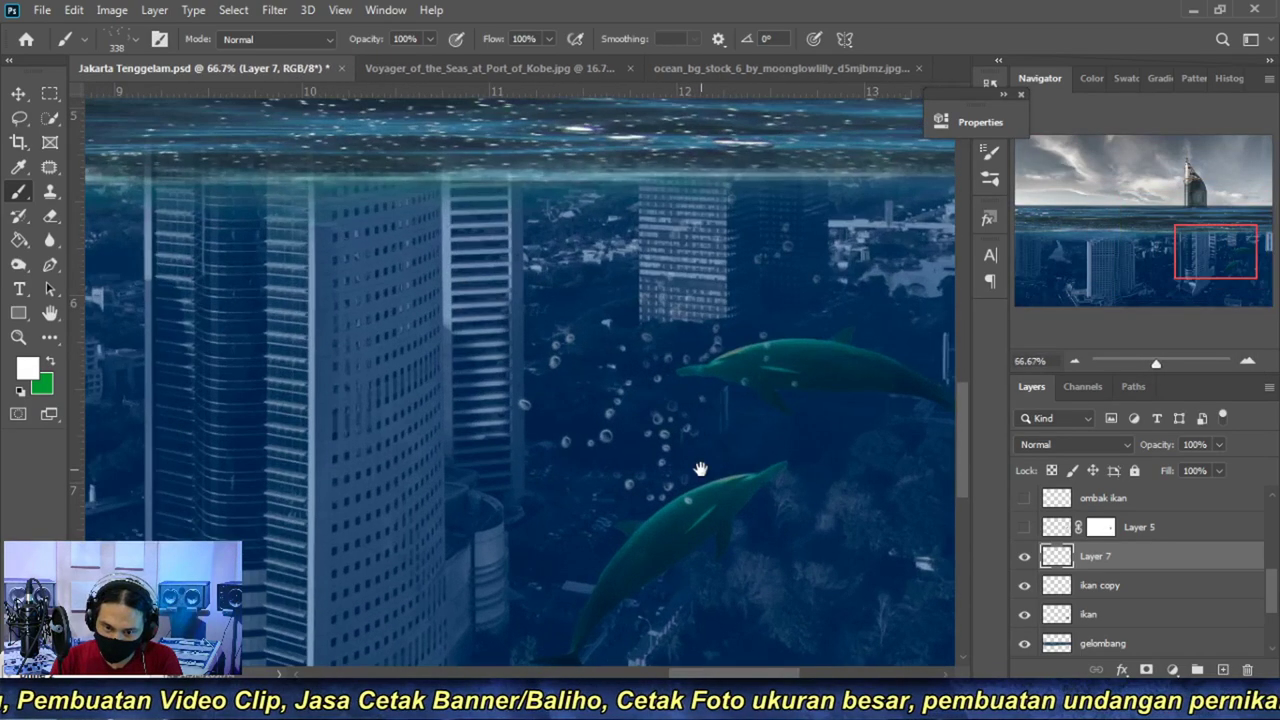
- Pan across the city, undo a trial white bubble stroke, and zoom out to the whole image
left_click(1073, 363)
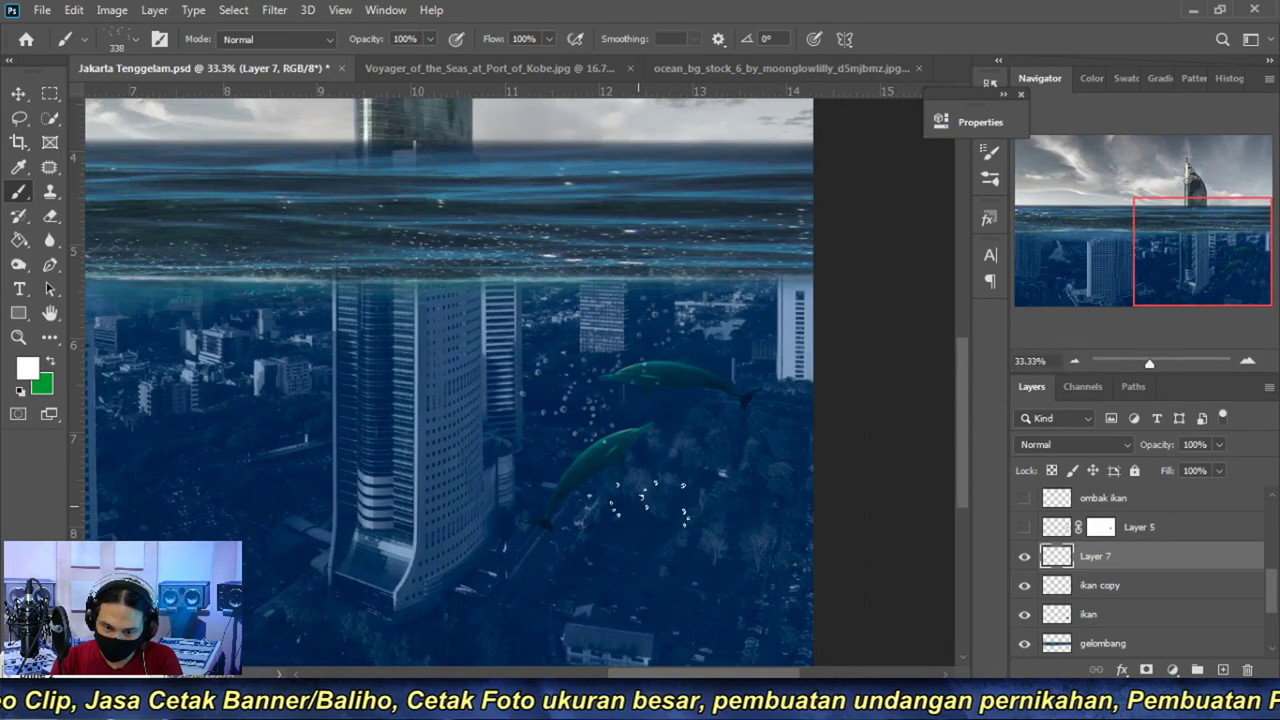
left_click_drag(291, 534, 838, 450)
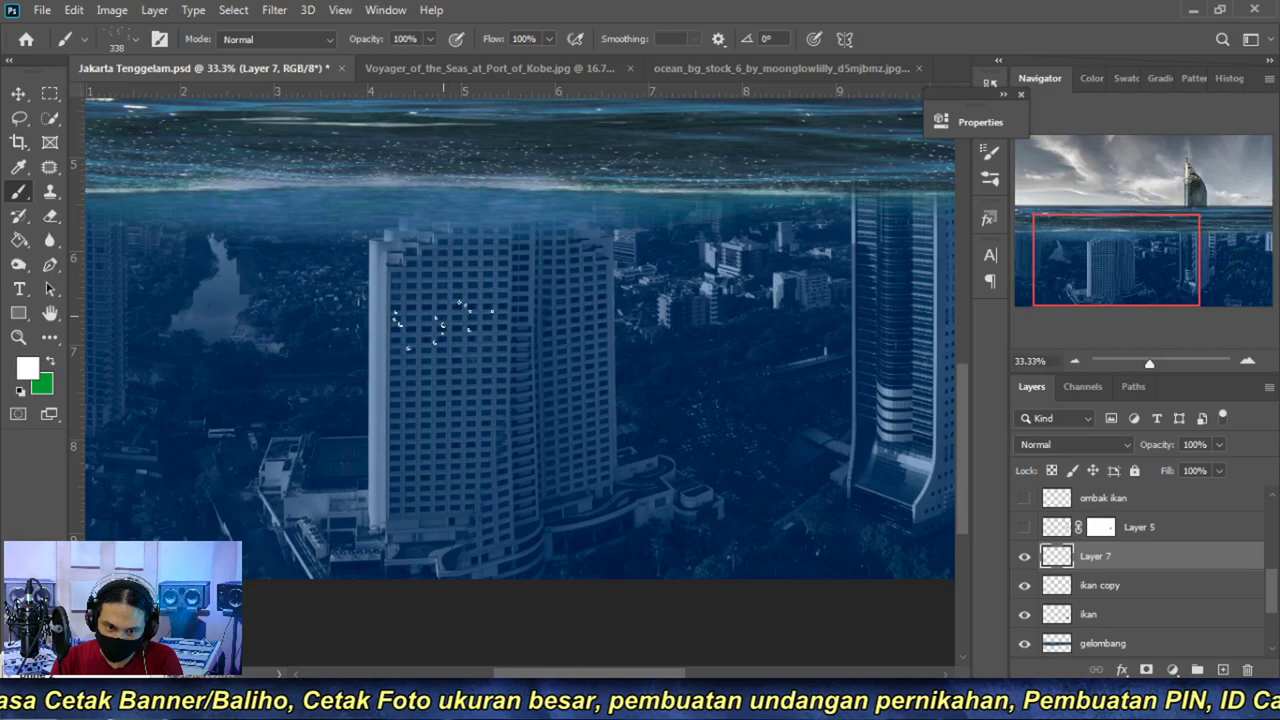
left_click_drag(443, 325, 758, 372)
key("ctrl+z")
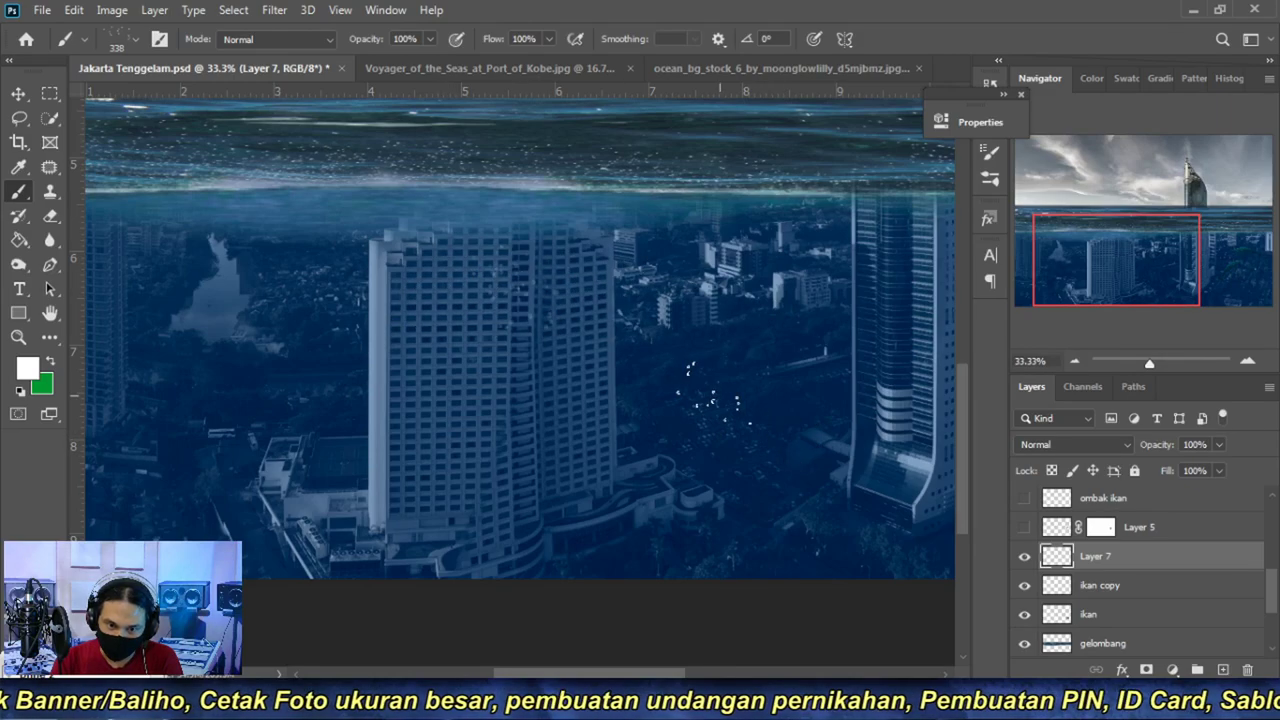
left_click_drag(278, 349, 474, 393)
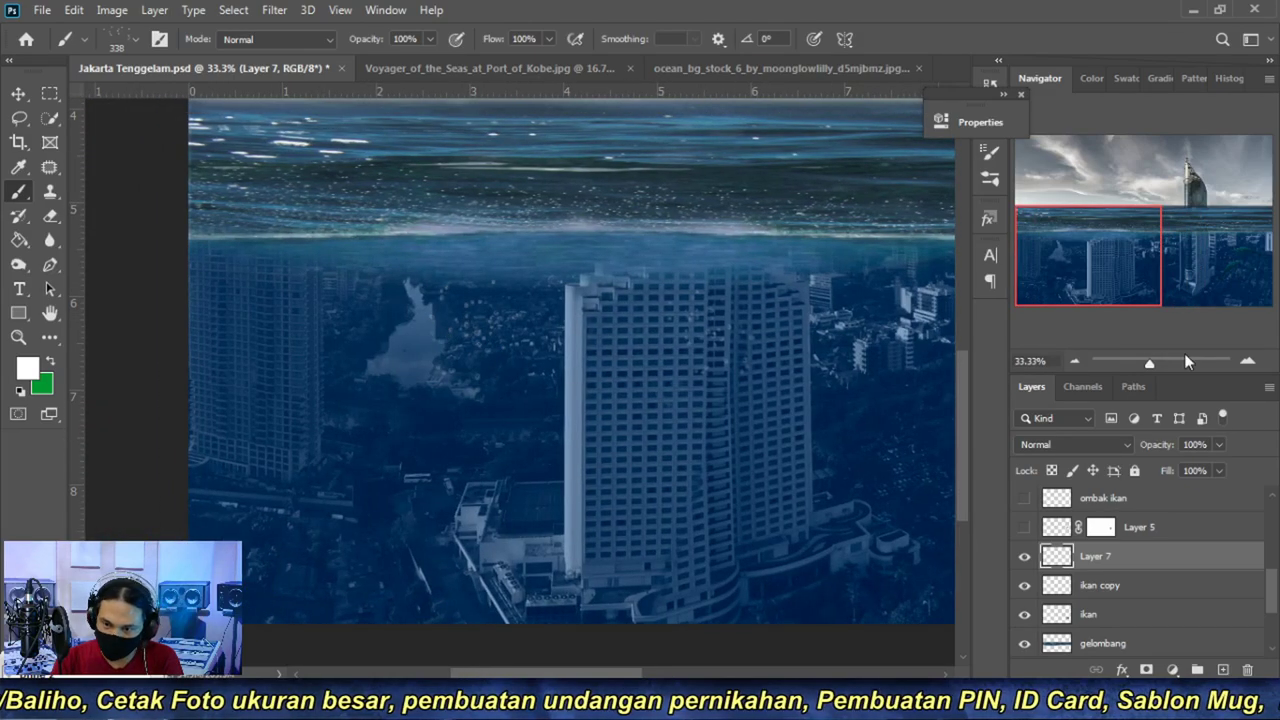
left_click(1073, 364)
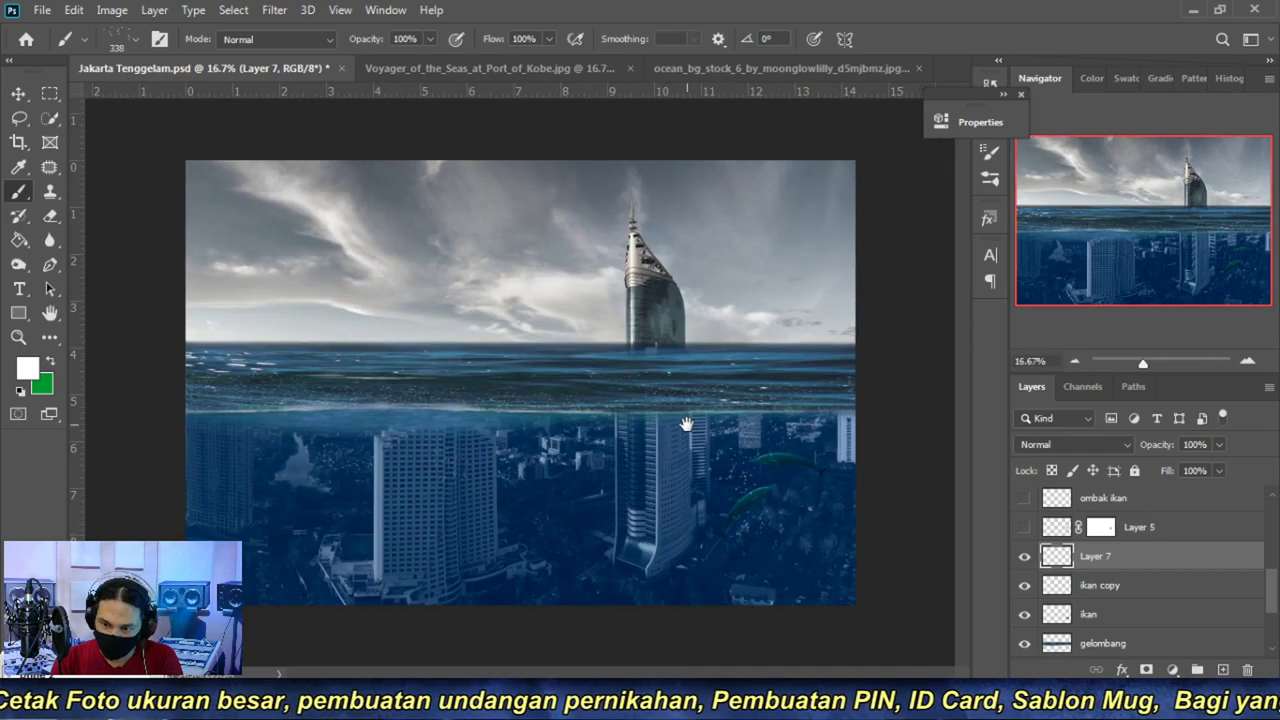
- Show the Layer 5 leaping dolphin and the ombak ikan splash around it
left_click(1024, 527)
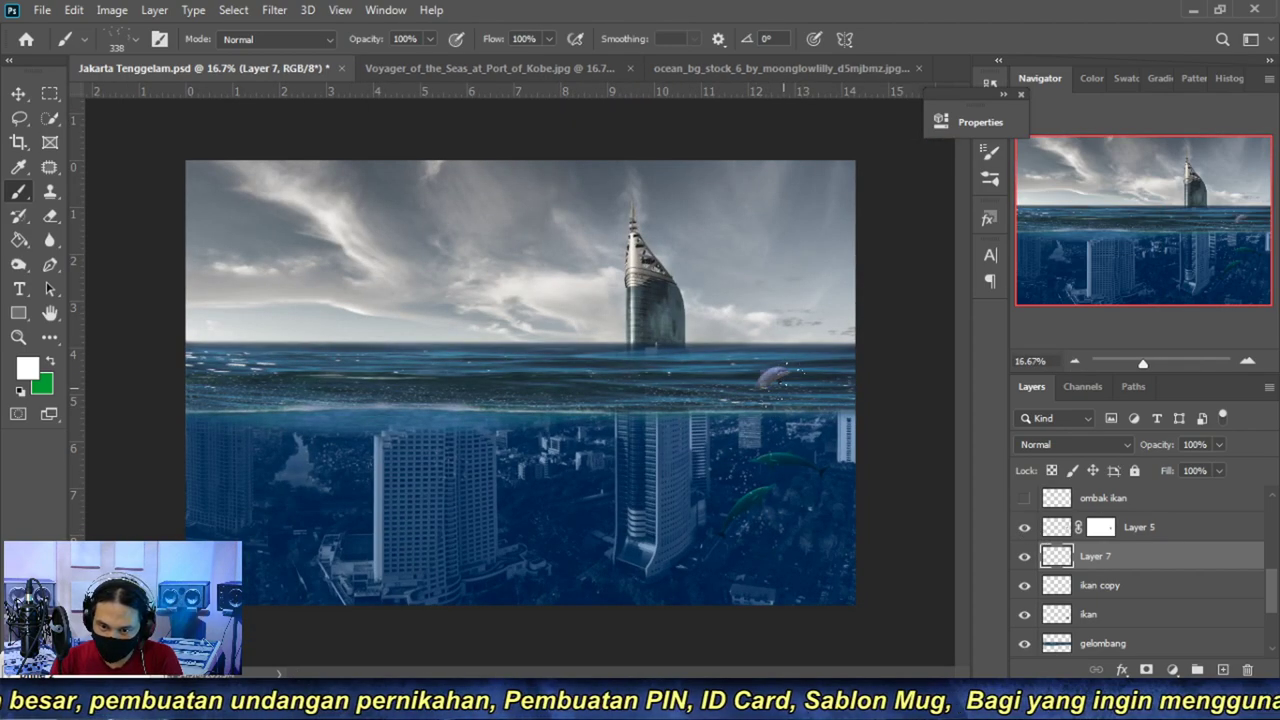
scroll(1025, 545, "up", 1)
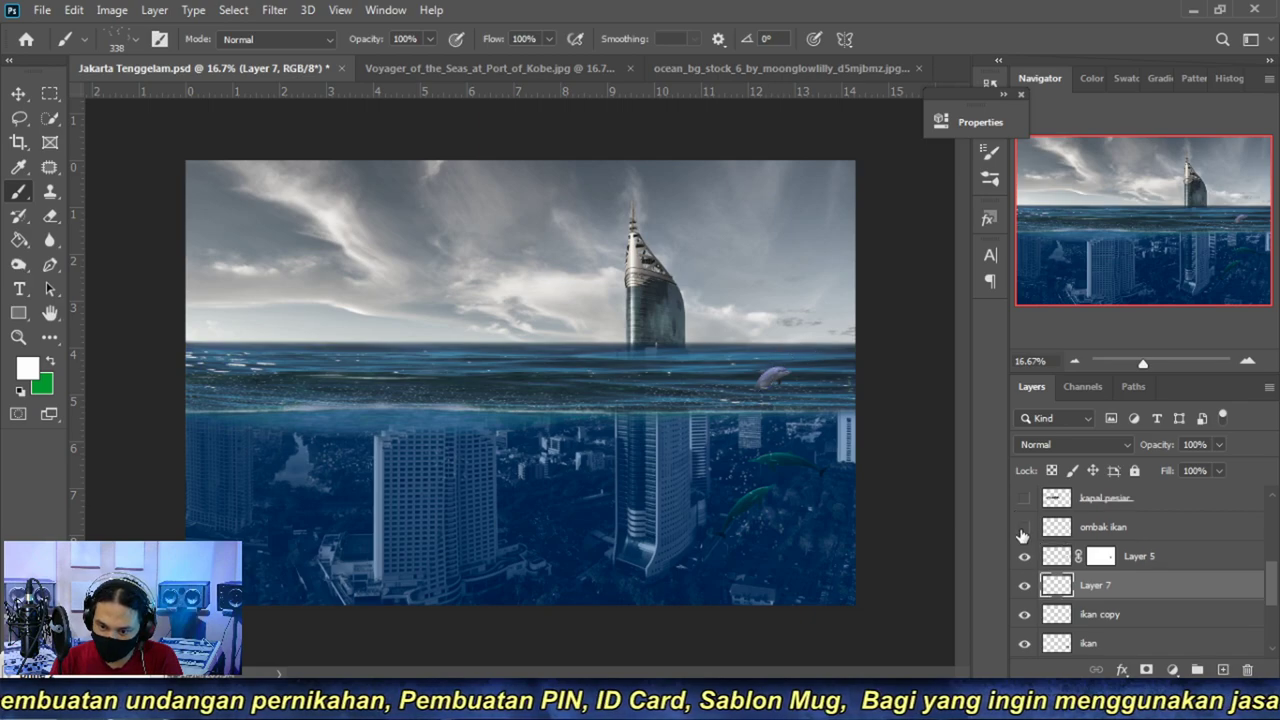
left_click(1023, 529)
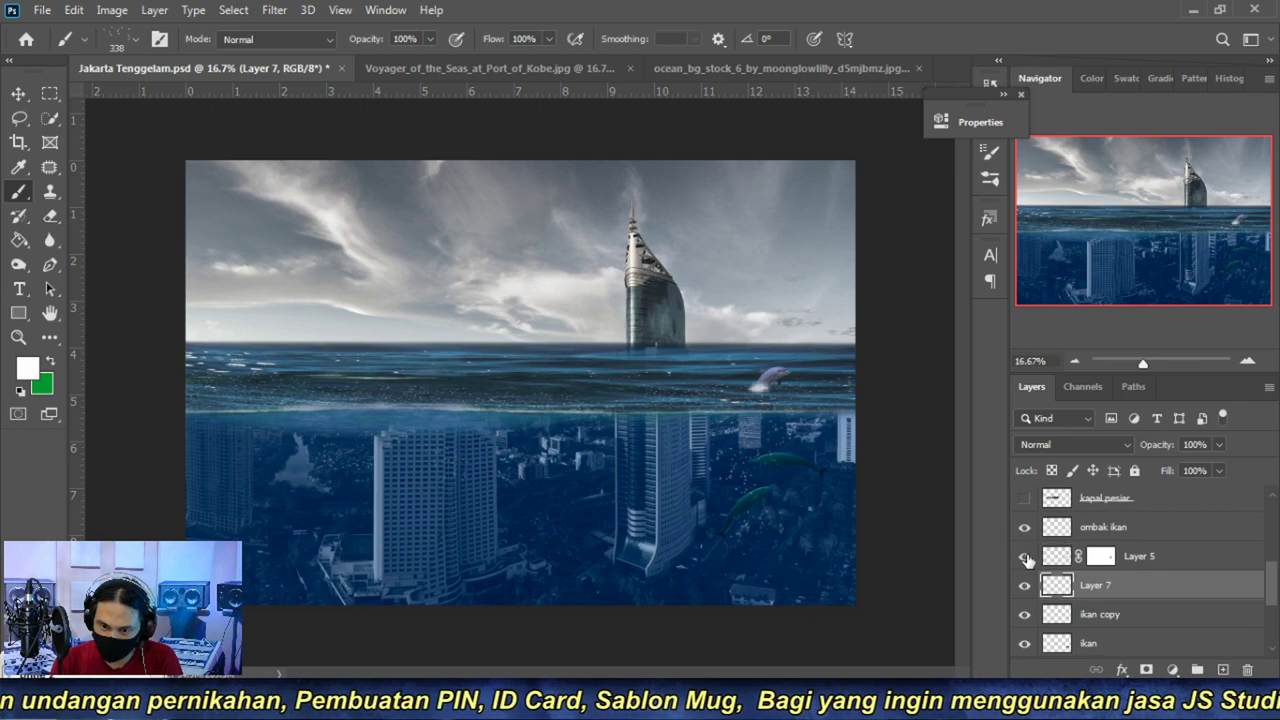
scroll(1046, 573, "up", 1)
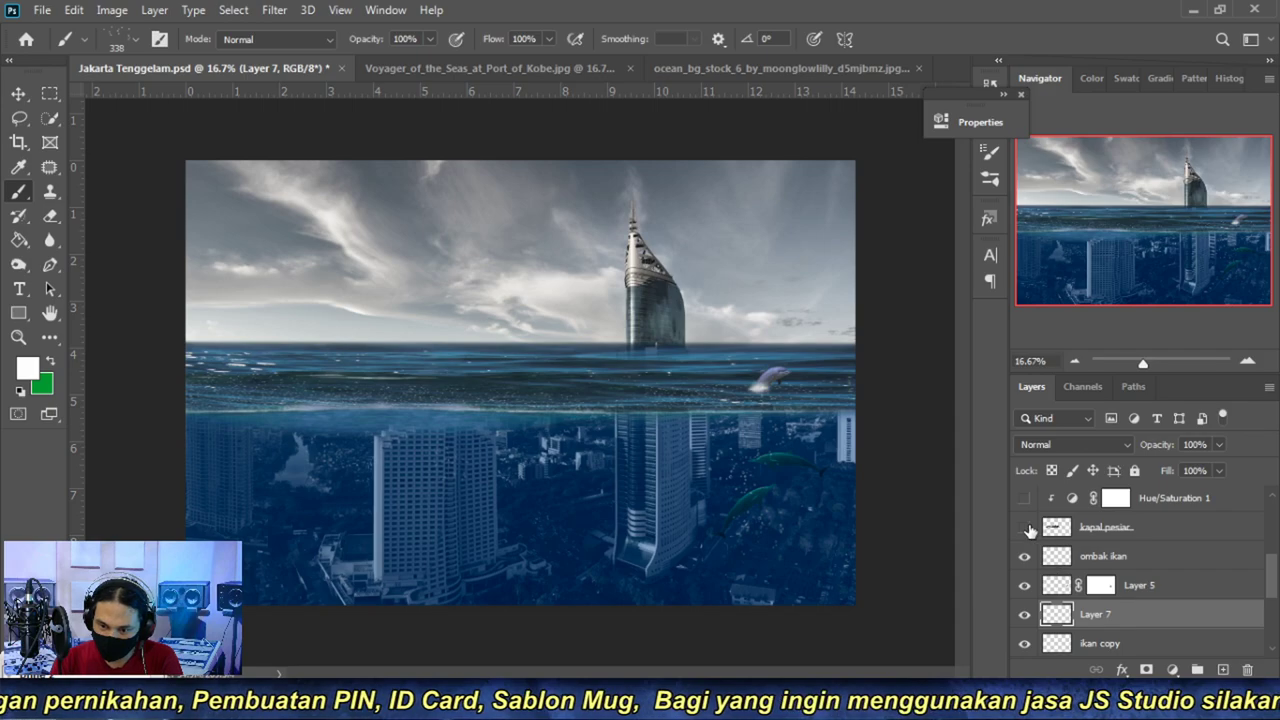
- Show the kapal pesiar cruise ship with its Hue/Saturation 1 tint and gelombang kapal wake
left_click(1024, 527)
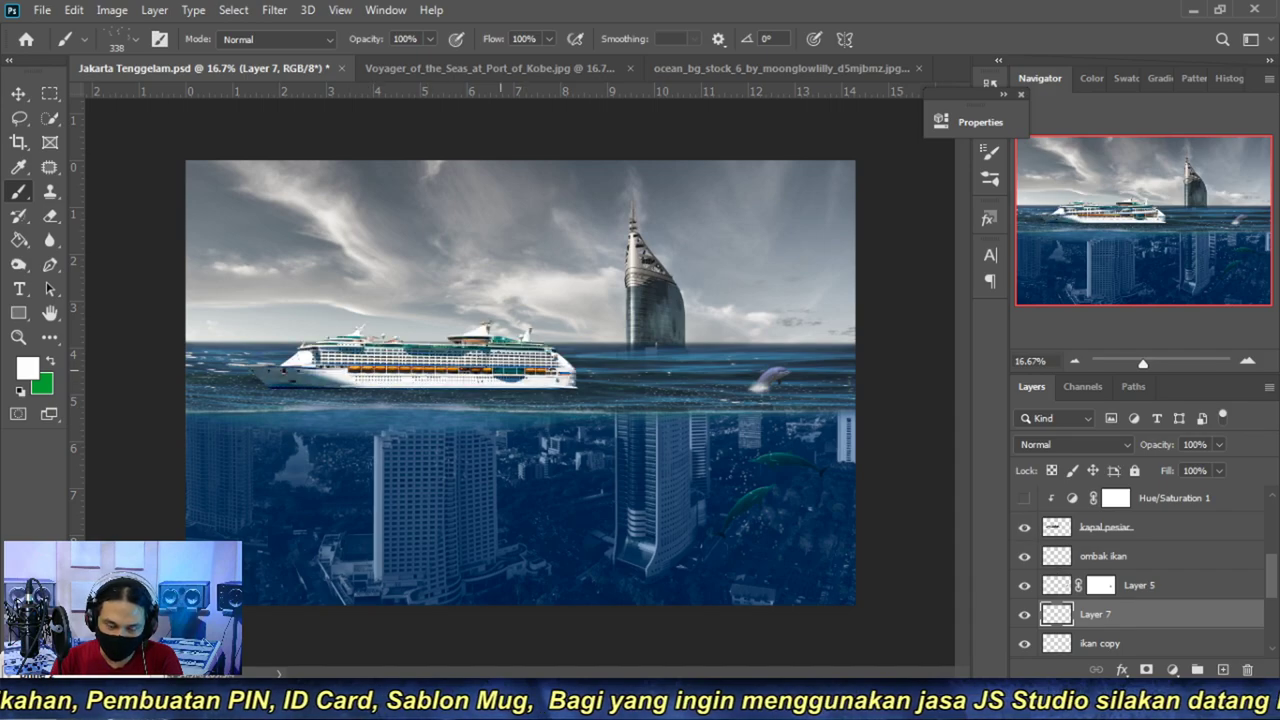
scroll(1021, 548, "up", 1)
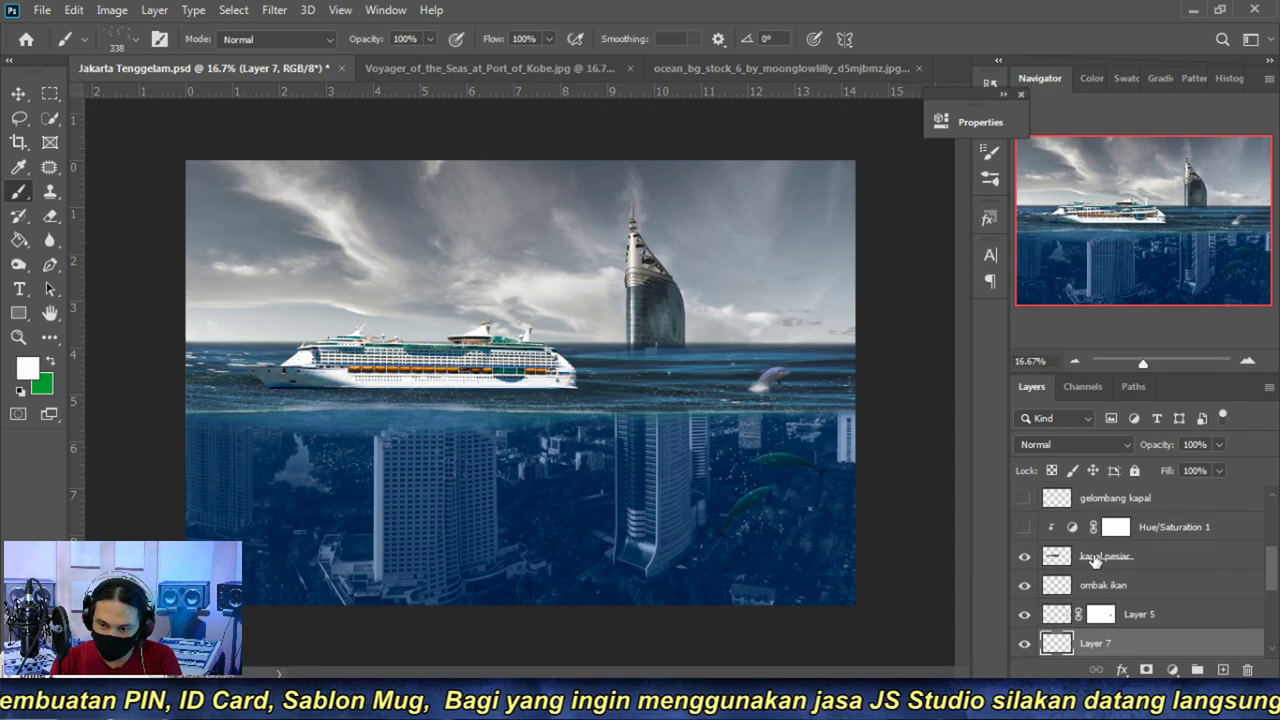
left_click(1095, 559)
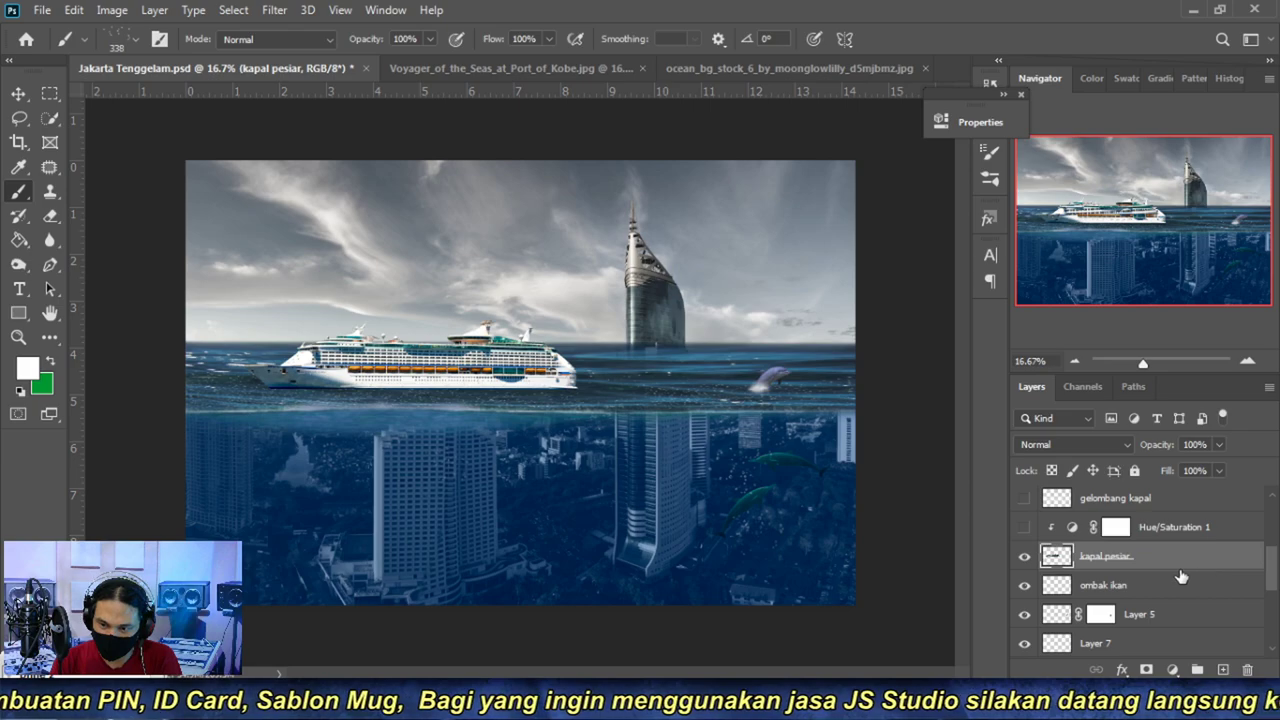
left_click(1024, 528)
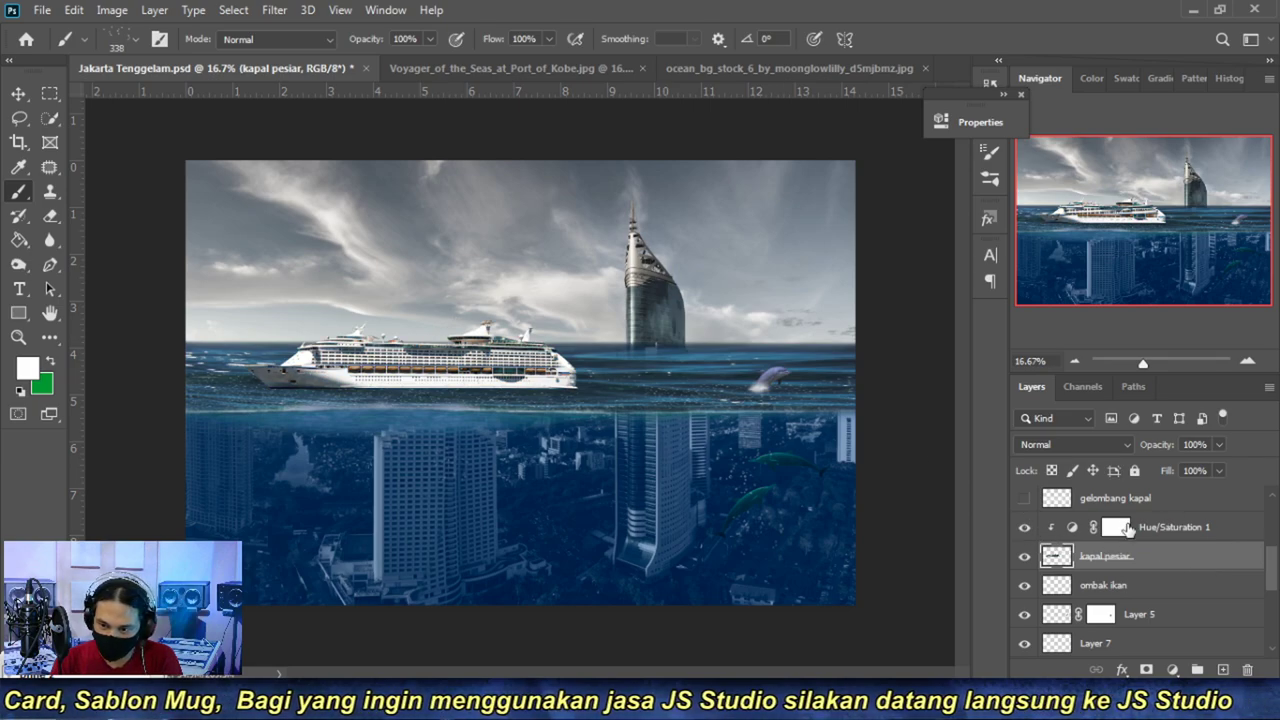
scroll(1110, 540, "up", 1)
scroll(1060, 555, "up", 1)
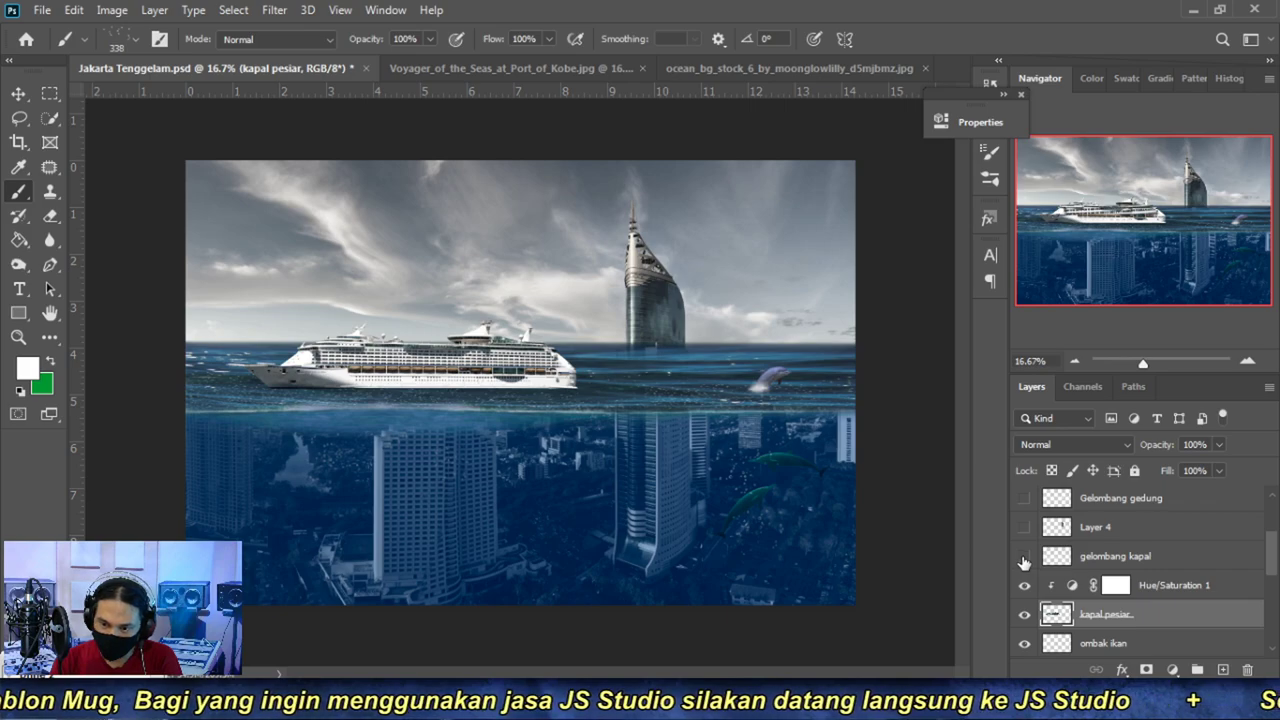
left_click(1023, 556)
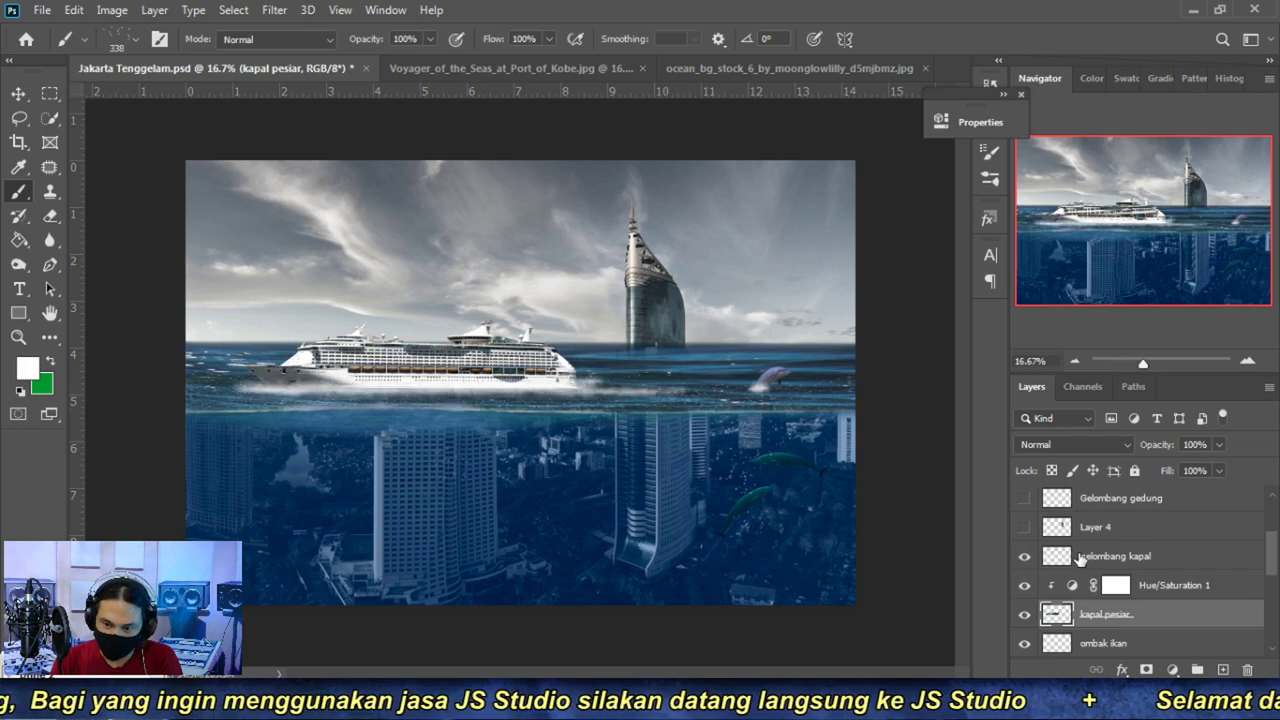
scroll(1023, 575, "up", 1)
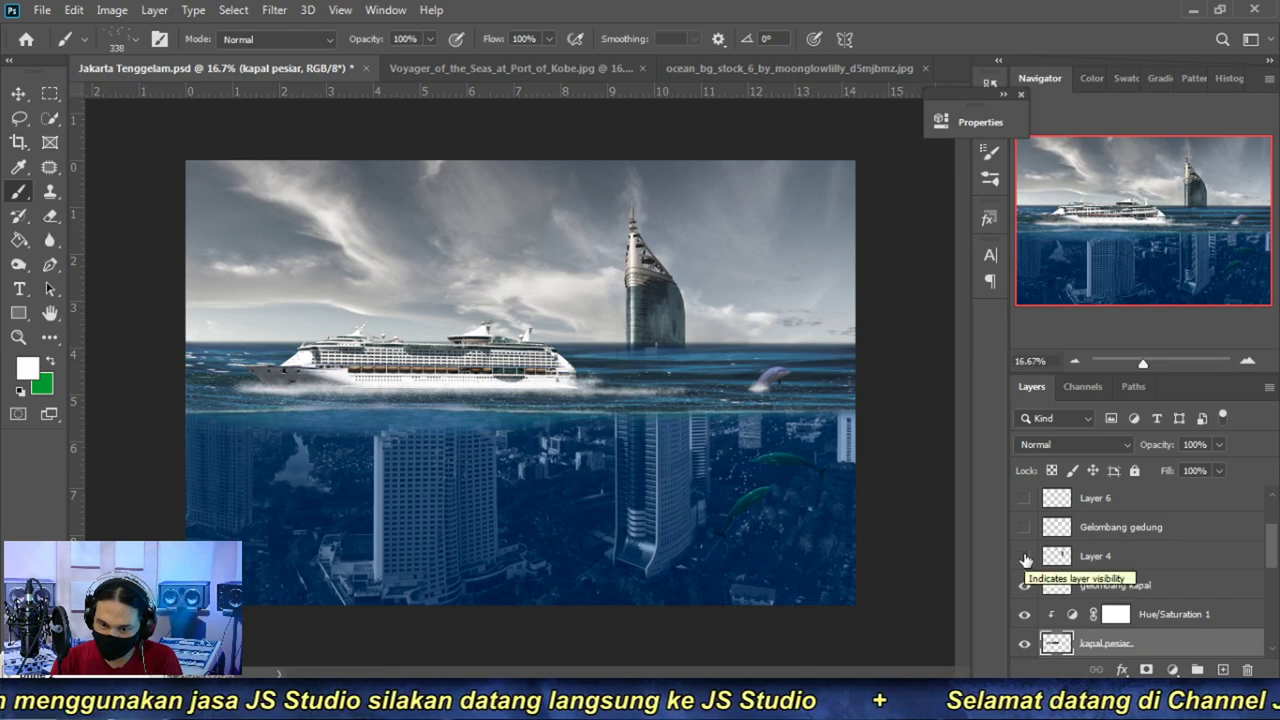
- Show the tower's lower glass section and the Gelombang gedung waves around its base
left_click(1024, 556)
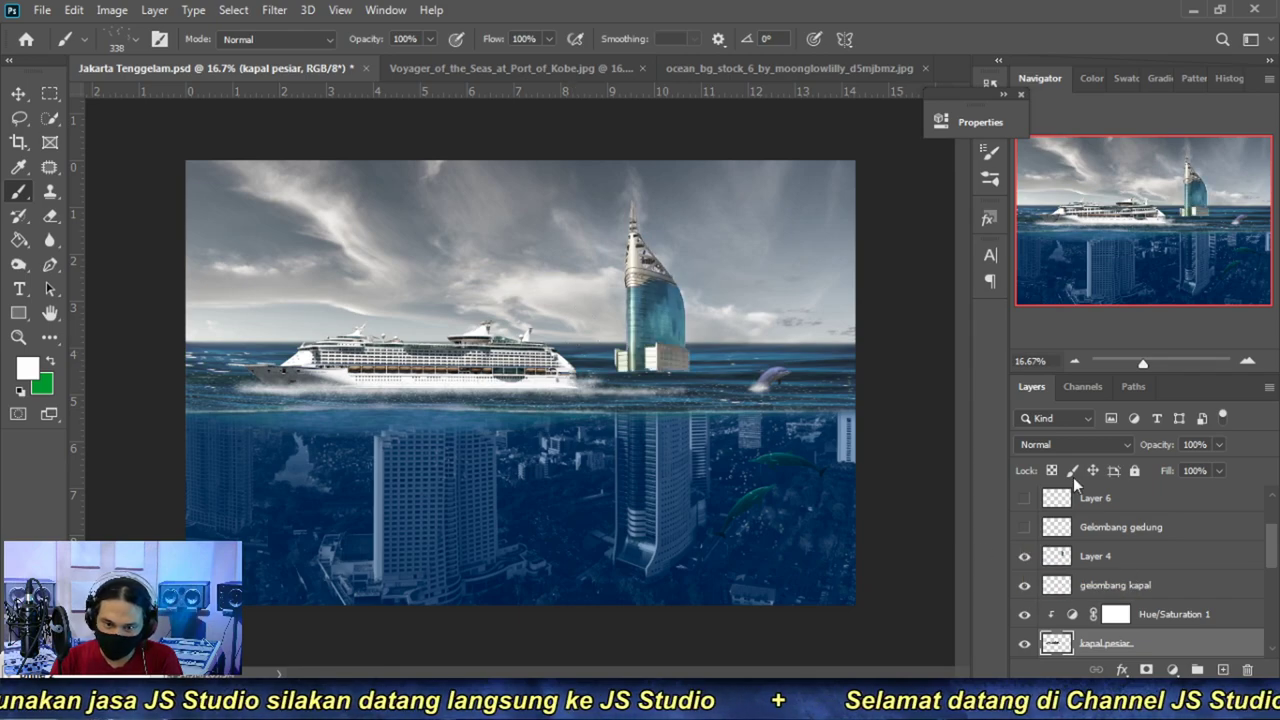
scroll(1034, 567, "up", 1)
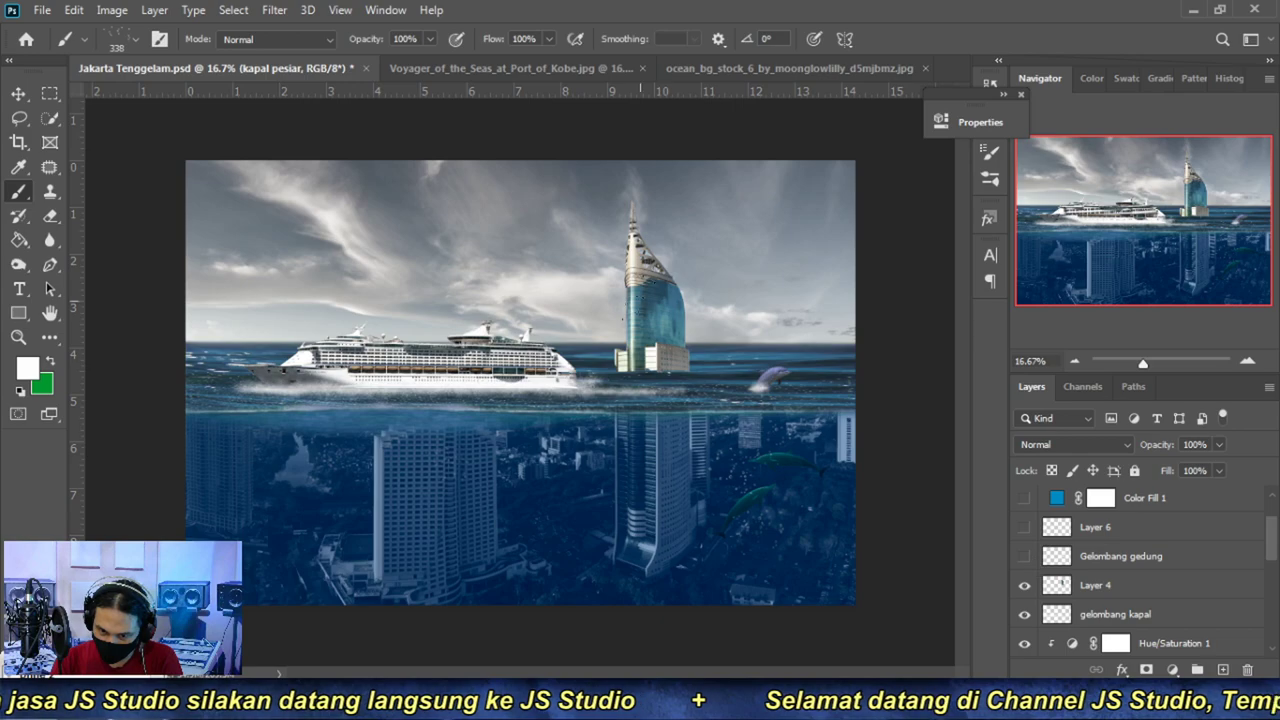
left_click(1024, 585)
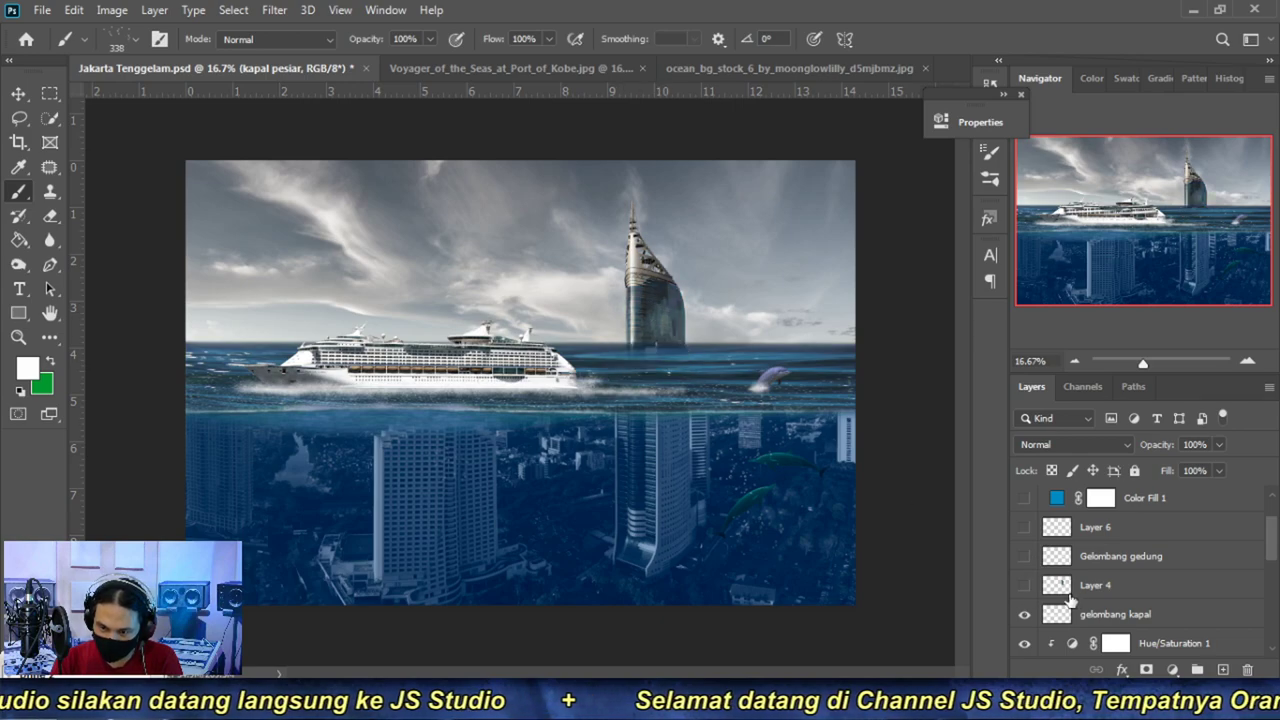
left_click(1024, 585)
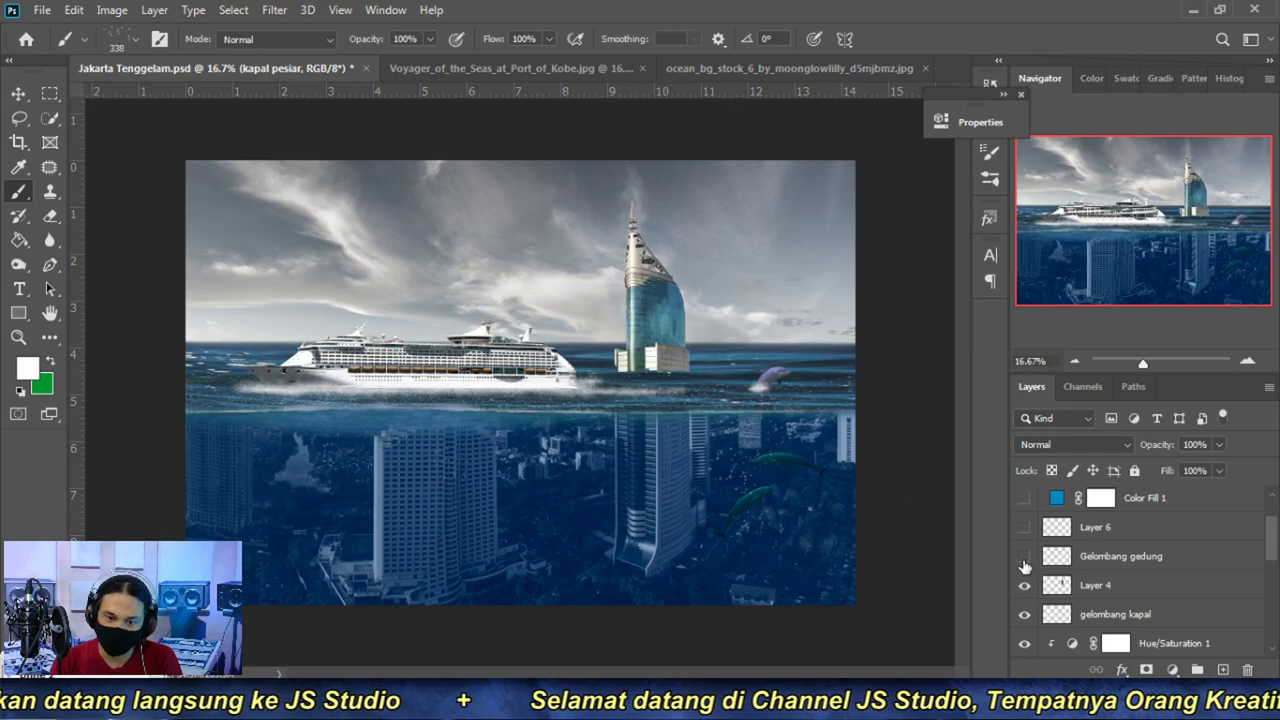
left_click(1024, 558)
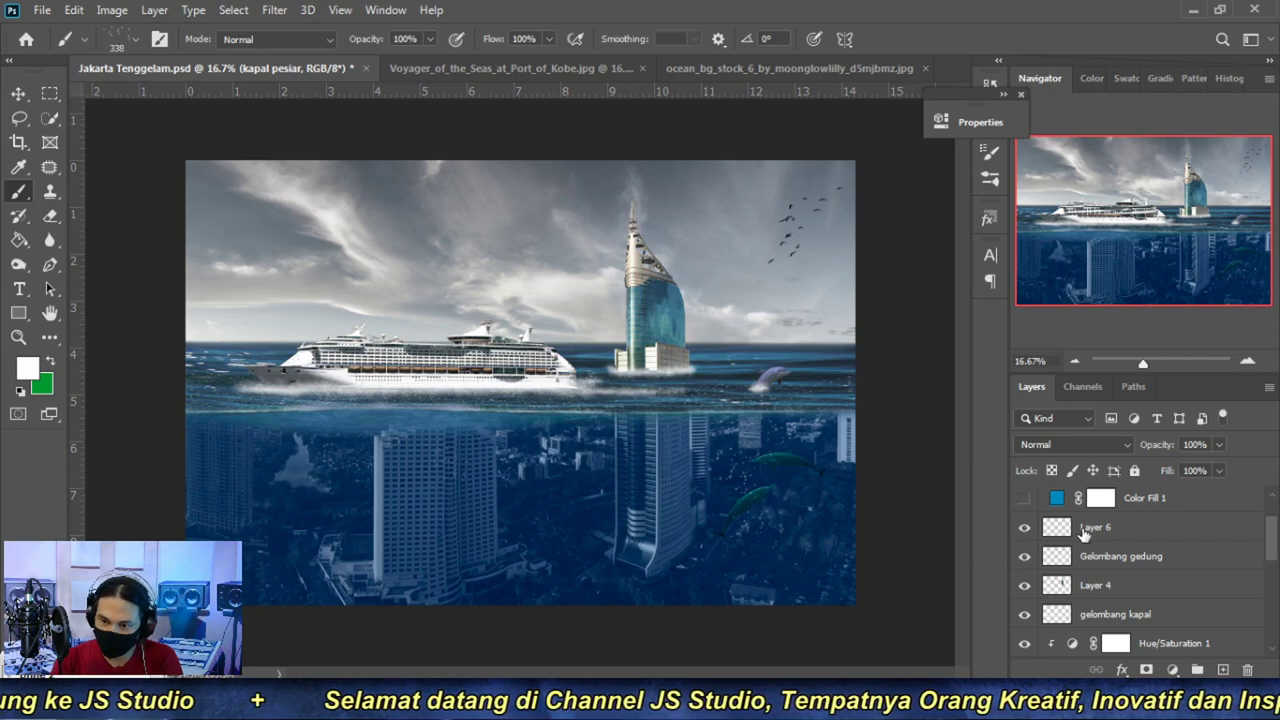
- Turn on the Color Fill 1, Curves 1 and Levels 1 blue grading and zoom out
scroll(1083, 533, "up", 2)
left_click(1024, 556)
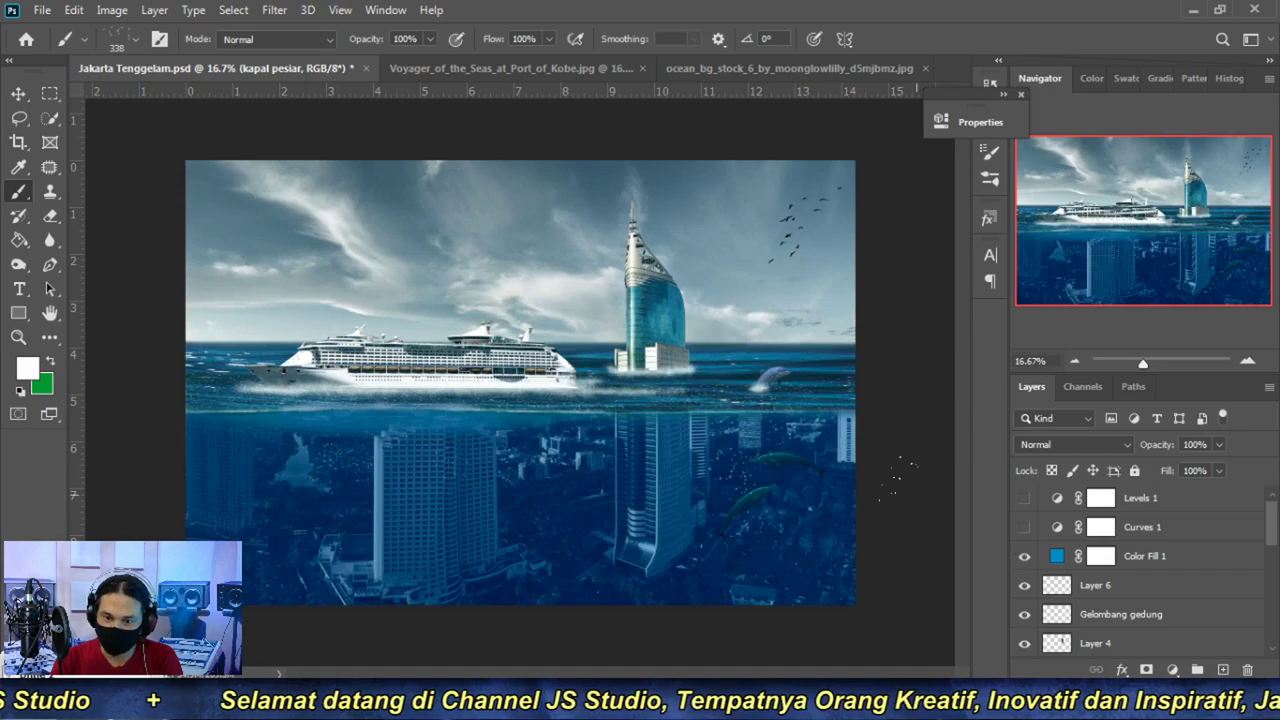
left_click(1024, 531)
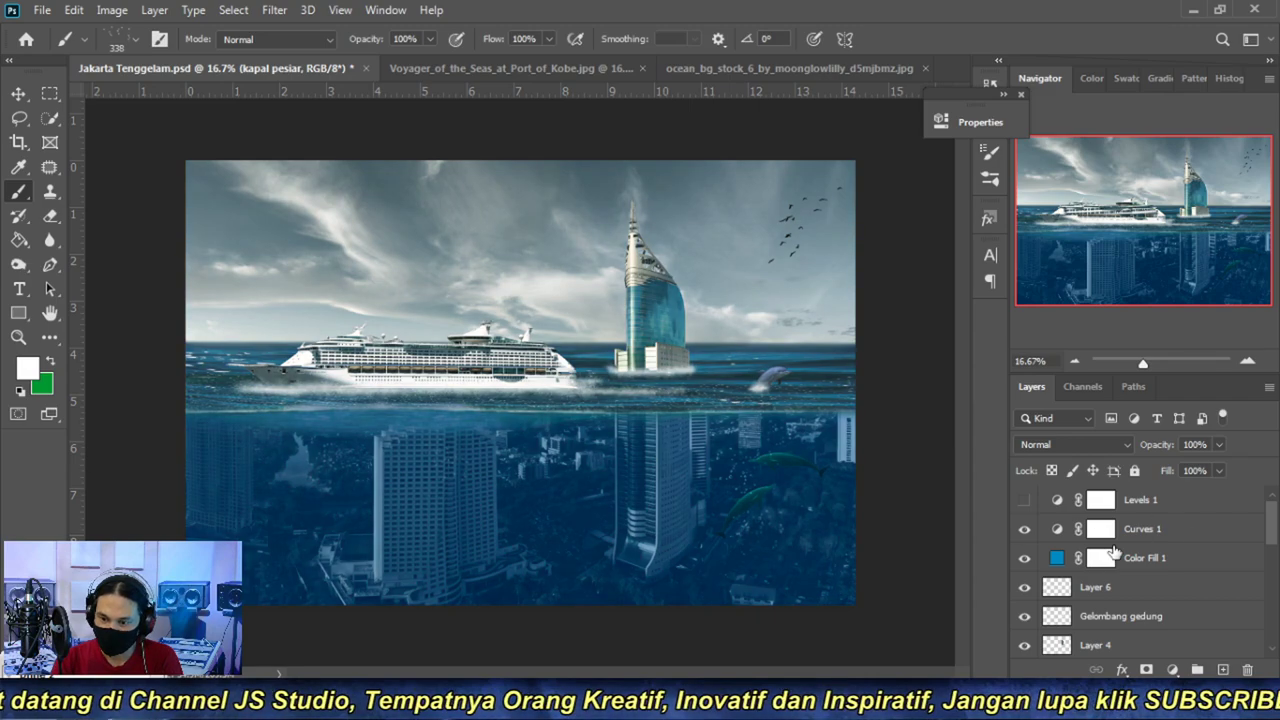
left_click(1024, 501)
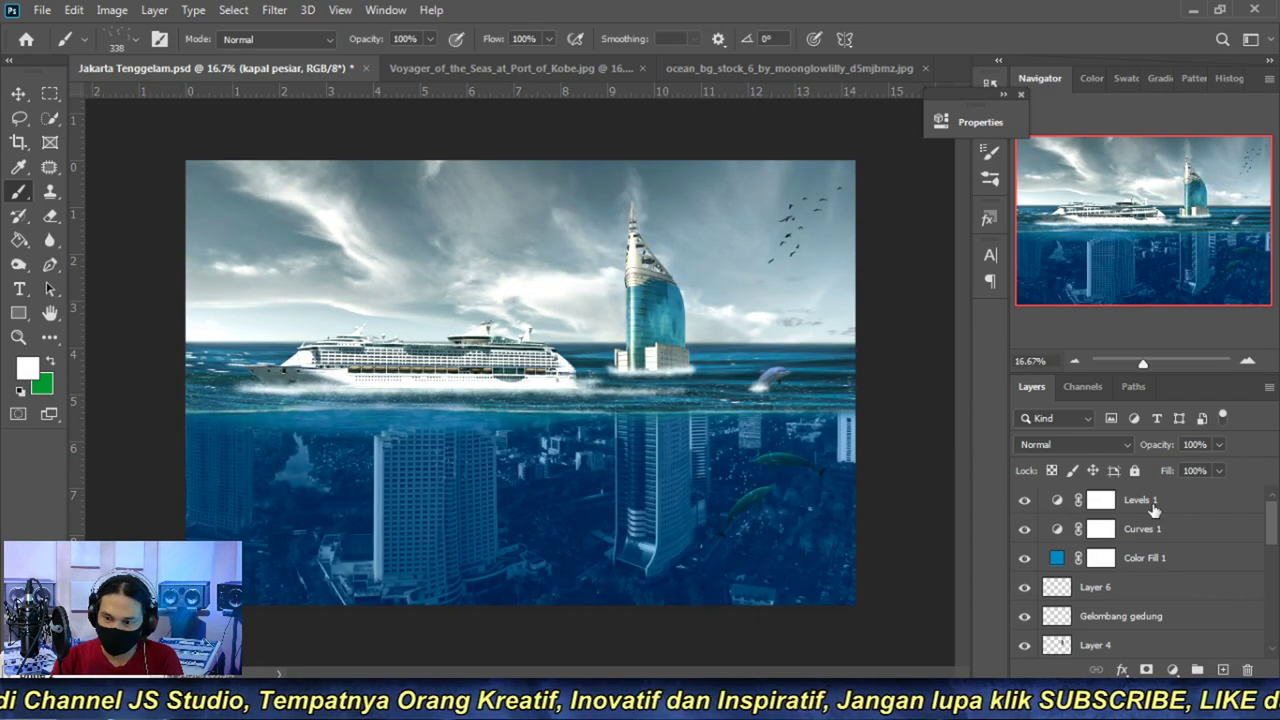
left_click(1078, 361)
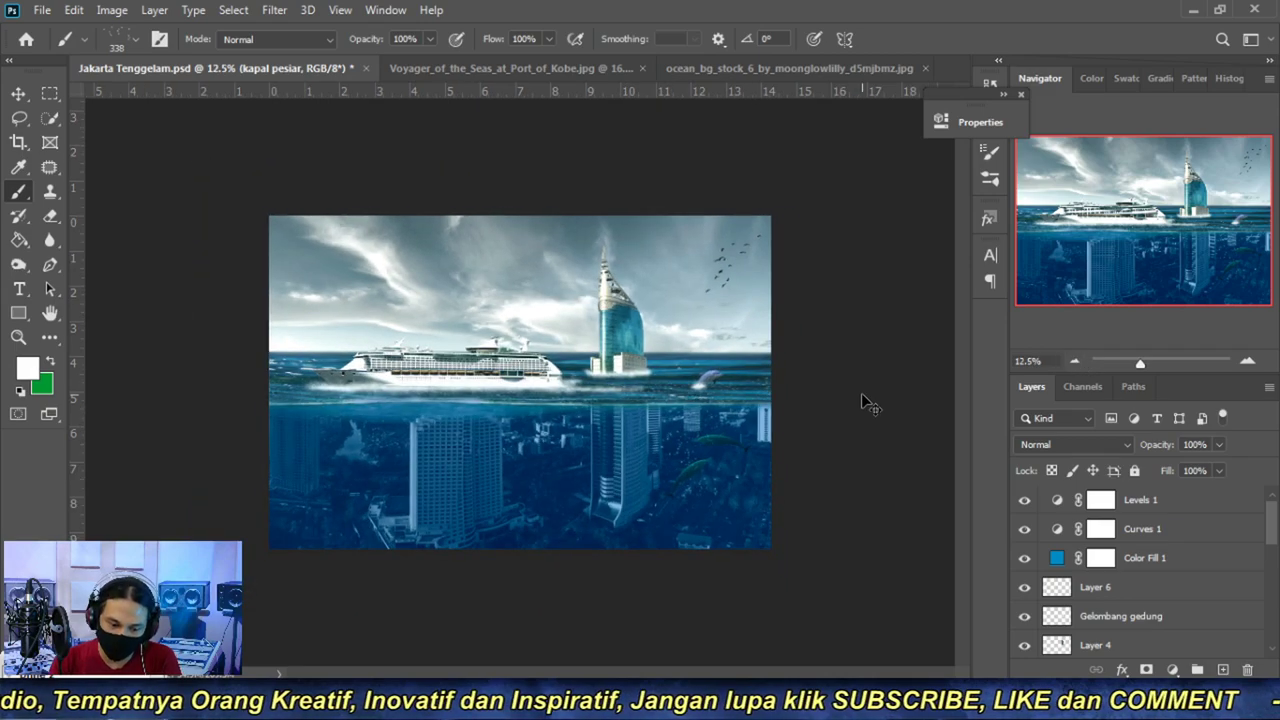
- Save as Jakarta Tenggelam.psd, replacing the existing file, then select the Background layer
key("ctrl+shift+s")
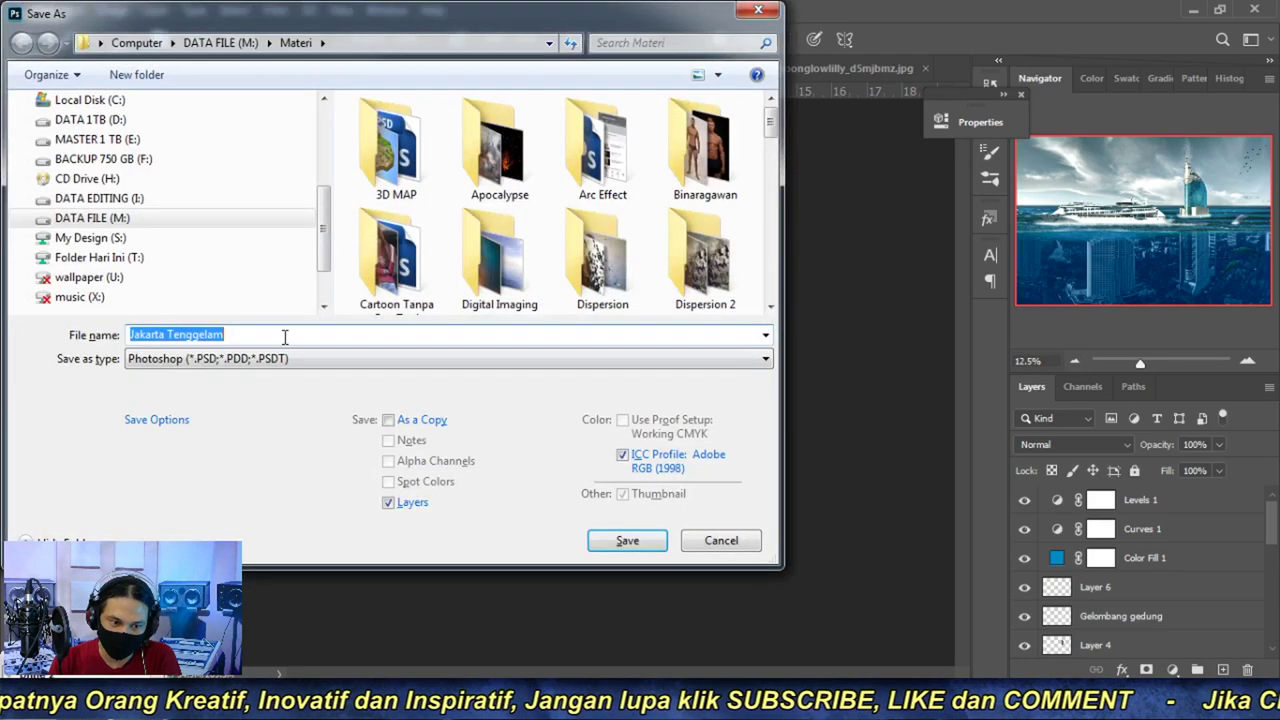
left_click(627, 541)
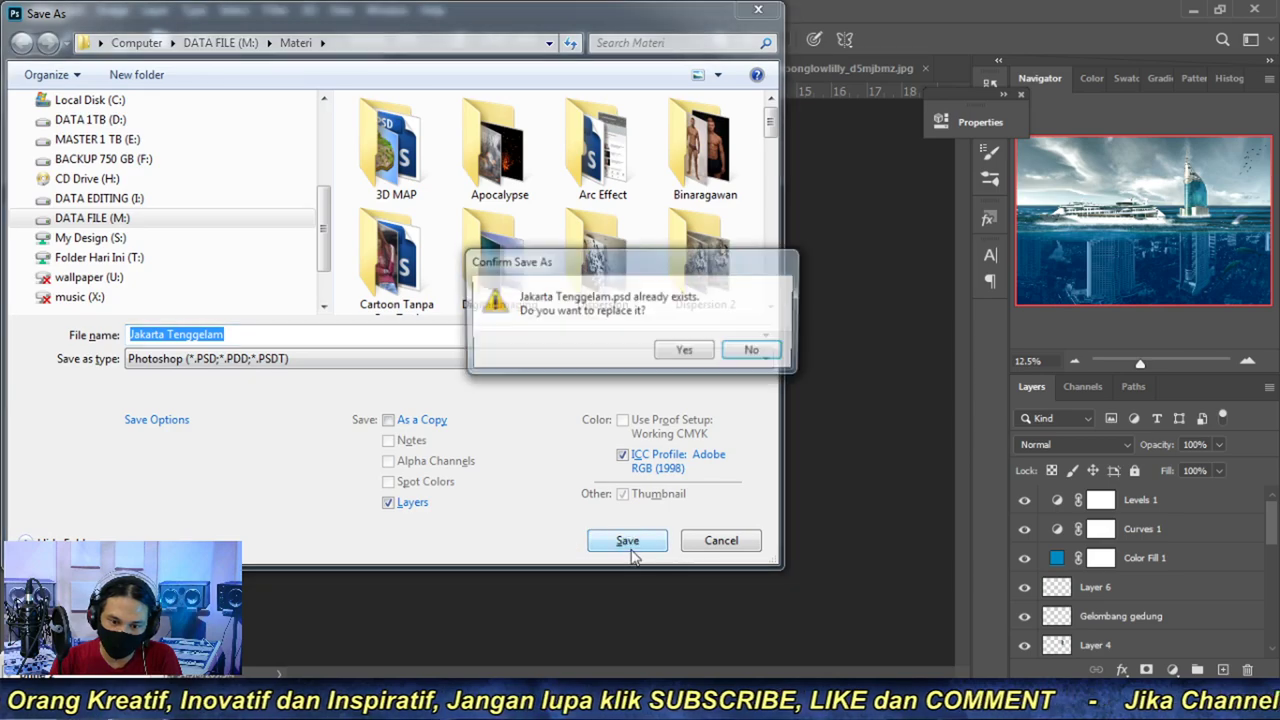
left_click(684, 352)
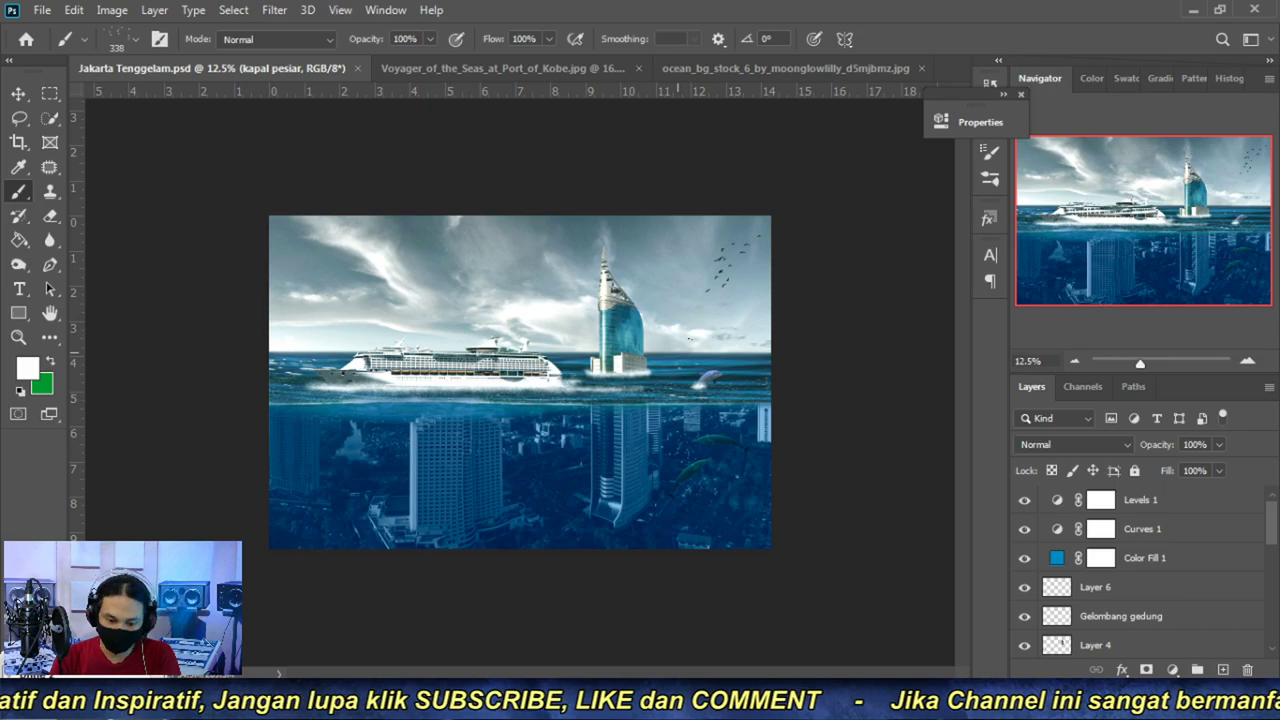
scroll(1140, 578, "down", 3)
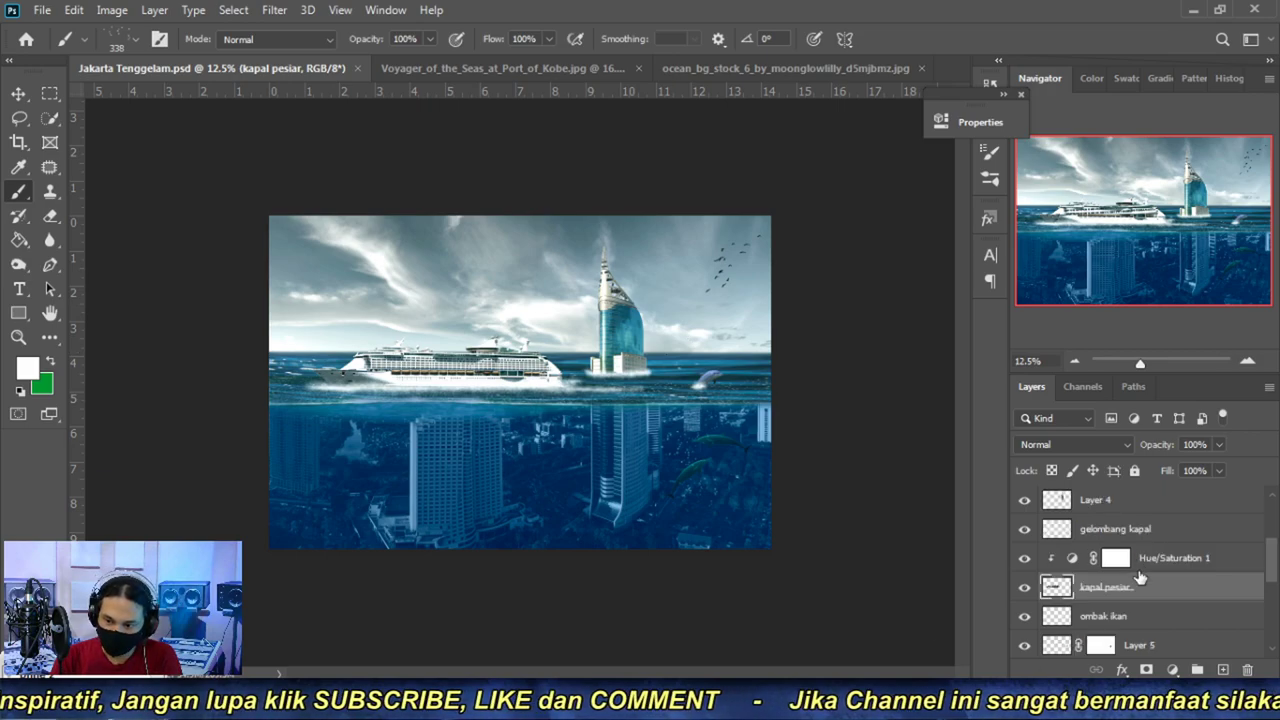
scroll(1140, 578, "down", 3)
left_click(1120, 648)
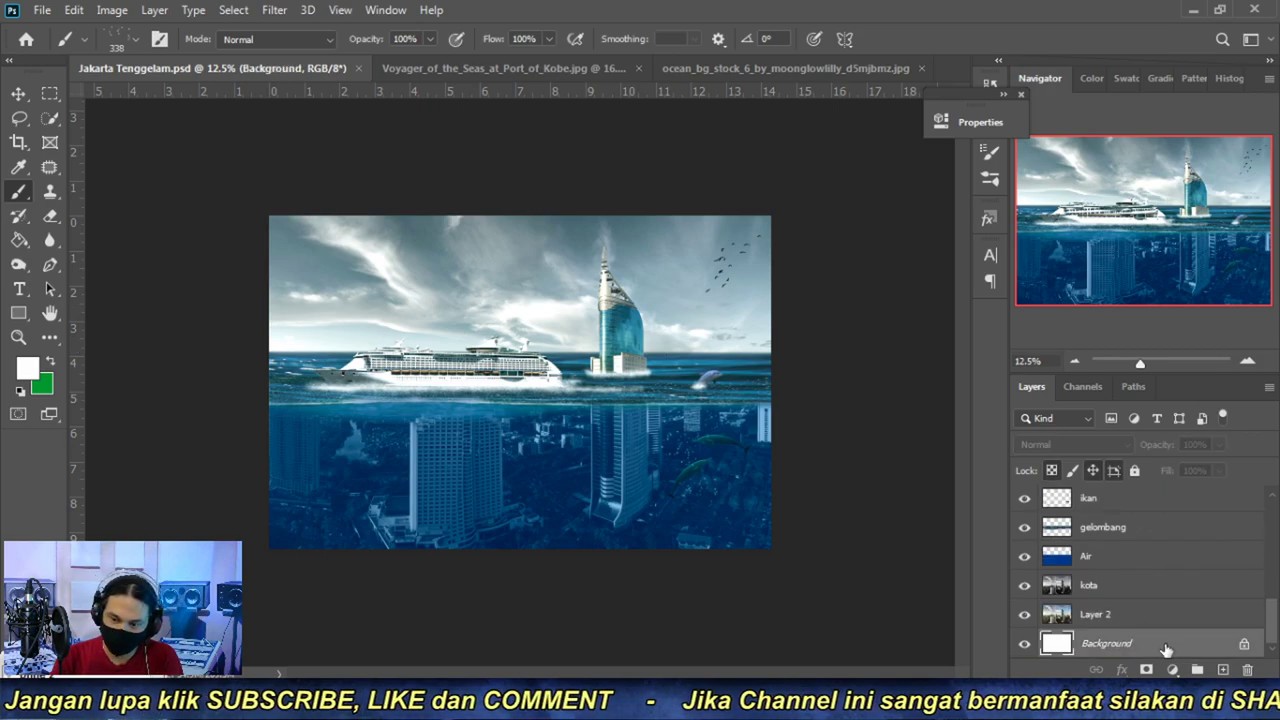